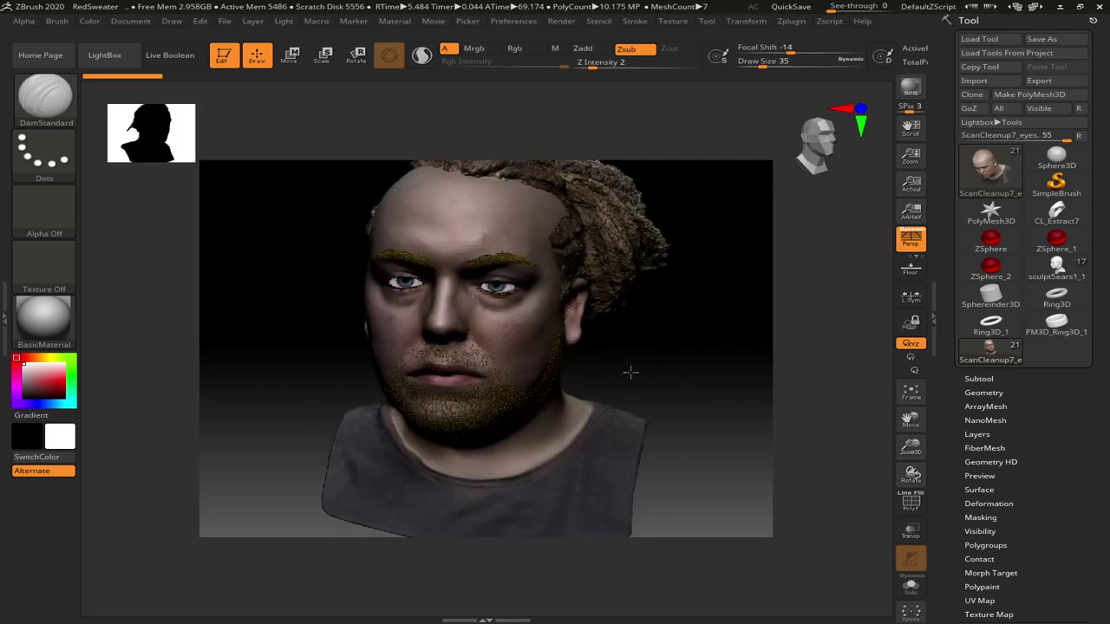
Run ZRemesher on the head scan from Tool > Geometry, then switch to Discord in Chrome
{"action": "left_click_drag", "start_coordinate": [616, 364], "coordinate": [615, 364]}
{"action": "left_click_drag", "start_coordinate": [650, 329], "coordinate": [677, 356]}
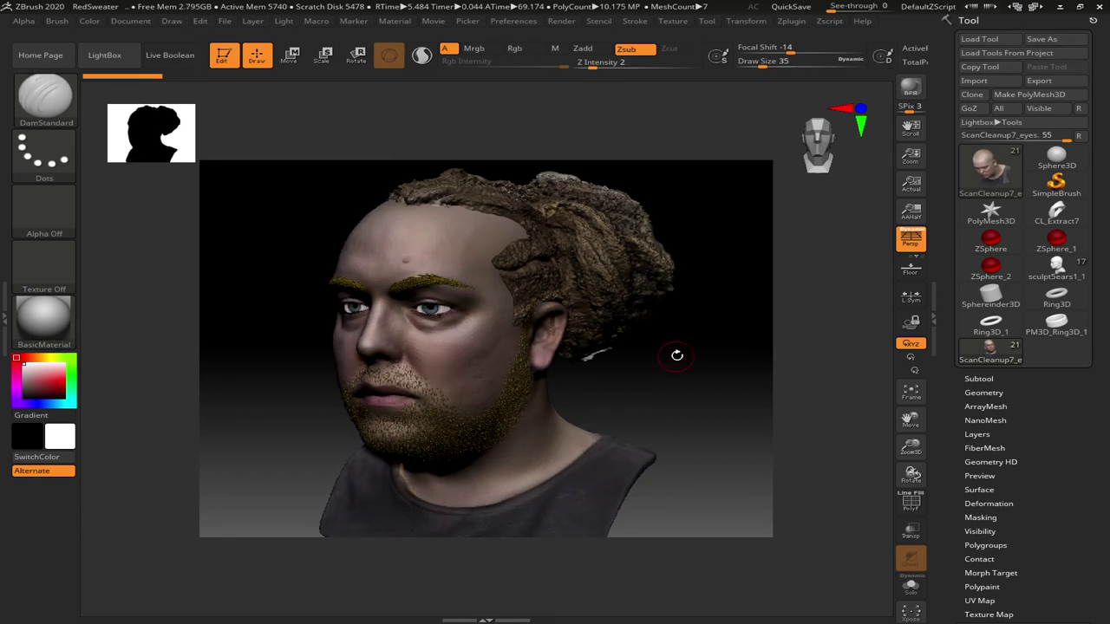
{"action": "left_click_drag", "start_coordinate": [664, 382], "coordinate": [803, 391]}
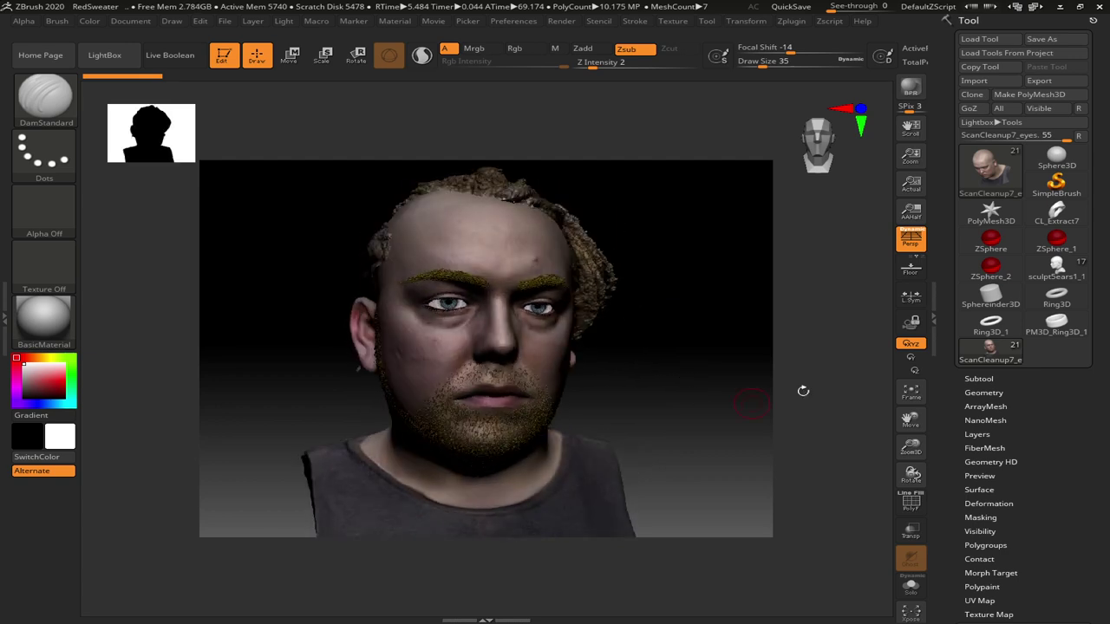
{"action": "left_click", "coordinate": [984, 393]}
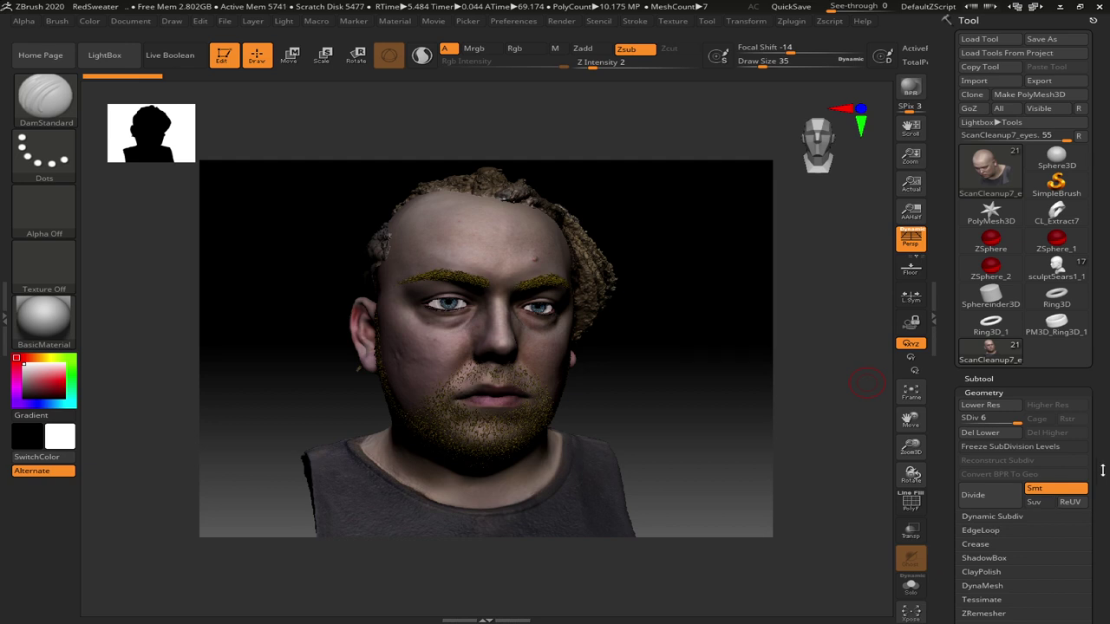
{"action": "left_click_drag", "start_coordinate": [1107, 472], "coordinate": [1107, 384]}
{"action": "left_click", "coordinate": [1028, 403]}
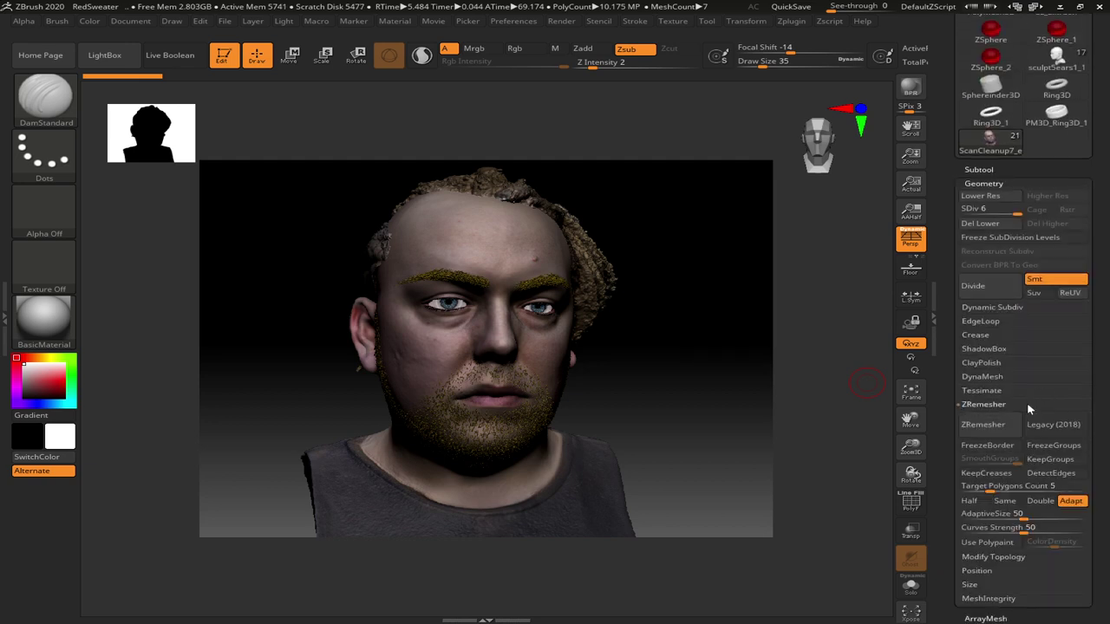
{"action": "left_click", "coordinate": [989, 432]}
{"action": "key", "text": "alt+Tab"}
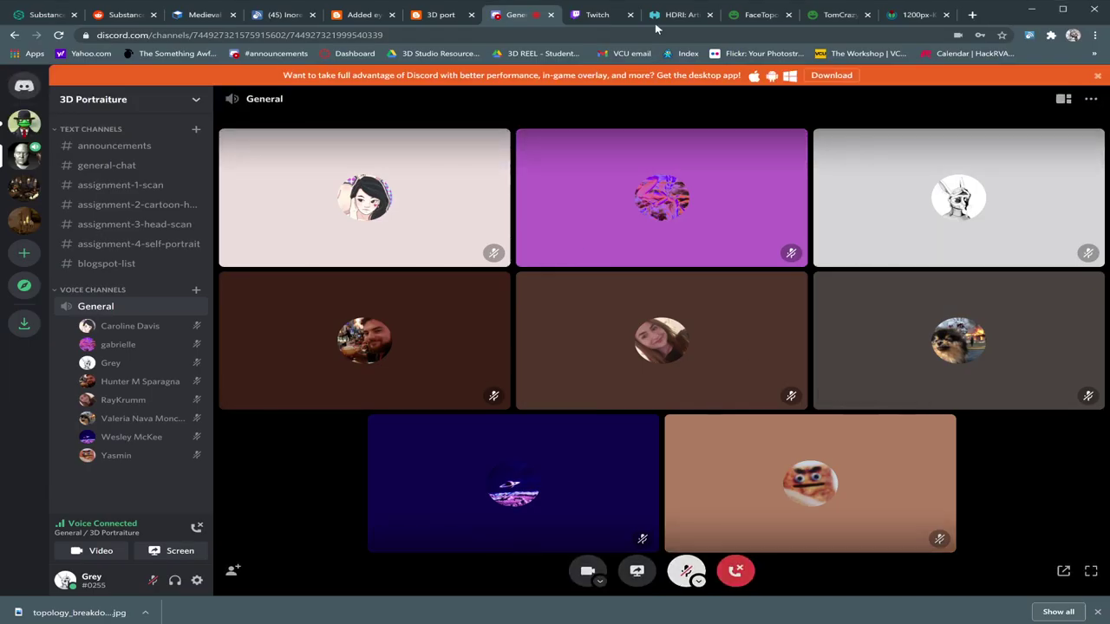
Check the Twitch stream chat, then minimise Chrome and rotate the head in ZBrush
{"action": "left_click", "coordinate": [598, 15]}
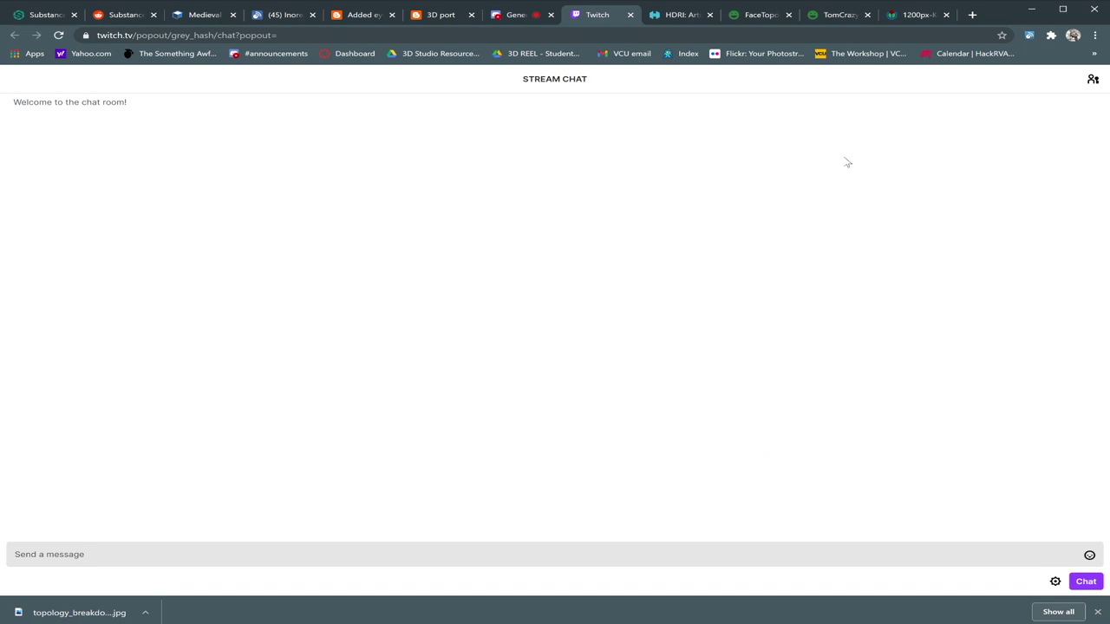
{"action": "left_click", "coordinate": [1031, 9]}
{"action": "left_click_drag", "start_coordinate": [682, 354], "coordinate": [706, 347]}
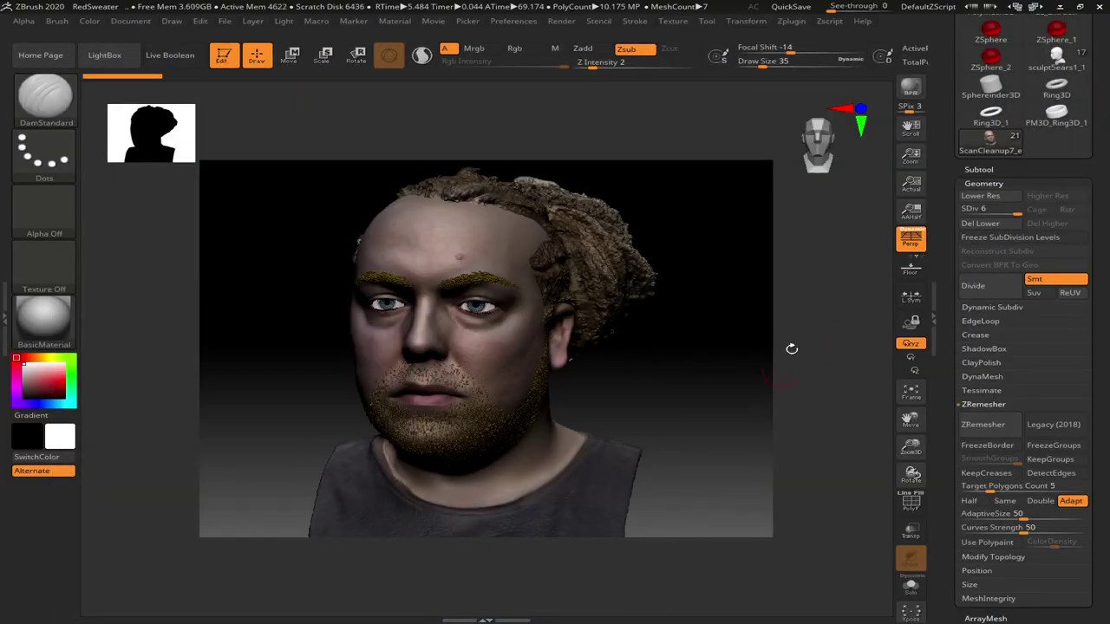
Solo the ScanCleanup7_eyes subtool so only the bald head scan is visible
{"action": "left_click", "coordinate": [979, 169]}
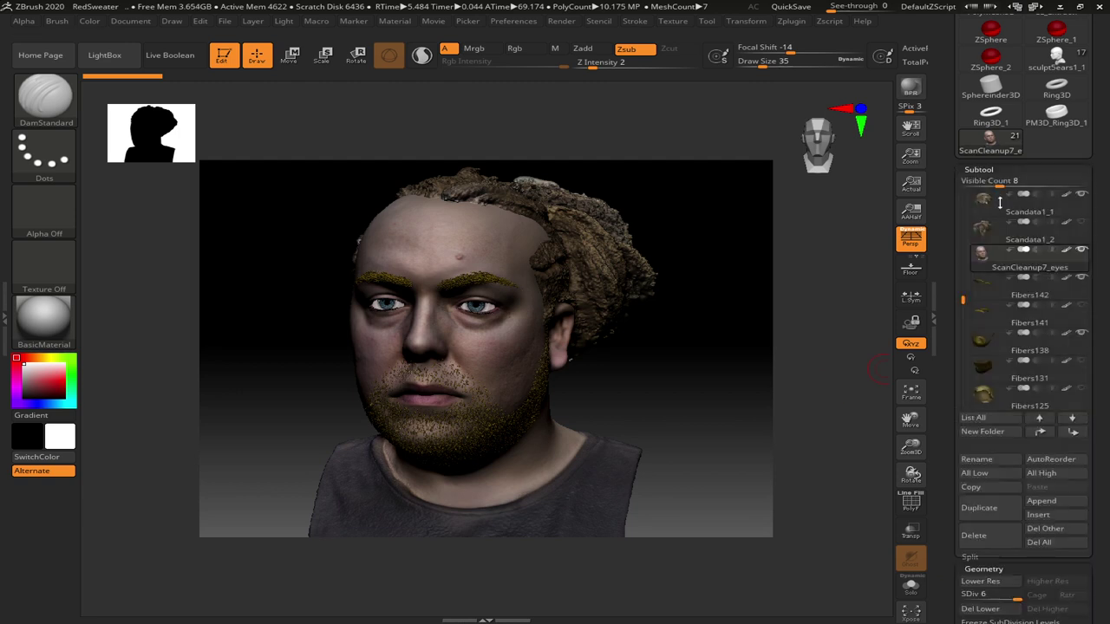
{"action": "left_click", "coordinate": [1082, 251]}
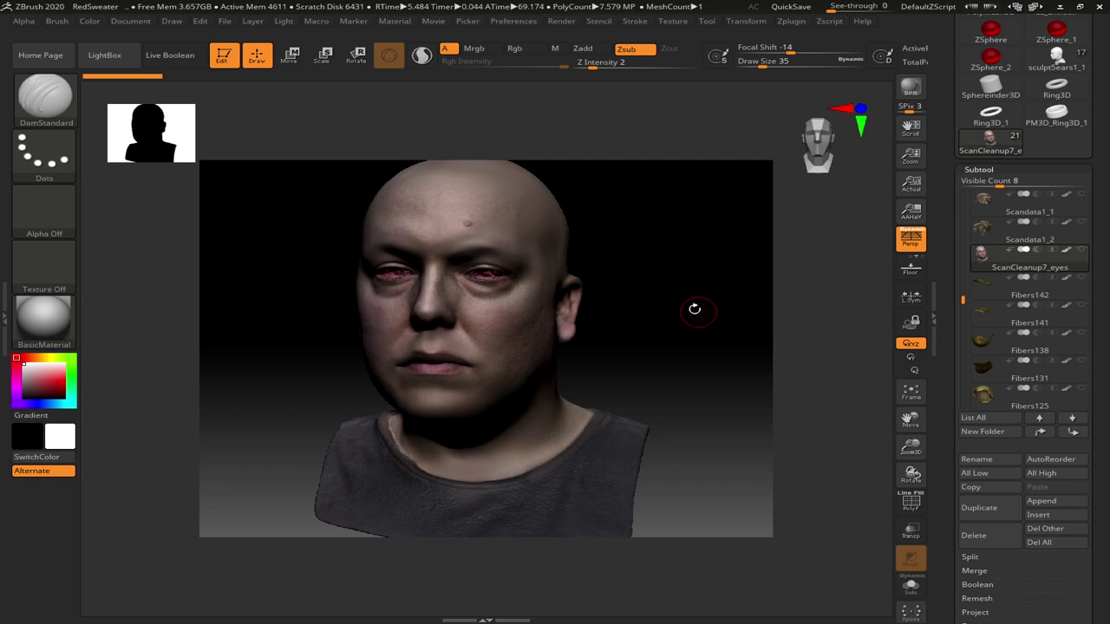
{"action": "left_click_drag", "start_coordinate": [689, 297], "coordinate": [715, 362], "text": "alt"}
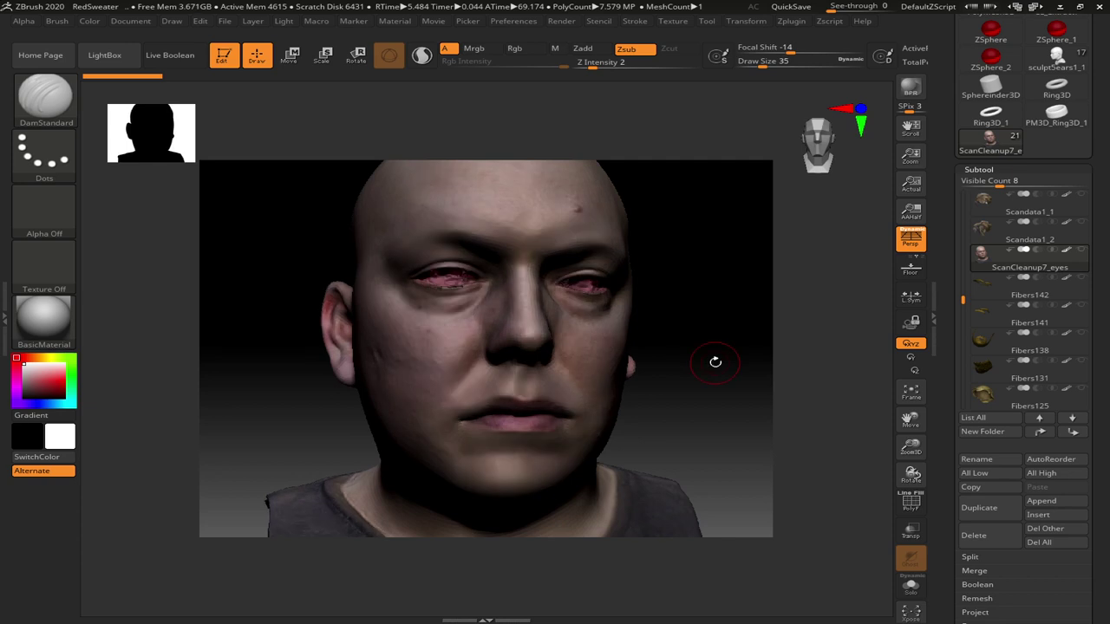
{"action": "key", "text": "alt+Tab"}
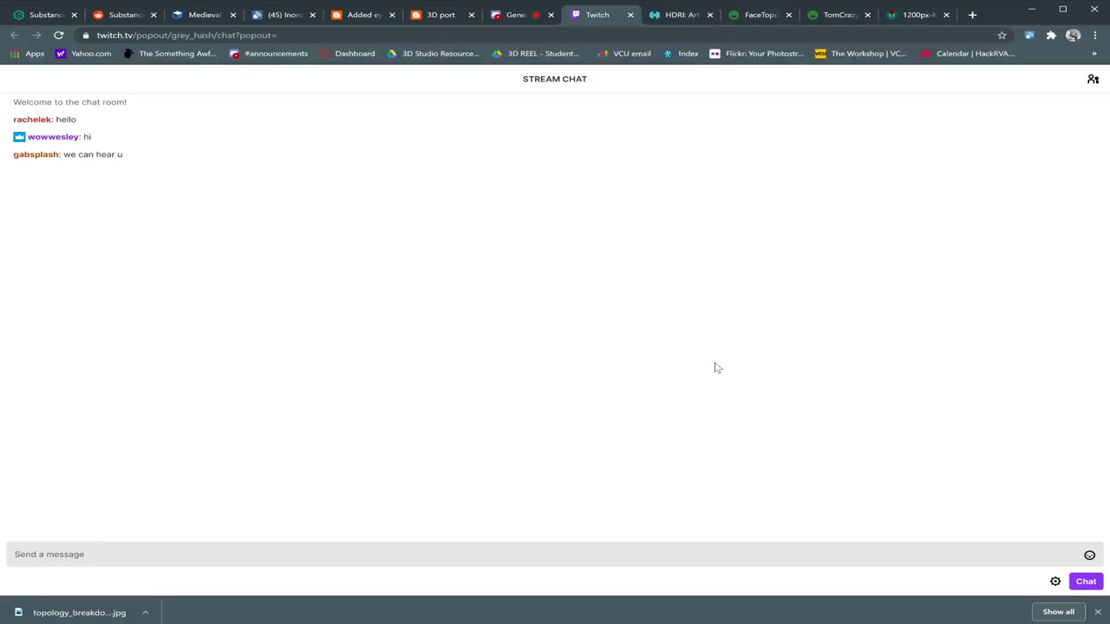
{"action": "key", "text": "alt+Tab"}
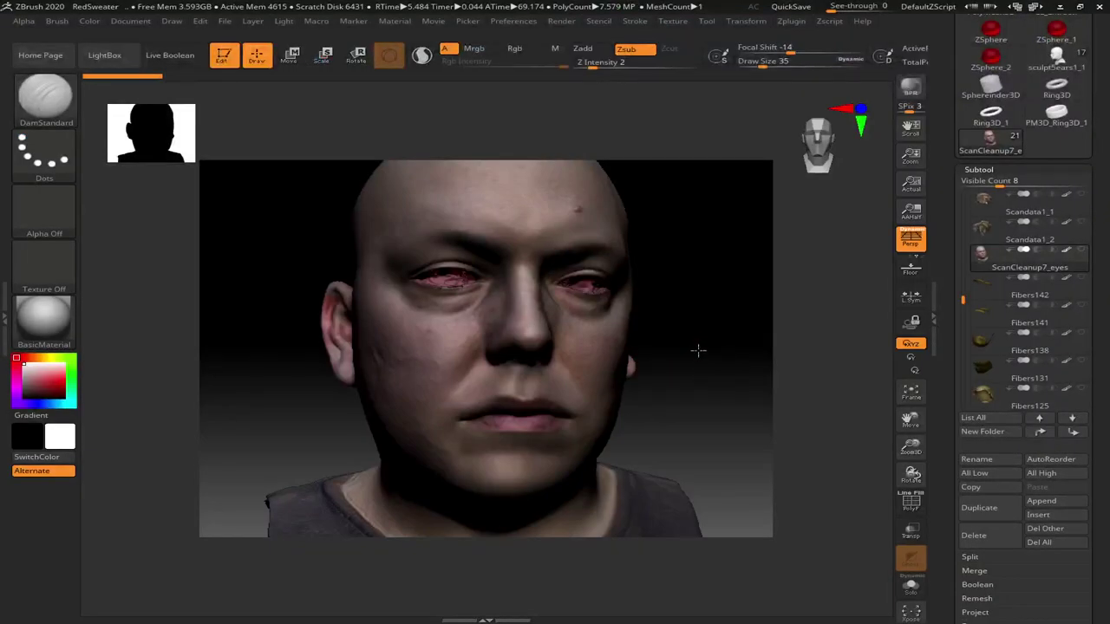
{"action": "left_click_drag", "start_coordinate": [699, 349], "coordinate": [691, 351]}
{"action": "left_click_drag", "start_coordinate": [683, 413], "coordinate": [659, 414]}
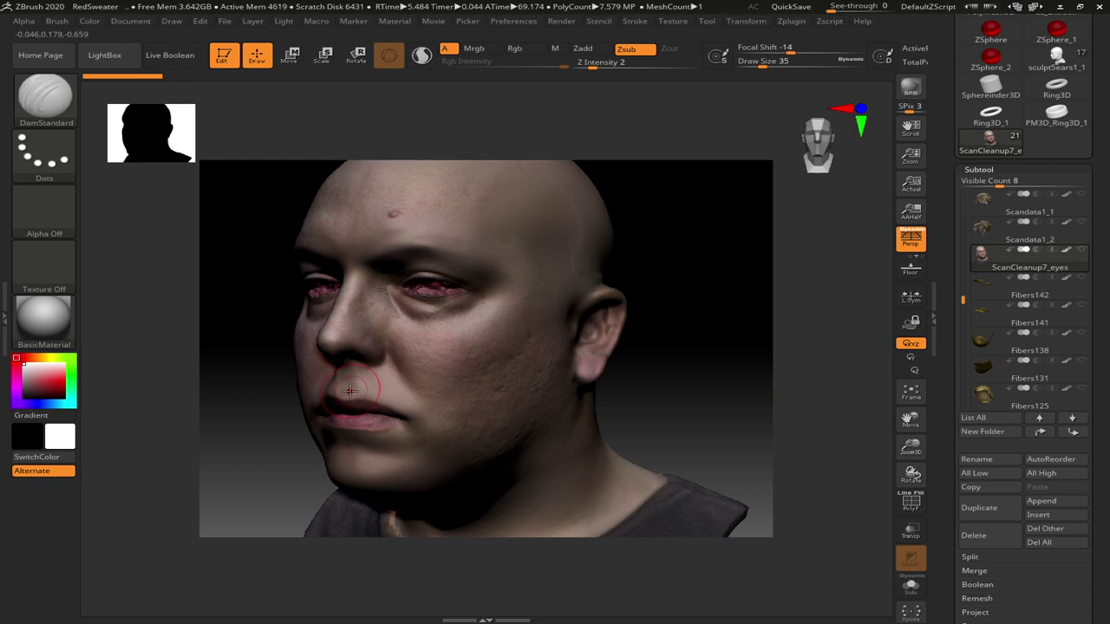
{"action": "left_click", "coordinate": [935, 348]}
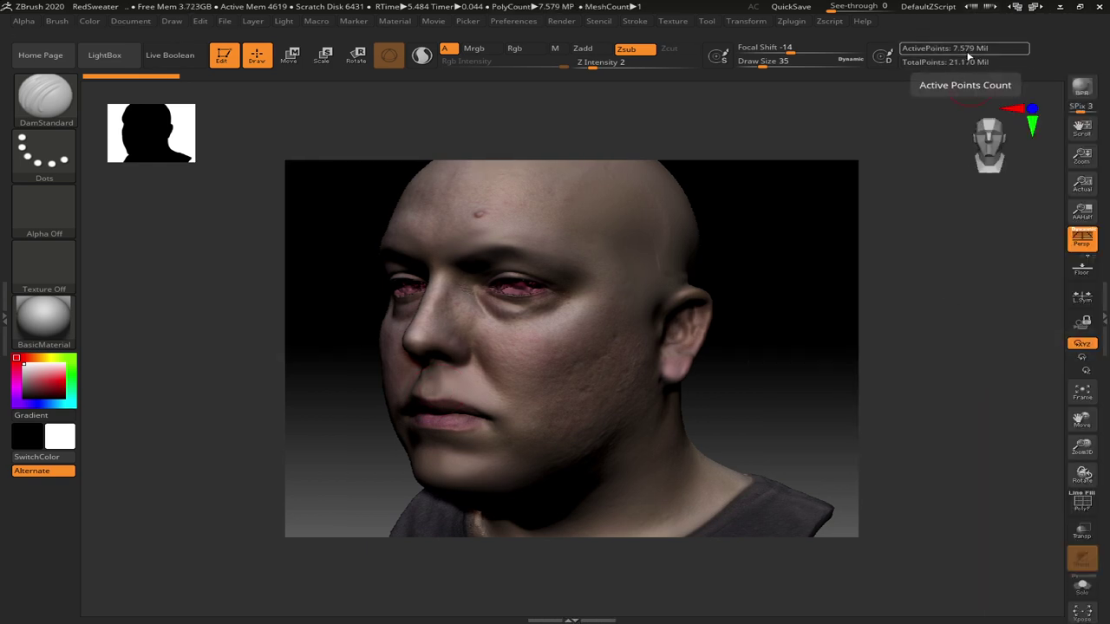
{"action": "left_click", "coordinate": [1102, 318]}
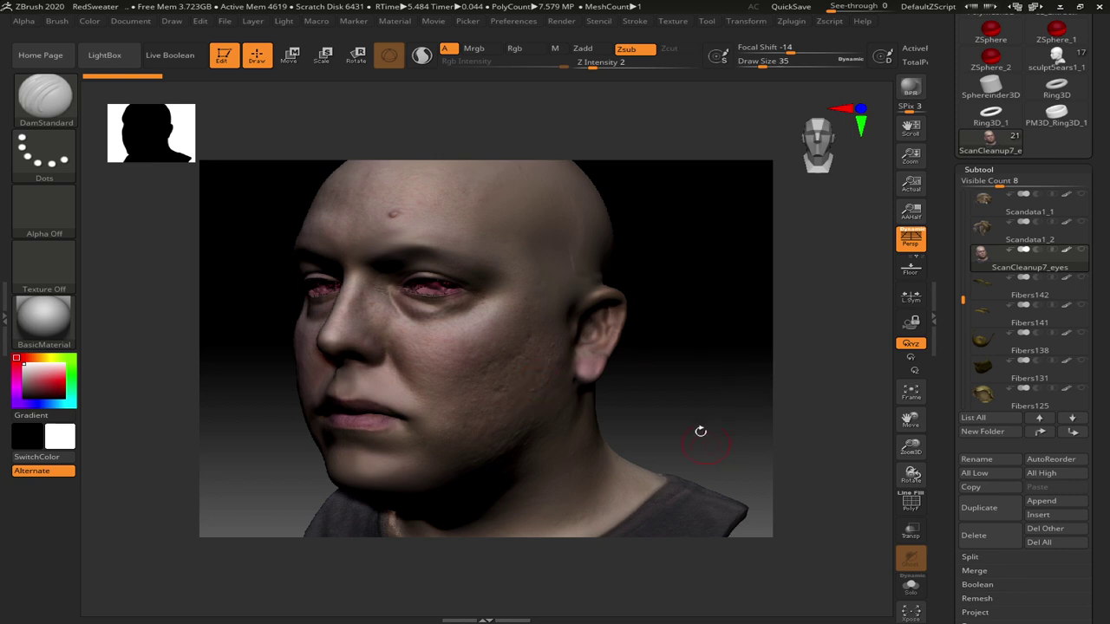
{"action": "key", "text": "shift"}
Turn off Polypaint Colorize so the head shows as plain grey clay, with polyframe hidden
{"action": "key", "text": "shift+f"}
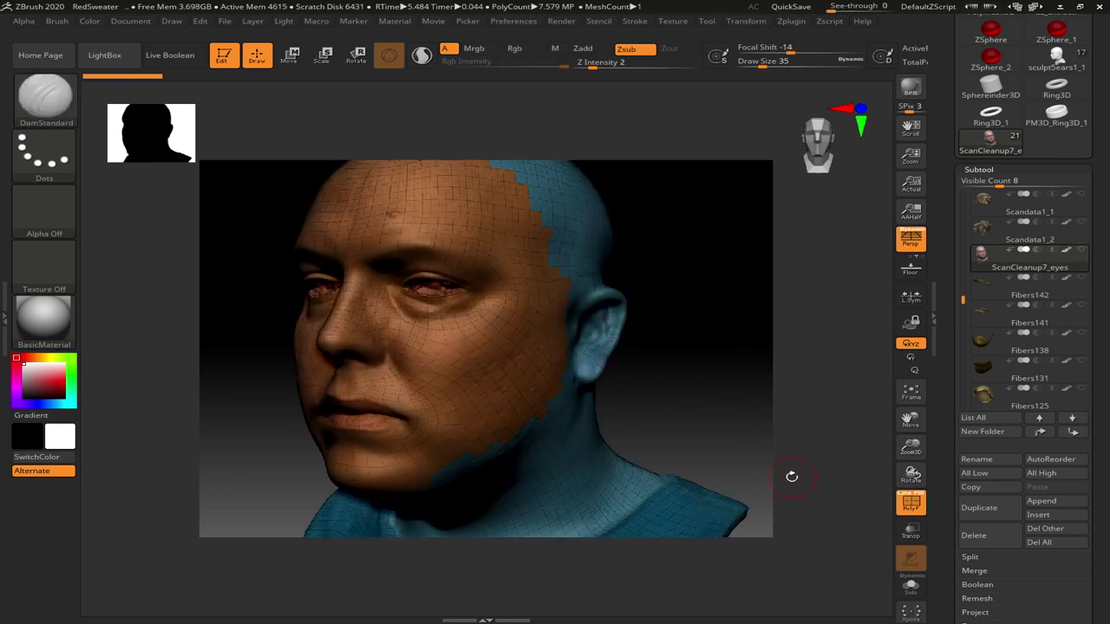
{"action": "scroll", "coordinate": [1050, 403], "scroll_direction": "down", "scroll_amount": 5}
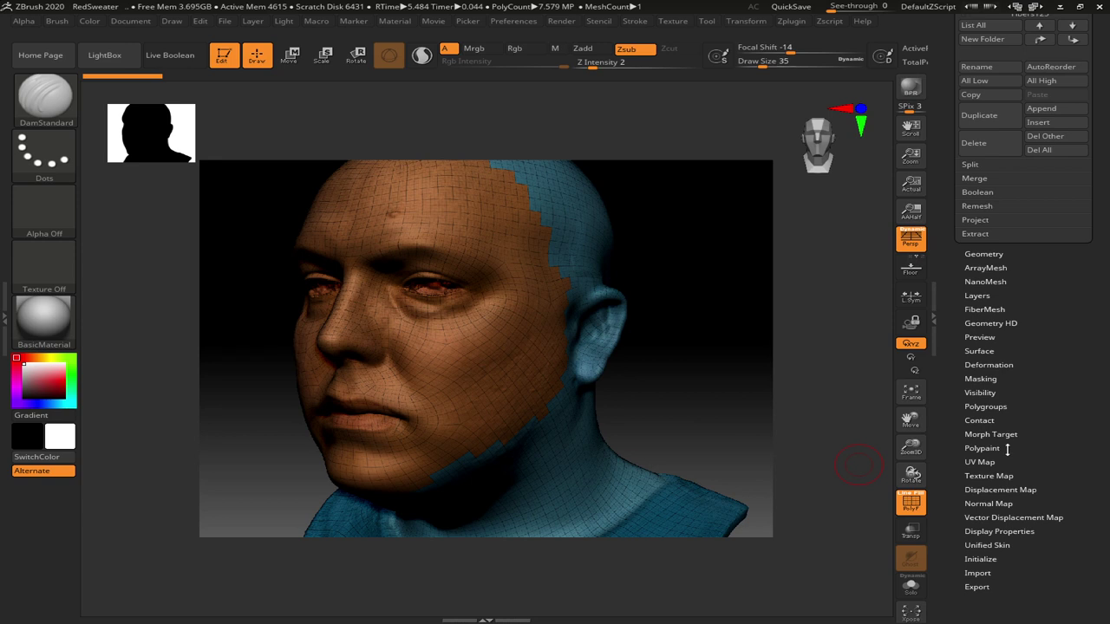
{"action": "left_click", "coordinate": [1007, 449]}
{"action": "left_click", "coordinate": [987, 216]}
{"action": "left_click", "coordinate": [989, 364]}
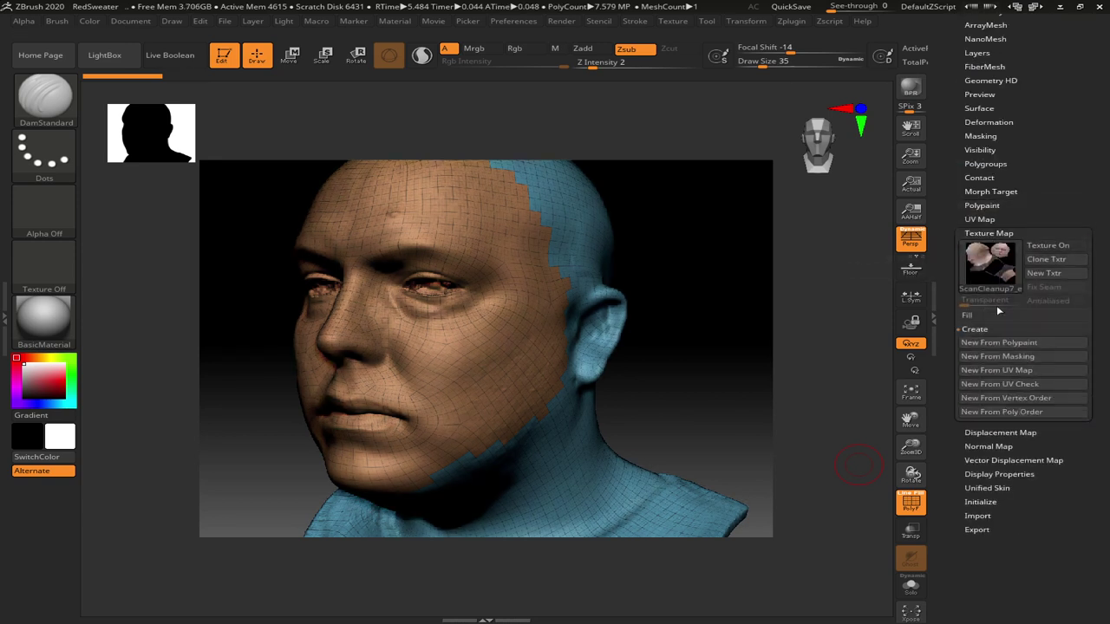
{"action": "key", "text": "shift"}
{"action": "key", "text": "shift+f"}
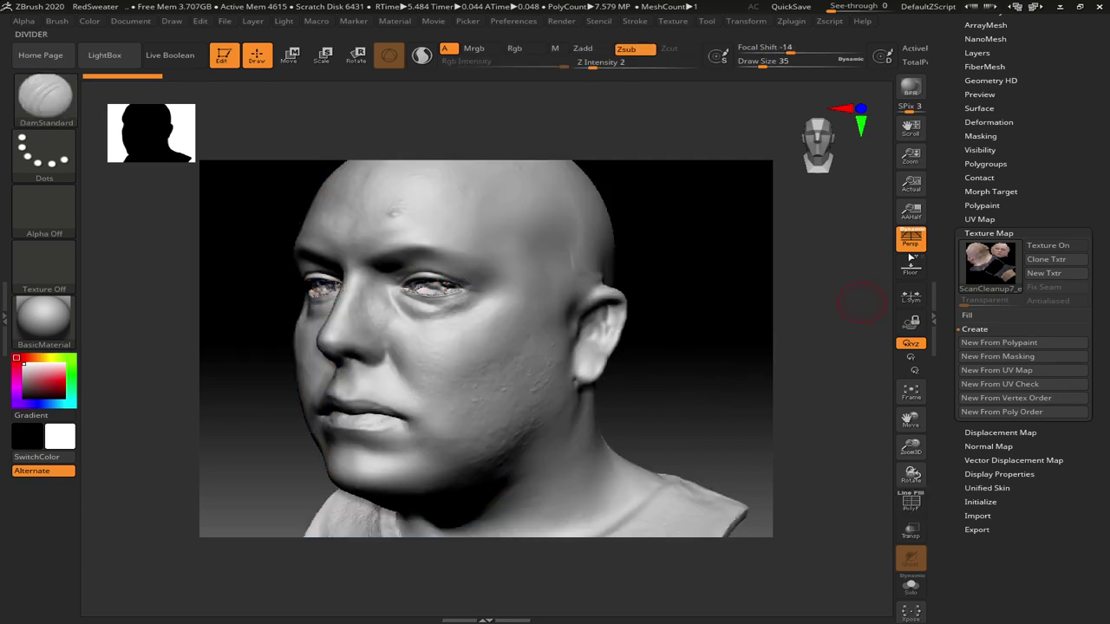
{"action": "scroll", "coordinate": [972, 151], "scroll_direction": "up", "scroll_amount": 5}
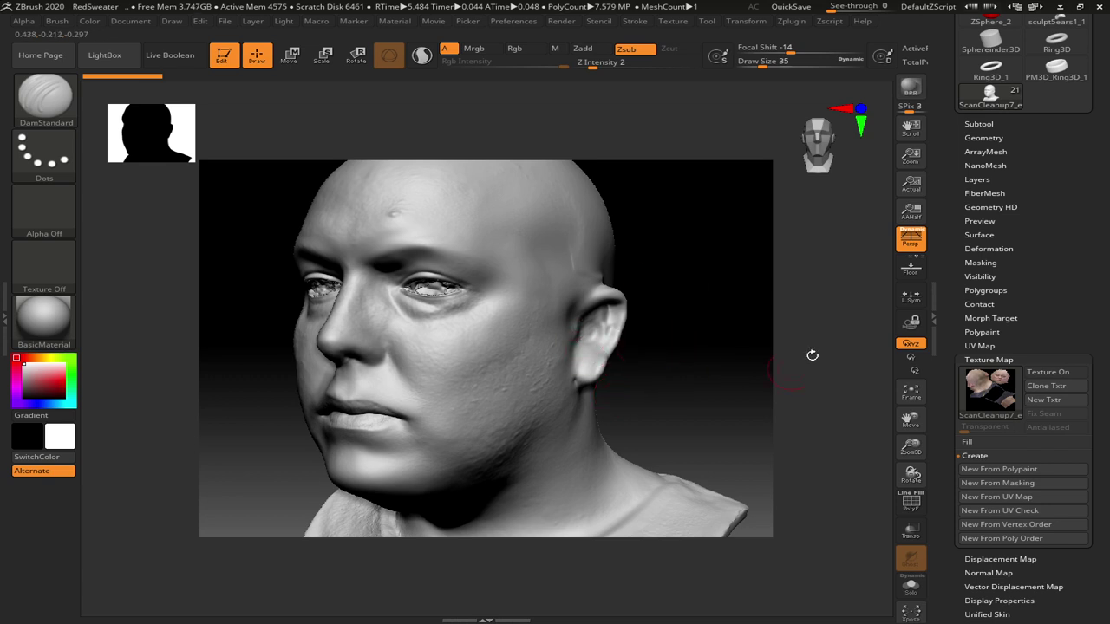
{"action": "left_click", "coordinate": [984, 138]}
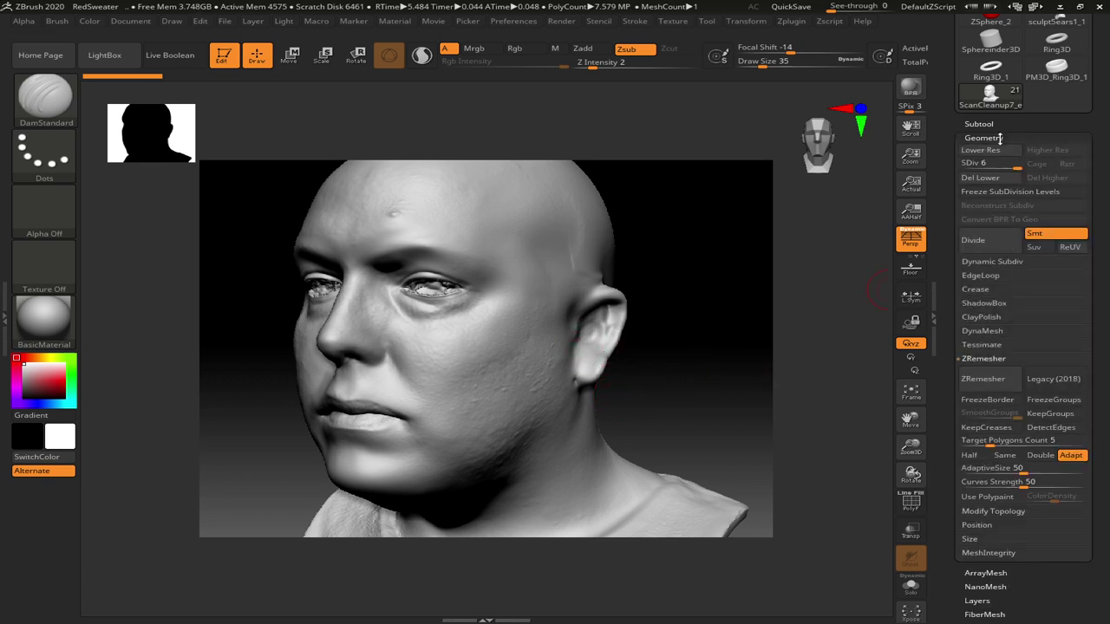
{"action": "left_click_drag", "start_coordinate": [997, 163], "coordinate": [1003, 163]}
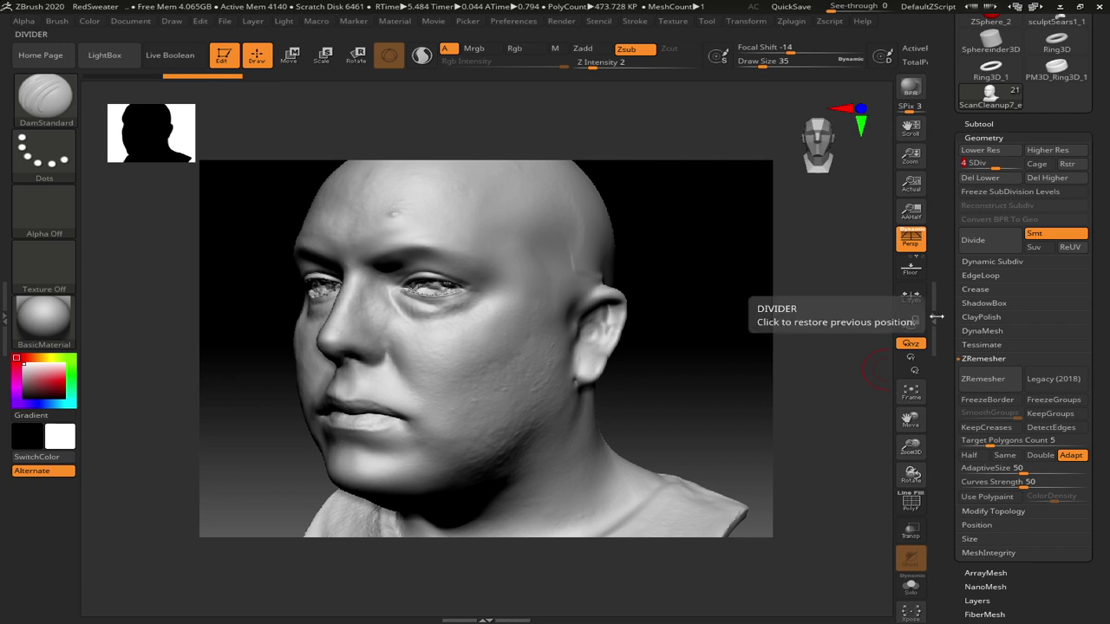
{"action": "left_click_drag", "start_coordinate": [991, 162], "coordinate": [989, 162]}
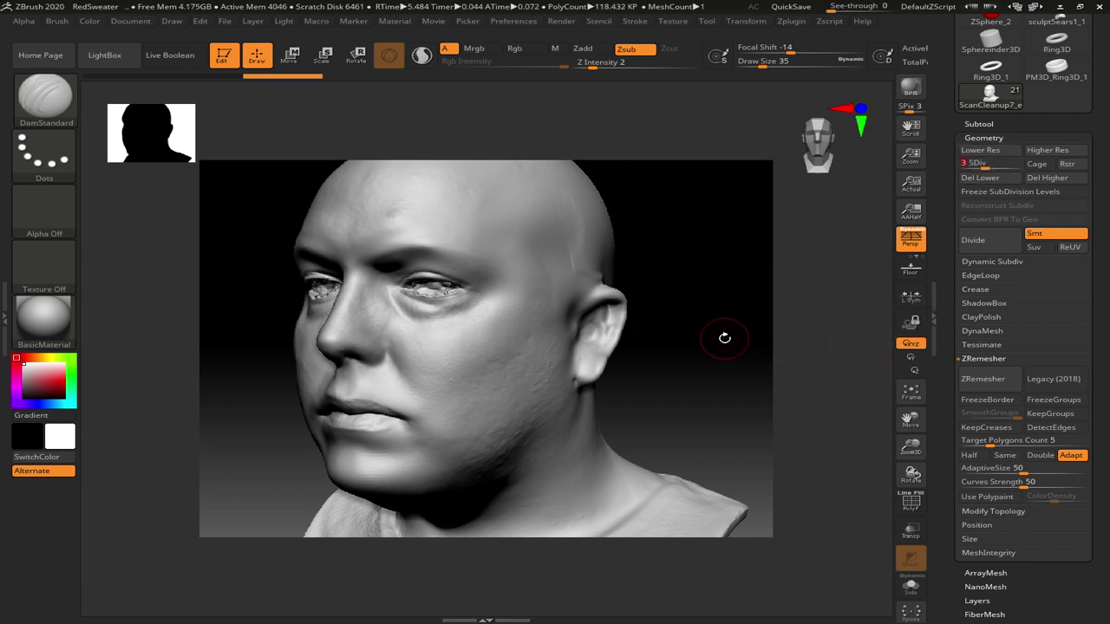
{"action": "left_click", "coordinate": [934, 306]}
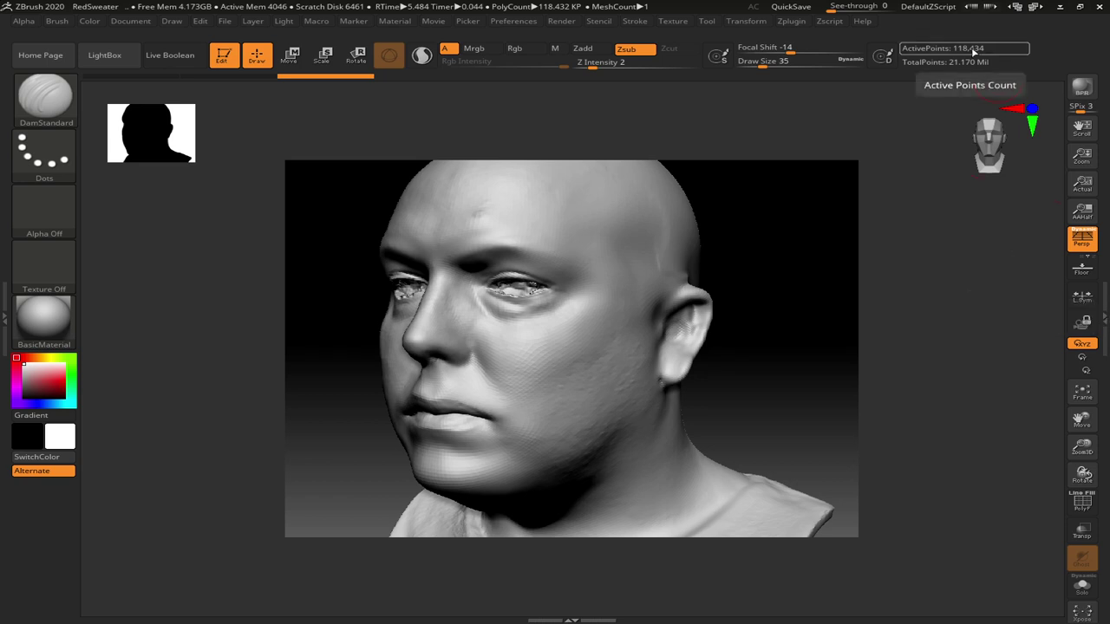
{"action": "left_click", "coordinate": [1099, 299]}
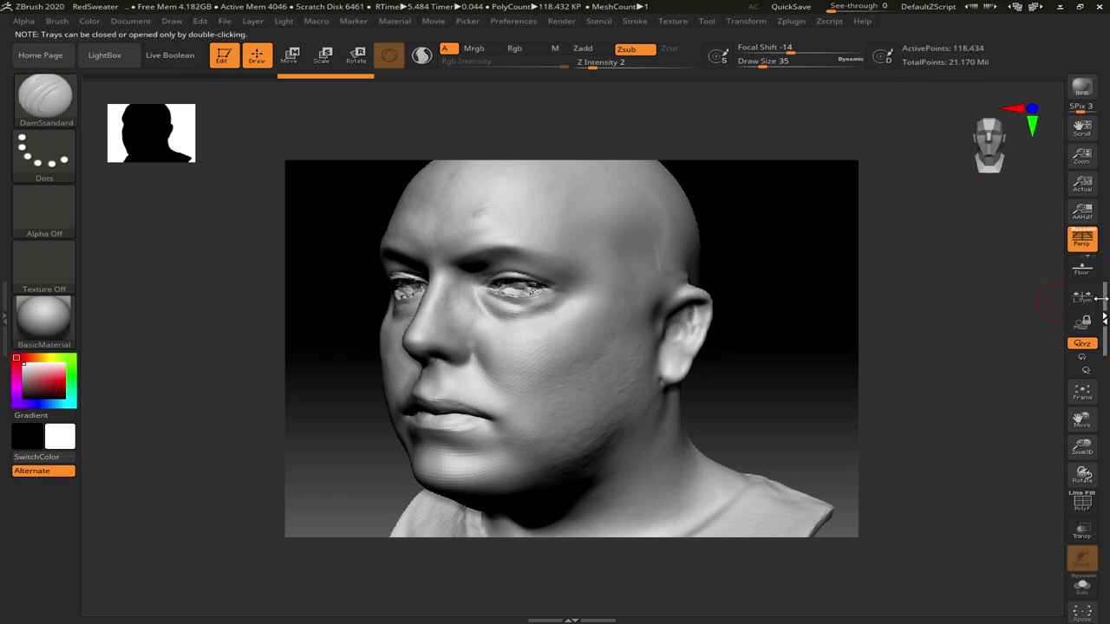
{"action": "double_click", "coordinate": [1099, 298]}
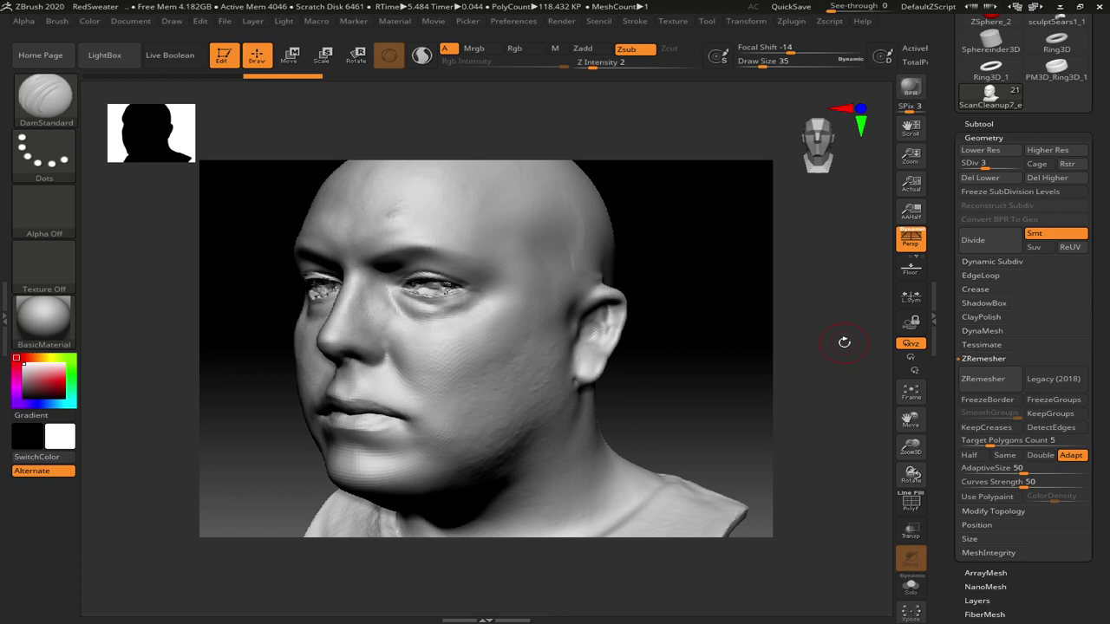
{"action": "double_click", "coordinate": [935, 332]}
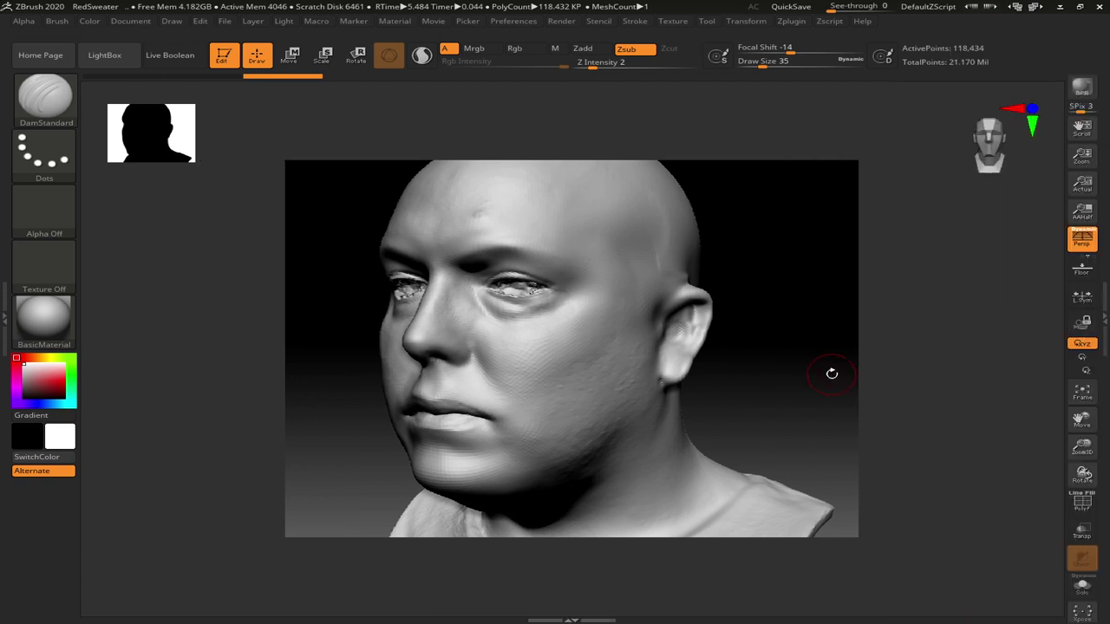
{"action": "key", "text": "d"}
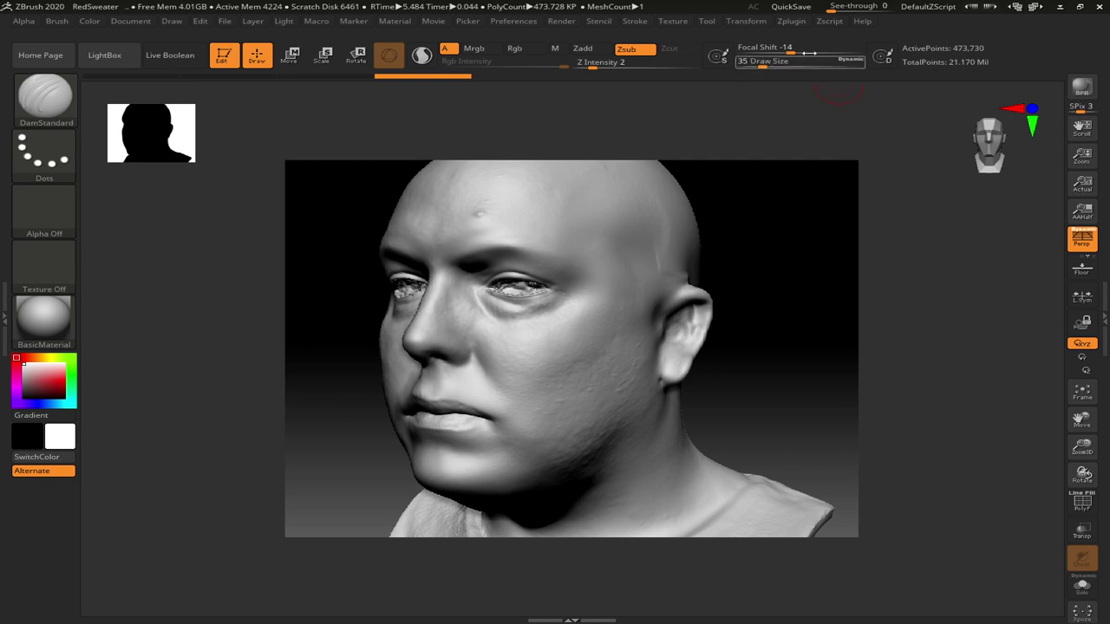
Duplicate ScanCleanup7_eyes and hide the new ScanCleanup7_eyes1_1 copy
{"action": "left_click", "coordinate": [1103, 296]}
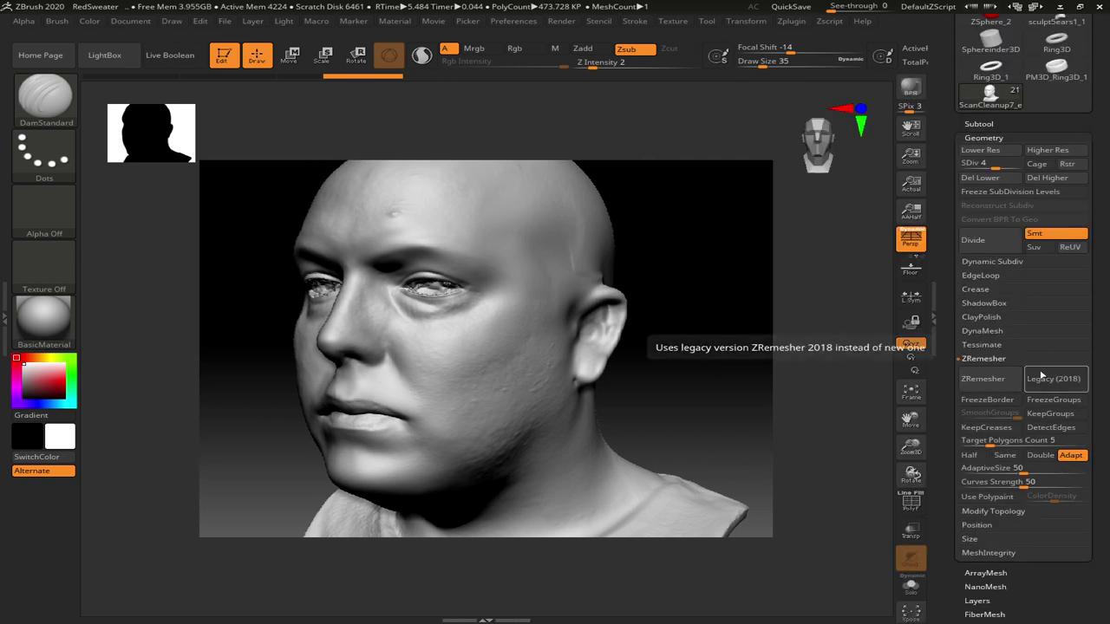
{"action": "left_click", "coordinate": [989, 122]}
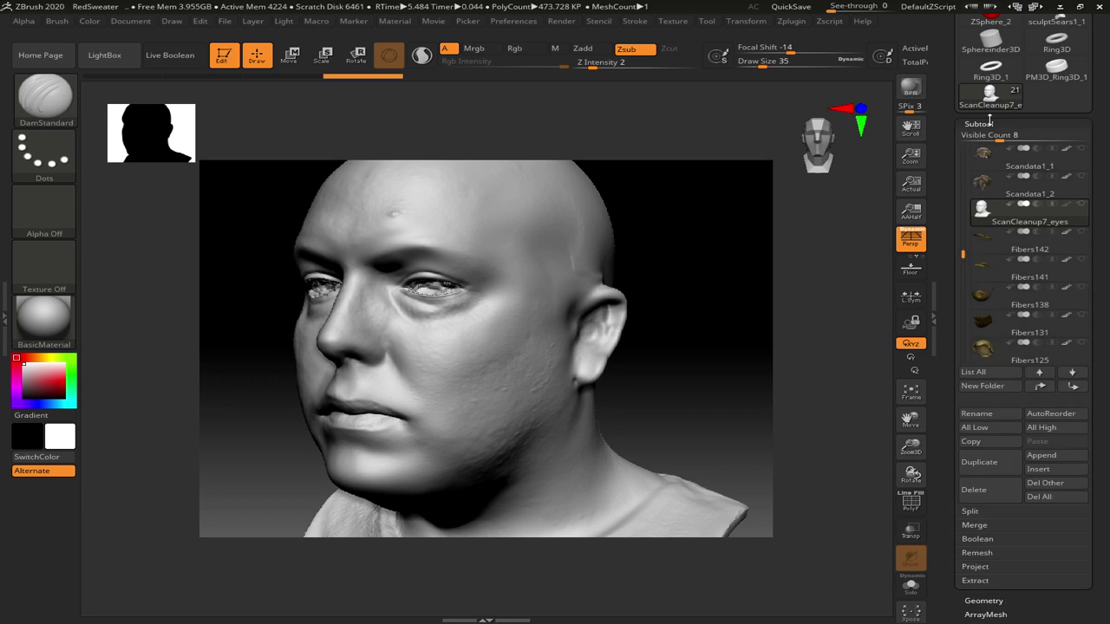
{"action": "left_click", "coordinate": [990, 122]}
{"action": "left_click", "coordinate": [983, 124]}
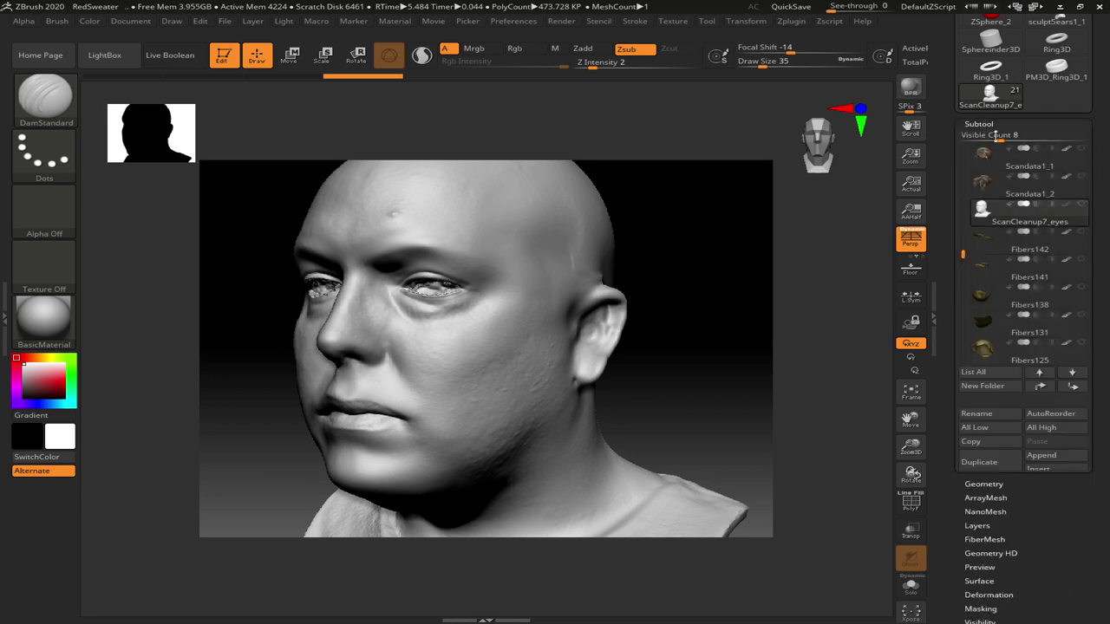
{"action": "left_click", "coordinate": [978, 461]}
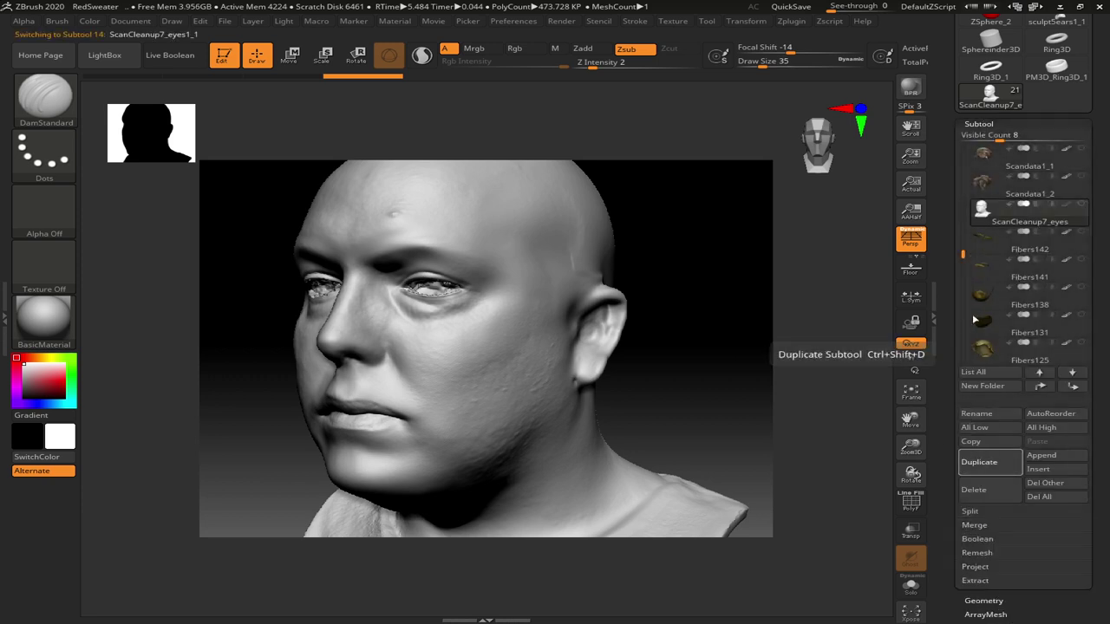
{"action": "left_click", "coordinate": [985, 217]}
{"action": "left_click", "coordinate": [1082, 233]}
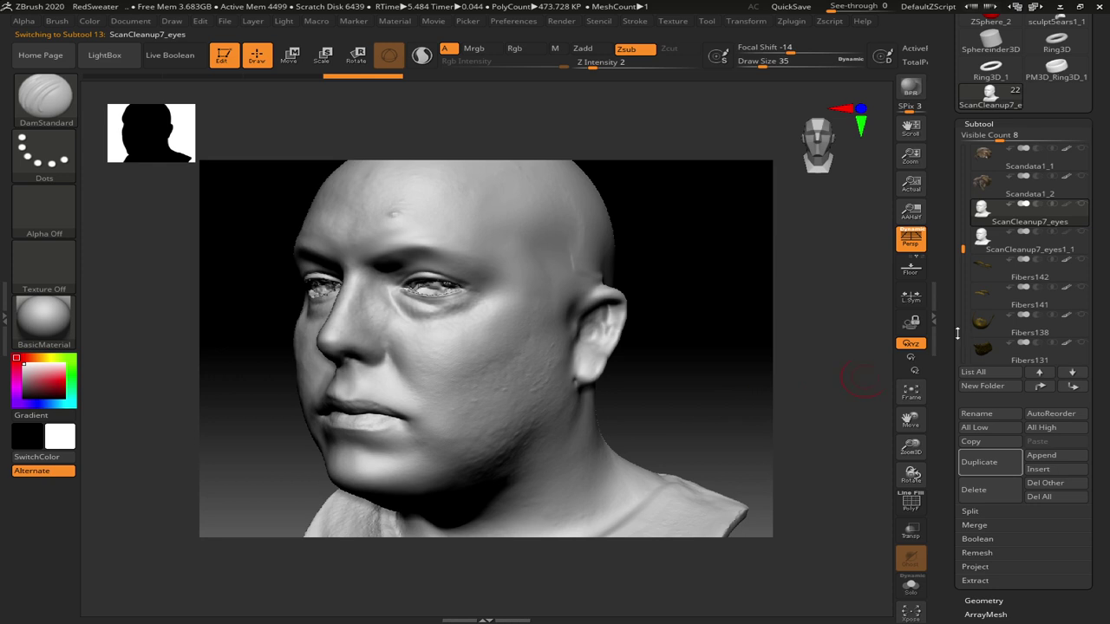
Expand the Geometry settings for the original head subtool
{"action": "left_click", "coordinate": [934, 303]}
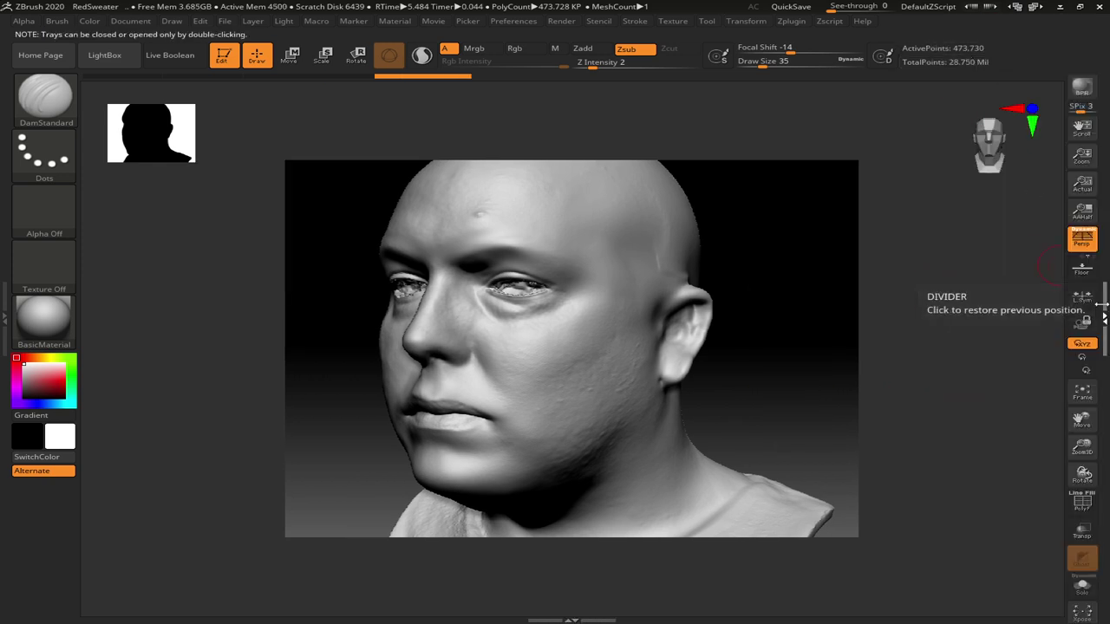
{"action": "left_click", "coordinate": [1106, 310]}
{"action": "left_click", "coordinate": [985, 328]}
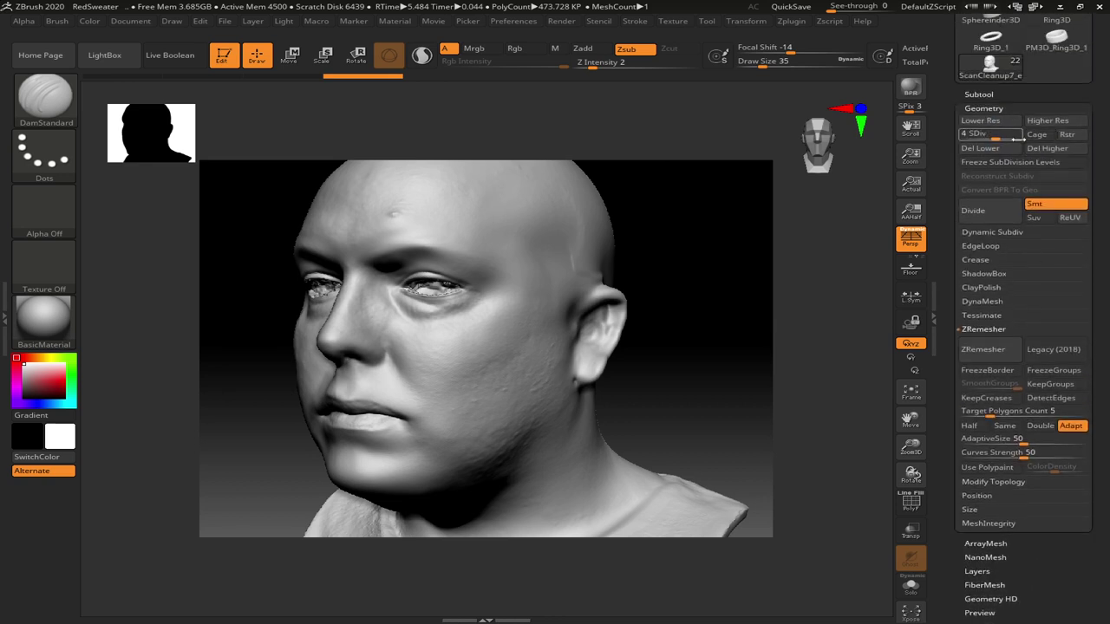
Delete the head's lower subdivision levels and merge all visible polygroups into one with Ctrl+W
{"action": "left_click", "coordinate": [980, 149]}
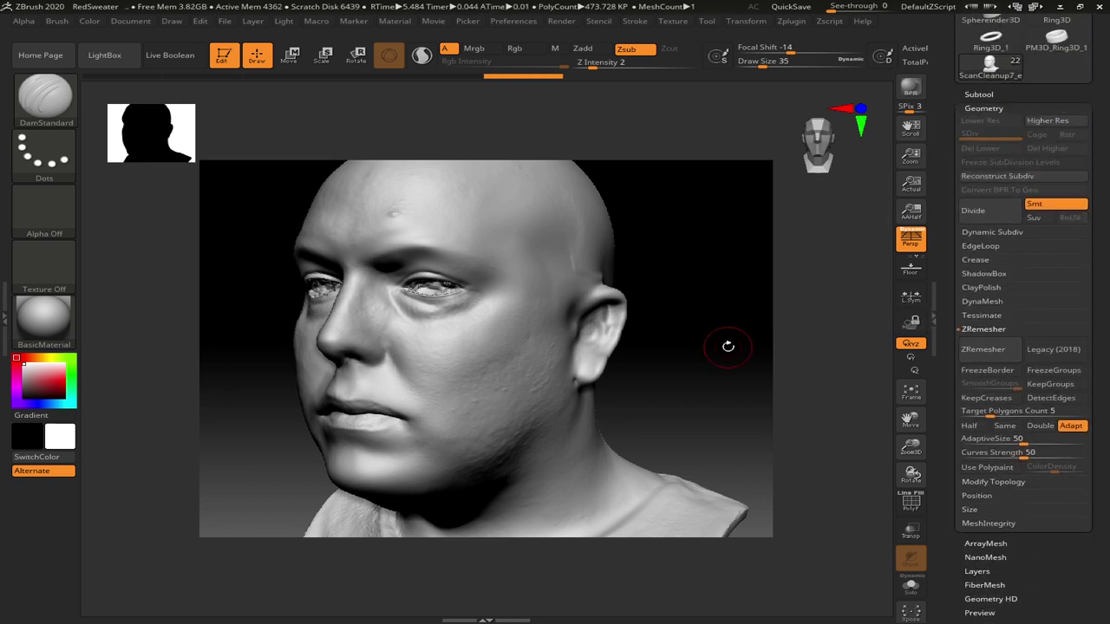
{"action": "key", "text": "shift+f"}
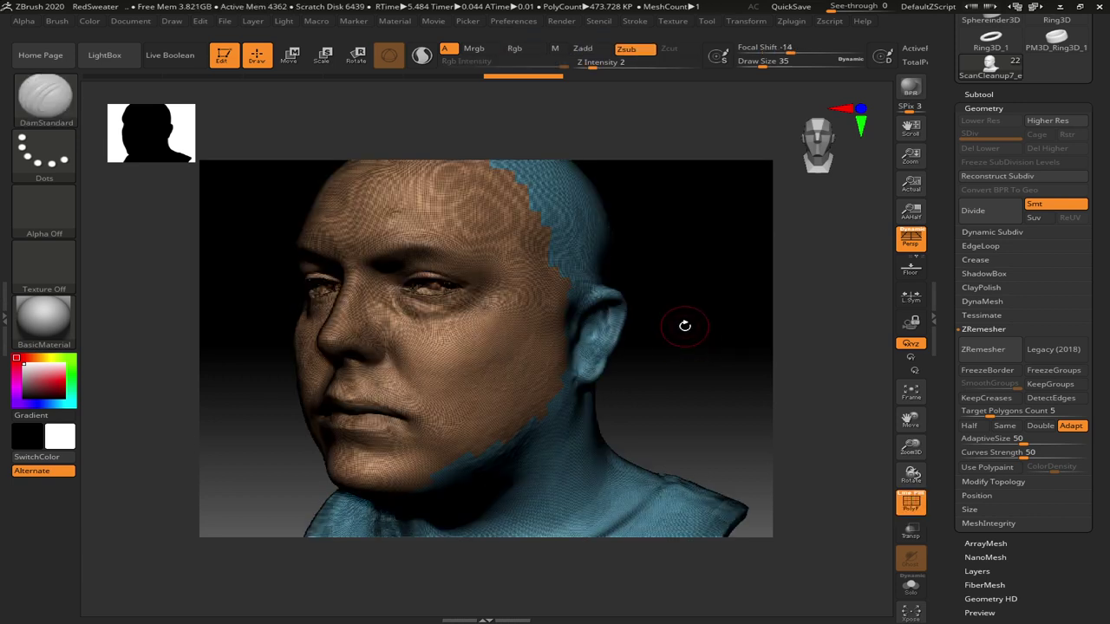
{"action": "key", "text": "ctrl+w"}
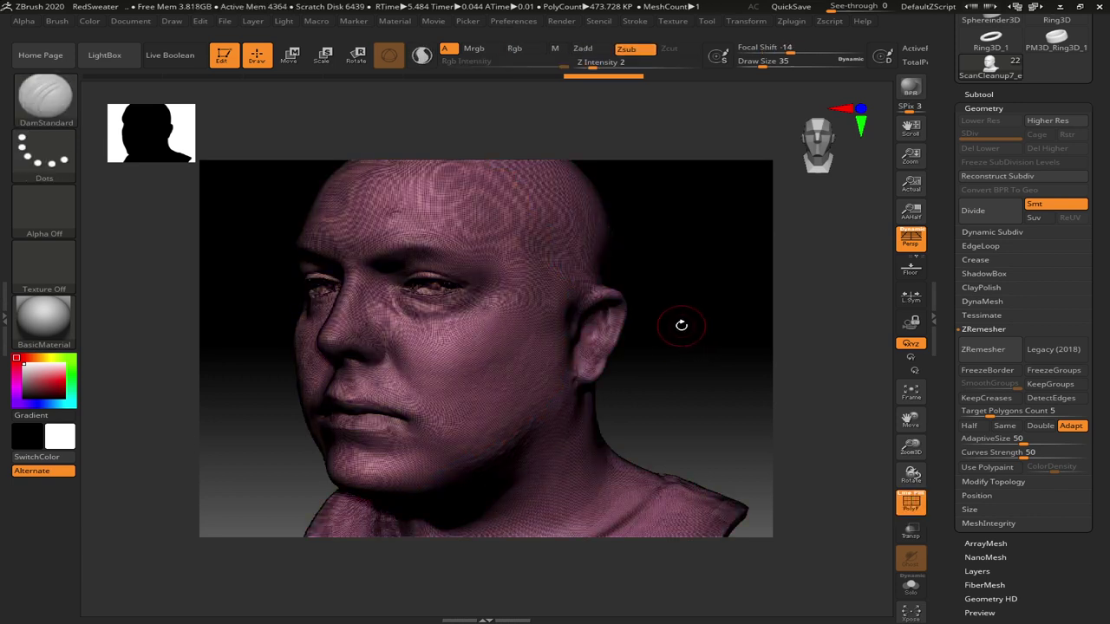
{"action": "right_click_drag", "start_coordinate": [691, 350], "coordinate": [696, 429], "text": "ctrl"}
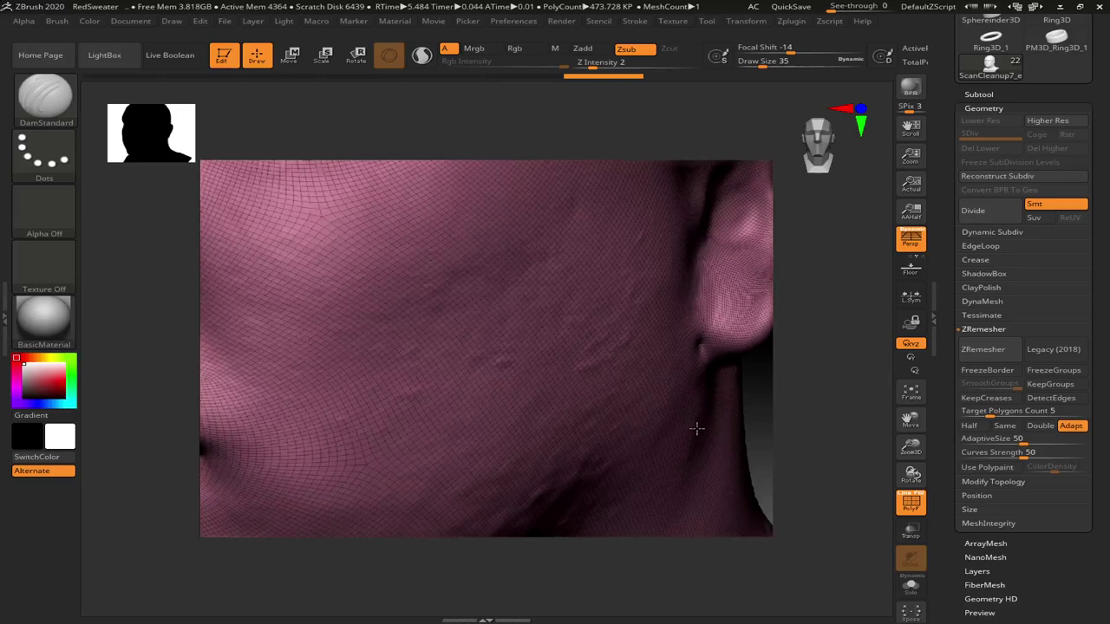
{"action": "key", "text": "f"}
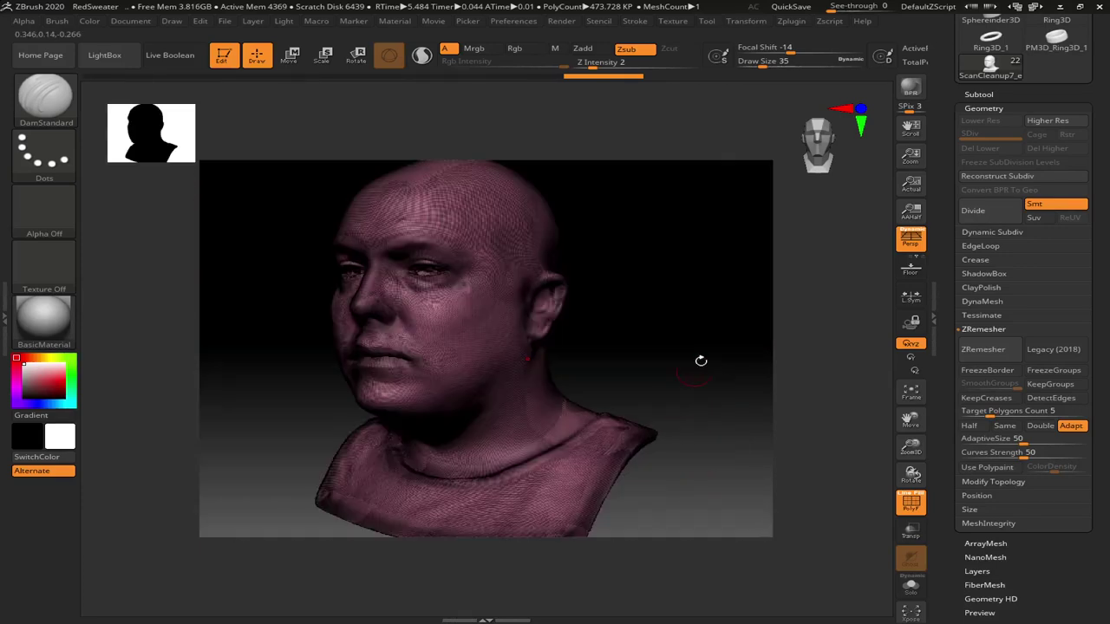
{"action": "left_click", "coordinate": [934, 317]}
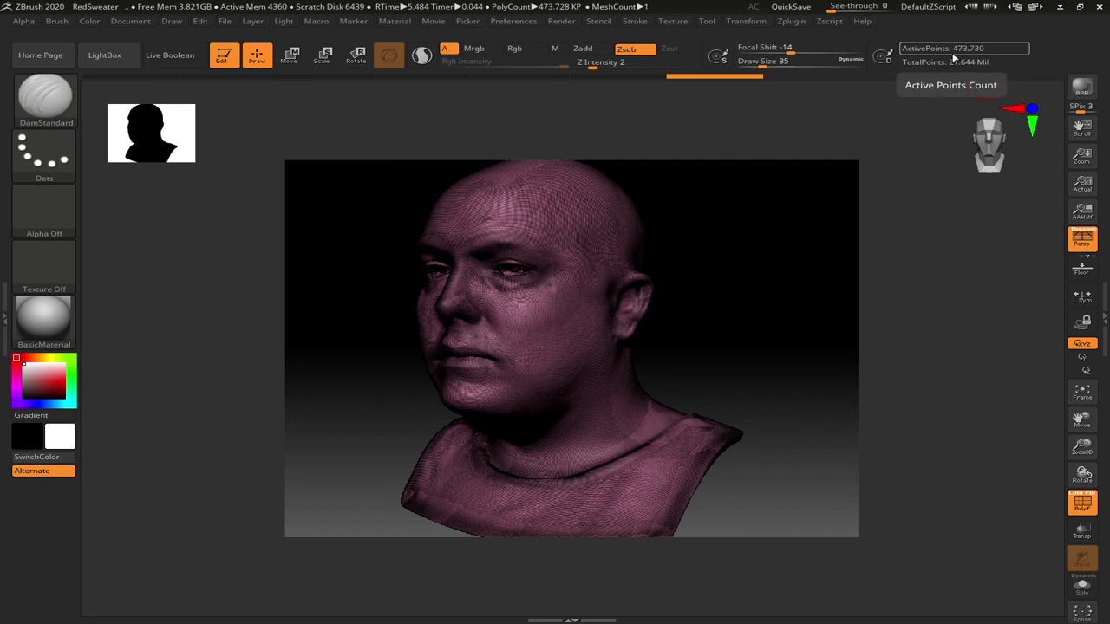
Dock the Zplugin palette and pre-process the head in Decimation Master
{"action": "left_click", "coordinate": [792, 21]}
{"action": "left_click", "coordinate": [782, 38]}
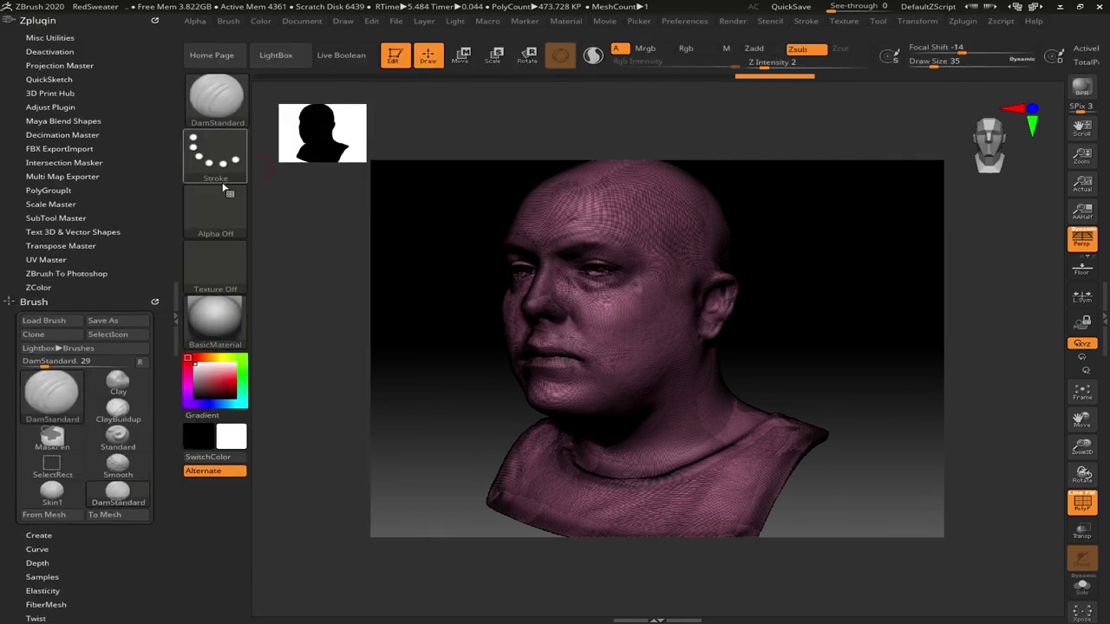
{"action": "left_click", "coordinate": [60, 135]}
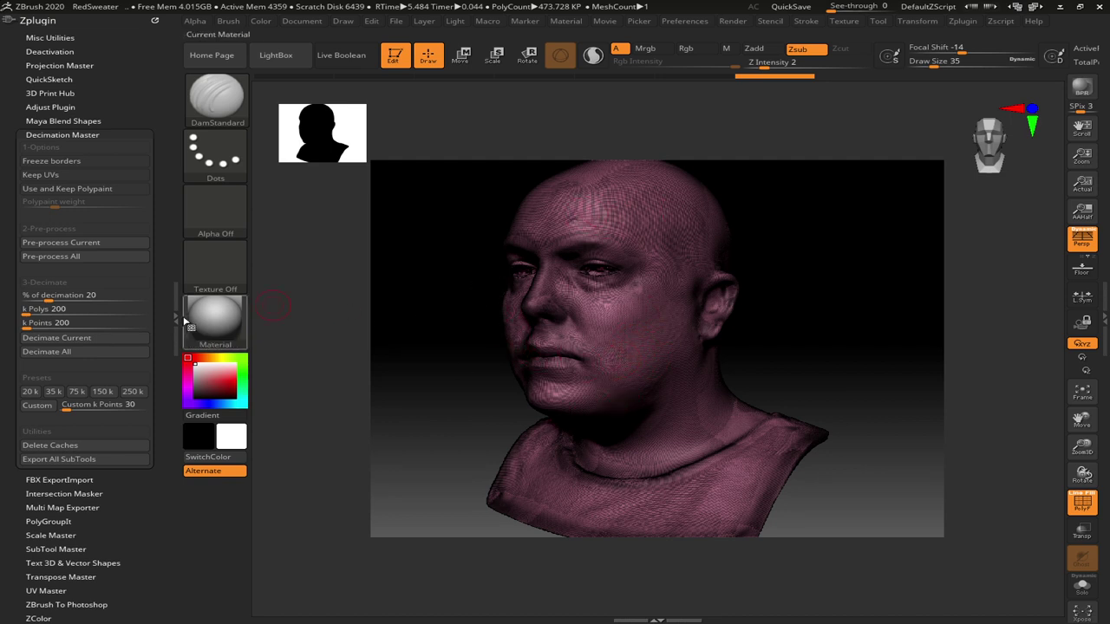
{"action": "left_click", "coordinate": [73, 241]}
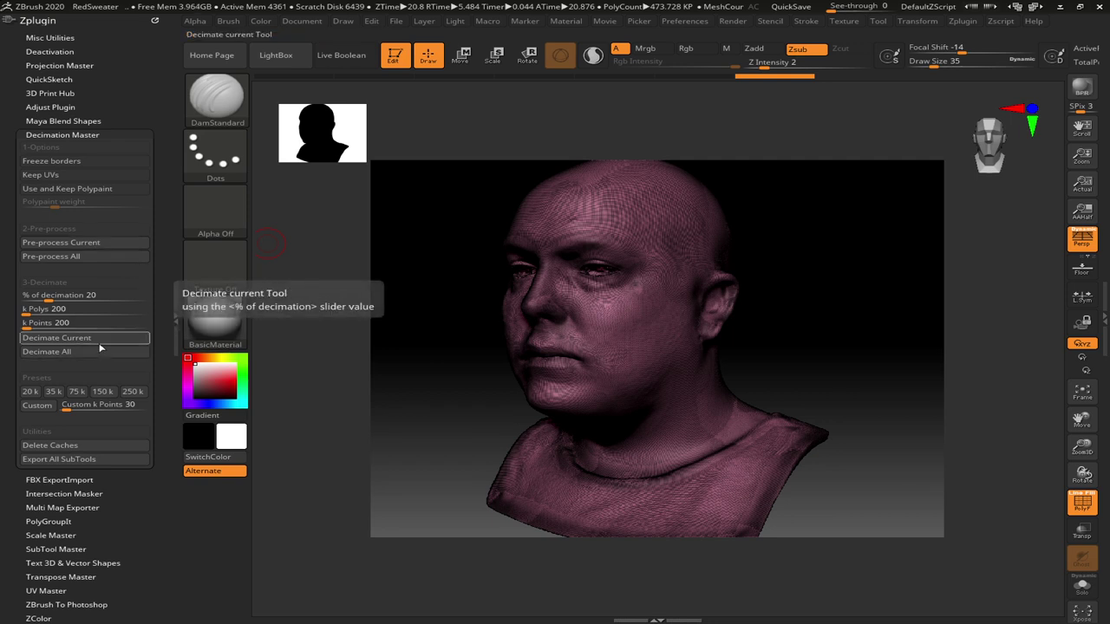
Decimate the current head mesh at the default 20 percent
{"action": "left_click", "coordinate": [176, 334]}
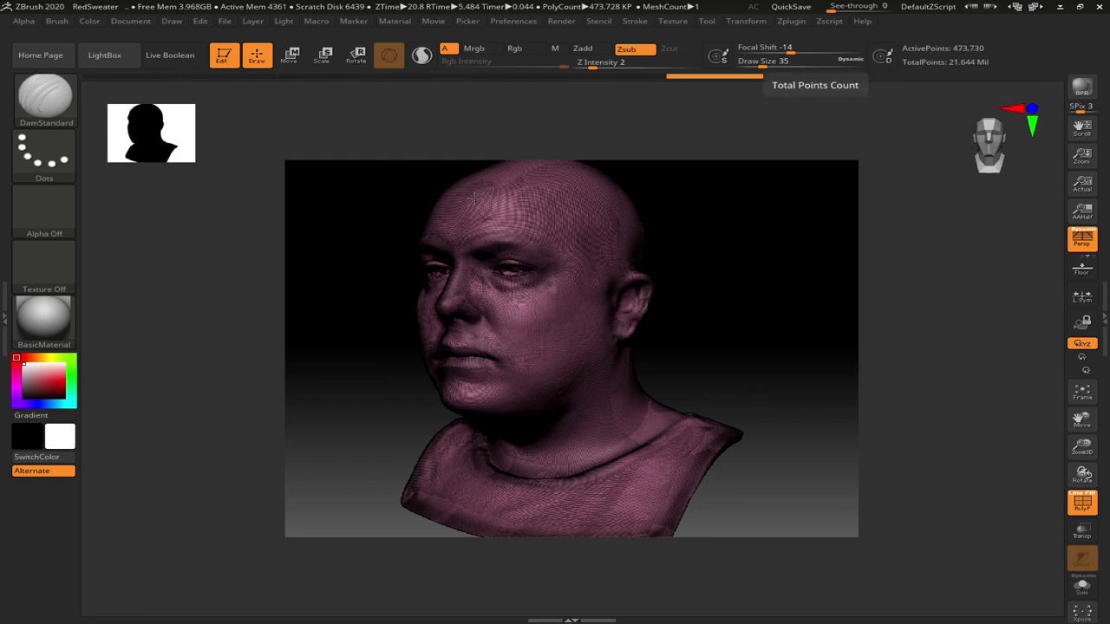
{"action": "left_click", "coordinate": [4, 321]}
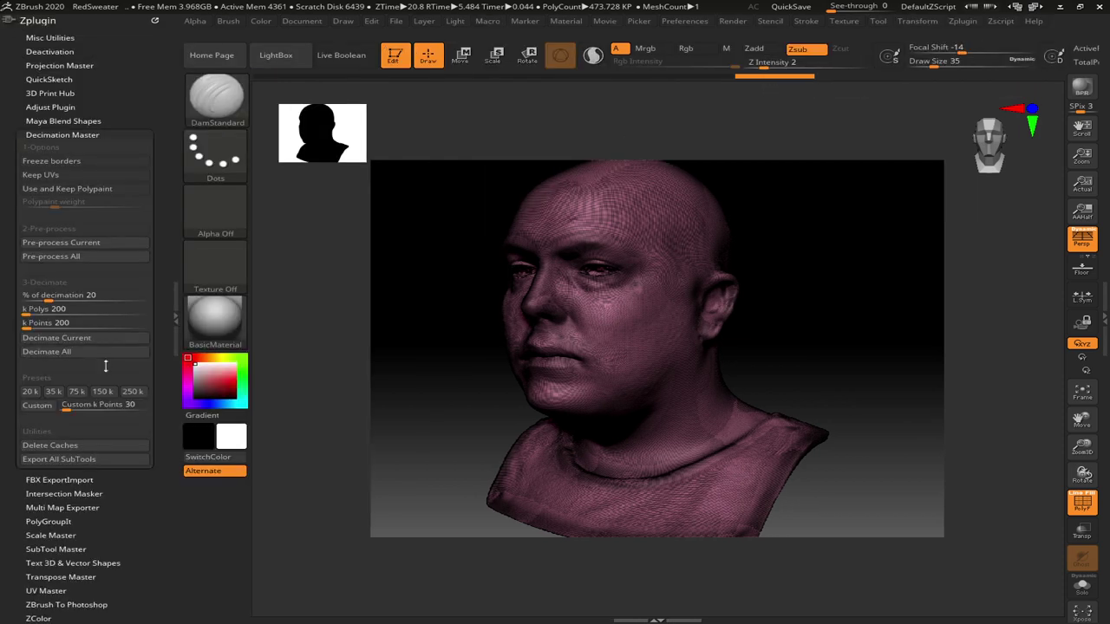
{"action": "left_click", "coordinate": [64, 339]}
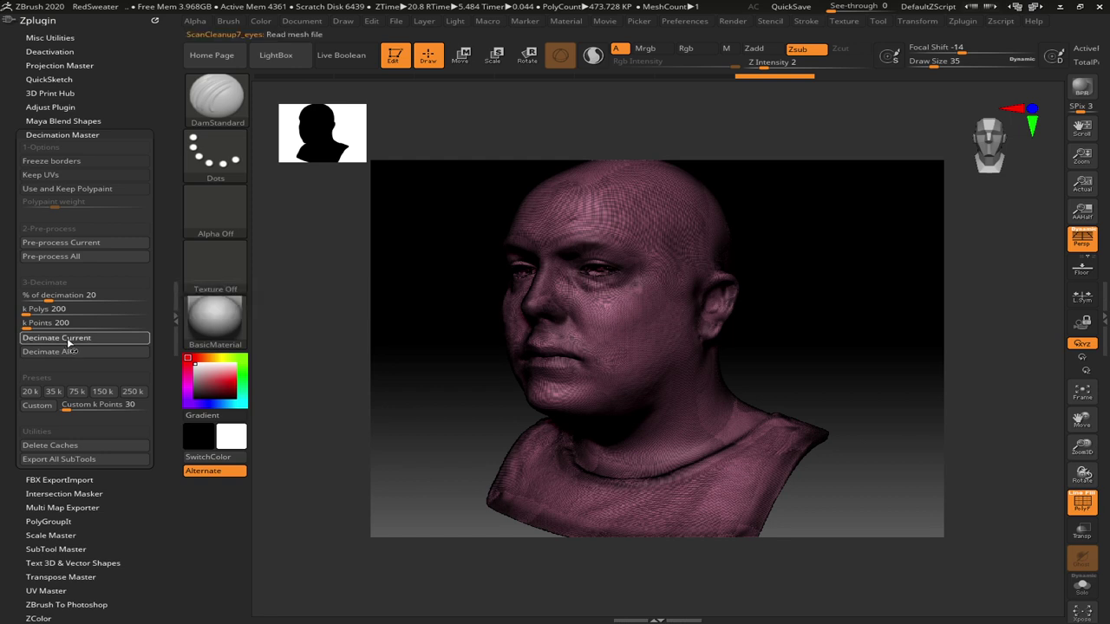
{"action": "left_click", "coordinate": [173, 323]}
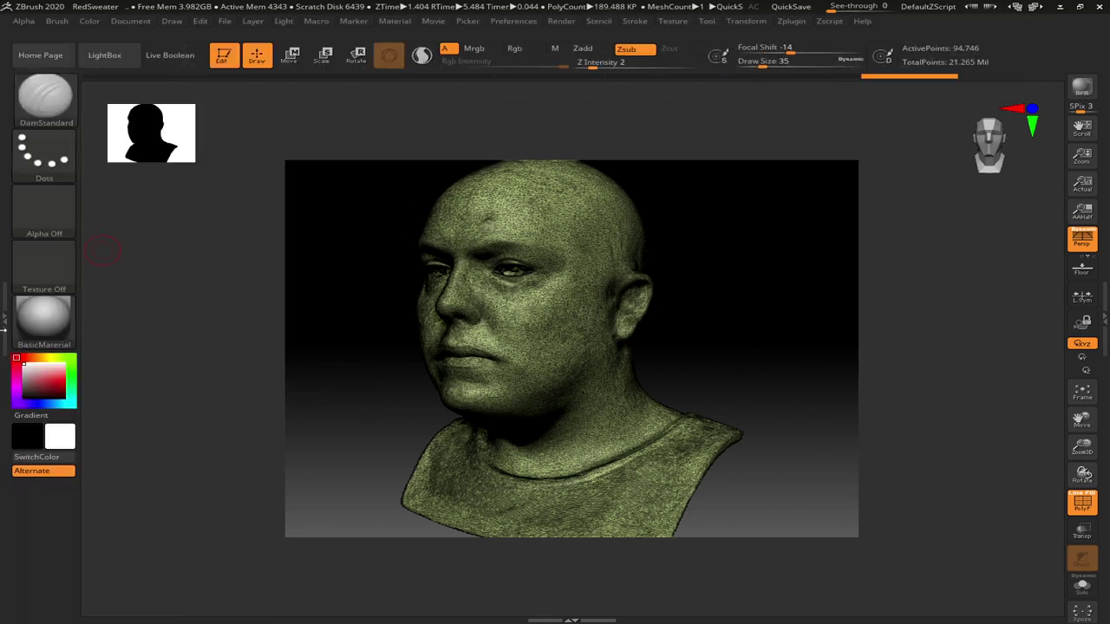
{"action": "left_click", "coordinate": [5, 332]}
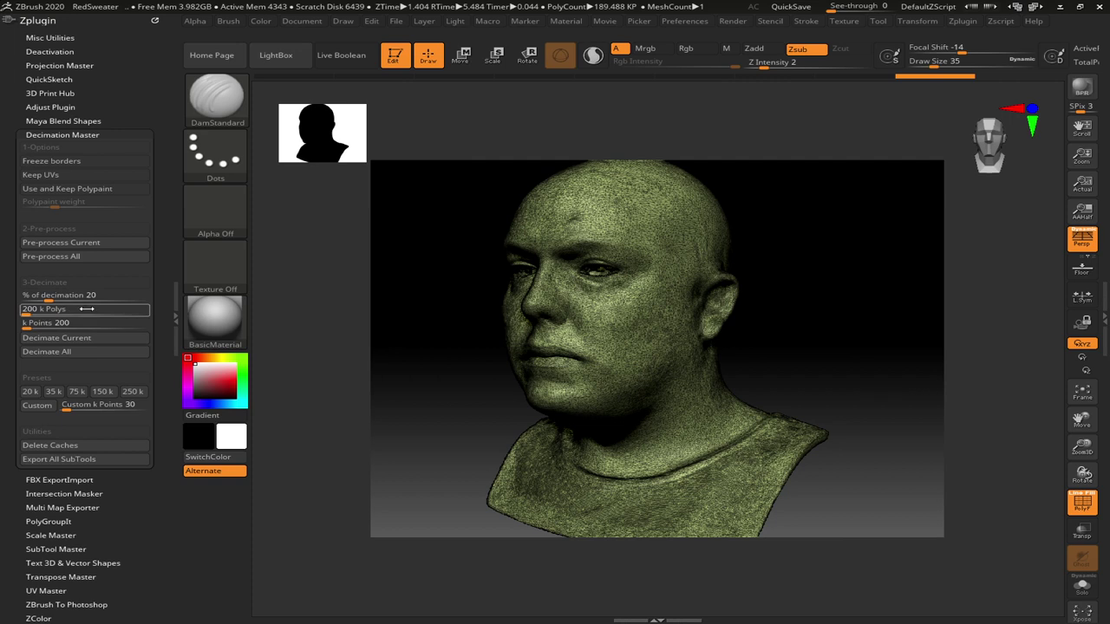
{"action": "left_click", "coordinate": [82, 338]}
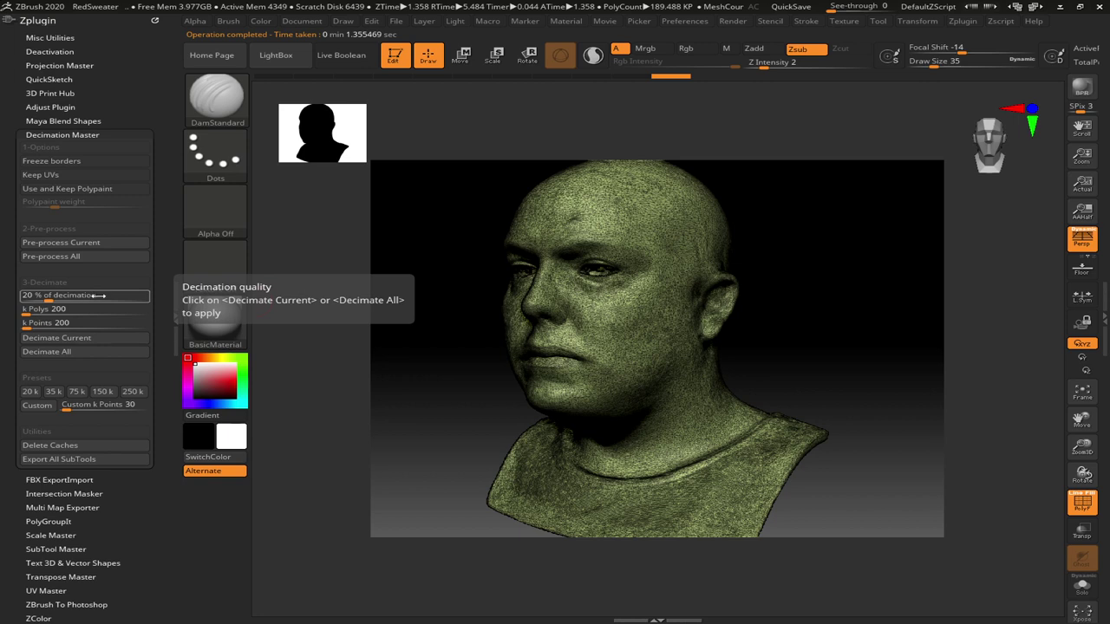
Decimate the head at 10 percent, then apply the 20k-points preset
{"action": "left_click_drag", "start_coordinate": [87, 295], "coordinate": [85, 295]}
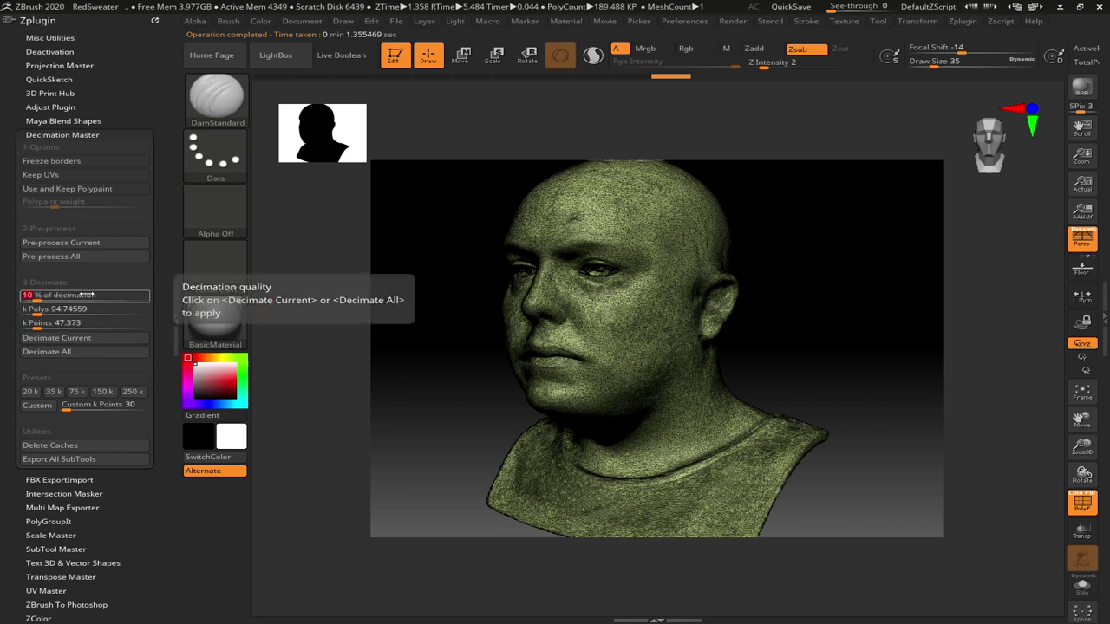
{"action": "left_click", "coordinate": [45, 295]}
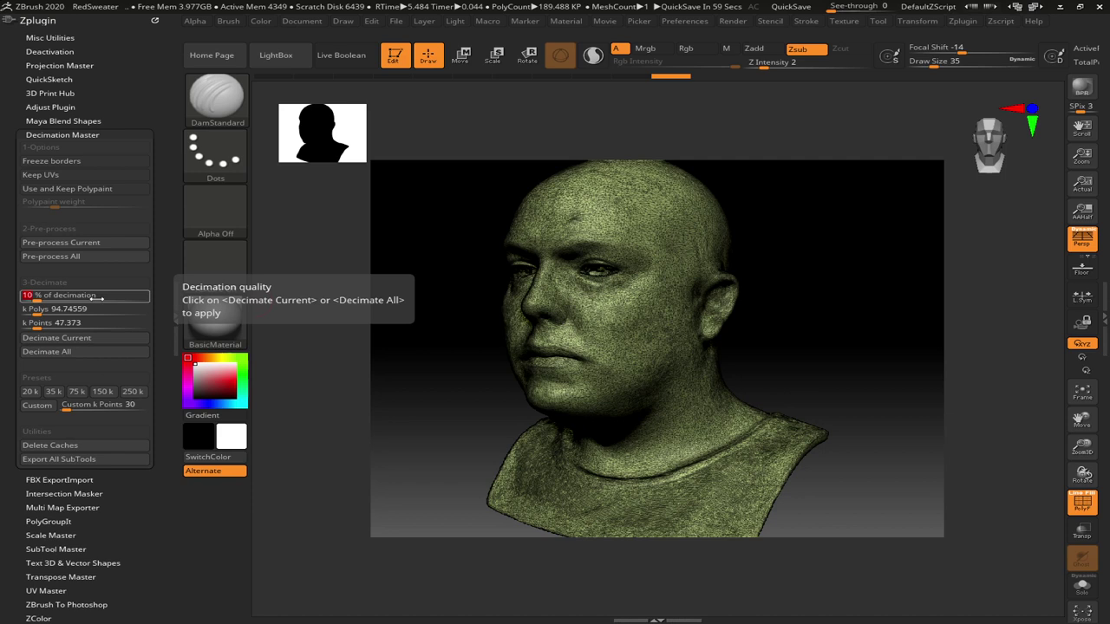
{"action": "left_click", "coordinate": [69, 341]}
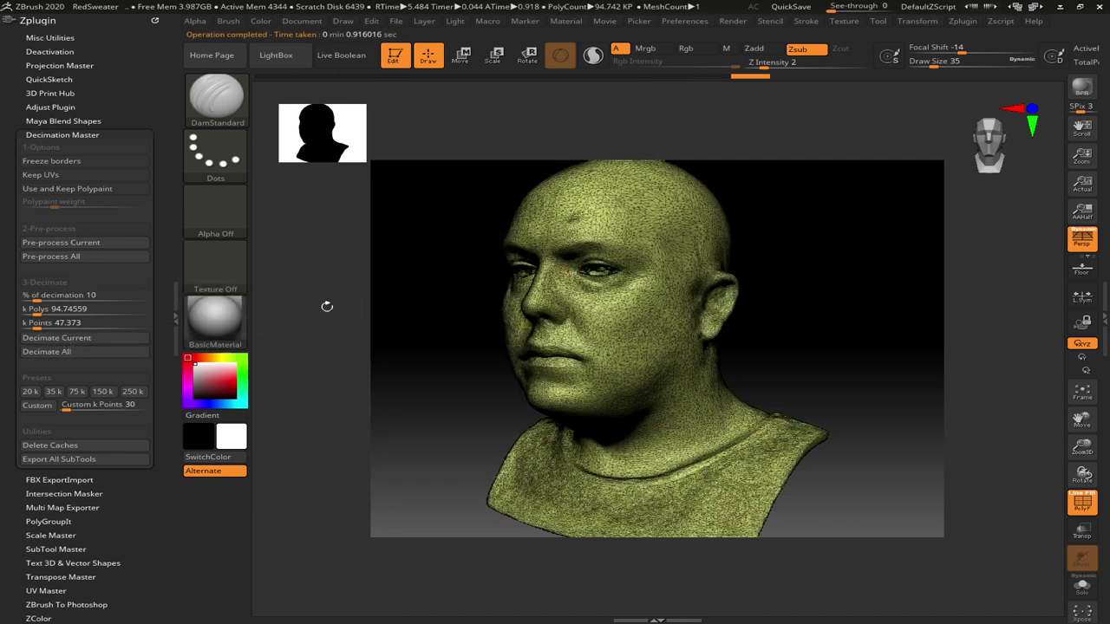
{"action": "left_click", "coordinate": [178, 319]}
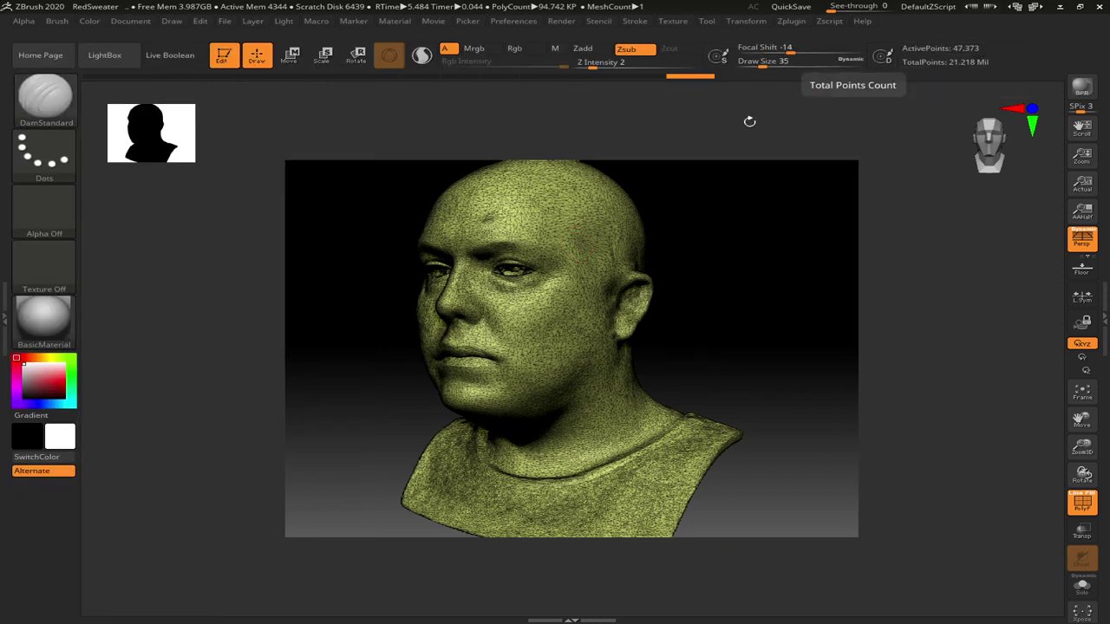
{"action": "left_click", "coordinate": [5, 319]}
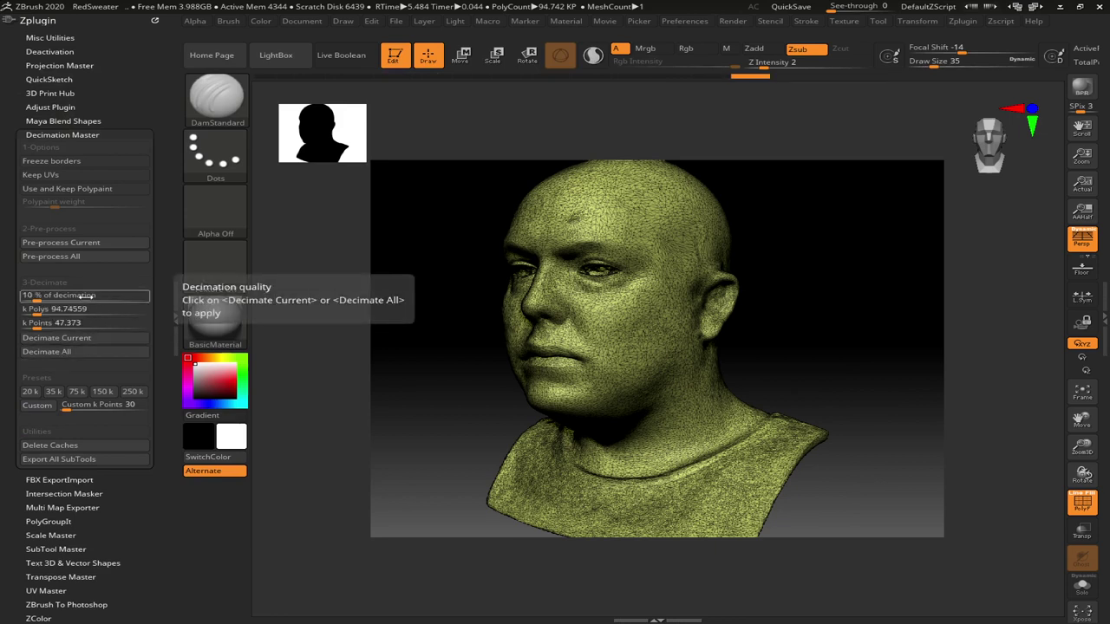
{"action": "left_click", "coordinate": [31, 392]}
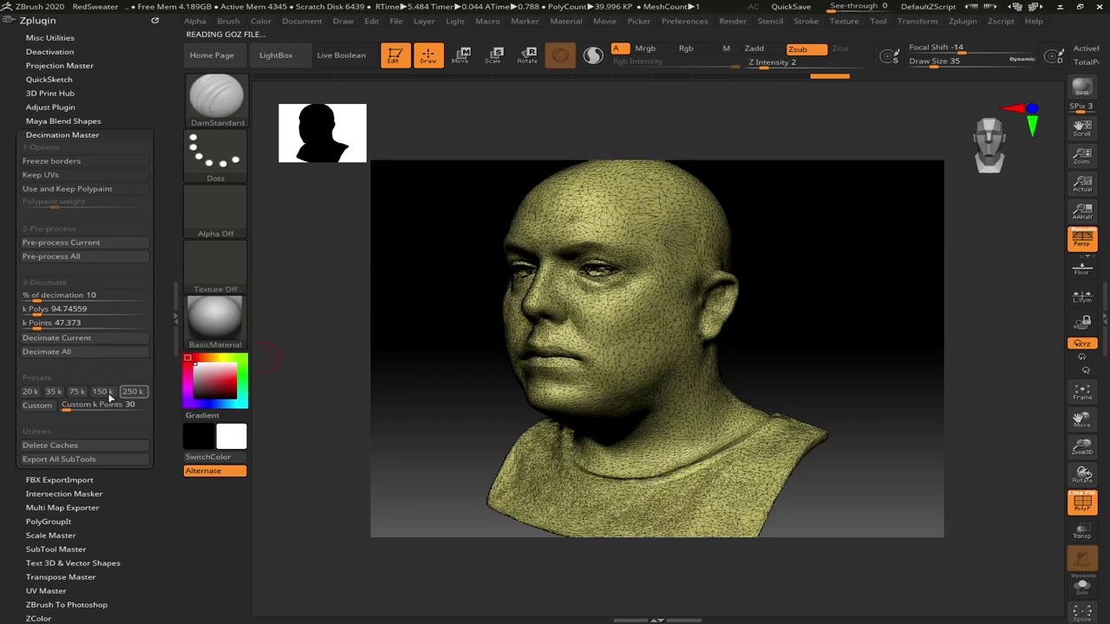
Close the plugin tray and switch Polyframe off on the decimated head
{"action": "left_click", "coordinate": [167, 323]}
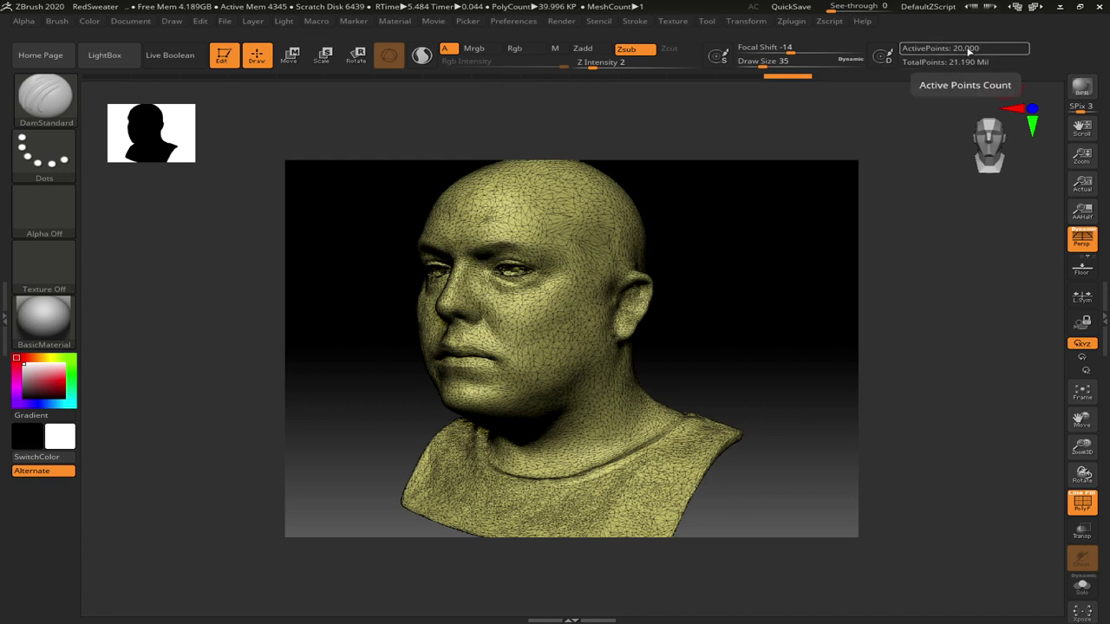
{"action": "key", "text": "shift+f"}
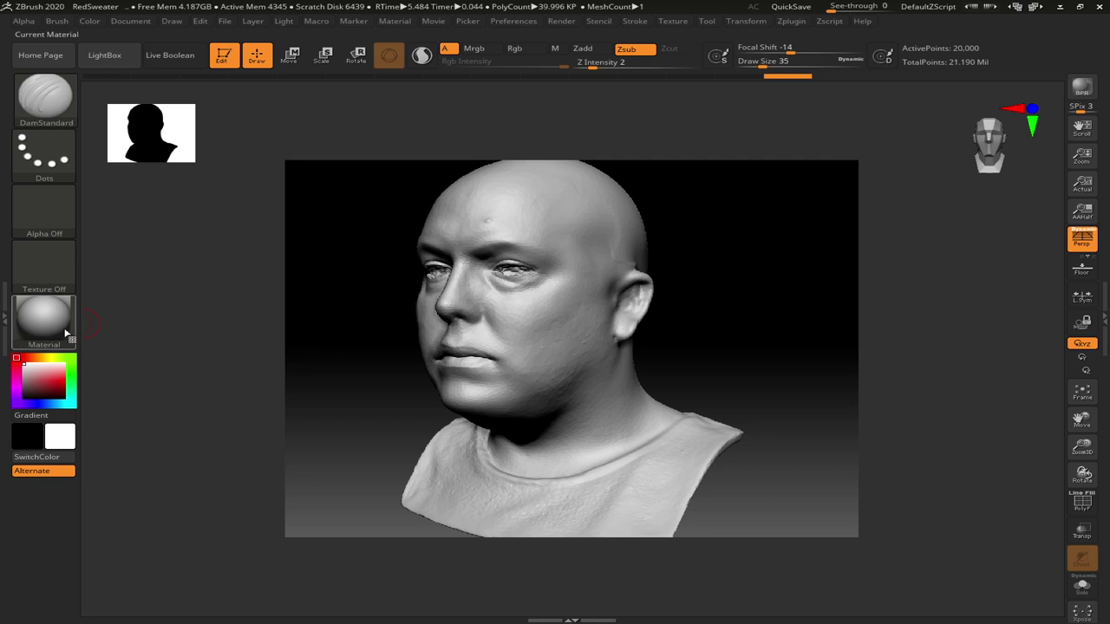
Set % of decimation to 5 and decimate the head to about 23,687 points
{"action": "double_click", "coordinate": [4, 318]}
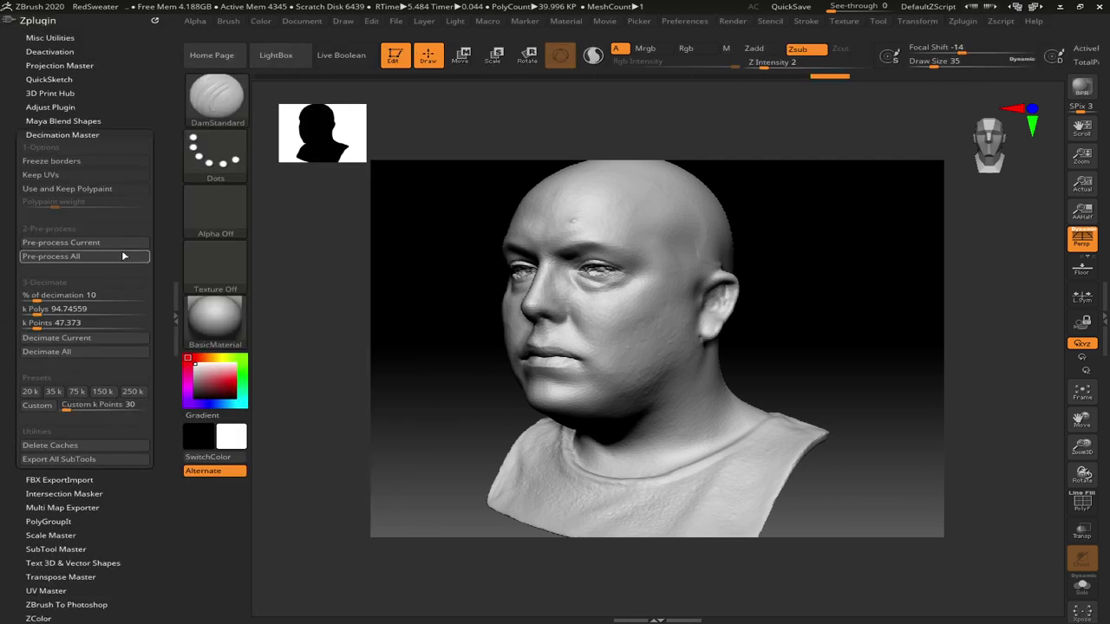
{"action": "left_click", "coordinate": [62, 295]}
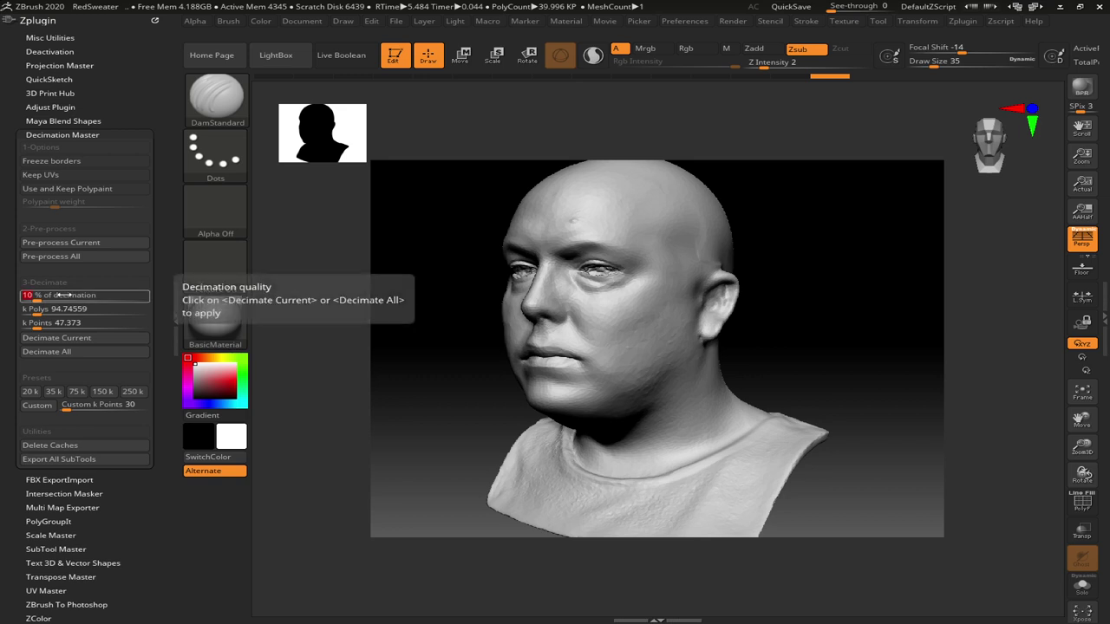
{"action": "type", "text": "5"}
{"action": "key", "text": "Return"}
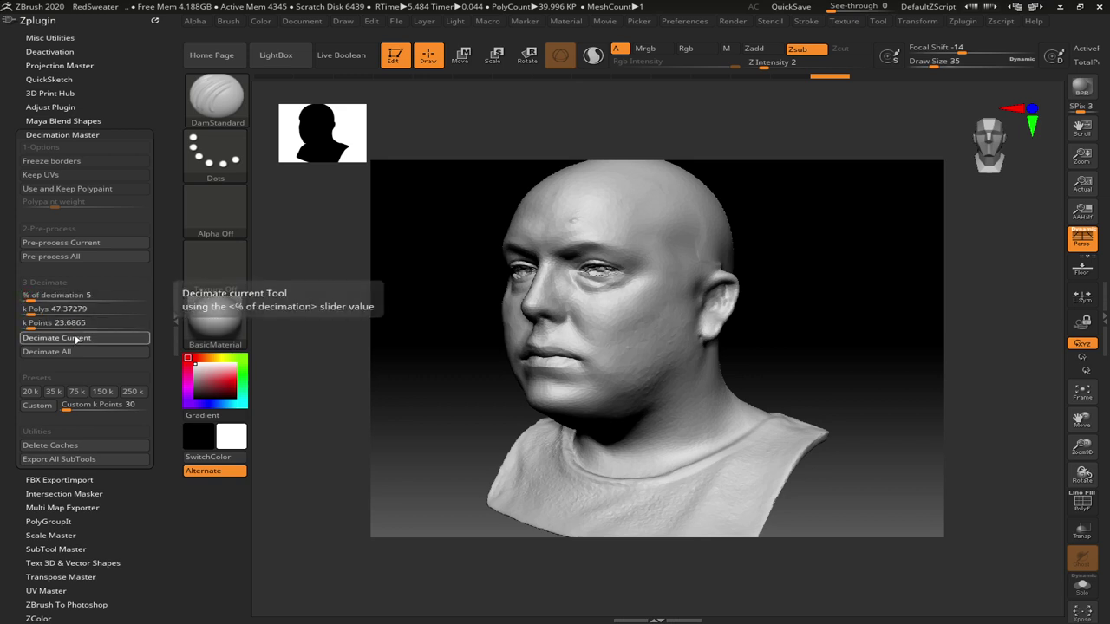
{"action": "left_click", "coordinate": [57, 338]}
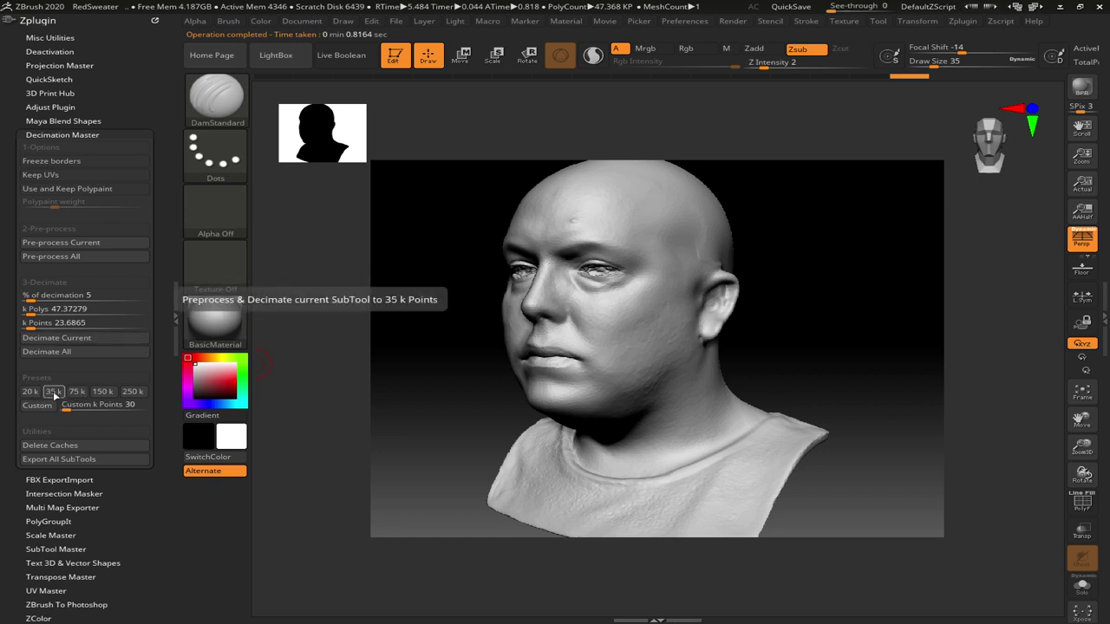
{"action": "left_click", "coordinate": [176, 314]}
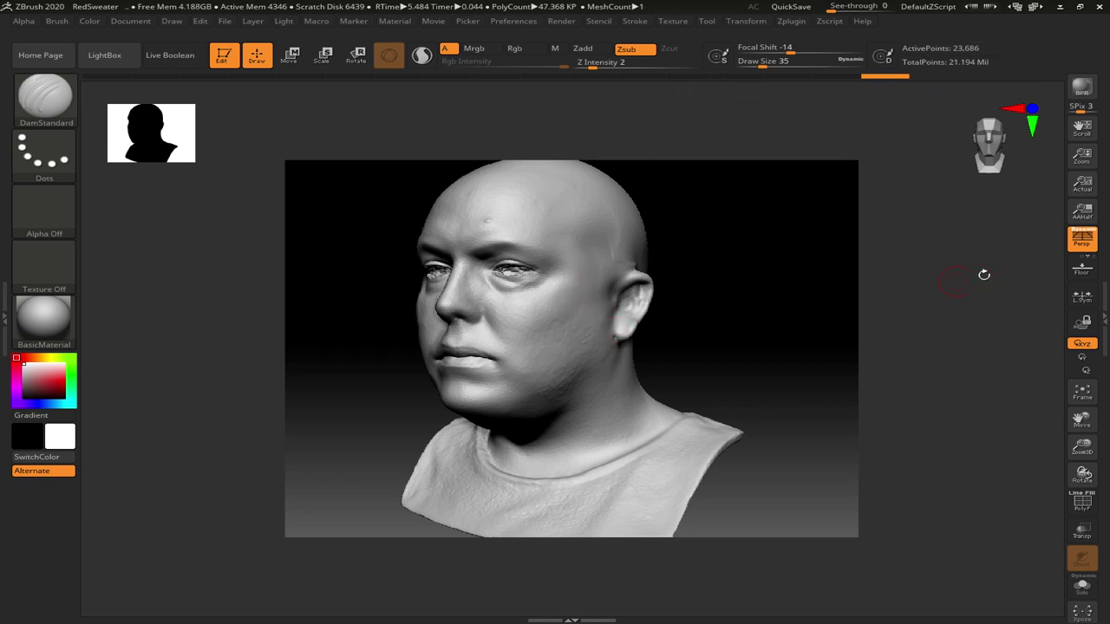
{"action": "key", "text": "shift+f"}
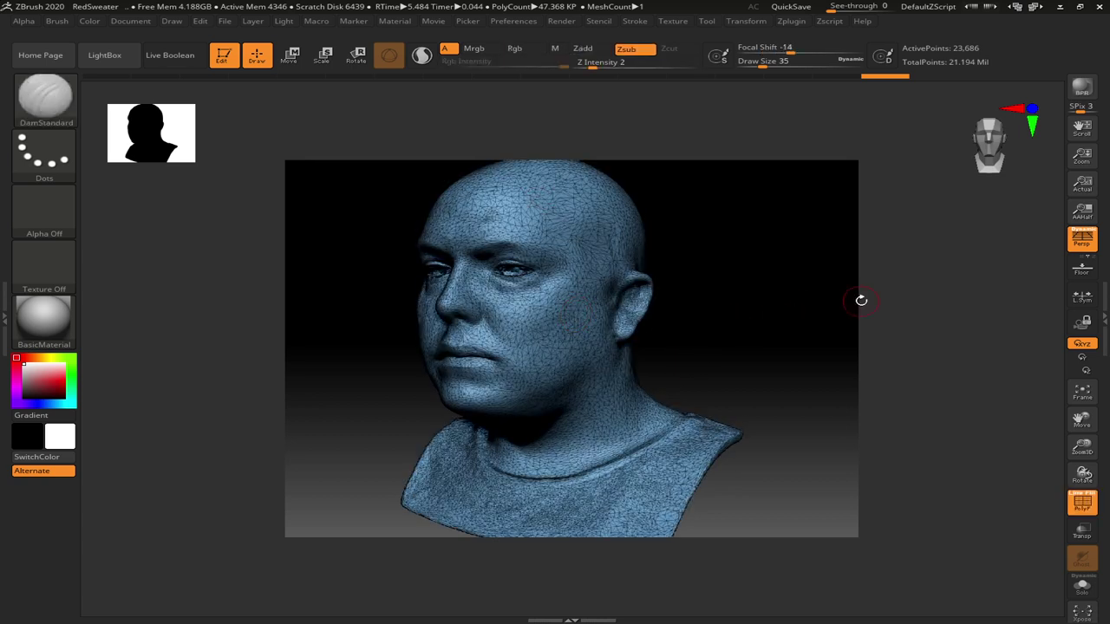
{"action": "key", "text": "shift+f"}
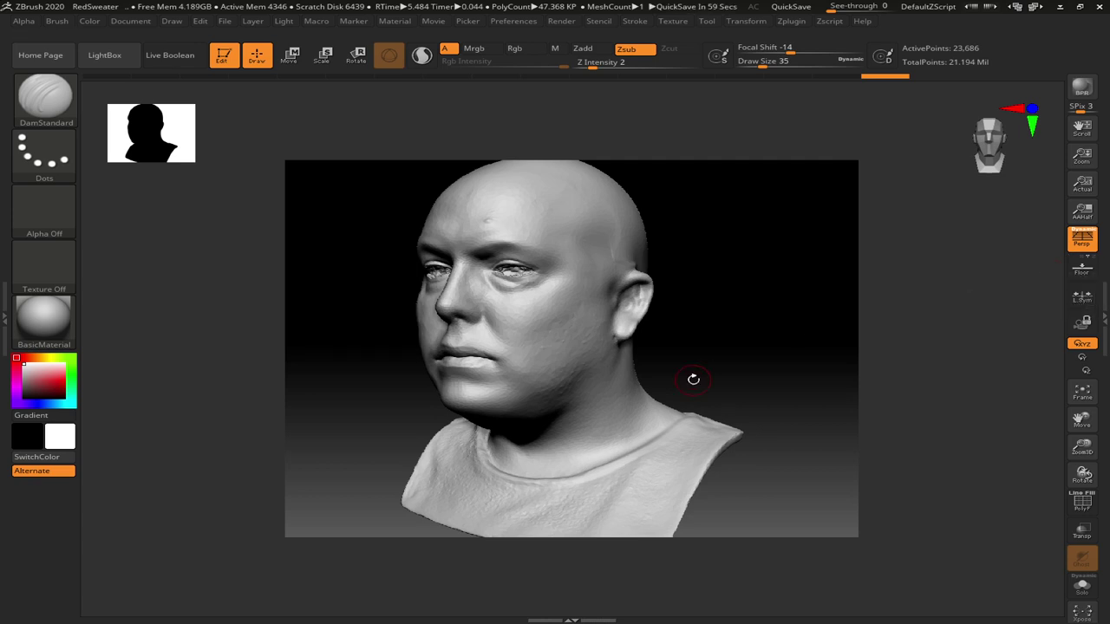
Dock the Zplugin palette and collapse Decimation Master
{"action": "left_click", "coordinate": [789, 21]}
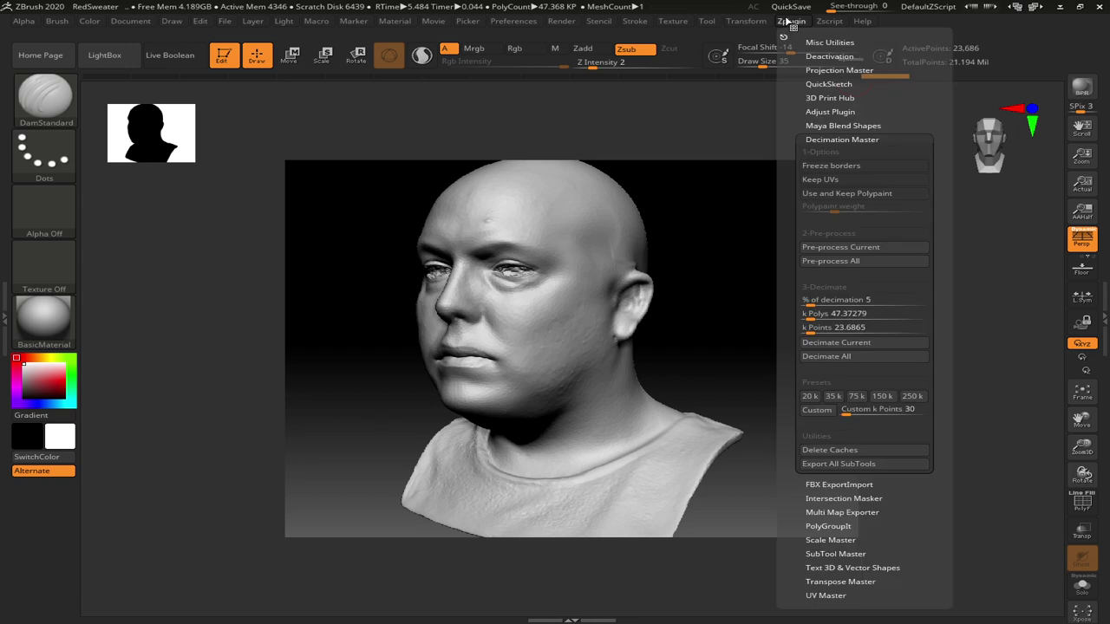
{"action": "left_click", "coordinate": [785, 32]}
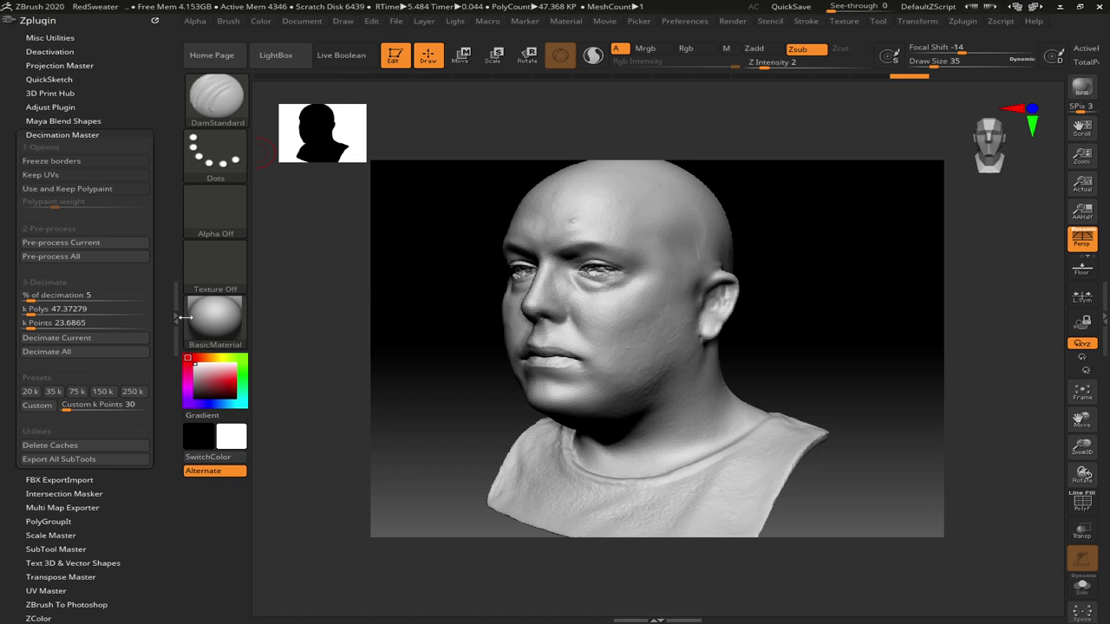
{"action": "left_click", "coordinate": [59, 134]}
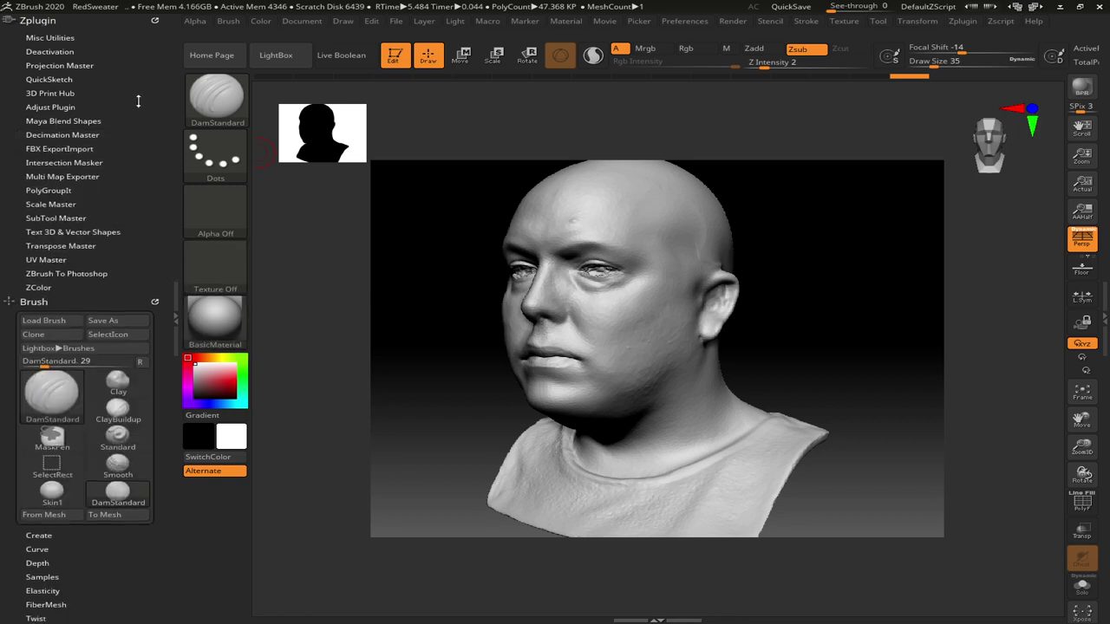
Export the head via FBX ExportImport as ScanCleanup7.fbx on the Desktop
{"action": "left_click", "coordinate": [52, 150]}
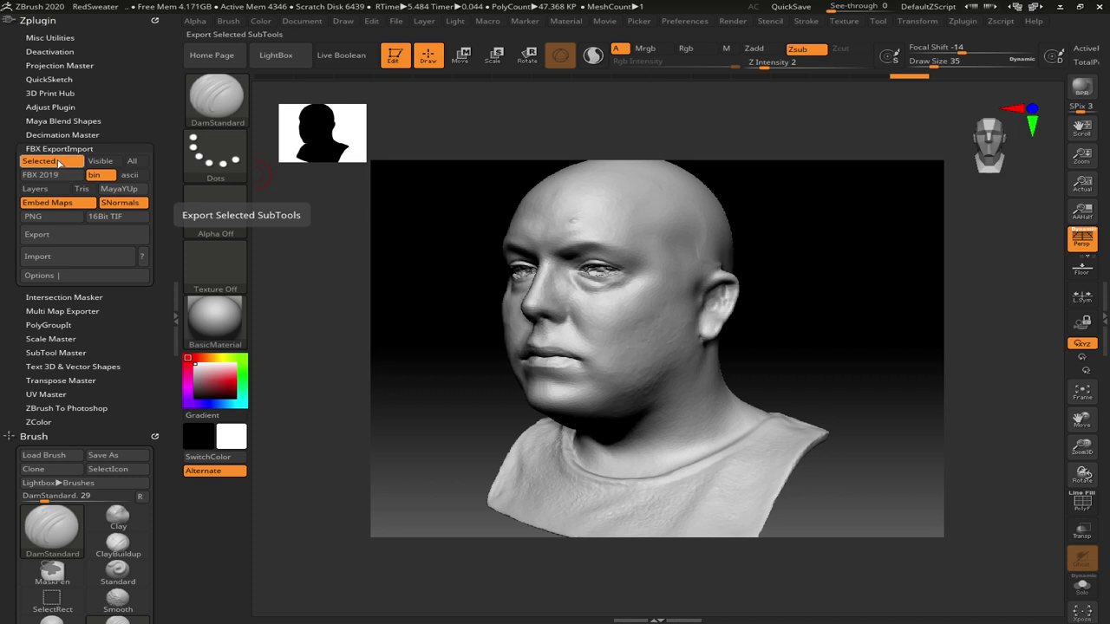
{"action": "left_click", "coordinate": [73, 237]}
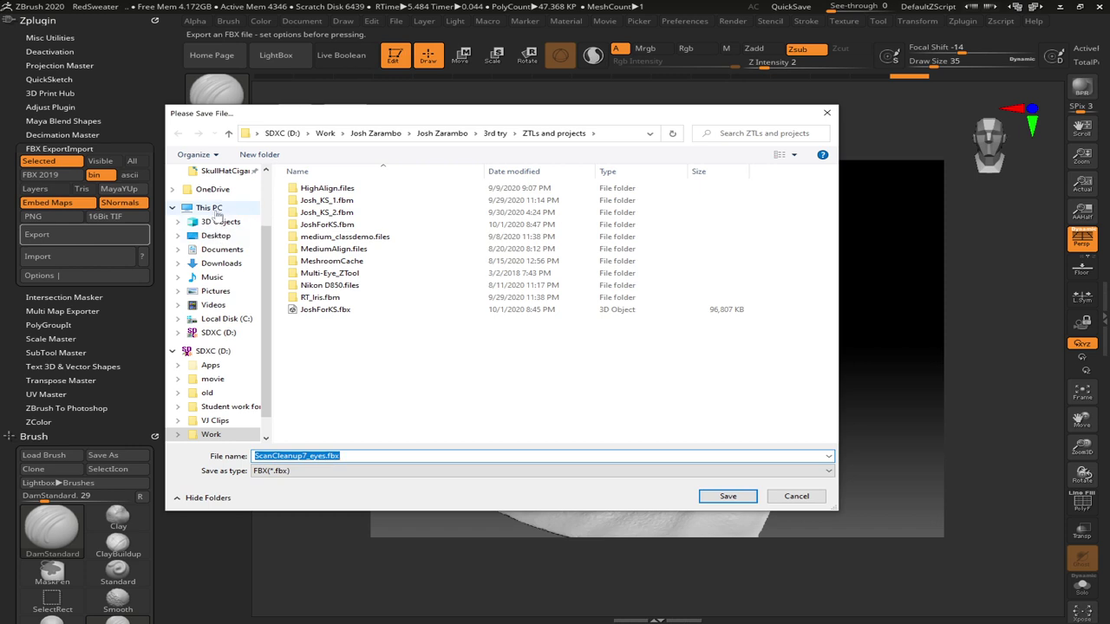
{"action": "left_click", "coordinate": [216, 235]}
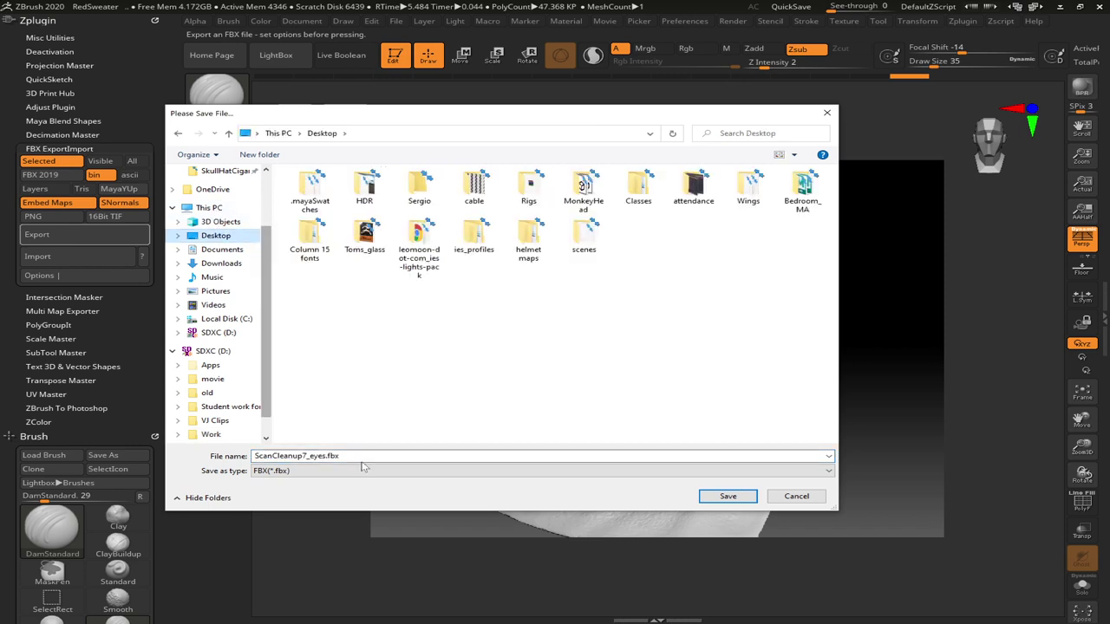
{"action": "left_click", "coordinate": [324, 456]}
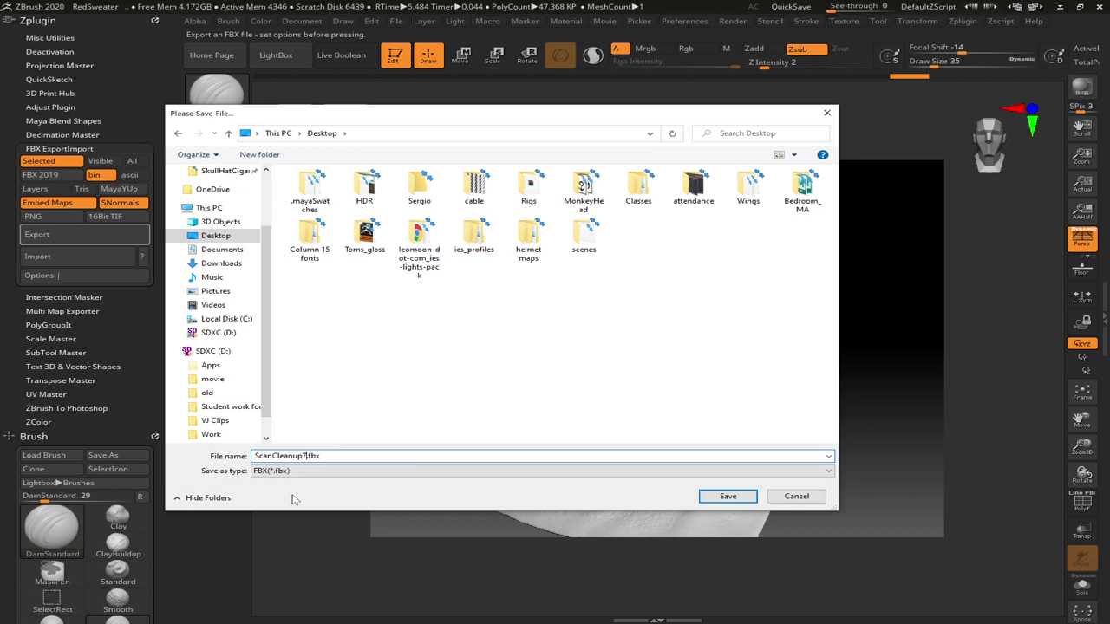
{"action": "key", "text": "Return"}
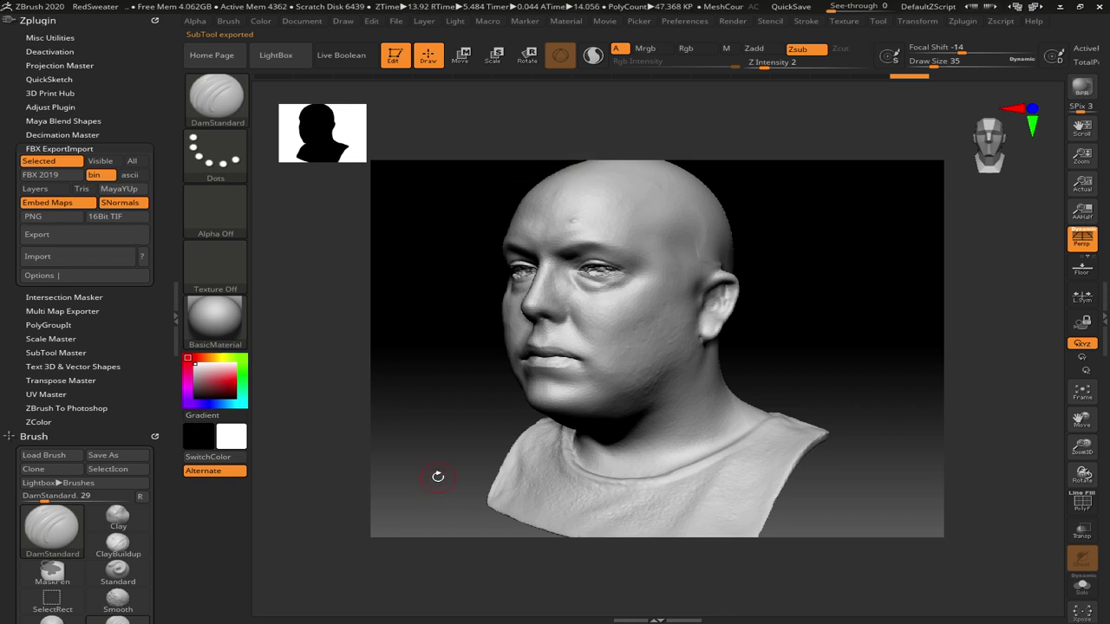
{"action": "key", "text": "alt+Tab"}
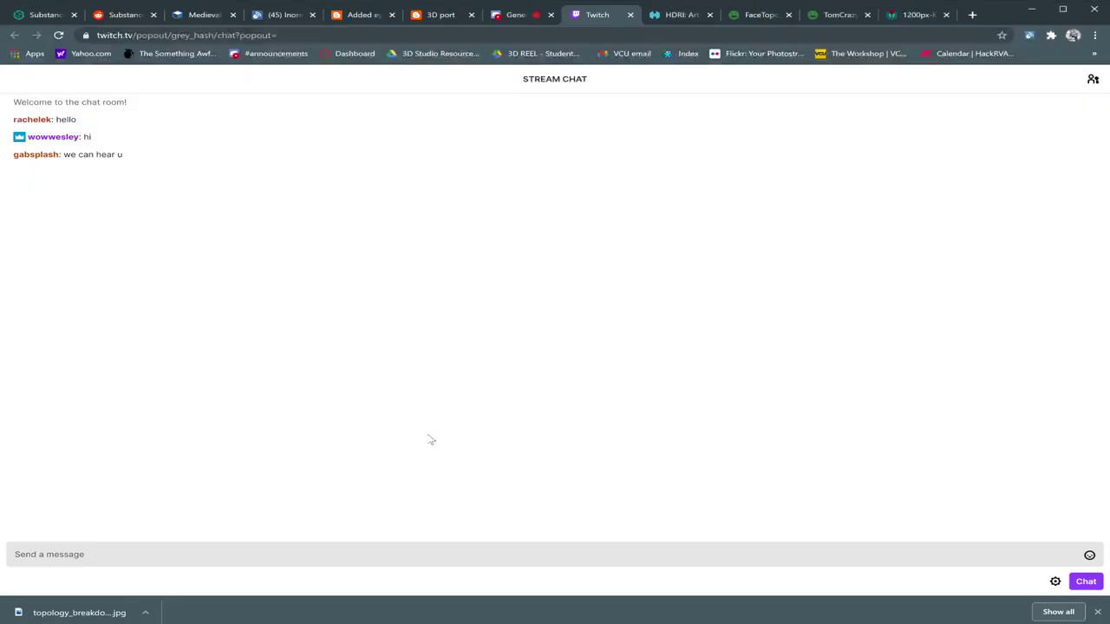
Switch back to Maya and restore the perspective viewport panel
{"action": "key", "text": "alt+Tab"}
{"action": "key", "text": "alt+Tab"}
{"action": "key", "text": "alt+Tab"}
{"action": "key", "text": "alt+Tab"}
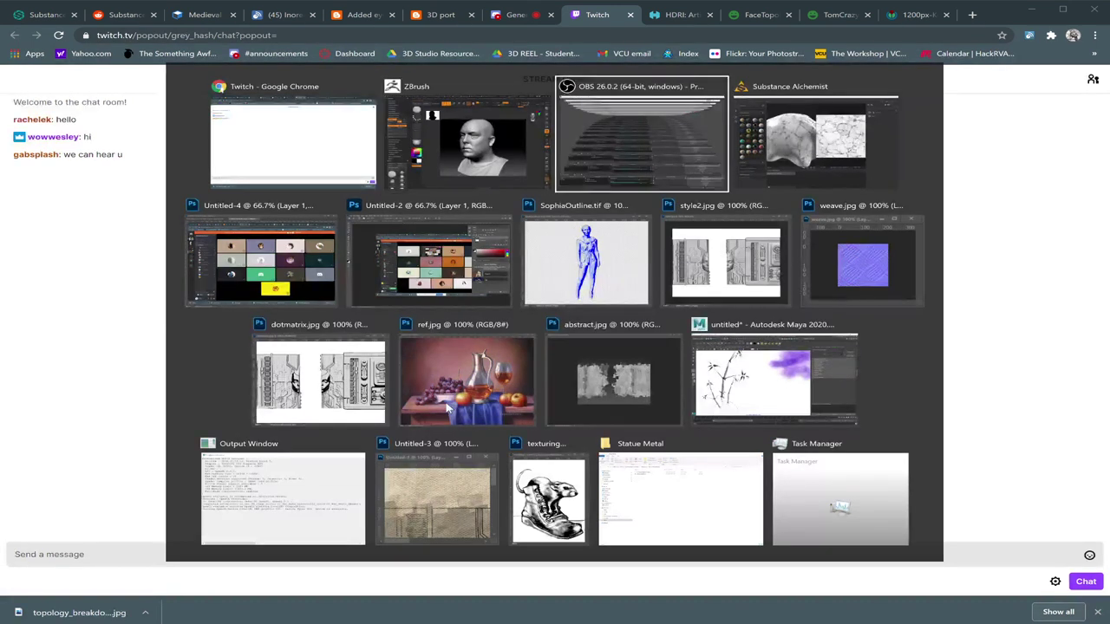
{"action": "key", "text": "alt+Tab"}
{"action": "key", "text": "alt+Tab"}
{"action": "key", "text": "alt+Tab"}
{"action": "key", "text": "alt+Tab"}
{"action": "key", "text": "alt+Tab"}
{"action": "key", "text": "alt+Tab"}
{"action": "key", "text": "alt+Tab"}
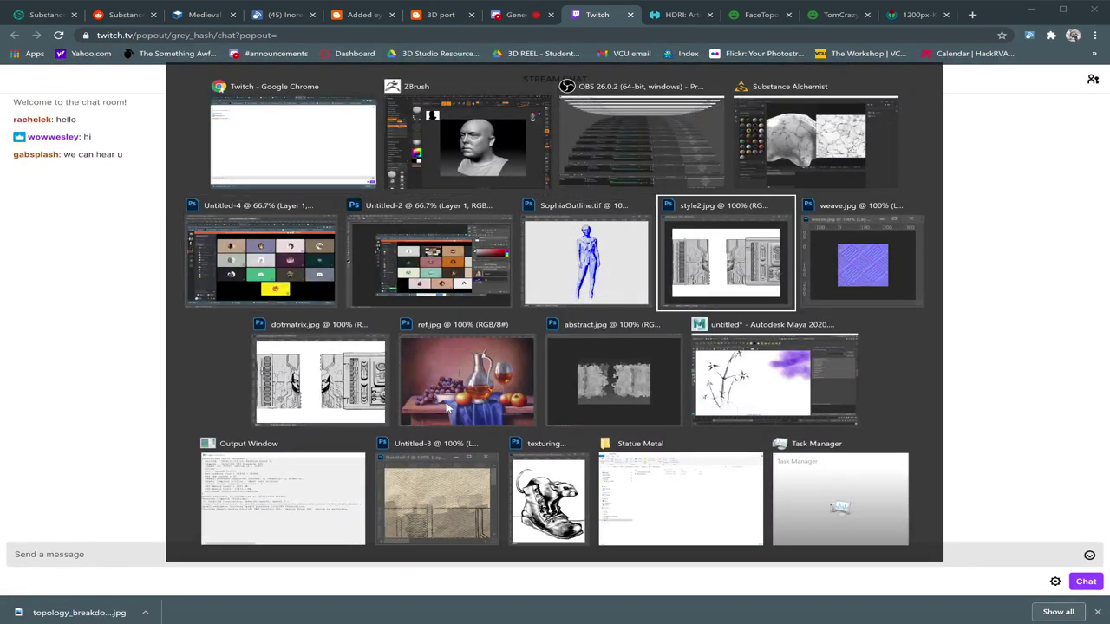
{"action": "key", "text": "alt+Tab"}
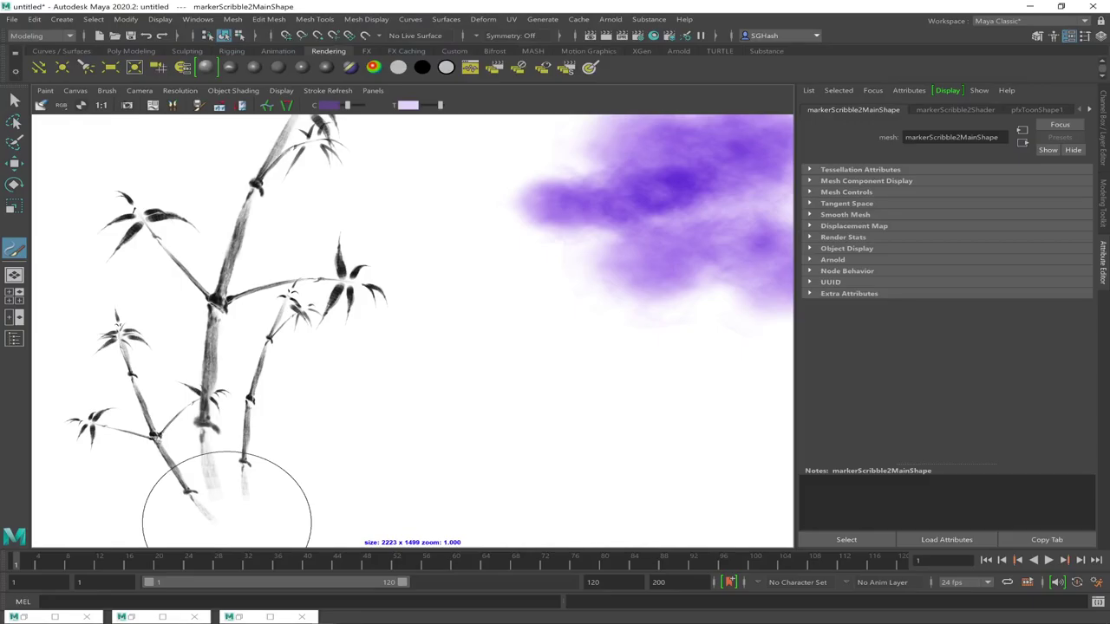
{"action": "left_click", "coordinate": [14, 275]}
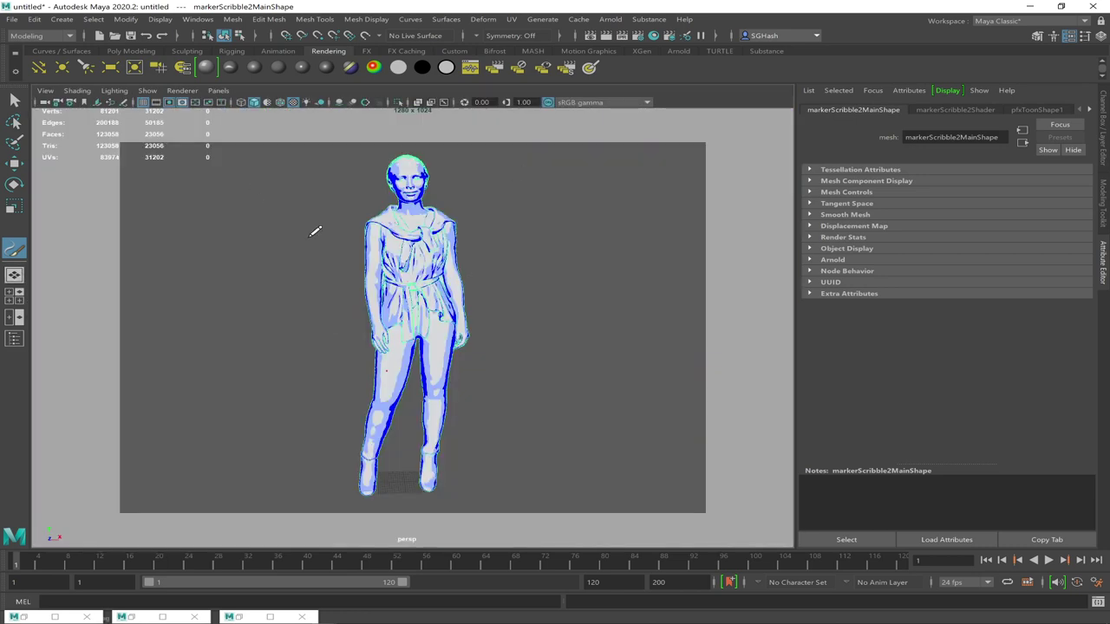
Start a new empty scene without saving the old one
{"action": "left_click", "coordinate": [99, 36]}
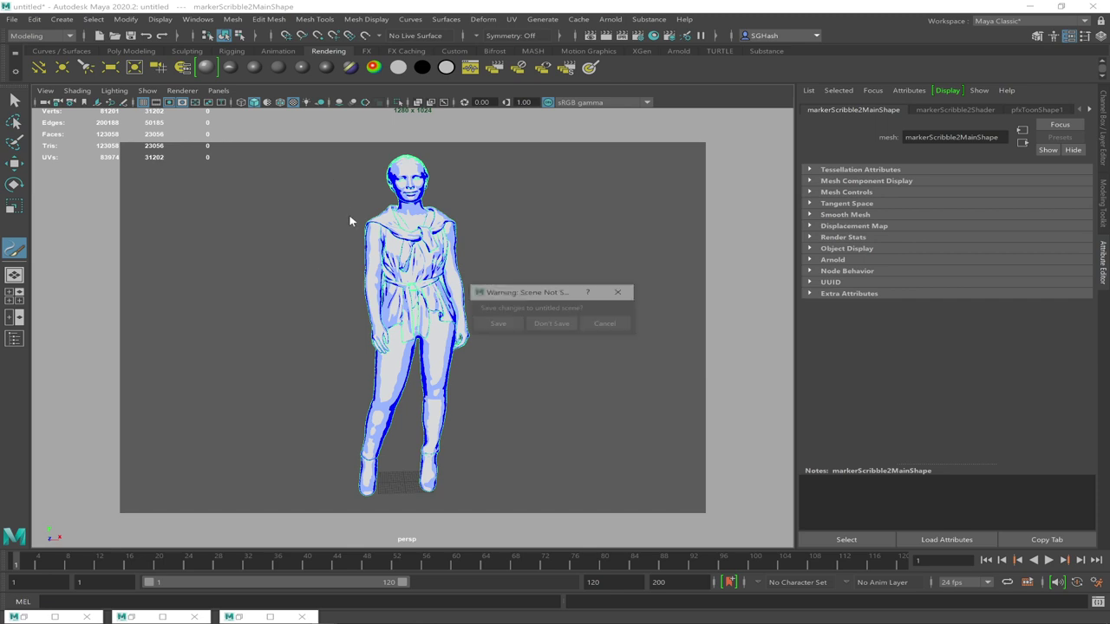
{"action": "left_click", "coordinate": [545, 324]}
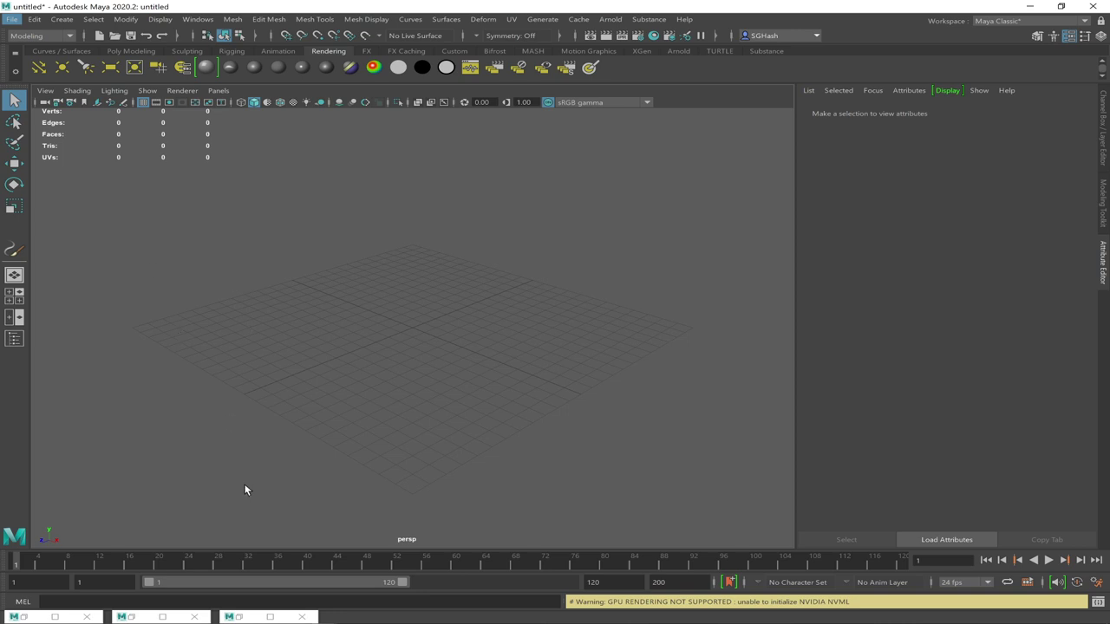
{"action": "mouse_move", "coordinate": [303, 611]}
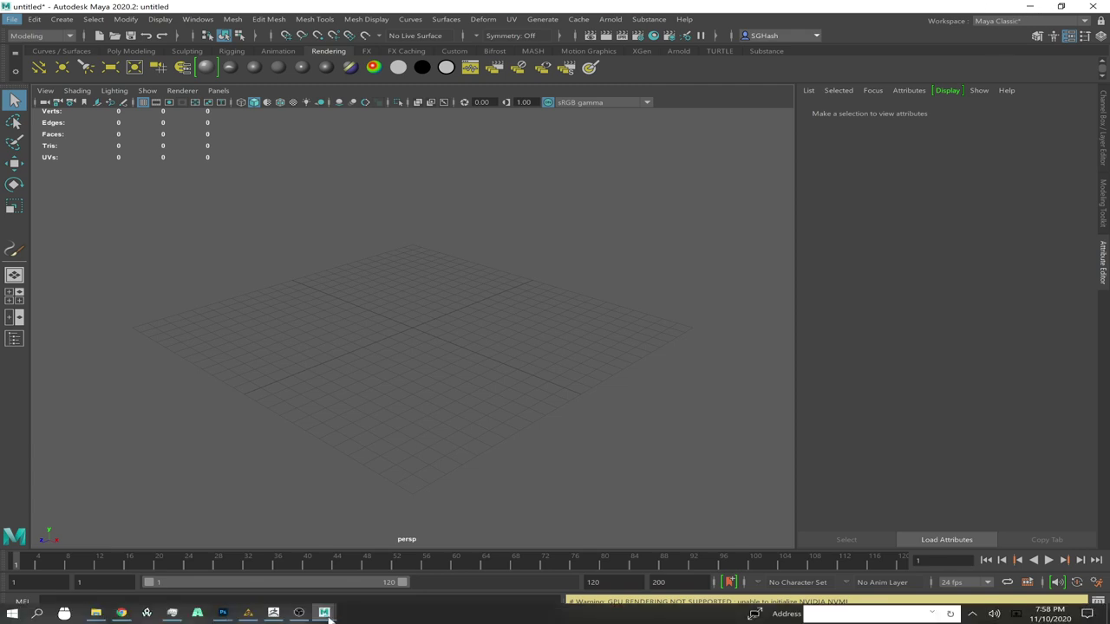
Close the leftover minimized Maya windows on the taskbar
{"action": "key", "text": "alt+f"}
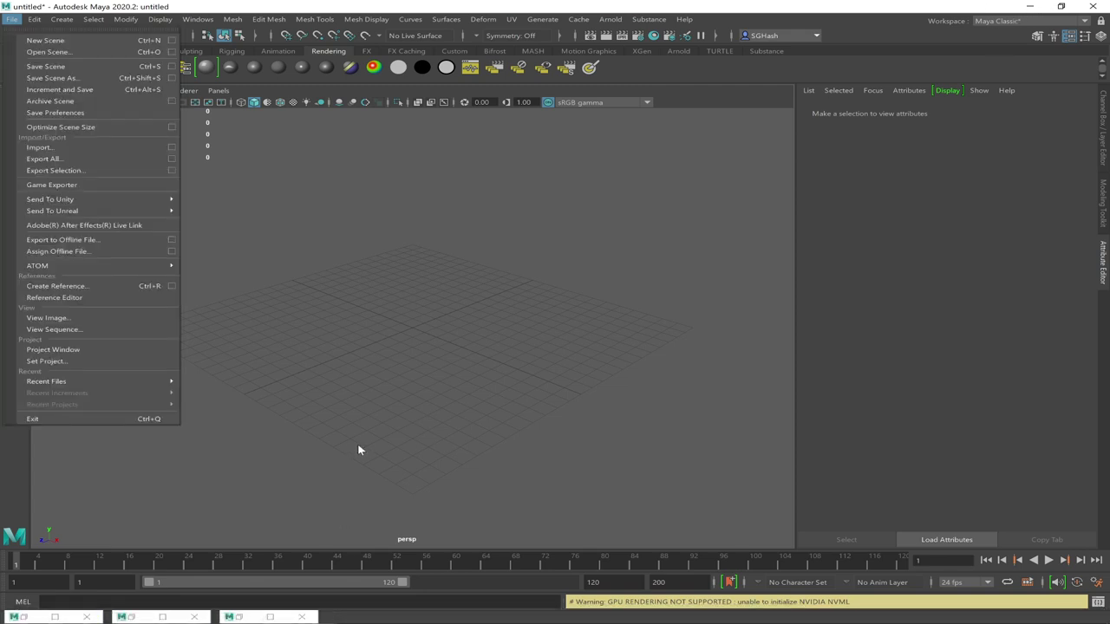
{"action": "left_click", "coordinate": [303, 616]}
{"action": "left_click", "coordinate": [302, 617]}
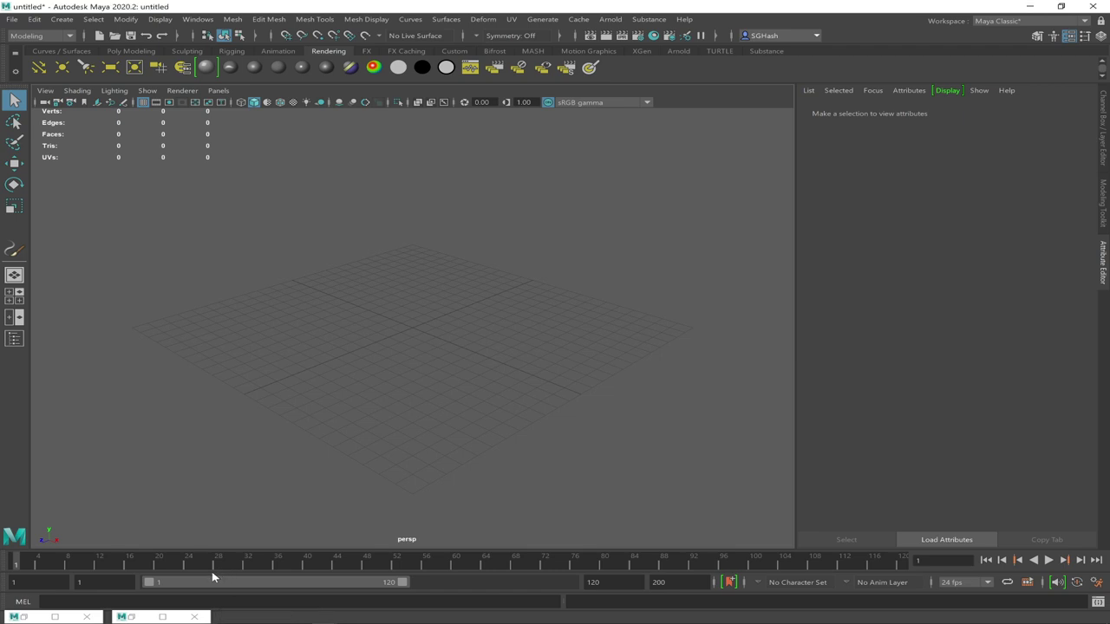
{"action": "left_click", "coordinate": [194, 617]}
{"action": "left_click", "coordinate": [86, 616]}
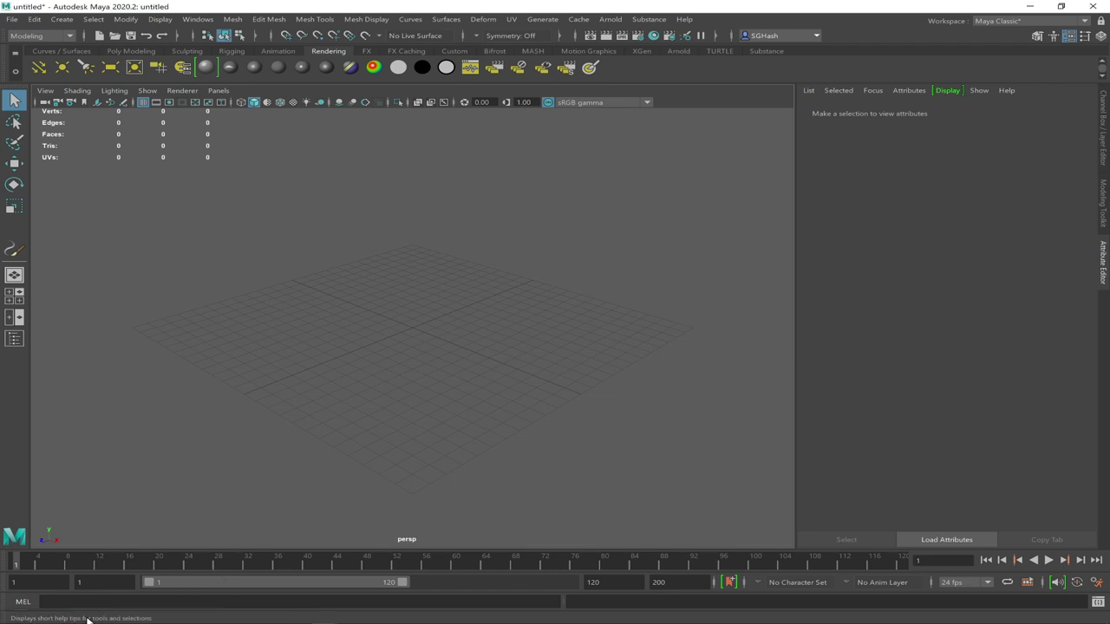
Import ScanCleanup.fbx from the Desktop folder
{"action": "left_click", "coordinate": [12, 19]}
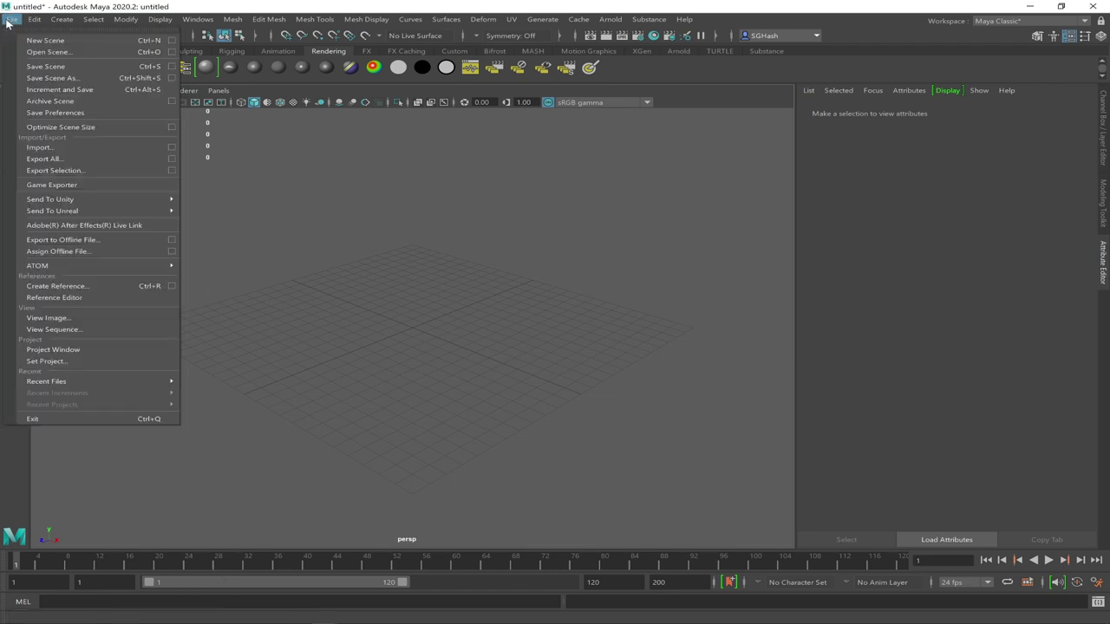
{"action": "left_click", "coordinate": [58, 43]}
{"action": "left_click", "coordinate": [34, 19]}
{"action": "left_click", "coordinate": [12, 19]}
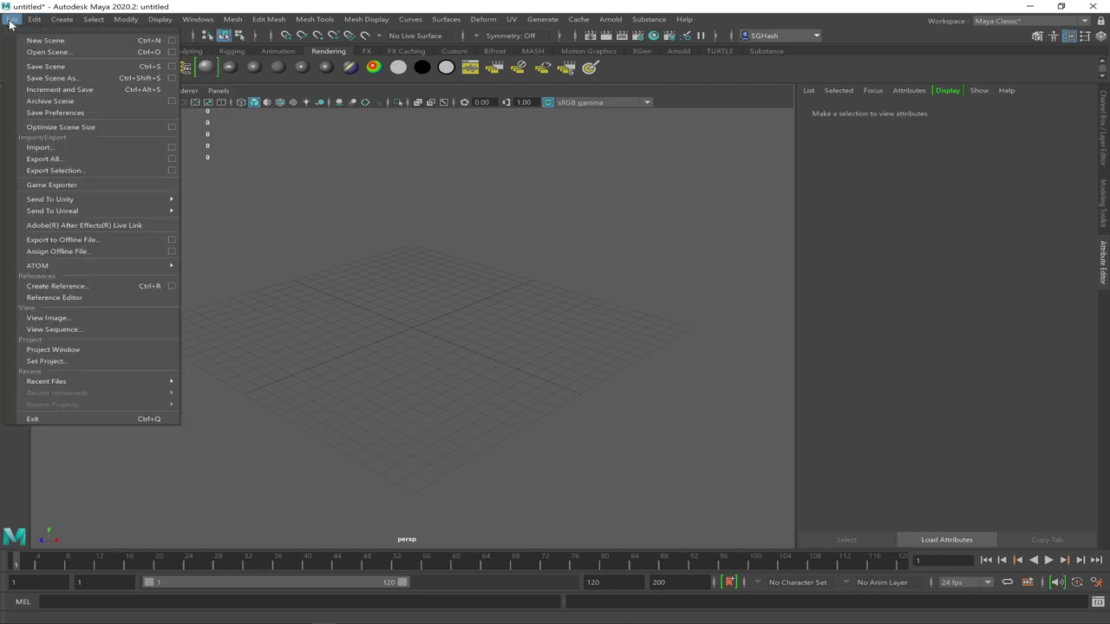
{"action": "left_click", "coordinate": [77, 147]}
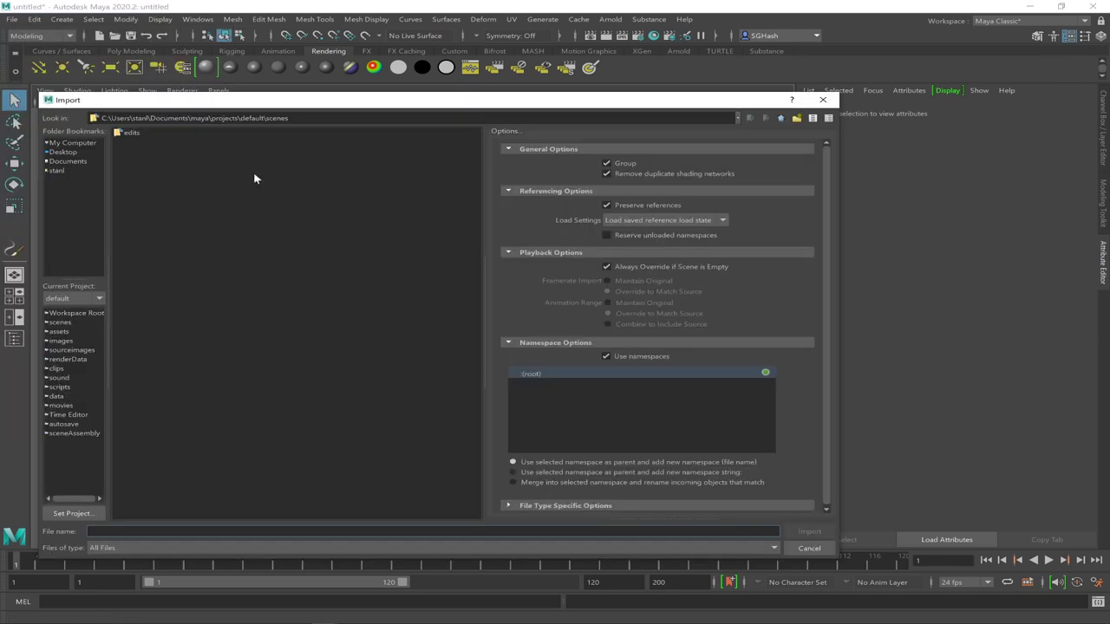
{"action": "left_click", "coordinate": [64, 153]}
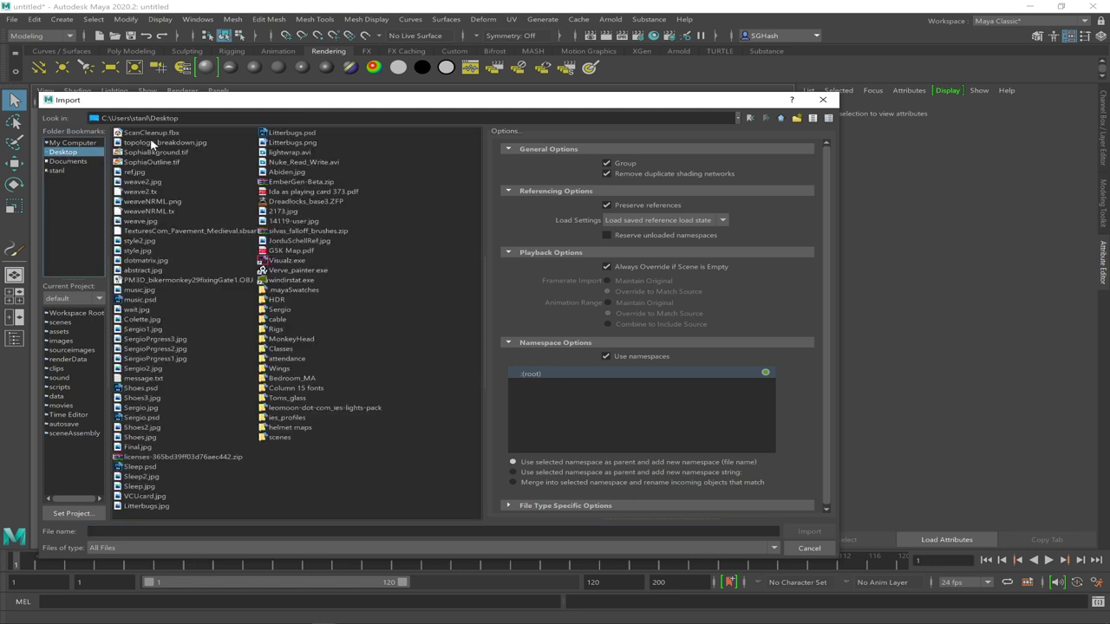
{"action": "left_click", "coordinate": [151, 133]}
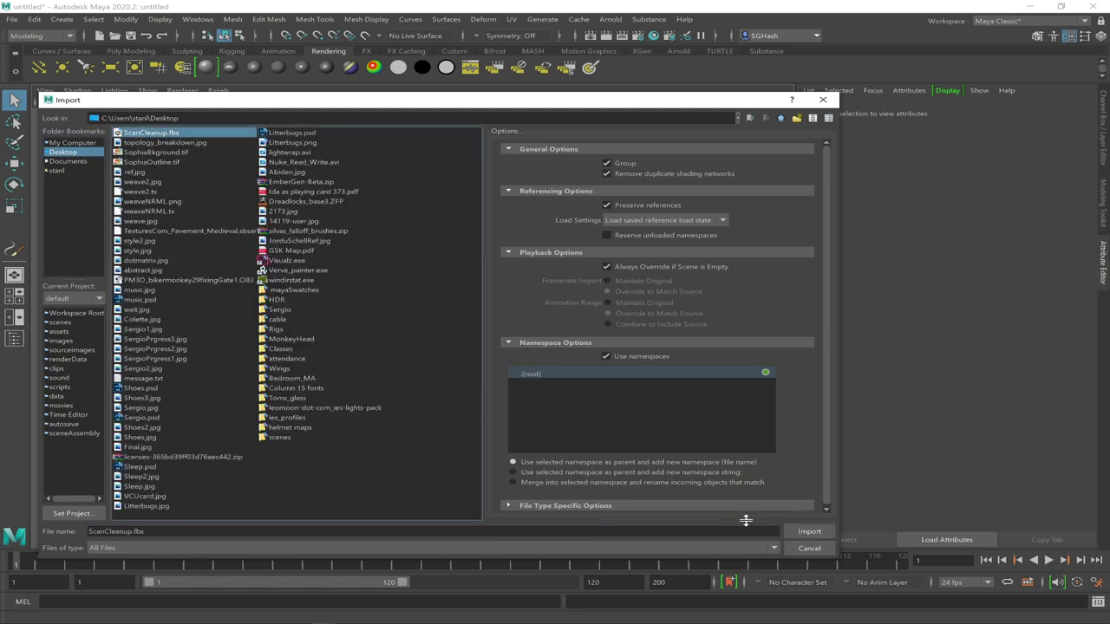
{"action": "left_click", "coordinate": [808, 531]}
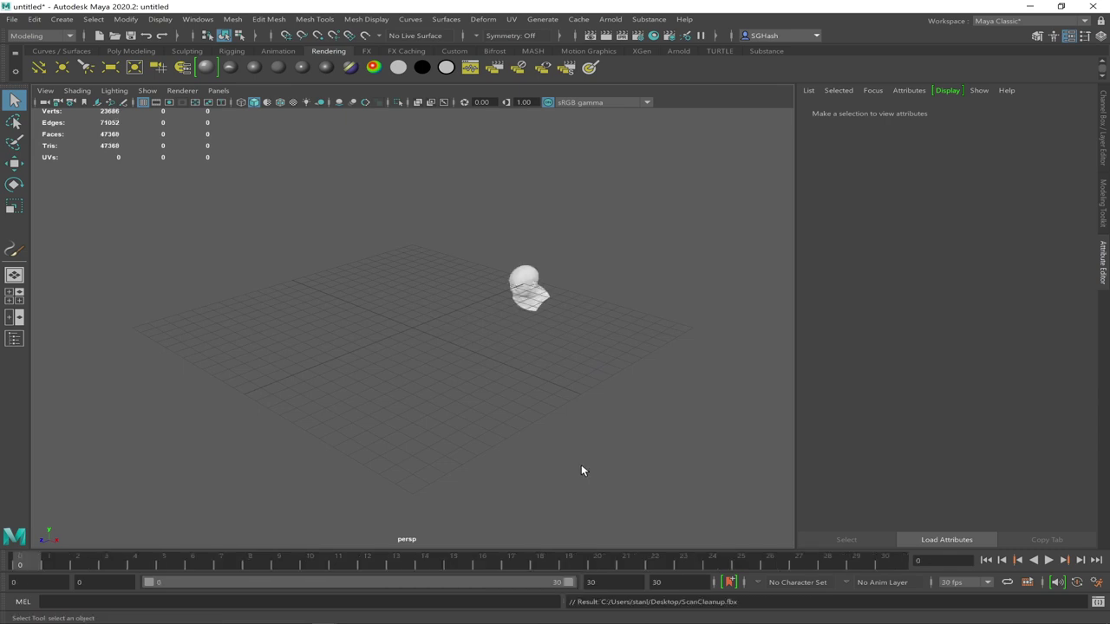
Select the imported head mesh, frame it and orbit to a front view
{"action": "left_click", "coordinate": [539, 309]}
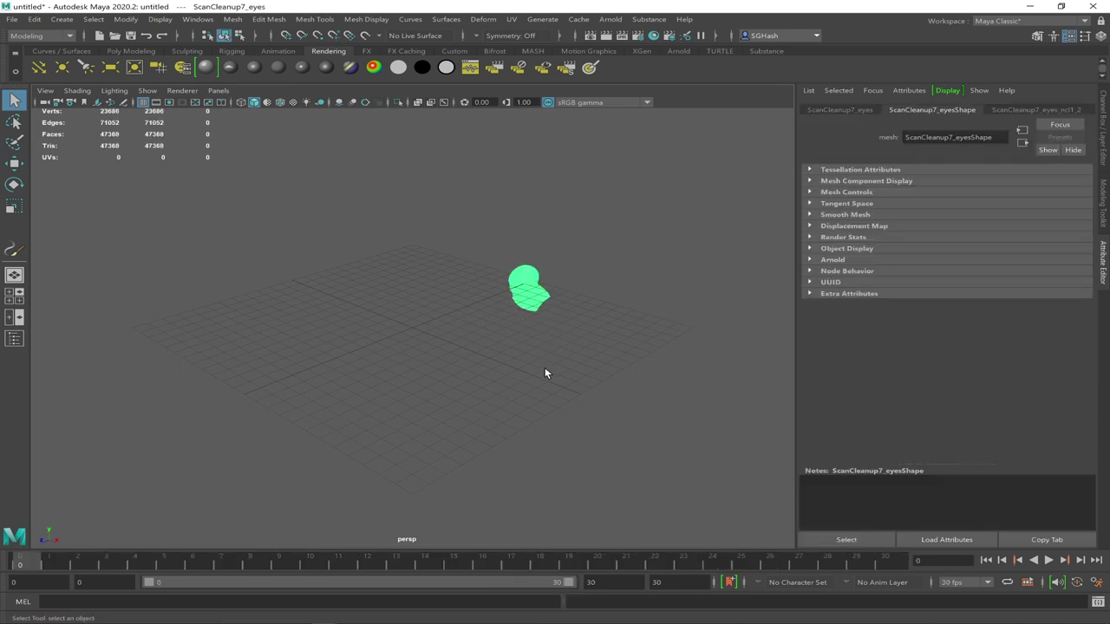
{"action": "key", "text": "f"}
{"action": "left_click_drag", "start_coordinate": [494, 373], "coordinate": [676, 407], "text": "alt"}
{"action": "scroll", "coordinate": [676, 407], "scroll_direction": "up", "scroll_amount": 3}
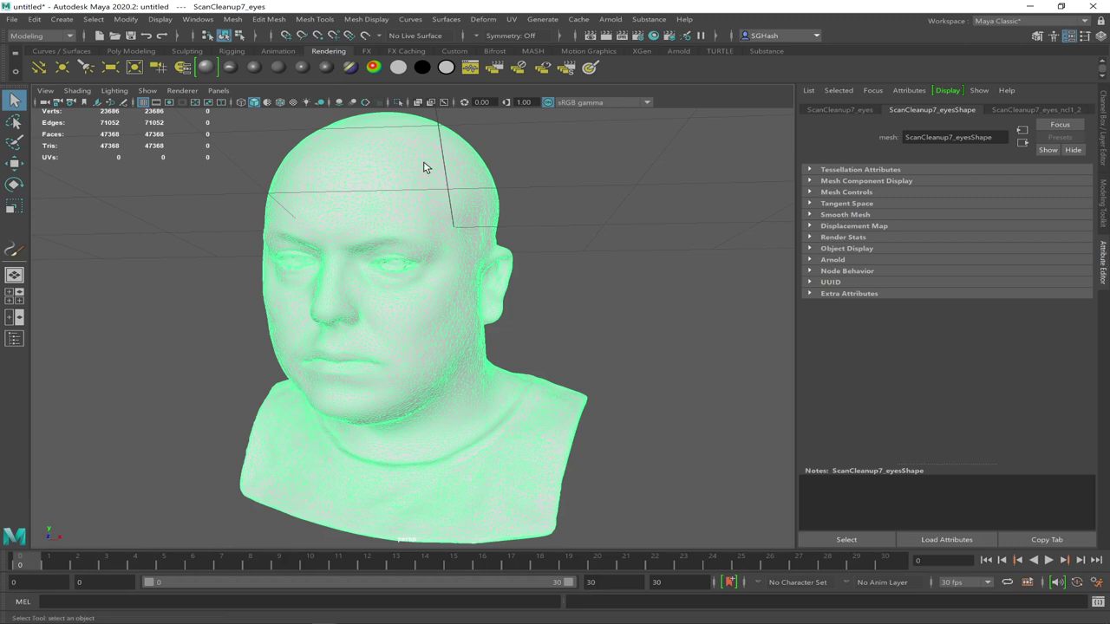
Assign a new Lambert material to the head mesh from the Rendering shelf
{"action": "left_click", "coordinate": [545, 294]}
{"action": "left_click", "coordinate": [426, 332]}
{"action": "left_click", "coordinate": [278, 67]}
{"action": "left_click", "coordinate": [226, 264]}
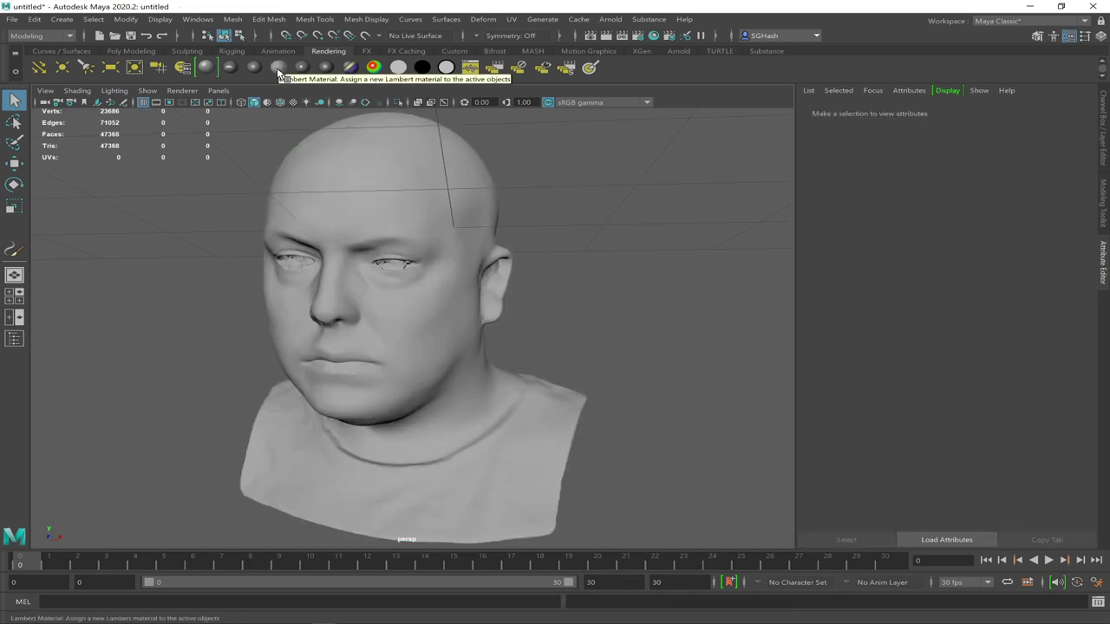
{"action": "left_click", "coordinate": [435, 289]}
Orbit and dolly around the bust to inspect its new shading
{"action": "left_click_drag", "start_coordinate": [386, 290], "coordinate": [437, 326], "text": "alt"}
{"action": "right_click_drag", "start_coordinate": [437, 326], "coordinate": [455, 338], "text": "alt"}
{"action": "left_click_drag", "start_coordinate": [455, 338], "coordinate": [297, 210], "text": "alt"}
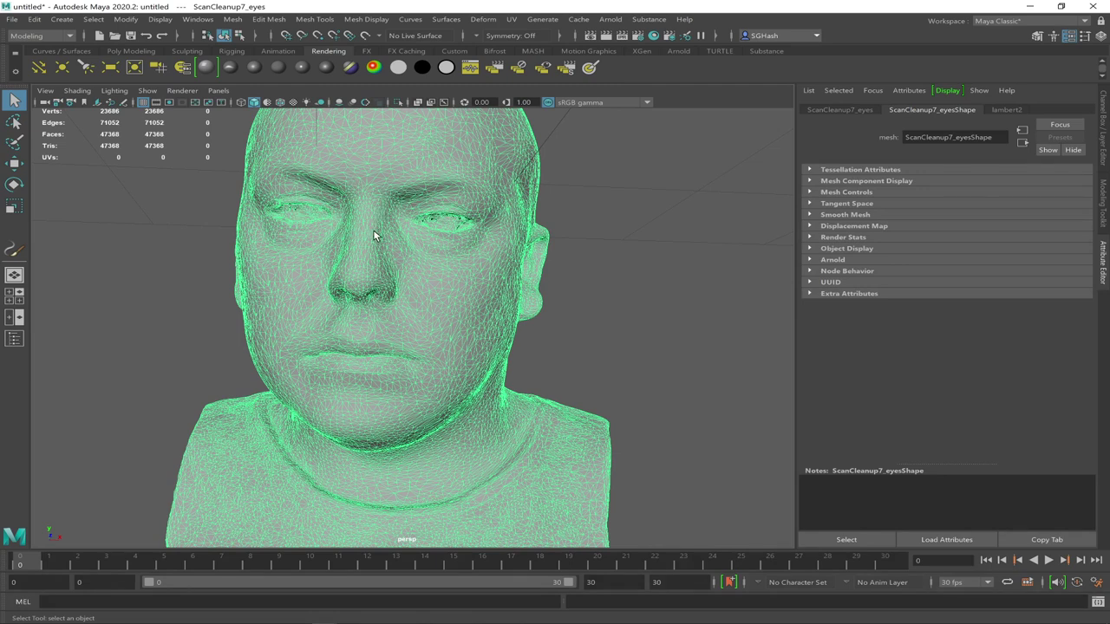
{"action": "left_click_drag", "start_coordinate": [364, 297], "coordinate": [362, 213], "text": "alt"}
{"action": "left_click_drag", "start_coordinate": [365, 329], "coordinate": [374, 356], "text": "alt"}
{"action": "left_click_drag", "start_coordinate": [442, 278], "coordinate": [502, 273], "text": "alt"}
{"action": "right_click_drag", "start_coordinate": [558, 285], "coordinate": [500, 305], "text": "alt"}
{"action": "left_click_drag", "start_coordinate": [517, 275], "coordinate": [534, 297], "text": "alt"}
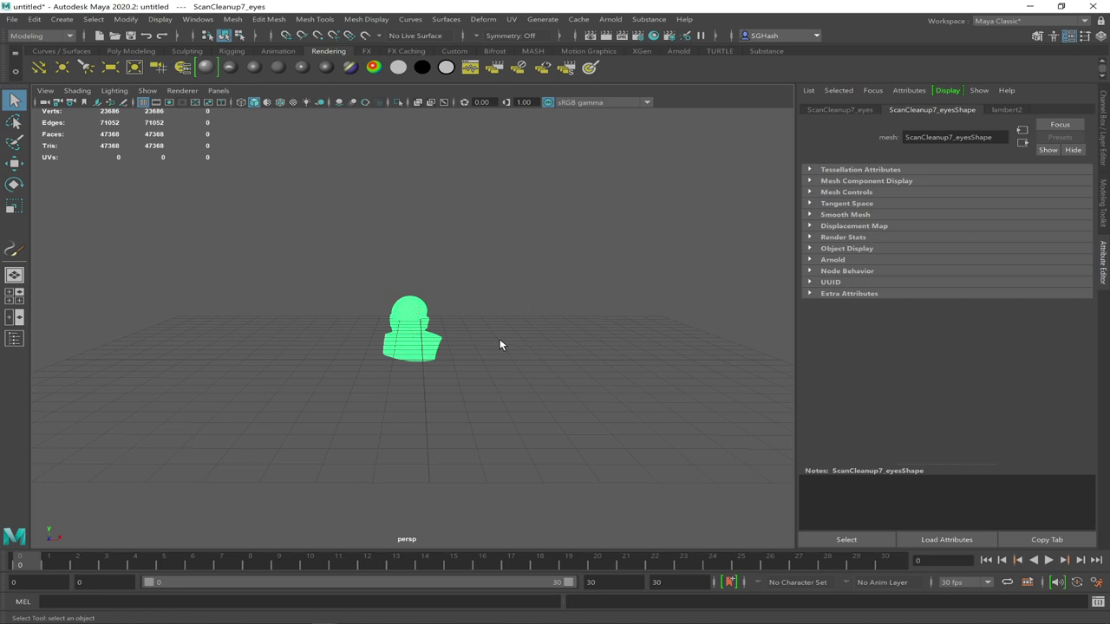
Group the head mesh and rename the new group to Head in the Outliner
{"action": "key", "text": "ctrl+g"}
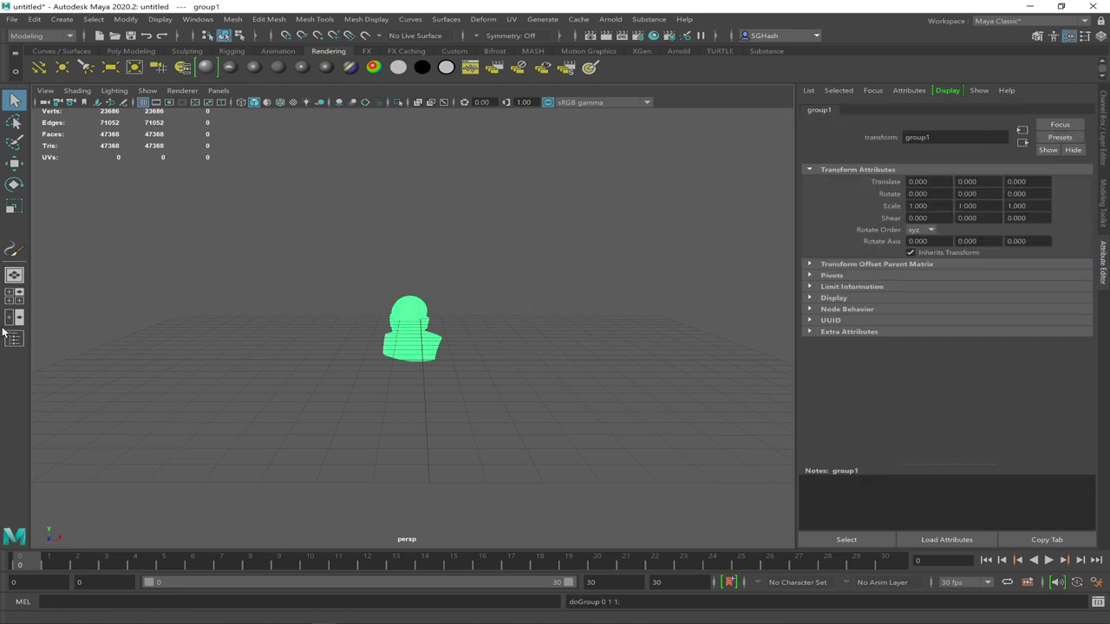
{"action": "left_click", "coordinate": [13, 338]}
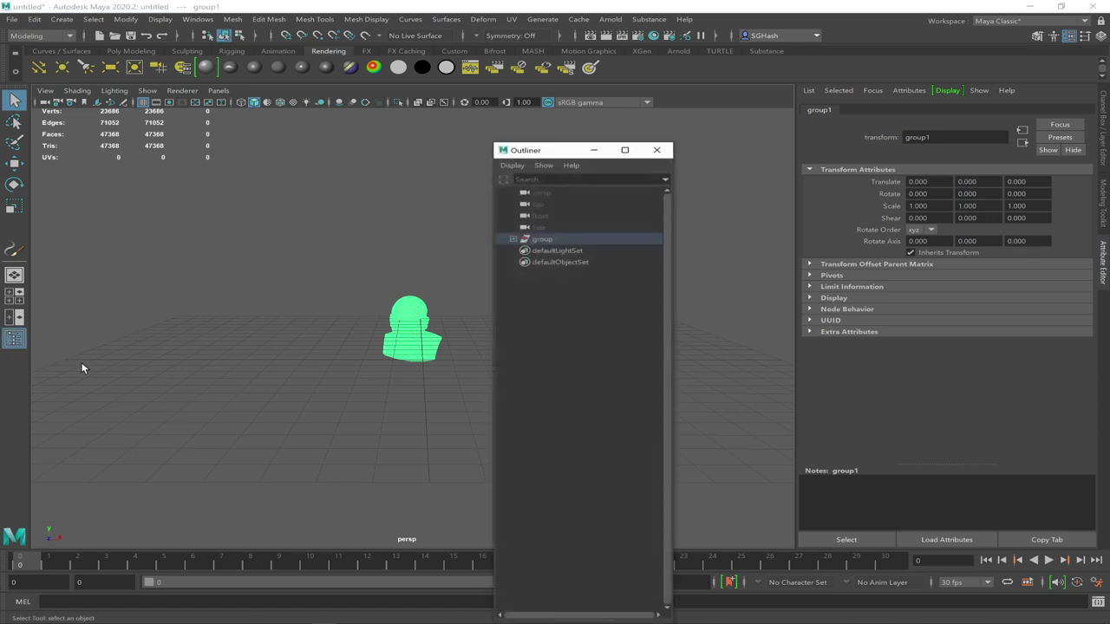
{"action": "double_click", "coordinate": [548, 238]}
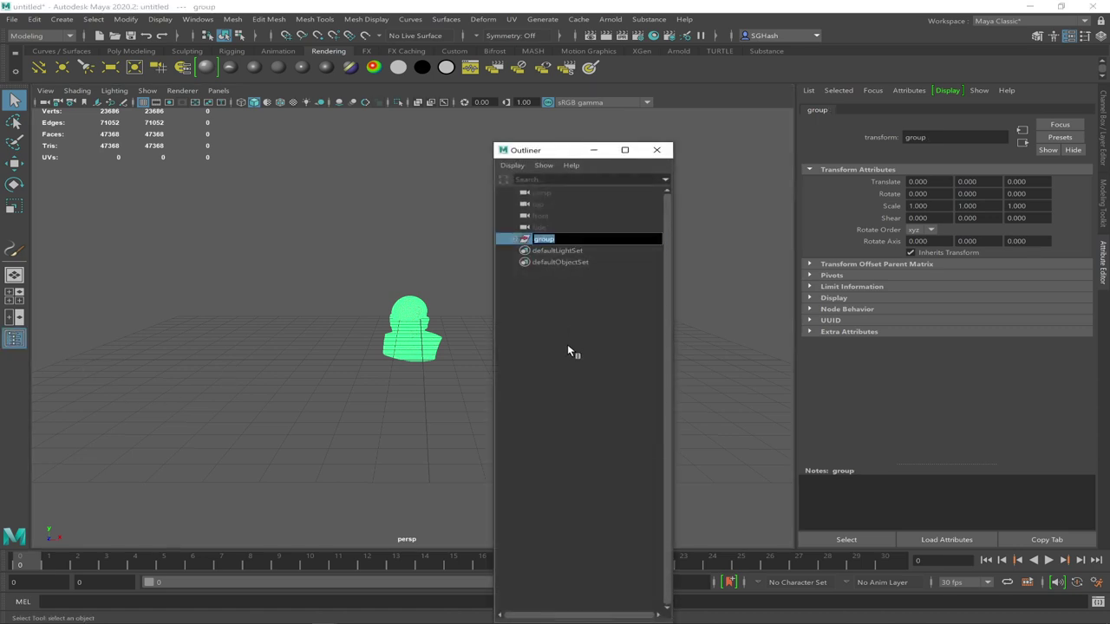
{"action": "type", "text": "Head"}
{"action": "key", "text": "Return"}
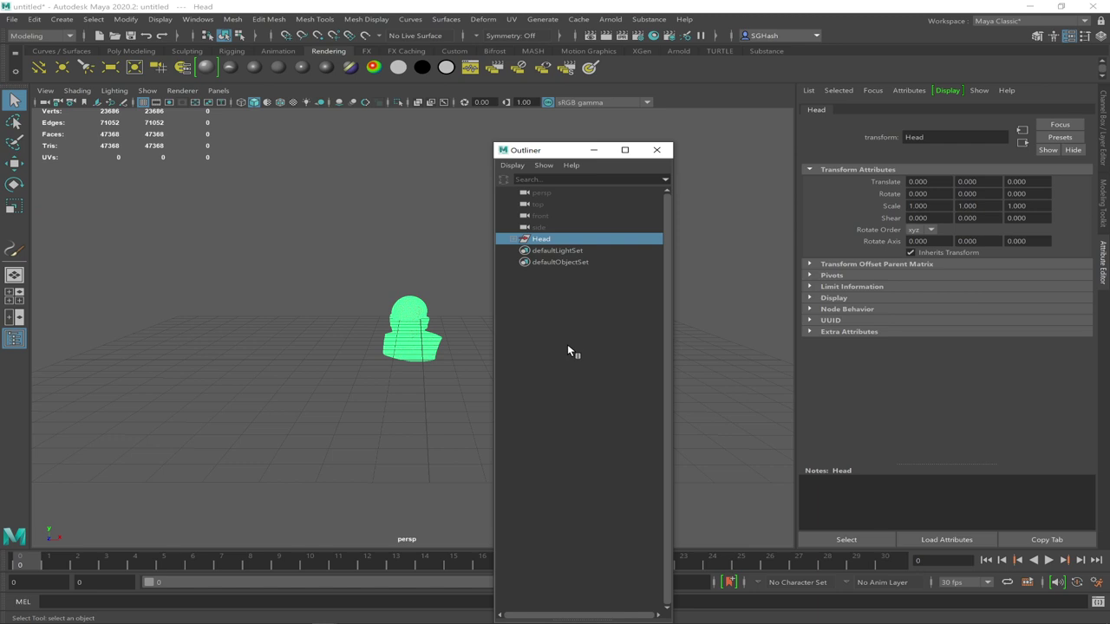
{"action": "left_click", "coordinate": [659, 150]}
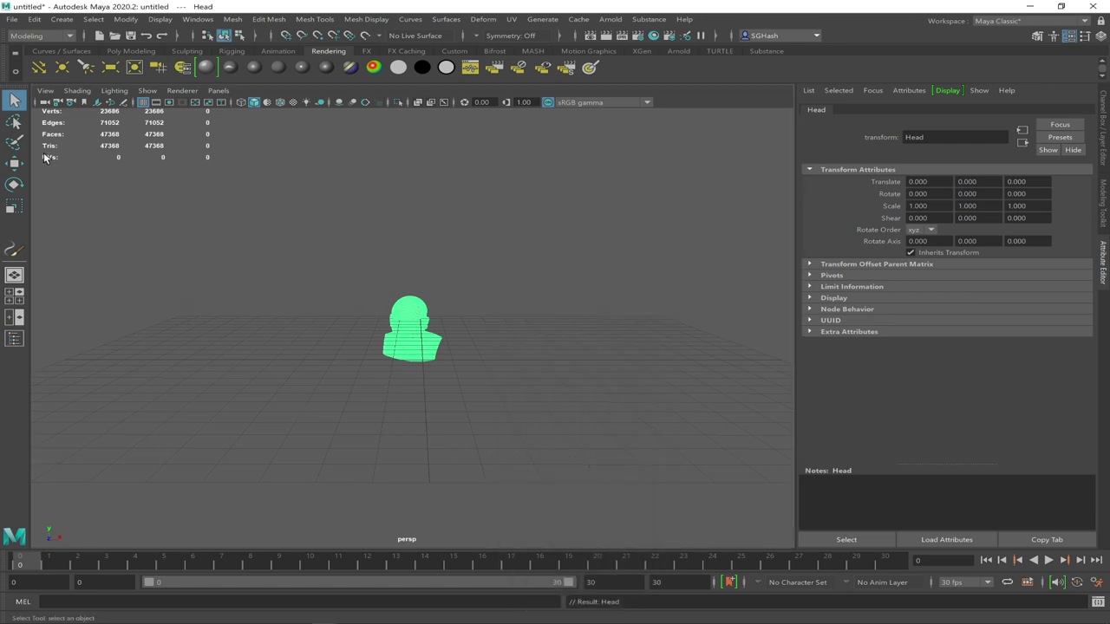
Expand Head and group1, then drag ScanCleanup7_eyes directly under Head
{"action": "left_click", "coordinate": [13, 340]}
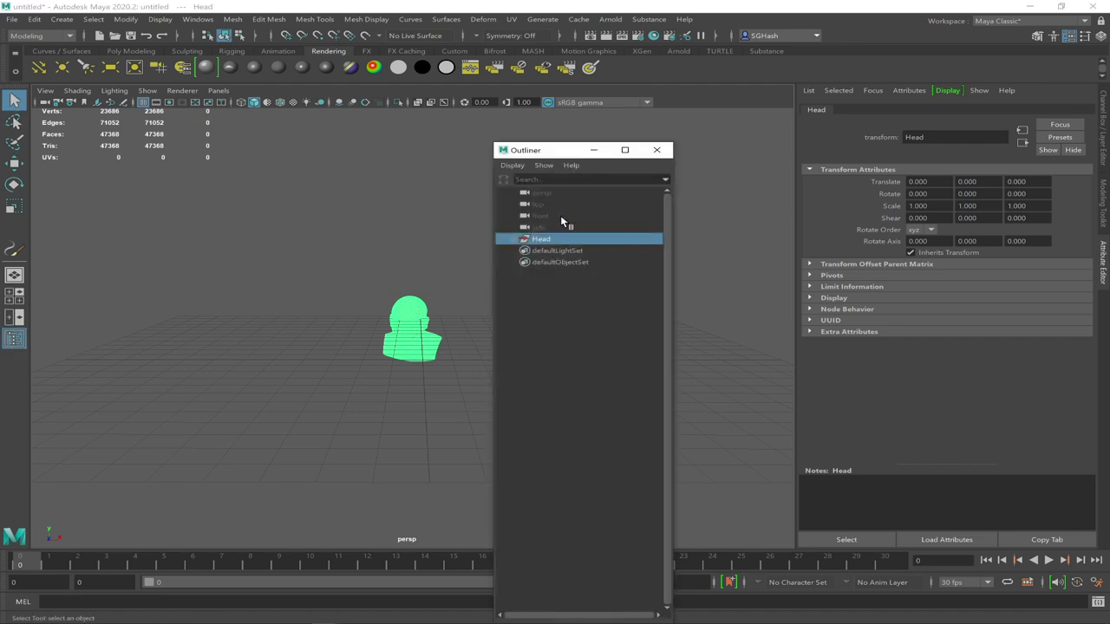
{"action": "left_click", "coordinate": [512, 239]}
{"action": "left_click", "coordinate": [520, 251]}
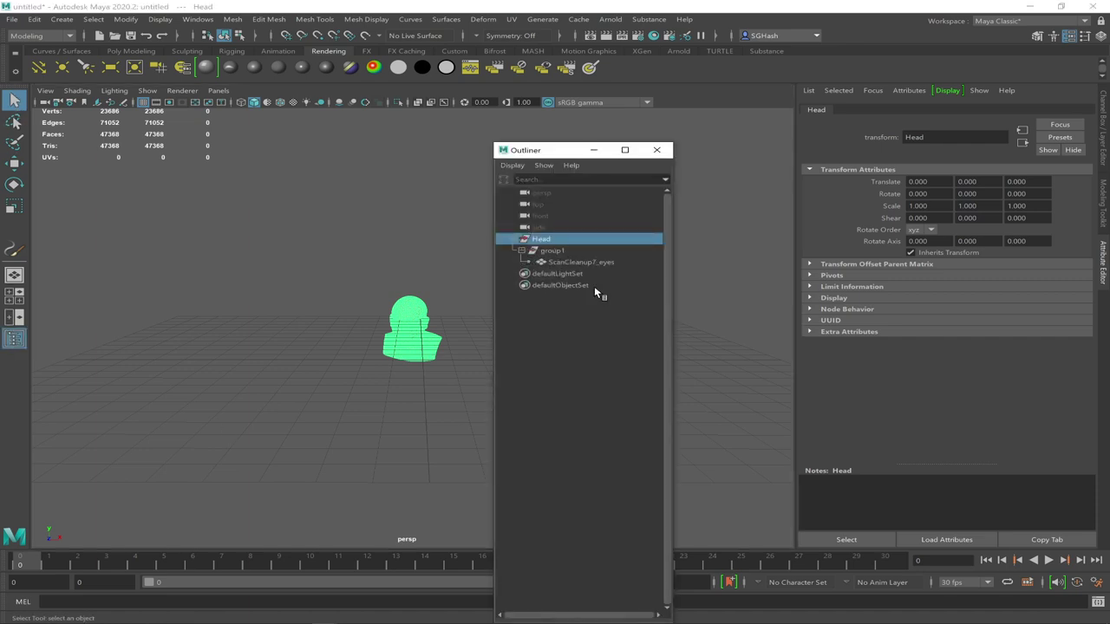
{"action": "mouse_move", "coordinate": [557, 260]}
{"action": "middle_mouse_down"}
{"action": "mouse_move", "coordinate": [543, 244]}
{"action": "mouse_move", "coordinate": [556, 245]}
{"action": "middle_mouse_up"}
Move the Head group to the grid centre with grid snapping and frame it
{"action": "left_click", "coordinate": [593, 151]}
{"action": "left_click_drag", "start_coordinate": [495, 335], "coordinate": [477, 350], "text": "alt"}
{"action": "key", "text": "w"}
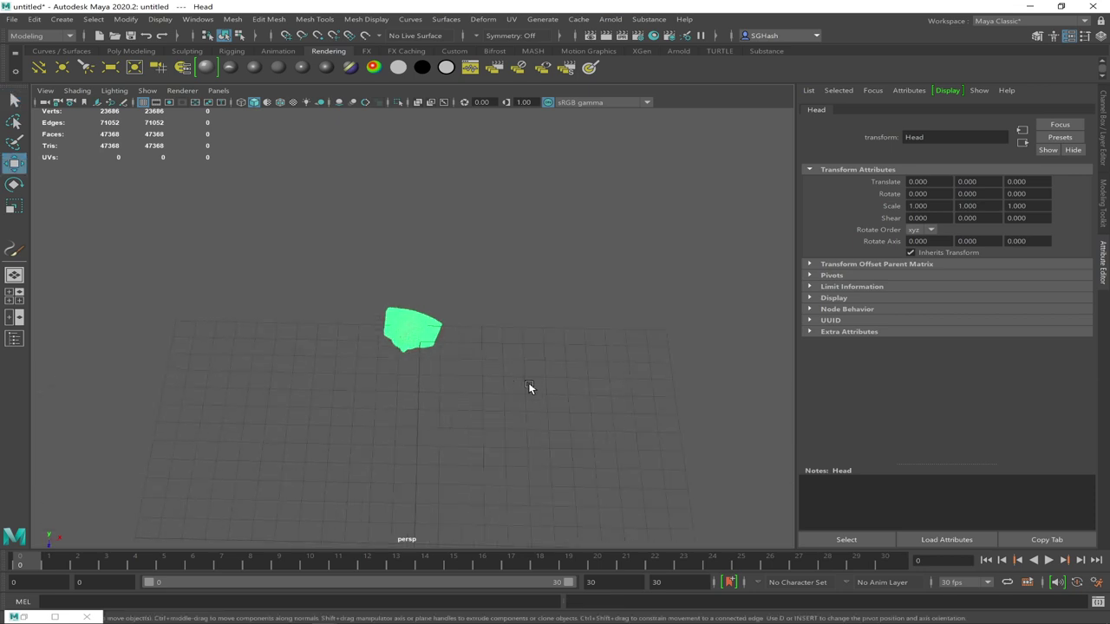
{"action": "scroll", "coordinate": [409, 354], "scroll_direction": "down", "scroll_amount": 2}
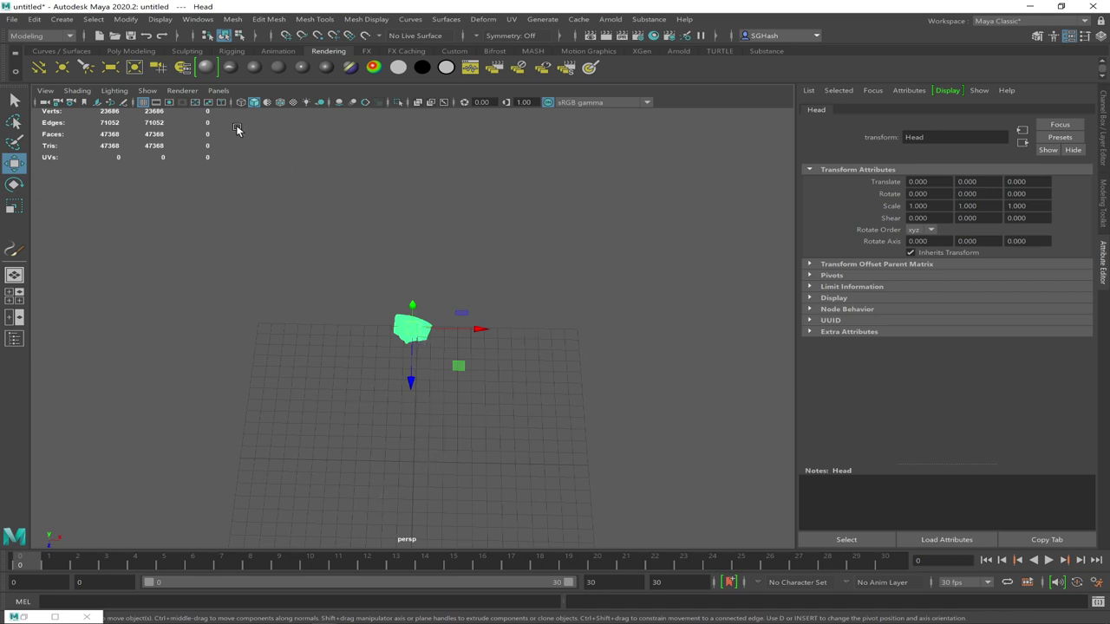
{"action": "key", "text": "x"}
{"action": "key", "text": "x"}
{"action": "left_click_drag", "start_coordinate": [407, 335], "coordinate": [414, 467]}
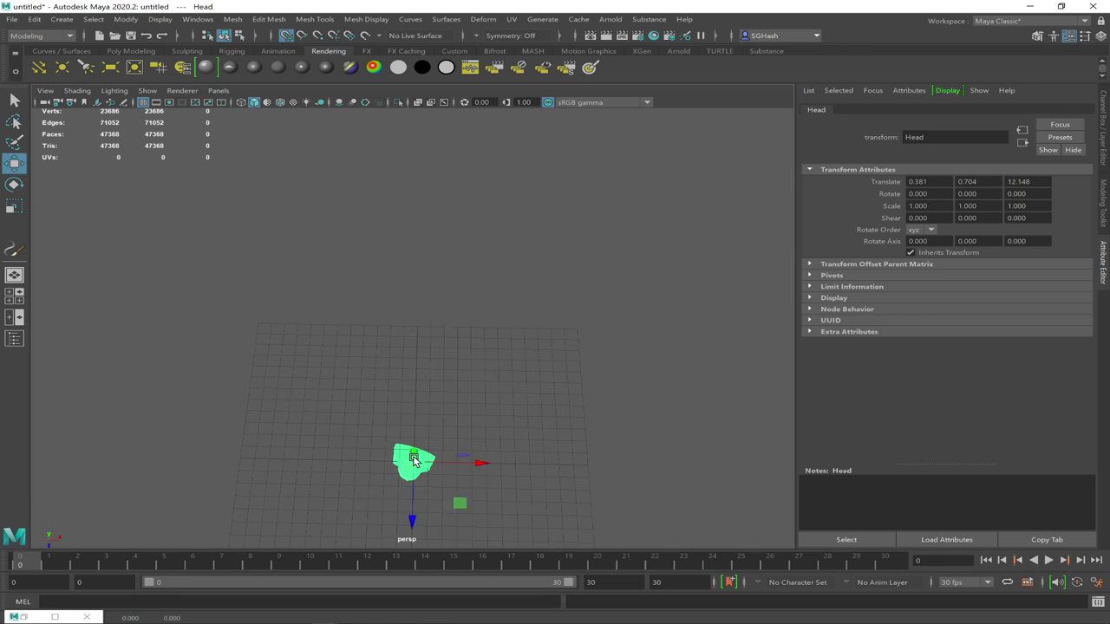
{"action": "key", "text": "f"}
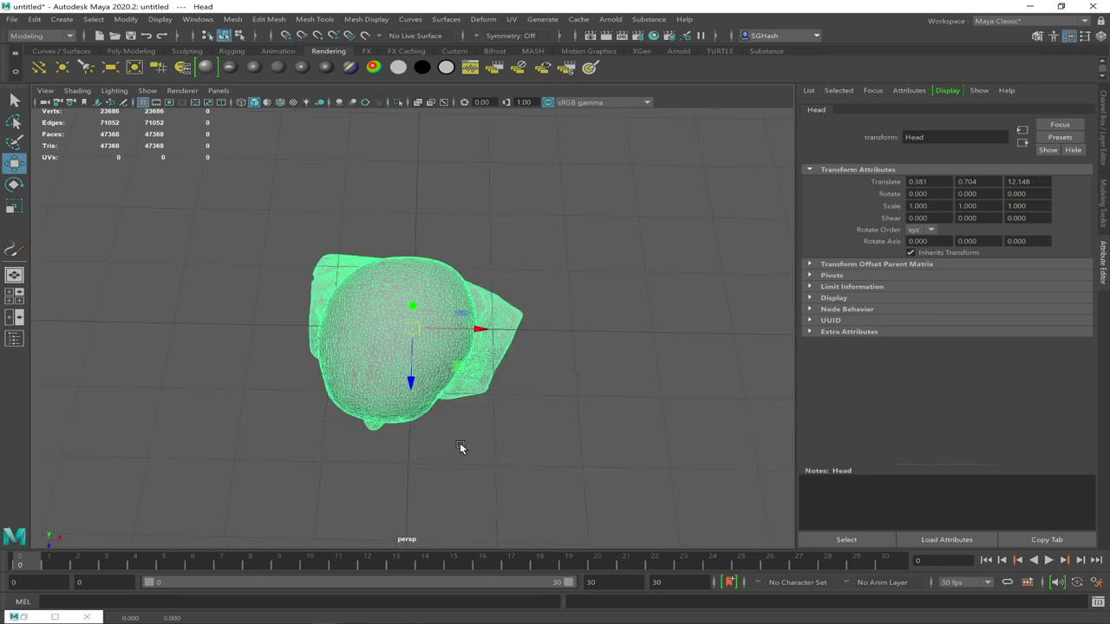
{"action": "left_click_drag", "start_coordinate": [460, 448], "coordinate": [454, 444], "text": "alt"}
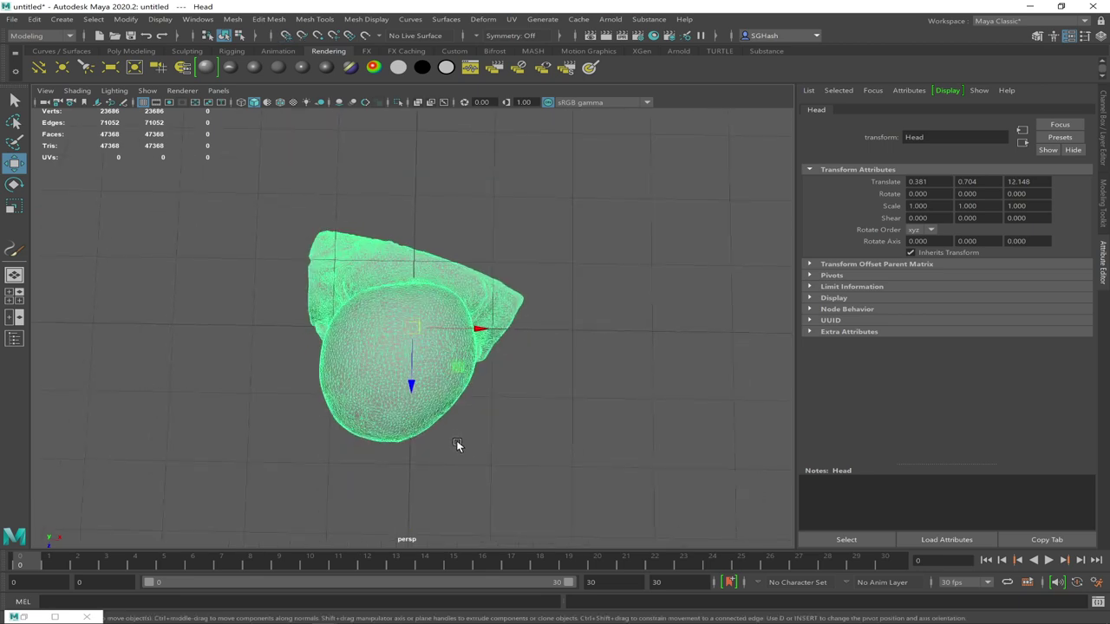
Rotate Head to about -8.9, 11.8, 3.0 so the face looks ahead
{"action": "key", "text": "e"}
{"action": "mouse_move", "coordinate": [451, 378]}
{"action": "left_mouse_down"}
{"action": "mouse_move", "coordinate": [466, 360]}
{"action": "mouse_move", "coordinate": [461, 367]}
{"action": "left_mouse_up"}
{"action": "key", "text": "w"}
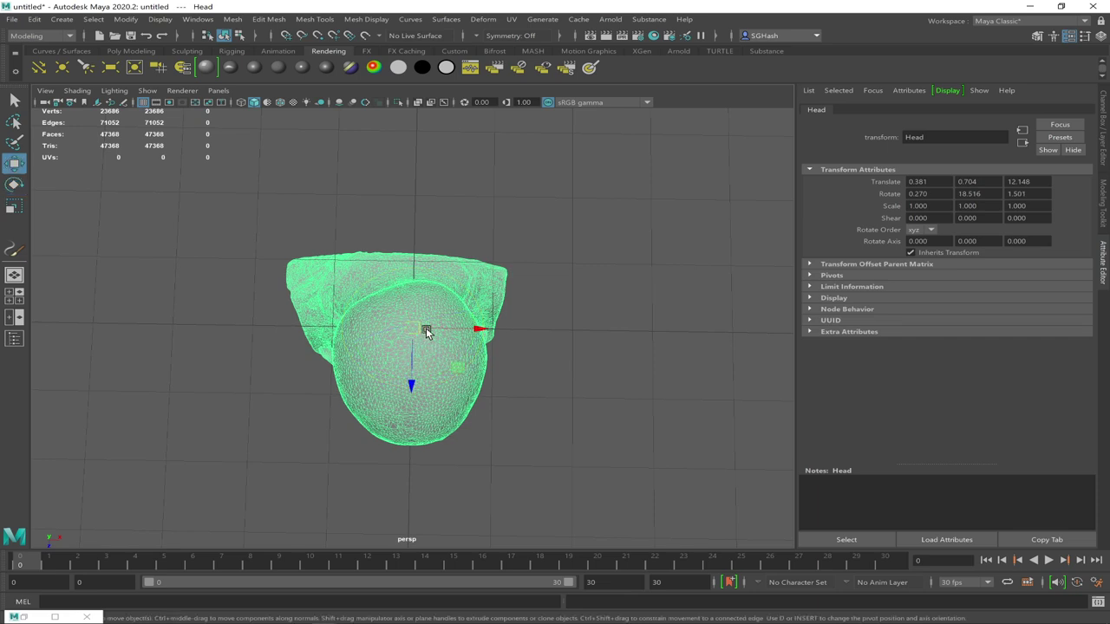
{"action": "left_click_drag", "start_coordinate": [550, 422], "coordinate": [549, 379], "text": "alt"}
{"action": "key", "text": "e"}
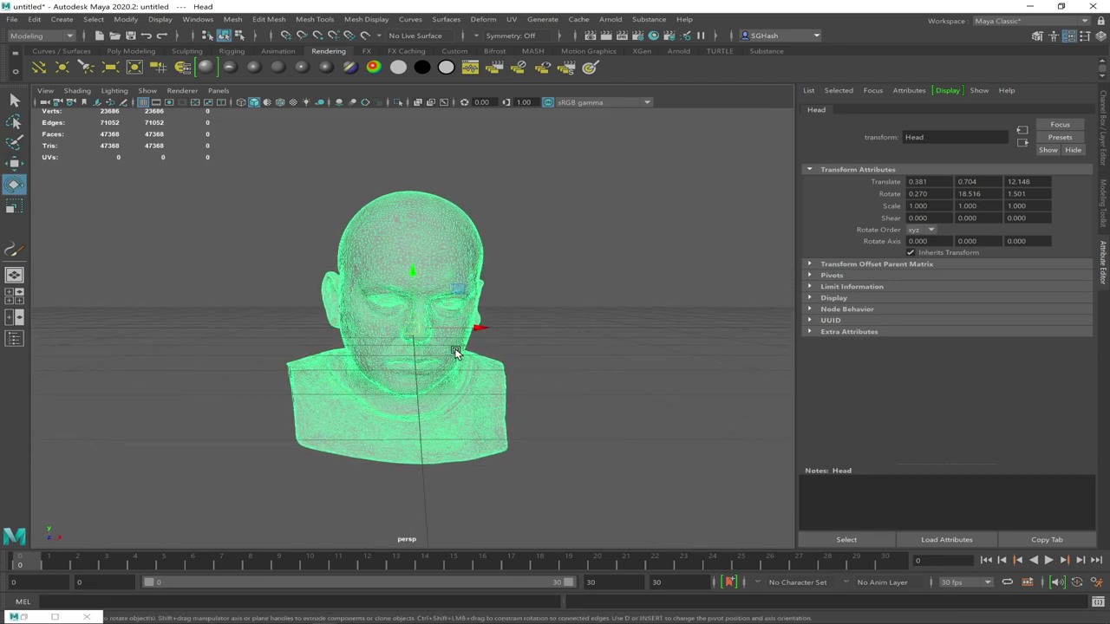
{"action": "left_click_drag", "start_coordinate": [451, 322], "coordinate": [451, 345]}
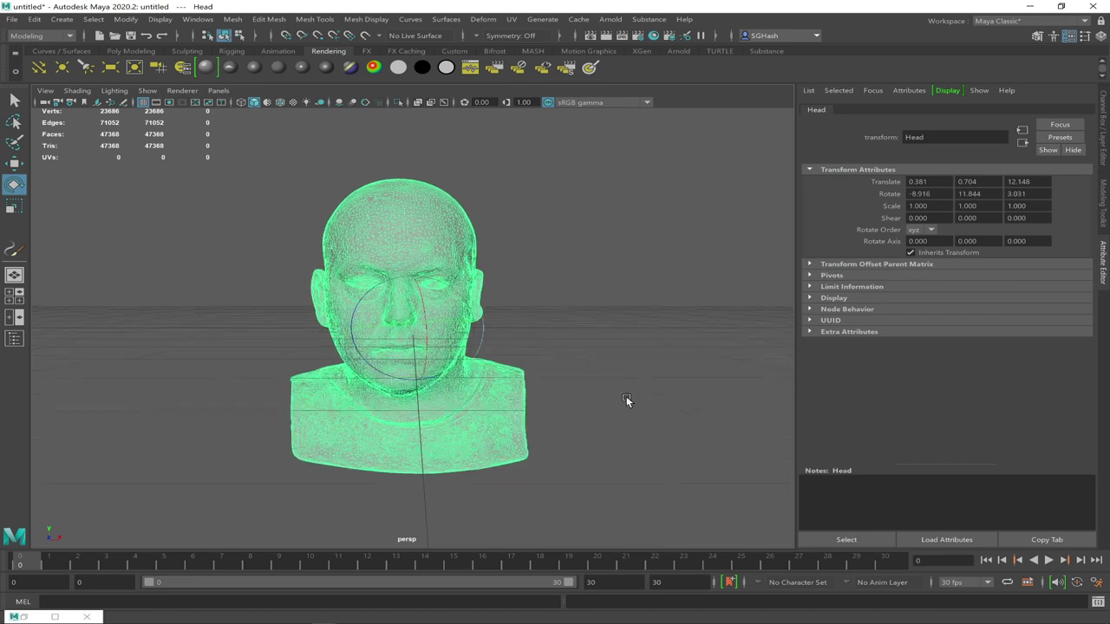
{"action": "scroll", "coordinate": [626, 396], "scroll_direction": "up", "scroll_amount": 5}
{"action": "left_click", "coordinate": [619, 371]}
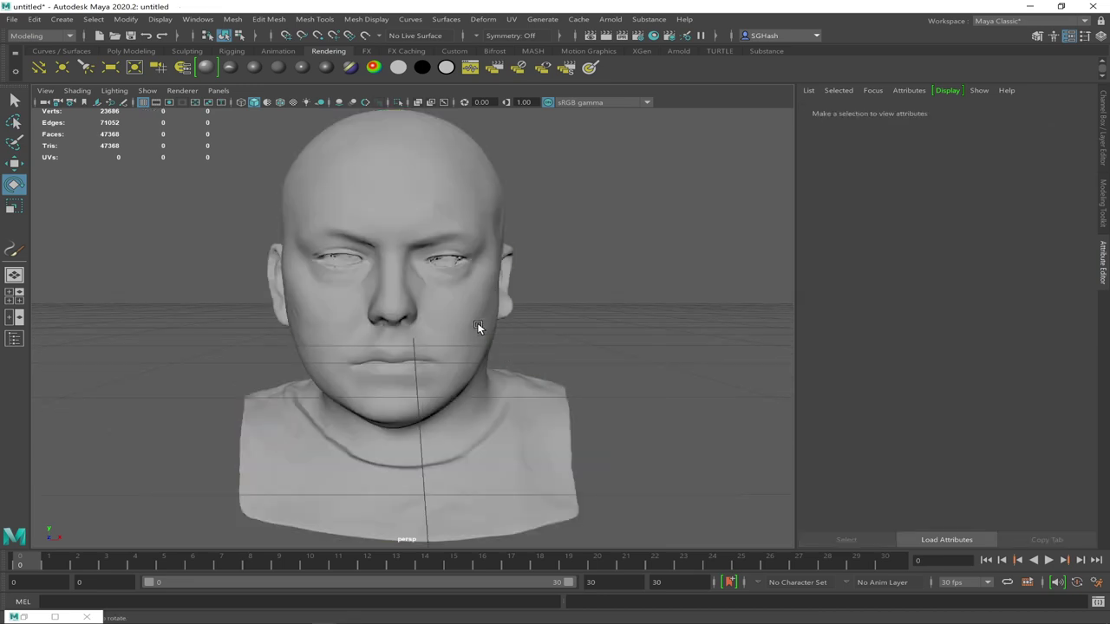
Nudge the Head group slightly to the right
{"action": "left_click", "coordinate": [479, 326]}
{"action": "key", "text": "w"}
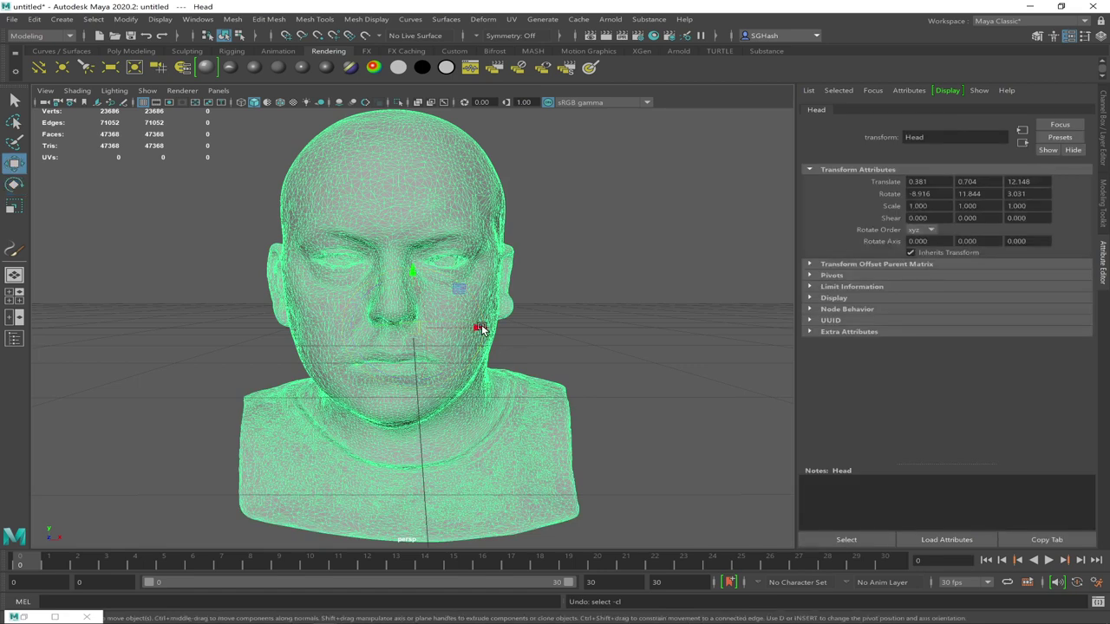
{"action": "left_click_drag", "start_coordinate": [425, 320], "coordinate": [425, 328]}
{"action": "left_click", "coordinate": [530, 335]}
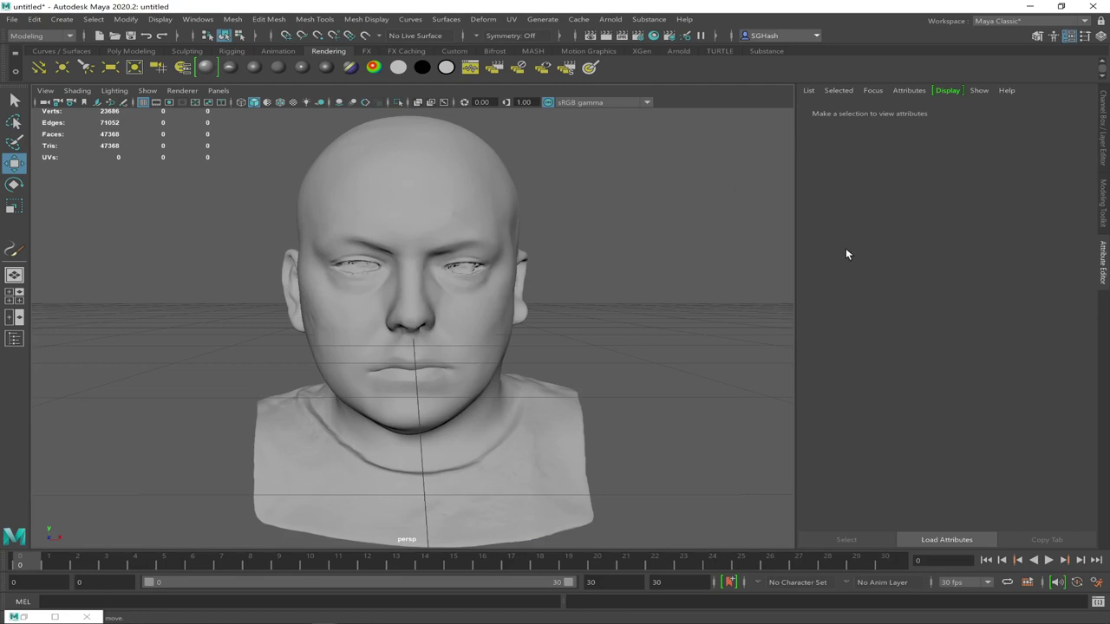
Select ScanCleanup7_eyes and show its transform values in the Channel Box
{"action": "left_click", "coordinate": [387, 249]}
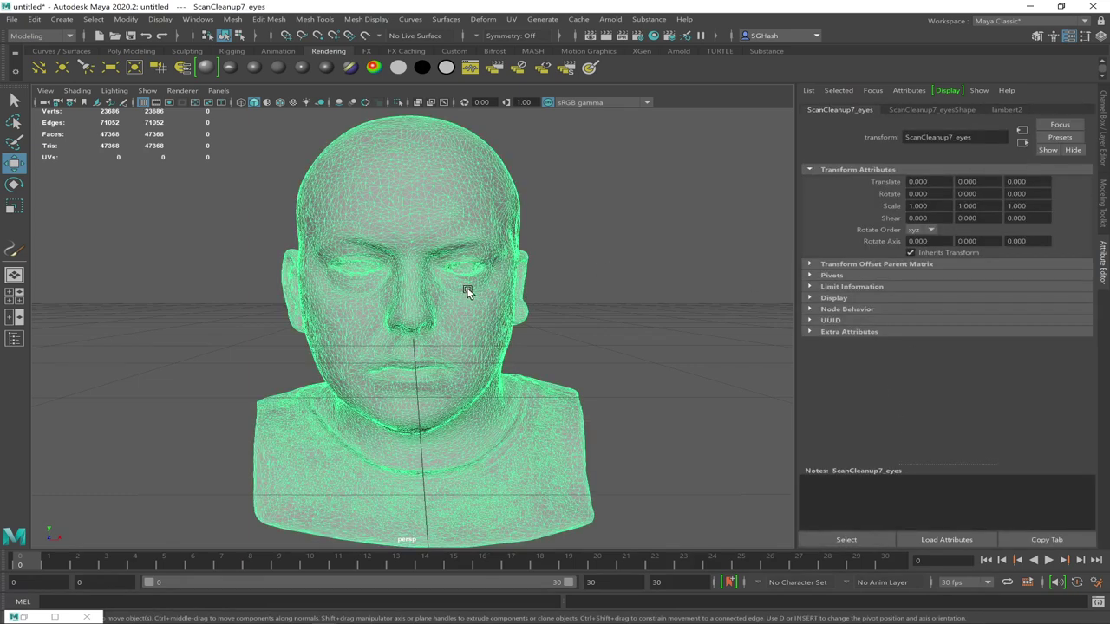
{"action": "left_click", "coordinate": [1071, 37]}
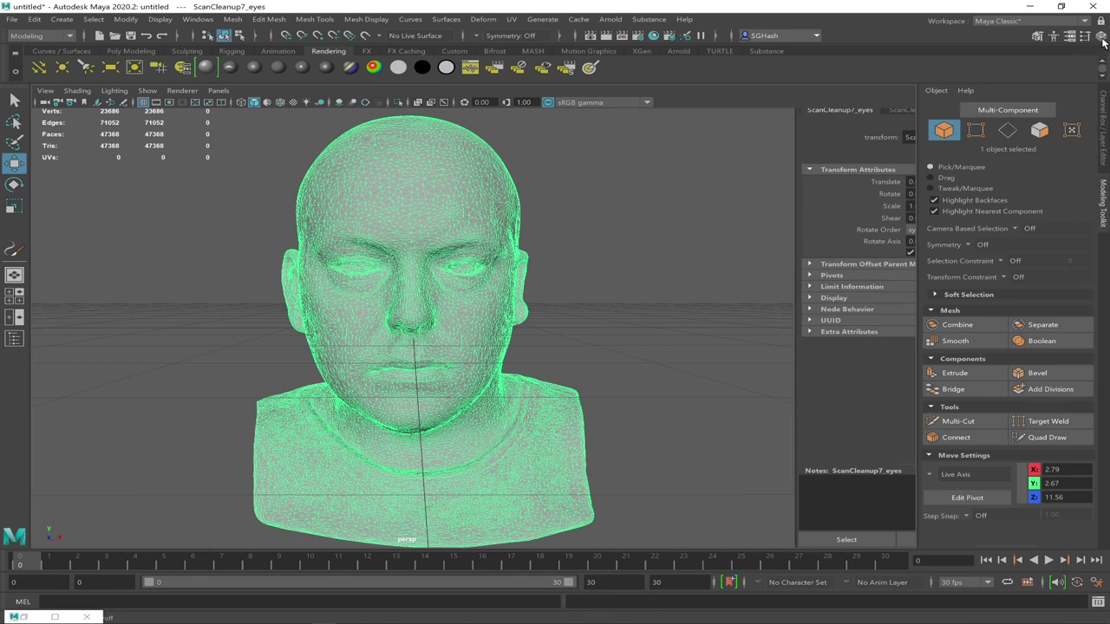
{"action": "left_click", "coordinate": [1101, 39]}
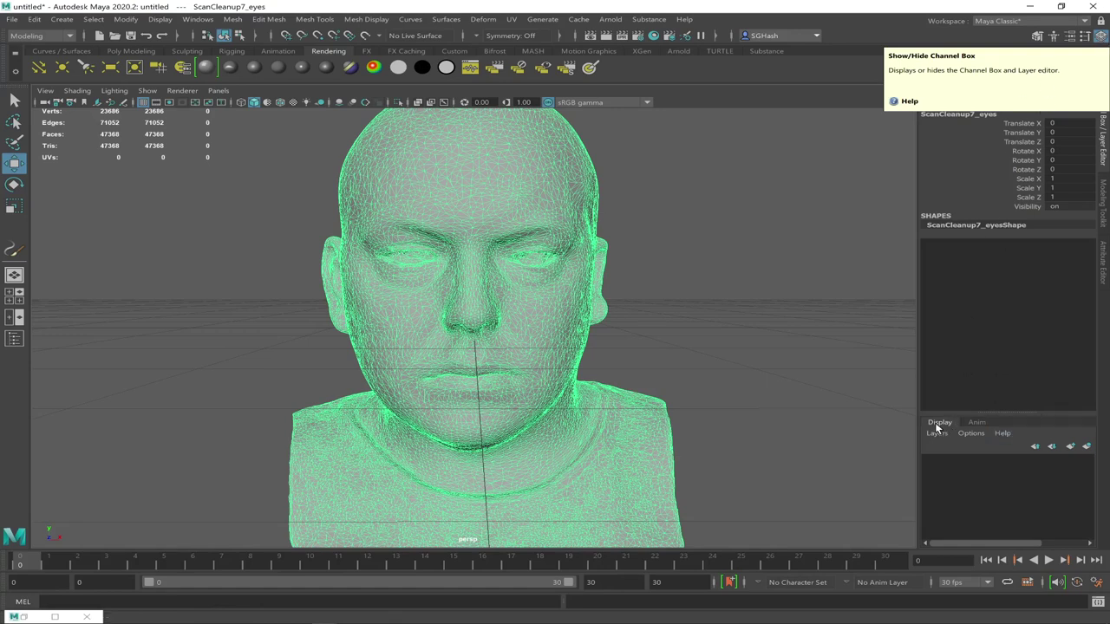
Create a new display layer holding the head scan and toggle its visibility
{"action": "left_click", "coordinate": [1088, 448]}
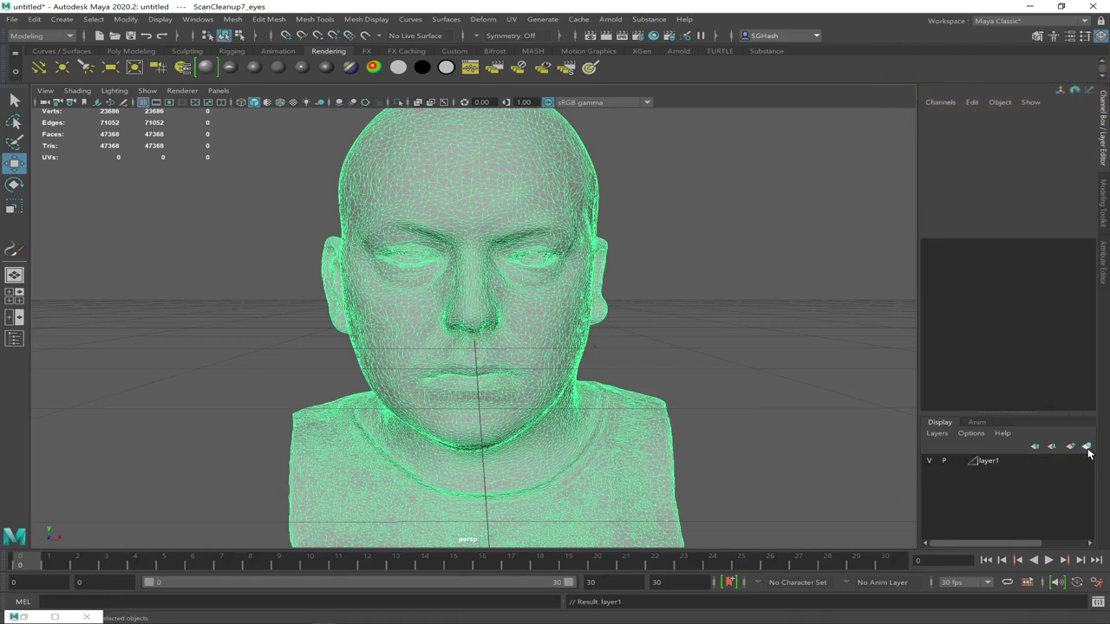
{"action": "left_click", "coordinate": [927, 461]}
{"action": "left_click", "coordinate": [927, 460]}
{"action": "left_click", "coordinate": [927, 460]}
{"action": "left_click", "coordinate": [926, 459]}
{"action": "left_click", "coordinate": [926, 459]}
{"action": "left_click", "coordinate": [926, 459]}
Cycle the layer's display type through template, reference and back to normal
{"action": "left_click", "coordinate": [958, 460]}
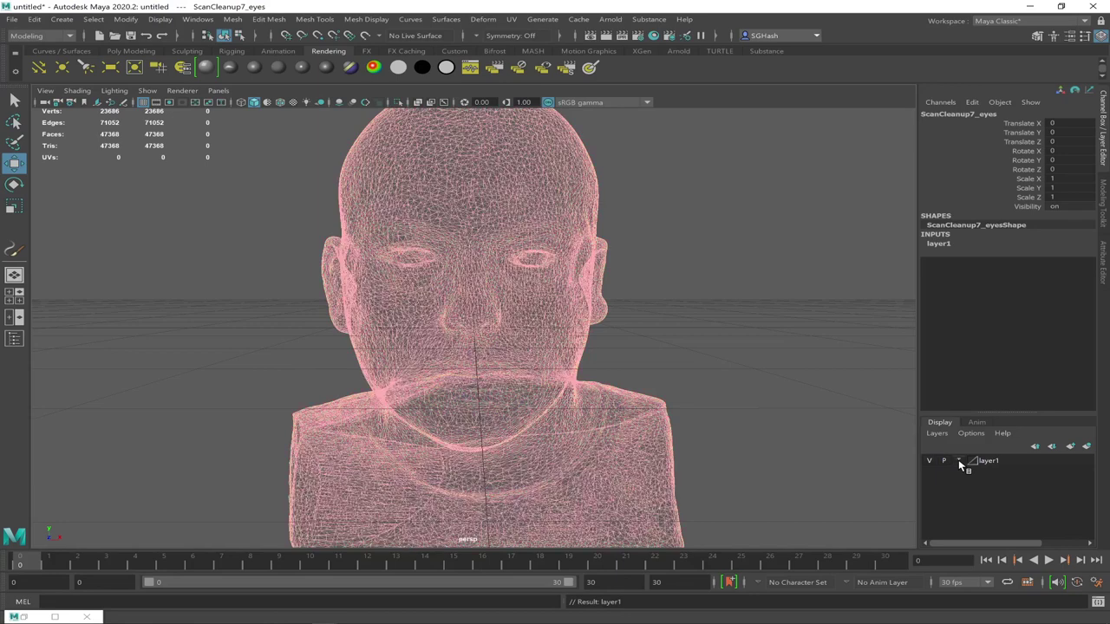
{"action": "left_click", "coordinate": [958, 460]}
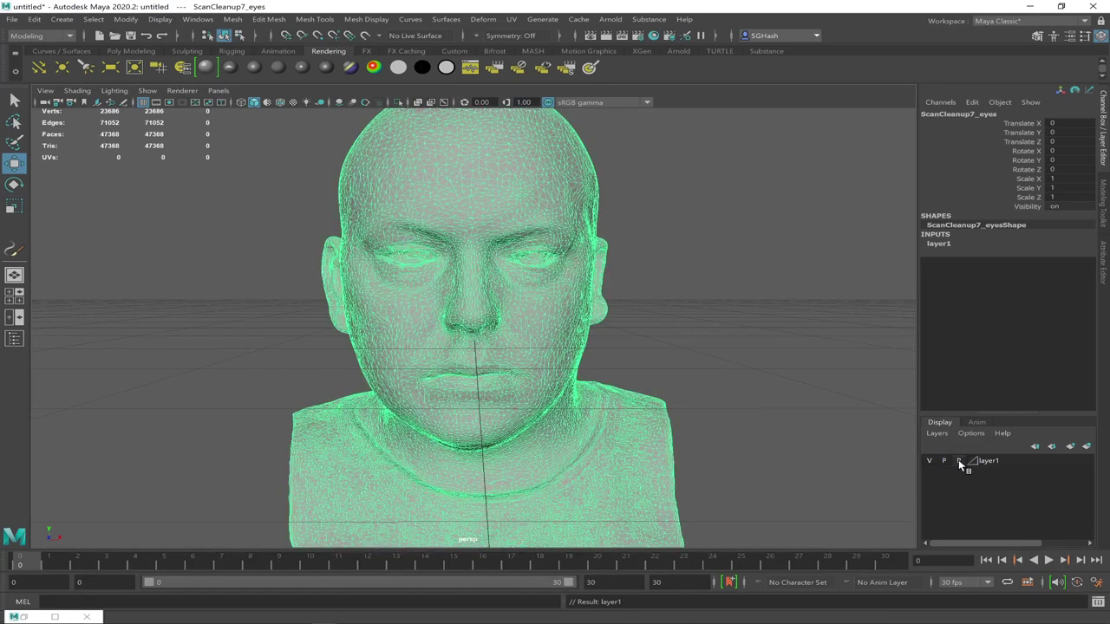
{"action": "left_click", "coordinate": [803, 419]}
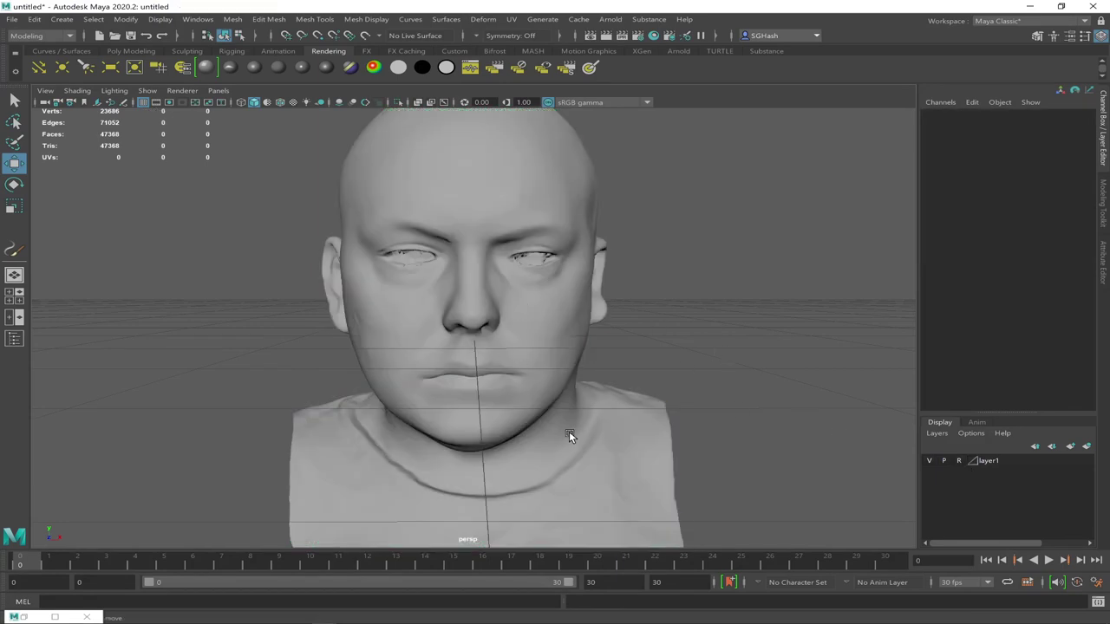
{"action": "left_click", "coordinate": [958, 460]}
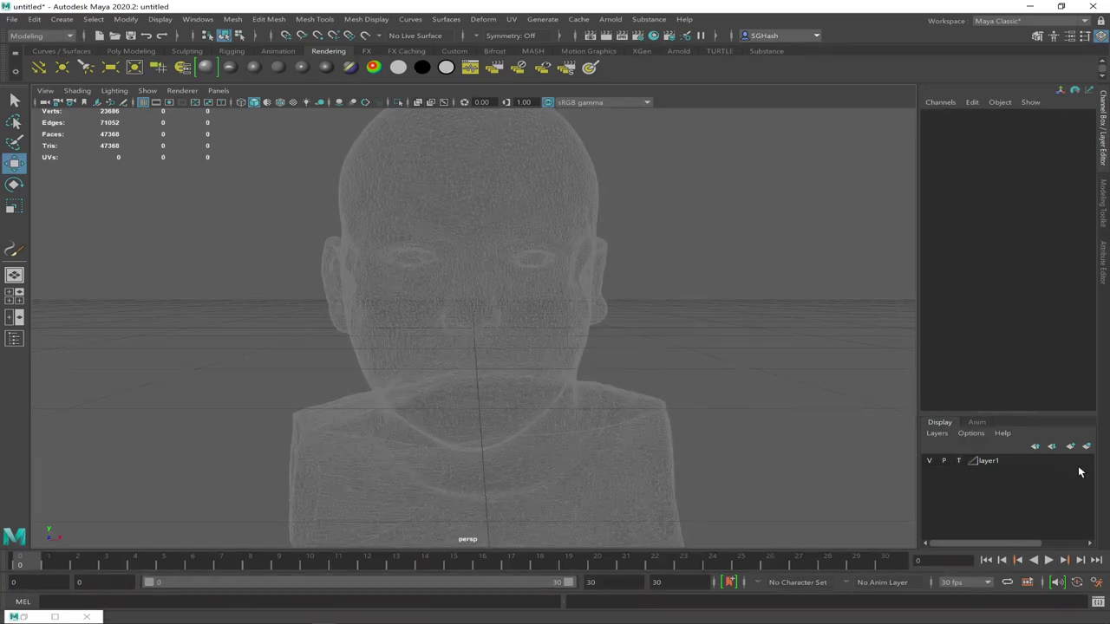
{"action": "left_click", "coordinate": [958, 461]}
{"action": "left_click", "coordinate": [959, 460]}
{"action": "left_click", "coordinate": [550, 304]}
{"action": "left_click", "coordinate": [679, 387]}
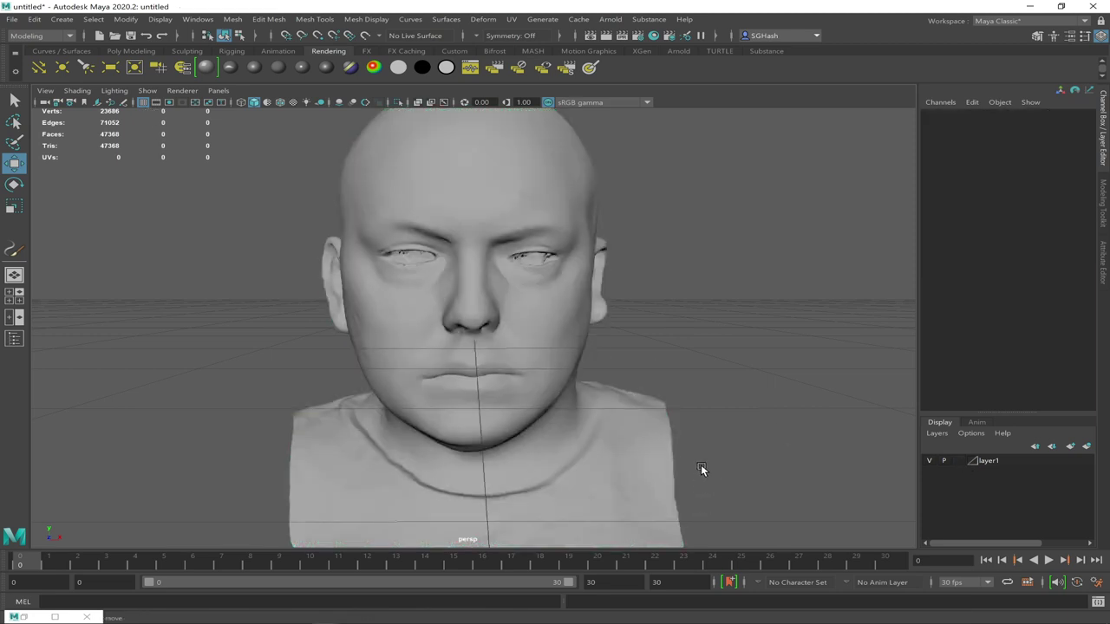
Rename layer1 to sculpt and save the change
{"action": "double_click", "coordinate": [998, 465]}
{"action": "type", "text": "sculpt"}
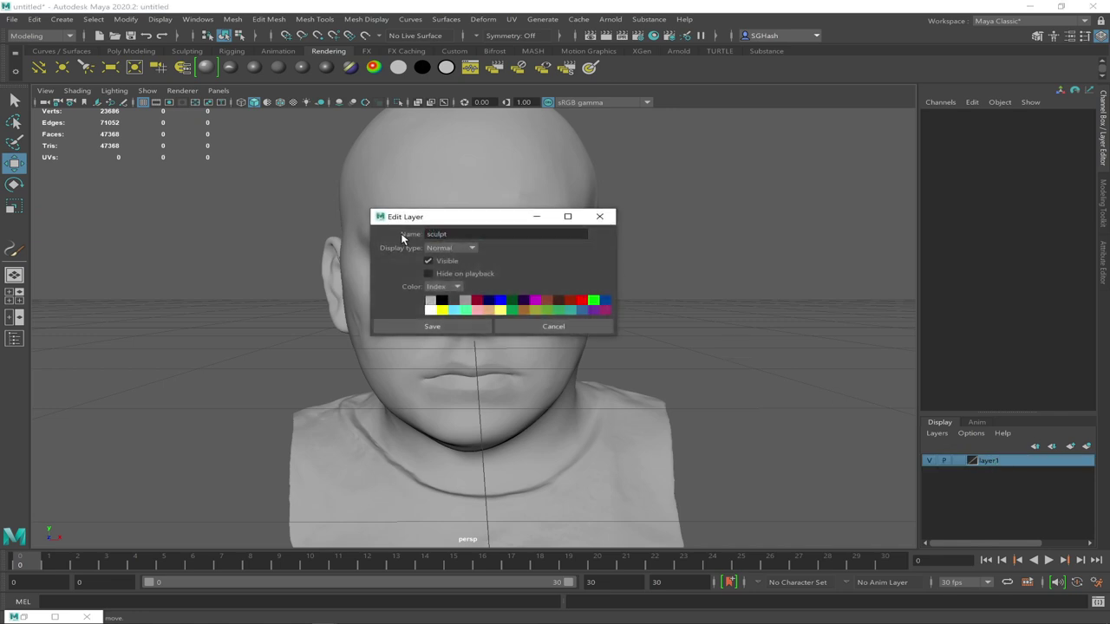
{"action": "left_click", "coordinate": [409, 326]}
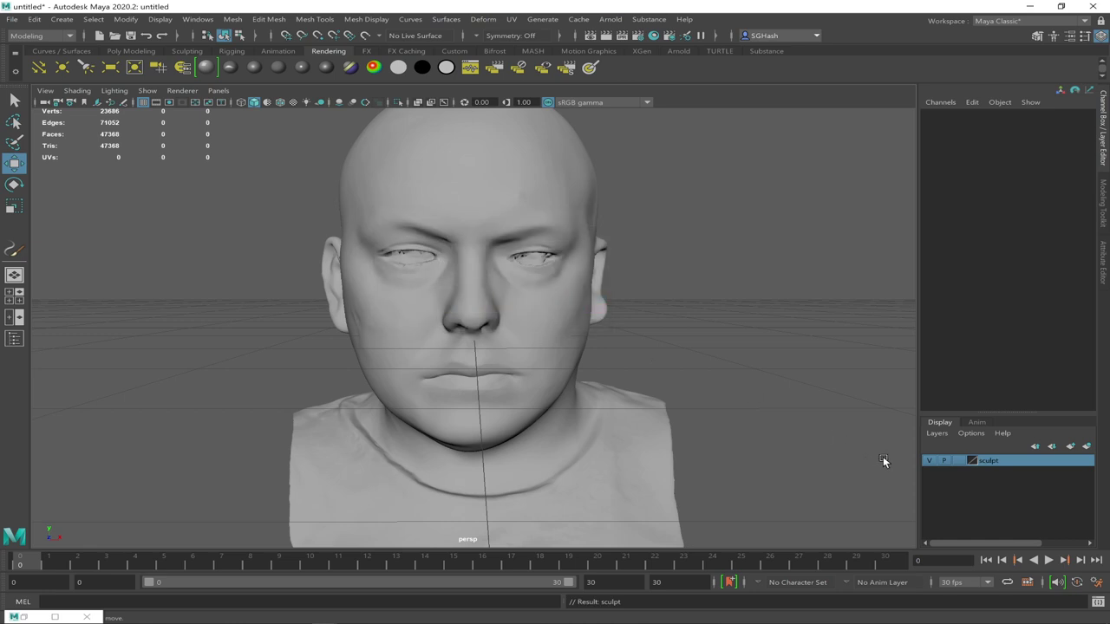
{"action": "left_click", "coordinate": [567, 321]}
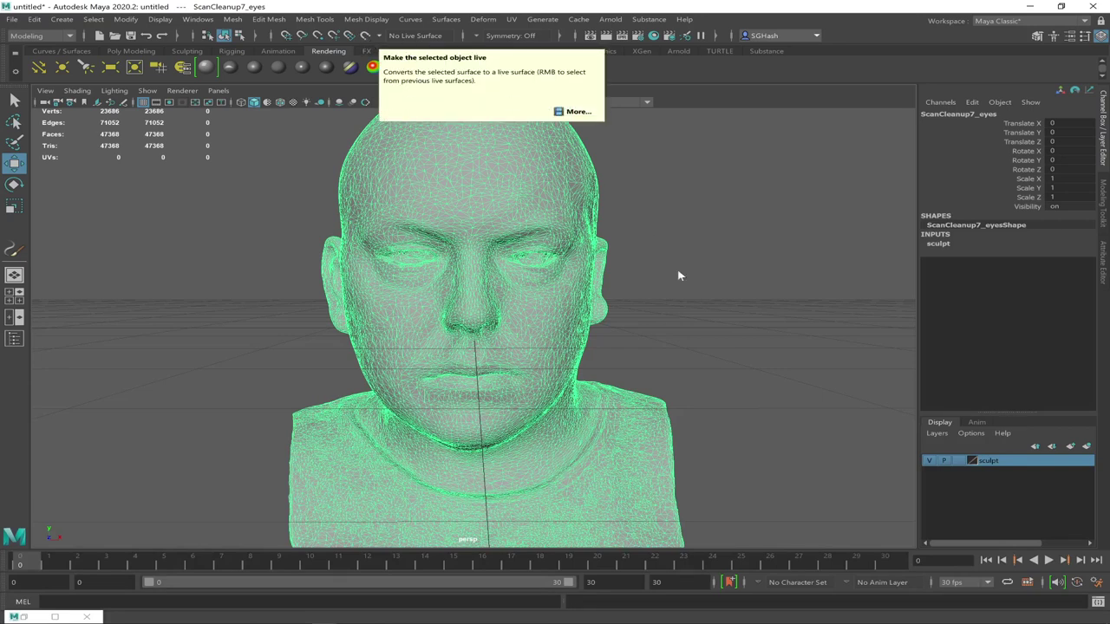
Make the head scan the live surface
{"action": "left_click", "coordinate": [519, 187], "text": "ctrl"}
{"action": "left_click", "coordinate": [519, 186]}
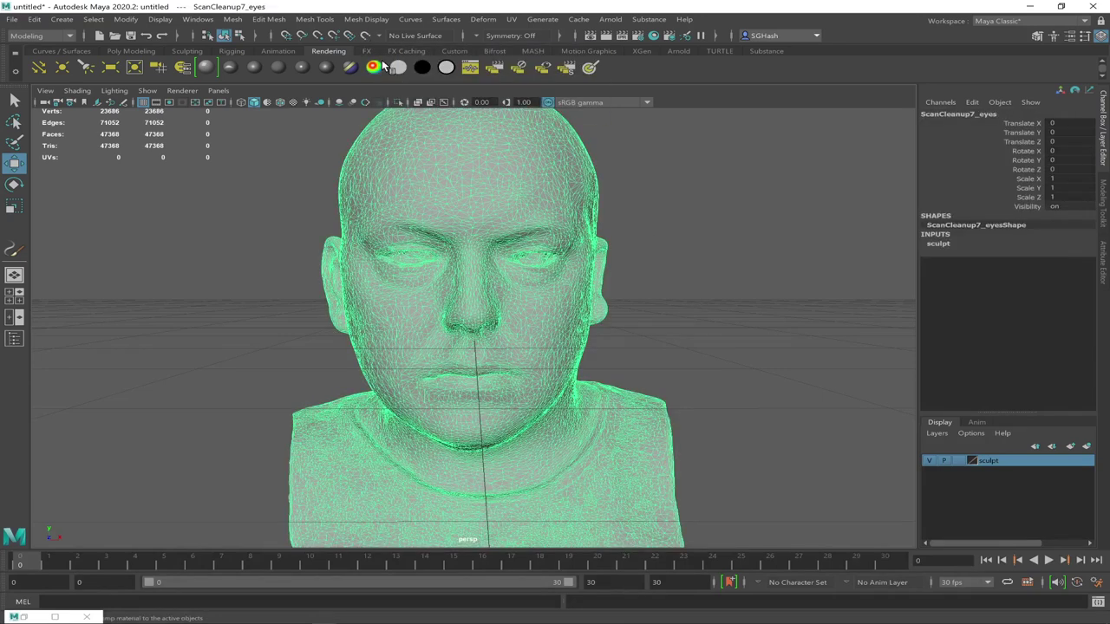
{"action": "left_click", "coordinate": [366, 36]}
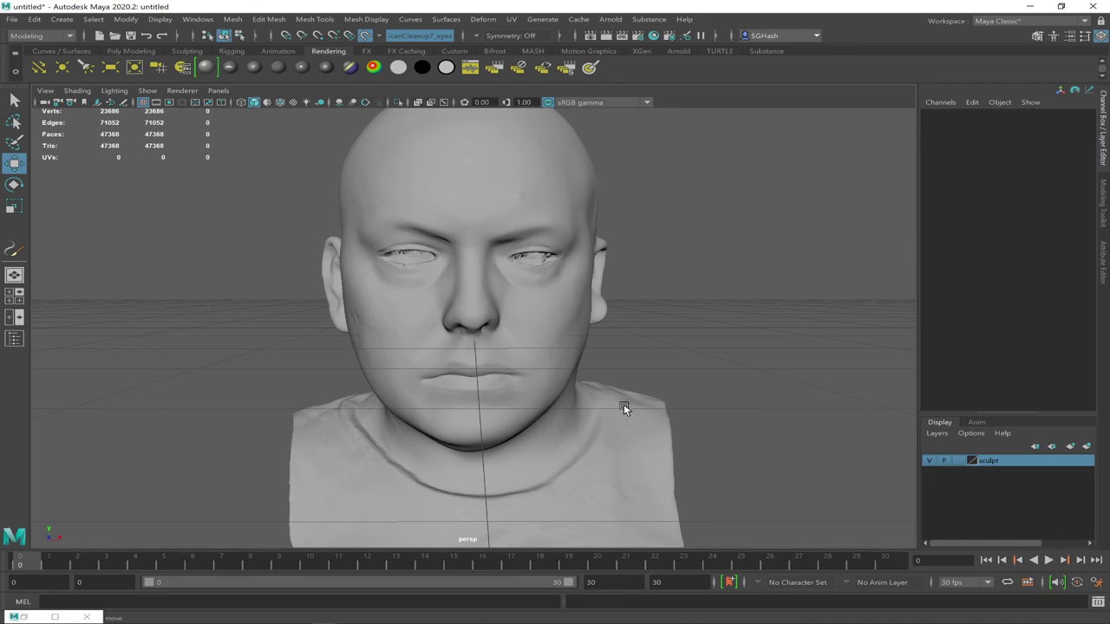
Set the sculpt layer to Reference display and orbit to view the head's left side
{"action": "left_click", "coordinate": [959, 460]}
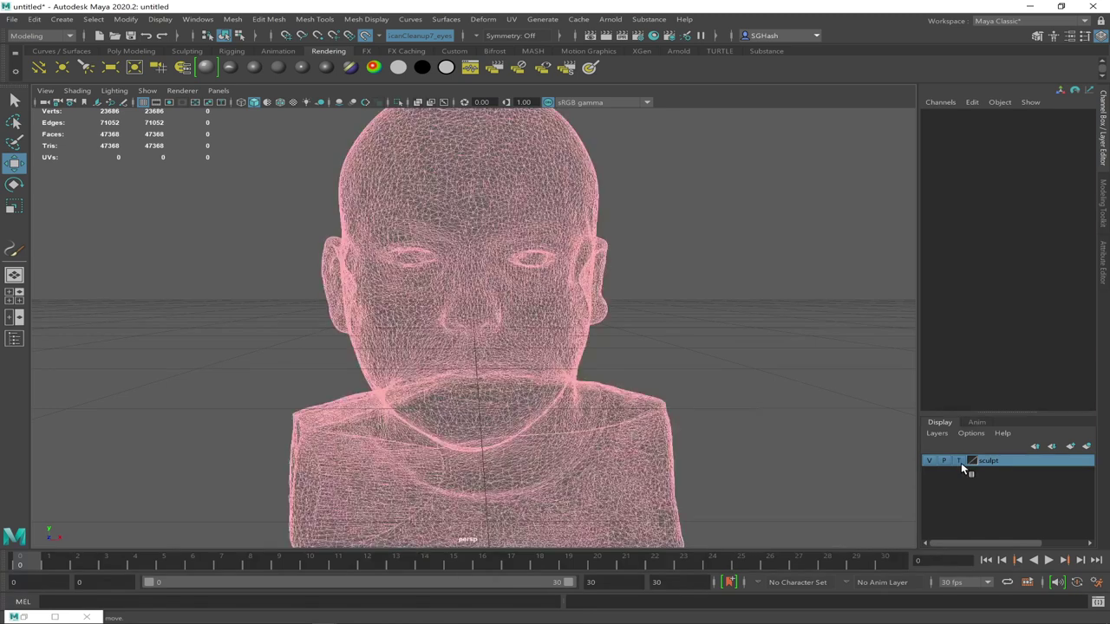
{"action": "left_click", "coordinate": [959, 461]}
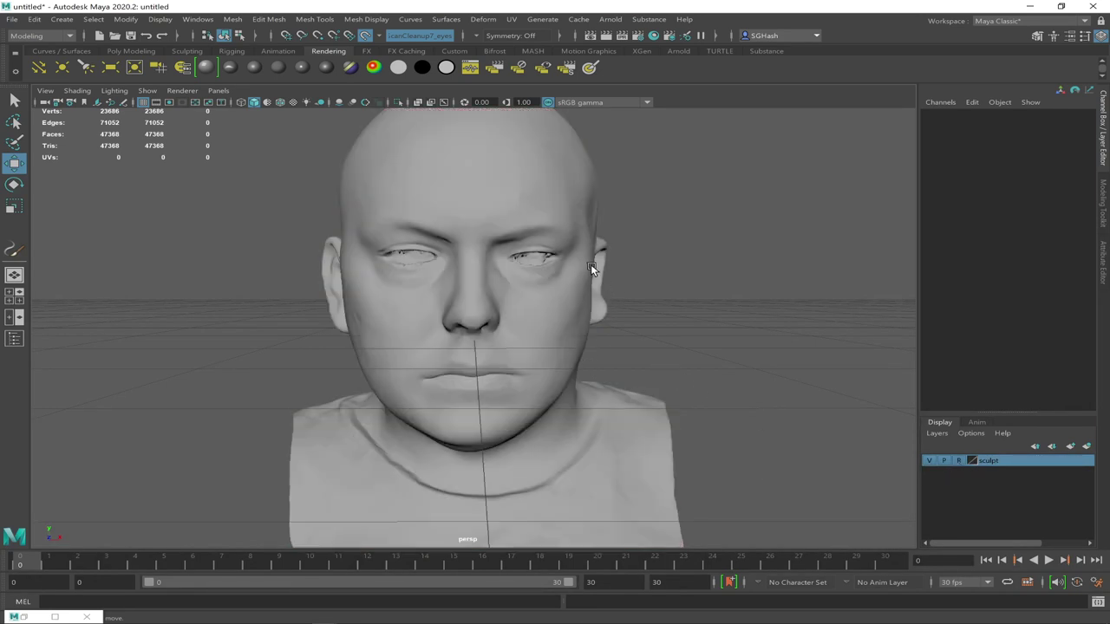
{"action": "scroll", "coordinate": [659, 303], "scroll_direction": "up", "scroll_amount": 5}
{"action": "left_click_drag", "start_coordinate": [678, 325], "coordinate": [546, 303], "text": "alt"}
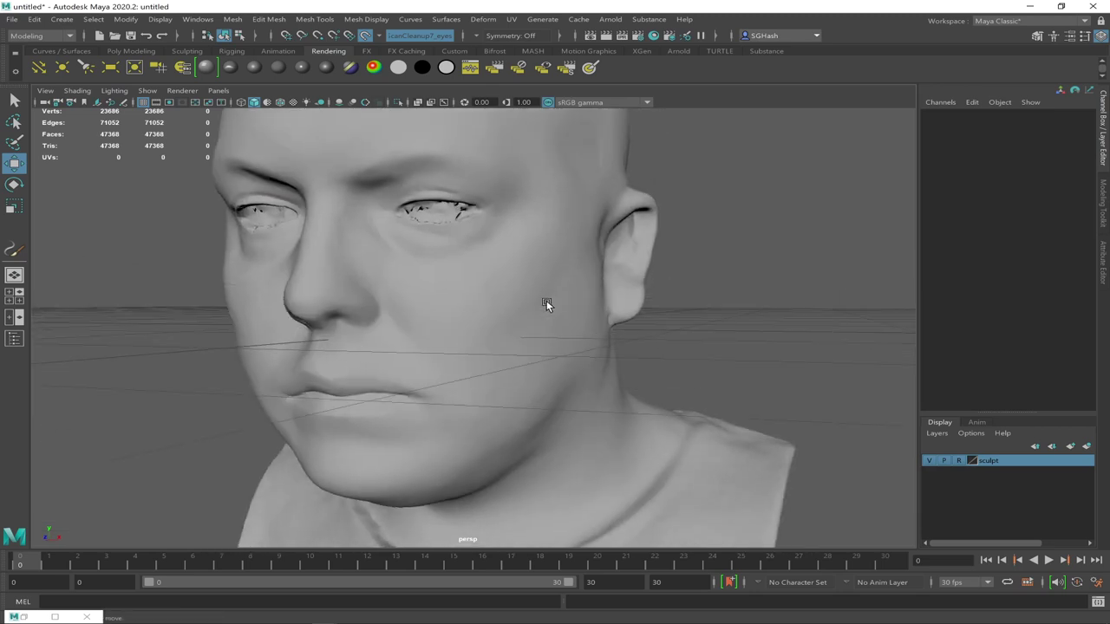
{"action": "key", "text": "alt+Tab"}
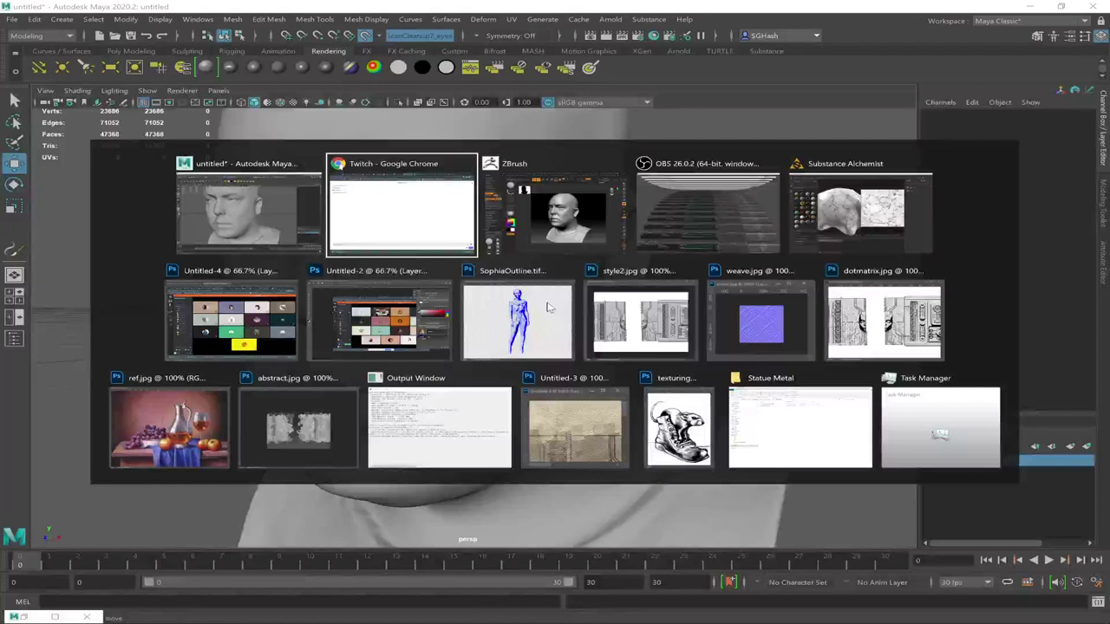
Switch to the Statue Metal Explorer window and go to the Desktop folder
{"action": "key", "text": "alt+Tab"}
{"action": "key", "text": "alt+Tab"}
{"action": "key", "text": "alt+Tab"}
{"action": "key", "text": "alt+Tab"}
{"action": "key", "text": "alt+Tab"}
{"action": "key", "text": "alt+Tab"}
{"action": "key", "text": "alt+Tab"}
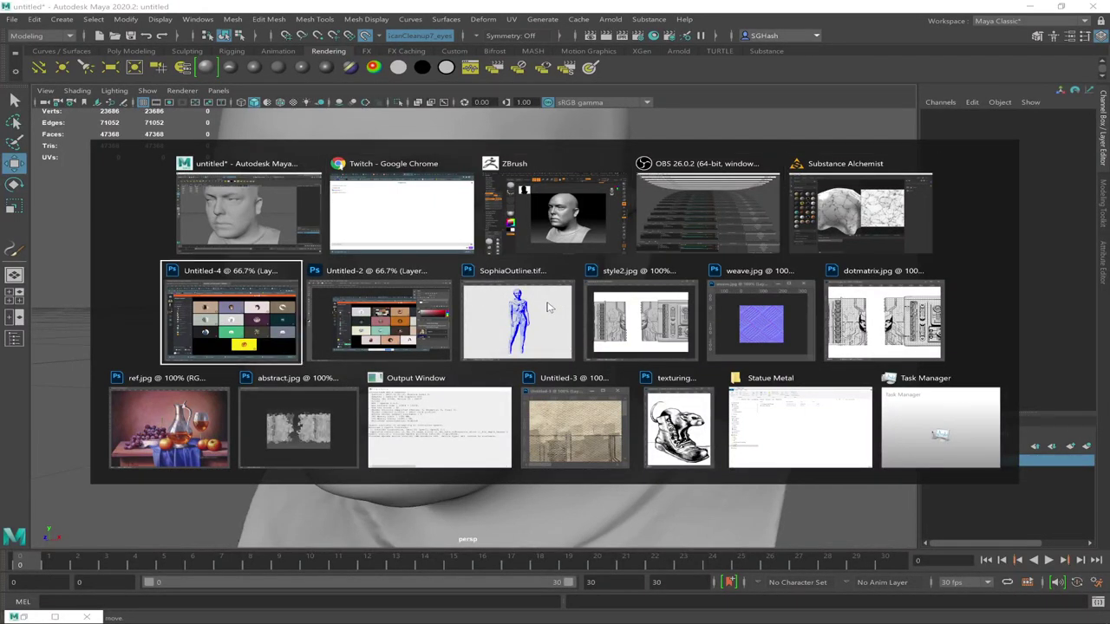
{"action": "key", "text": "alt+Tab"}
{"action": "key", "text": "alt+Tab"}
{"action": "key", "text": "alt+Tab"}
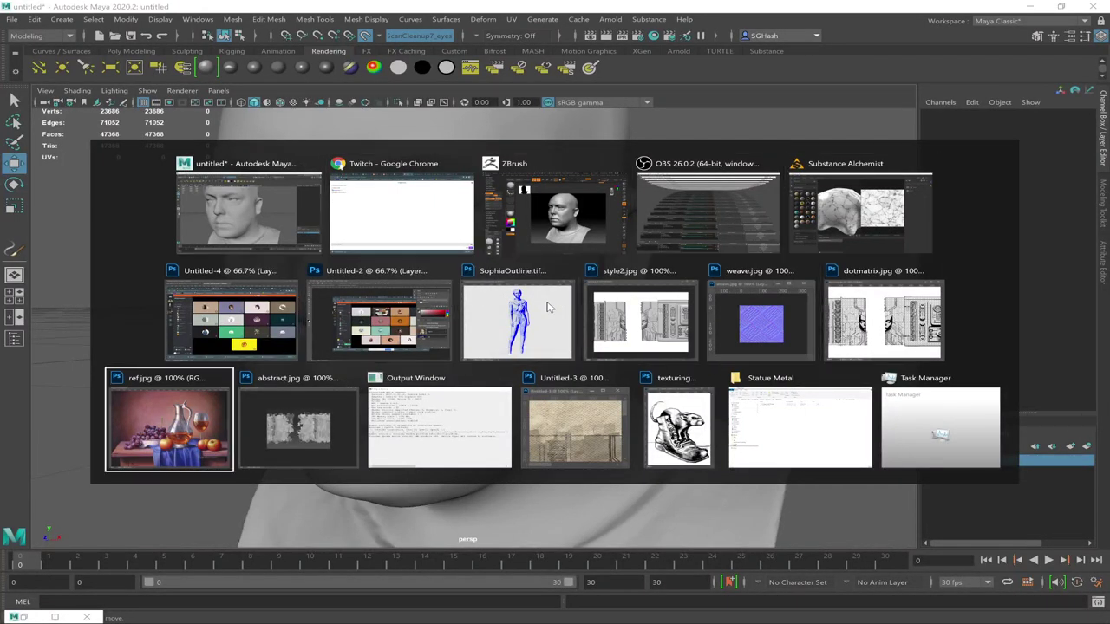
{"action": "key", "text": "alt+Tab"}
{"action": "key", "text": "alt+Tab"}
{"action": "key", "text": "alt+Tab"}
{"action": "key", "text": "alt+Tab"}
{"action": "key", "text": "alt+Tab"}
{"action": "key", "text": "Escape"}
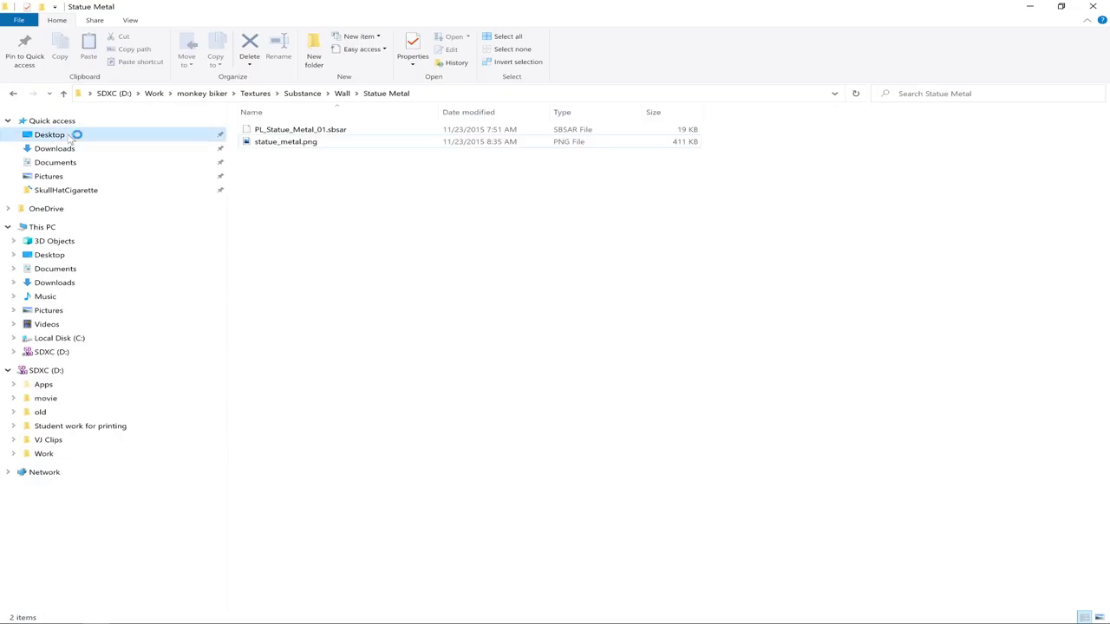
{"action": "left_click", "coordinate": [71, 135]}
View topology_breakdown.jpg in Photos, then close it and return to Maya
{"action": "left_click", "coordinate": [317, 142]}
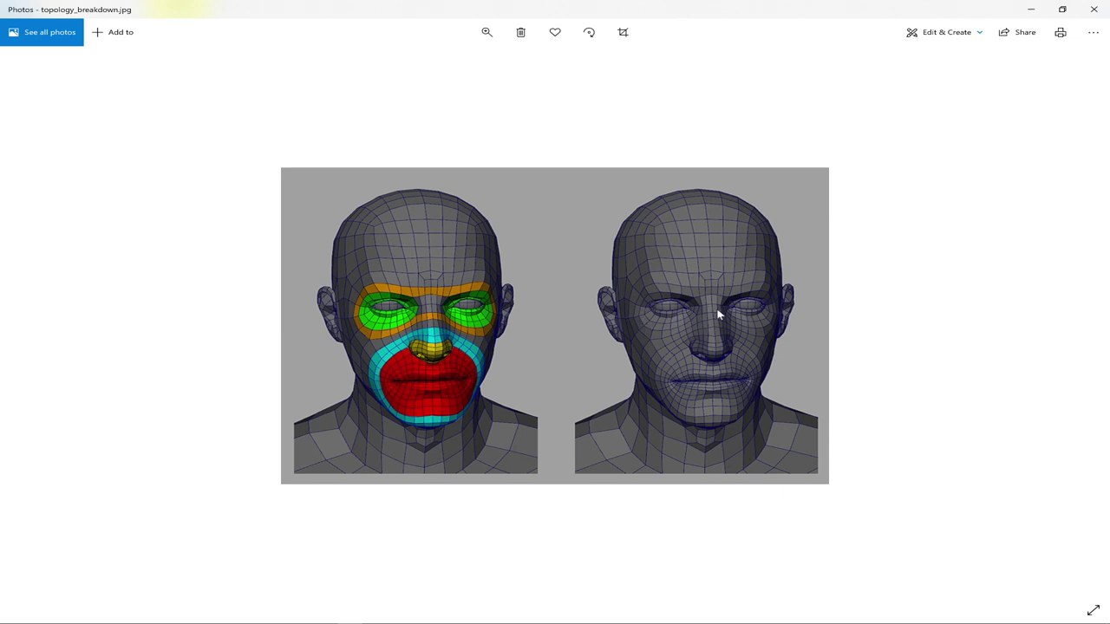
{"action": "left_click", "coordinate": [1094, 9]}
{"action": "left_click", "coordinate": [1026, 6]}
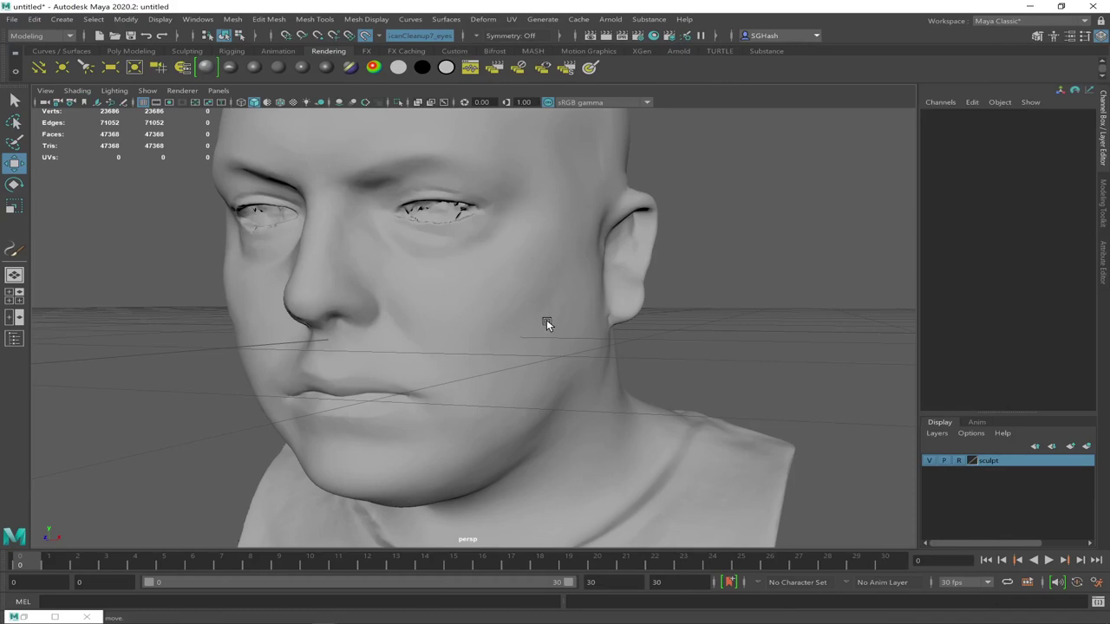
Tumble and dolly out in the perspective view to frame the whole head bust frontally
{"action": "left_click_drag", "start_coordinate": [708, 313], "coordinate": [718, 309], "text": "alt"}
{"action": "right_click_drag", "start_coordinate": [718, 308], "coordinate": [577, 267], "text": "alt"}
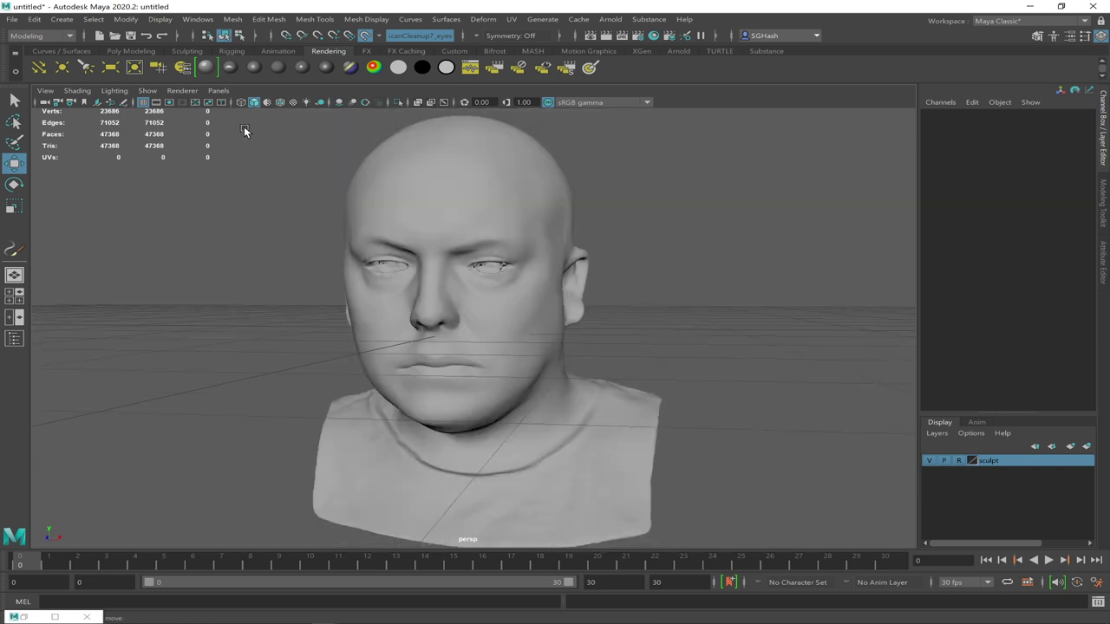
{"action": "mouse_move", "coordinate": [272, 280]}
{"action": "left_mouse_down", "text": "alt"}
{"action": "mouse_move", "coordinate": [289, 273]}
{"action": "mouse_move", "coordinate": [207, 254]}
{"action": "left_mouse_up", "text": "alt"}
{"action": "scroll", "coordinate": [232, 261], "scroll_direction": "down", "scroll_amount": 3}
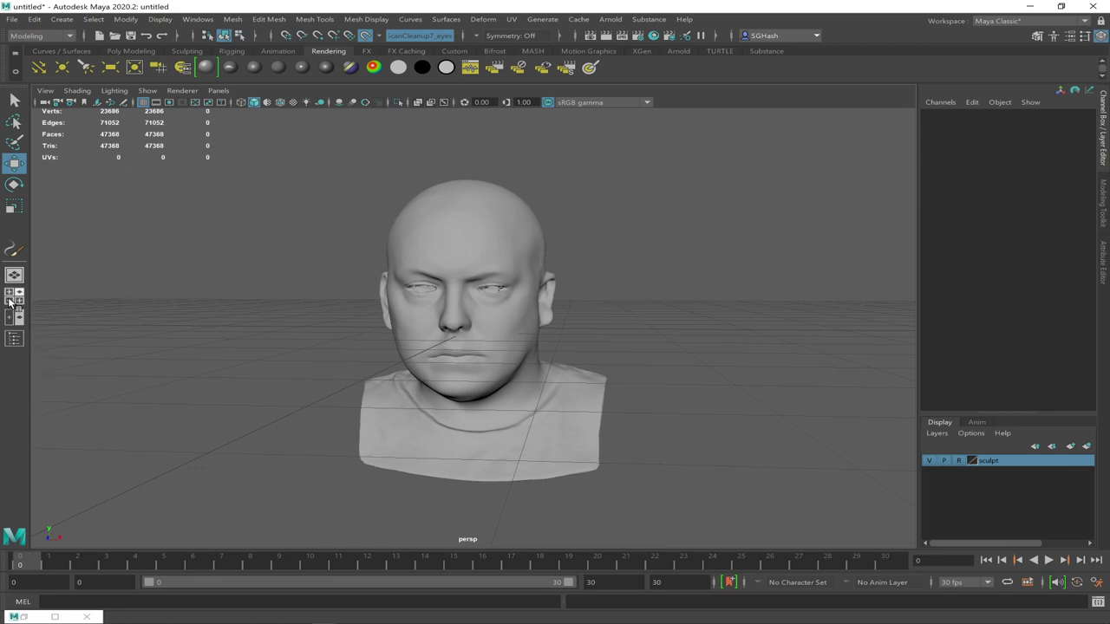
Switch to the four-view layout showing top, perspective, front and side views
{"action": "key", "text": "space"}
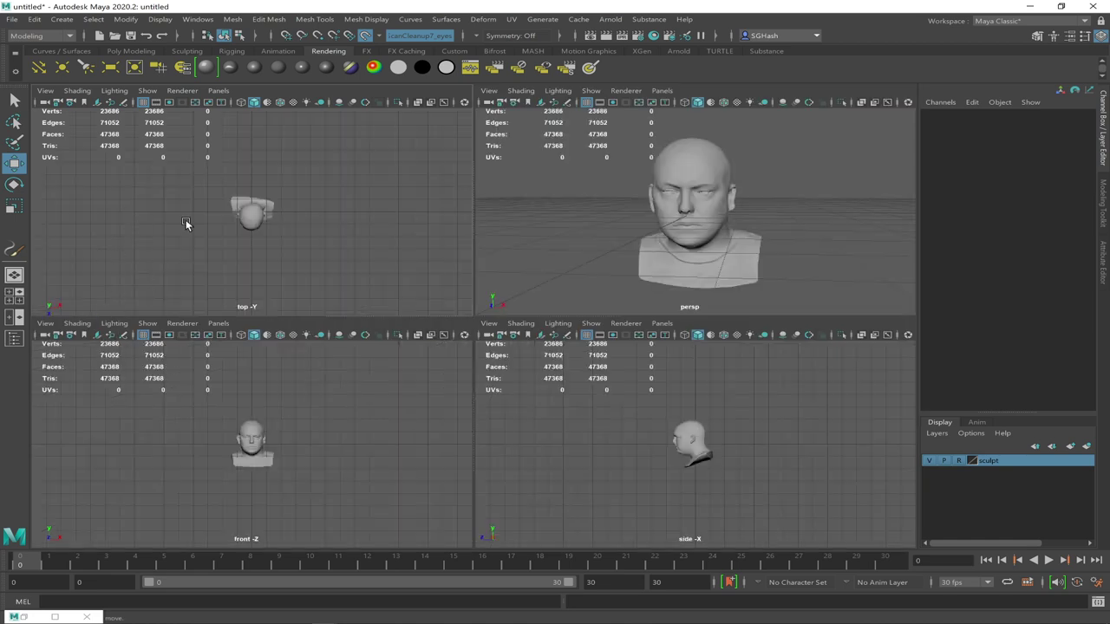
{"action": "left_click", "coordinate": [14, 278]}
{"action": "left_click", "coordinate": [13, 278]}
Start importing an image plane into the front view via View > Image Plane
{"action": "left_click", "coordinate": [47, 324]}
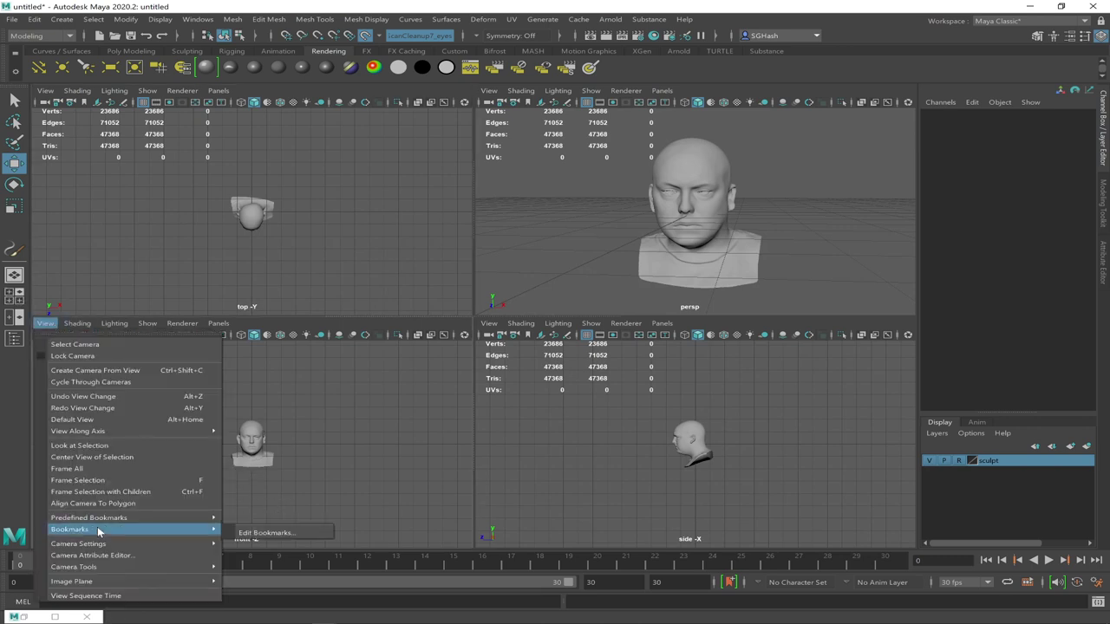
{"action": "mouse_move", "coordinate": [174, 581]}
{"action": "left_click", "coordinate": [262, 592]}
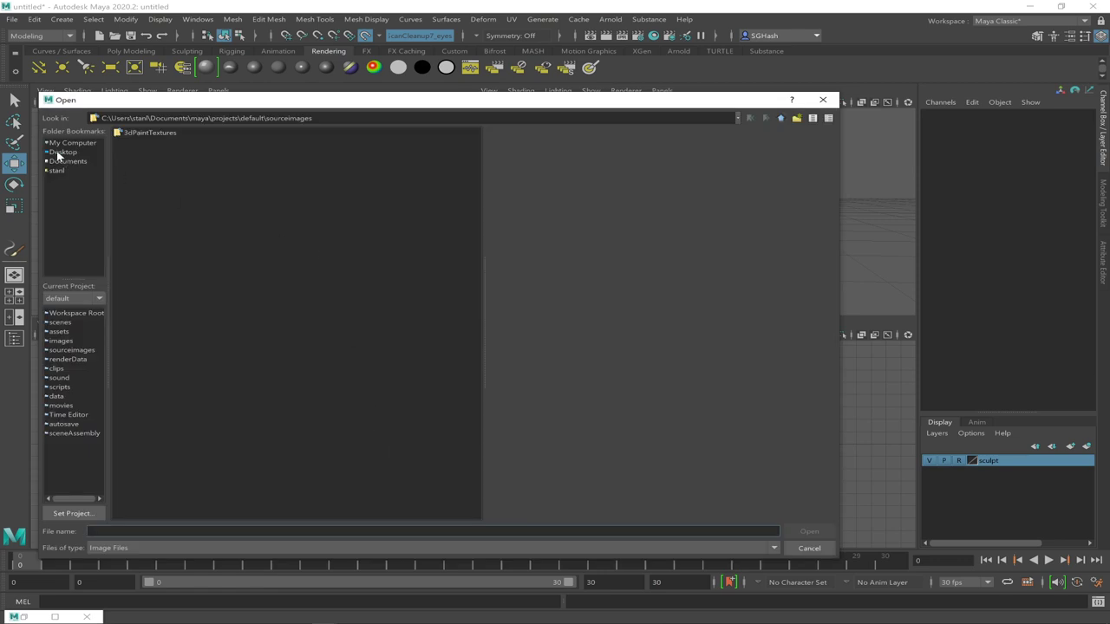
Load topology_breakdown.jpg from the Desktop as the front camera's image plane
{"action": "left_click", "coordinate": [60, 153]}
{"action": "left_click", "coordinate": [152, 134]}
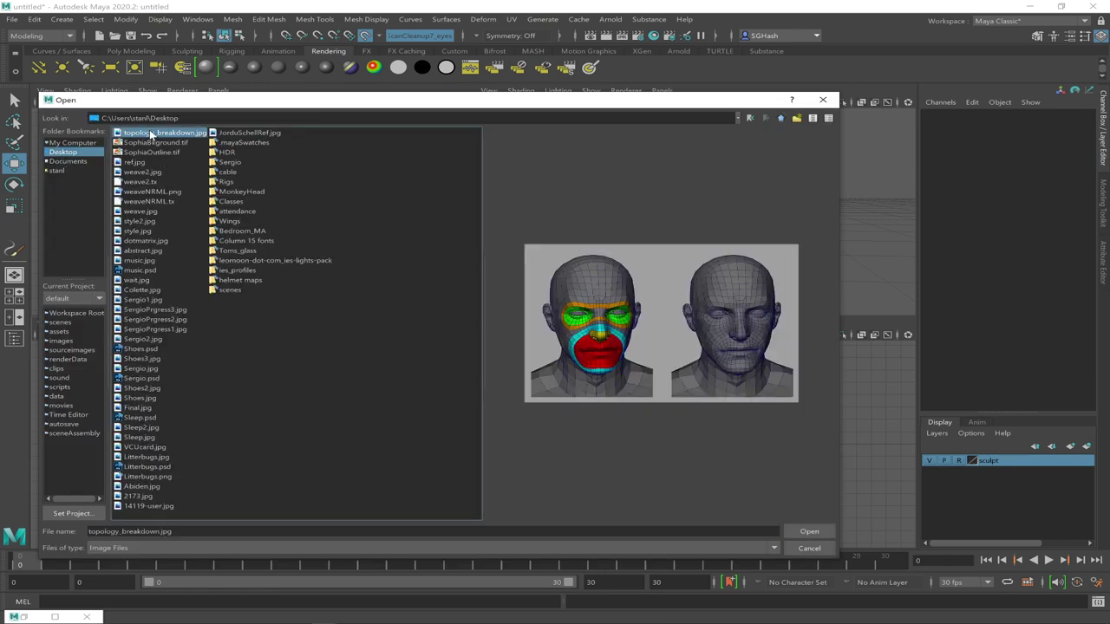
{"action": "left_click", "coordinate": [809, 532]}
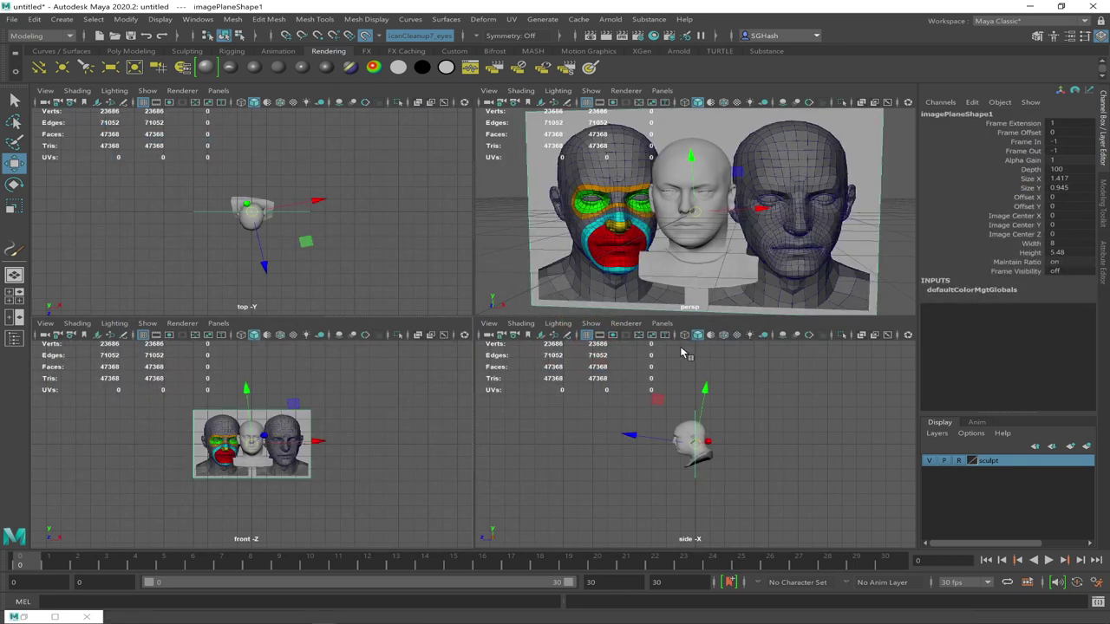
Set the Move Tool's axis orientation to Object
{"action": "double_click", "coordinate": [14, 165]}
{"action": "key", "text": "w"}
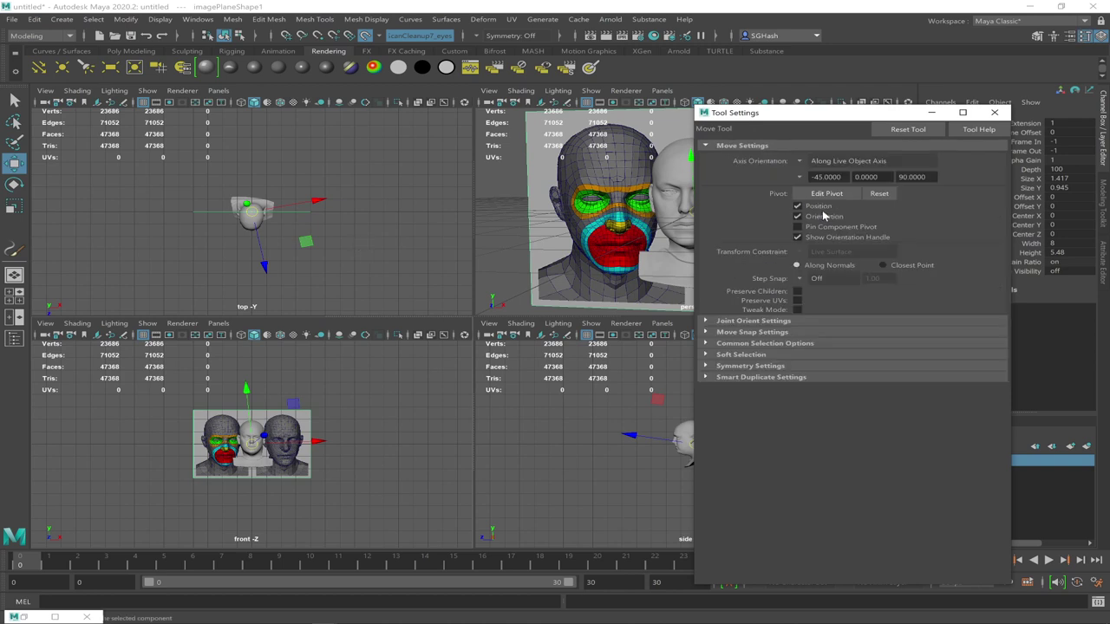
{"action": "left_click", "coordinate": [803, 162]}
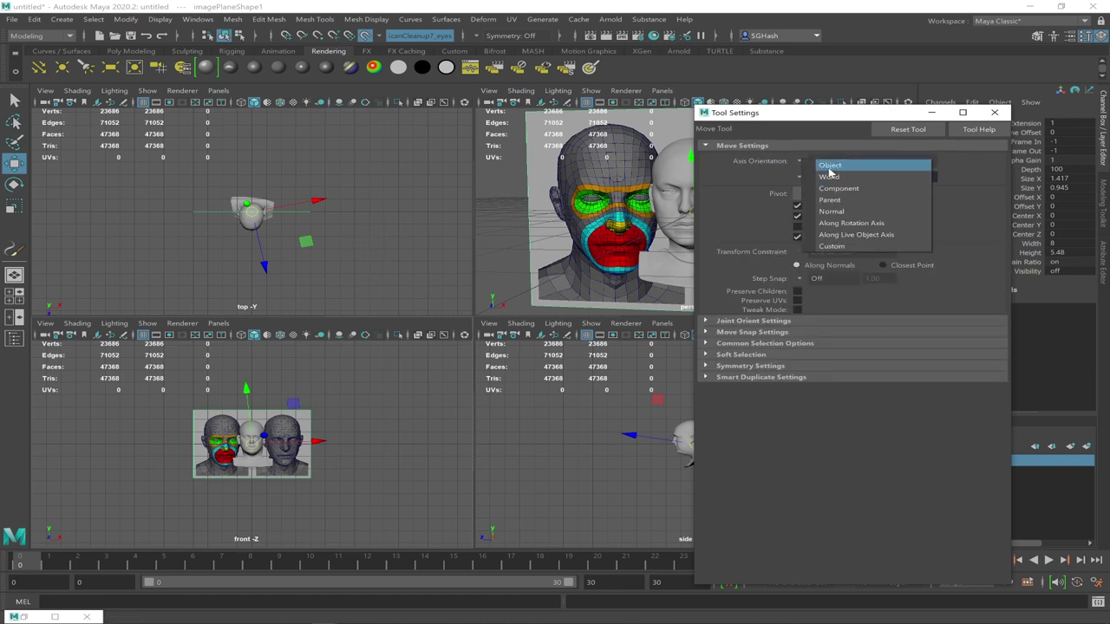
{"action": "left_click", "coordinate": [828, 169]}
{"action": "left_click", "coordinate": [995, 113]}
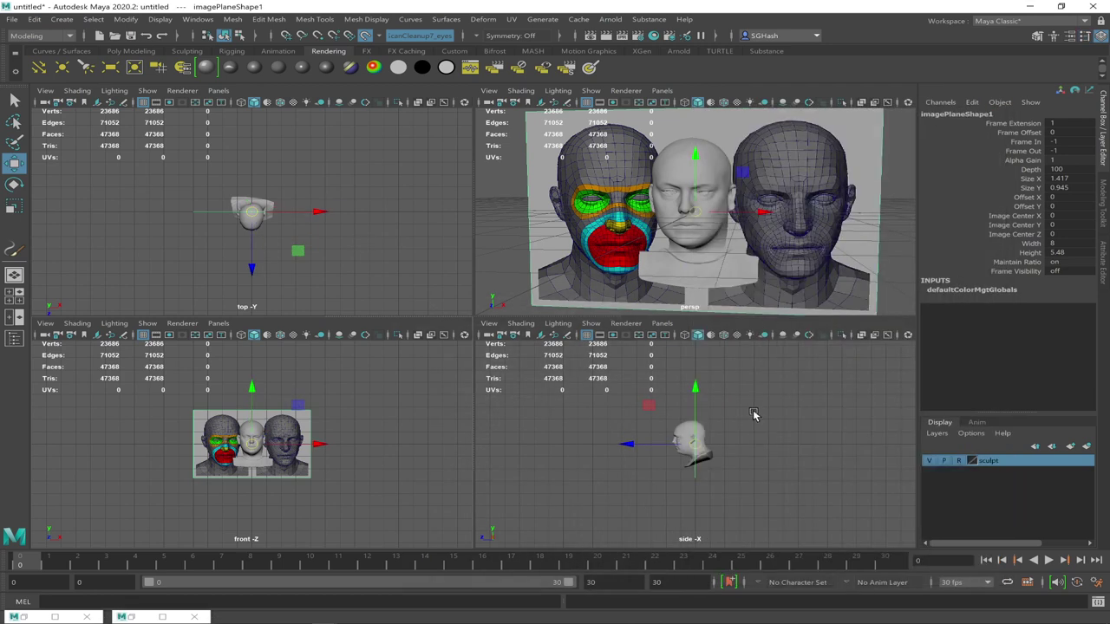
Move the image plane back to Z -4.229 and right to X 1.984, then deselect it
{"action": "left_click_drag", "start_coordinate": [626, 447], "coordinate": [691, 452]}
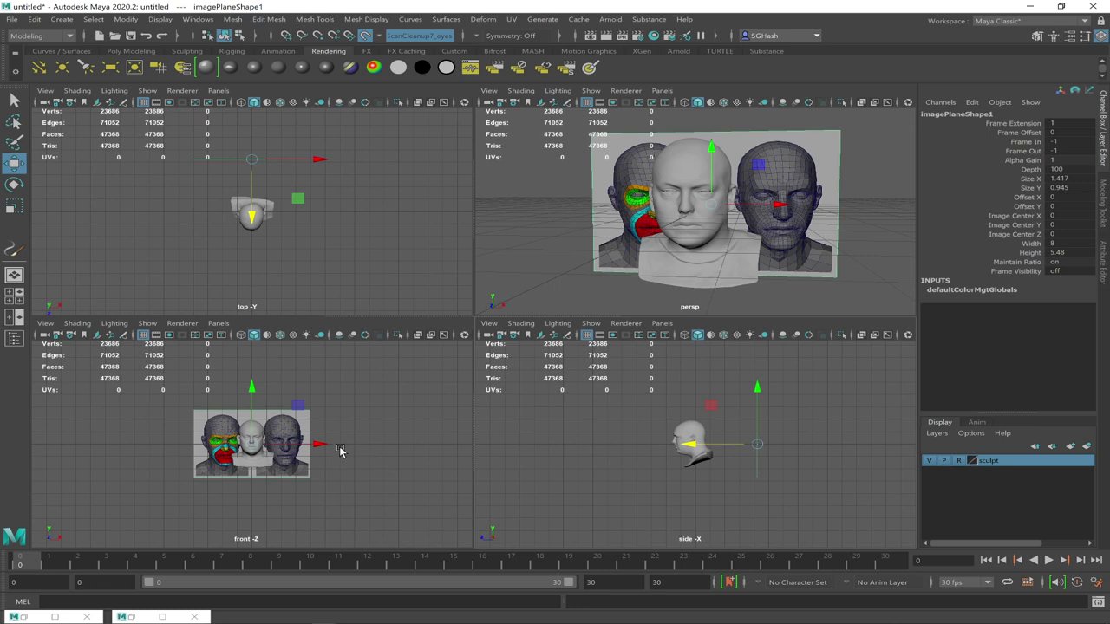
{"action": "left_click_drag", "start_coordinate": [320, 446], "coordinate": [349, 460]}
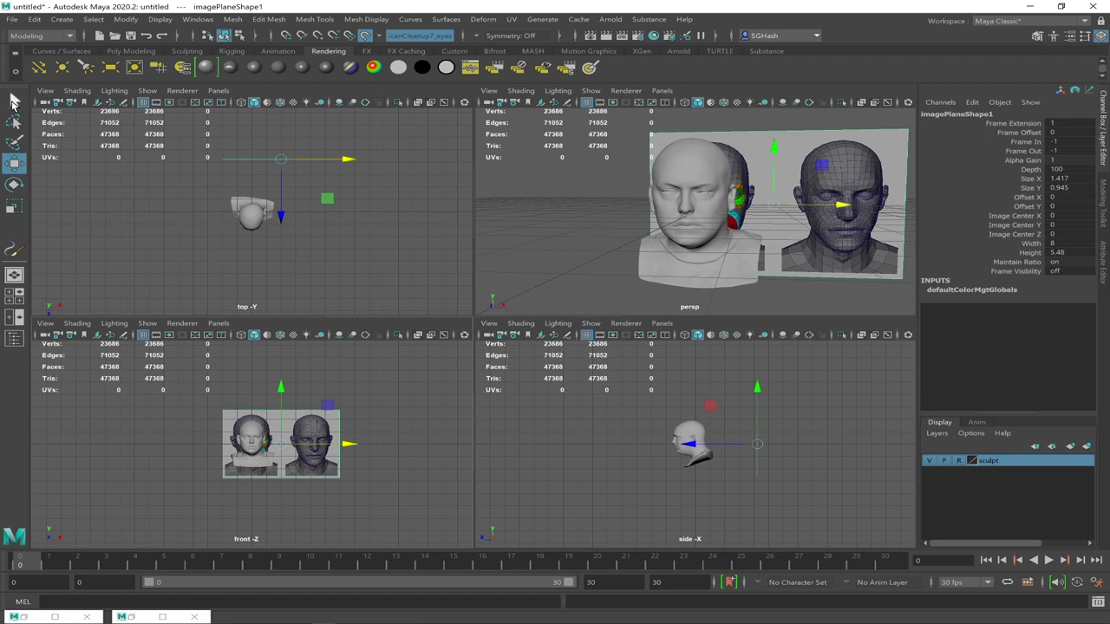
{"action": "left_click", "coordinate": [14, 100]}
{"action": "left_click", "coordinate": [539, 263]}
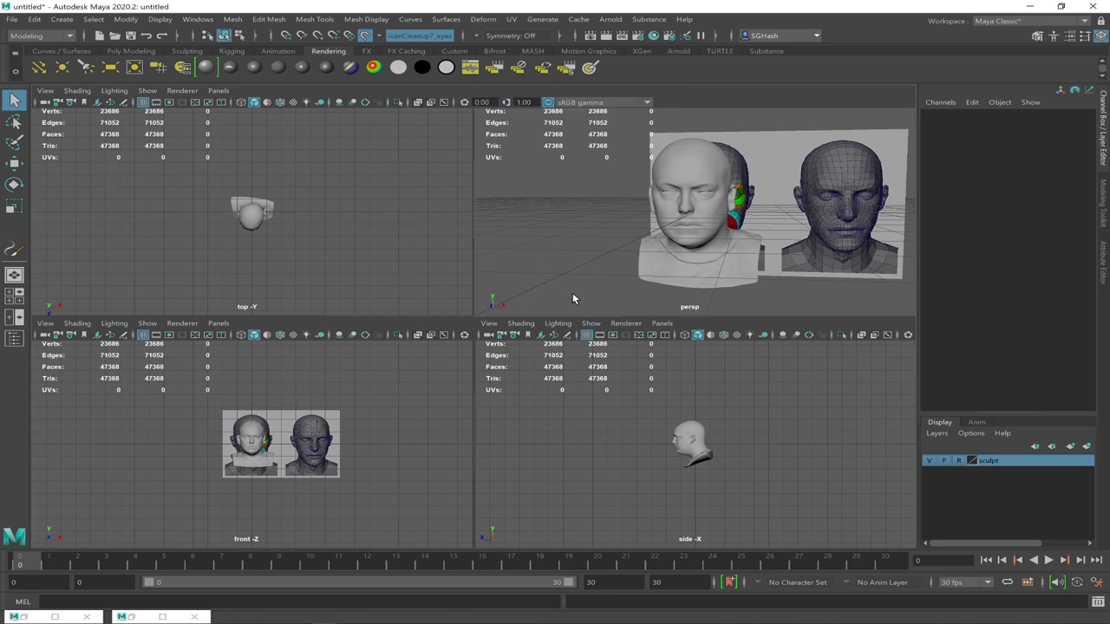
{"action": "key", "text": "ctrl+z"}
{"action": "key", "text": "space"}
Frame the perspective view close and frontal on the sculpt's face, with the Modeling Toolkit showing
{"action": "left_click_drag", "start_coordinate": [482, 377], "coordinate": [748, 355], "text": "alt"}
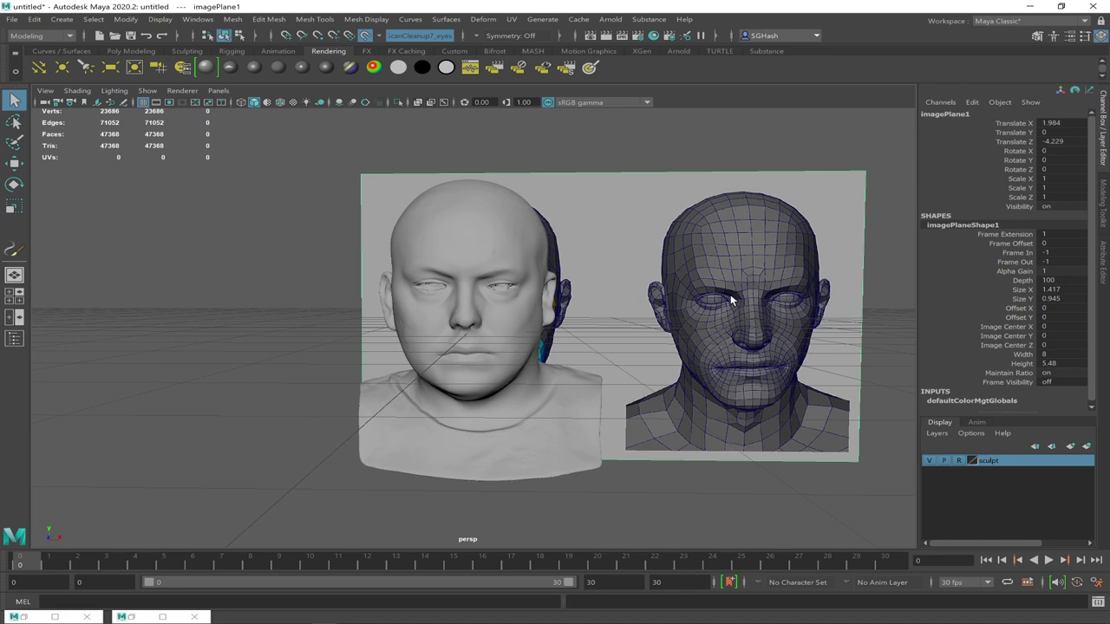
{"action": "left_click_drag", "start_coordinate": [733, 308], "coordinate": [793, 322], "text": "alt"}
{"action": "right_click_drag", "start_coordinate": [792, 322], "coordinate": [807, 341], "text": "alt"}
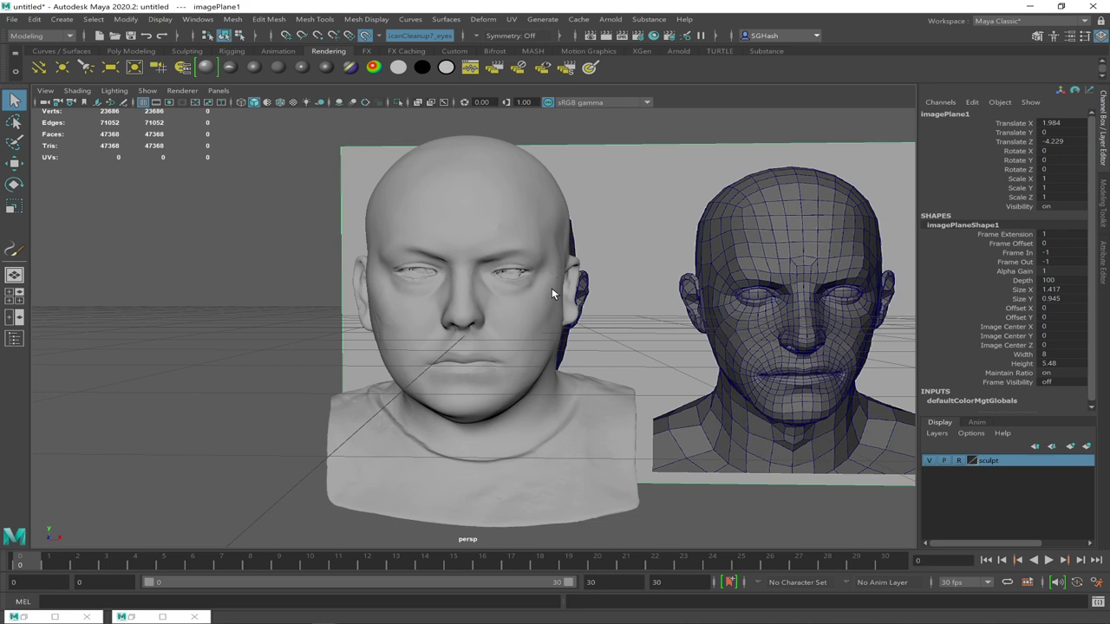
{"action": "scroll", "coordinate": [590, 309], "scroll_direction": "up", "scroll_amount": 5}
{"action": "left_click_drag", "start_coordinate": [595, 317], "coordinate": [565, 313], "text": "alt"}
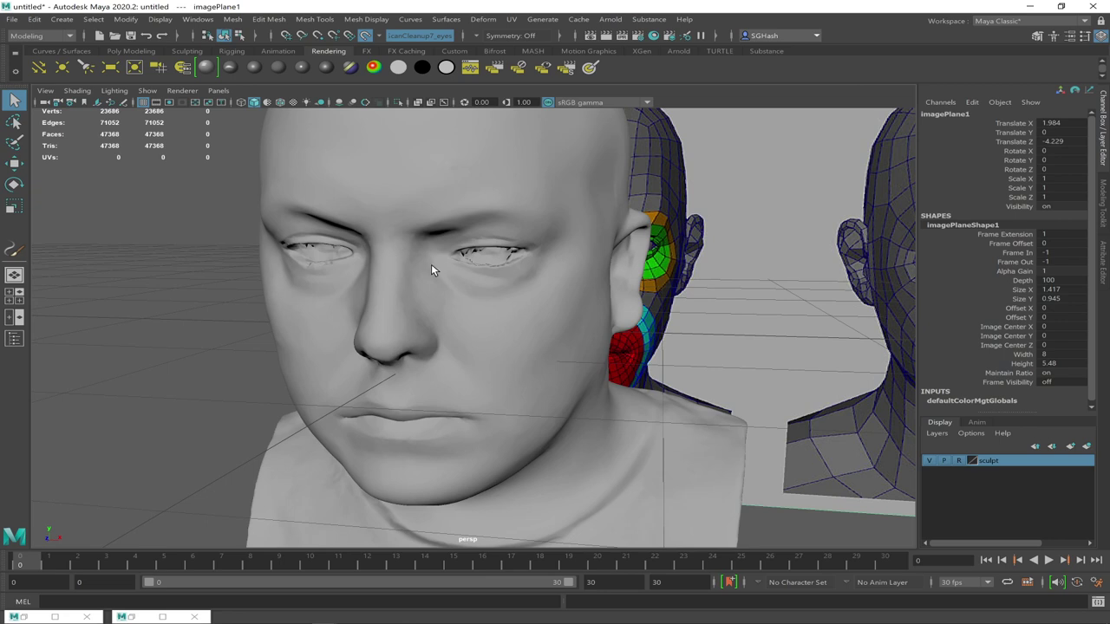
{"action": "left_click_drag", "start_coordinate": [464, 277], "coordinate": [470, 274], "text": "alt"}
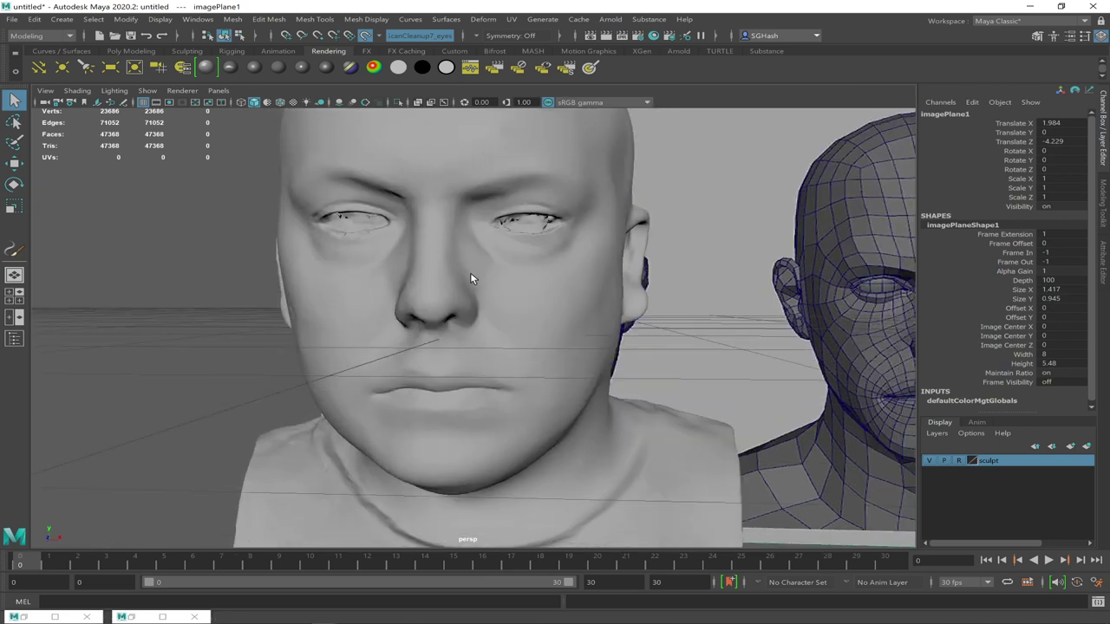
{"action": "left_click", "coordinate": [1038, 37]}
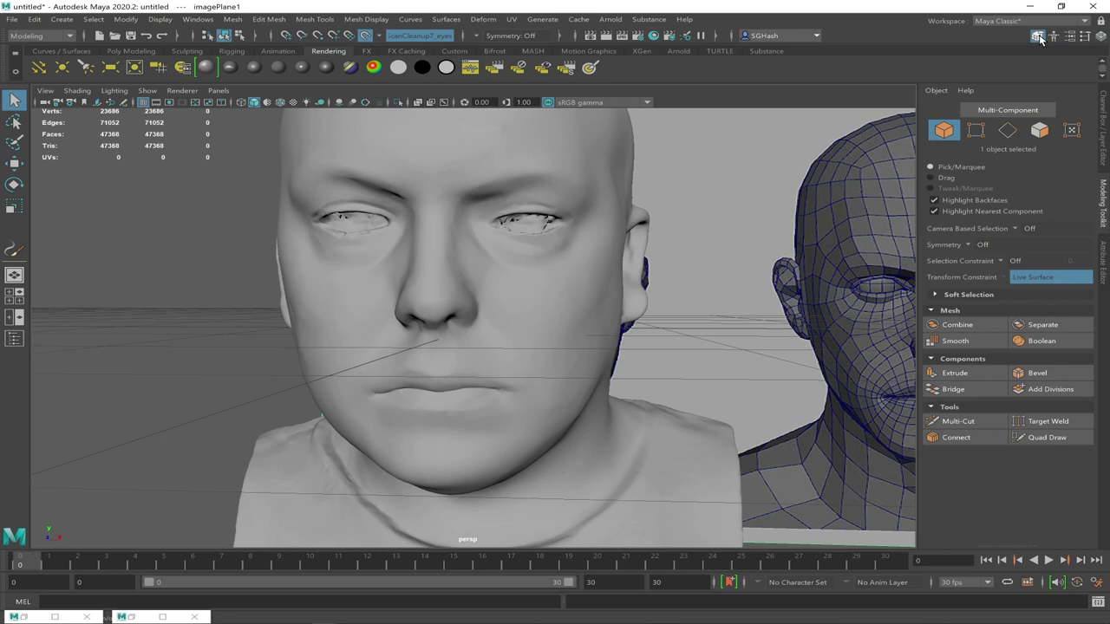
Activate Quad Draw and place guide dots along and above the right eye's upper lid
{"action": "left_click", "coordinate": [1049, 439]}
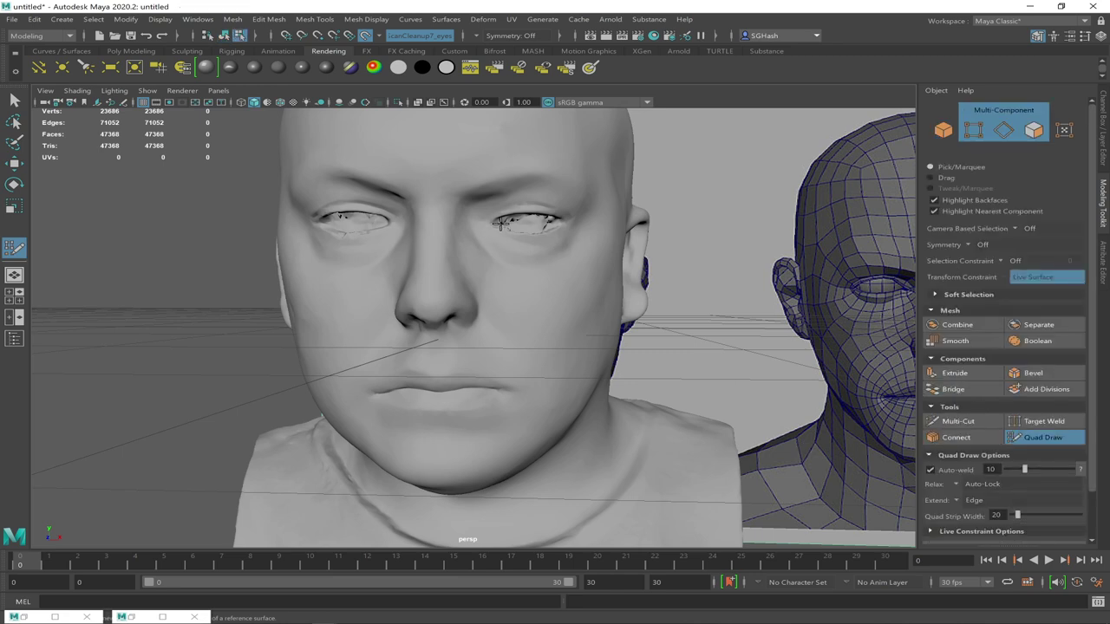
{"action": "scroll", "coordinate": [564, 253], "scroll_direction": "up", "scroll_amount": 3}
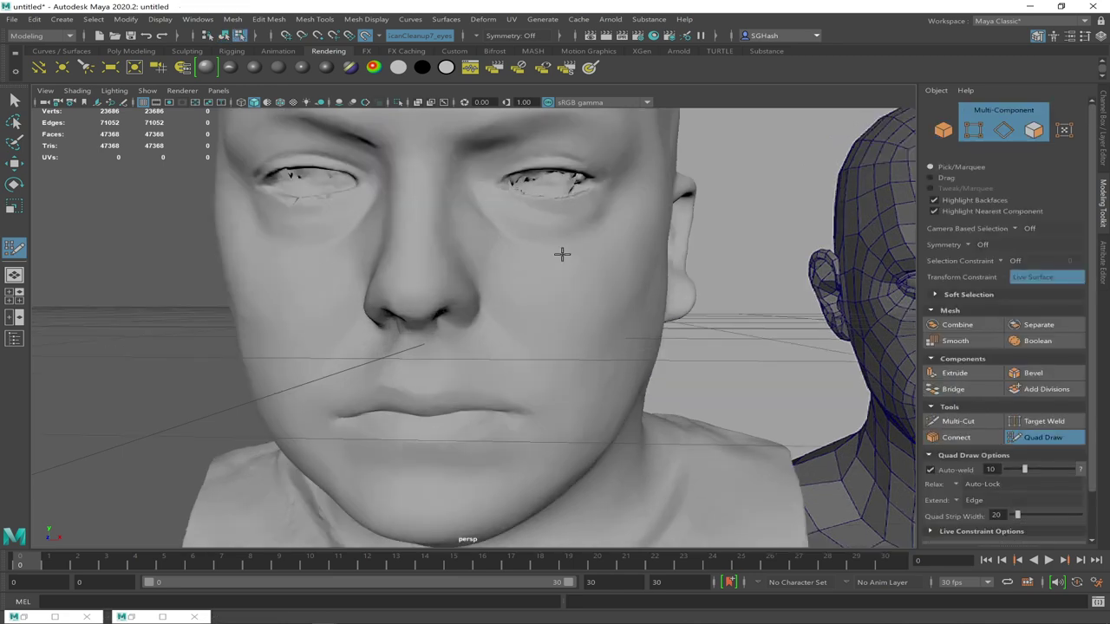
{"action": "left_click", "coordinate": [495, 184]}
{"action": "left_click", "coordinate": [473, 184]}
{"action": "left_click", "coordinate": [500, 176]}
{"action": "left_click", "coordinate": [482, 160]}
{"action": "left_click", "coordinate": [520, 170]}
{"action": "left_click", "coordinate": [510, 149]}
{"action": "left_click", "coordinate": [539, 166]}
{"action": "left_click", "coordinate": [536, 141]}
{"action": "left_click", "coordinate": [557, 166]}
Add dots around the eyelid's outer corner and create the first quad at the inner corner
{"action": "left_click_drag", "start_coordinate": [731, 228], "coordinate": [675, 208], "text": "alt"}
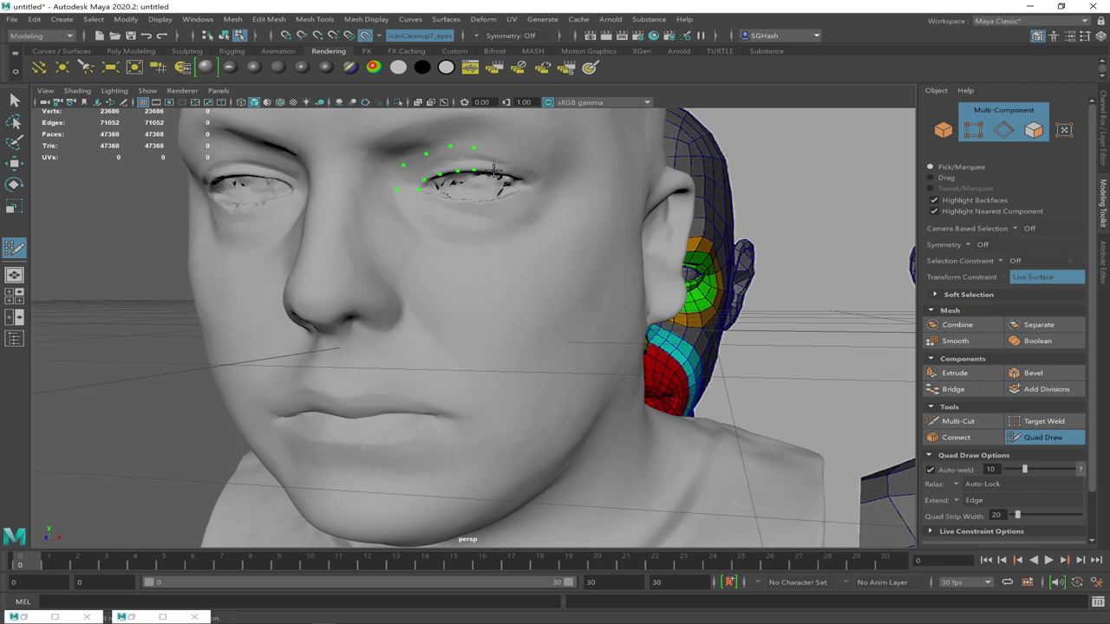
{"action": "left_click", "coordinate": [514, 149]}
{"action": "left_click", "coordinate": [517, 176]}
{"action": "left_click", "coordinate": [548, 162]}
{"action": "left_click", "coordinate": [527, 186]}
{"action": "left_click", "coordinate": [551, 185]}
{"action": "mouse_move", "coordinate": [491, 277]}
{"action": "left_mouse_down", "text": "alt"}
{"action": "mouse_move", "coordinate": [518, 277]}
{"action": "mouse_move", "coordinate": [499, 280]}
{"action": "left_mouse_up", "text": "alt"}
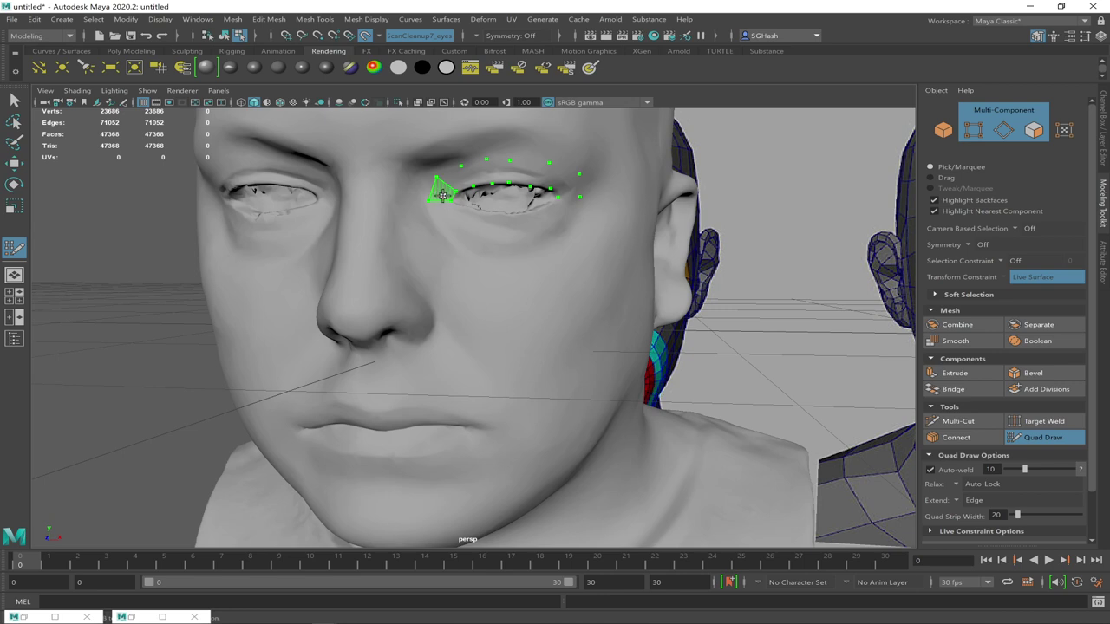
{"action": "left_click", "coordinate": [441, 192], "text": "shift"}
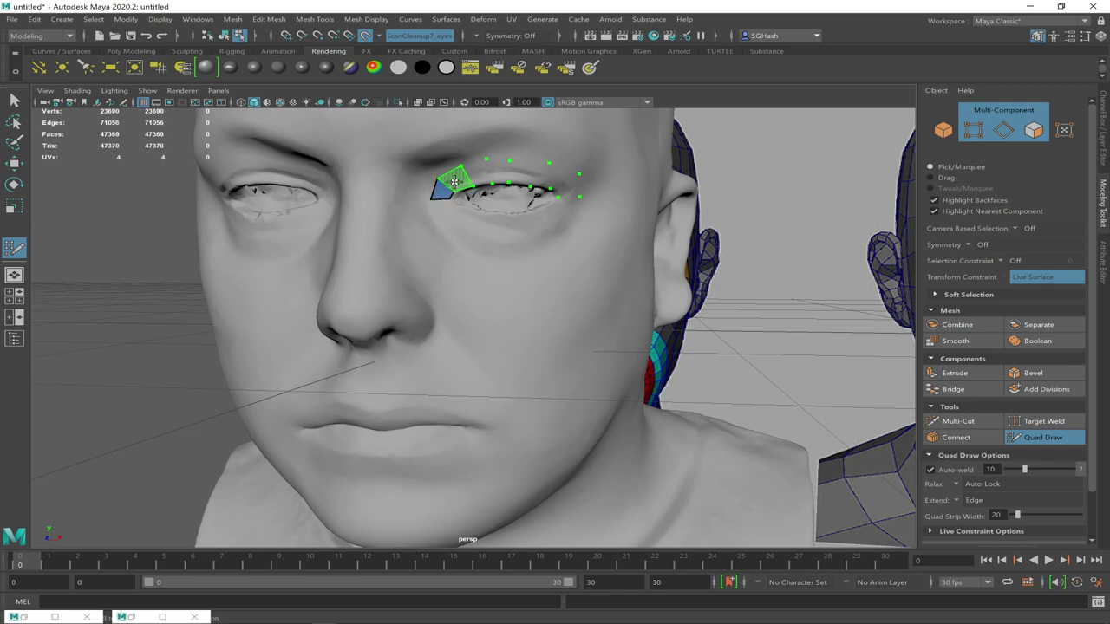
Extend a quad strip across the upper lid, fill its end, pull down the corner vertex, and relax it
{"action": "mouse_move", "coordinate": [454, 185]}
{"action": "left_mouse_down"}
{"action": "mouse_move", "coordinate": [496, 169]}
{"action": "mouse_move", "coordinate": [553, 170]}
{"action": "mouse_move", "coordinate": [565, 182]}
{"action": "left_mouse_up"}
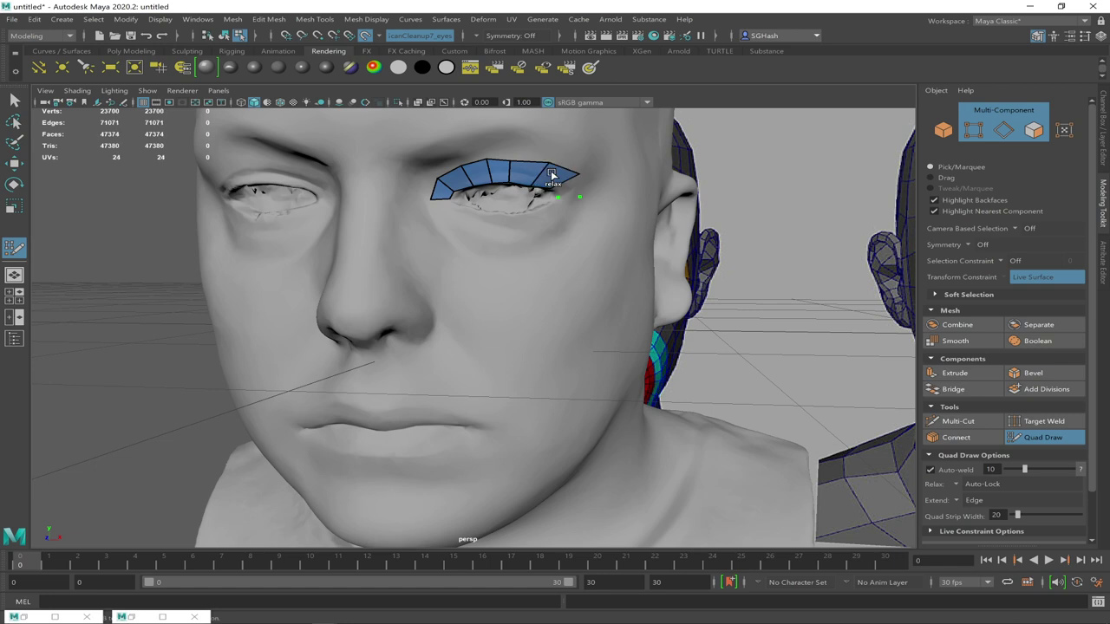
{"action": "left_click", "coordinate": [565, 182], "text": "shift"}
{"action": "left_click_drag", "start_coordinate": [560, 299], "coordinate": [565, 299], "text": "alt"}
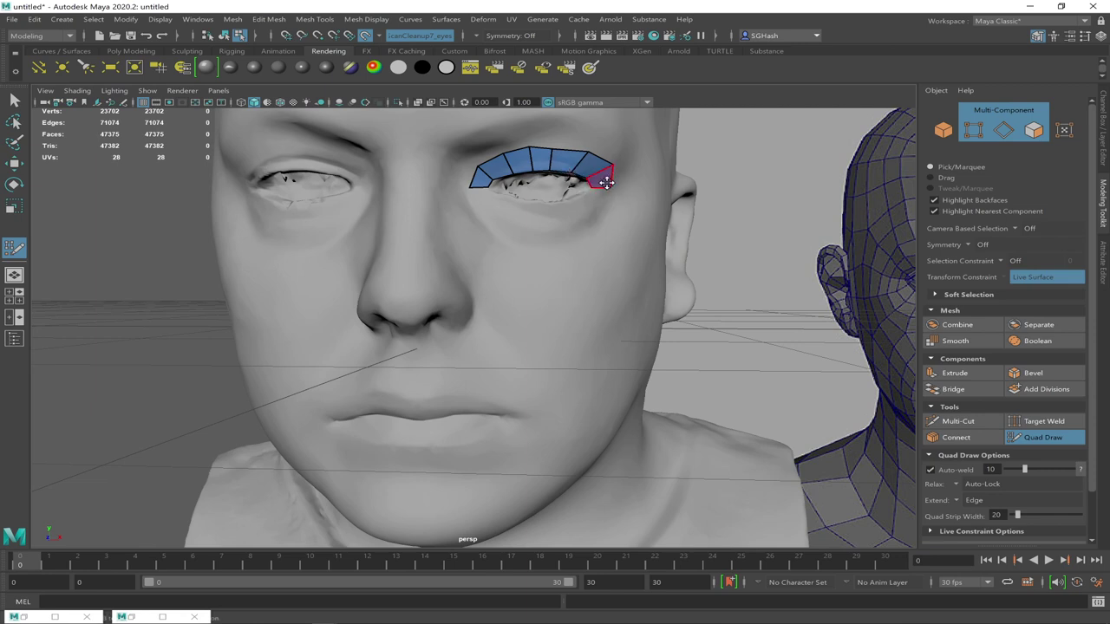
{"action": "left_click_drag", "start_coordinate": [614, 165], "coordinate": [617, 173]}
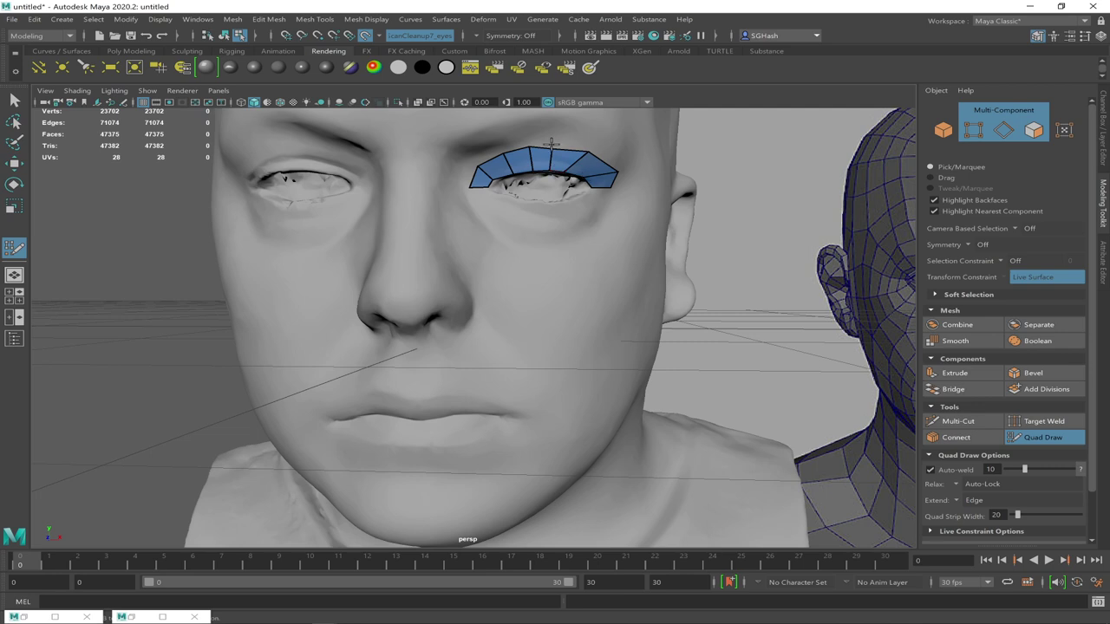
{"action": "mouse_move", "coordinate": [555, 154]}
{"action": "left_mouse_down", "text": "shift"}
{"action": "mouse_move", "coordinate": [588, 153]}
{"action": "mouse_move", "coordinate": [620, 169]}
{"action": "mouse_move", "coordinate": [607, 174]}
{"action": "left_mouse_up", "text": "shift"}
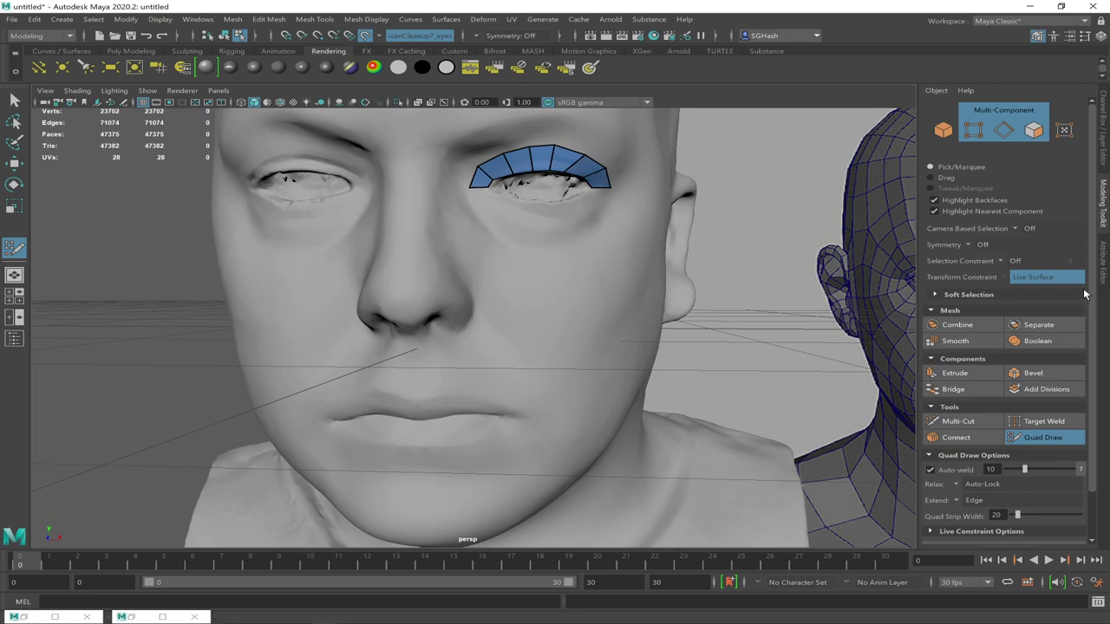
{"action": "left_click_drag", "start_coordinate": [1090, 296], "coordinate": [1095, 348]}
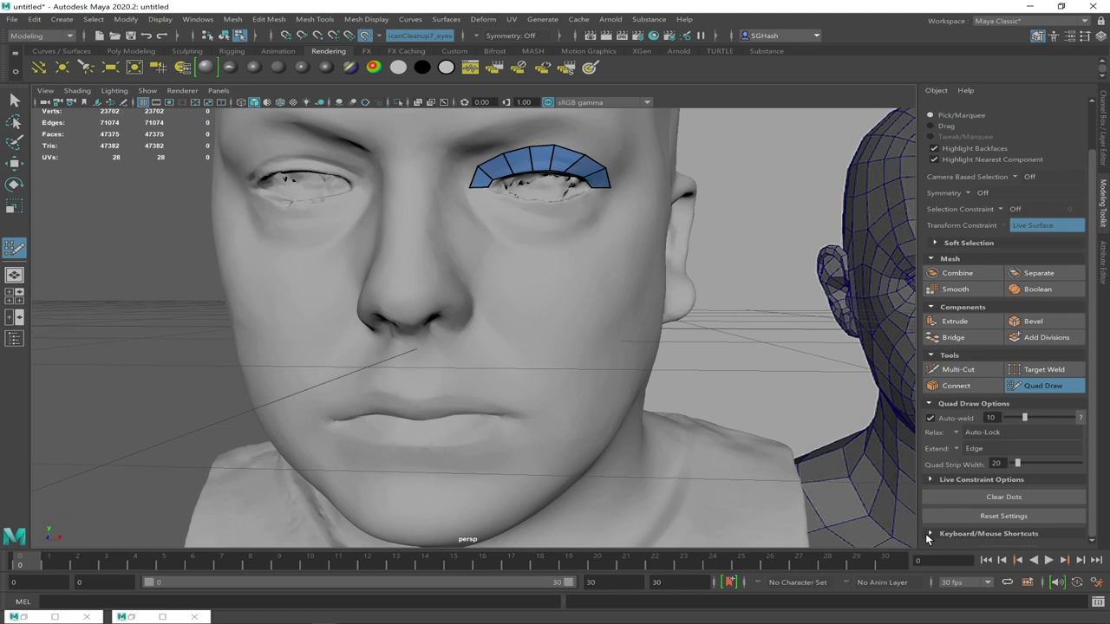
{"action": "left_click", "coordinate": [968, 196]}
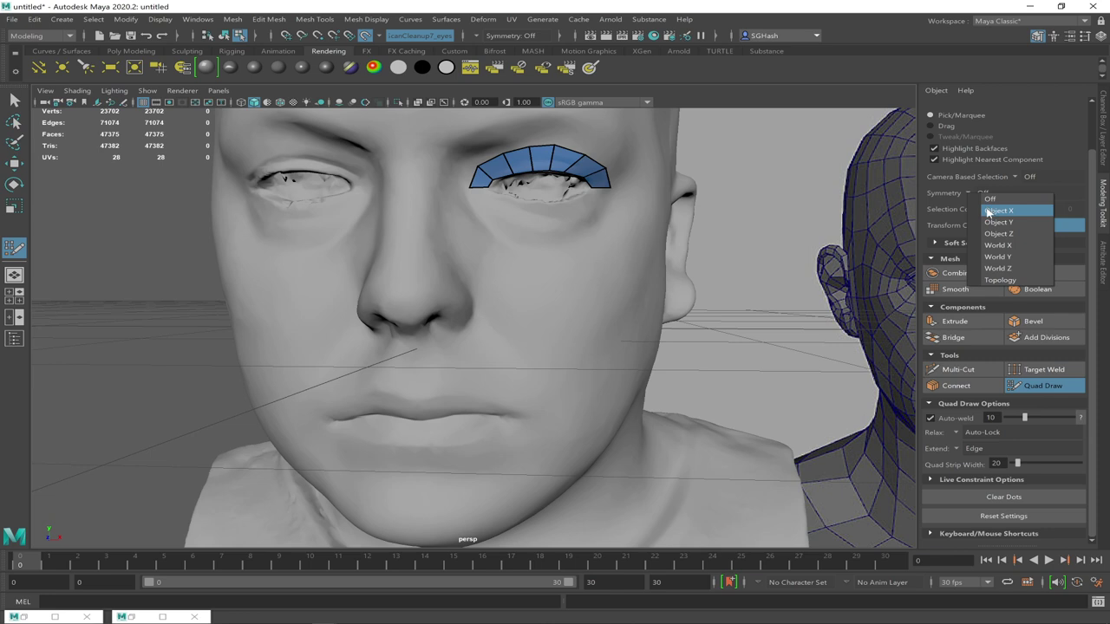
Set Quad Draw symmetry to Object X, then tumble and dolly out to view both heads
{"action": "left_click", "coordinate": [997, 211]}
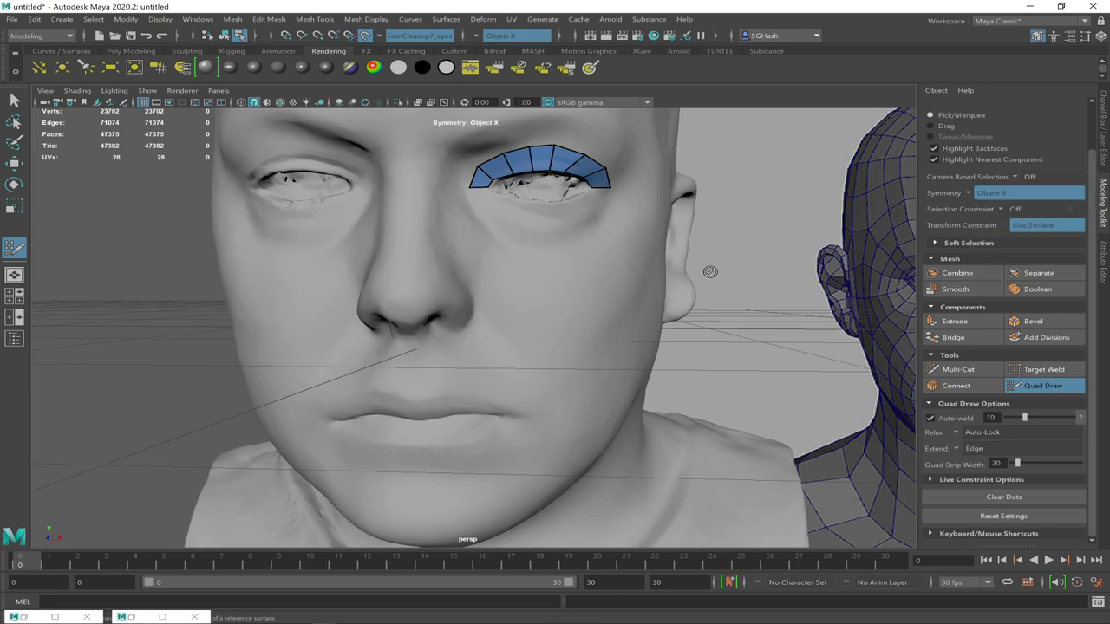
{"action": "left_click_drag", "start_coordinate": [681, 297], "coordinate": [567, 257], "text": "alt"}
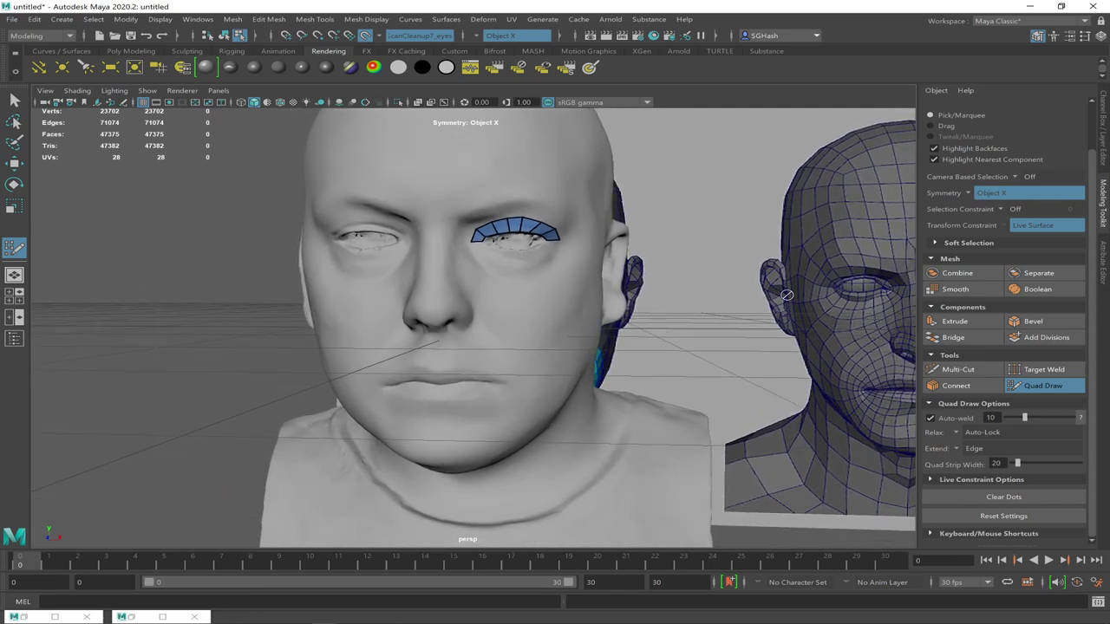
{"action": "scroll", "coordinate": [743, 286], "scroll_direction": "up", "scroll_amount": 5}
{"action": "scroll", "coordinate": [742, 286], "scroll_direction": "down", "scroll_amount": 2}
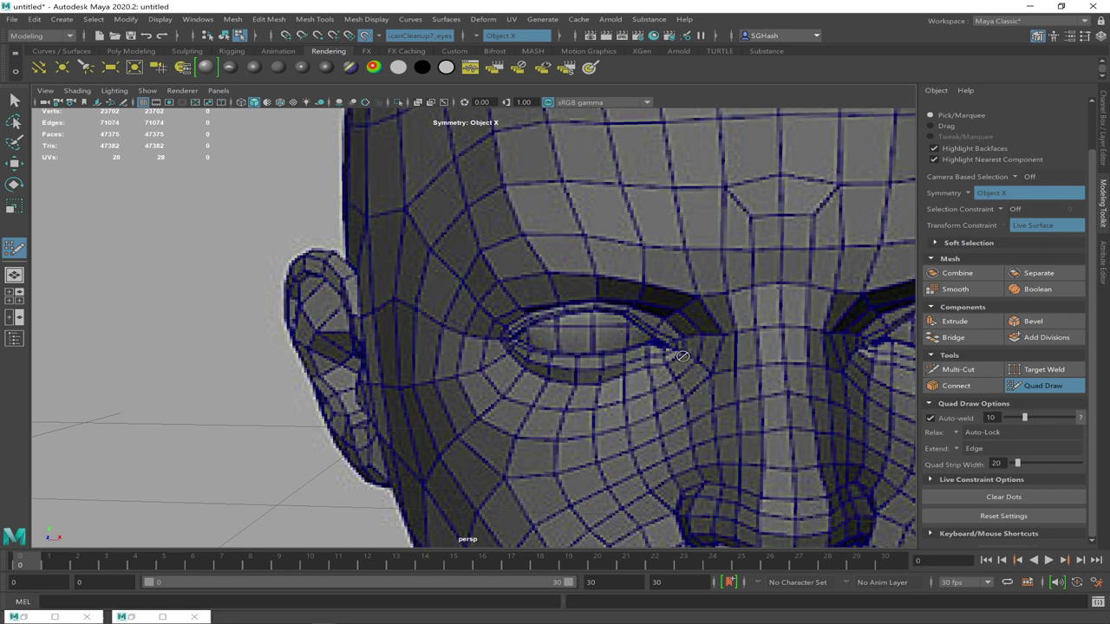
{"action": "key", "text": "alt+Tab"}
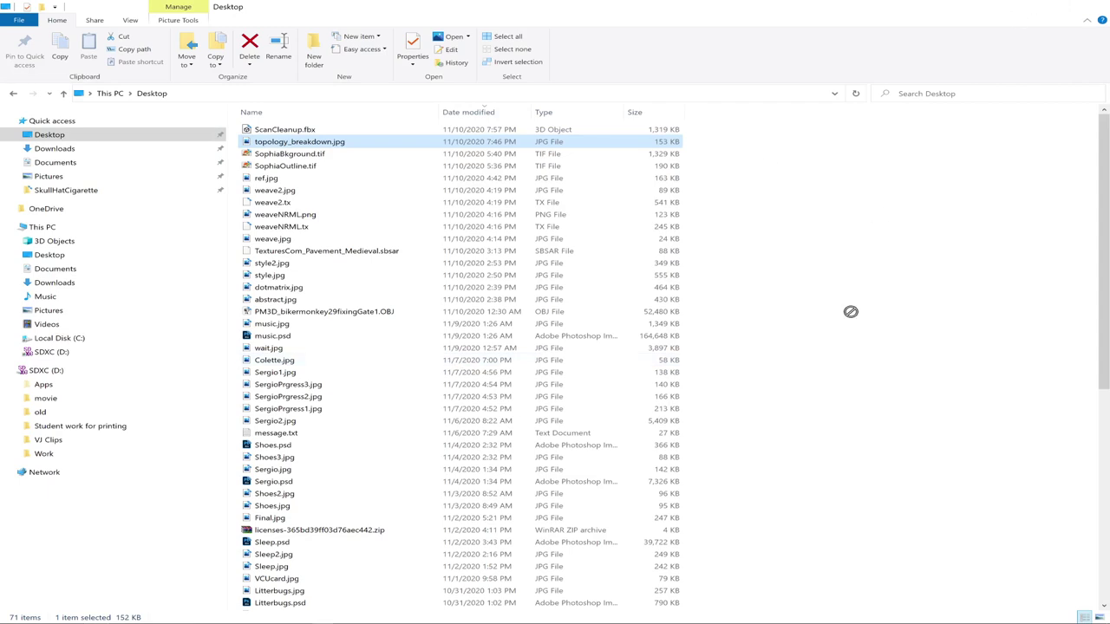
{"action": "key", "text": "alt+Tab"}
{"action": "mouse_move", "coordinate": [524, 324]}
{"action": "right_mouse_down", "text": "alt"}
{"action": "mouse_move", "coordinate": [300, 277]}
{"action": "mouse_move", "coordinate": [147, 265]}
{"action": "right_mouse_up", "text": "alt"}
{"action": "mouse_move", "coordinate": [201, 284]}
{"action": "left_mouse_down", "text": "alt"}
{"action": "mouse_move", "coordinate": [183, 321]}
{"action": "mouse_move", "coordinate": [221, 274]}
{"action": "left_mouse_up", "text": "alt"}
Frame the eyes, keep Object X symmetry, and undo three stray points placed beside the eyelid strip
{"action": "key", "text": "f"}
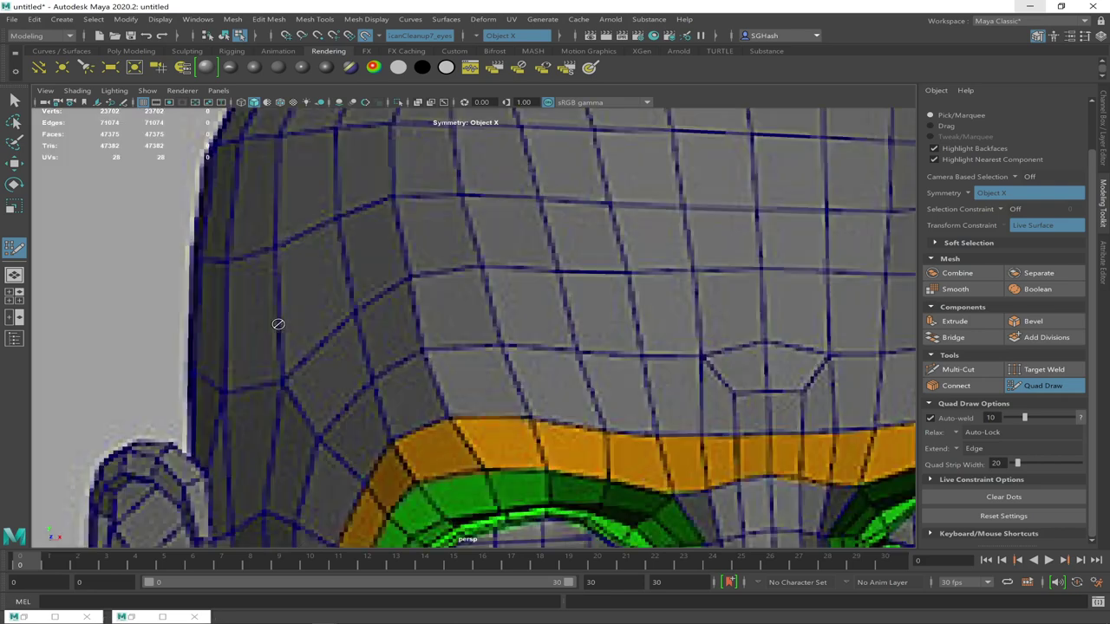
{"action": "right_click_drag", "start_coordinate": [219, 267], "coordinate": [186, 266], "text": "alt"}
{"action": "mouse_move", "coordinate": [186, 265]}
{"action": "left_mouse_down", "text": "alt"}
{"action": "mouse_move", "coordinate": [387, 321]}
{"action": "mouse_move", "coordinate": [220, 256]}
{"action": "mouse_move", "coordinate": [392, 326]}
{"action": "mouse_move", "coordinate": [367, 335]}
{"action": "mouse_move", "coordinate": [386, 346]}
{"action": "left_mouse_up", "text": "alt"}
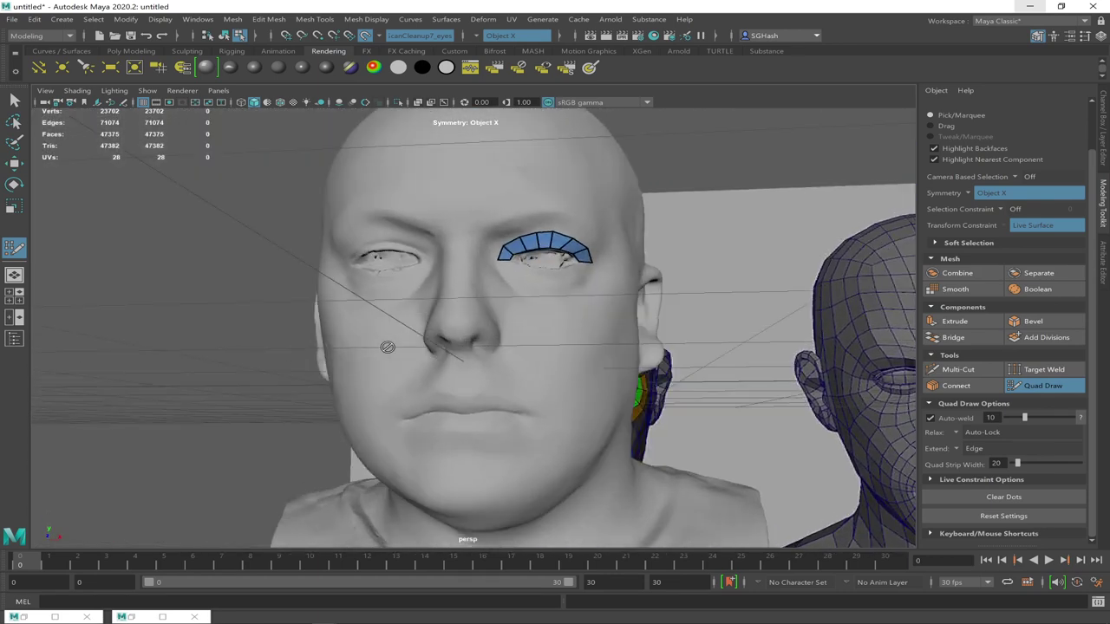
{"action": "left_click", "coordinate": [968, 194]}
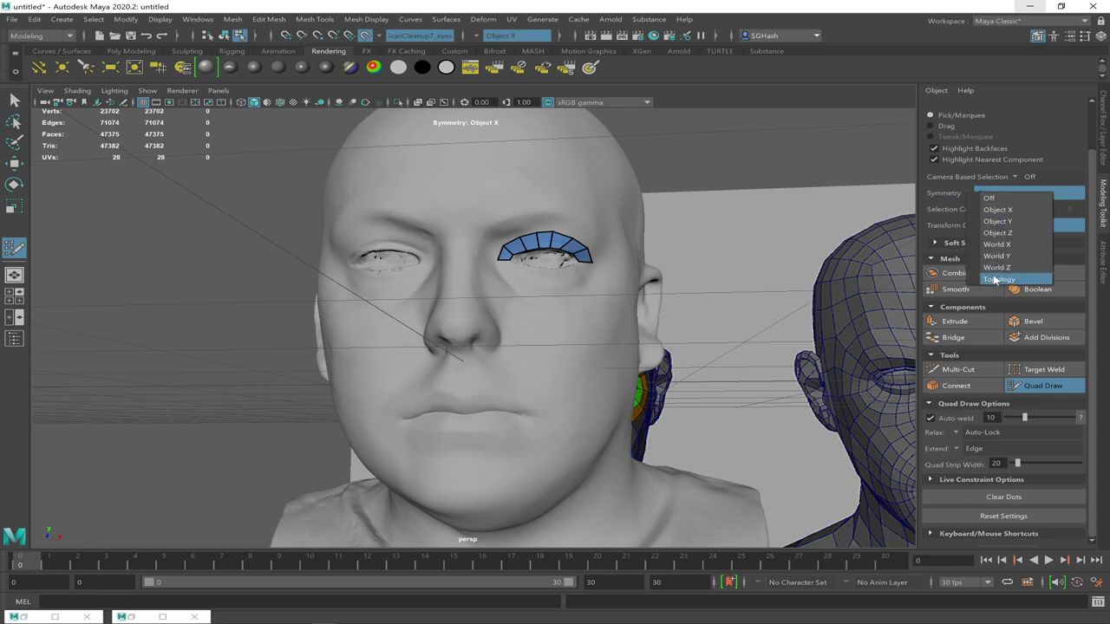
{"action": "left_click", "coordinate": [997, 209]}
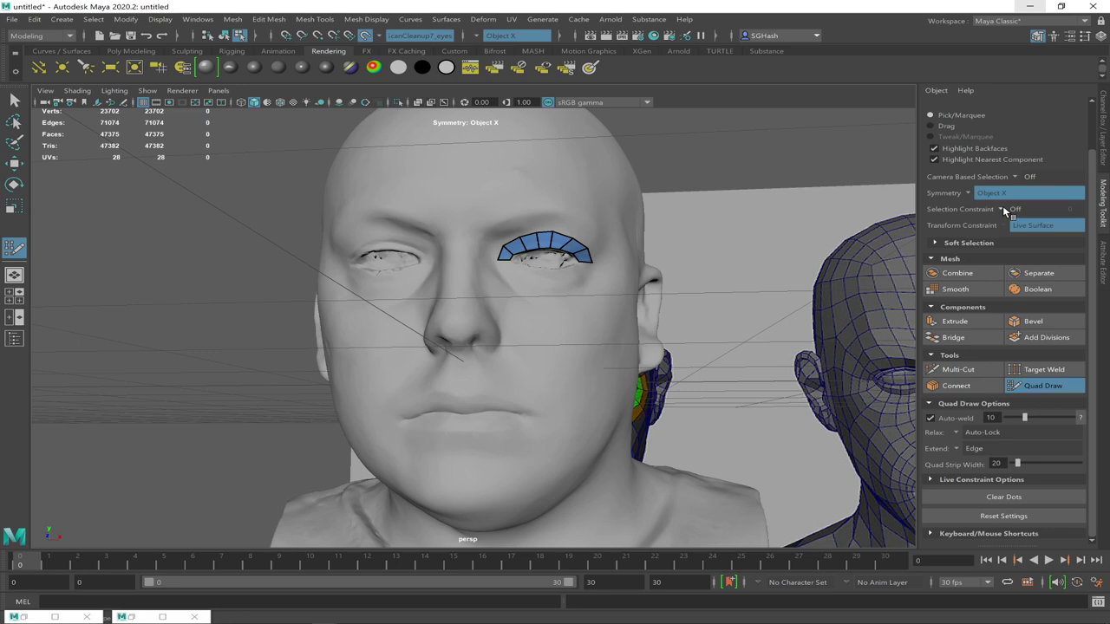
{"action": "scroll", "coordinate": [564, 297], "scroll_direction": "up", "scroll_amount": 5}
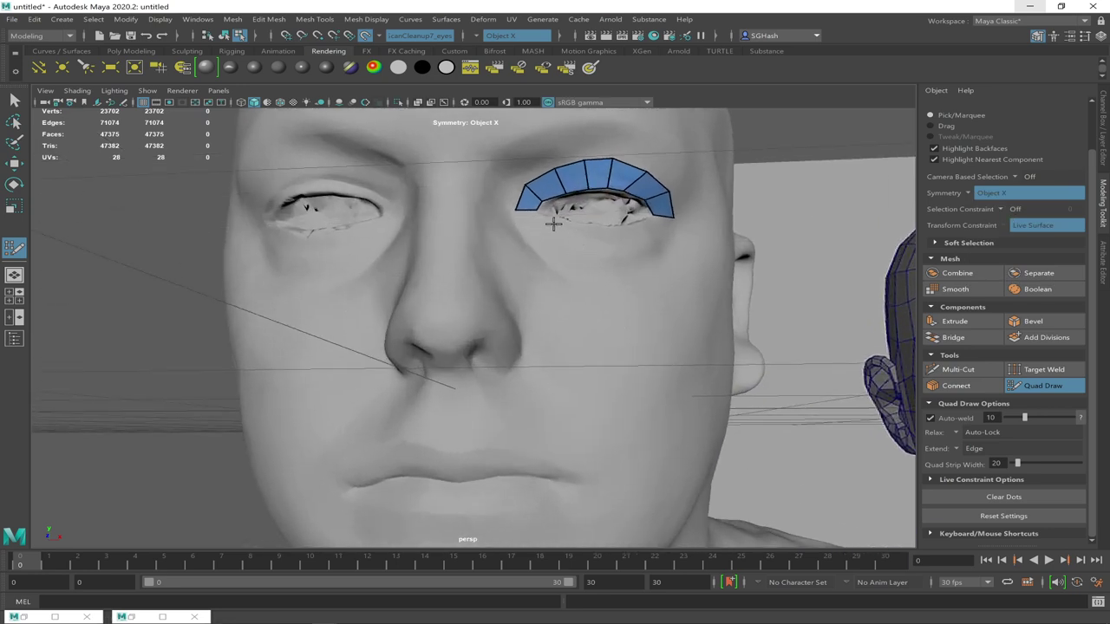
{"action": "left_click", "coordinate": [538, 215]}
{"action": "left_click", "coordinate": [557, 218]}
{"action": "left_click", "coordinate": [573, 223]}
{"action": "key", "text": "ctrl+z"}
{"action": "key", "text": "ctrl+z"}
{"action": "key", "text": "ctrl+z"}
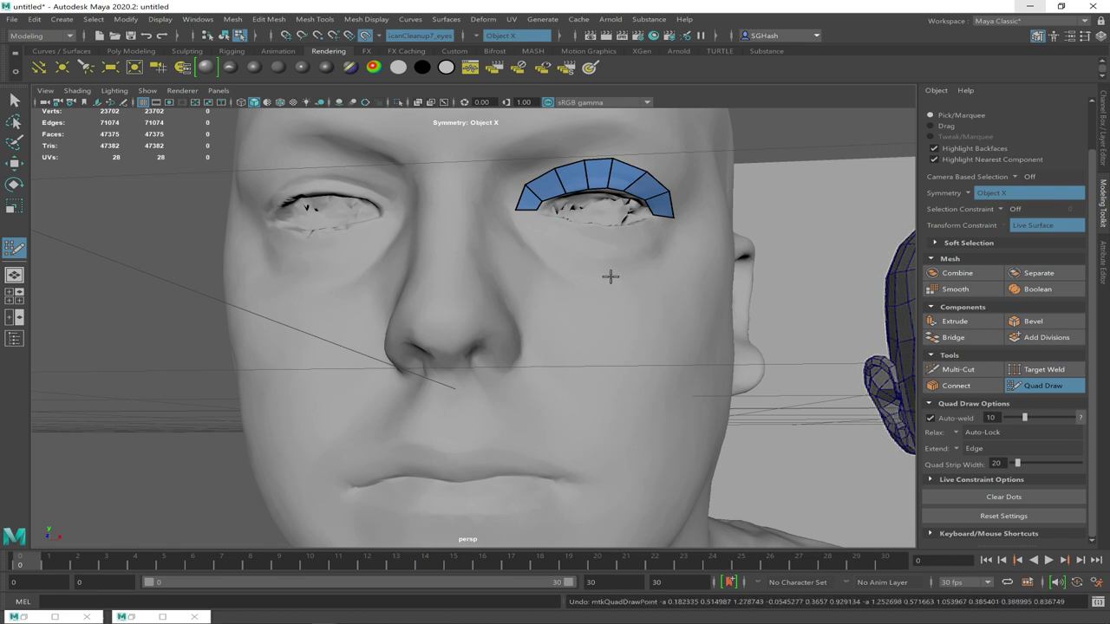
Turn symmetry off, resume Quad Draw, and place a point at the lower eyelid corner
{"action": "left_click", "coordinate": [971, 192]}
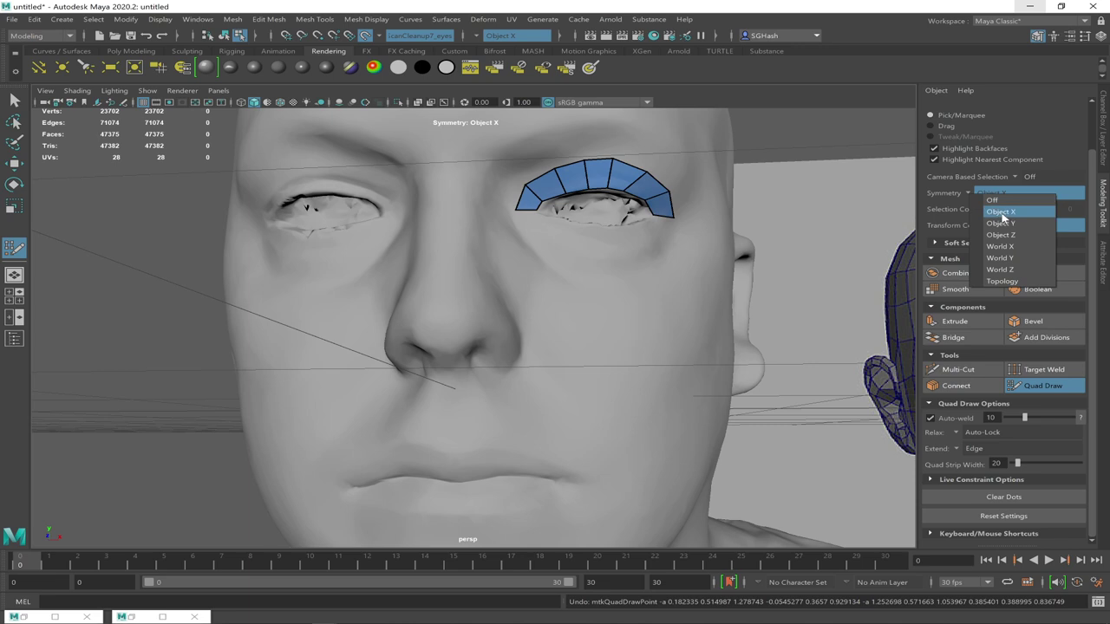
{"action": "left_click", "coordinate": [1001, 281]}
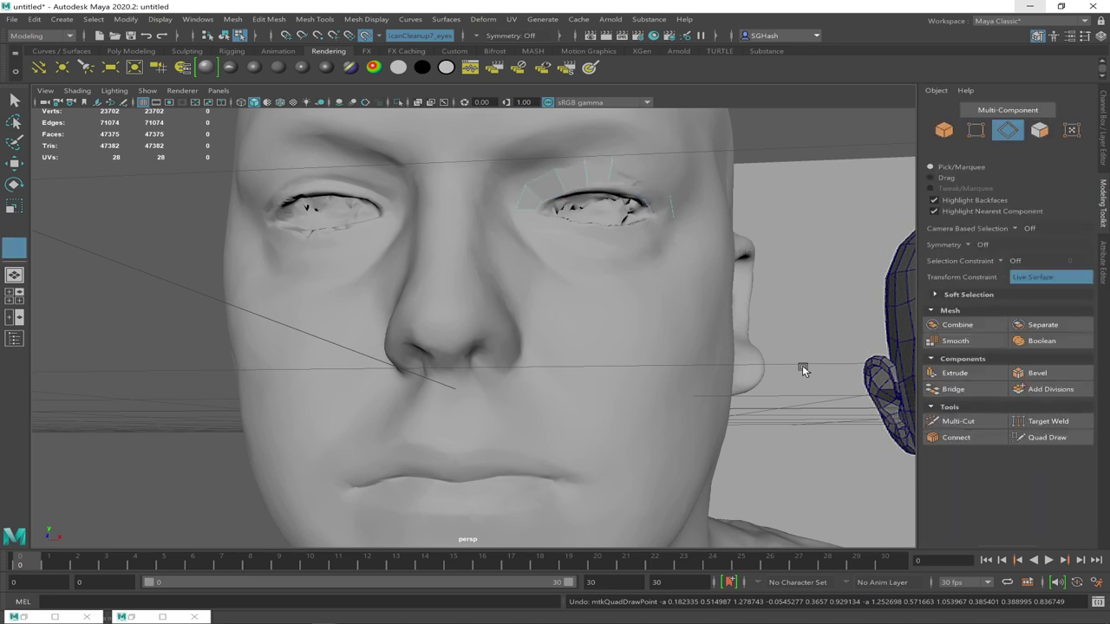
{"action": "left_click", "coordinate": [1046, 437]}
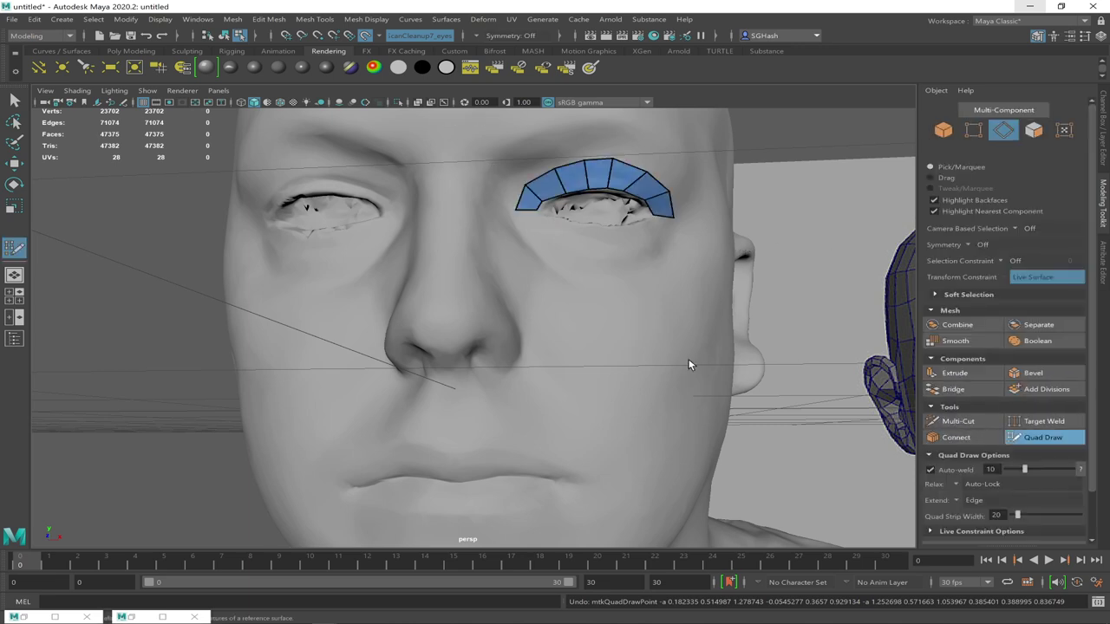
{"action": "left_click", "coordinate": [965, 243]}
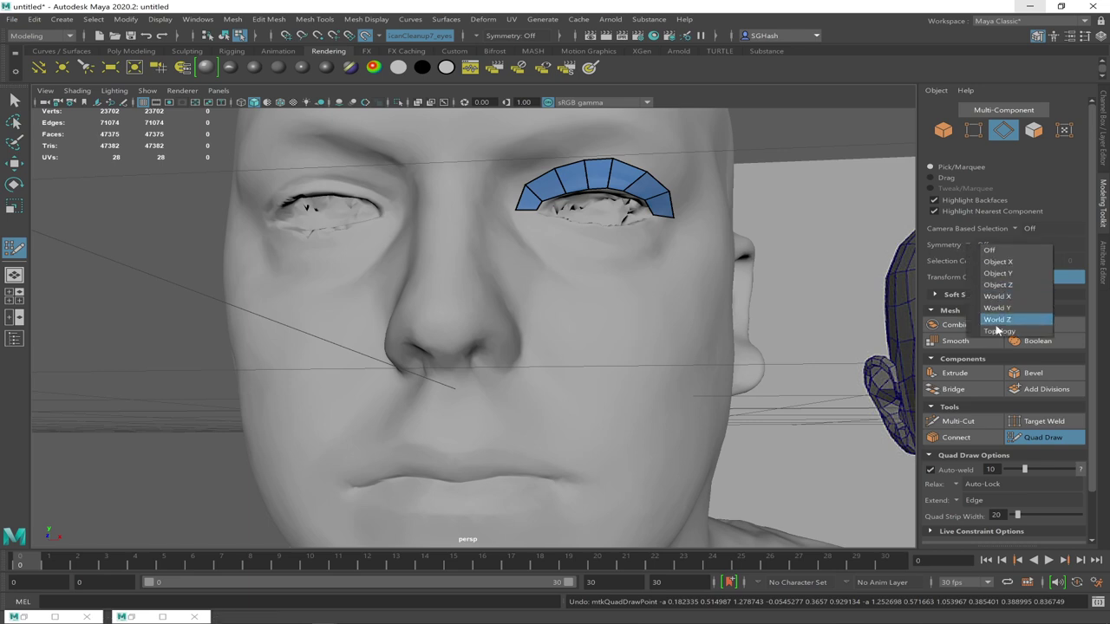
{"action": "left_click", "coordinate": [1001, 334]}
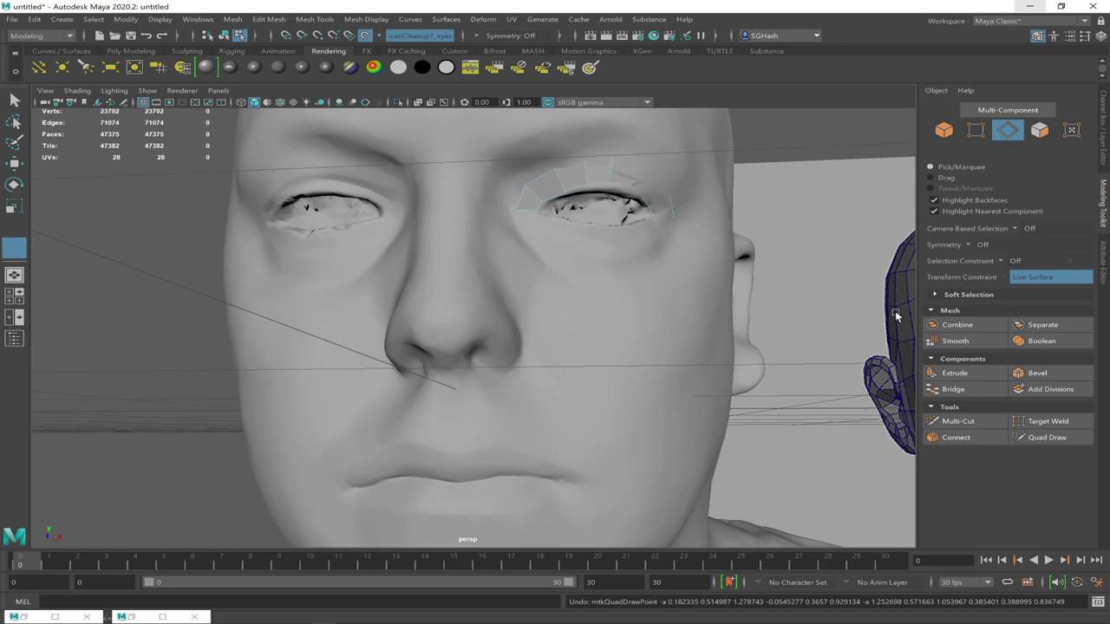
{"action": "left_click", "coordinate": [969, 246]}
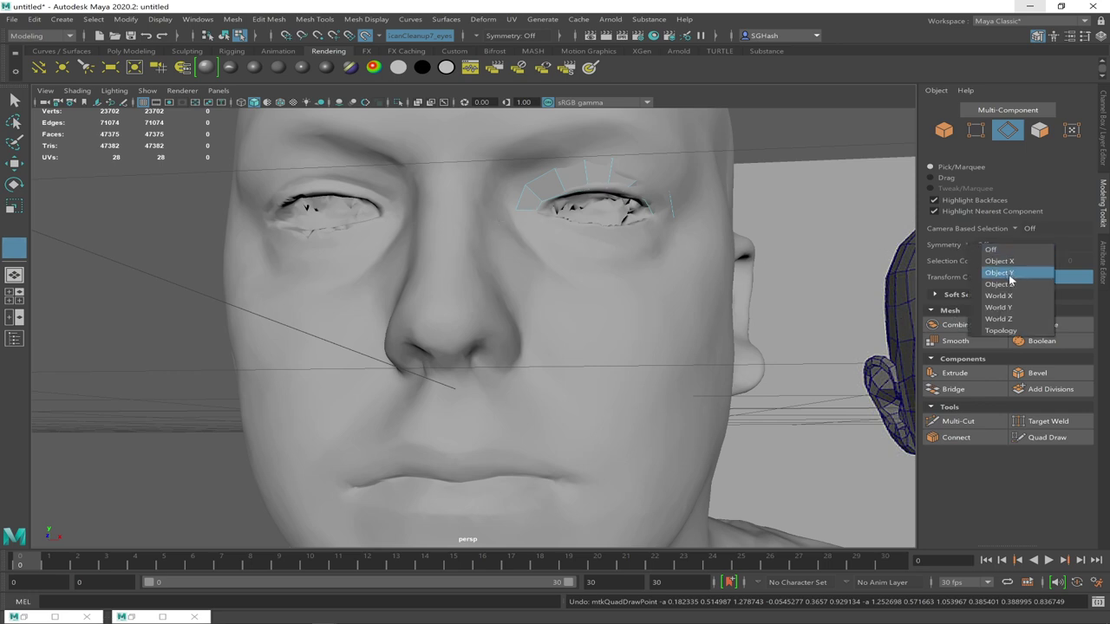
{"action": "left_click", "coordinate": [993, 248]}
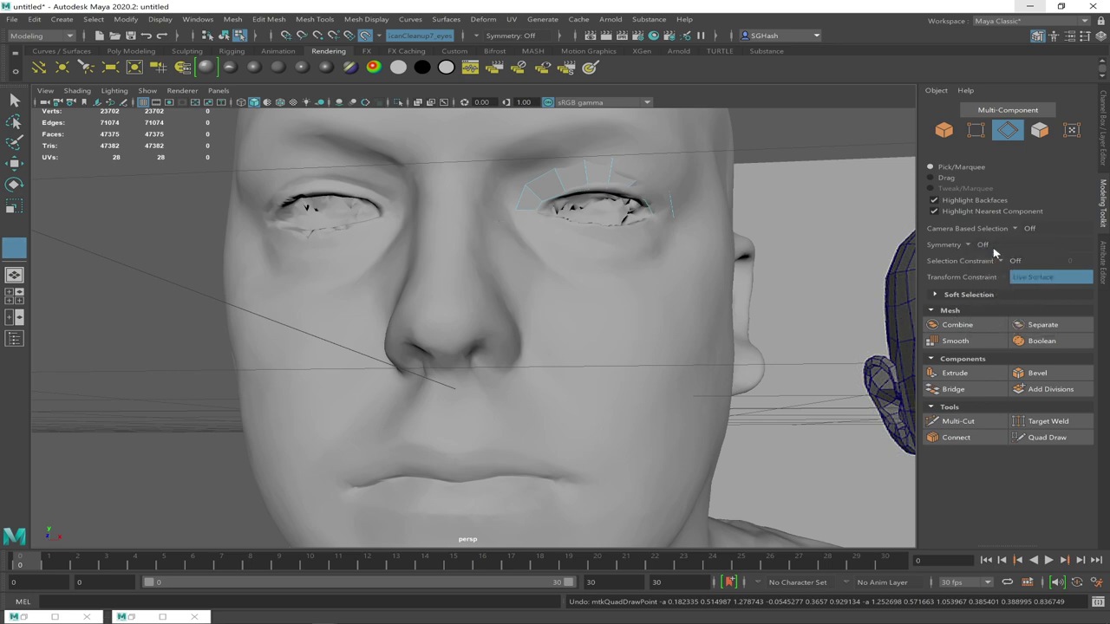
{"action": "left_click", "coordinate": [1047, 438]}
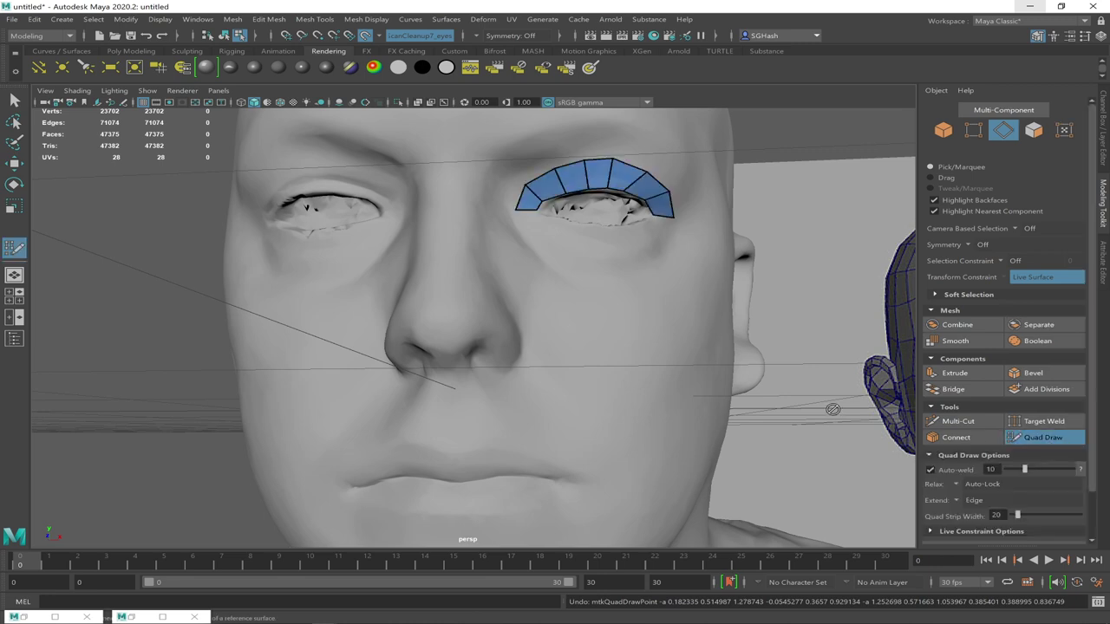
{"action": "left_click", "coordinate": [539, 217]}
Place five guide dots along the lower eyelid
{"action": "left_click", "coordinate": [561, 221]}
{"action": "left_click", "coordinate": [581, 224]}
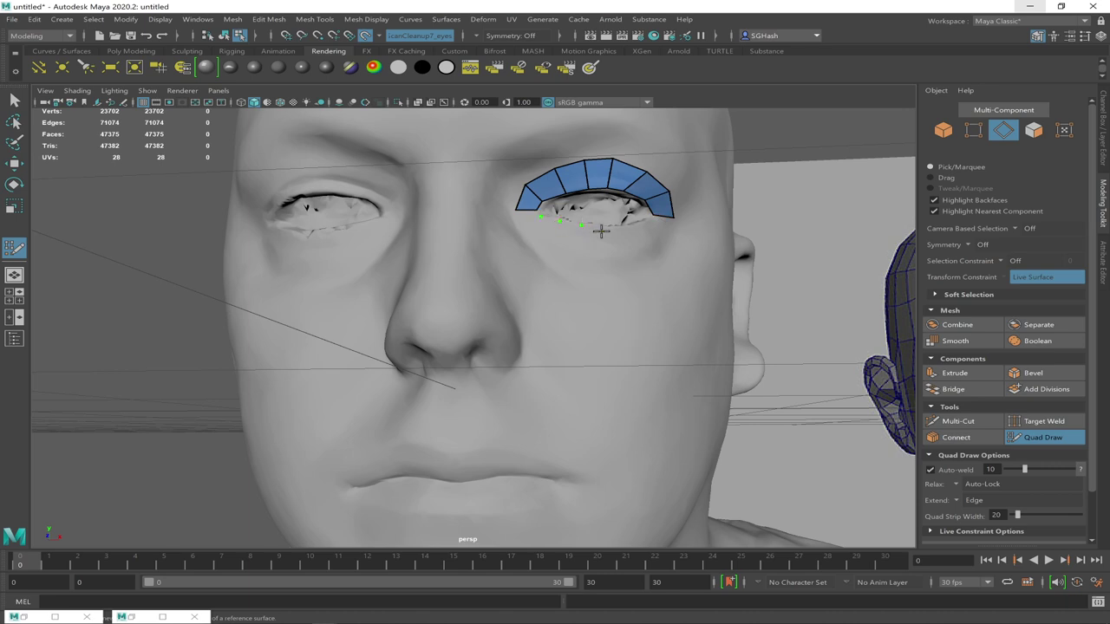
{"action": "left_click", "coordinate": [602, 227]}
{"action": "left_click", "coordinate": [624, 229]}
{"action": "left_click", "coordinate": [638, 225]}
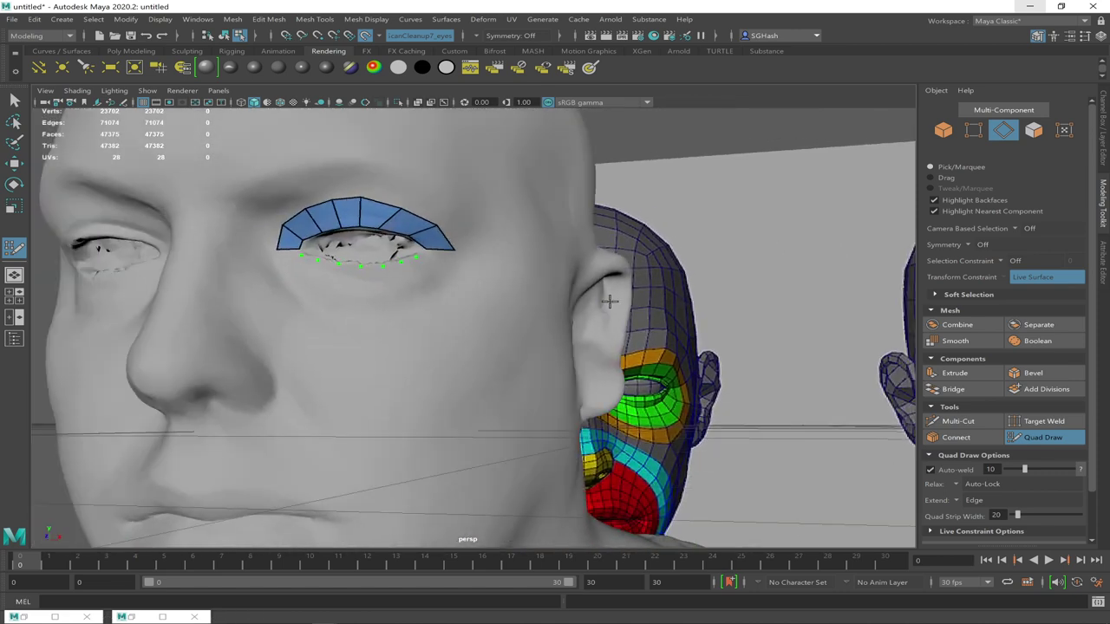
{"action": "left_click_drag", "start_coordinate": [608, 301], "coordinate": [611, 301], "text": "alt"}
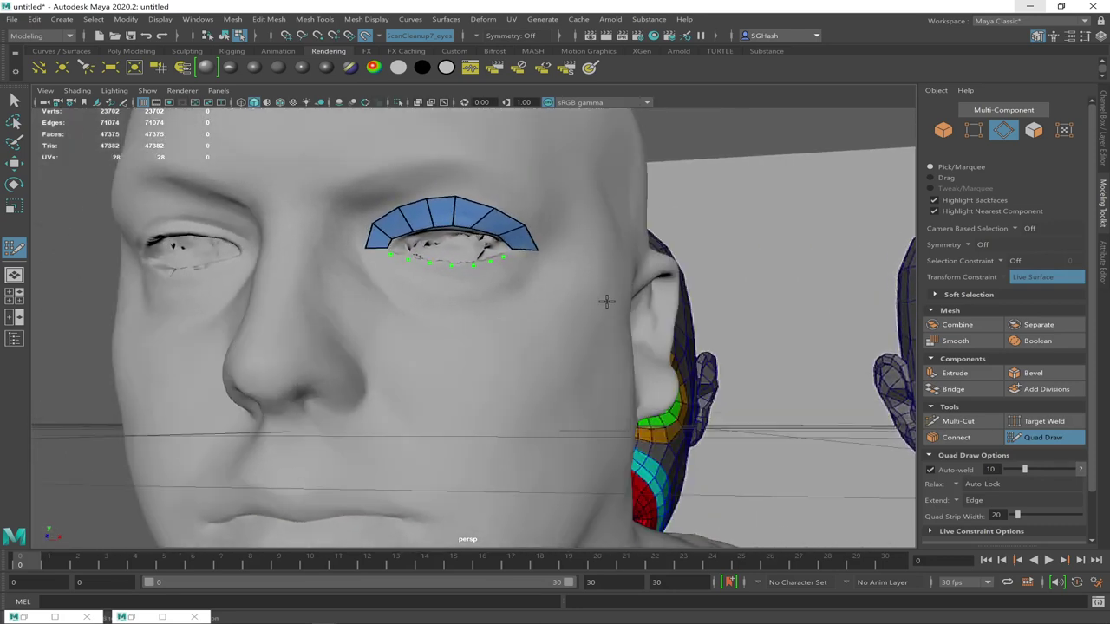
{"action": "left_click_drag", "start_coordinate": [401, 284], "coordinate": [442, 294], "text": "alt"}
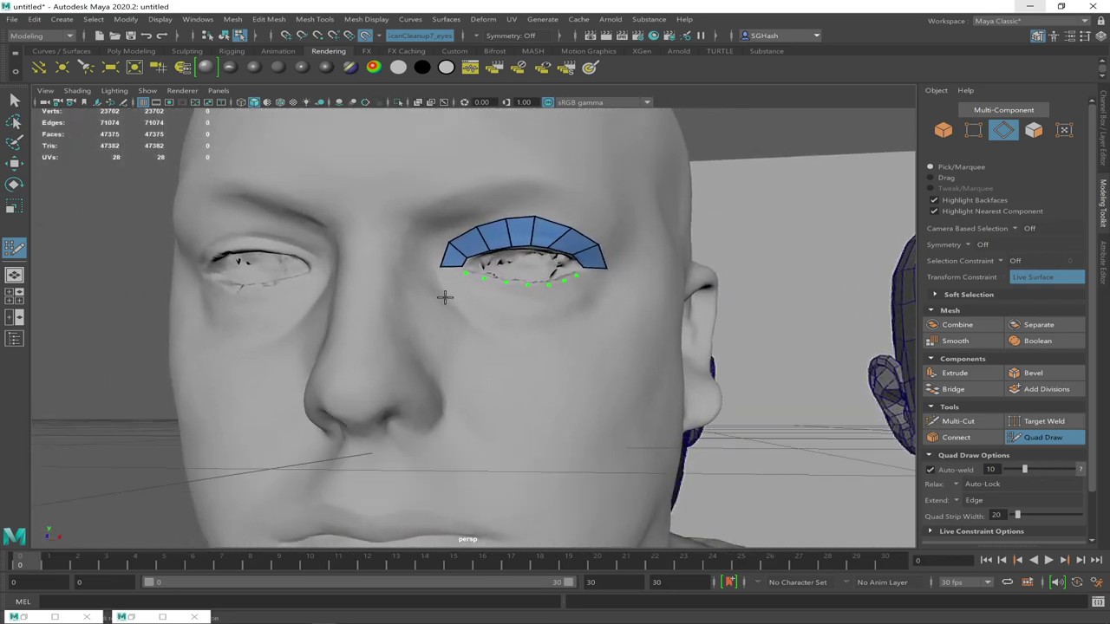
Add a row of outer dots below the eye and one at its outer side
{"action": "left_click", "coordinate": [448, 281]}
{"action": "left_click", "coordinate": [475, 294]}
{"action": "left_click", "coordinate": [503, 301]}
{"action": "left_click", "coordinate": [531, 302]}
{"action": "left_click", "coordinate": [552, 301]}
{"action": "left_click", "coordinate": [593, 285]}
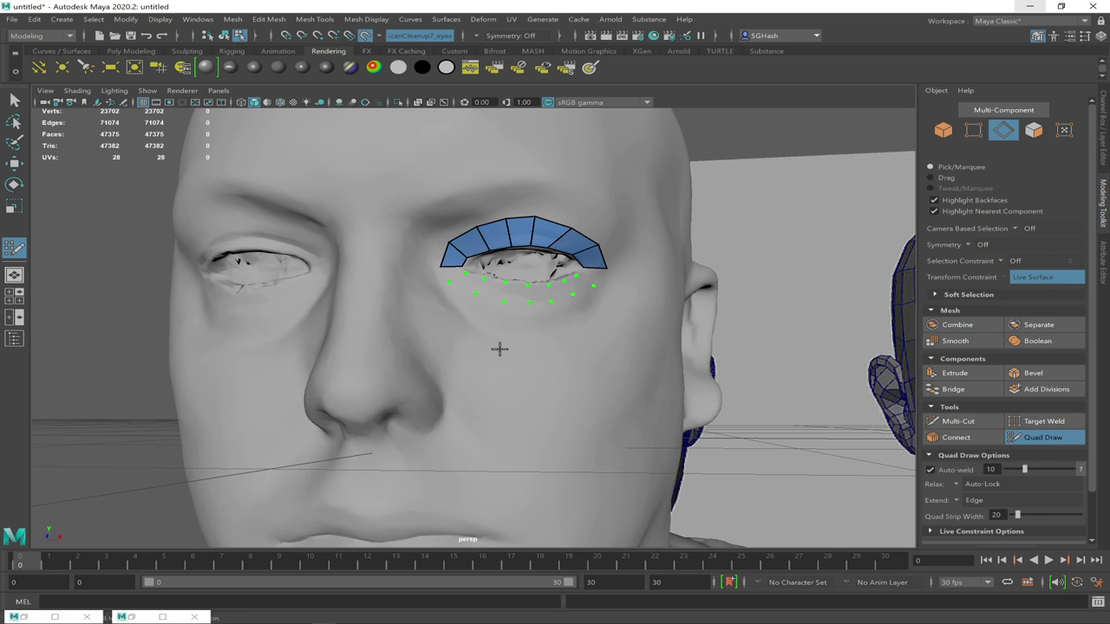
Fill quads along the lower lid from the inner corner until the loop closes at the outer corner
{"action": "left_click", "coordinate": [449, 277], "text": "shift"}
{"action": "left_click", "coordinate": [472, 286], "text": "shift"}
{"action": "left_click", "coordinate": [503, 294], "text": "shift"}
{"action": "left_click", "coordinate": [523, 295], "text": "shift"}
{"action": "left_click", "coordinate": [538, 295], "text": "shift"}
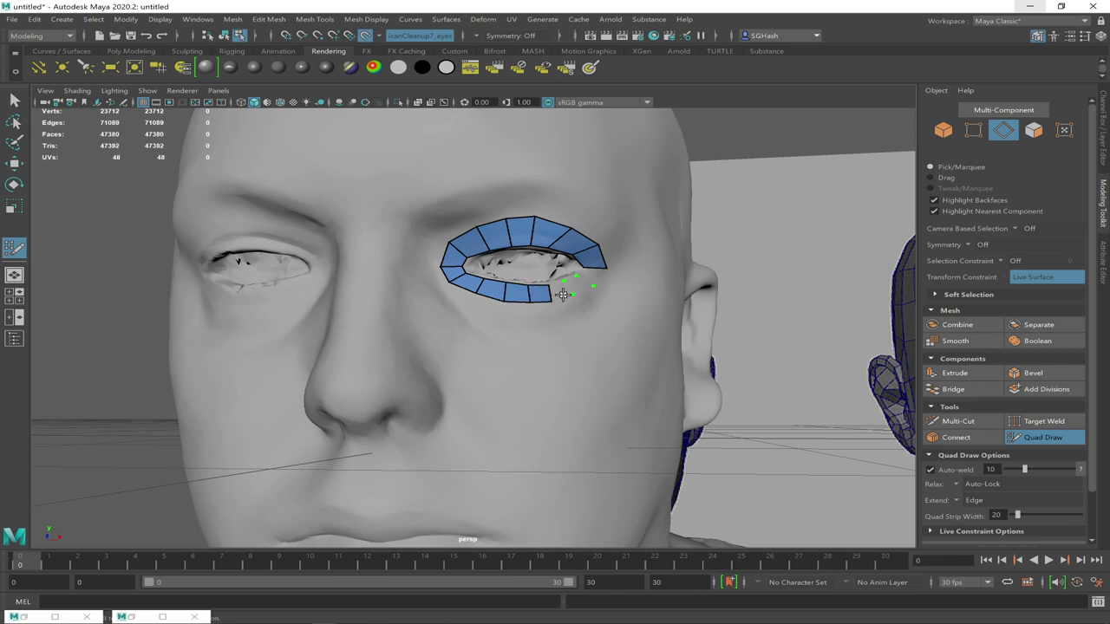
{"action": "left_click", "coordinate": [562, 291], "text": "shift"}
{"action": "left_click", "coordinate": [578, 282], "text": "shift"}
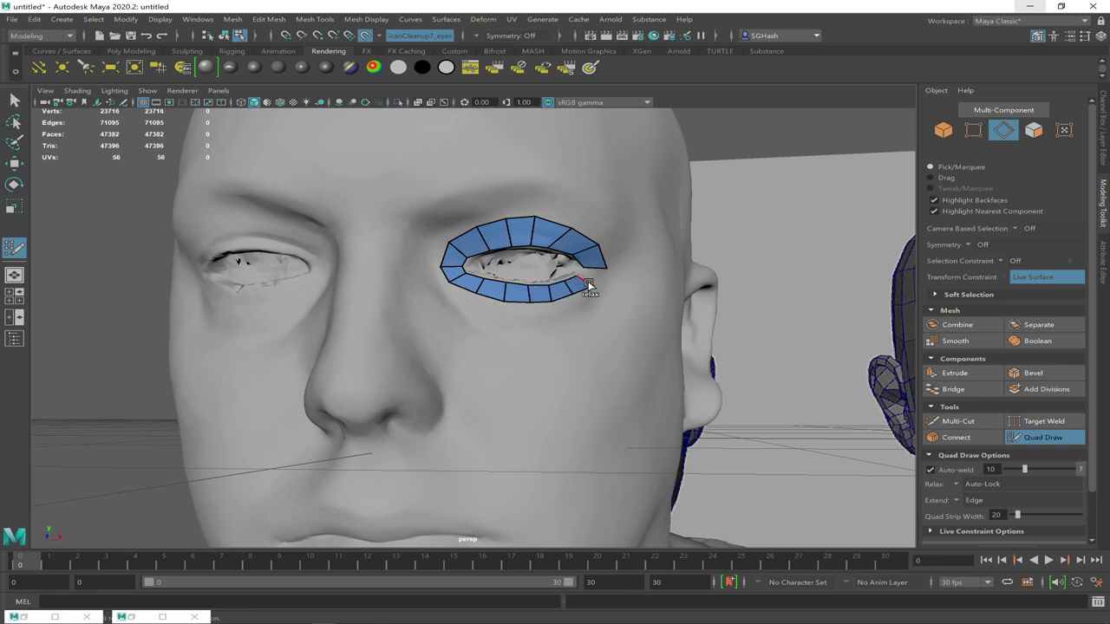
{"action": "left_click", "coordinate": [594, 277], "text": "shift"}
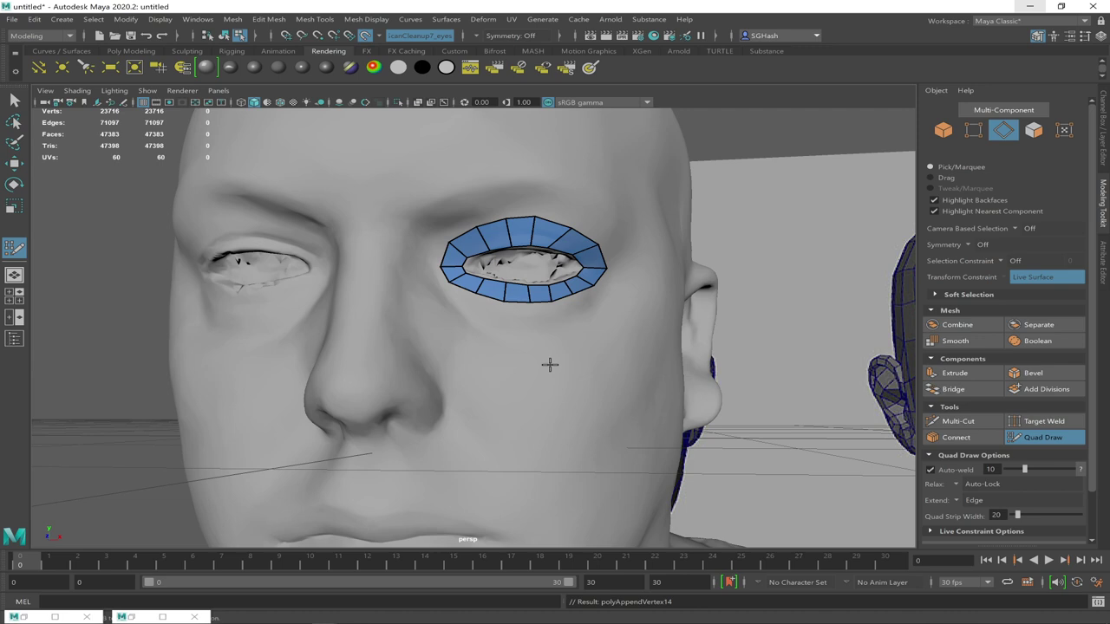
{"action": "left_click_drag", "start_coordinate": [520, 344], "coordinate": [465, 334], "text": "alt"}
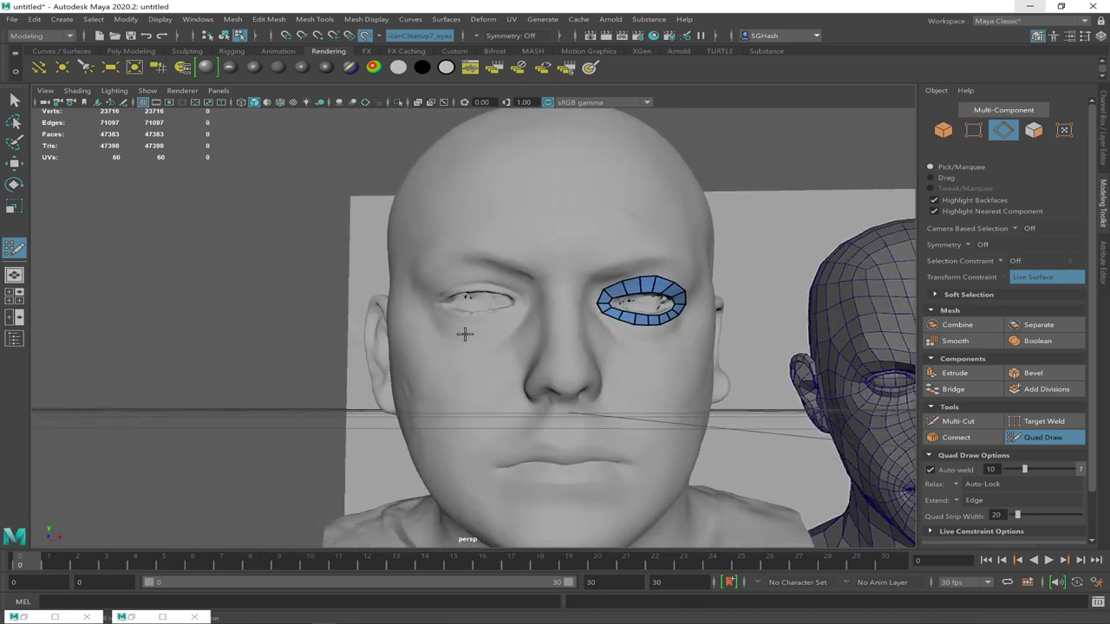
Build the first quad from four dots at the left-hand eye's inner corner, then exit Quad Draw
{"action": "scroll", "coordinate": [503, 349], "scroll_direction": "up", "scroll_amount": 3}
{"action": "middle_click_drag", "start_coordinate": [508, 352], "coordinate": [495, 347], "text": "alt"}
{"action": "scroll", "coordinate": [495, 349], "scroll_direction": "up", "scroll_amount": 2}
{"action": "left_click_drag", "start_coordinate": [495, 349], "coordinate": [492, 349], "text": "alt"}
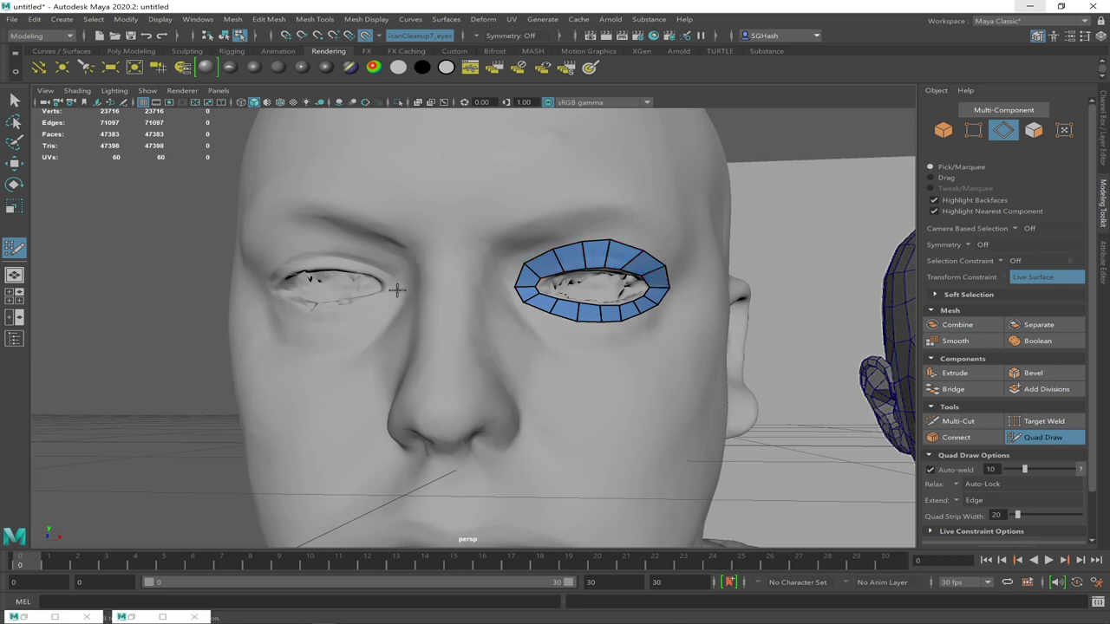
{"action": "scroll", "coordinate": [404, 290], "scroll_direction": "up", "scroll_amount": 5}
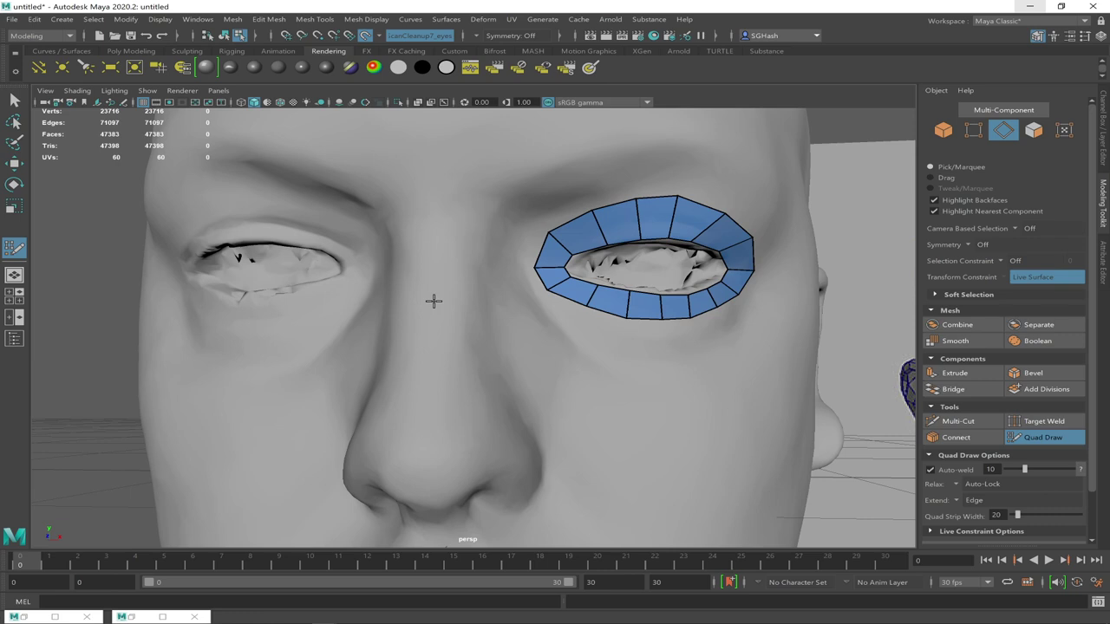
{"action": "left_click_drag", "start_coordinate": [351, 276], "coordinate": [352, 275], "text": "alt"}
{"action": "left_click", "coordinate": [325, 270]}
{"action": "left_click", "coordinate": [353, 269]}
{"action": "left_click", "coordinate": [318, 257]}
{"action": "left_click", "coordinate": [348, 248]}
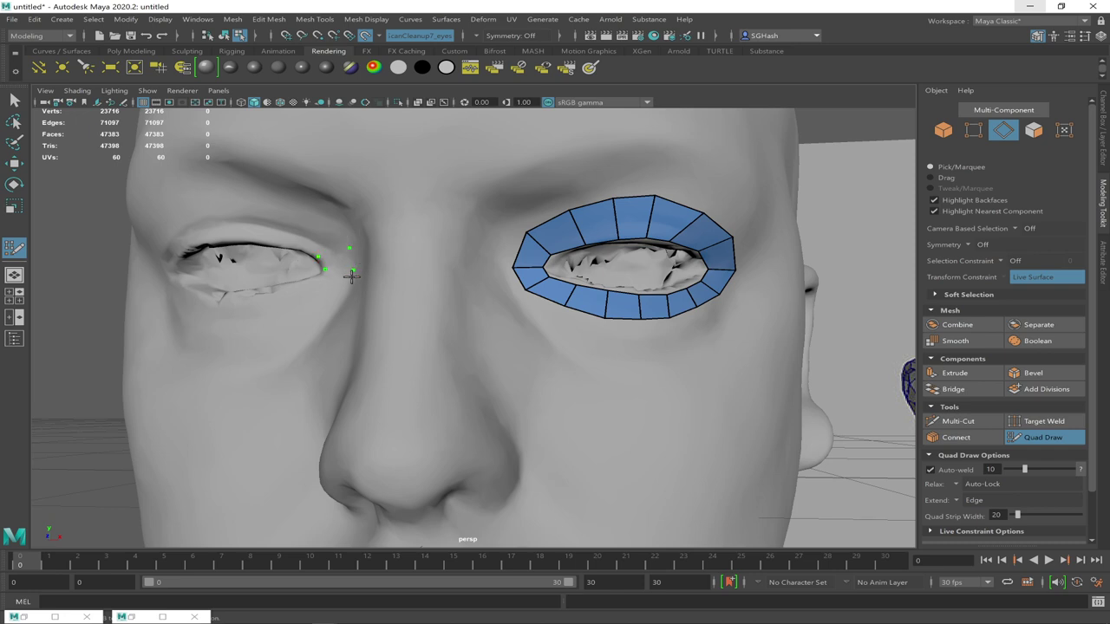
{"action": "left_click", "coordinate": [334, 282], "text": "shift"}
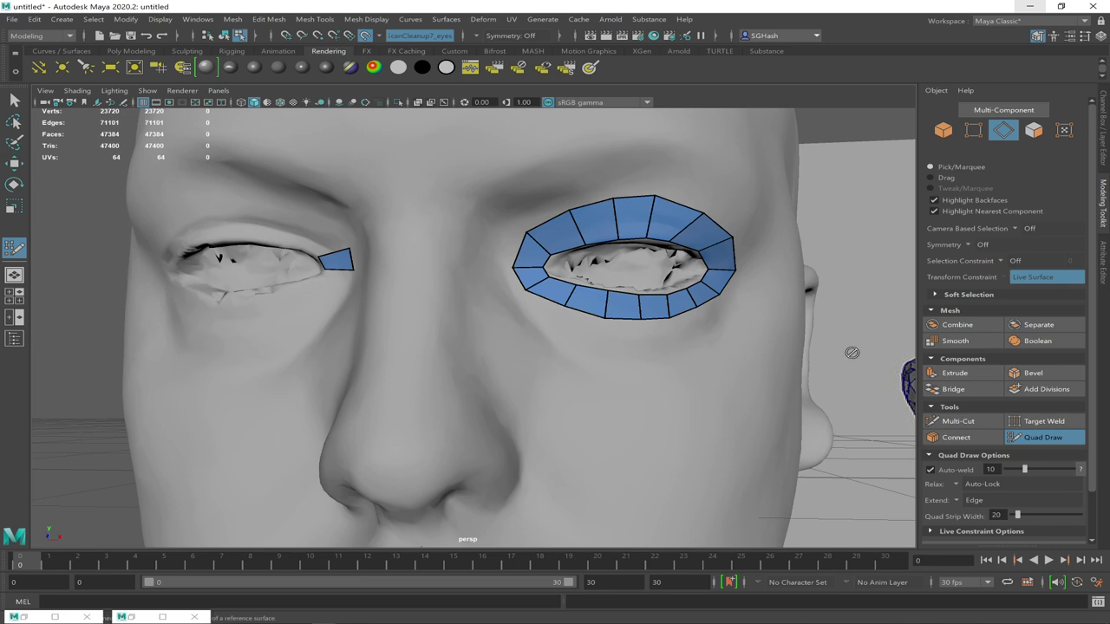
{"action": "left_click", "coordinate": [1067, 443]}
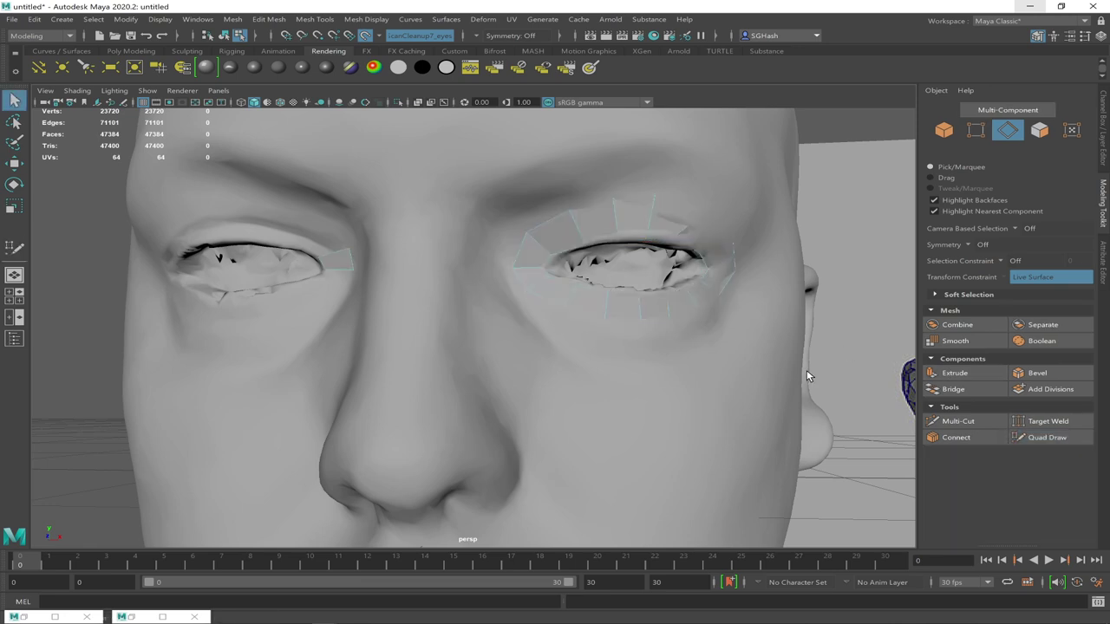
Extrude the corner quad's edge and pull the new faces toward the upper eyelid
{"action": "left_click", "coordinate": [332, 256]}
{"action": "left_click", "coordinate": [977, 374]}
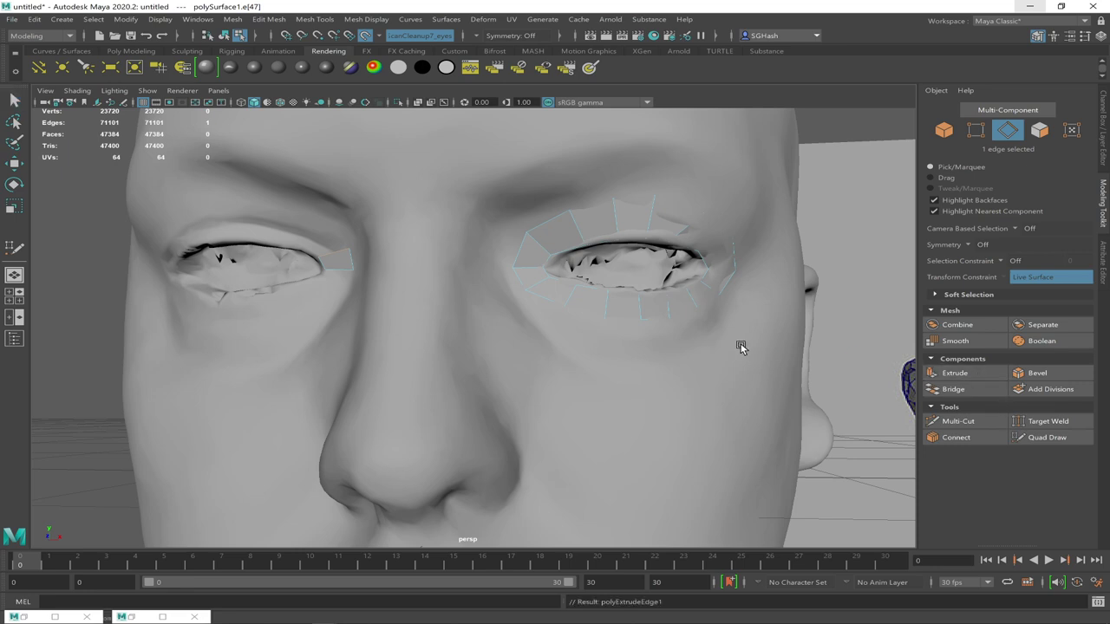
{"action": "mouse_move", "coordinate": [327, 249]}
{"action": "left_mouse_down"}
{"action": "mouse_move", "coordinate": [316, 230]}
{"action": "mouse_move", "coordinate": [316, 251]}
{"action": "left_mouse_up"}
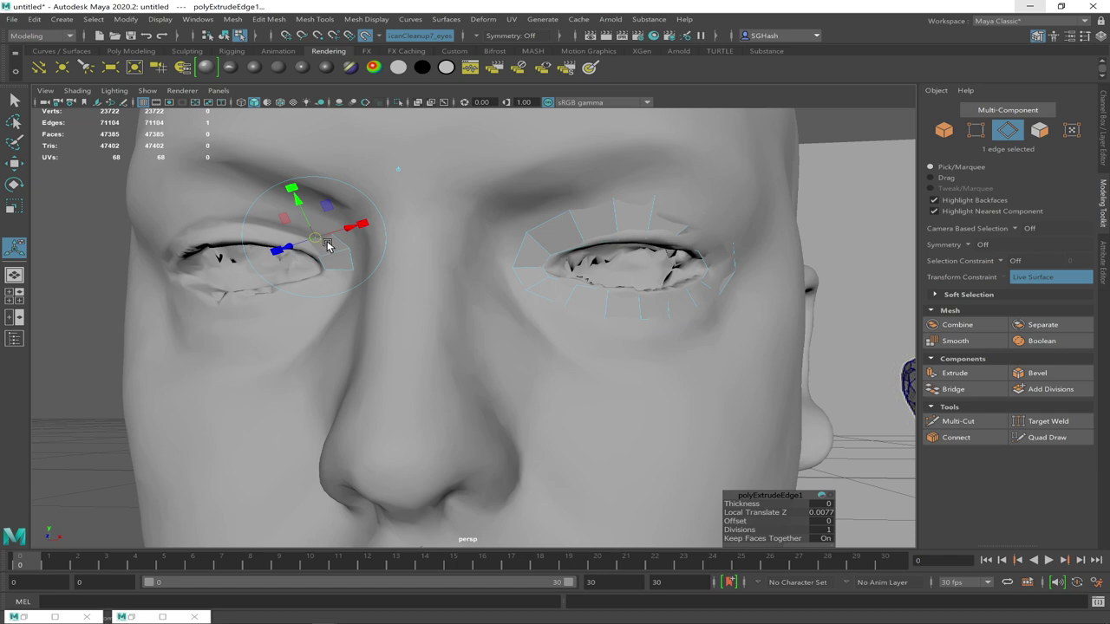
{"action": "mouse_move", "coordinate": [326, 245]}
{"action": "left_mouse_down", "text": "alt"}
{"action": "mouse_move", "coordinate": [416, 245]}
{"action": "mouse_move", "coordinate": [260, 247]}
{"action": "mouse_move", "coordinate": [329, 246]}
{"action": "left_mouse_up", "text": "alt"}
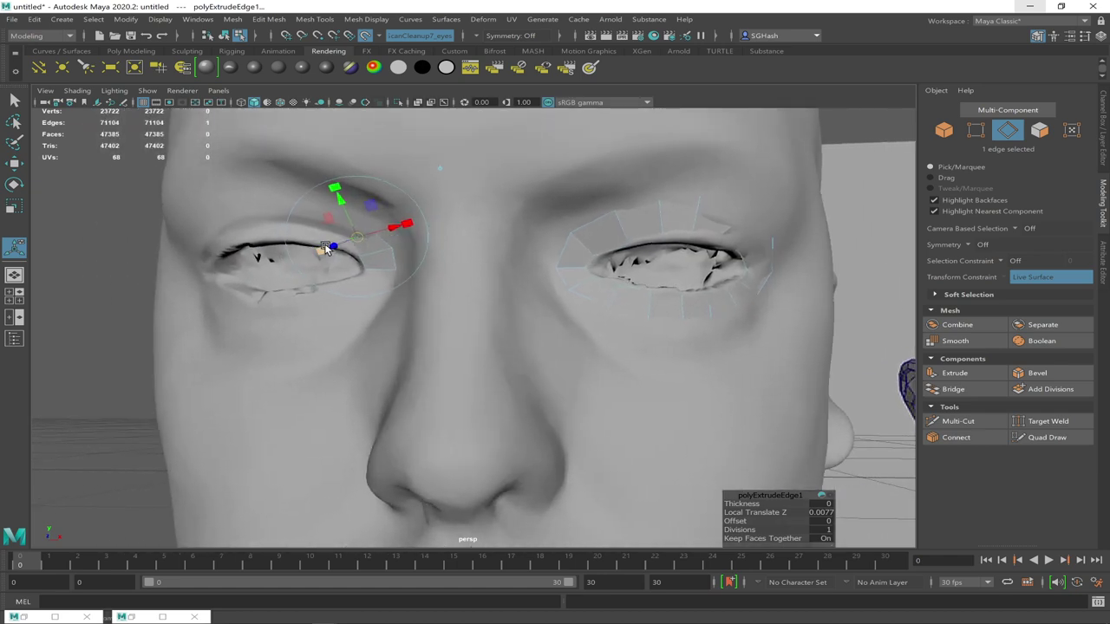
{"action": "key", "text": "q"}
Slide the strip's vertices, including end vertex vtx[35], tight against the lid corner
{"action": "key", "text": "F9"}
{"action": "left_click", "coordinate": [371, 242]}
{"action": "key", "text": "w"}
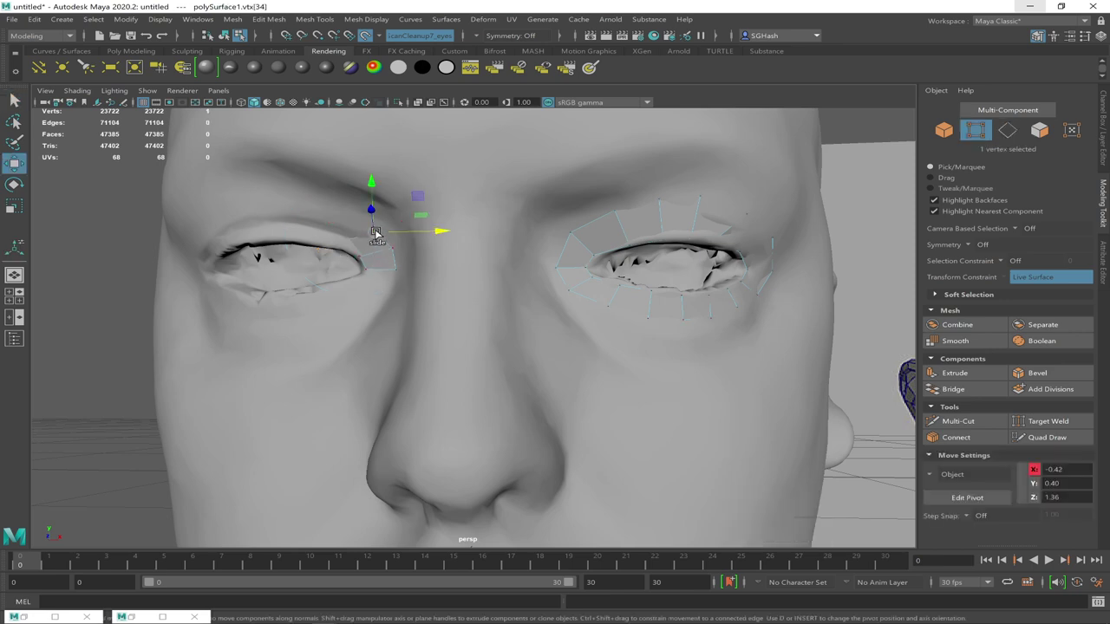
{"action": "left_click_drag", "start_coordinate": [379, 240], "coordinate": [371, 230], "text": "ctrl+shift"}
{"action": "left_click", "coordinate": [370, 230]}
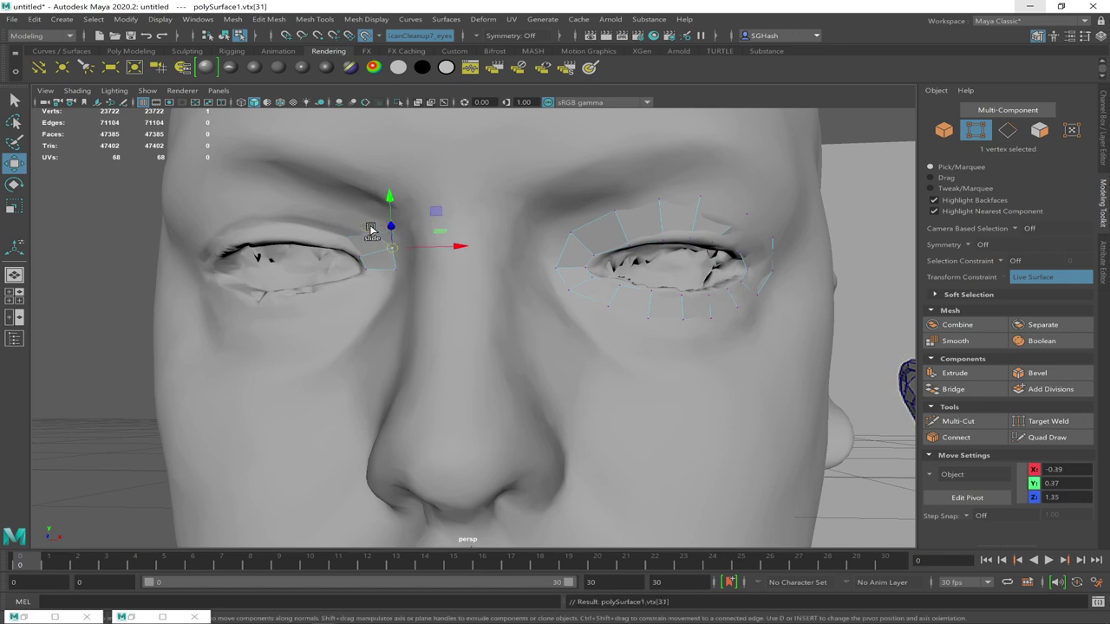
{"action": "left_click", "coordinate": [362, 259]}
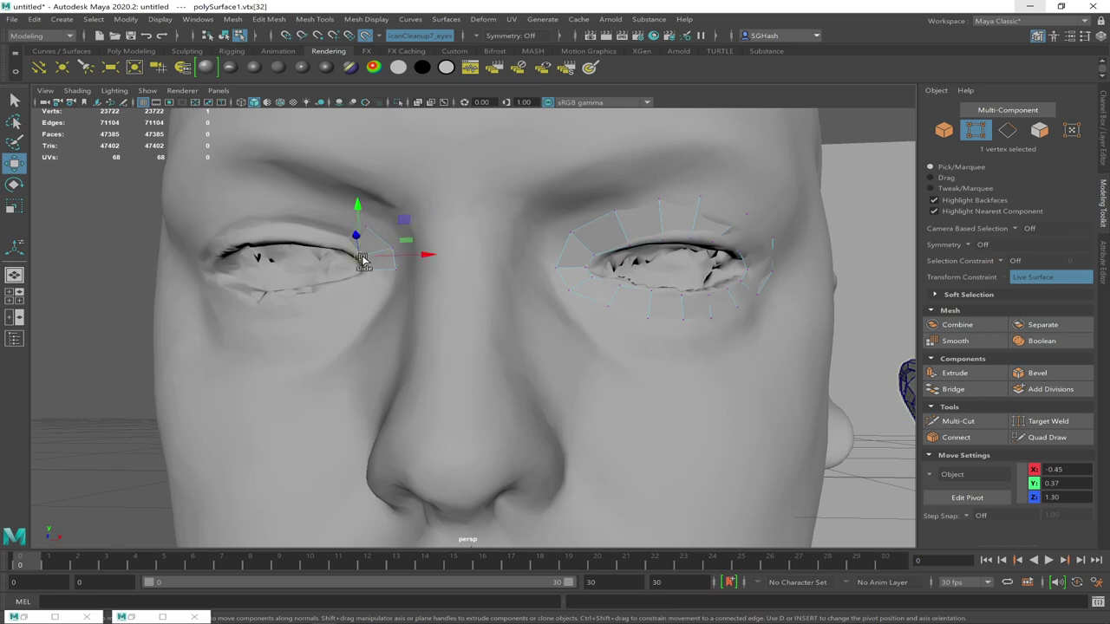
{"action": "left_click_drag", "start_coordinate": [363, 260], "coordinate": [360, 259]}
{"action": "left_click", "coordinate": [341, 242]}
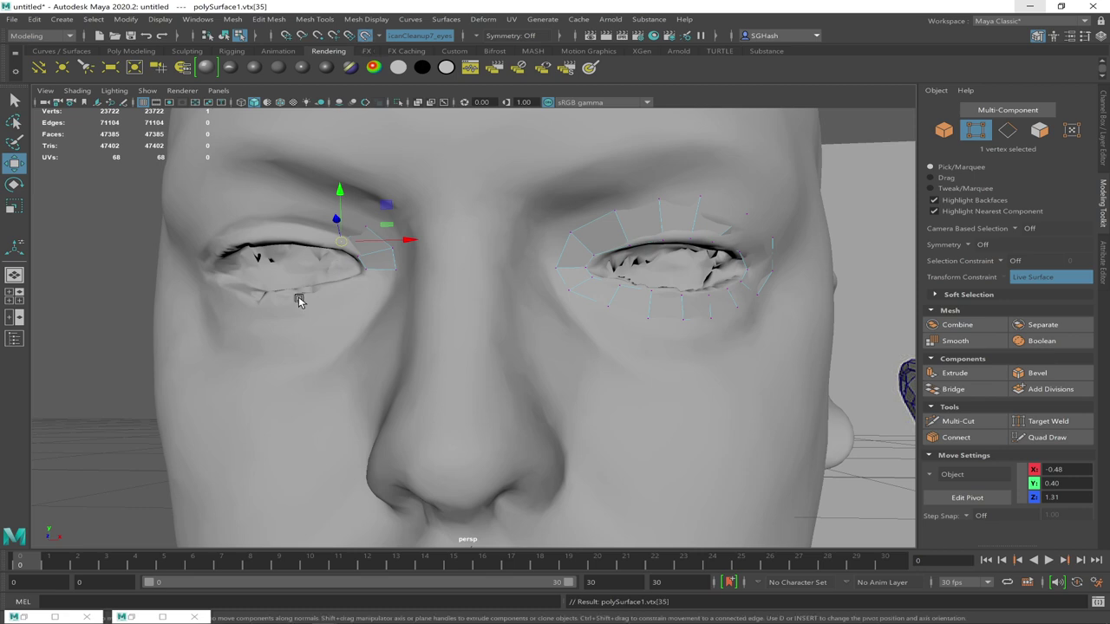
{"action": "left_click_drag", "start_coordinate": [343, 245], "coordinate": [342, 247]}
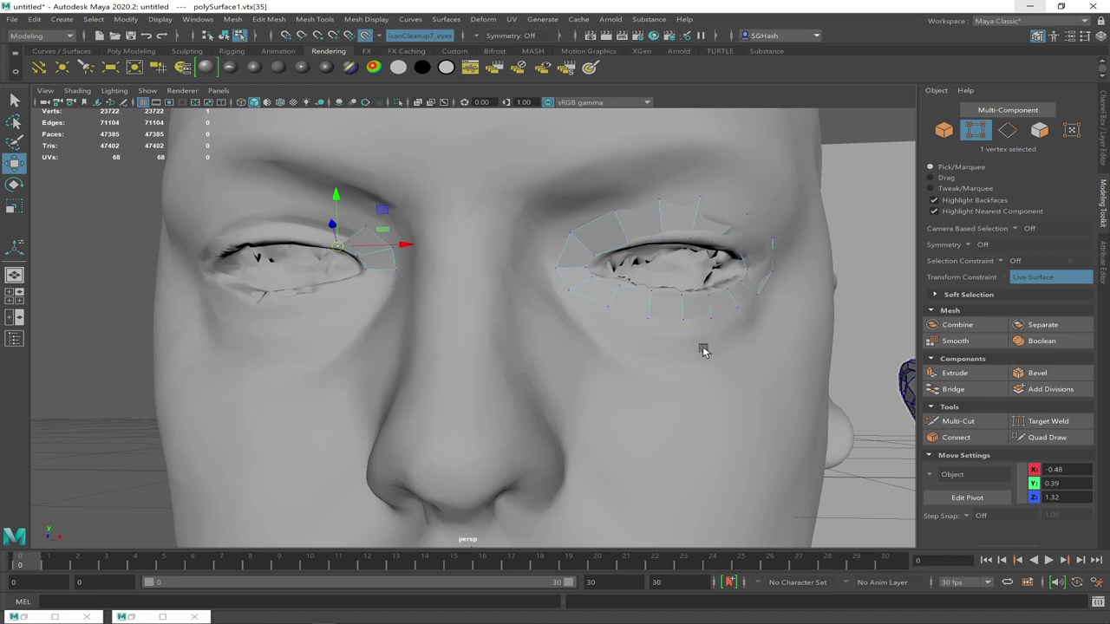
{"action": "key", "text": "F10"}
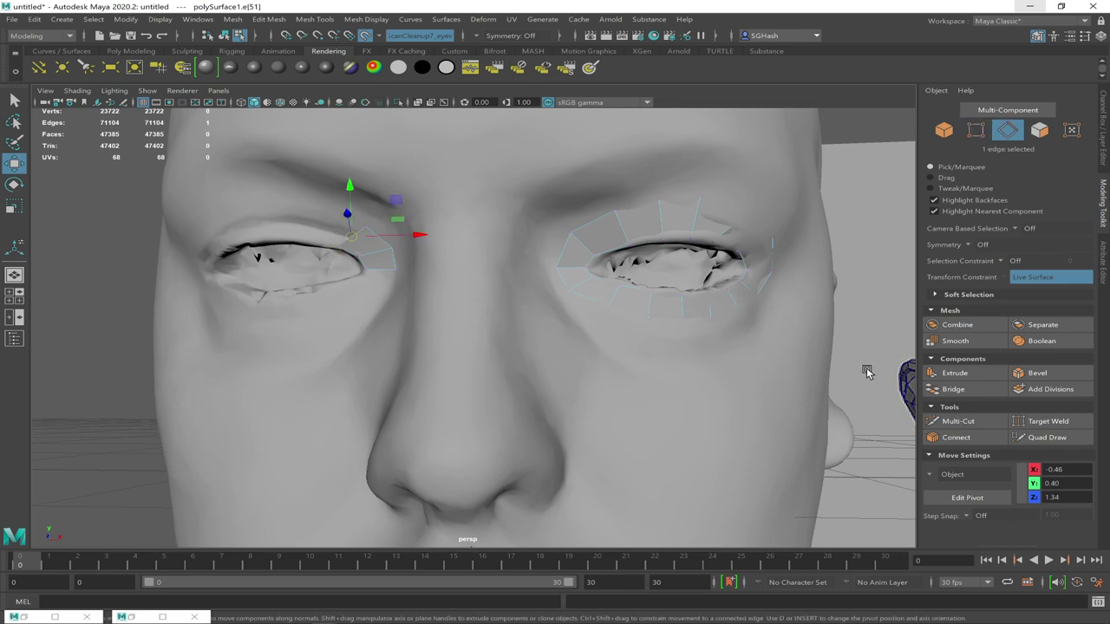
Extrude the strip's end edge by one quad using locally oriented handles
{"action": "left_click", "coordinate": [954, 373]}
{"action": "key", "text": "q"}
{"action": "key", "text": "t"}
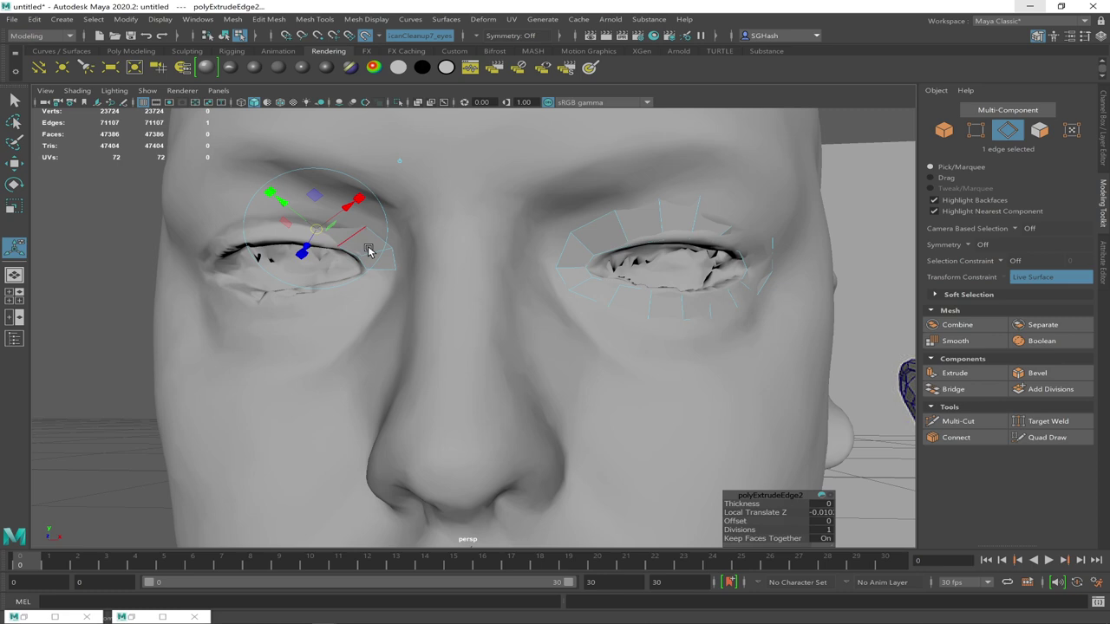
{"action": "left_click", "coordinate": [387, 232]}
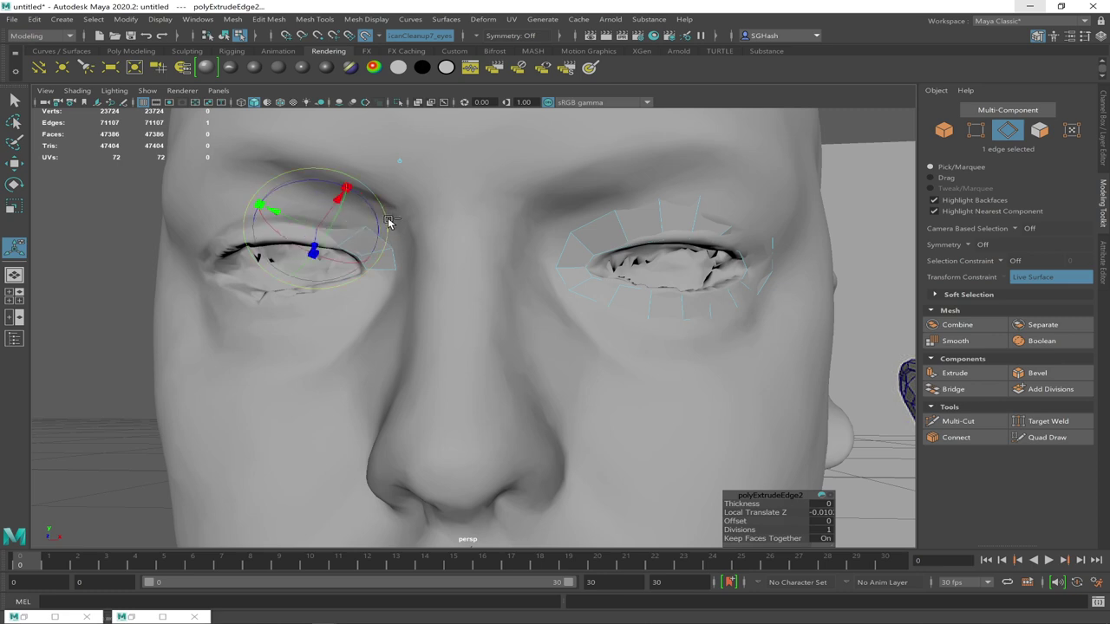
{"action": "key", "text": "F9"}
Settle the new vertices vtx[37] and vtx[36] along the lid
{"action": "left_click", "coordinate": [317, 287]}
{"action": "left_click", "coordinate": [319, 281]}
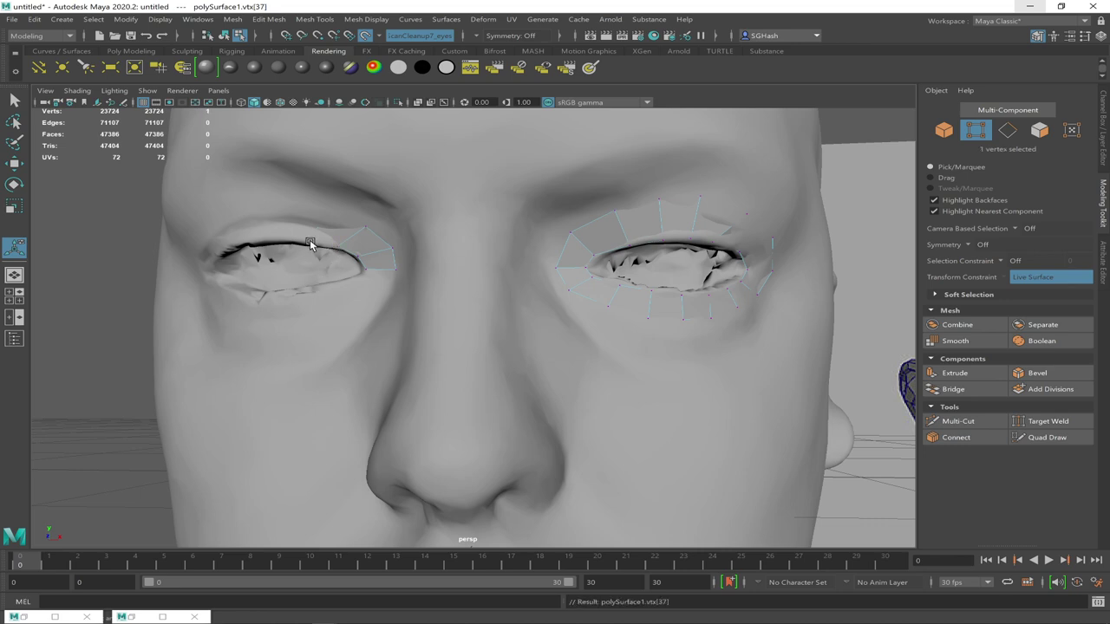
{"action": "key", "text": "w"}
{"action": "left_click_drag", "start_coordinate": [301, 241], "coordinate": [319, 214]}
{"action": "key", "text": "Up"}
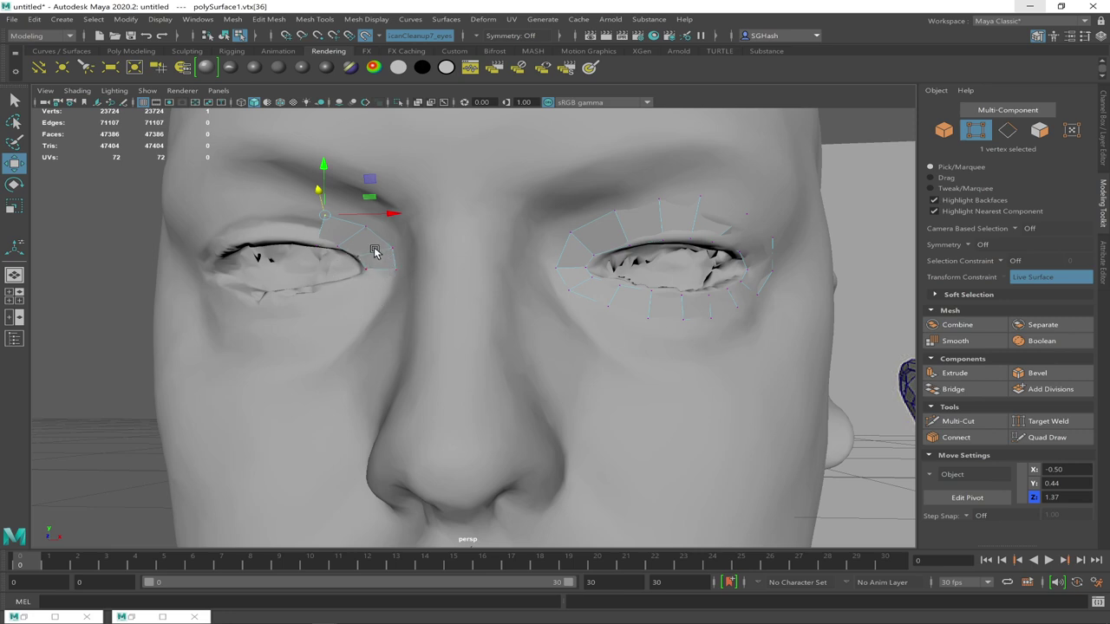
{"action": "left_click", "coordinate": [1054, 438]}
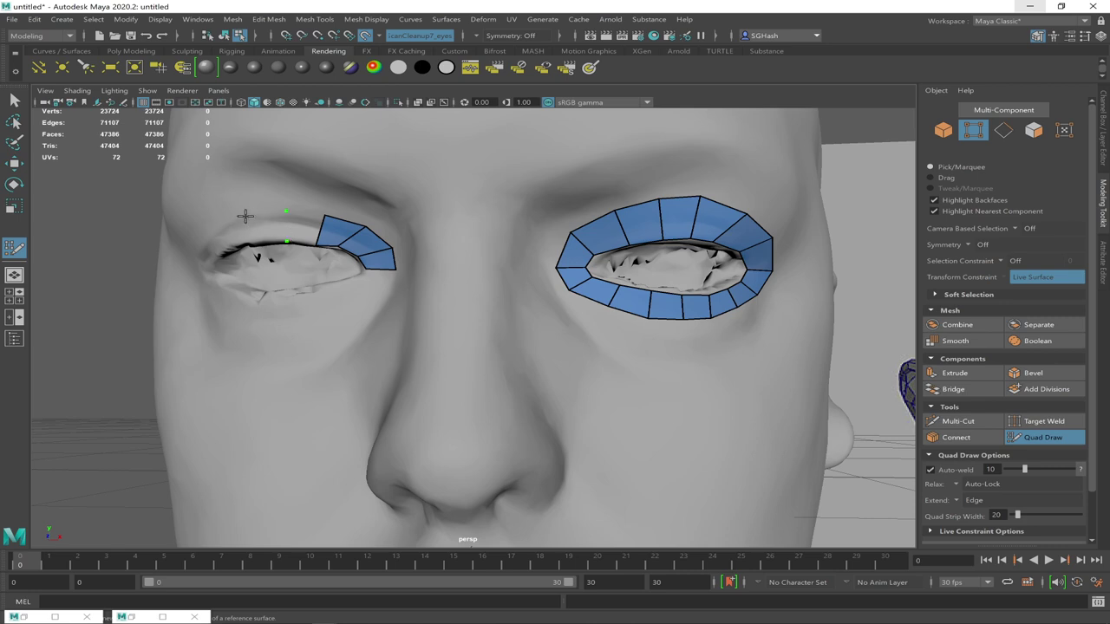
Place points above and on the left-hand upper lid and fill quads along it
{"action": "left_click_drag", "start_coordinate": [253, 219], "coordinate": [255, 218], "text": "alt"}
{"action": "left_click", "coordinate": [378, 210]}
{"action": "left_click", "coordinate": [390, 240]}
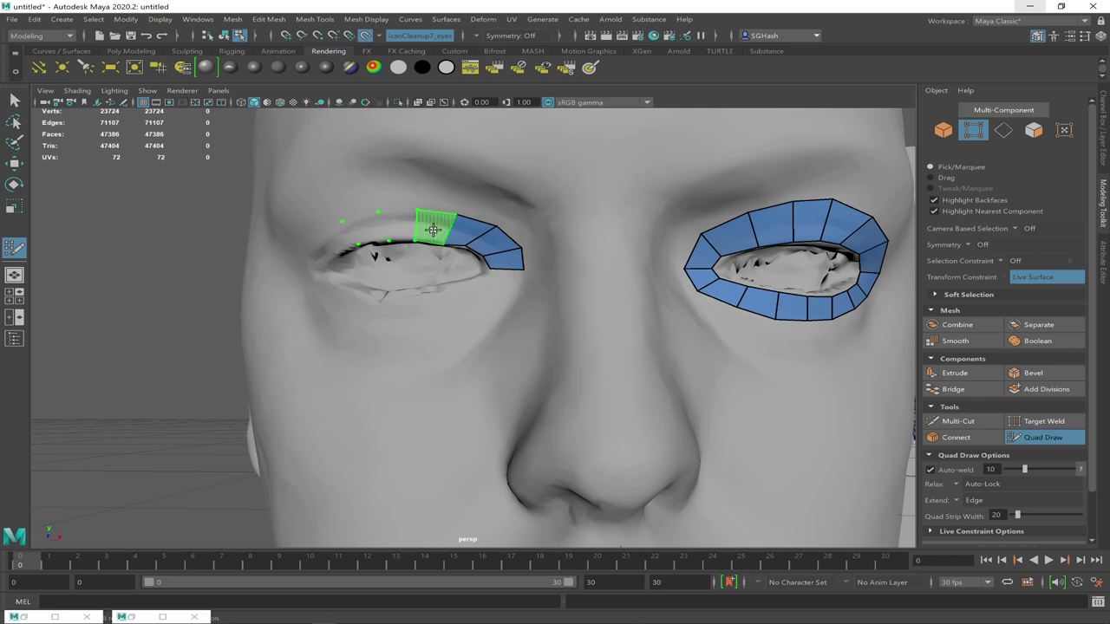
{"action": "left_click", "coordinate": [434, 228], "text": "shift"}
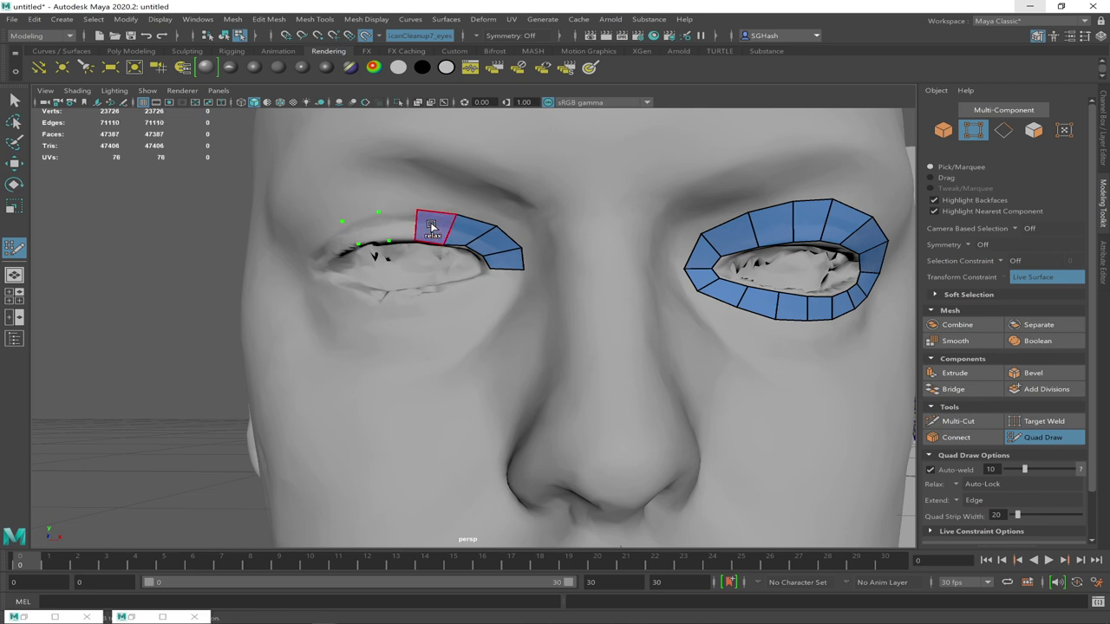
{"action": "left_click", "coordinate": [396, 224], "text": "shift"}
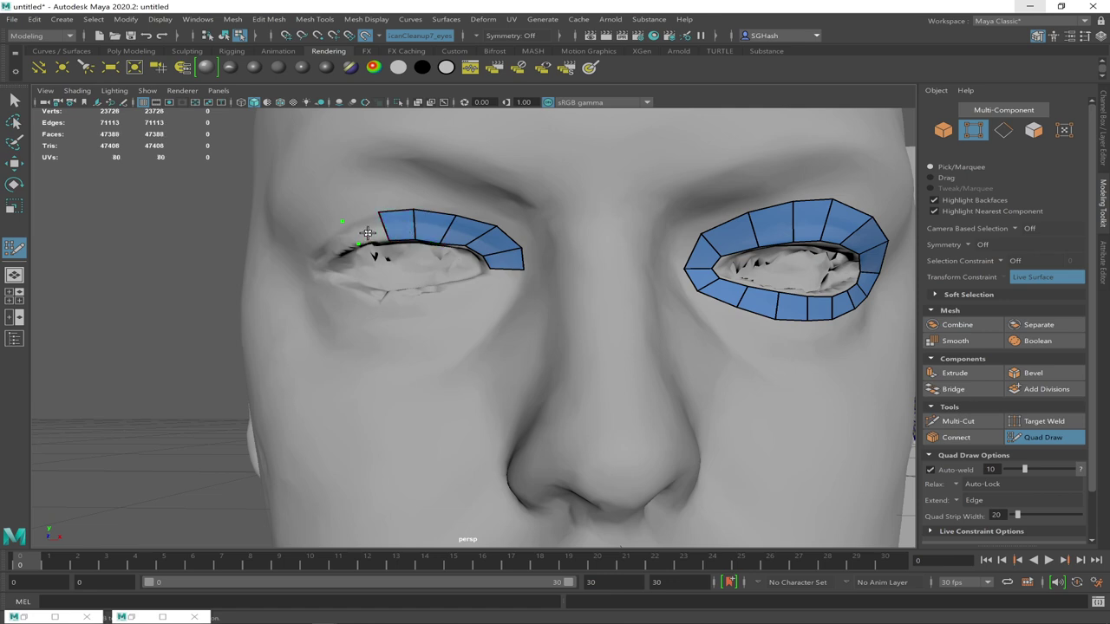
{"action": "left_click", "coordinate": [364, 230], "text": "shift"}
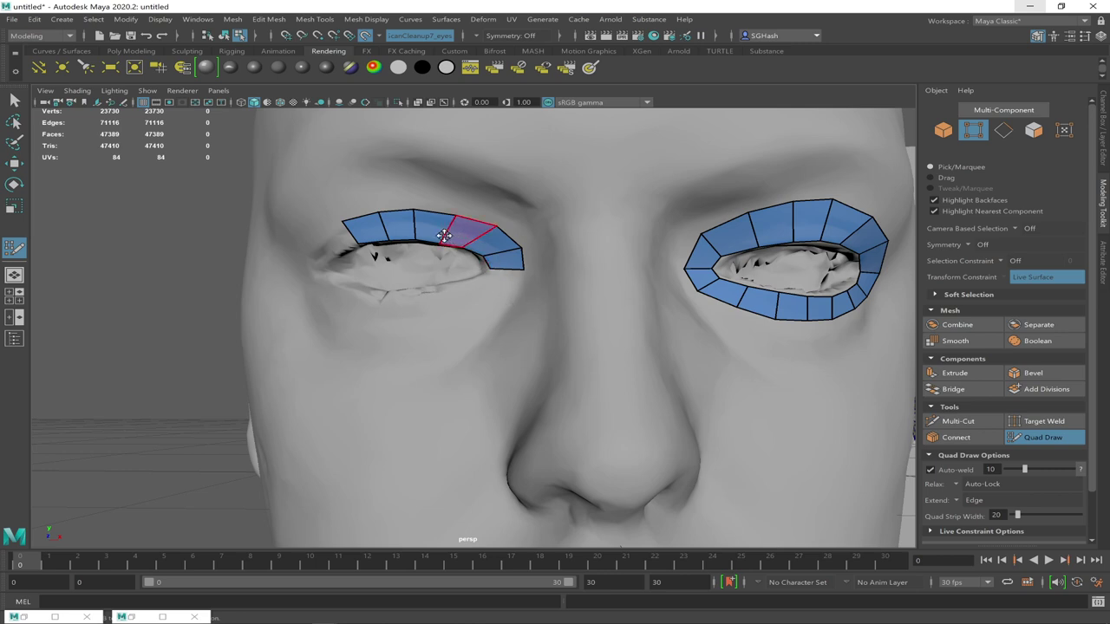
Add the outer-corner quads, then relax the lid strip and the right-eye ring's peak
{"action": "left_click", "coordinate": [331, 257]}
{"action": "left_click", "coordinate": [306, 247]}
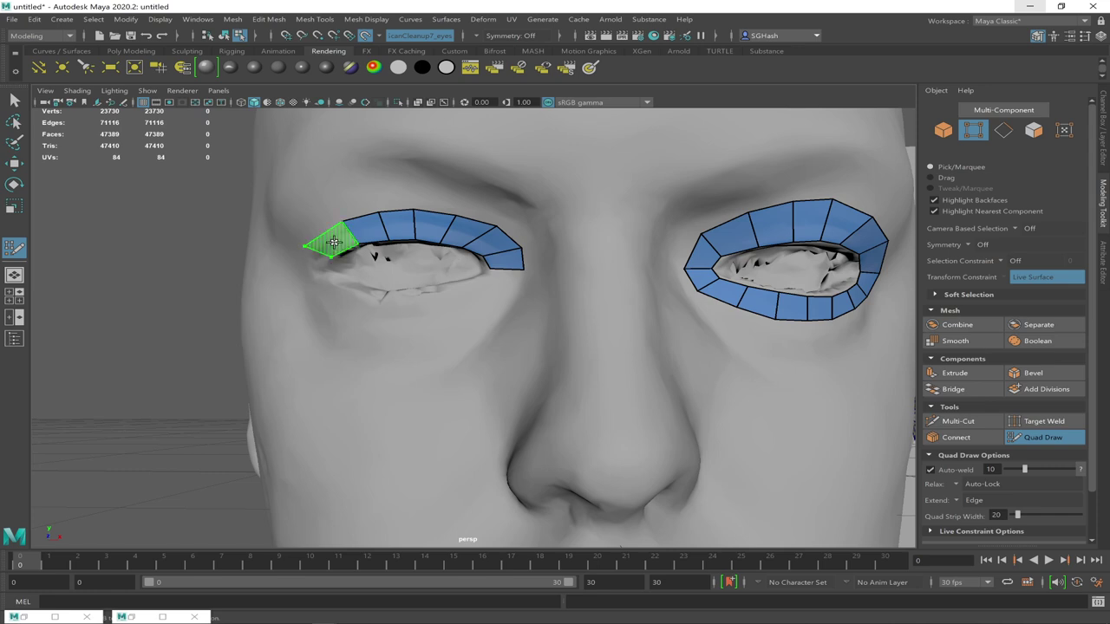
{"action": "left_click", "coordinate": [314, 262], "text": "shift"}
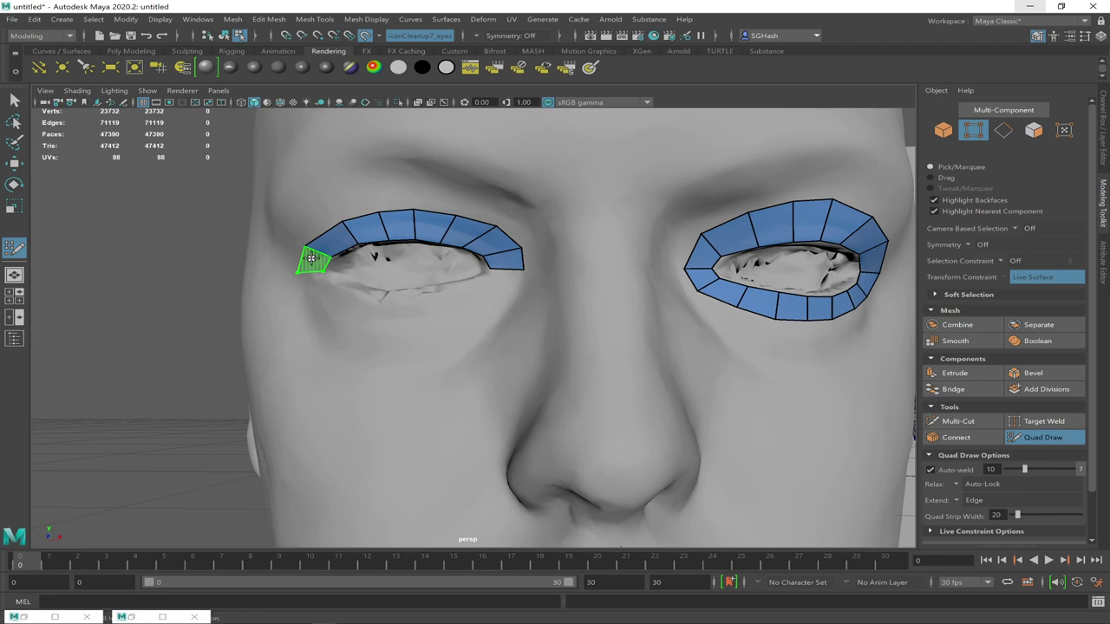
{"action": "left_click", "coordinate": [310, 258], "text": "shift"}
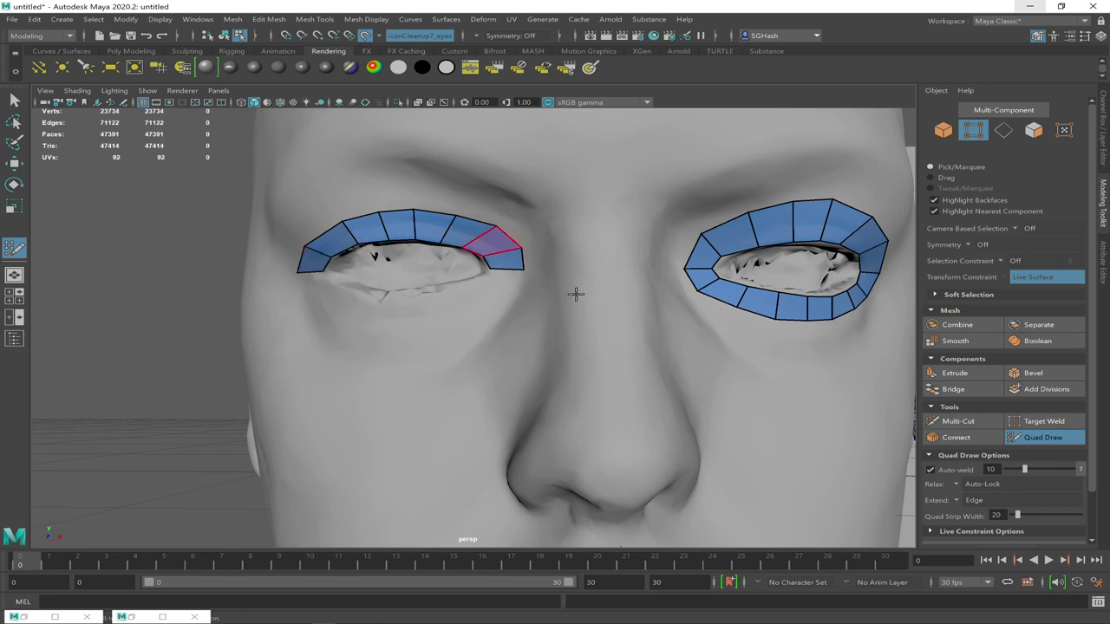
{"action": "left_click_drag", "start_coordinate": [834, 199], "coordinate": [865, 226]}
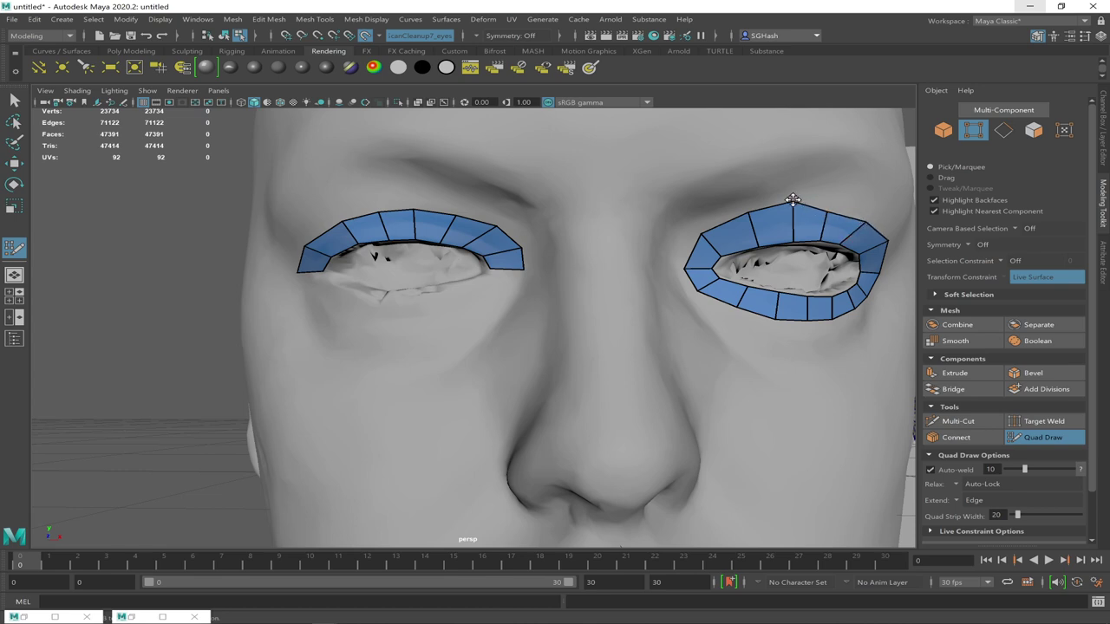
{"action": "left_click_drag", "start_coordinate": [792, 201], "coordinate": [788, 211]}
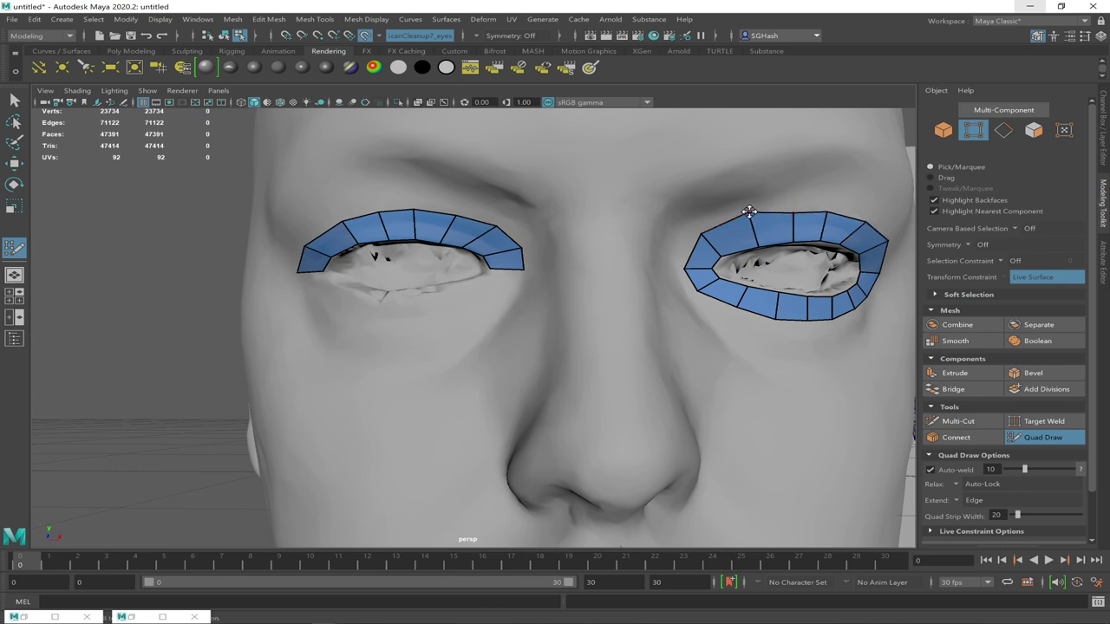
Relax the right-eye ring's top vertices to flatten its peak, then orbit to check
{"action": "left_click_drag", "start_coordinate": [750, 212], "coordinate": [704, 240]}
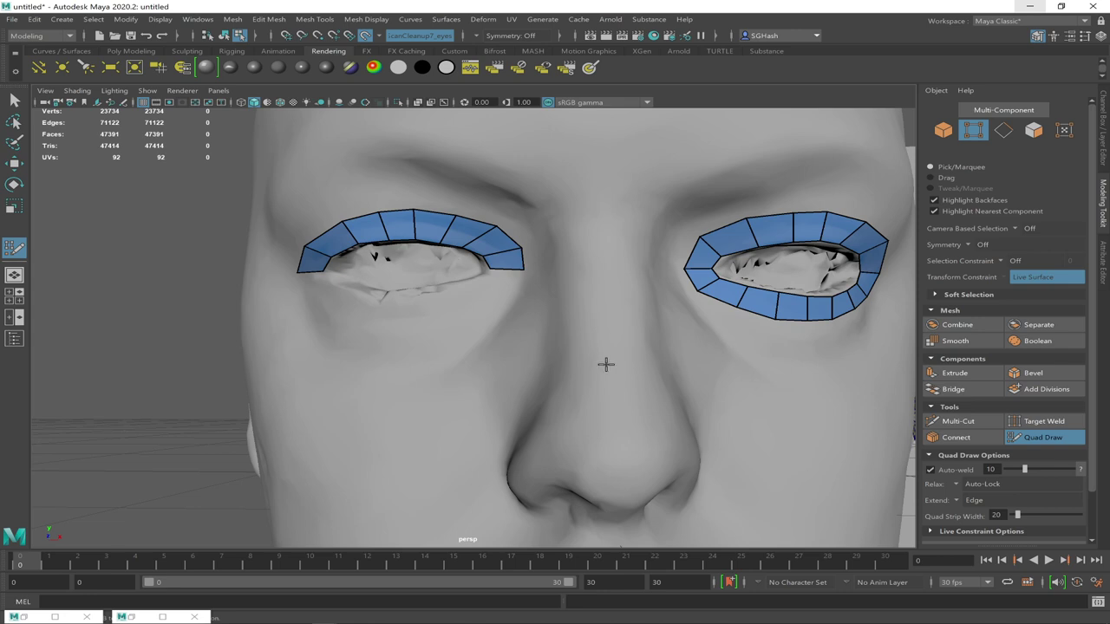
{"action": "left_click", "coordinate": [838, 302], "text": "ctrl"}
{"action": "mouse_move", "coordinate": [230, 333]}
{"action": "left_mouse_down", "text": "alt"}
{"action": "mouse_move", "coordinate": [217, 333]}
{"action": "mouse_move", "coordinate": [363, 335]}
{"action": "mouse_move", "coordinate": [238, 347]}
{"action": "left_mouse_up", "text": "alt"}
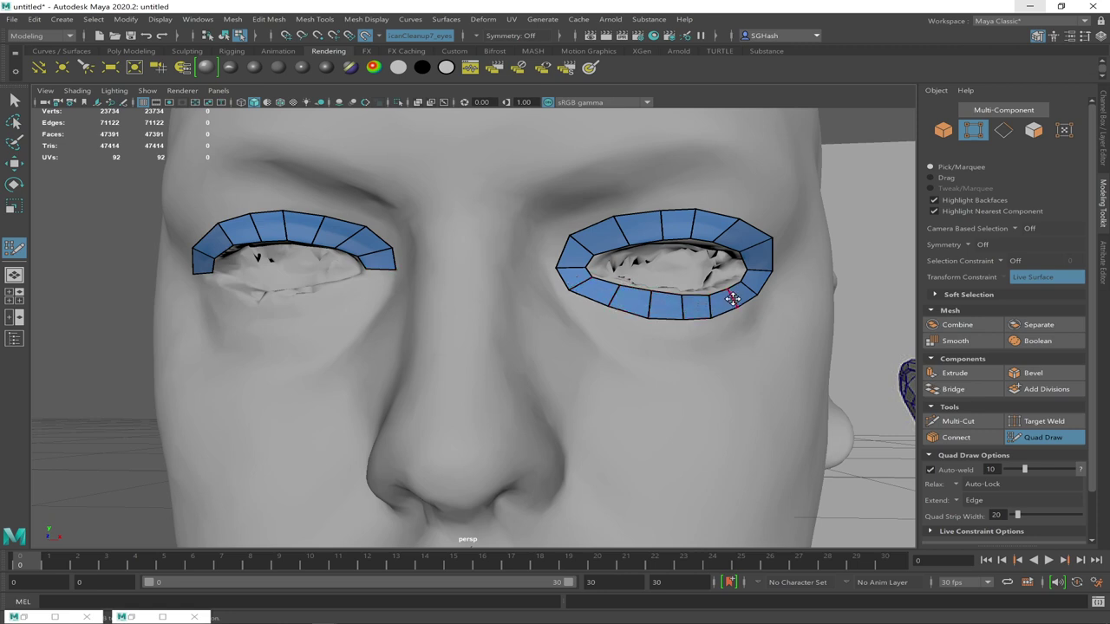
Place a row of guide points under the left-hand eye's lower lid, undoing one misplaced point
{"action": "left_click", "coordinate": [373, 301]}
{"action": "left_click", "coordinate": [348, 282]}
{"action": "left_click", "coordinate": [320, 287]}
{"action": "left_click", "coordinate": [290, 321]}
{"action": "left_click", "coordinate": [291, 292]}
{"action": "left_click", "coordinate": [251, 321]}
{"action": "left_click", "coordinate": [222, 312]}
{"action": "key", "text": "f"}
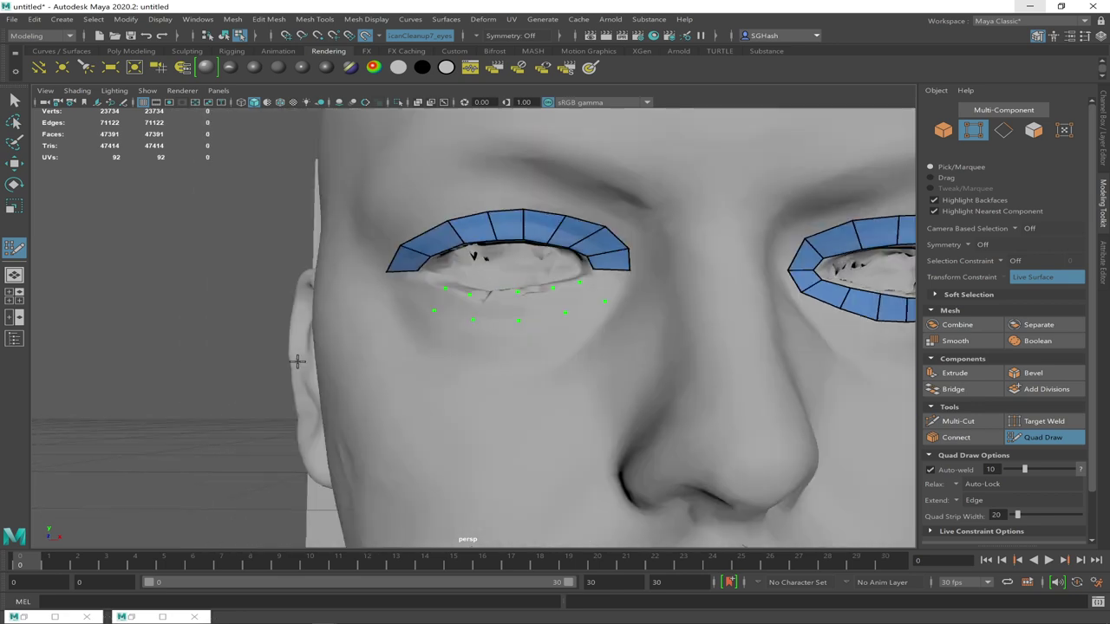
{"action": "left_click", "coordinate": [407, 298]}
{"action": "left_click", "coordinate": [428, 283]}
{"action": "left_click", "coordinate": [394, 289]}
{"action": "key", "text": "ctrl+z"}
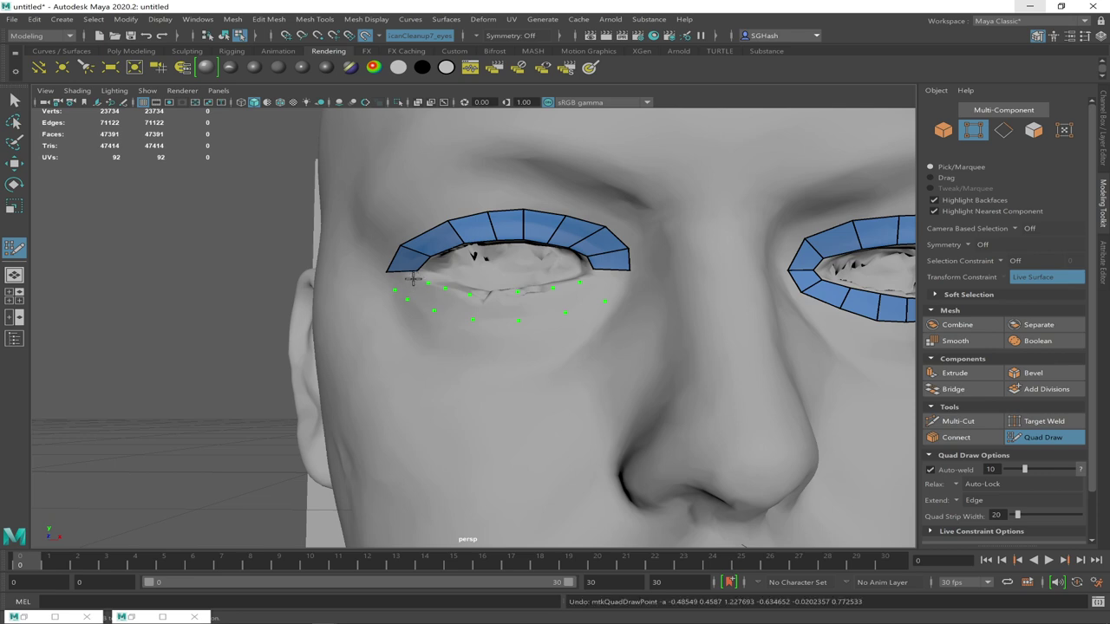
Fill quads along the lower lid from inner to outer corner, closing the eye ring
{"action": "left_click", "coordinate": [601, 289], "text": "shift"}
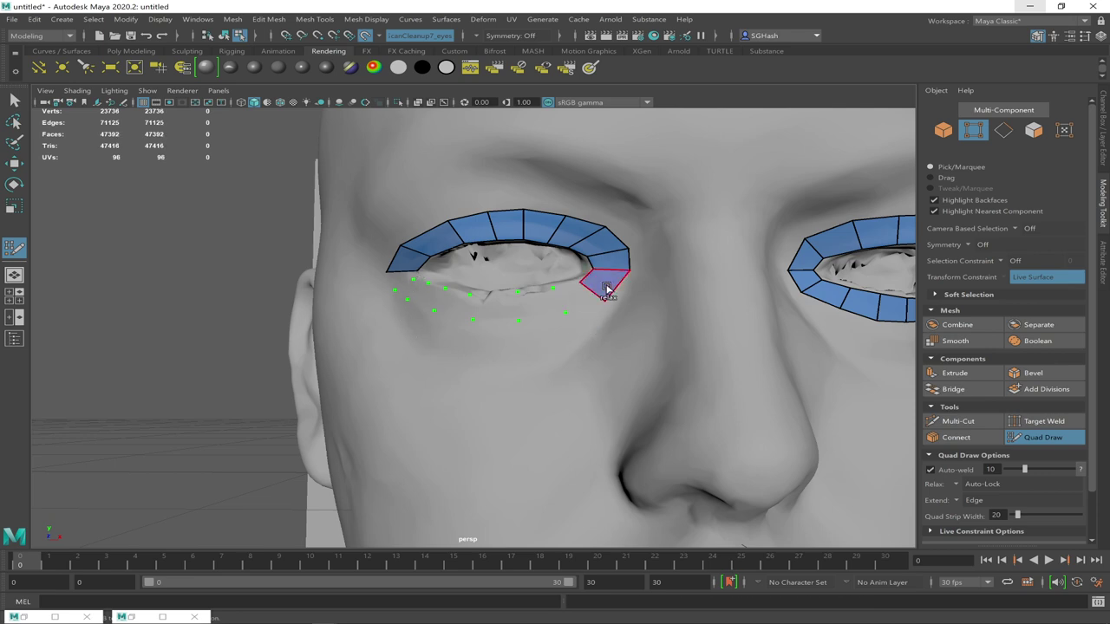
{"action": "left_click", "coordinate": [574, 297], "text": "shift"}
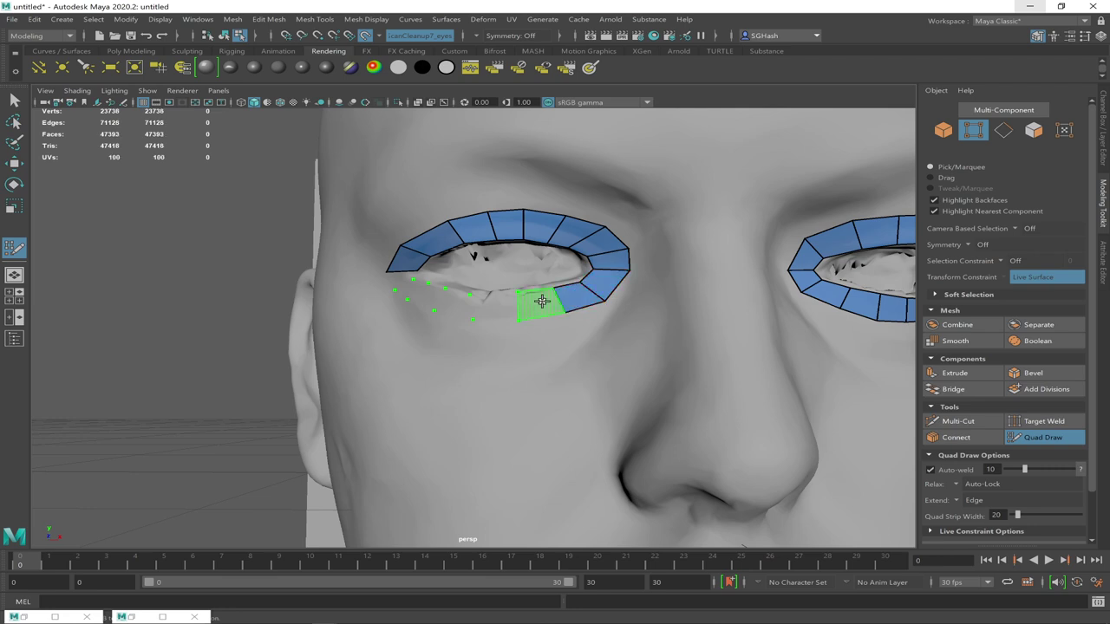
{"action": "left_click", "coordinate": [539, 301], "text": "shift"}
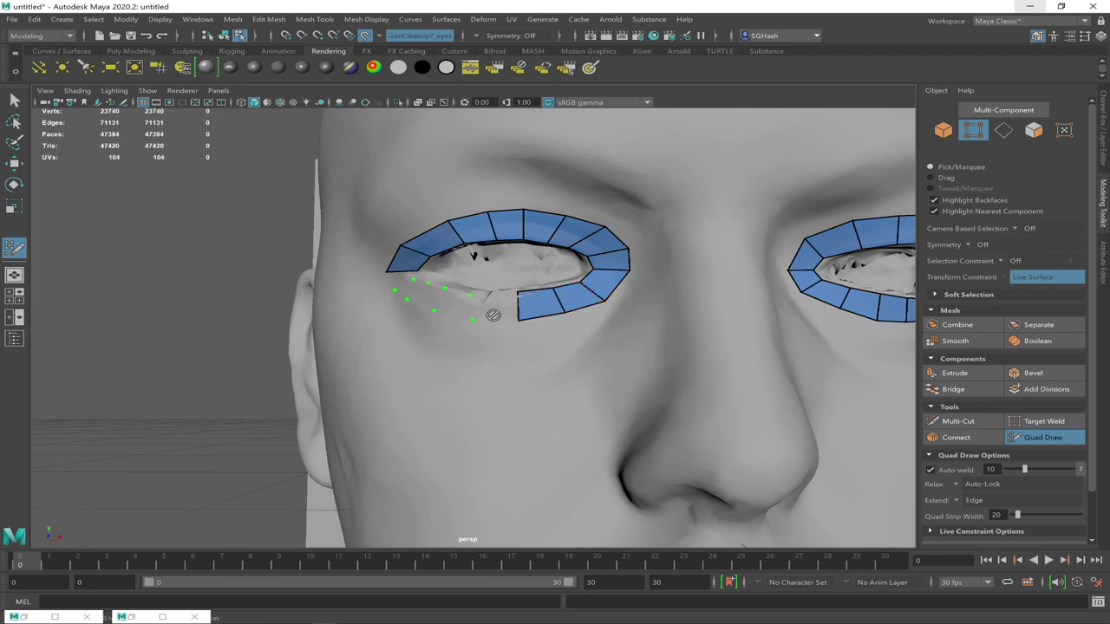
{"action": "left_click", "coordinate": [448, 325], "text": "shift"}
{"action": "left_click", "coordinate": [447, 304], "text": "shift"}
{"action": "left_click", "coordinate": [424, 296], "text": "shift"}
{"action": "left_click", "coordinate": [406, 290], "text": "shift"}
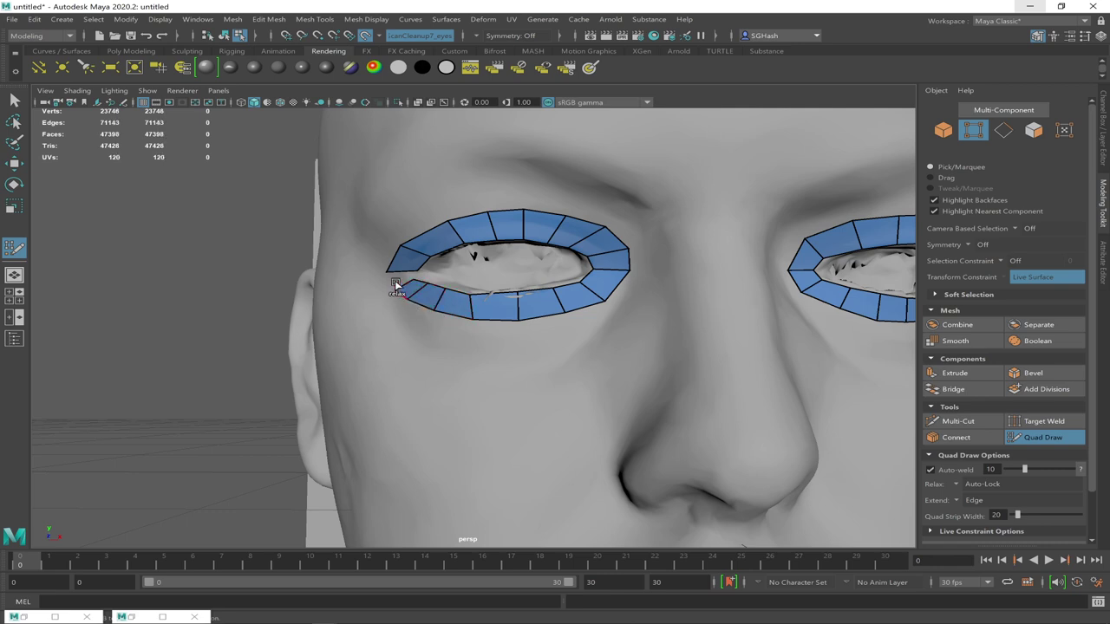
{"action": "left_click", "coordinate": [398, 280], "text": "shift"}
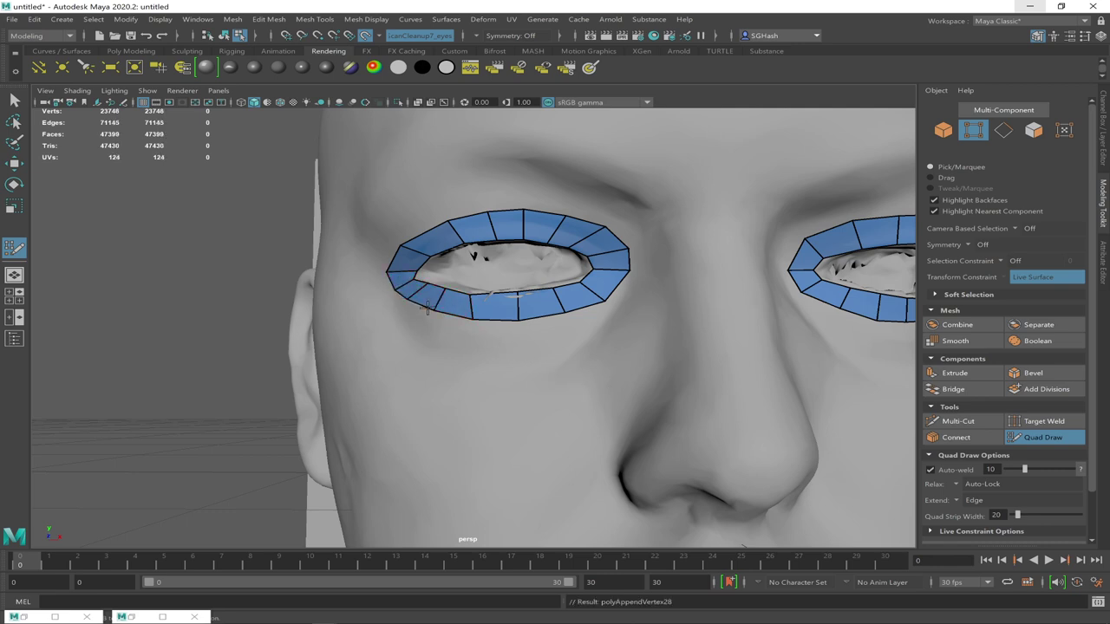
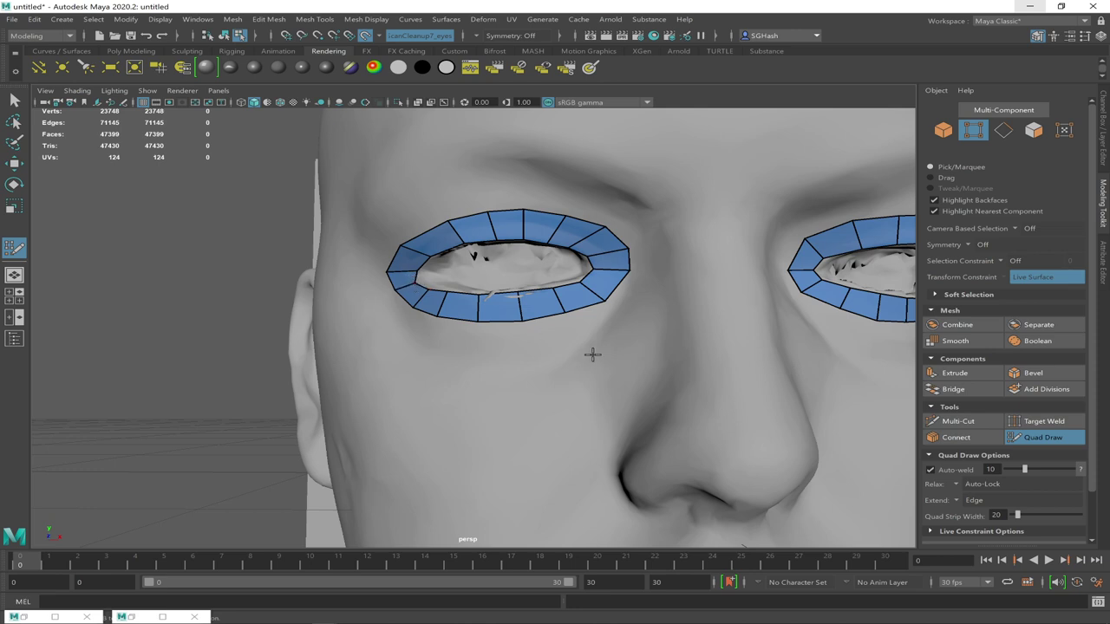
Extrude the right eye ring's outer edge loop and scale it outward into a new band of faces
{"action": "left_click_drag", "start_coordinate": [592, 349], "coordinate": [621, 370], "text": "alt"}
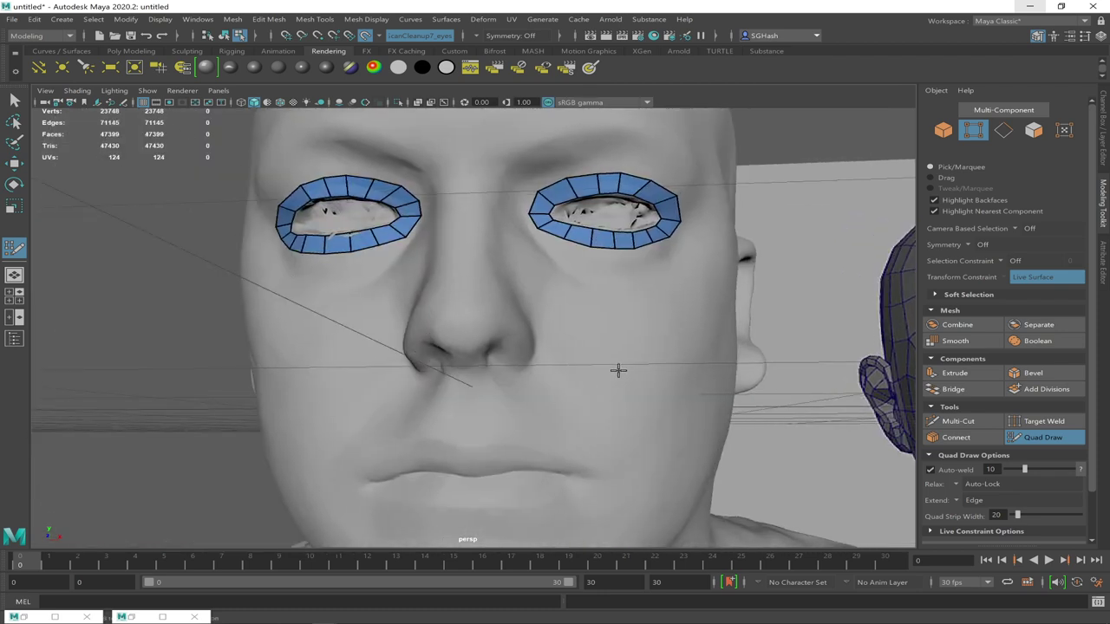
{"action": "right_click_drag", "start_coordinate": [585, 329], "coordinate": [529, 309], "text": "alt"}
{"action": "right_click_drag", "start_coordinate": [647, 379], "coordinate": [672, 393], "text": "alt"}
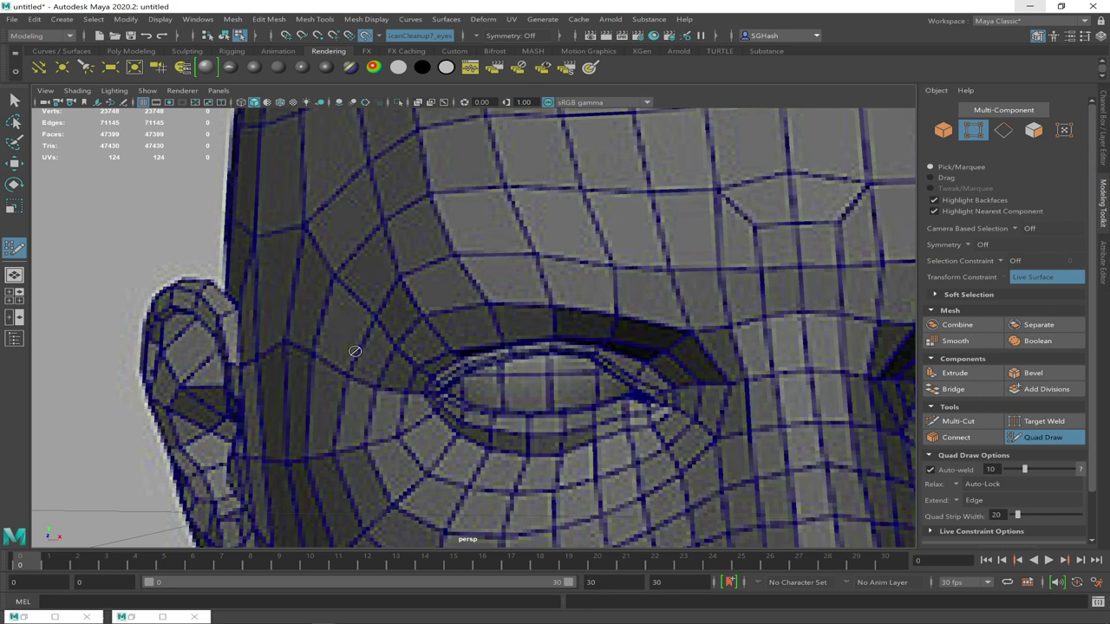
{"action": "key", "text": "["}
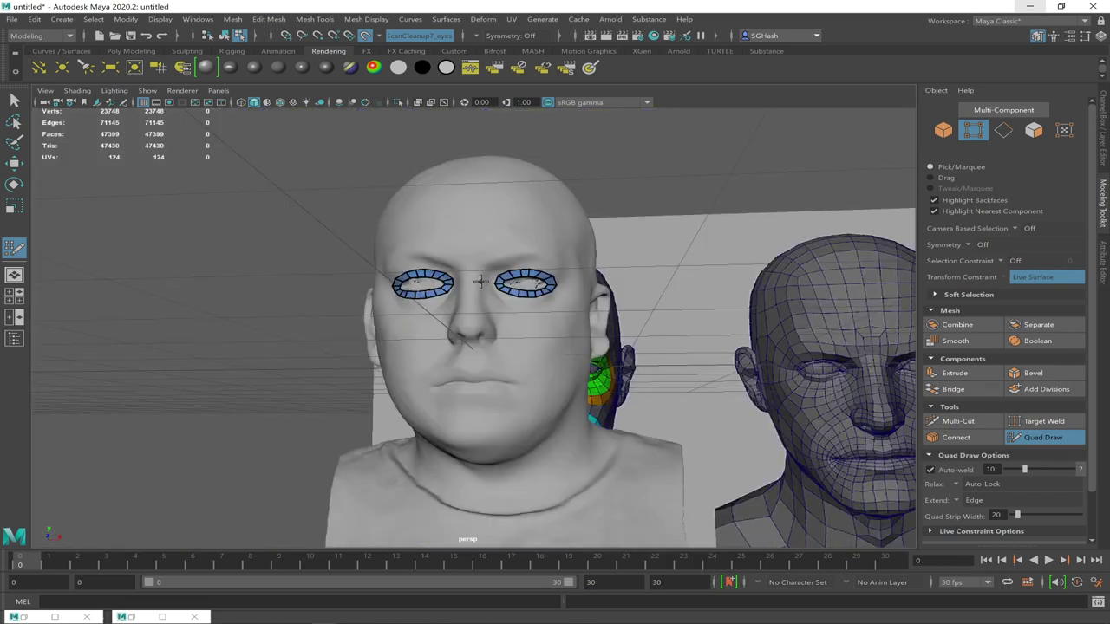
{"action": "scroll", "coordinate": [555, 322], "scroll_direction": "up", "scroll_amount": 5}
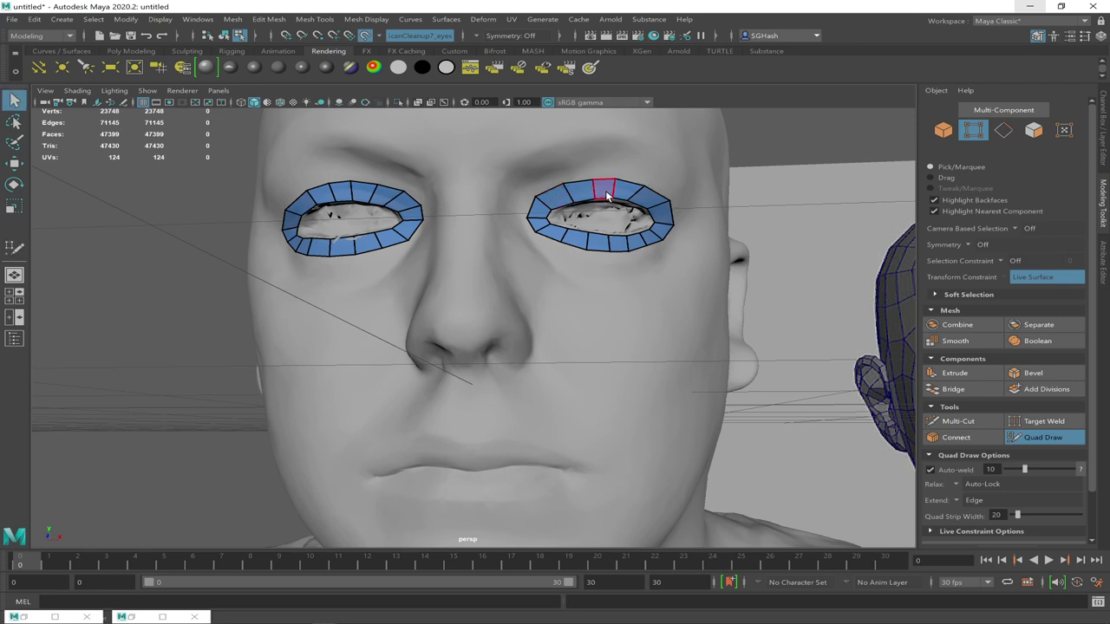
{"action": "key", "text": "q"}
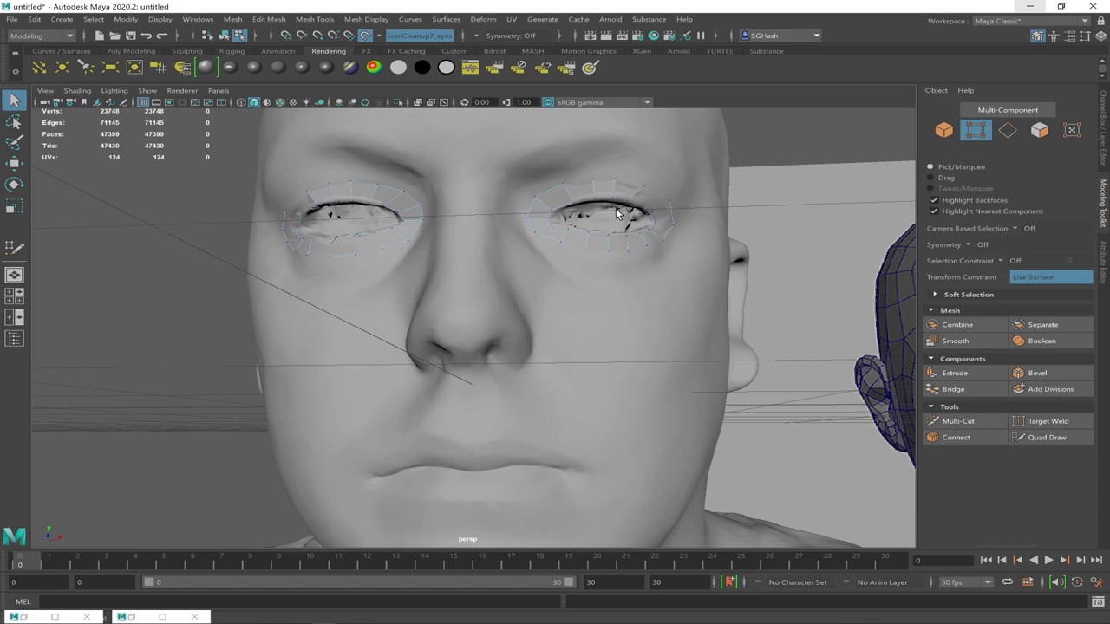
{"action": "key", "text": "F11"}
{"action": "double_click", "coordinate": [669, 209]}
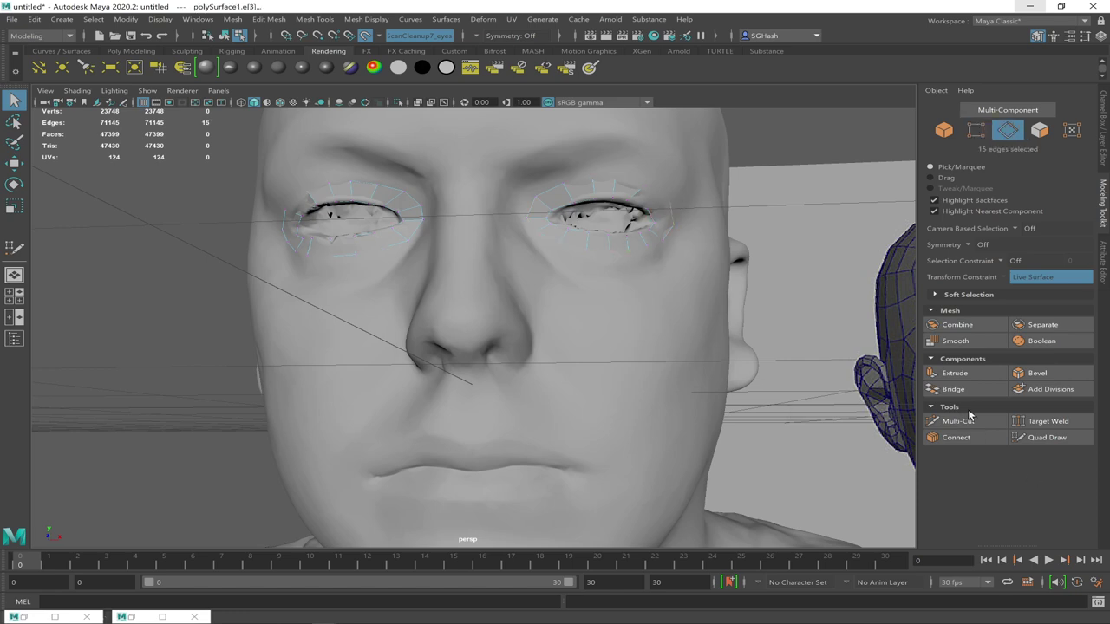
{"action": "left_click", "coordinate": [958, 374]}
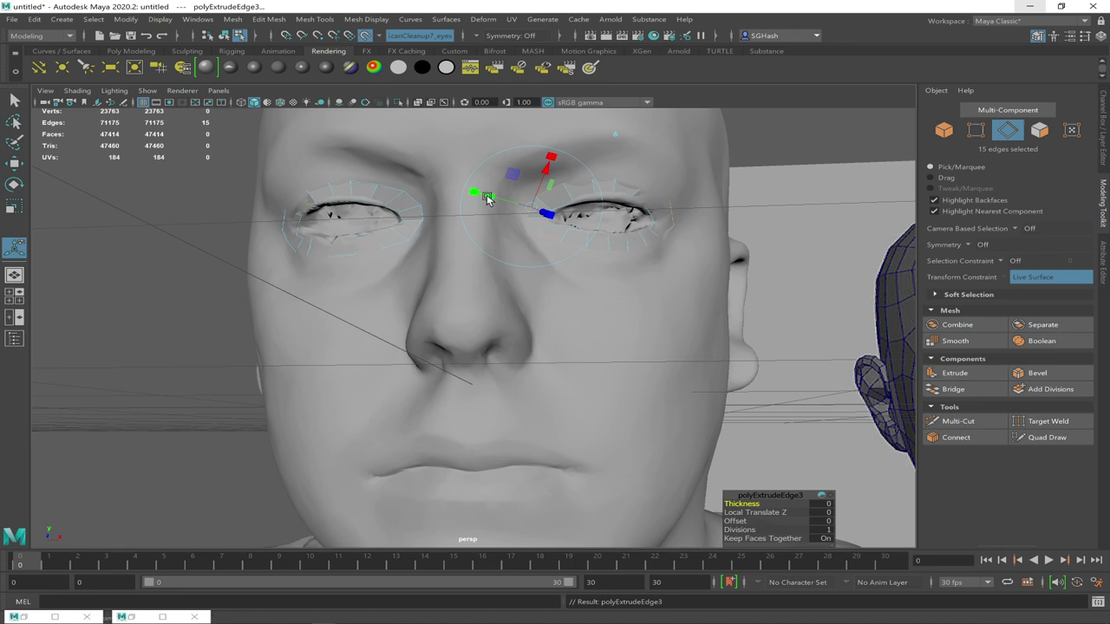
{"action": "left_click_drag", "start_coordinate": [487, 198], "coordinate": [465, 198]}
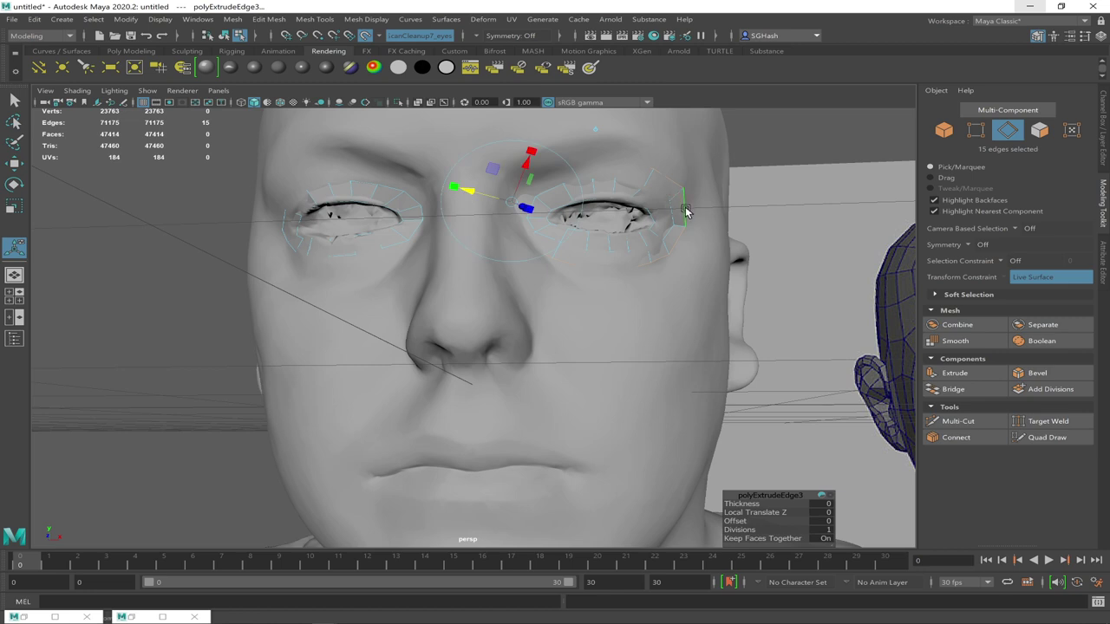
Switch to vertex selection and pick an outer corner vertex of the new loop
{"action": "key", "text": "q"}
{"action": "key", "text": "F9"}
{"action": "left_click", "coordinate": [683, 194]}
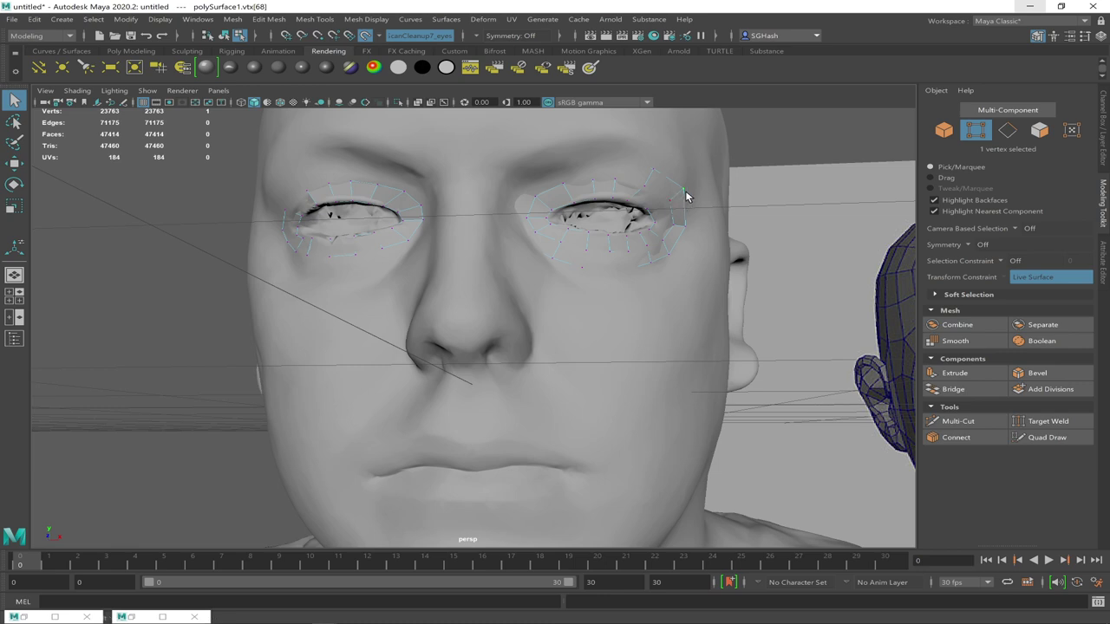
Slide the upper outer-loop vertices along the brow and down toward the nose bridge
{"action": "key", "text": "w"}
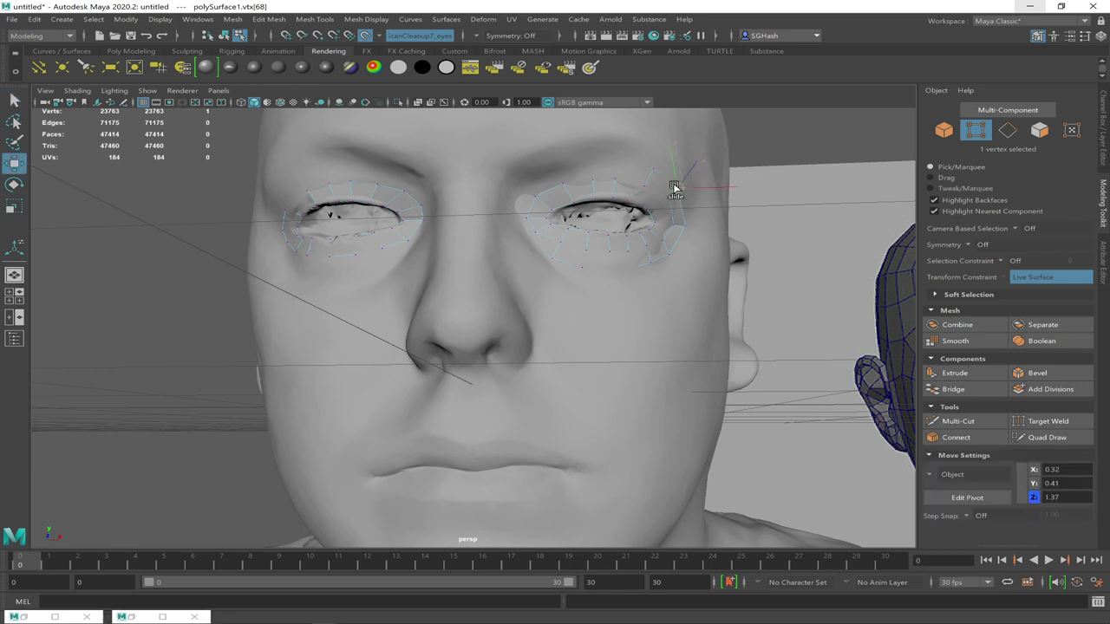
{"action": "left_click_drag", "start_coordinate": [683, 186], "coordinate": [682, 189]}
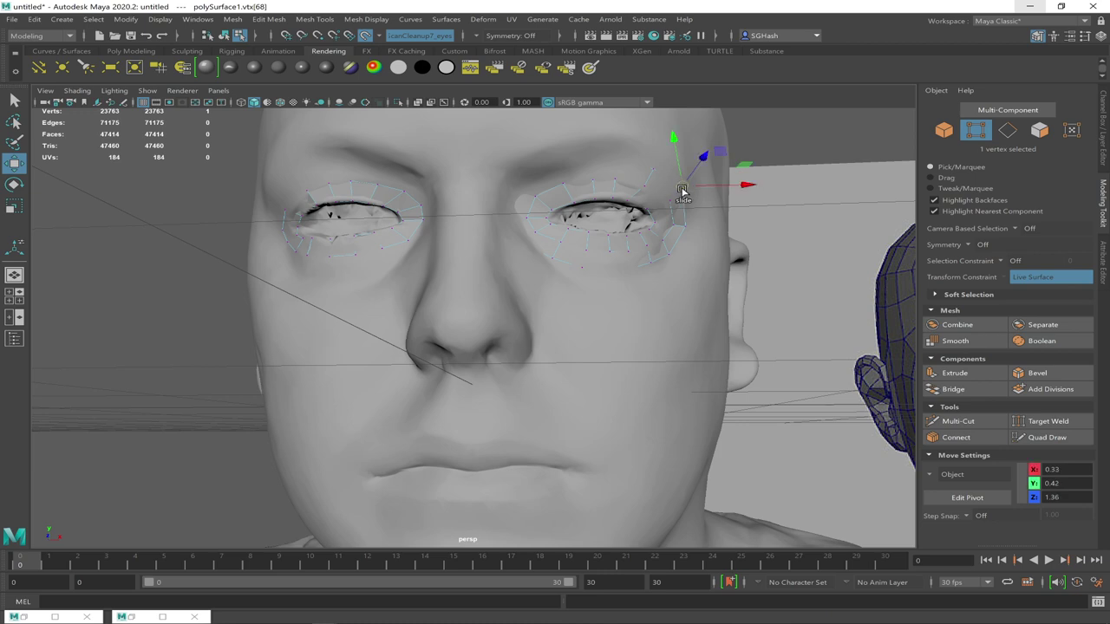
{"action": "key", "text": "alt+x"}
{"action": "key", "text": "alt+a"}
{"action": "key", "text": "Left"}
{"action": "key", "text": "Left"}
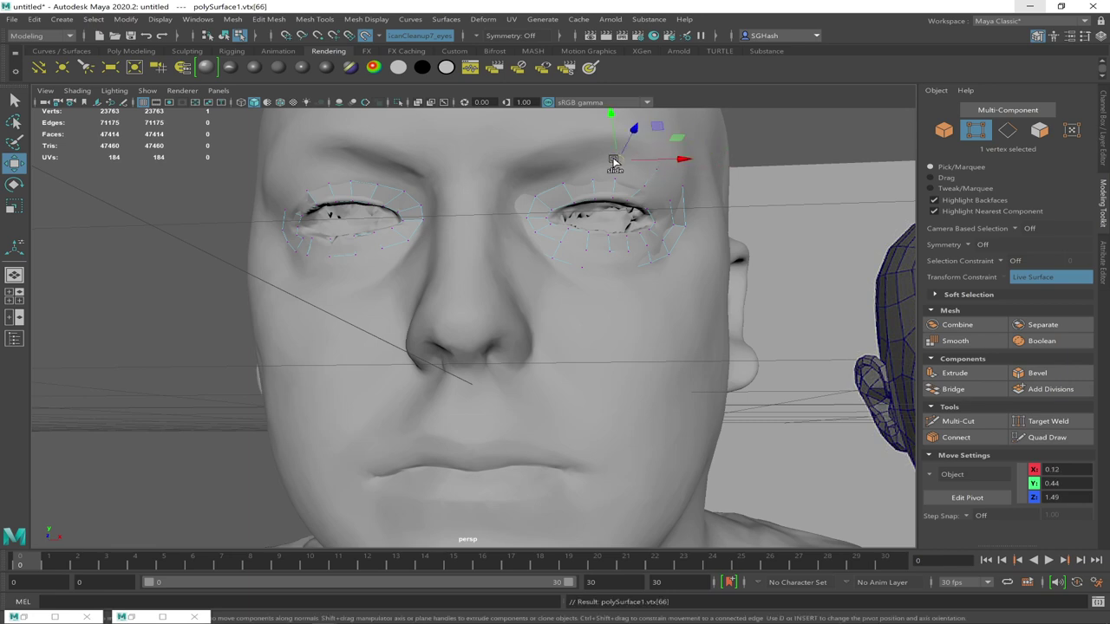
{"action": "key", "text": "Left"}
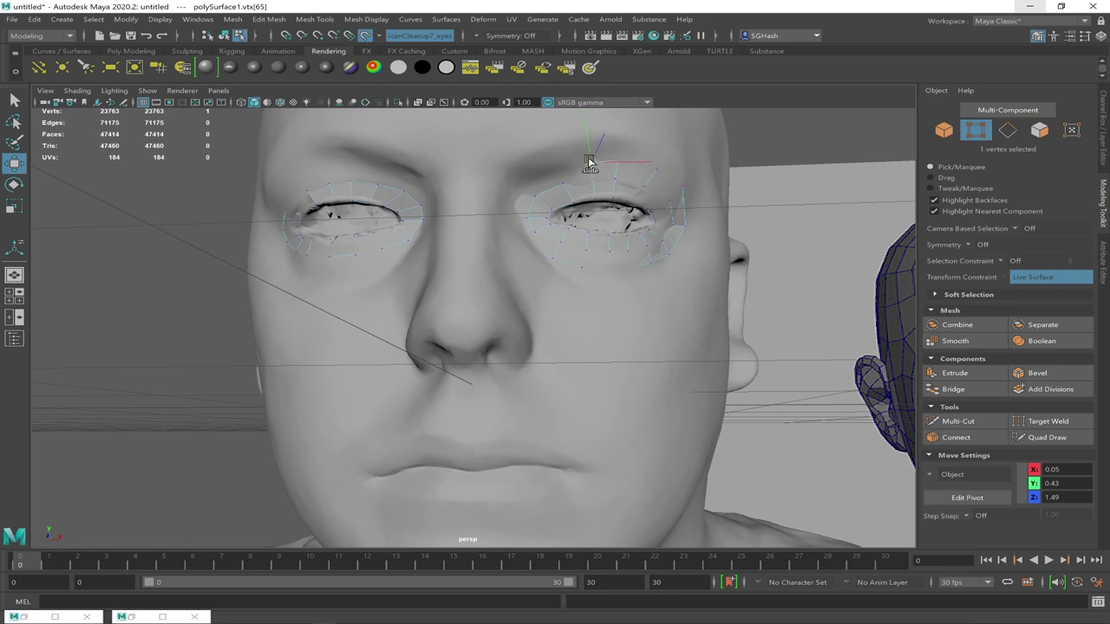
{"action": "key", "text": "Left"}
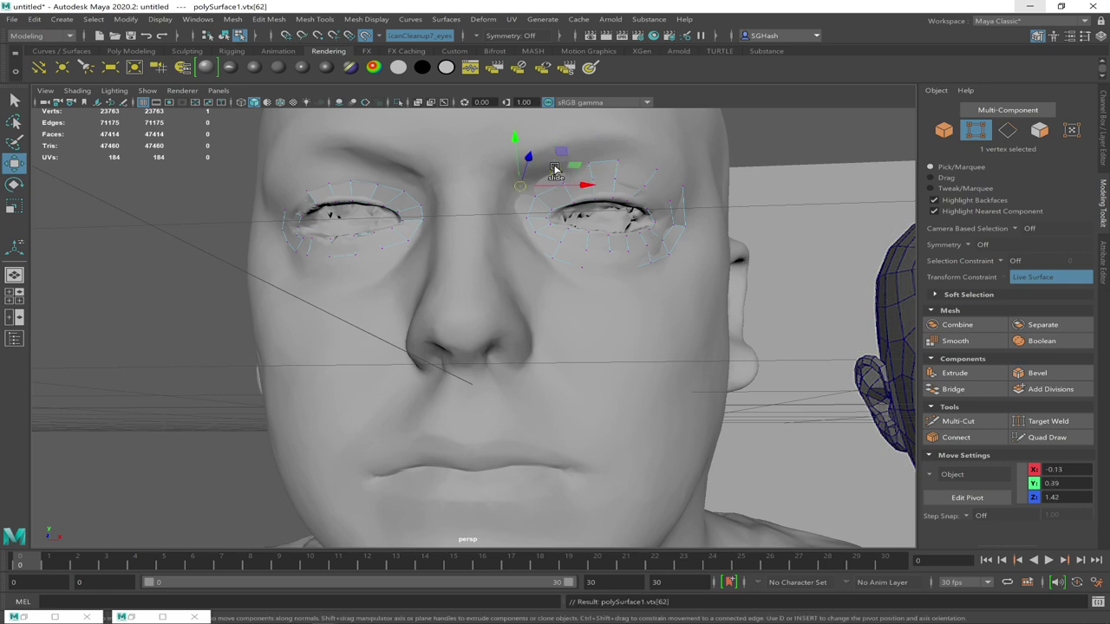
{"action": "left_click", "coordinate": [526, 180]}
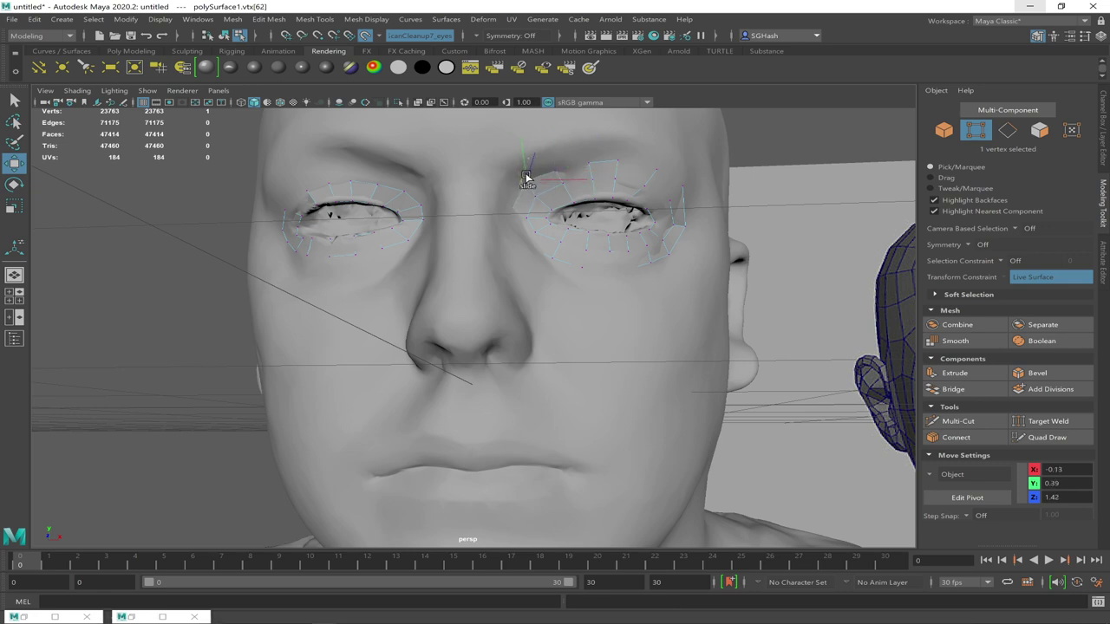
{"action": "left_click", "coordinate": [525, 180]}
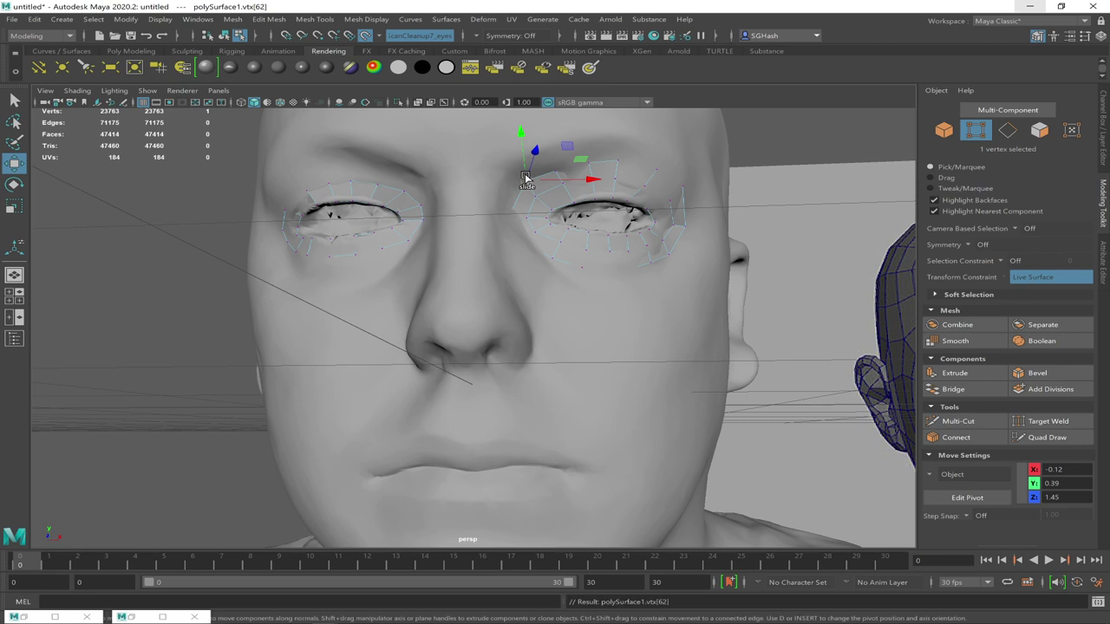
{"action": "left_click_drag", "start_coordinate": [511, 218], "coordinate": [511, 215]}
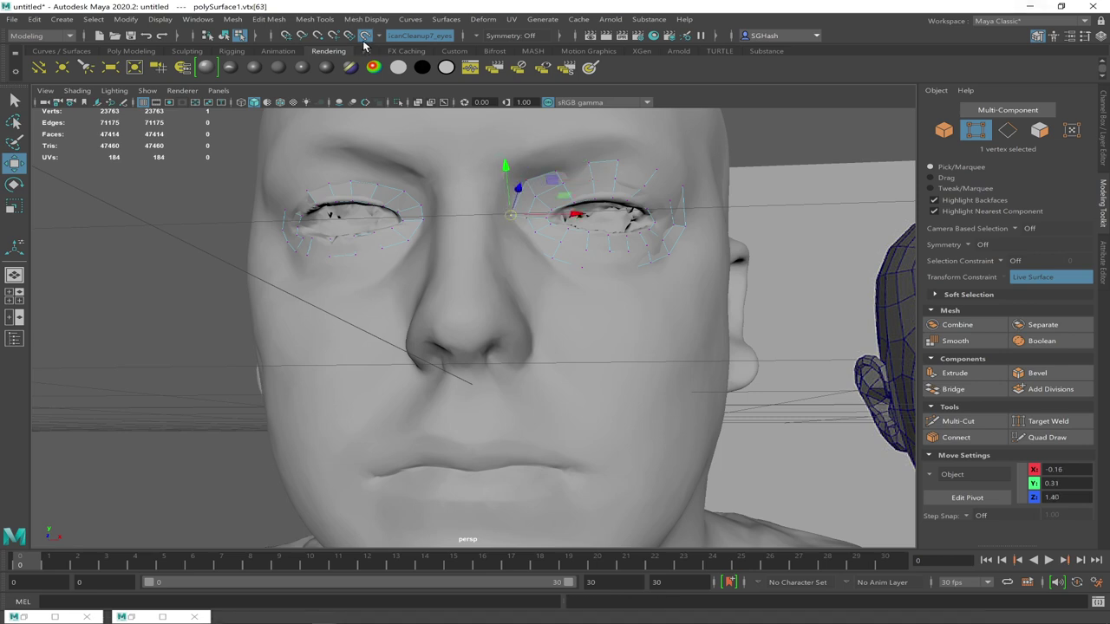
Slide the lower outer-loop vertices into place along the cheek, then resume Quad Draw
{"action": "left_click_drag", "start_coordinate": [488, 265], "coordinate": [488, 263], "text": "alt"}
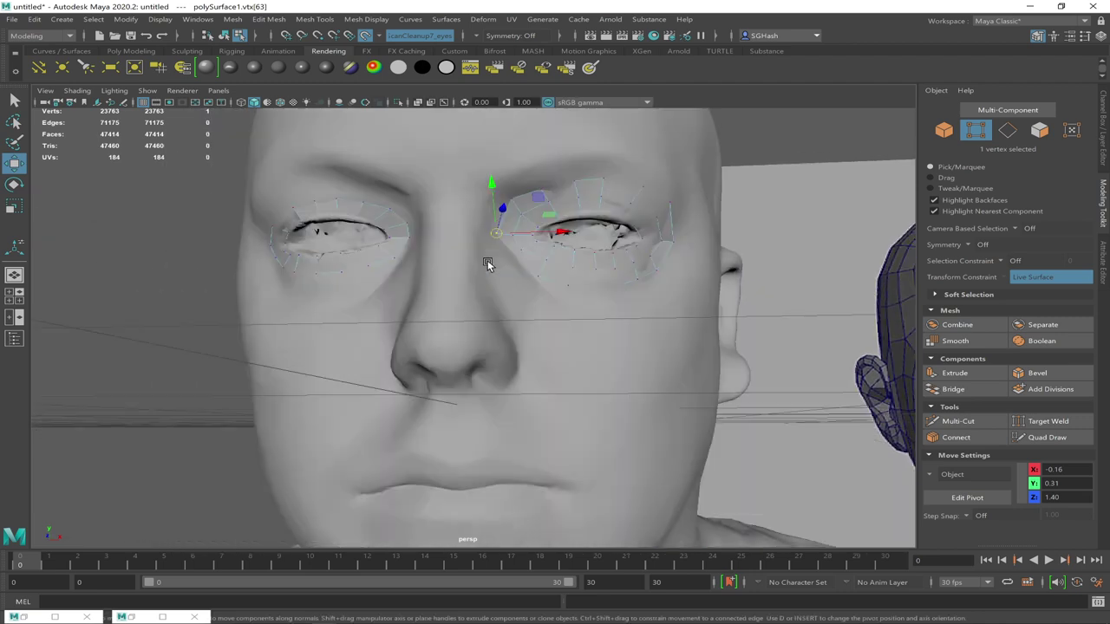
{"action": "left_click", "coordinate": [506, 260]}
{"action": "key", "text": "Right"}
{"action": "left_click_drag", "start_coordinate": [535, 279], "coordinate": [532, 277]}
{"action": "key", "text": "Right"}
{"action": "left_click_drag", "start_coordinate": [575, 286], "coordinate": [618, 284]}
{"action": "key", "text": "Right"}
{"action": "key", "text": "Right"}
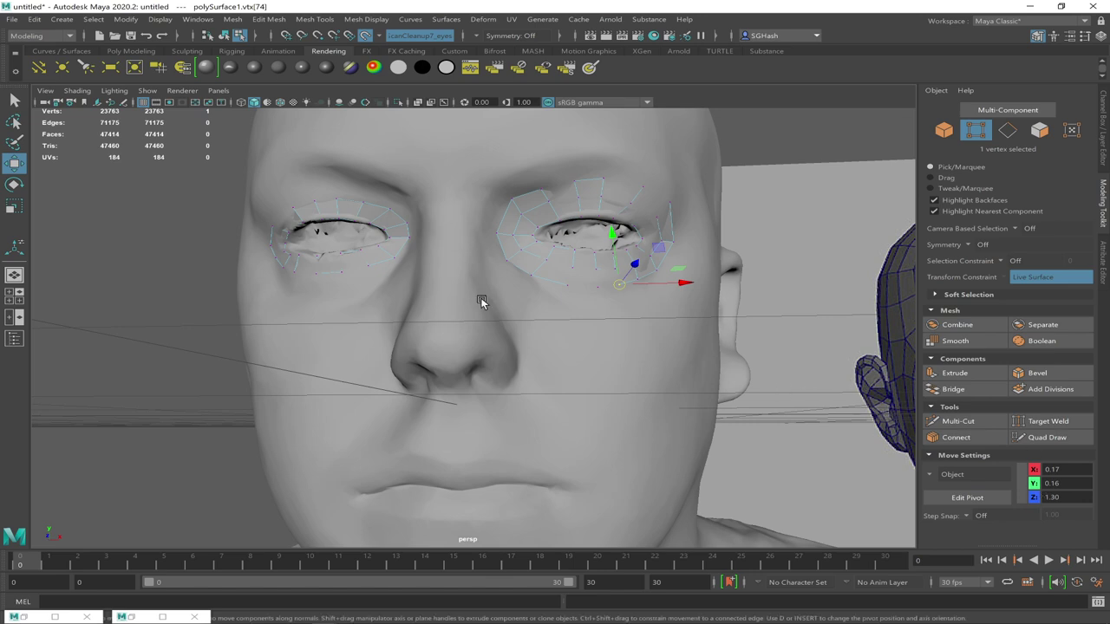
{"action": "left_click", "coordinate": [1048, 437]}
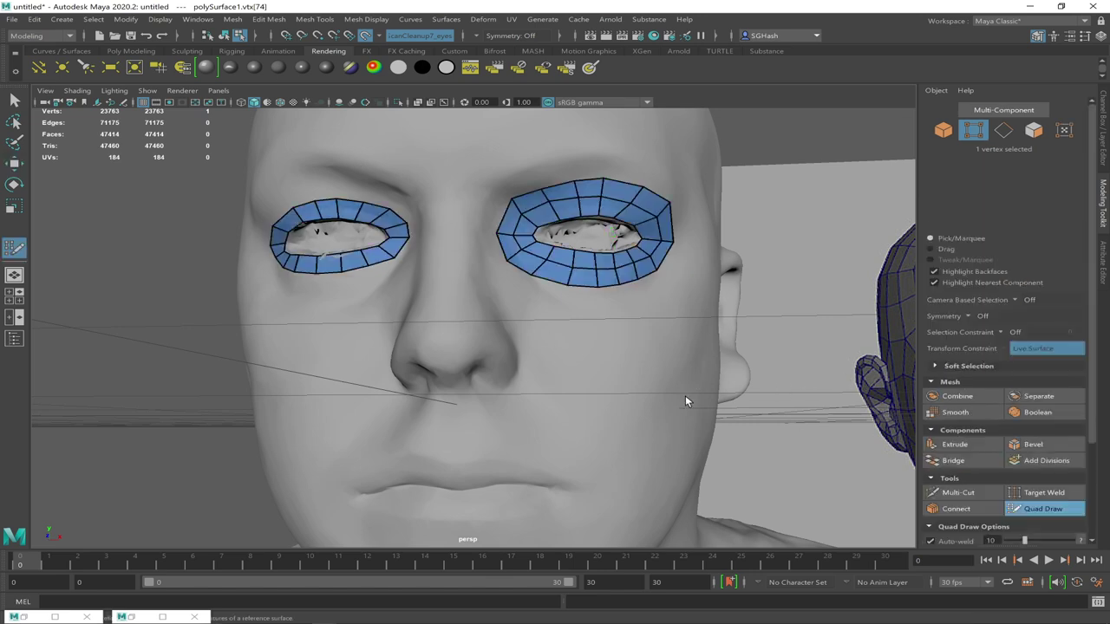
Place points along the brow above the left eye ring and fill the upper row of quads
{"action": "left_click_drag", "start_coordinate": [532, 312], "coordinate": [535, 310], "text": "alt"}
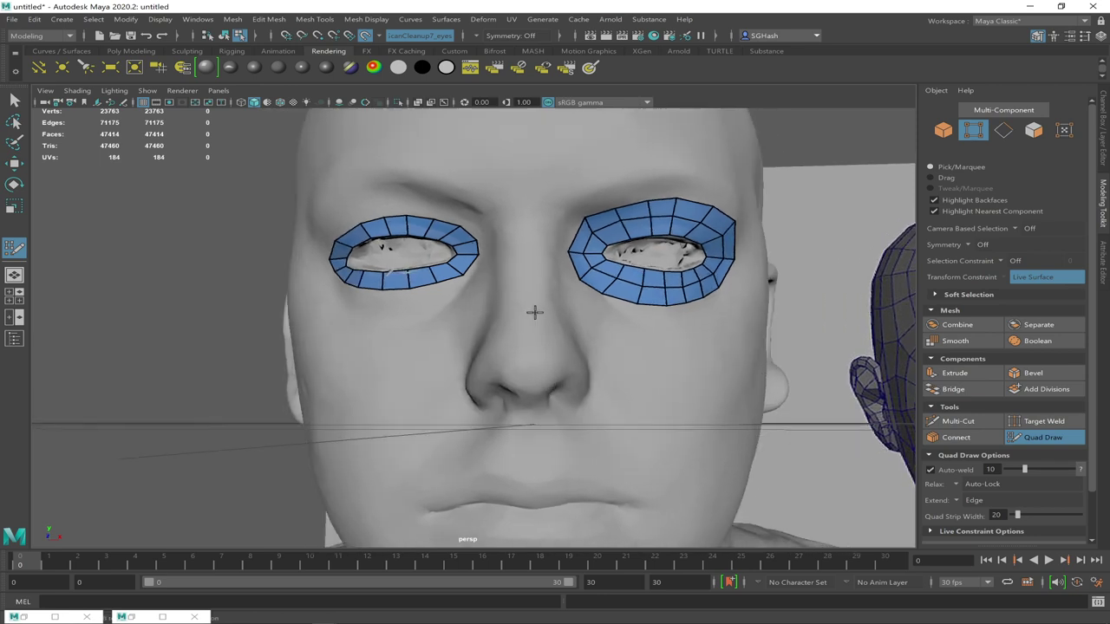
{"action": "left_click", "coordinate": [491, 234]}
{"action": "left_click", "coordinate": [491, 252]}
{"action": "left_click", "coordinate": [472, 215]}
{"action": "left_click", "coordinate": [437, 203]}
{"action": "left_click", "coordinate": [406, 198]}
{"action": "left_click", "coordinate": [380, 200]}
{"action": "left_click", "coordinate": [349, 209]}
{"action": "left_click", "coordinate": [323, 230]}
{"action": "left_click", "coordinate": [342, 227], "text": "shift"}
{"action": "left_click", "coordinate": [368, 210], "text": "shift"}
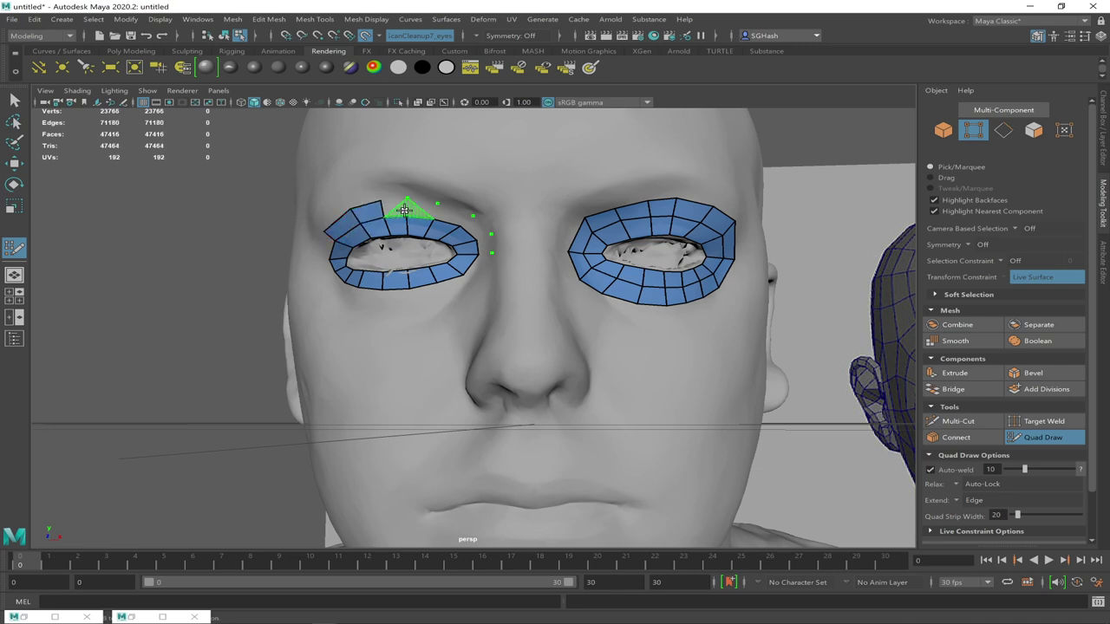
{"action": "left_click", "coordinate": [393, 209], "text": "shift"}
{"action": "left_click", "coordinate": [421, 209], "text": "shift"}
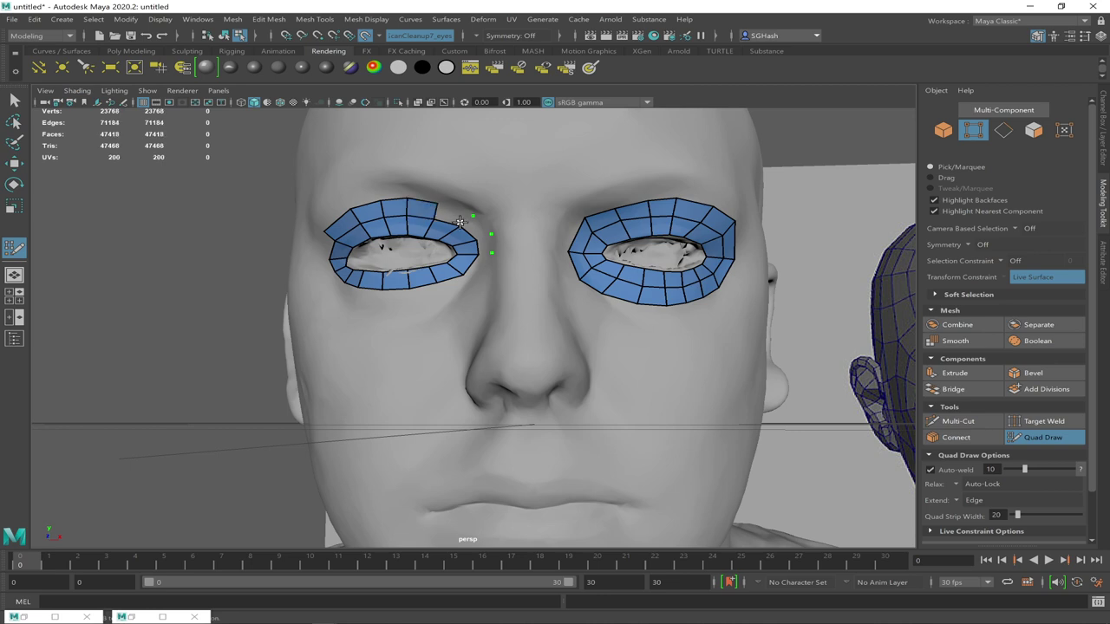
{"action": "left_click", "coordinate": [451, 215], "text": "shift"}
{"action": "left_click", "coordinate": [476, 227], "text": "shift"}
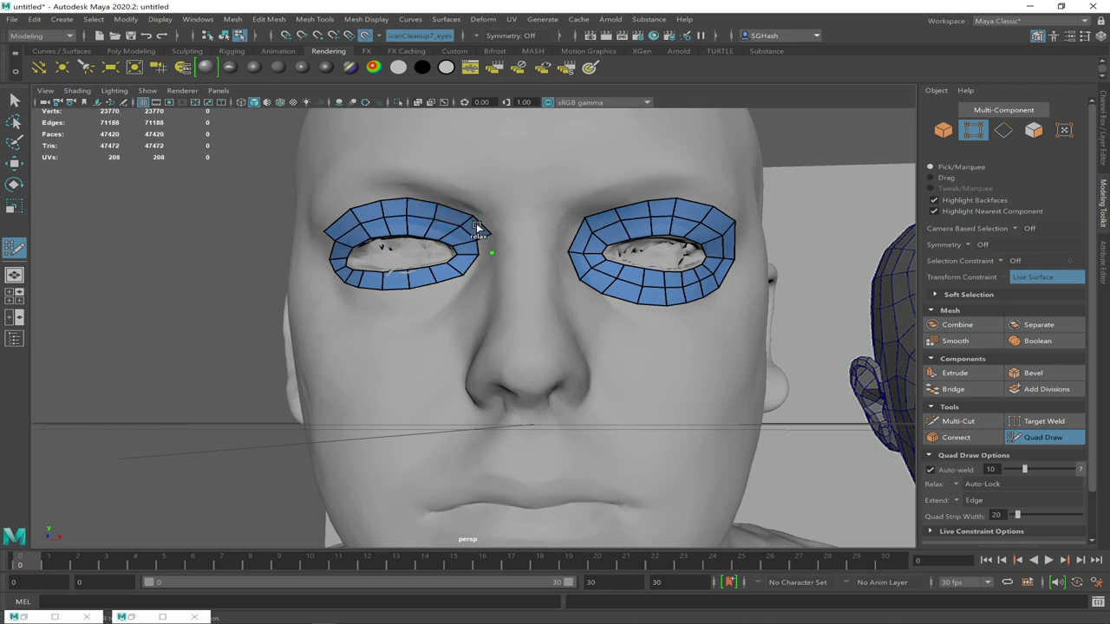
{"action": "left_click", "coordinate": [483, 247], "text": "shift"}
Place points along the cheek under the left eye and fill the lower row of quads
{"action": "left_click", "coordinate": [486, 280]}
{"action": "left_click", "coordinate": [446, 303]}
{"action": "left_click", "coordinate": [409, 308]}
{"action": "left_click", "coordinate": [382, 308]}
{"action": "left_click", "coordinate": [352, 304]}
{"action": "left_click", "coordinate": [337, 297]}
{"action": "left_click", "coordinate": [322, 279]}
{"action": "left_click", "coordinate": [315, 258]}
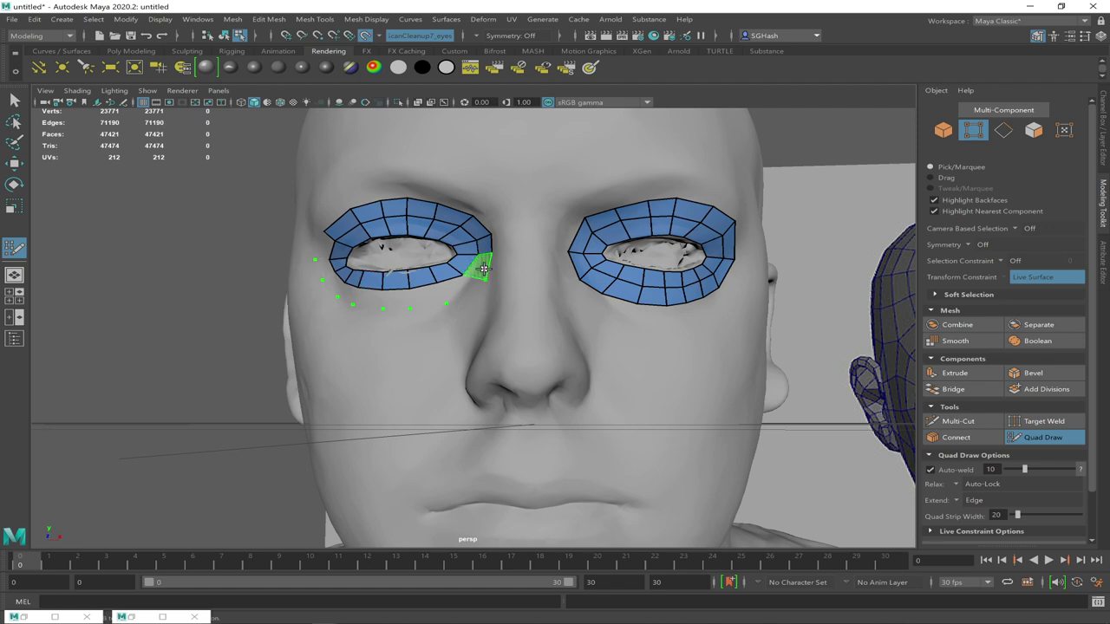
{"action": "left_click", "coordinate": [482, 268], "text": "shift"}
{"action": "left_click", "coordinate": [457, 289], "text": "shift"}
{"action": "left_click", "coordinate": [423, 298], "text": "shift"}
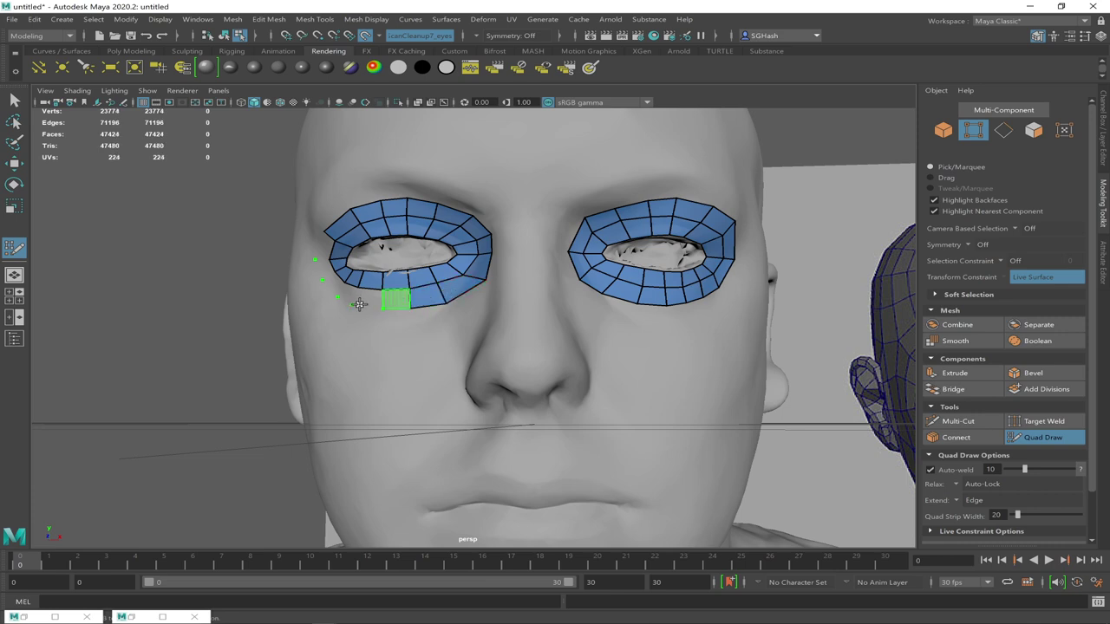
{"action": "left_click", "coordinate": [397, 299], "text": "shift"}
{"action": "left_click", "coordinate": [357, 297], "text": "shift"}
{"action": "left_click", "coordinate": [346, 293], "text": "shift"}
{"action": "left_click", "coordinate": [332, 287], "text": "shift"}
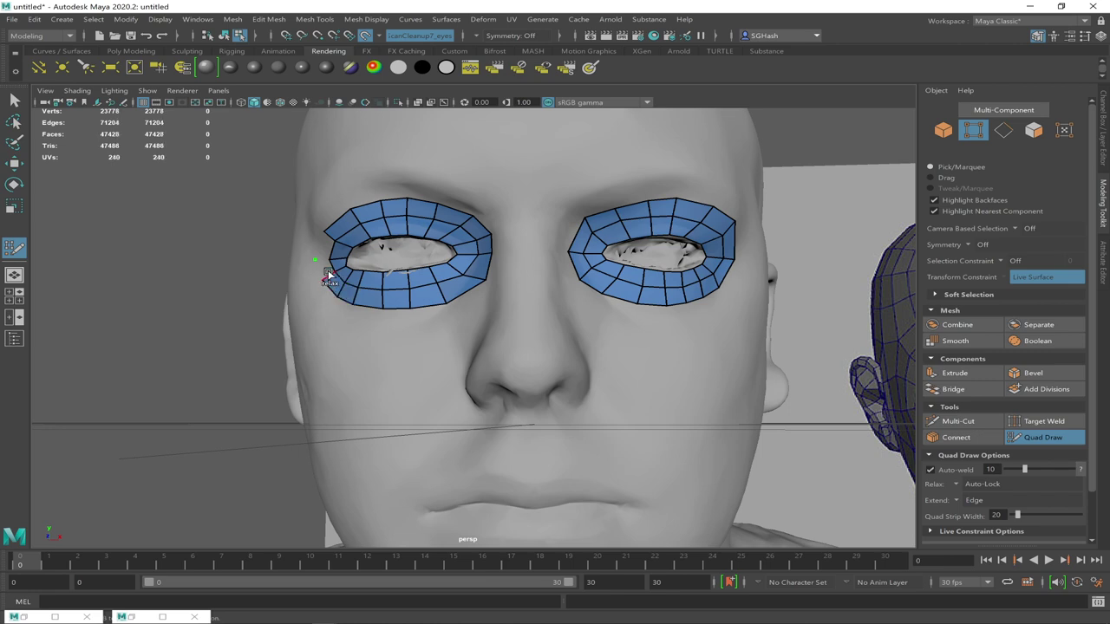
{"action": "left_click", "coordinate": [321, 265], "text": "shift"}
{"action": "left_click", "coordinate": [324, 248], "text": "shift"}
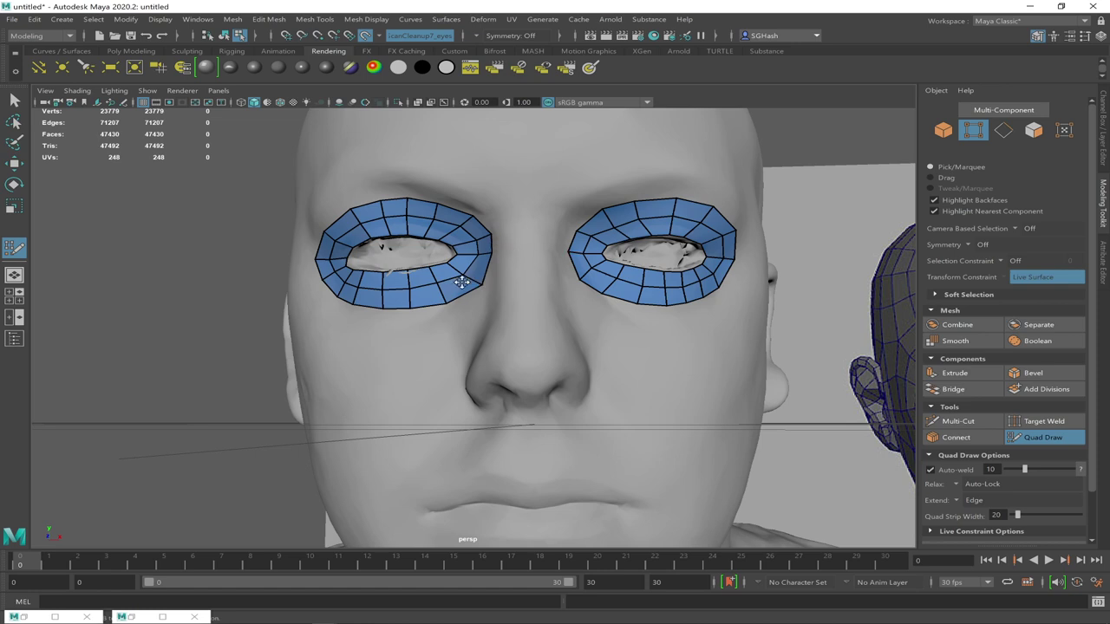
{"action": "scroll", "coordinate": [463, 276], "scroll_direction": "down", "scroll_amount": 5}
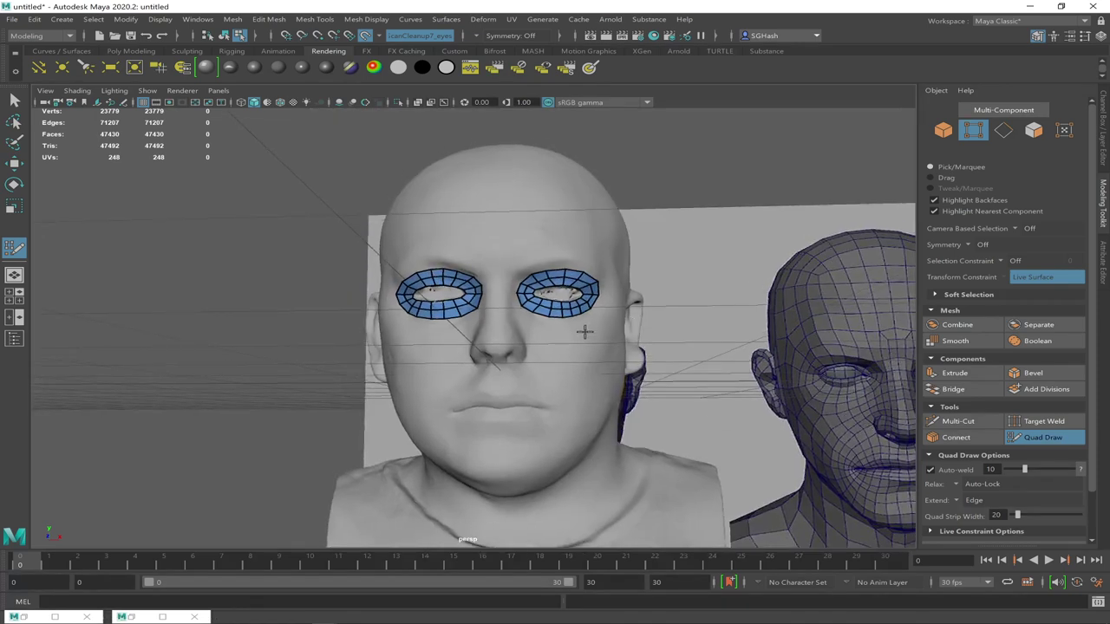
Zoom the perspective view in on the face until both blue eye rings fill it
{"action": "scroll", "coordinate": [585, 330], "scroll_direction": "up", "scroll_amount": 5}
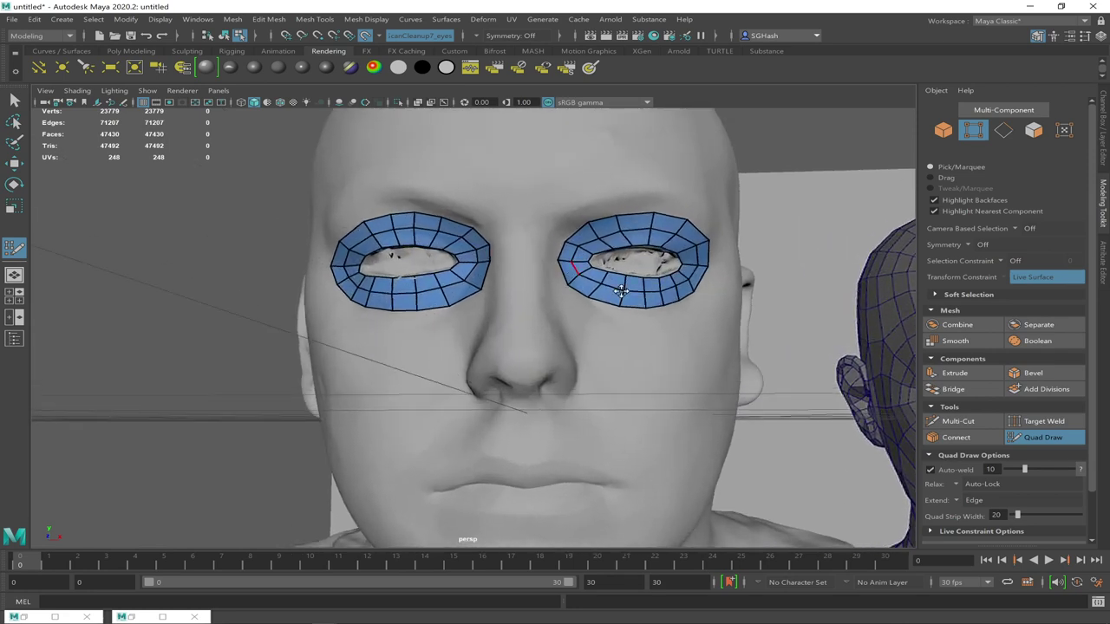
{"action": "scroll", "coordinate": [650, 331], "scroll_direction": "down", "scroll_amount": 4}
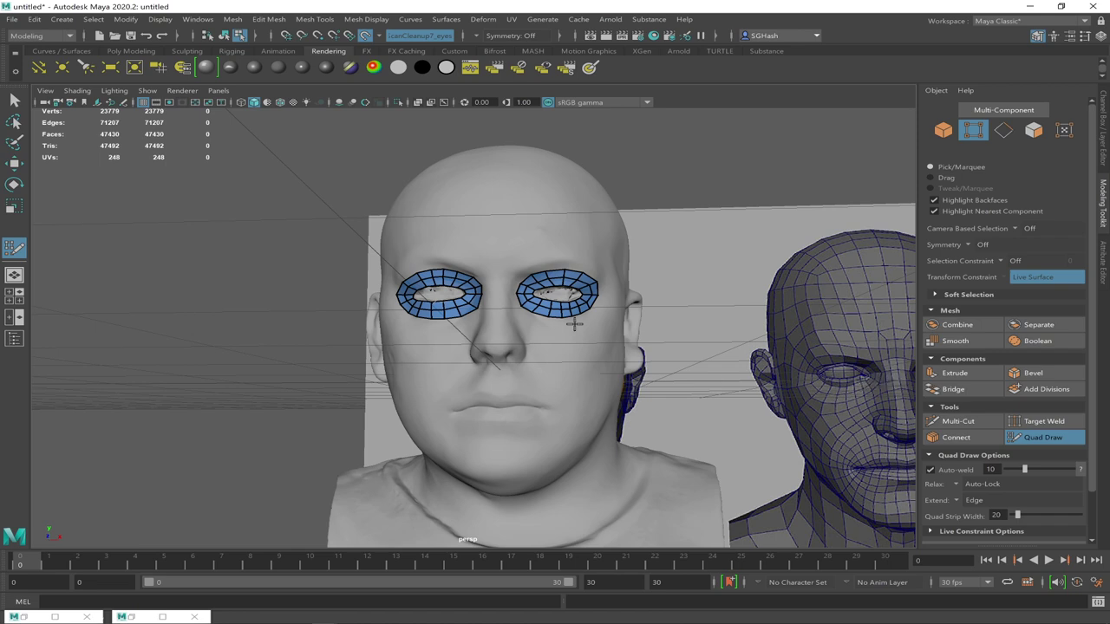
{"action": "scroll", "coordinate": [526, 293], "scroll_direction": "up", "scroll_amount": 5}
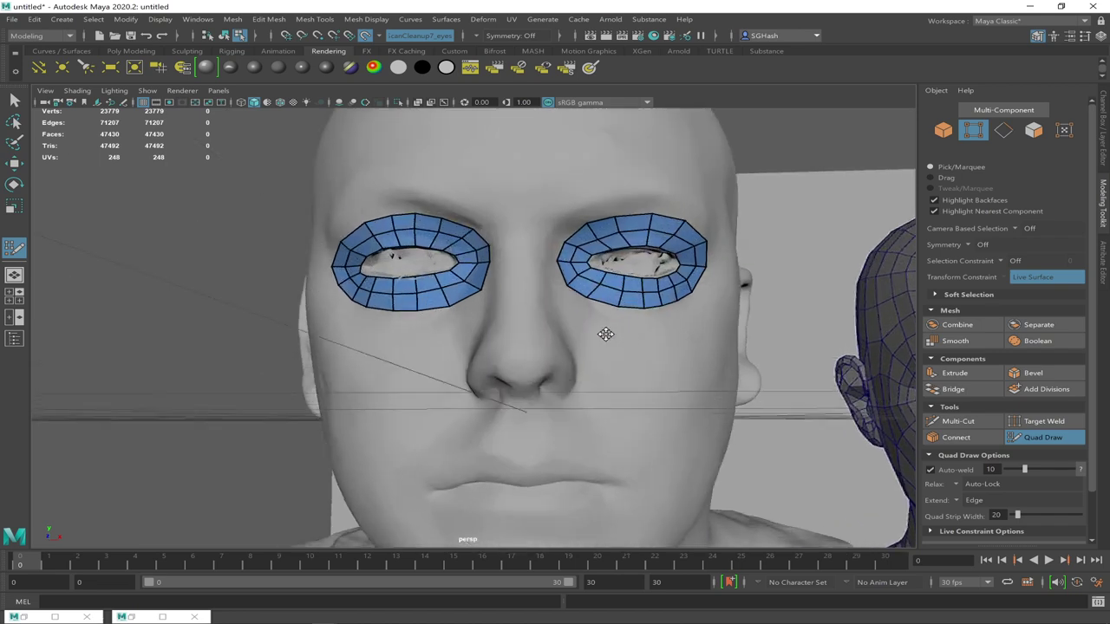
Place points on the brow and nose bridge and create three bridge quads to the left ring
{"action": "left_click", "coordinate": [558, 223]}
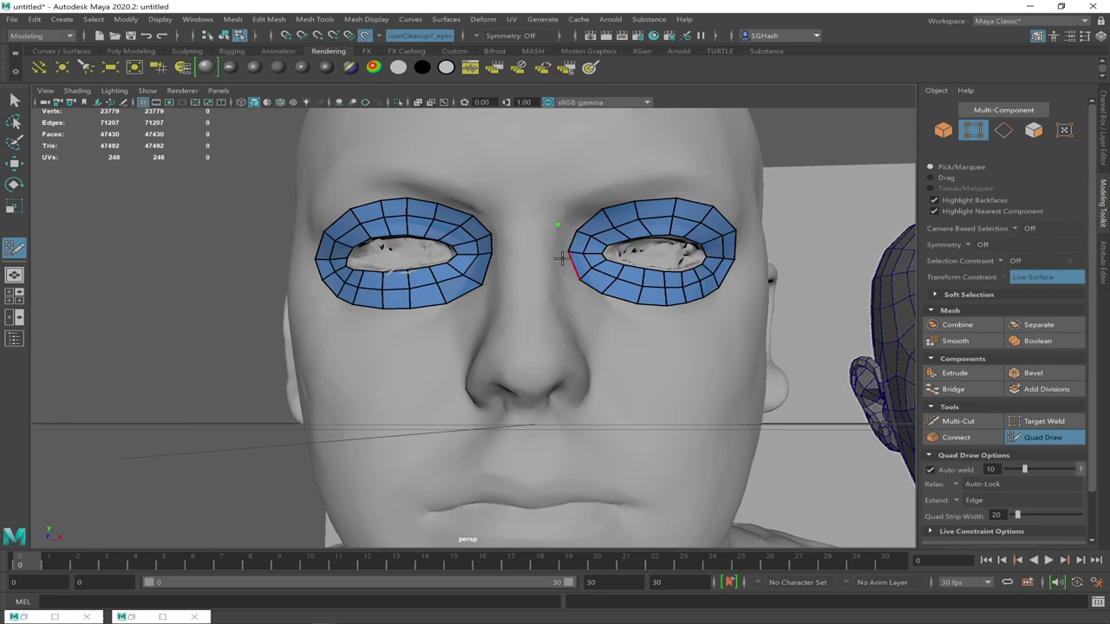
{"action": "middle_click_drag", "start_coordinate": [565, 254], "coordinate": [540, 252], "text": "alt"}
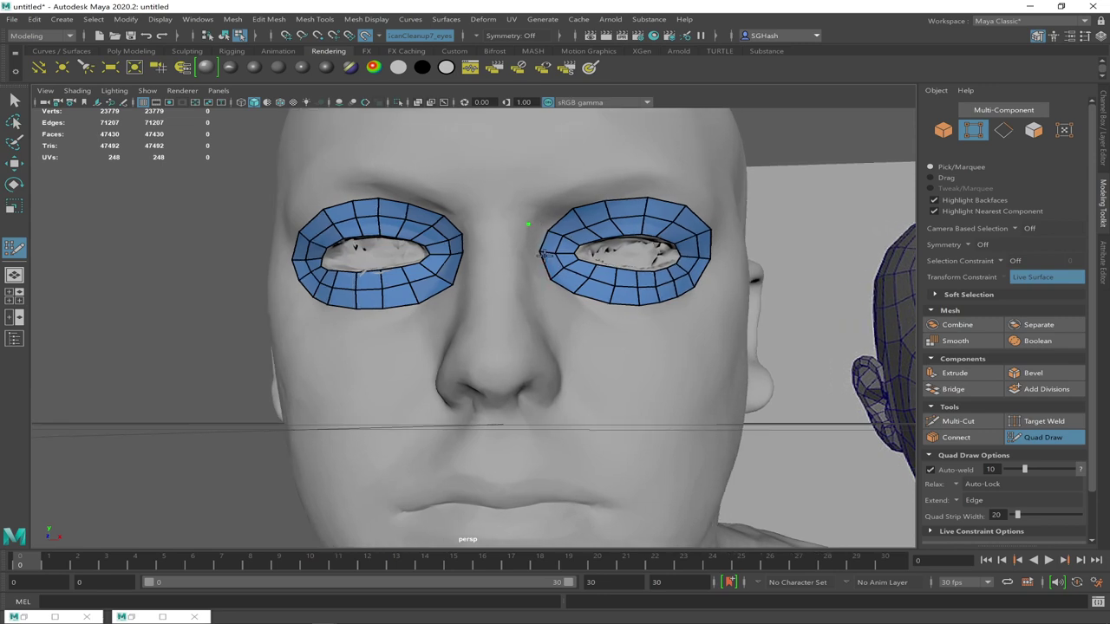
{"action": "left_click", "coordinate": [509, 223]}
{"action": "left_click", "coordinate": [490, 222]}
{"action": "left_click", "coordinate": [494, 251]}
{"action": "left_click", "coordinate": [525, 252]}
{"action": "left_click_drag", "start_coordinate": [532, 282], "coordinate": [520, 282], "text": "alt"}
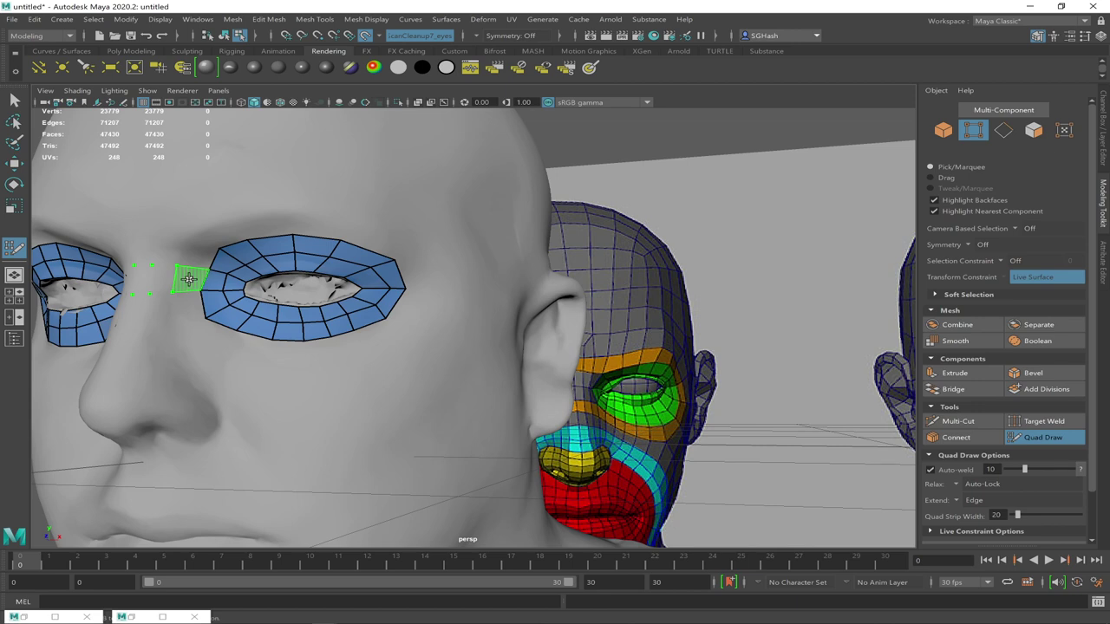
{"action": "left_click", "coordinate": [186, 280], "text": "shift"}
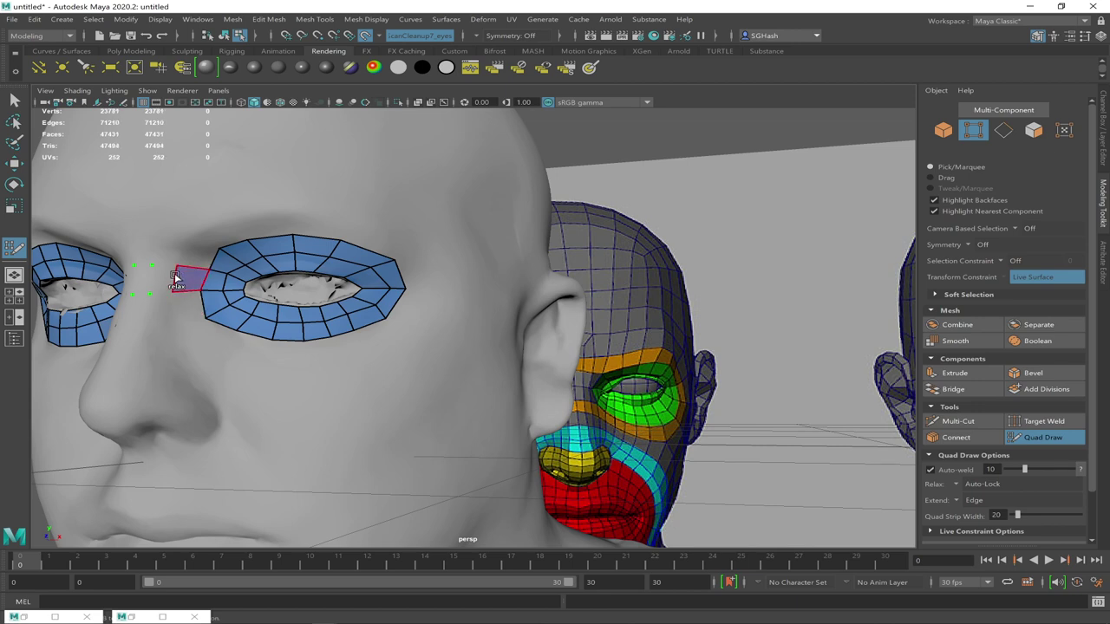
{"action": "left_click", "coordinate": [162, 276], "text": "shift"}
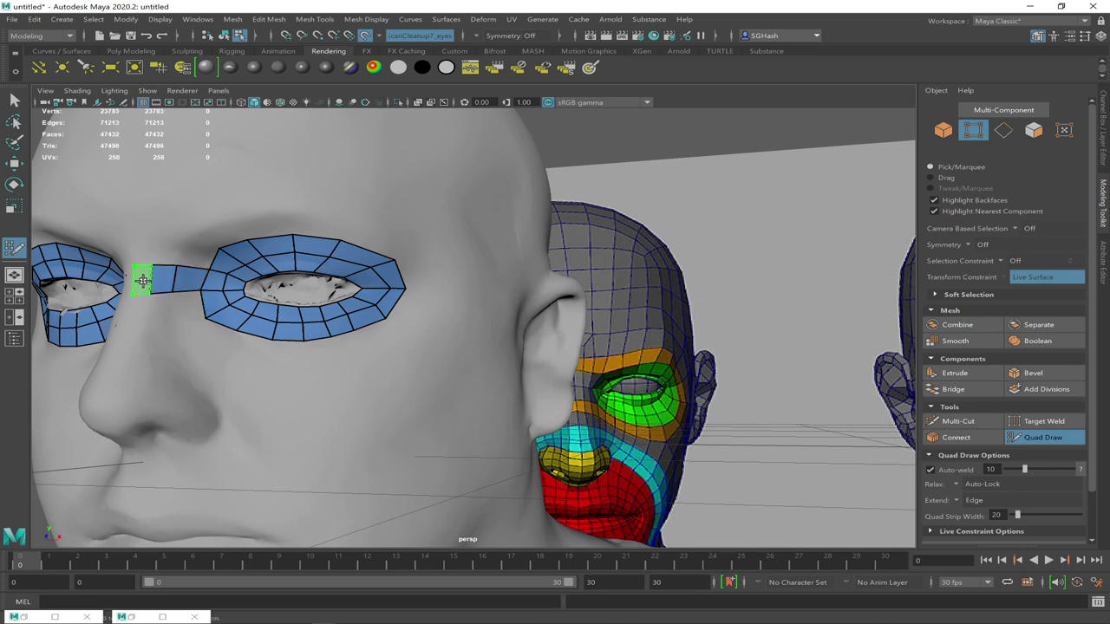
{"action": "left_click", "coordinate": [142, 281], "text": "shift"}
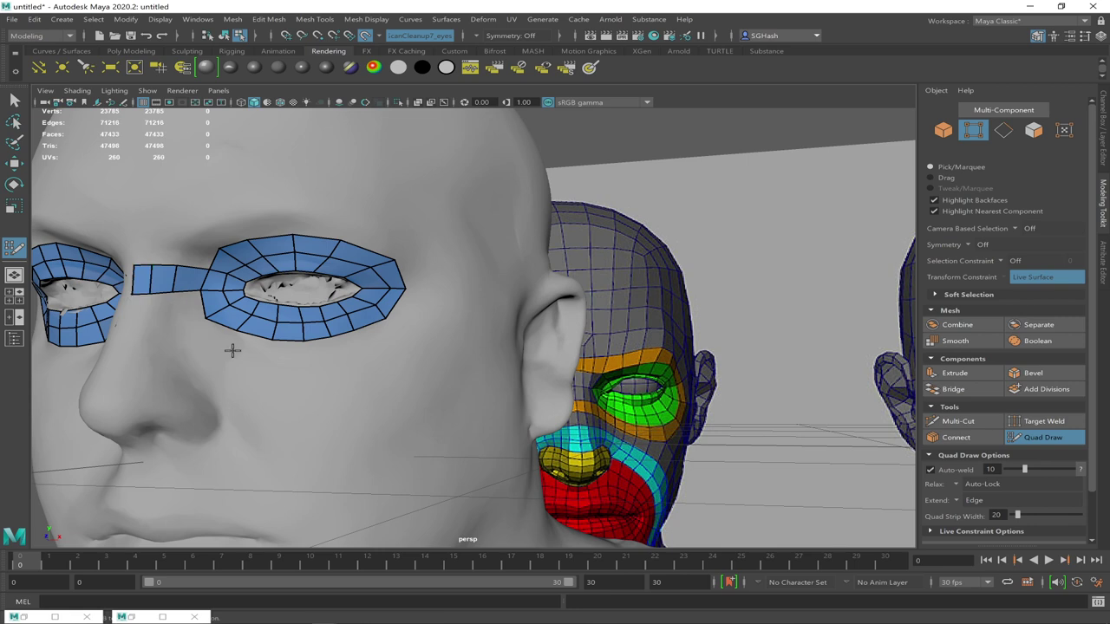
{"action": "key", "text": "["}
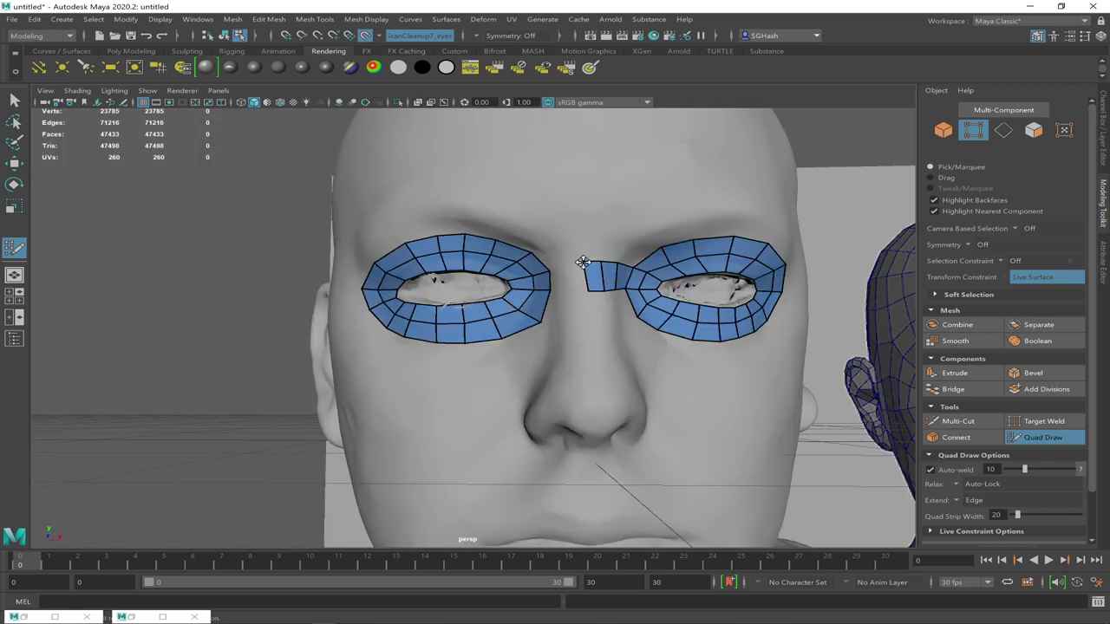
Fill the remaining nose-bridge gap with quads, undoing the stray triangle faces
{"action": "left_click_drag", "start_coordinate": [587, 260], "coordinate": [587, 262]}
{"action": "mouse_move", "coordinate": [586, 325]}
{"action": "left_mouse_down", "text": "alt"}
{"action": "mouse_move", "coordinate": [641, 330]}
{"action": "mouse_move", "coordinate": [590, 324]}
{"action": "left_mouse_up", "text": "alt"}
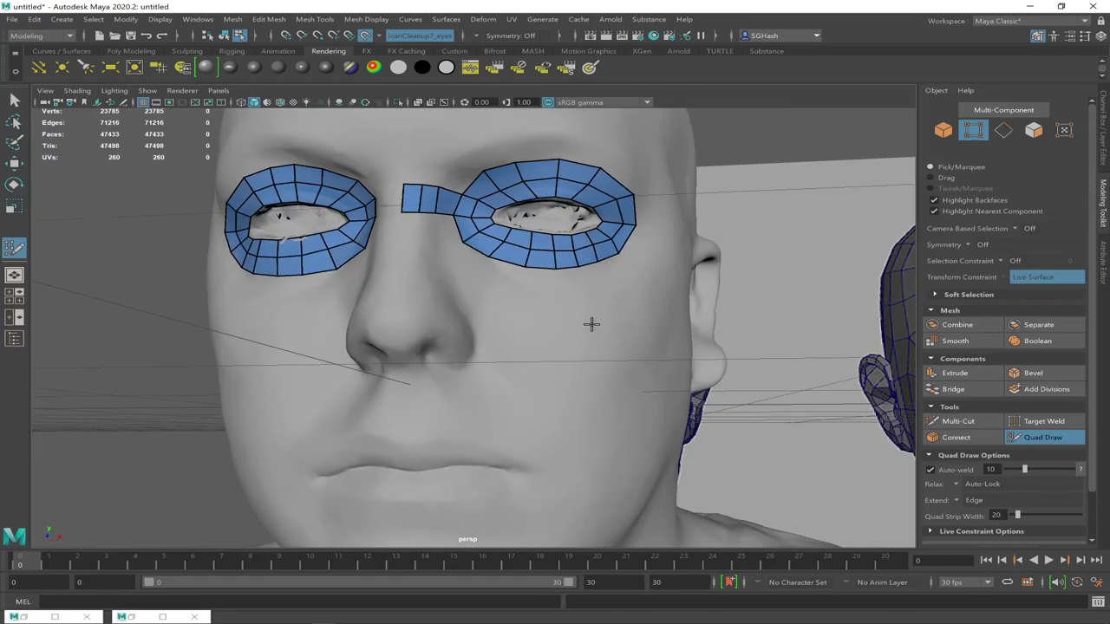
{"action": "key", "text": "f"}
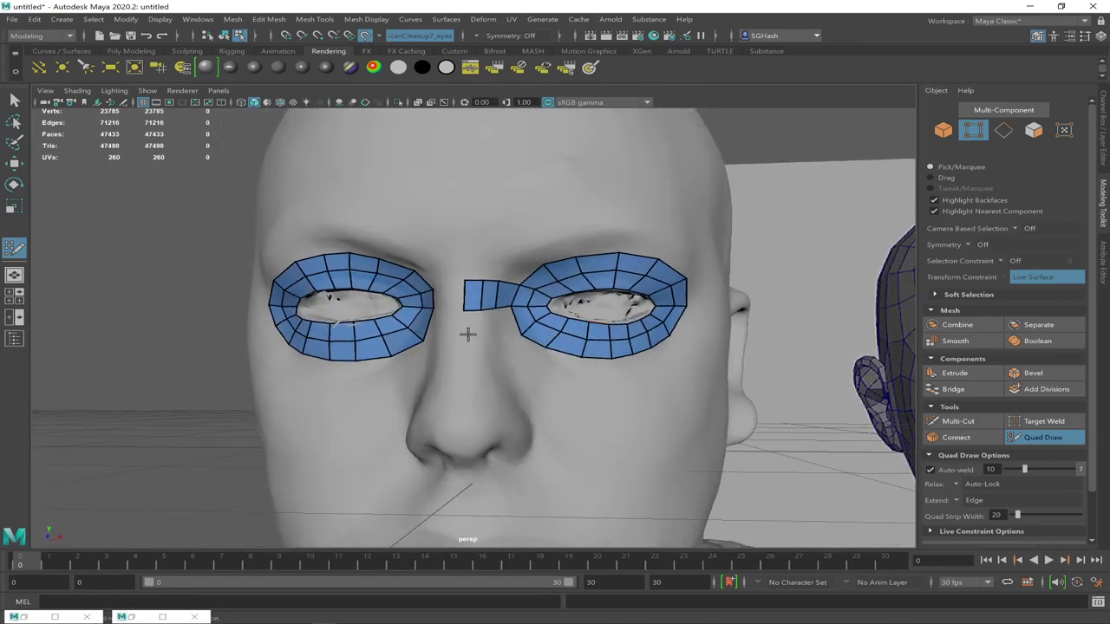
{"action": "left_click_drag", "start_coordinate": [467, 334], "coordinate": [470, 319], "text": "alt"}
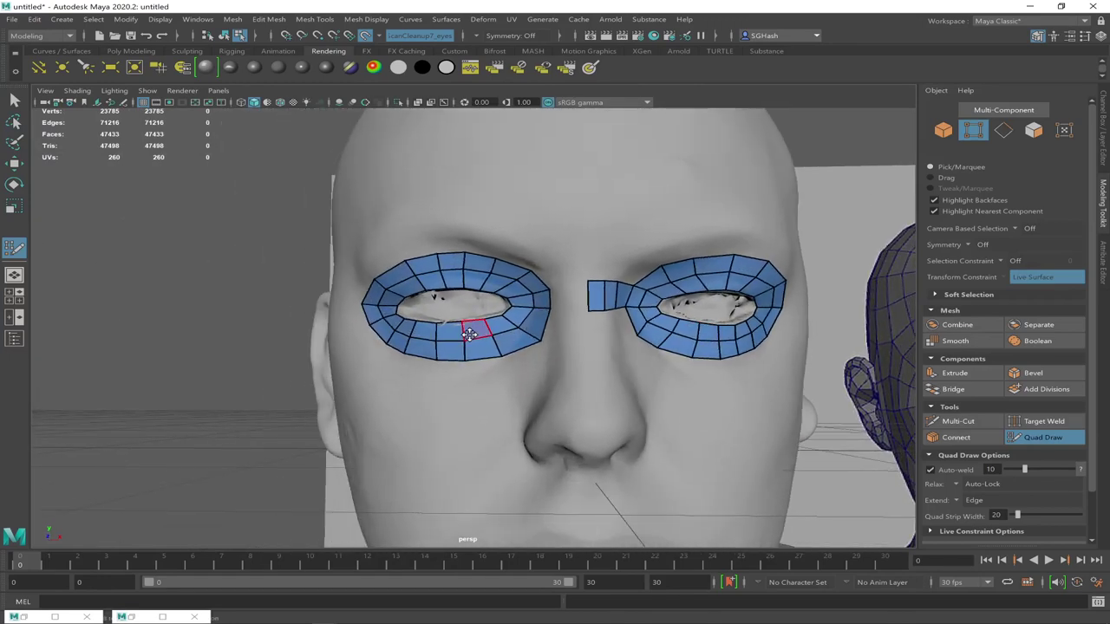
{"action": "left_click", "coordinate": [574, 310]}
{"action": "left_click", "coordinate": [558, 309]}
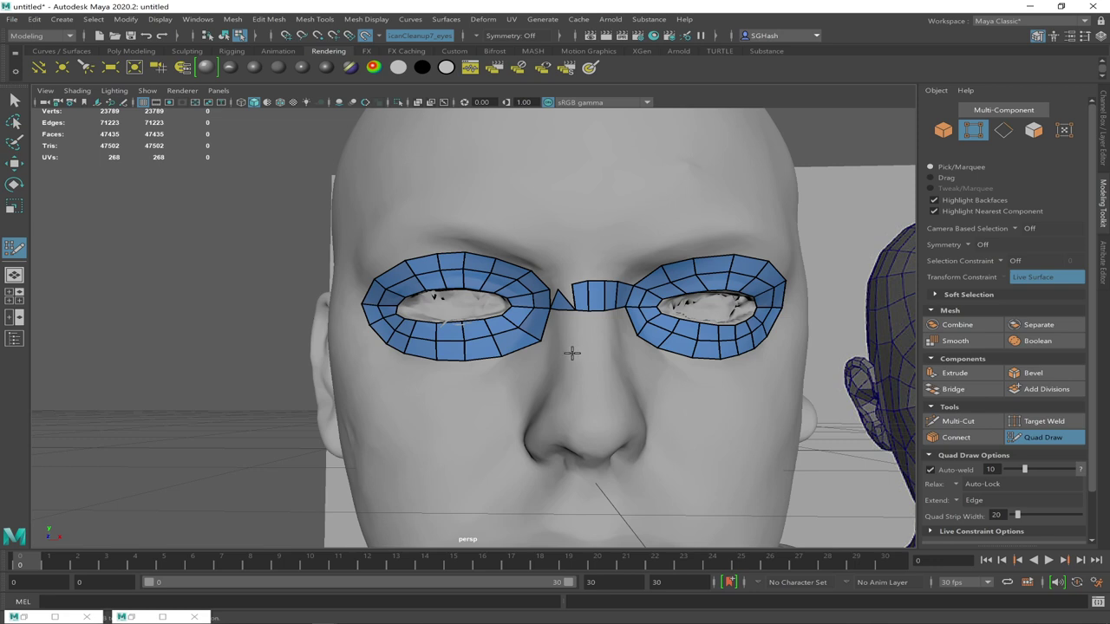
{"action": "key", "text": "ctrl+z"}
{"action": "key", "text": "ctrl+z"}
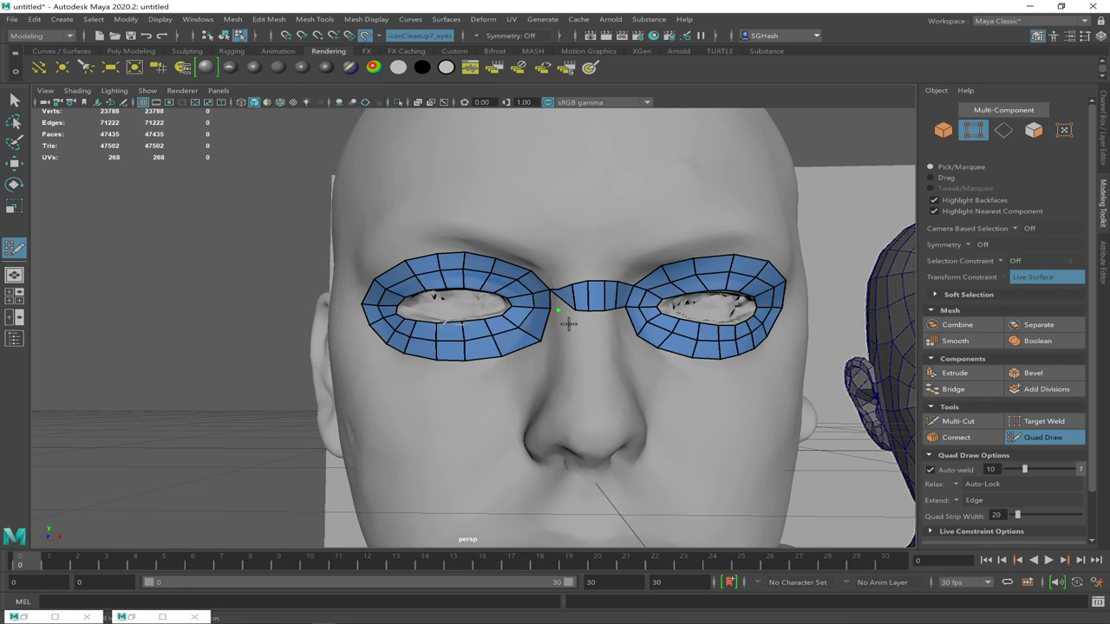
{"action": "key", "text": "ctrl+z"}
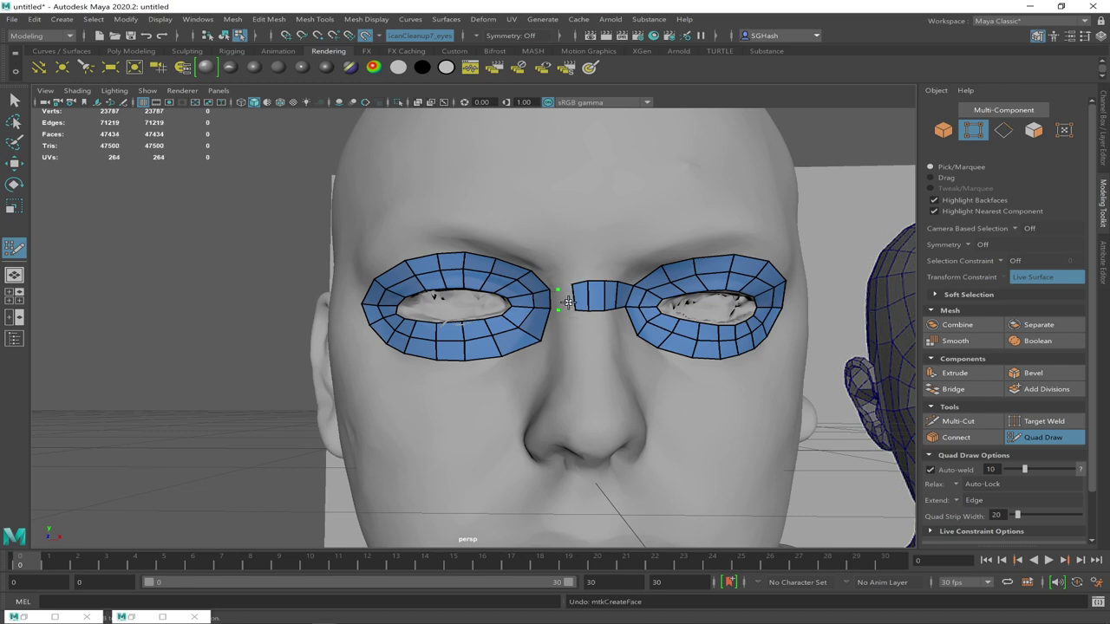
{"action": "left_click", "coordinate": [567, 301], "text": "shift"}
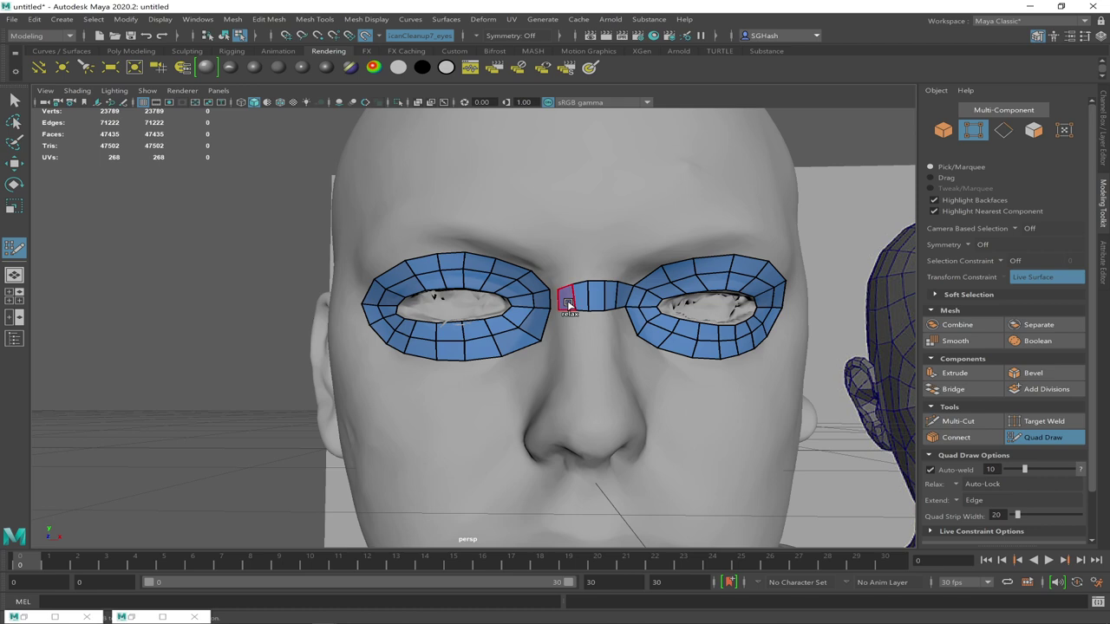
{"action": "left_click", "coordinate": [553, 300], "text": "shift"}
Relax the nose-bridge strip and both eye rings to even out their edges
{"action": "mouse_move", "coordinate": [598, 290]}
{"action": "left_mouse_down", "text": "shift"}
{"action": "mouse_move", "coordinate": [554, 288]}
{"action": "mouse_move", "coordinate": [625, 287]}
{"action": "mouse_move", "coordinate": [538, 283]}
{"action": "mouse_move", "coordinate": [626, 284]}
{"action": "mouse_move", "coordinate": [573, 287]}
{"action": "left_mouse_up", "text": "shift"}
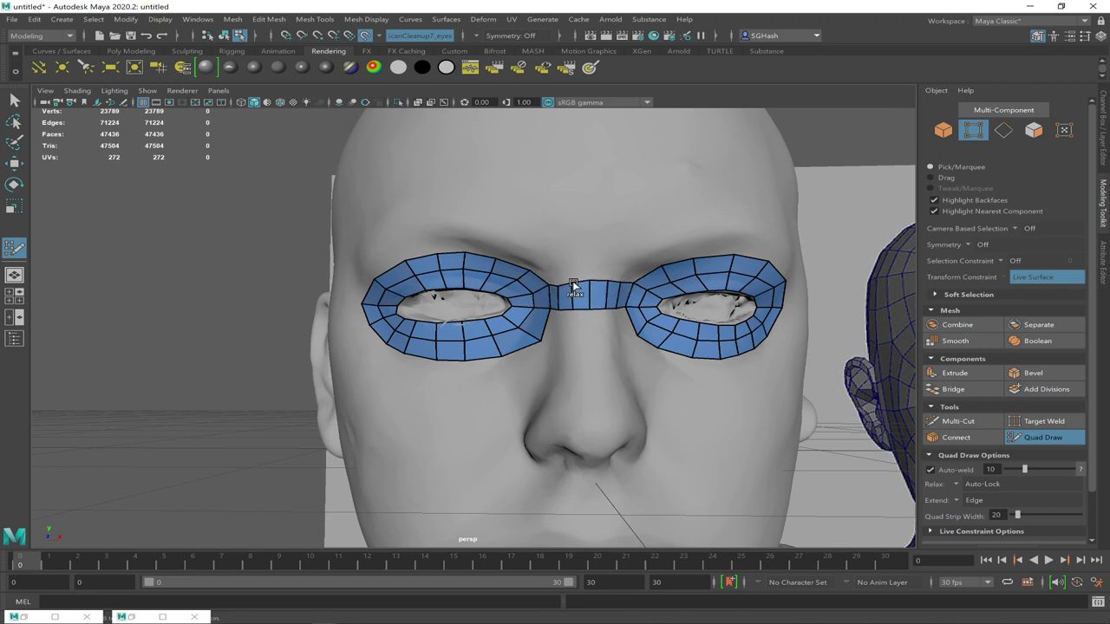
{"action": "mouse_move", "coordinate": [409, 299]}
{"action": "left_mouse_down", "text": "shift"}
{"action": "mouse_move", "coordinate": [372, 320]}
{"action": "mouse_move", "coordinate": [509, 338]}
{"action": "mouse_move", "coordinate": [529, 307]}
{"action": "mouse_move", "coordinate": [489, 284]}
{"action": "mouse_move", "coordinate": [412, 288]}
{"action": "mouse_move", "coordinate": [387, 313]}
{"action": "mouse_move", "coordinate": [483, 353]}
{"action": "mouse_move", "coordinate": [523, 299]}
{"action": "left_mouse_up", "text": "shift"}
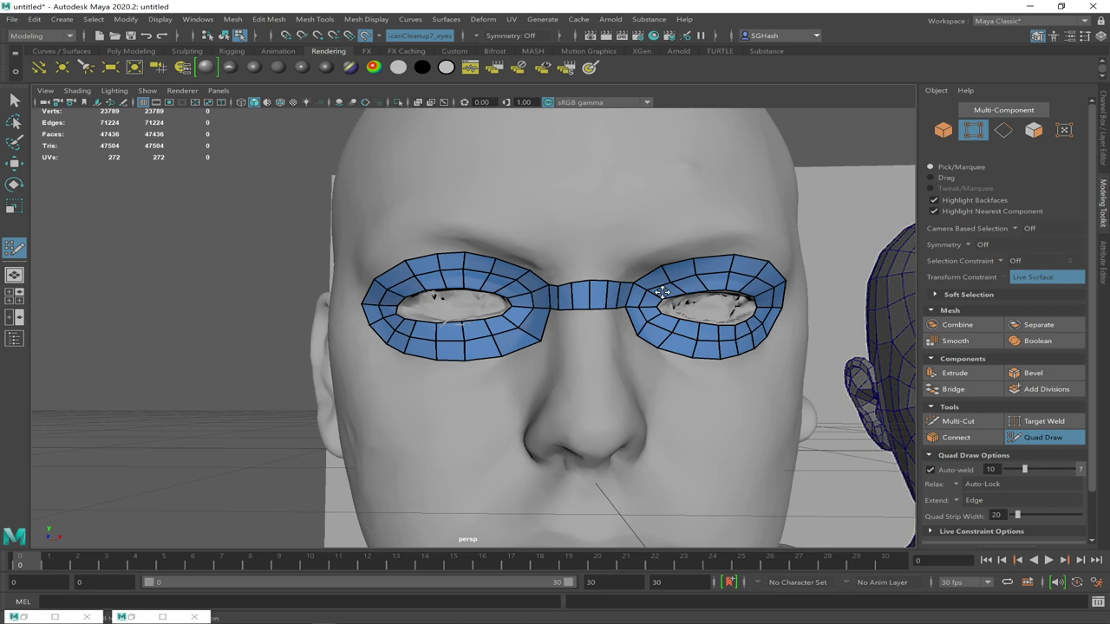
{"action": "mouse_move", "coordinate": [657, 291]}
{"action": "left_mouse_down", "text": "shift"}
{"action": "mouse_move", "coordinate": [651, 280]}
{"action": "mouse_move", "coordinate": [713, 267]}
{"action": "mouse_move", "coordinate": [684, 280]}
{"action": "mouse_move", "coordinate": [716, 283]}
{"action": "mouse_move", "coordinate": [676, 280]}
{"action": "mouse_move", "coordinate": [754, 283]}
{"action": "mouse_move", "coordinate": [767, 311]}
{"action": "mouse_move", "coordinate": [726, 340]}
{"action": "mouse_move", "coordinate": [664, 327]}
{"action": "mouse_move", "coordinate": [643, 306]}
{"action": "mouse_move", "coordinate": [638, 314]}
{"action": "left_mouse_up", "text": "shift"}
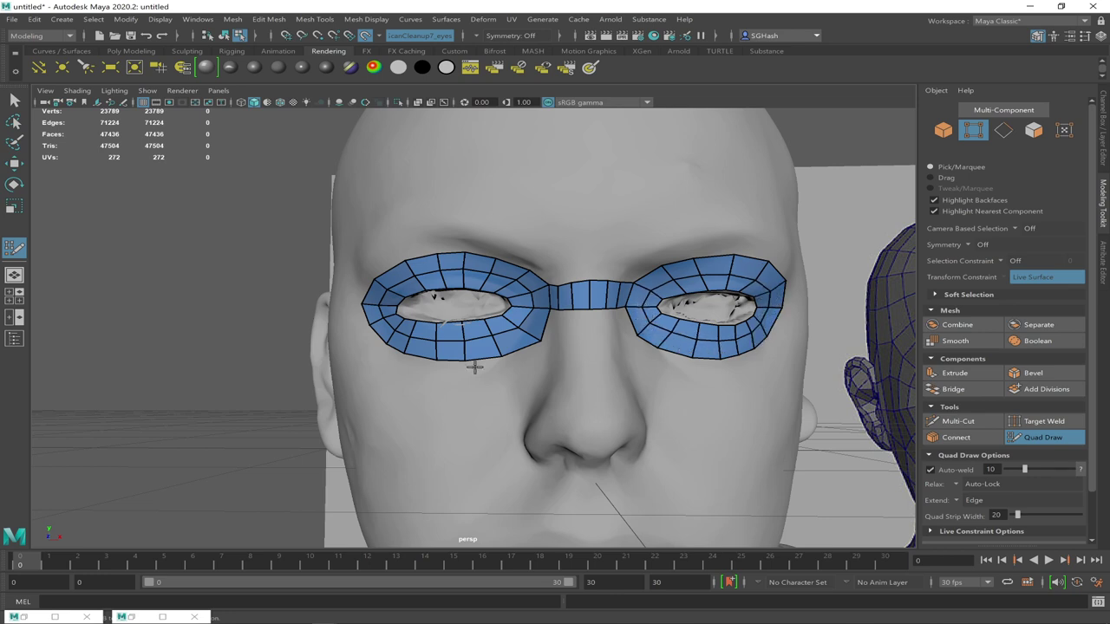
{"action": "left_click", "coordinate": [588, 332]}
Add new nose-bridge points below the strip and fill quads between them and the eye ring
{"action": "mouse_move", "coordinate": [601, 334]}
{"action": "left_mouse_down", "text": "alt"}
{"action": "mouse_move", "coordinate": [555, 331]}
{"action": "mouse_move", "coordinate": [597, 330]}
{"action": "left_mouse_up", "text": "alt"}
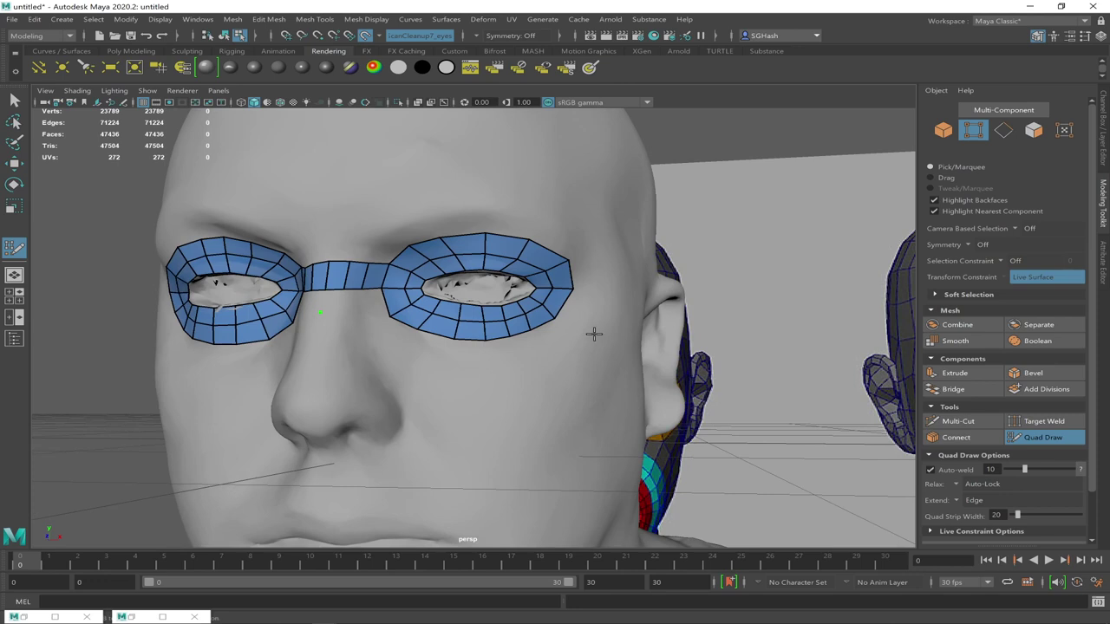
{"action": "left_click", "coordinate": [343, 311]}
{"action": "left_click", "coordinate": [364, 313]}
{"action": "left_click", "coordinate": [372, 303], "text": "shift"}
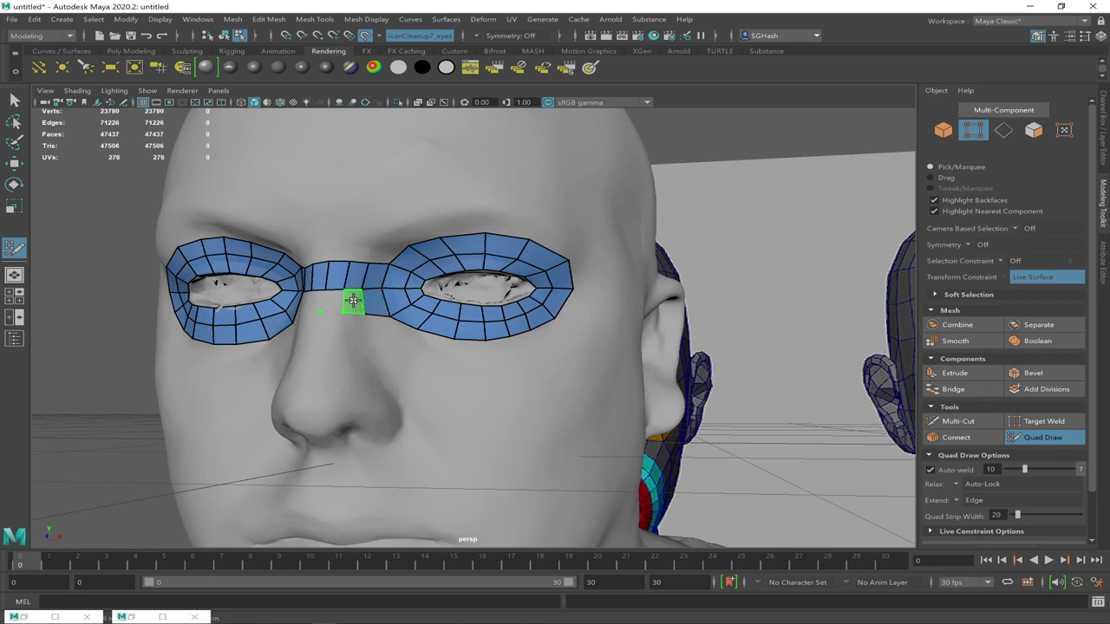
{"action": "left_click", "coordinate": [353, 302], "text": "shift"}
{"action": "left_click", "coordinate": [330, 303], "text": "shift"}
{"action": "left_click_drag", "start_coordinate": [378, 356], "coordinate": [384, 357], "text": "alt"}
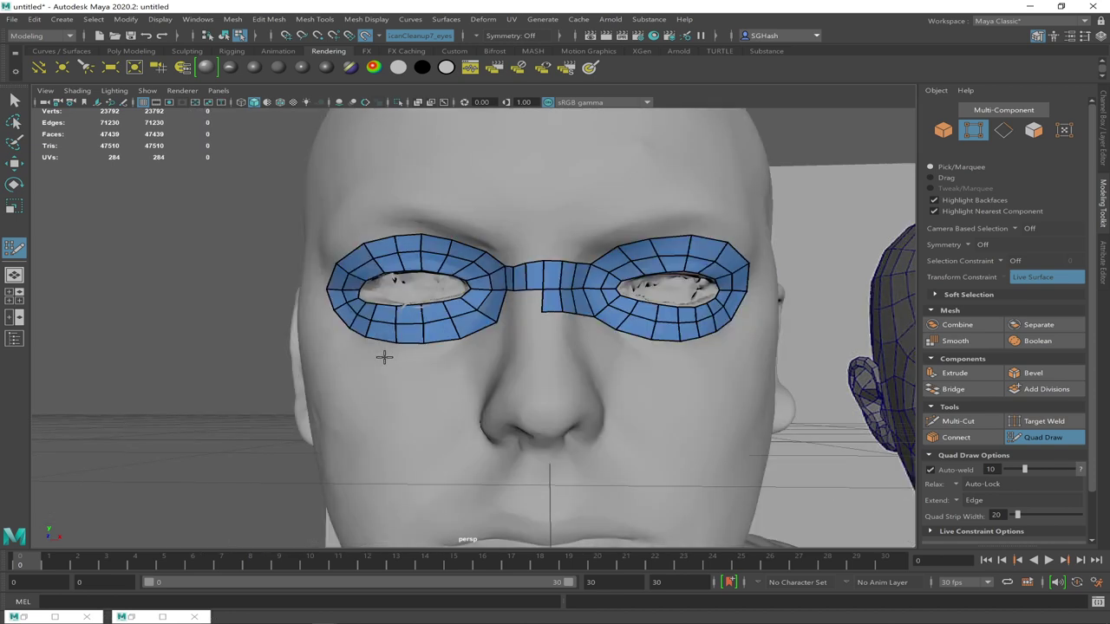
Fill the triangular gap at the lower left of the bridge and relax the widened strip
{"action": "left_click", "coordinate": [526, 310]}
{"action": "left_click", "coordinate": [518, 308], "text": "shift"}
{"action": "left_click", "coordinate": [506, 308], "text": "shift"}
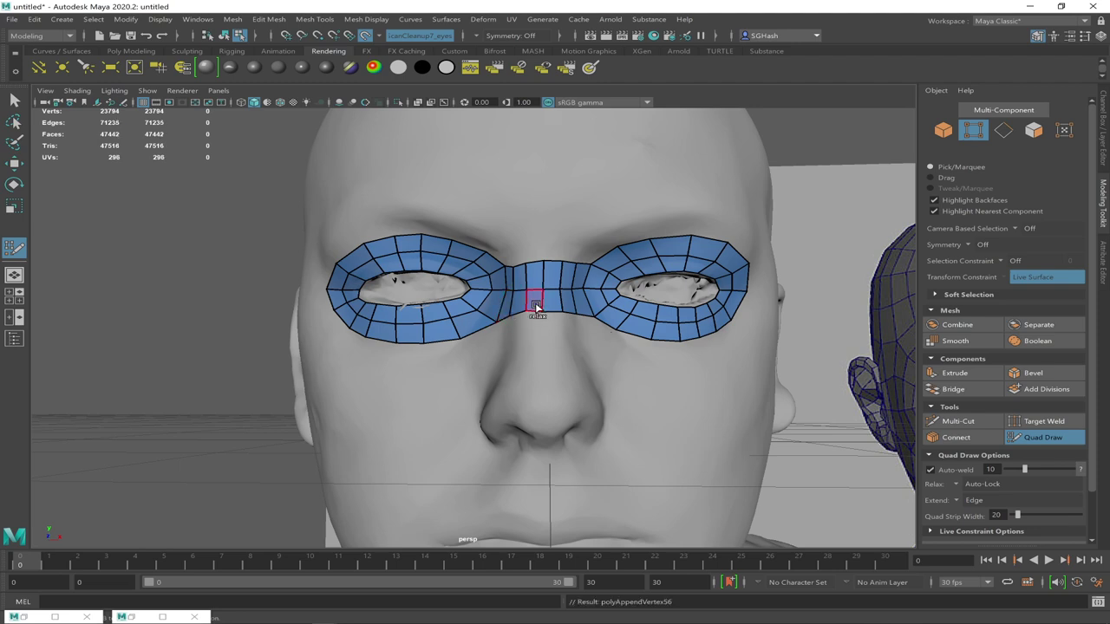
{"action": "left_click_drag", "start_coordinate": [532, 317], "coordinate": [564, 322], "text": "shift"}
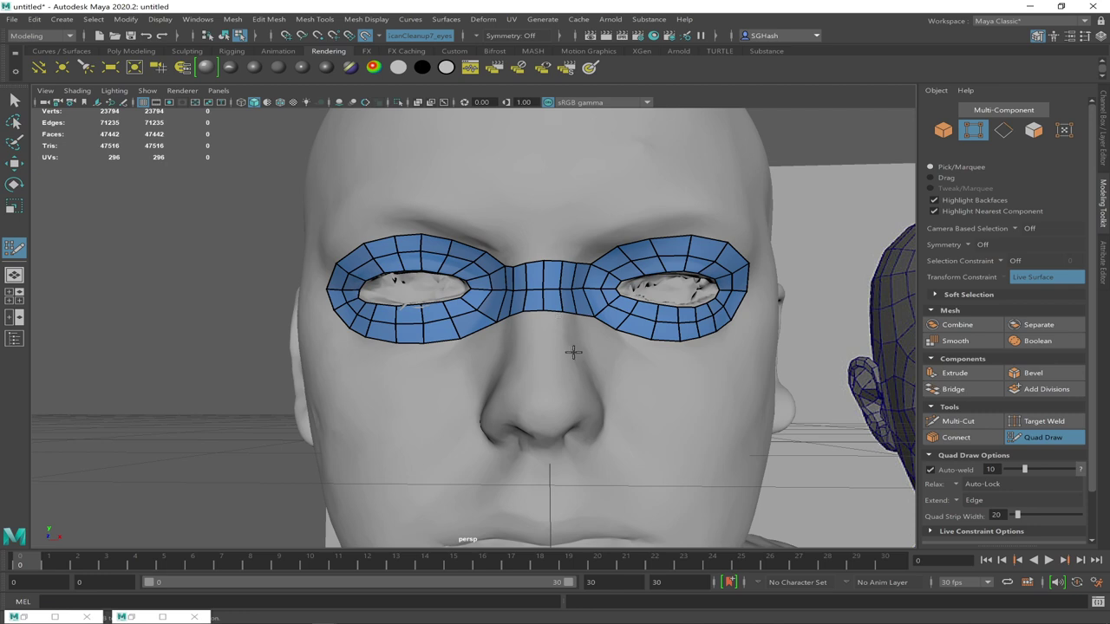
Insert an edge loop near the eye hole of both the right and left eye rings
{"action": "left_click", "coordinate": [615, 299], "text": "ctrl"}
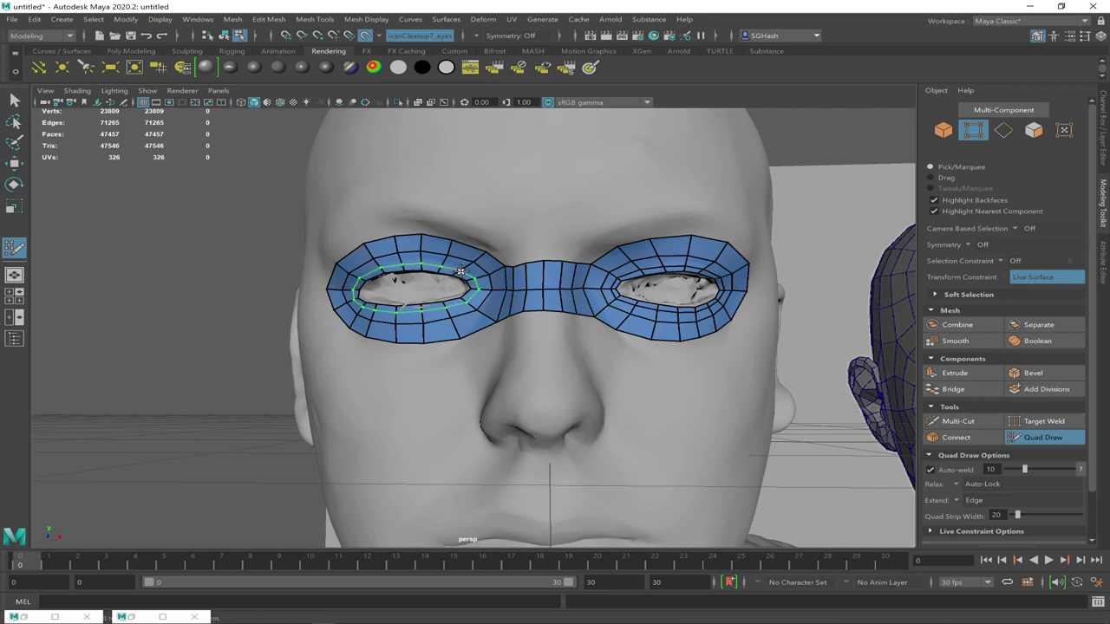
{"action": "left_click", "coordinate": [459, 271], "text": "ctrl"}
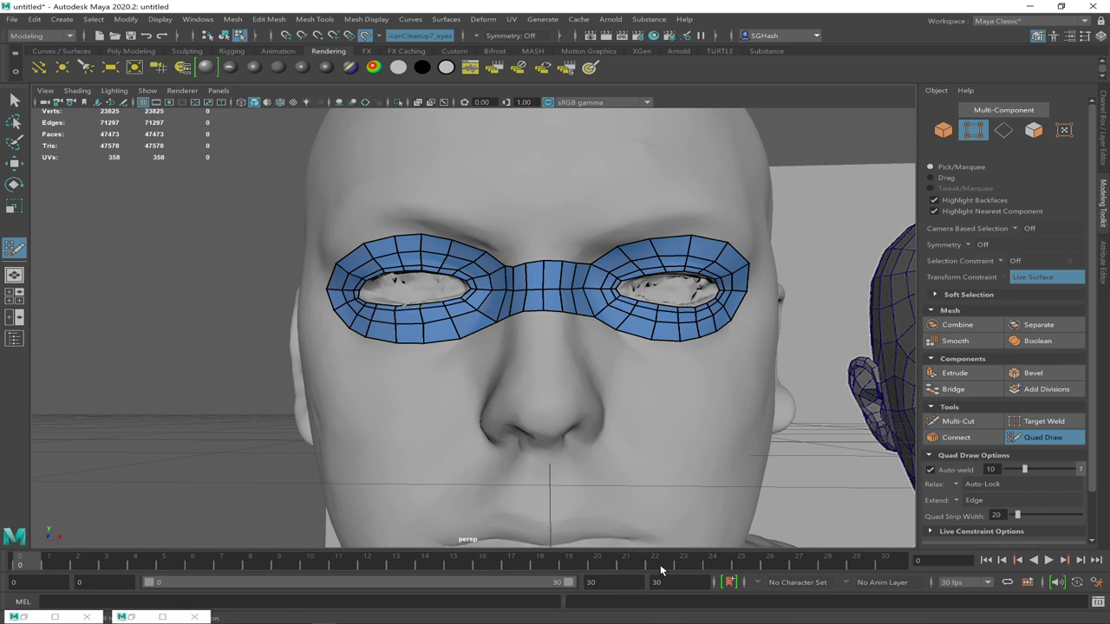
{"action": "scroll", "coordinate": [658, 511], "scroll_direction": "down", "scroll_amount": 3}
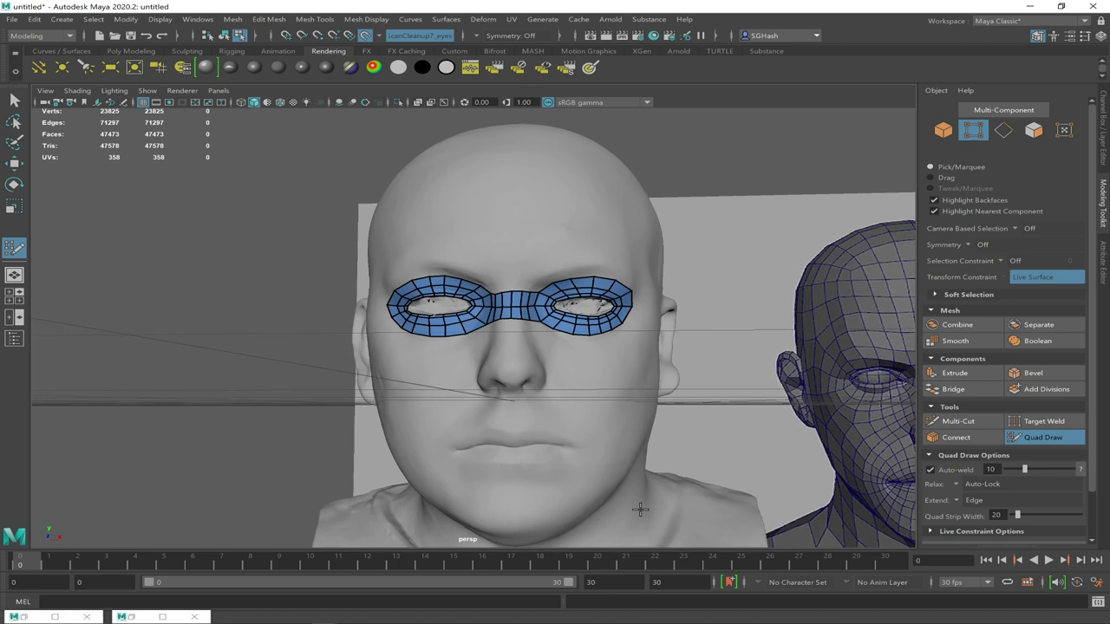
{"action": "scroll", "coordinate": [672, 503], "scroll_direction": "down", "scroll_amount": 5}
{"action": "scroll", "coordinate": [616, 481], "scroll_direction": "up", "scroll_amount": 2}
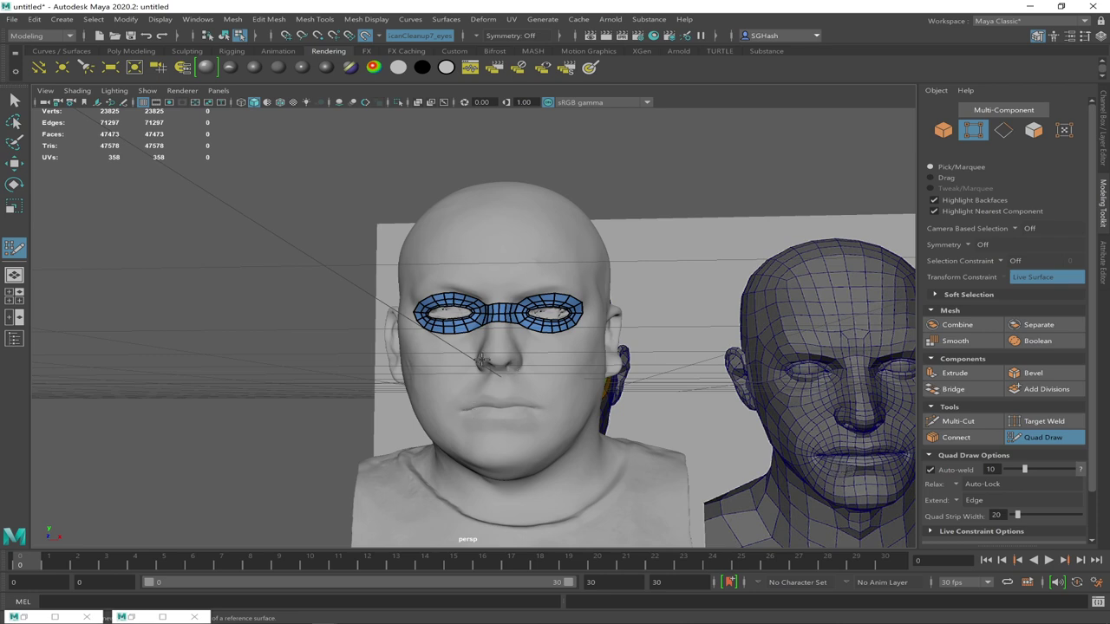
{"action": "scroll", "coordinate": [549, 393], "scroll_direction": "up", "scroll_amount": 2}
{"action": "scroll", "coordinate": [570, 404], "scroll_direction": "up", "scroll_amount": 3}
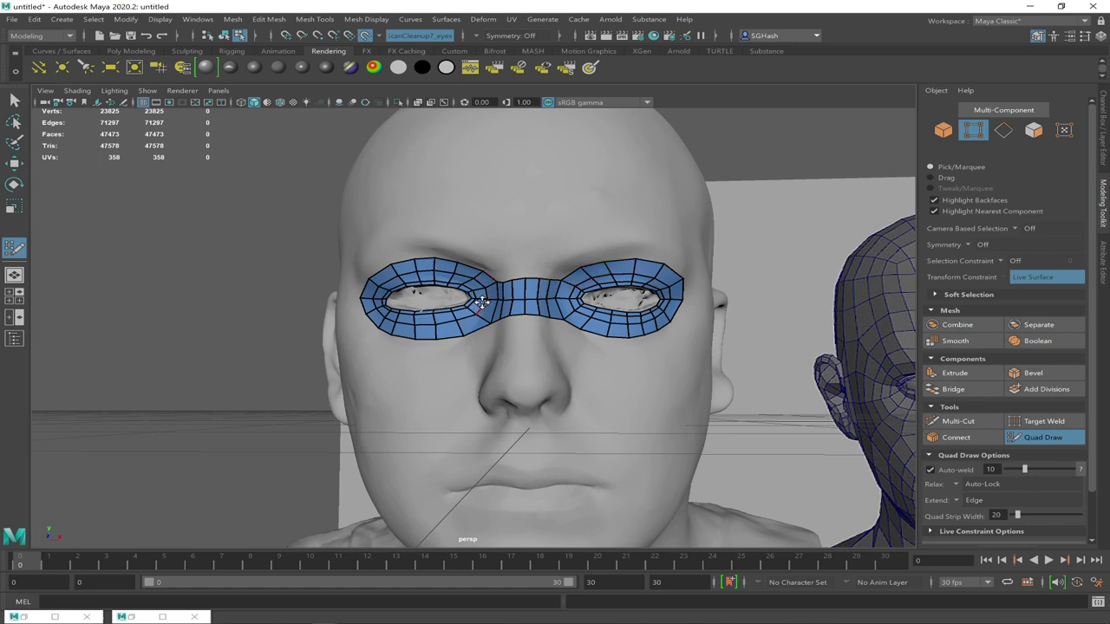
{"action": "key", "text": "F10"}
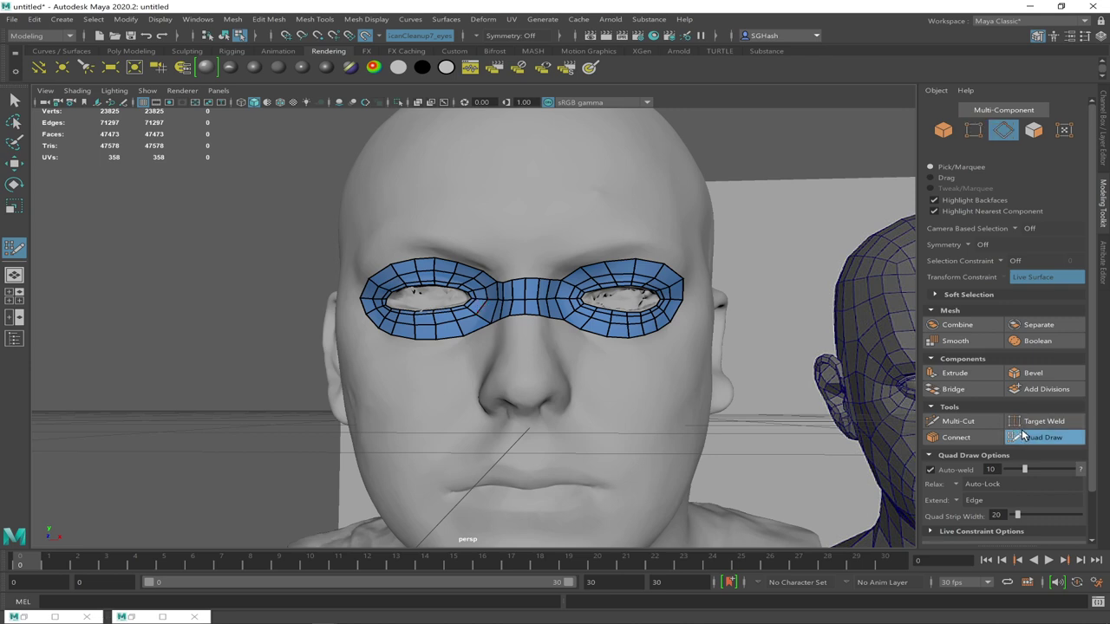
Toggle the sculpt head layer's visibility and display type in the Layer Editor
{"action": "key", "text": "q"}
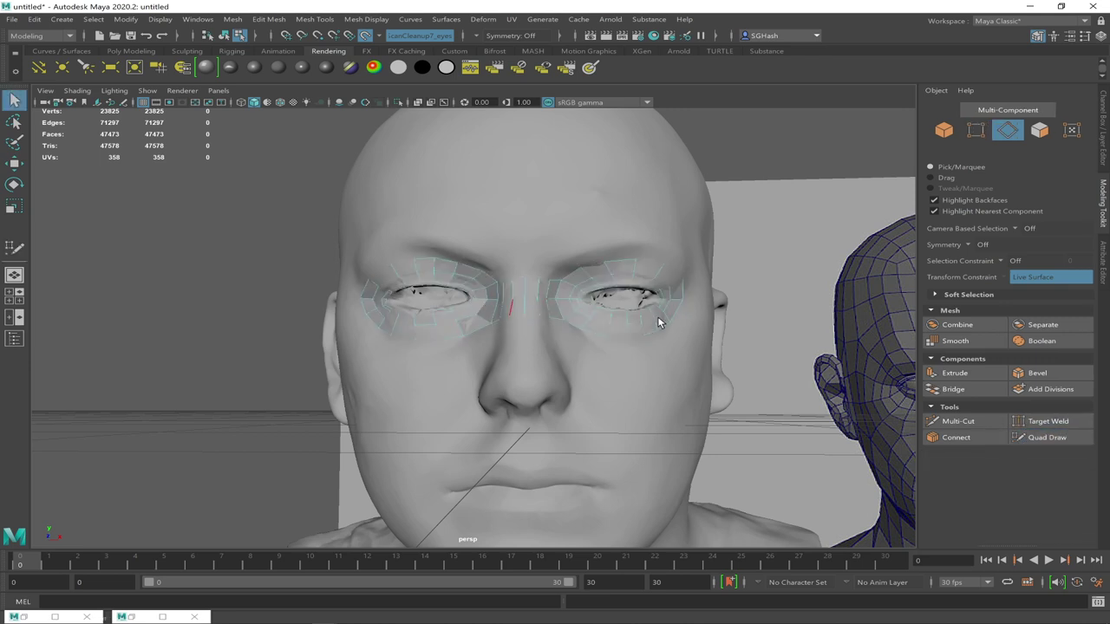
{"action": "left_click", "coordinate": [1101, 137]}
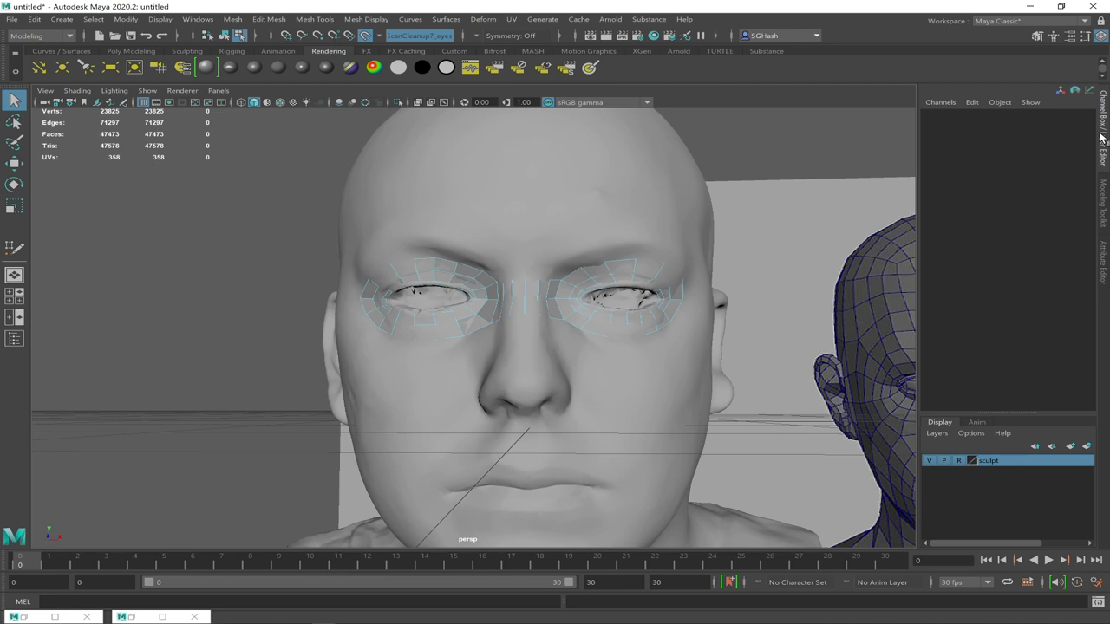
{"action": "left_click", "coordinate": [928, 461]}
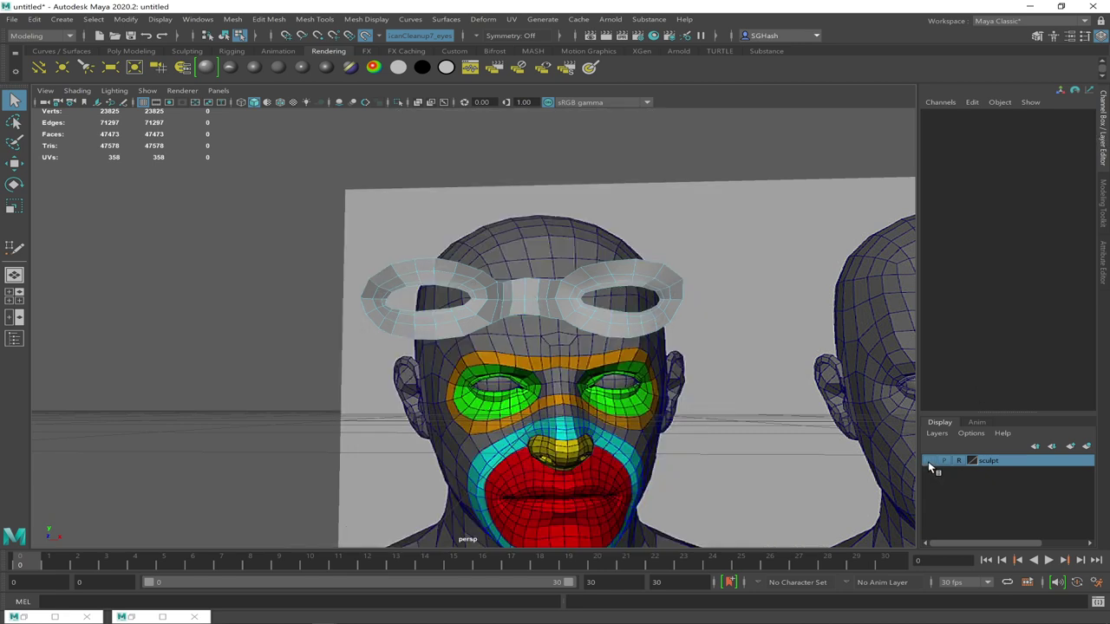
{"action": "left_click", "coordinate": [928, 462]}
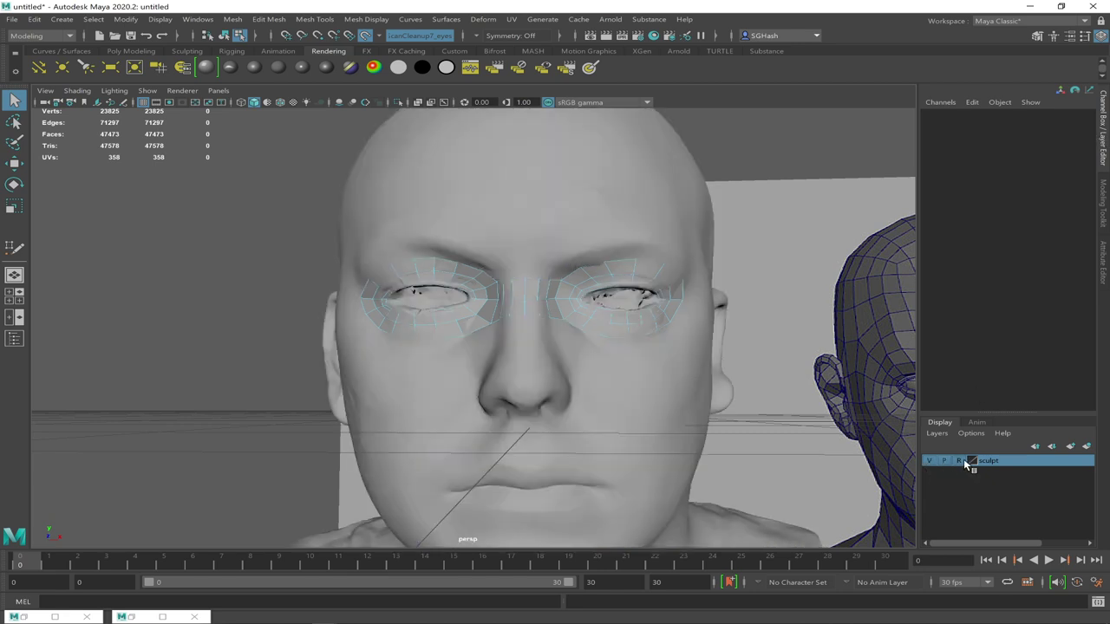
{"action": "left_click", "coordinate": [963, 461]}
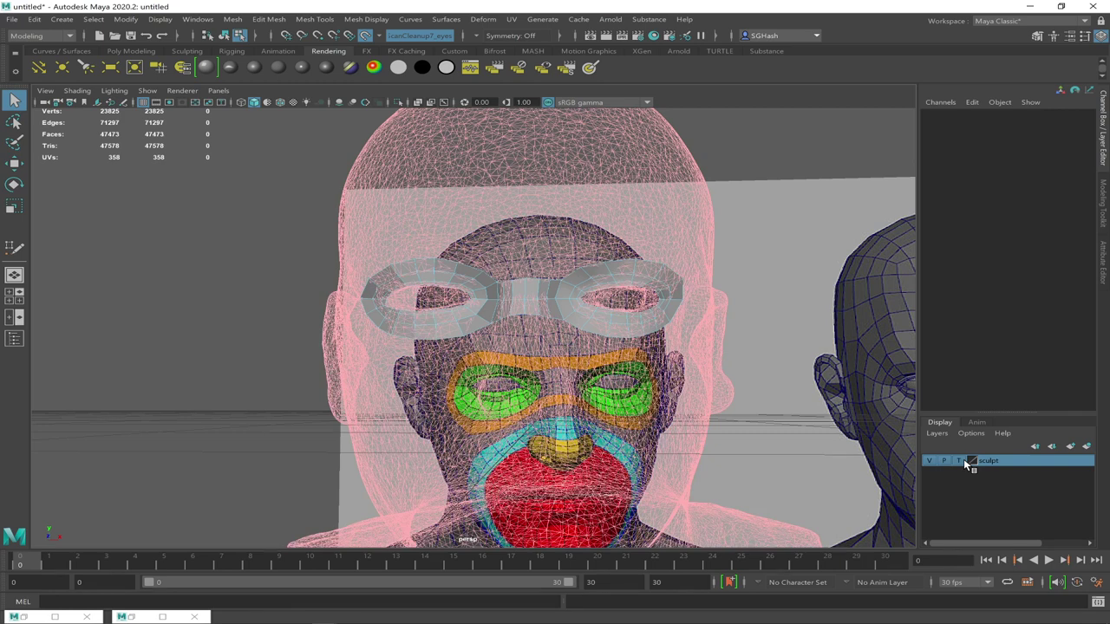
{"action": "mouse_move", "coordinate": [595, 397]}
{"action": "left_mouse_down", "text": "alt"}
{"action": "mouse_move", "coordinate": [486, 396]}
{"action": "mouse_move", "coordinate": [607, 397]}
{"action": "left_mouse_up", "text": "alt"}
{"action": "left_click", "coordinate": [960, 460]}
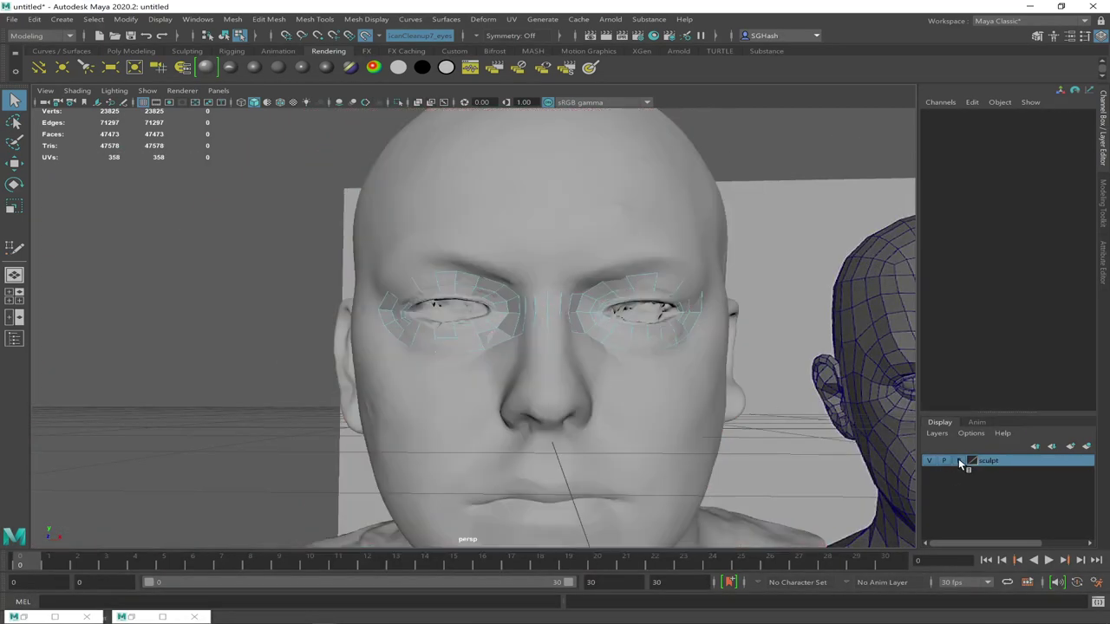
Switch the viewport shading to X-Ray so the scanned head becomes see-through
{"action": "left_click", "coordinate": [76, 91]}
{"action": "left_click", "coordinate": [91, 207]}
{"action": "left_click_drag", "start_coordinate": [347, 287], "coordinate": [354, 290], "text": "alt"}
{"action": "scroll", "coordinate": [381, 299], "scroll_direction": "up", "scroll_amount": 3}
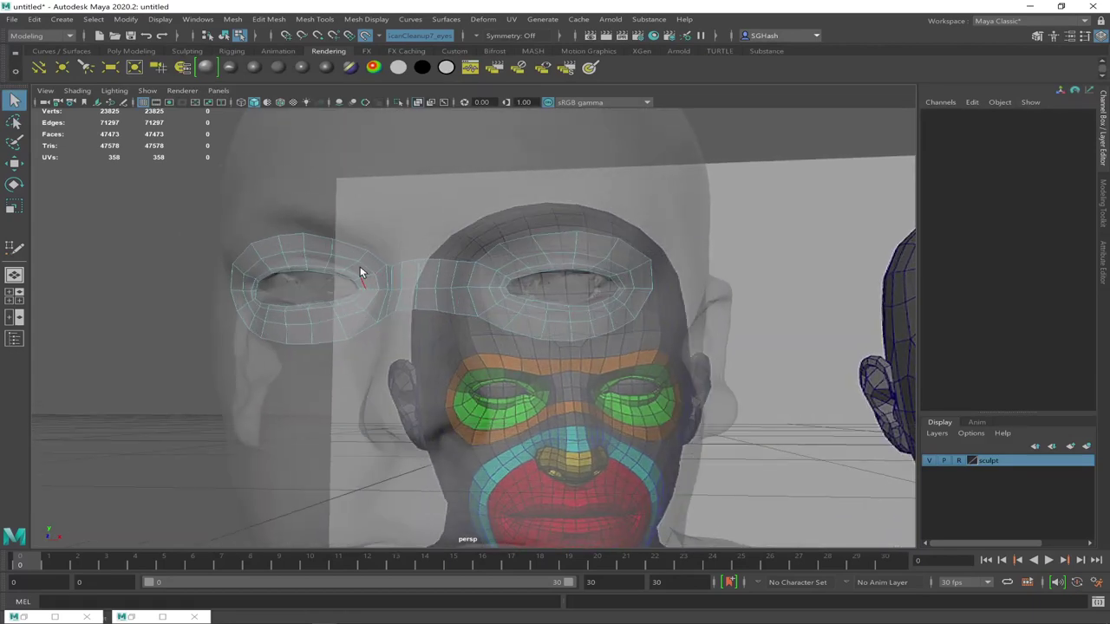
Select the edges along the eye mask's upper border, including the left ring's top and side edges
{"action": "left_click", "coordinate": [482, 255]}
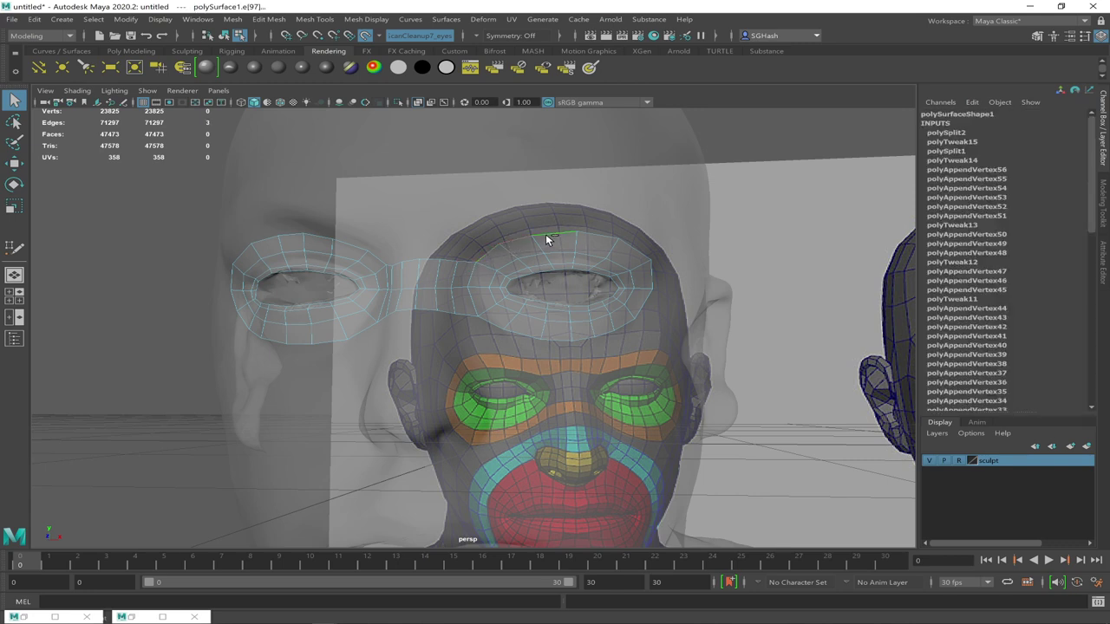
{"action": "left_click", "coordinate": [639, 243], "text": "shift"}
{"action": "left_click", "coordinate": [634, 248], "text": "shift"}
{"action": "left_click_drag", "start_coordinate": [529, 331], "coordinate": [532, 333], "text": "alt"}
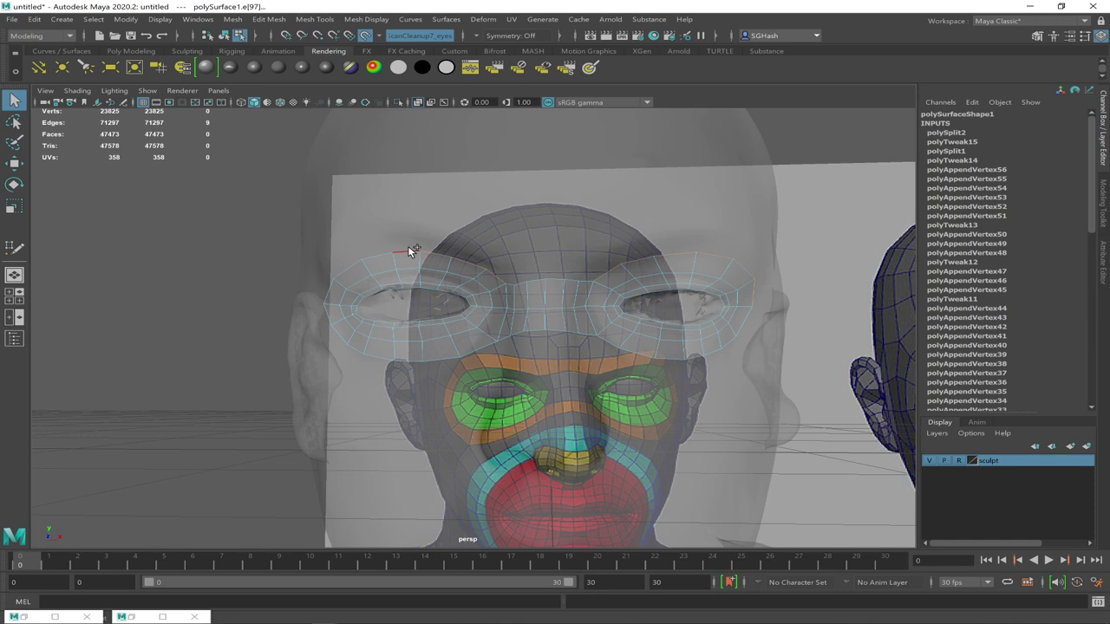
{"action": "left_click", "coordinate": [376, 258], "text": "shift"}
{"action": "left_click", "coordinate": [327, 291], "text": "shift"}
{"action": "left_click", "coordinate": [146, 54]}
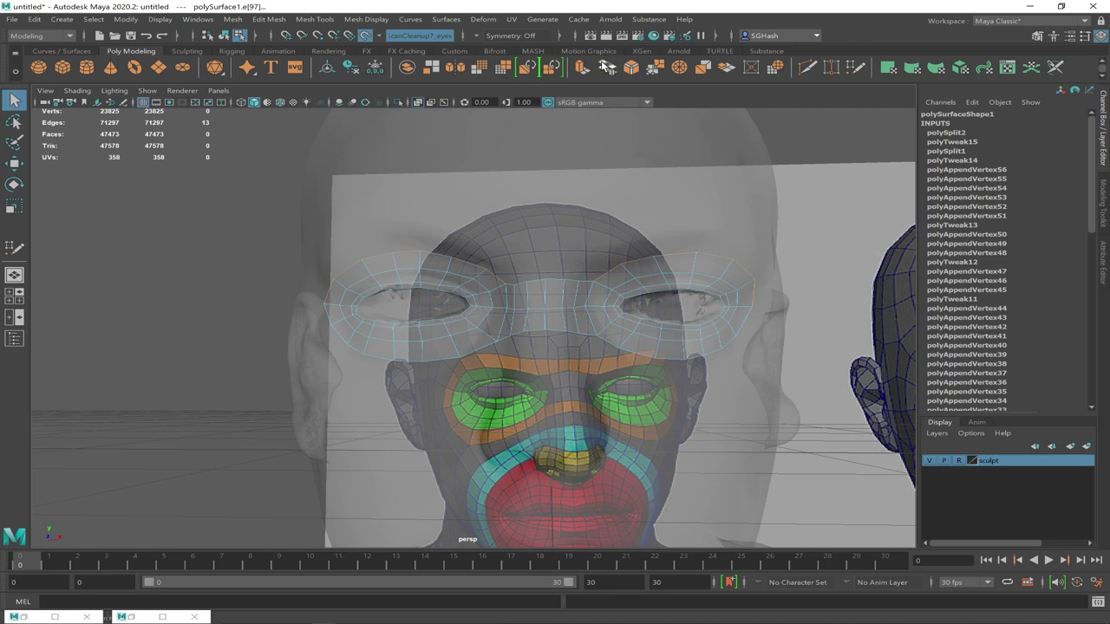
Extrude the selected upper border edges and pull the new row up onto the forehead
{"action": "left_click", "coordinate": [579, 74]}
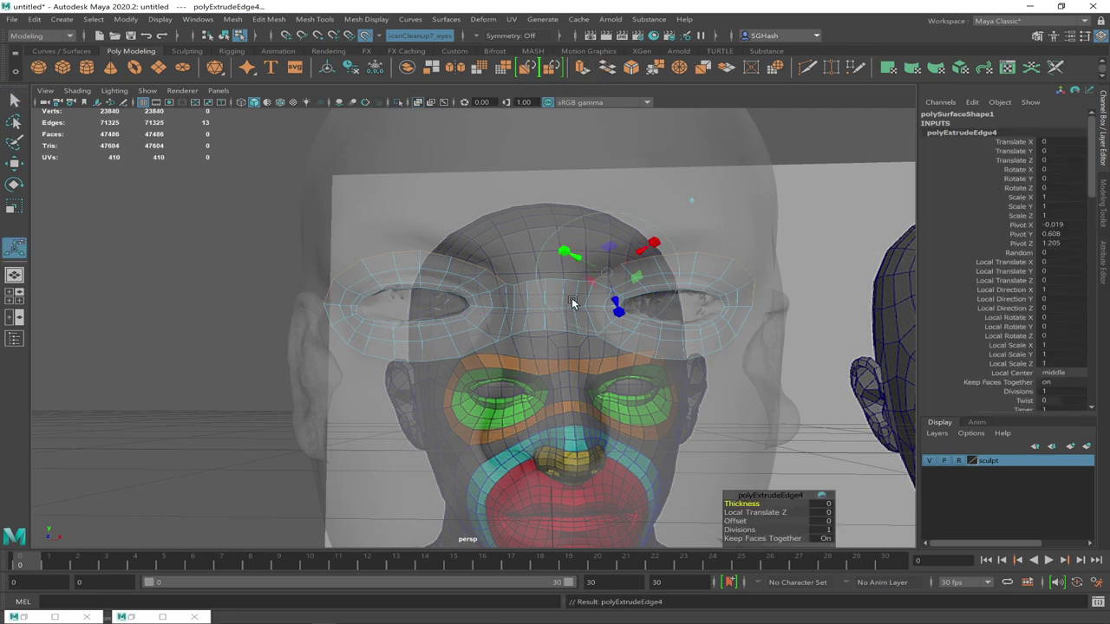
{"action": "mouse_move", "coordinate": [607, 274]}
{"action": "left_mouse_down"}
{"action": "mouse_move", "coordinate": [600, 256]}
{"action": "mouse_move", "coordinate": [605, 264]}
{"action": "left_mouse_up"}
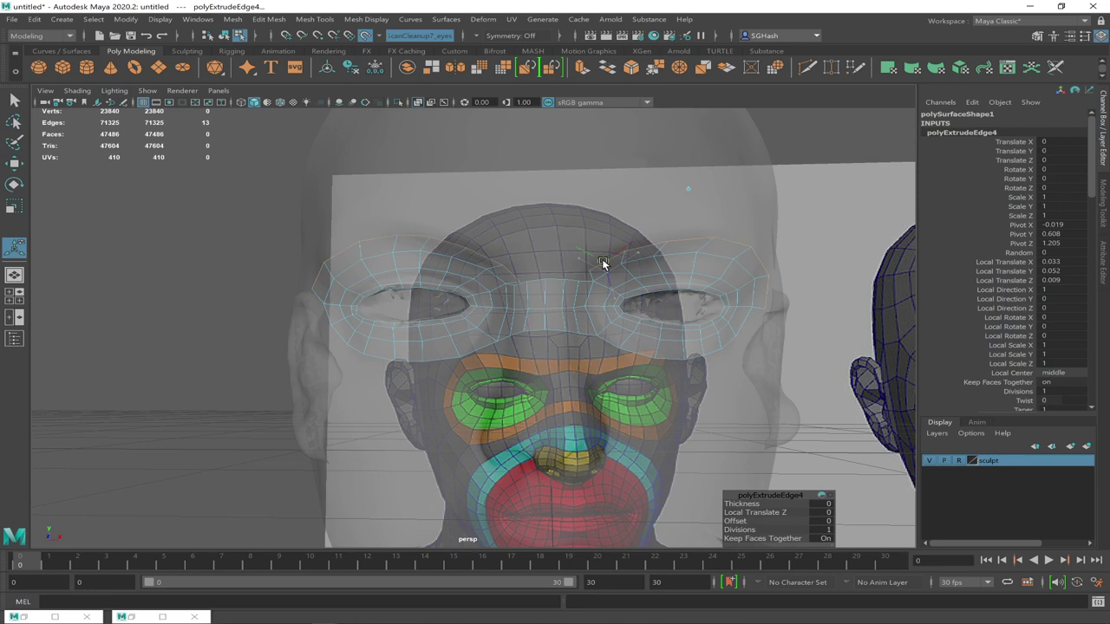
{"action": "left_click_drag", "start_coordinate": [603, 262], "coordinate": [601, 265]}
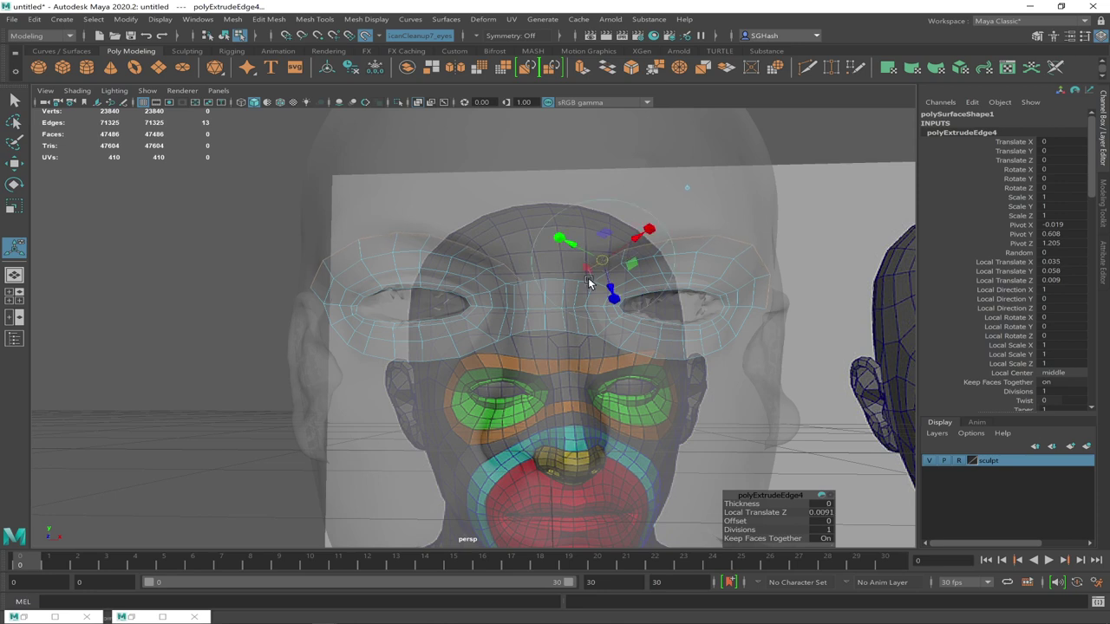
{"action": "key", "text": "q"}
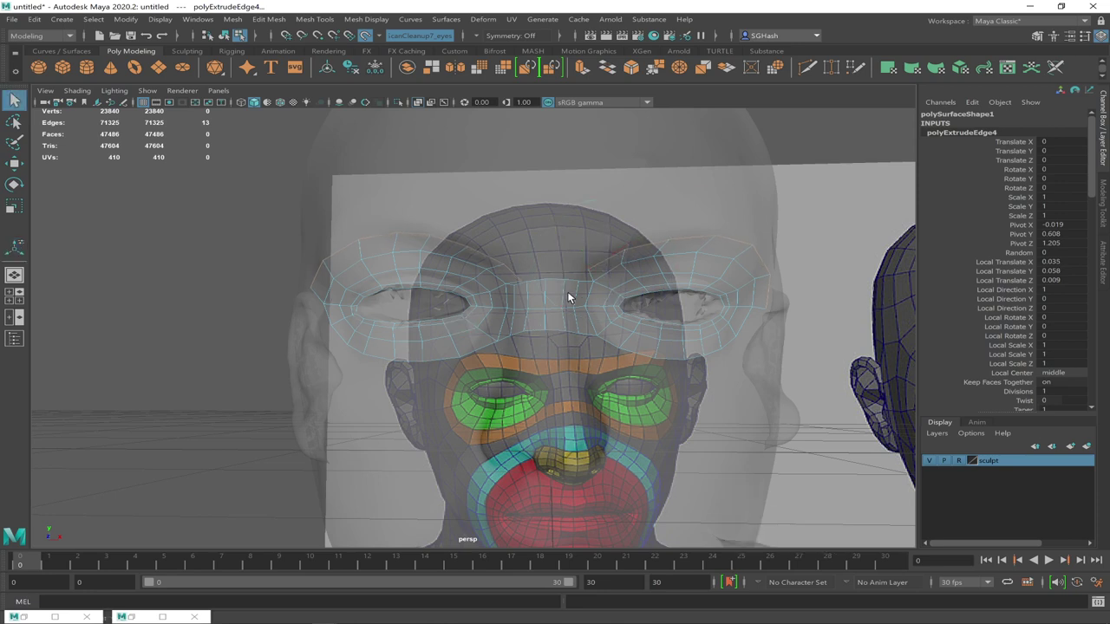
{"action": "scroll", "coordinate": [607, 297], "scroll_direction": "up", "scroll_amount": 3}
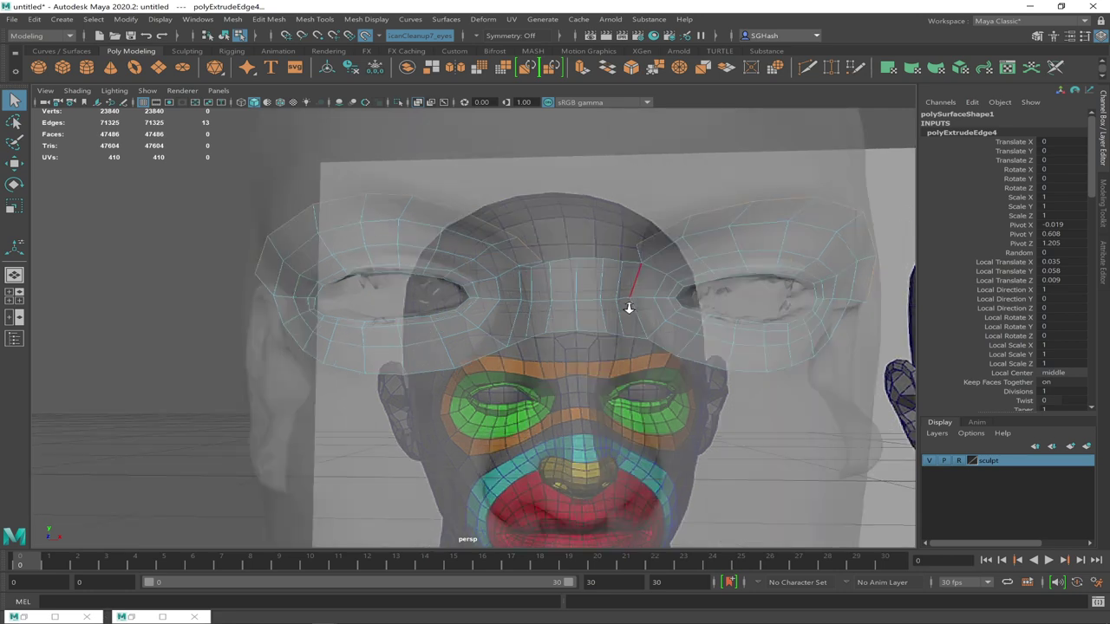
In vertex mode, slide the central forehead-row vertices, including 140, 152 and 150, along their edges
{"action": "key", "text": "F9"}
{"action": "left_click", "coordinate": [553, 255]}
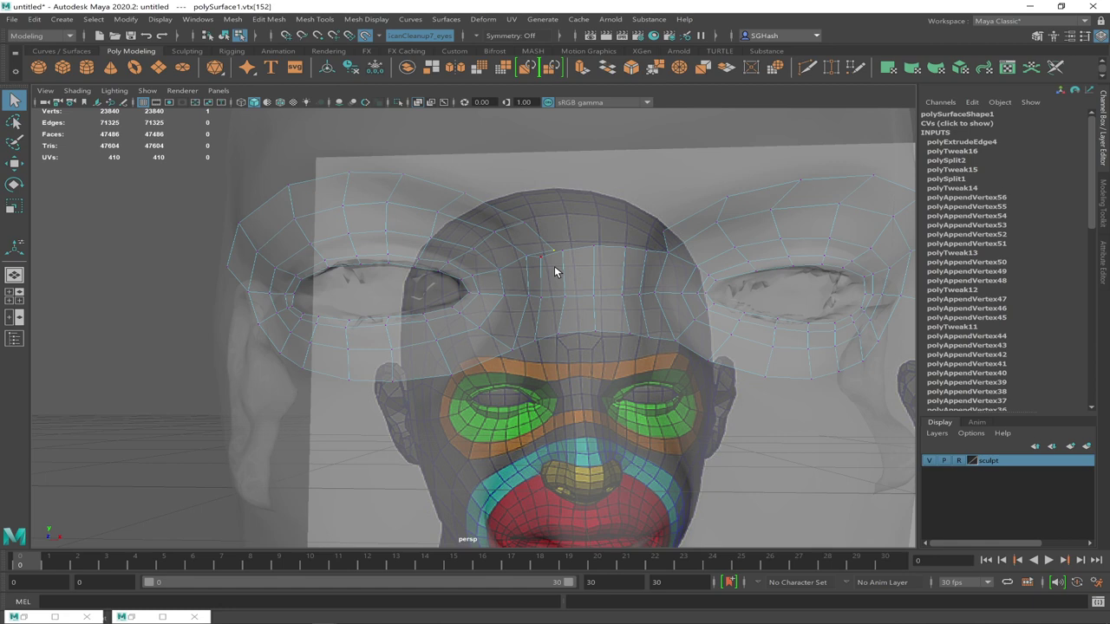
{"action": "key", "text": "w"}
{"action": "left_click_drag", "start_coordinate": [557, 251], "coordinate": [546, 242]}
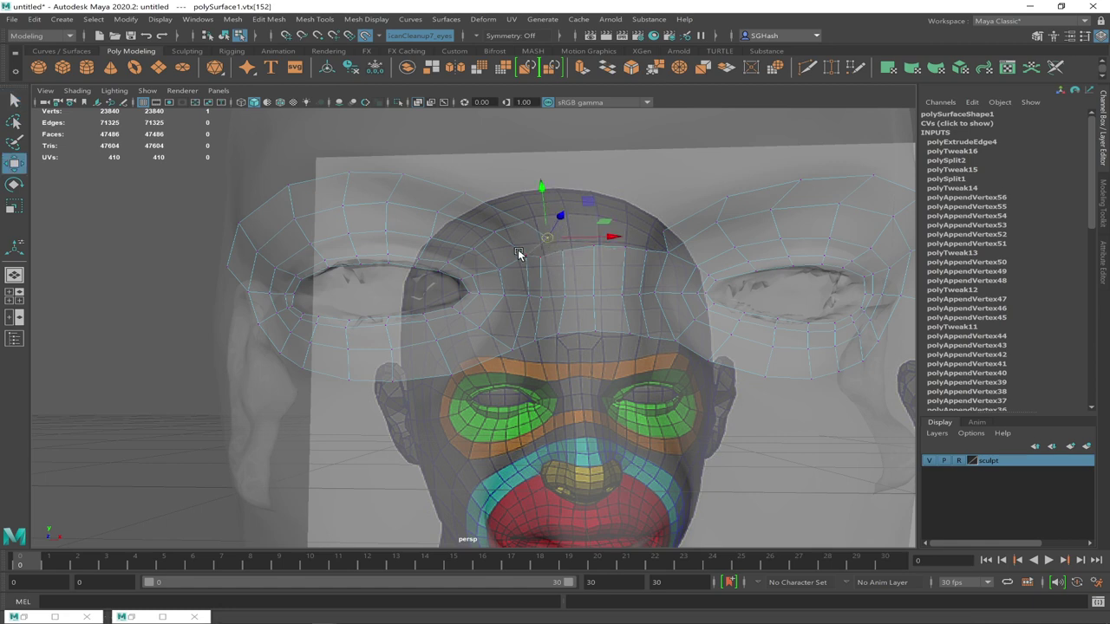
{"action": "left_click", "coordinate": [661, 235]}
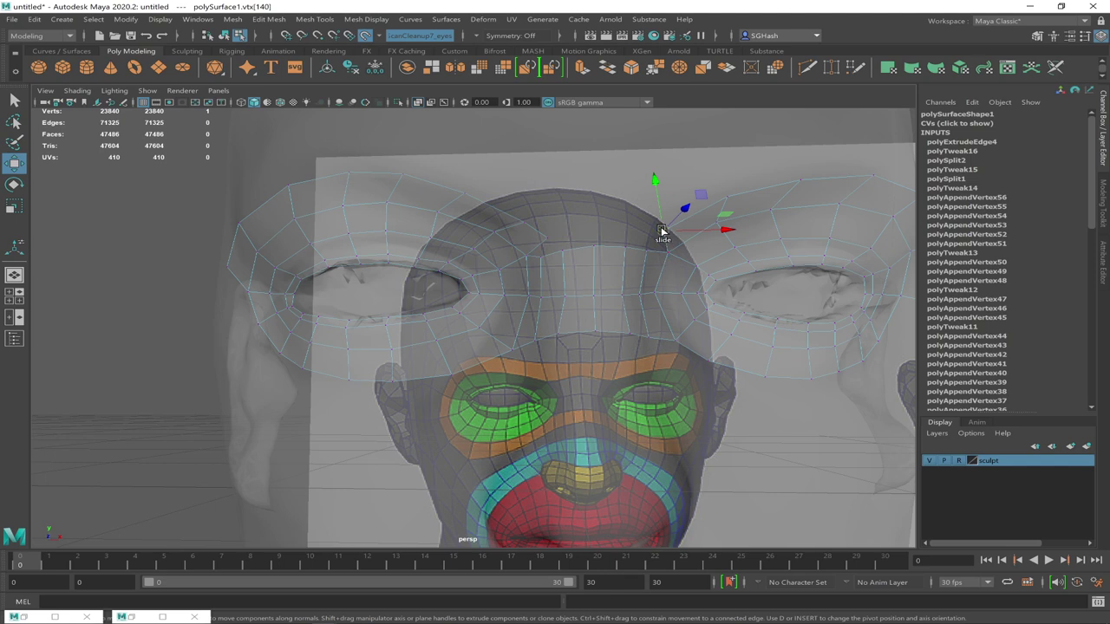
{"action": "left_click_drag", "start_coordinate": [661, 231], "coordinate": [665, 239]}
{"action": "left_click", "coordinate": [547, 242]}
{"action": "left_click_drag", "start_coordinate": [555, 241], "coordinate": [535, 236]}
{"action": "left_click", "coordinate": [521, 226]}
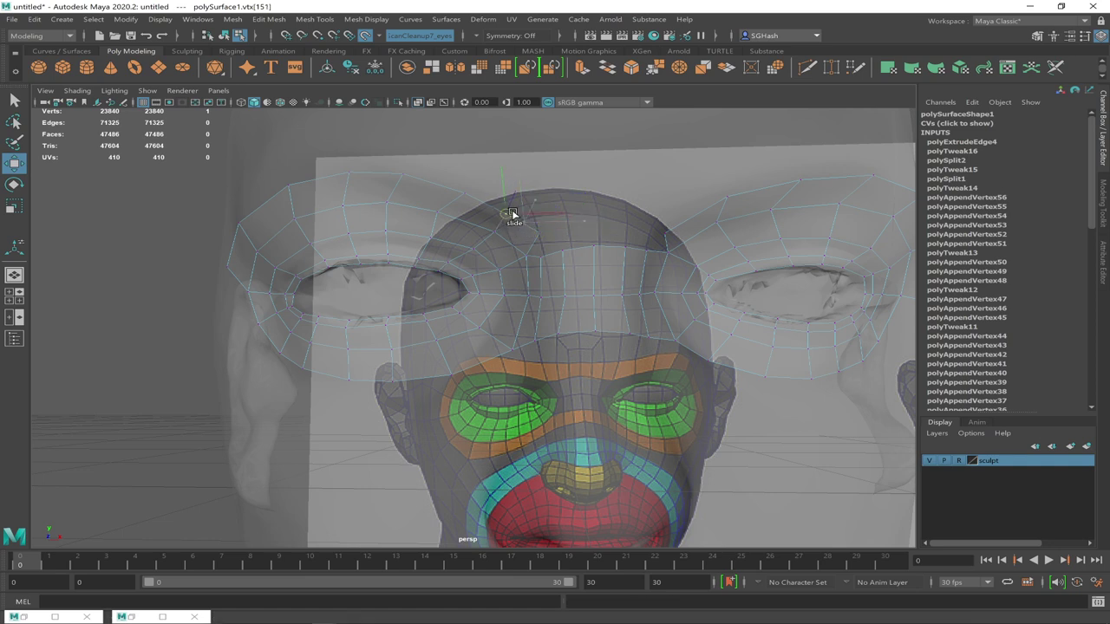
{"action": "left_click", "coordinate": [486, 206]}
{"action": "left_click_drag", "start_coordinate": [463, 191], "coordinate": [460, 188]}
Slide the left-side forehead vertices 146, 147 and 153 along their edges to follow the brow
{"action": "left_click", "coordinate": [402, 170]}
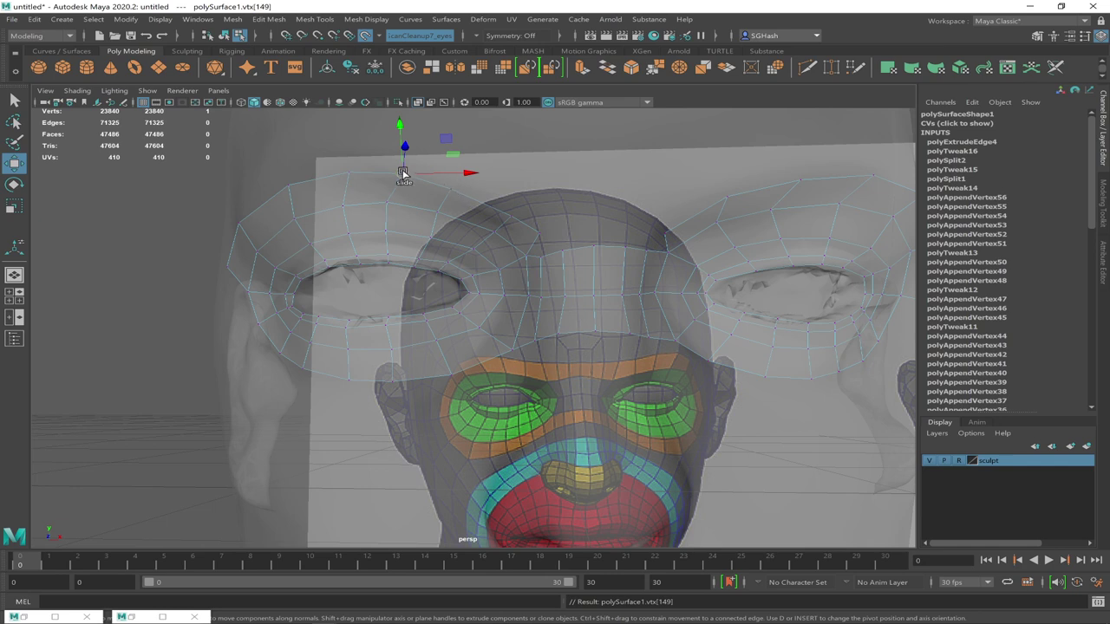
{"action": "left_click", "coordinate": [350, 172]}
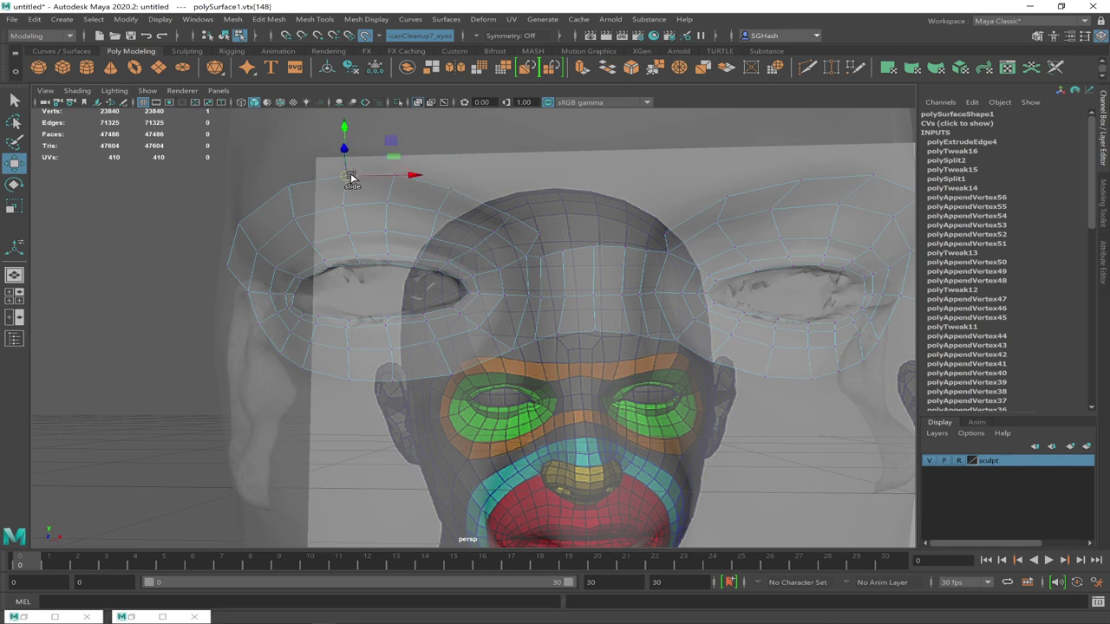
{"action": "left_click", "coordinate": [287, 182]}
{"action": "left_click_drag", "start_coordinate": [287, 182], "coordinate": [289, 188], "text": "ctrl+shift"}
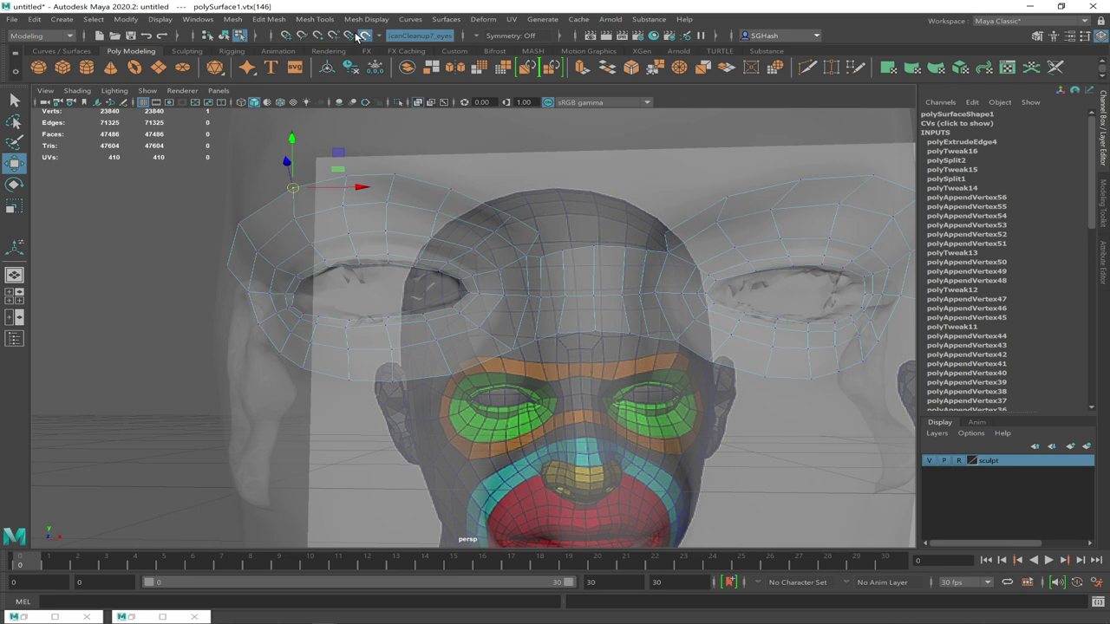
{"action": "left_click", "coordinate": [240, 228]}
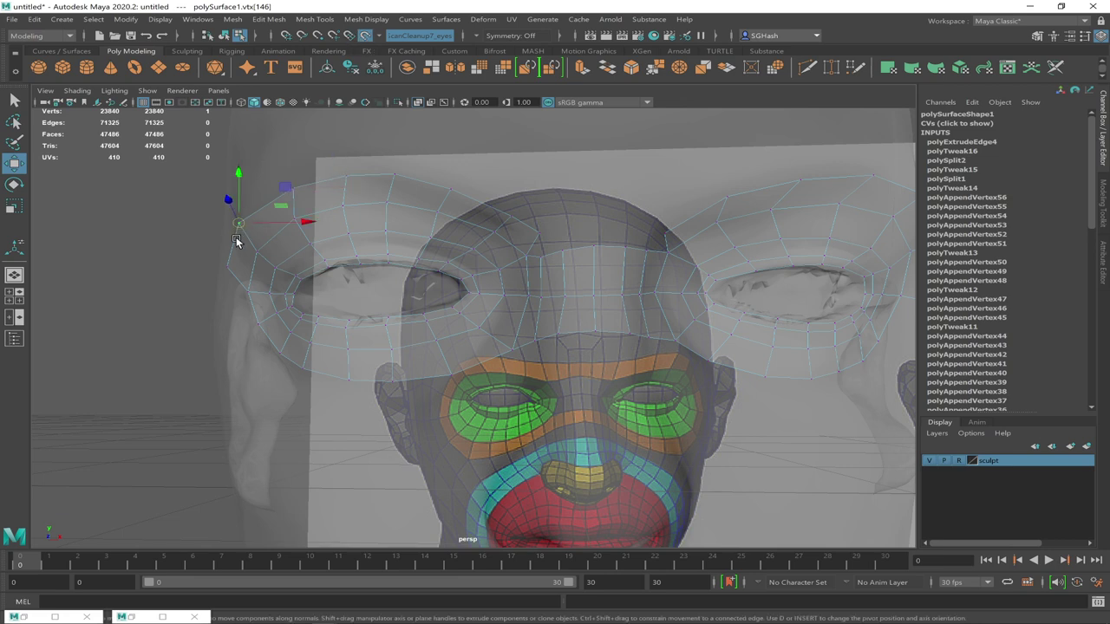
{"action": "left_click_drag", "start_coordinate": [241, 227], "coordinate": [244, 227], "text": "ctrl+shift"}
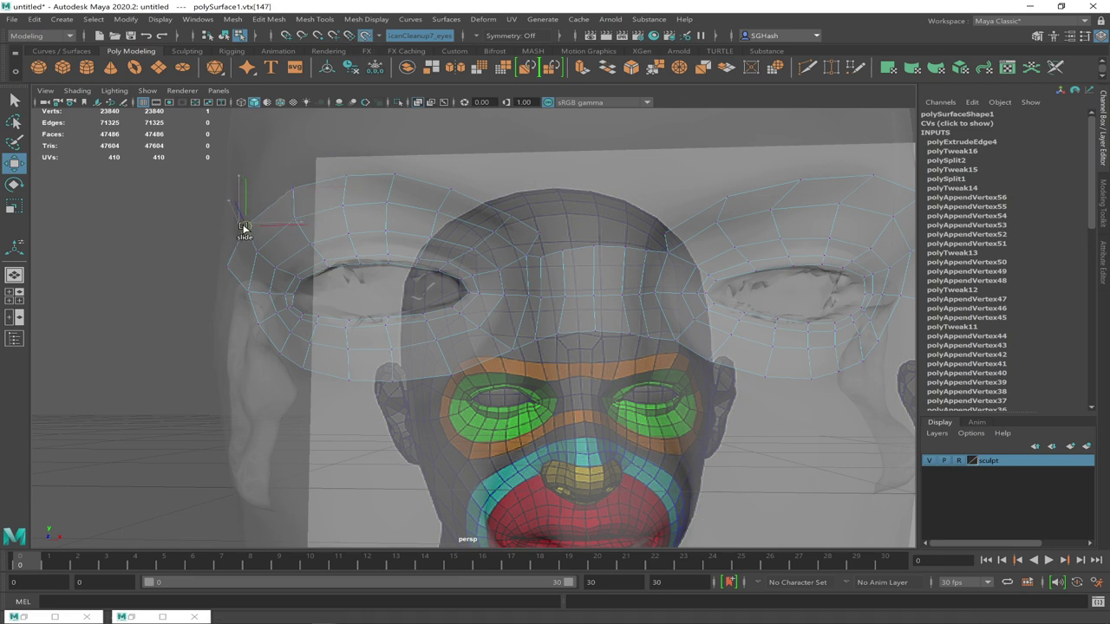
{"action": "left_click", "coordinate": [226, 271]}
{"action": "left_click_drag", "start_coordinate": [226, 271], "coordinate": [229, 273], "text": "ctrl+shift"}
Slide the right-side forehead vertices, including 140 and 142, along their edges
{"action": "left_click", "coordinate": [663, 236]}
{"action": "left_click", "coordinate": [664, 235]}
{"action": "left_click_drag", "start_coordinate": [664, 235], "coordinate": [669, 226], "text": "ctrl+shift"}
{"action": "left_click", "coordinate": [727, 200]}
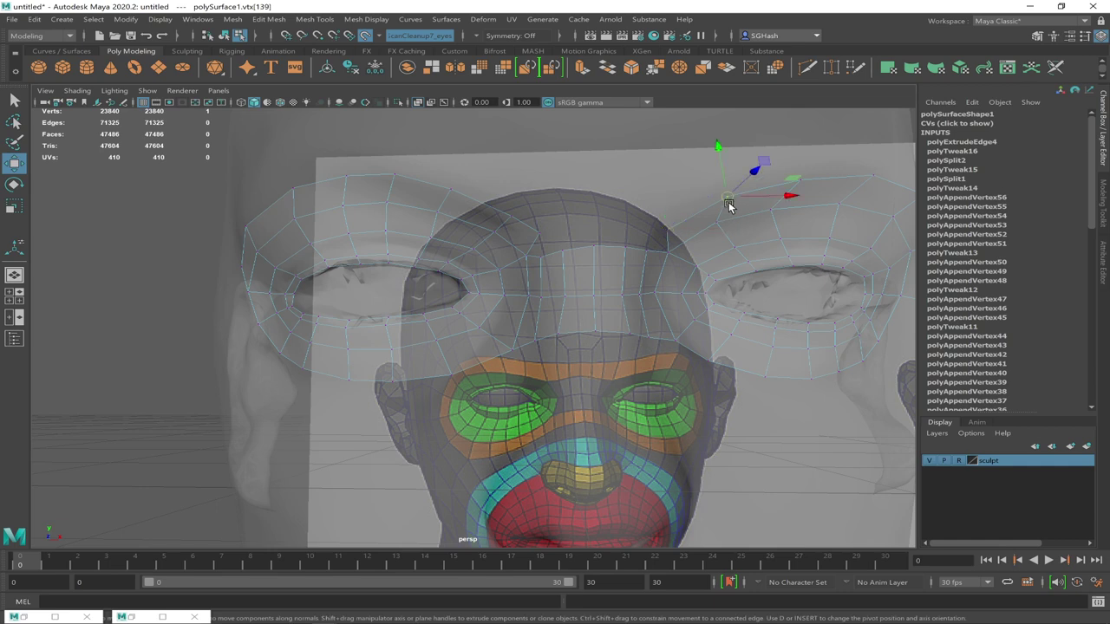
{"action": "left_click_drag", "start_coordinate": [725, 190], "coordinate": [705, 190], "text": "ctrl+shift"}
{"action": "left_click", "coordinate": [736, 202]}
{"action": "left_click", "coordinate": [709, 213]}
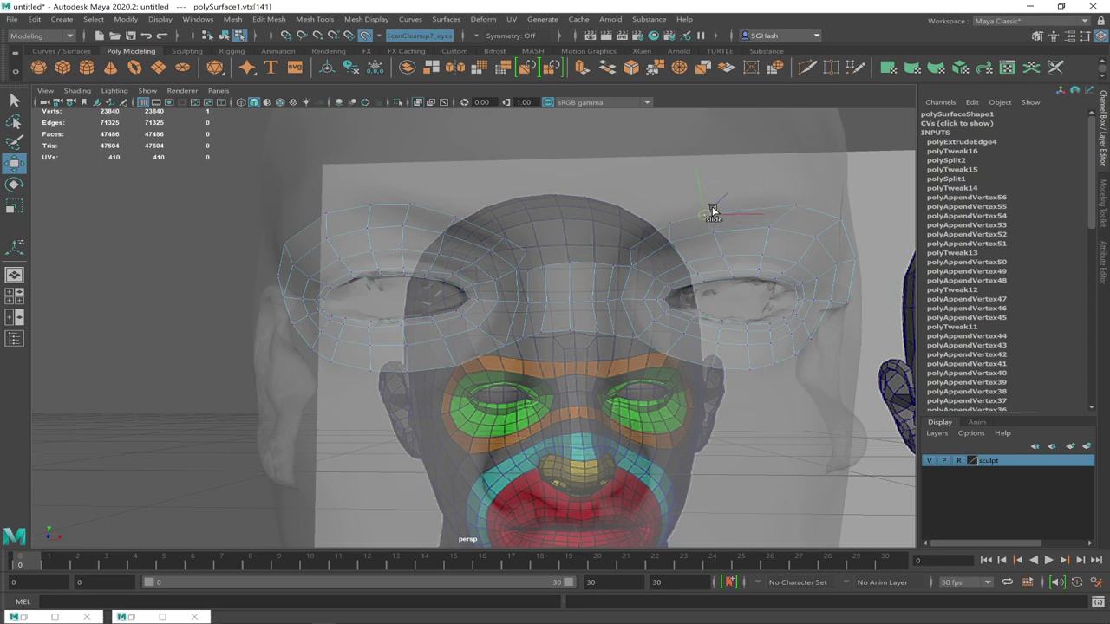
{"action": "left_click", "coordinate": [786, 209]}
{"action": "left_click_drag", "start_coordinate": [793, 208], "coordinate": [768, 206], "text": "ctrl+shift"}
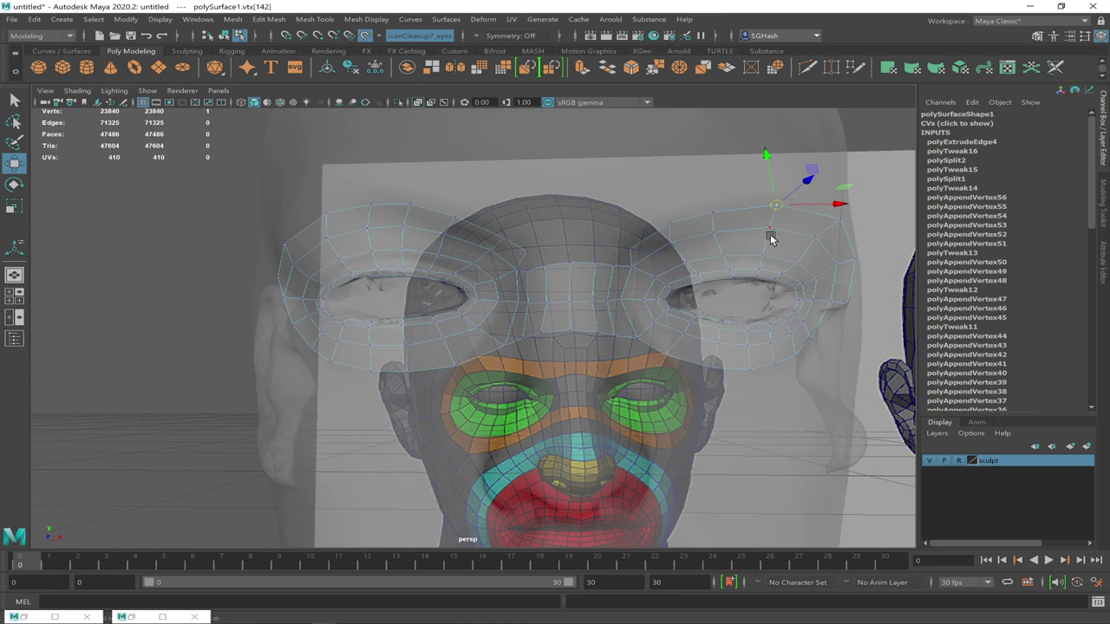
From another view, slide vertices 144, 145 and 152 into place, then pick forehead-row edges
{"action": "key", "text": "bracketleft"}
{"action": "key", "text": "bracketleft"}
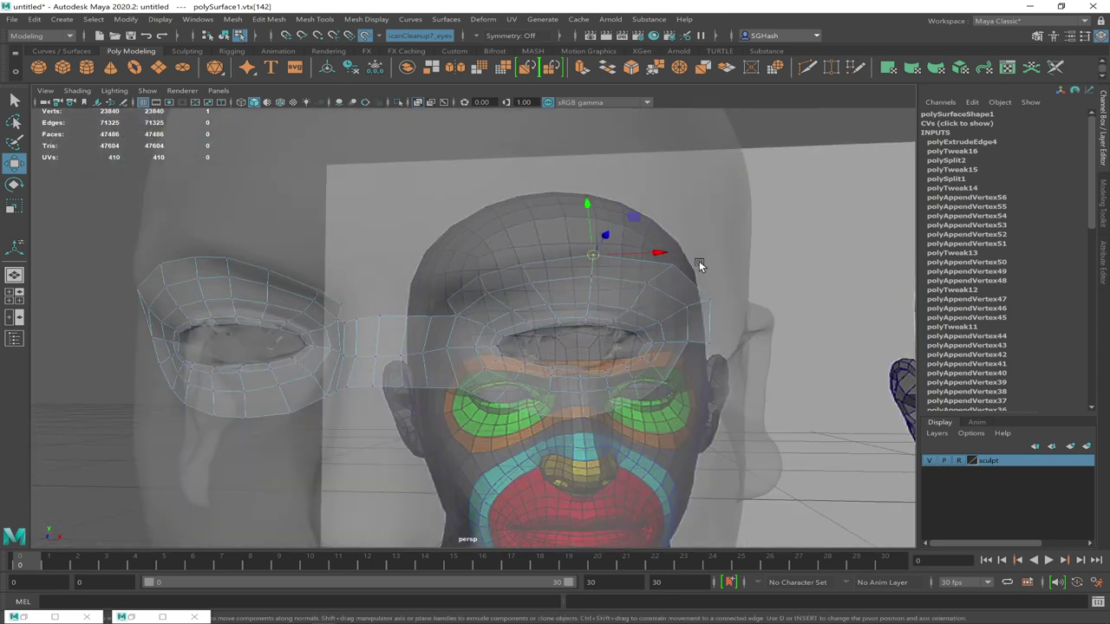
{"action": "left_click", "coordinate": [660, 259]}
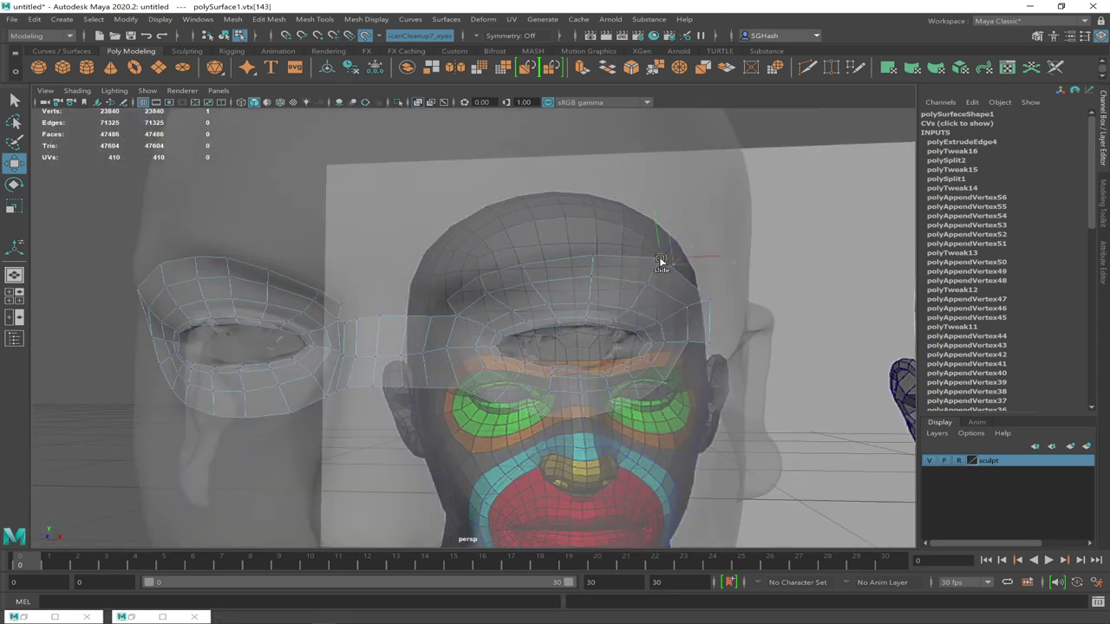
{"action": "left_click", "coordinate": [702, 306]}
{"action": "left_click_drag", "start_coordinate": [709, 297], "coordinate": [704, 295]}
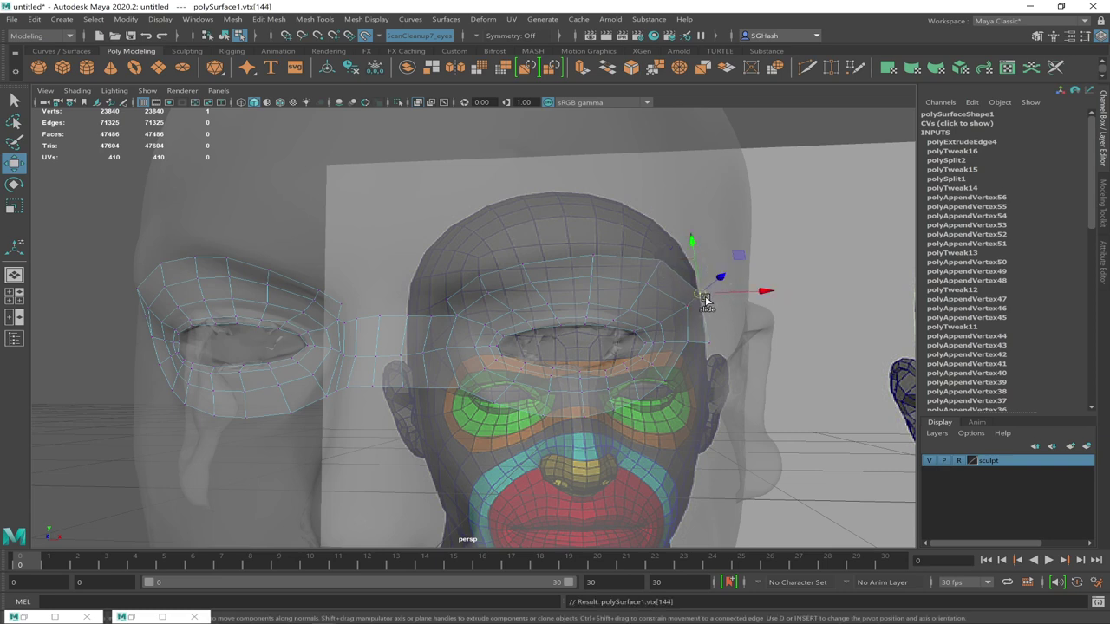
{"action": "left_click", "coordinate": [708, 343]}
{"action": "left_click_drag", "start_coordinate": [708, 344], "coordinate": [661, 341]}
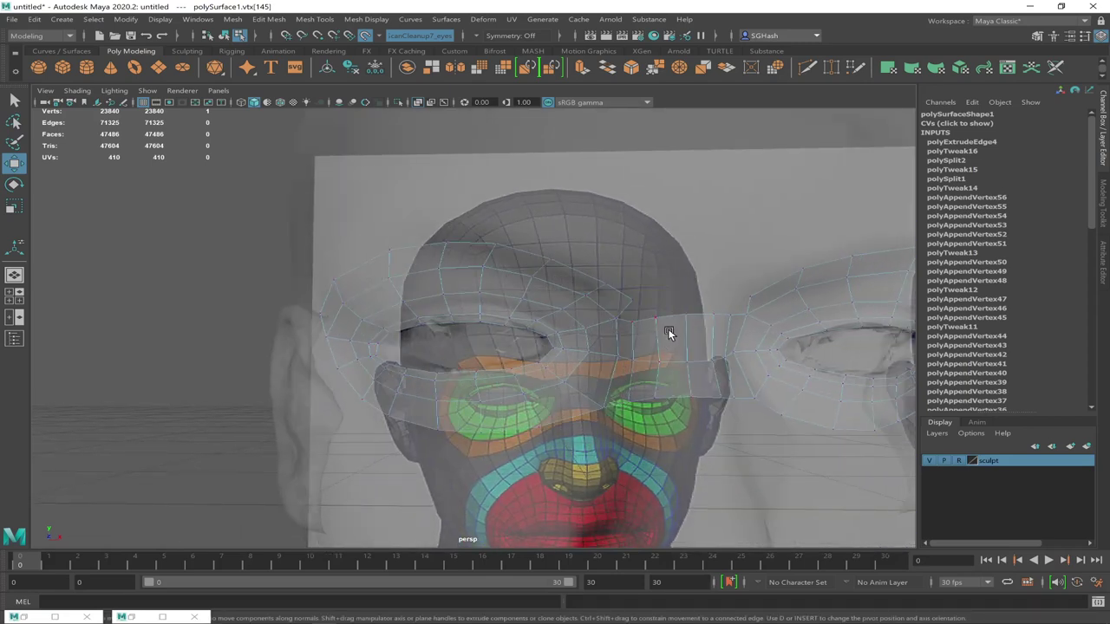
{"action": "left_click", "coordinate": [630, 300]}
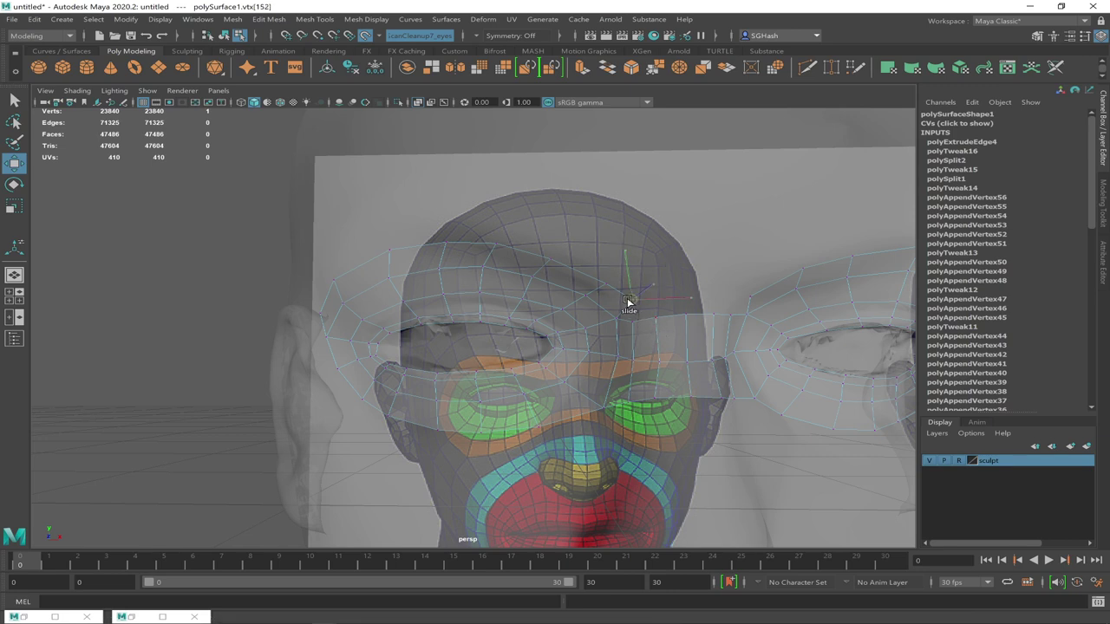
{"action": "left_click_drag", "start_coordinate": [626, 302], "coordinate": [623, 304]}
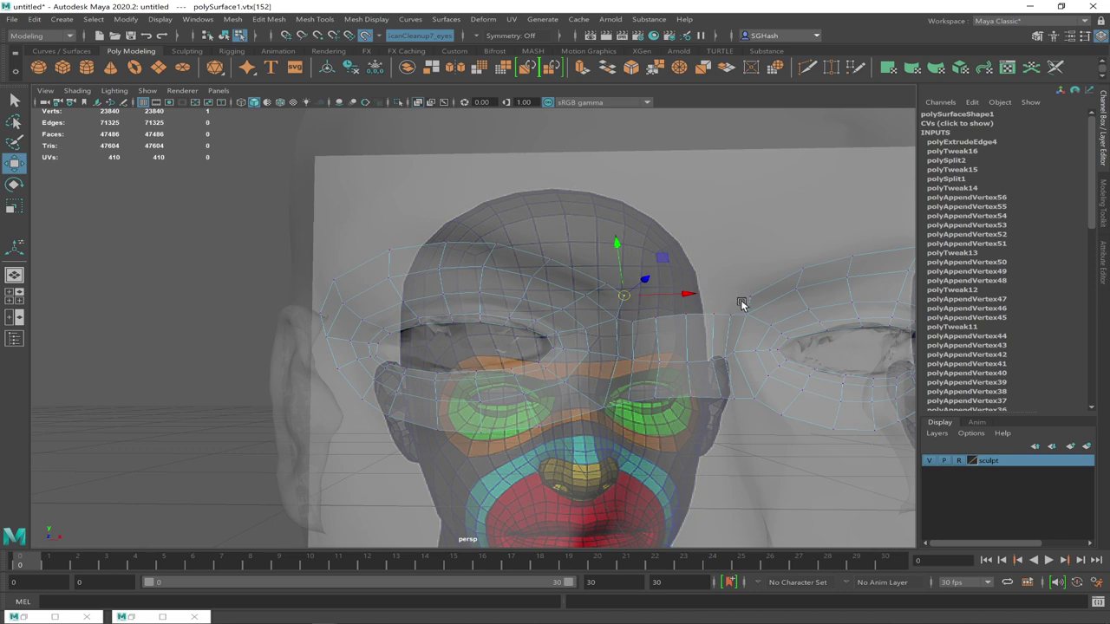
{"action": "left_click", "coordinate": [628, 329]}
{"action": "left_click", "coordinate": [652, 330]}
{"action": "key", "text": "q"}
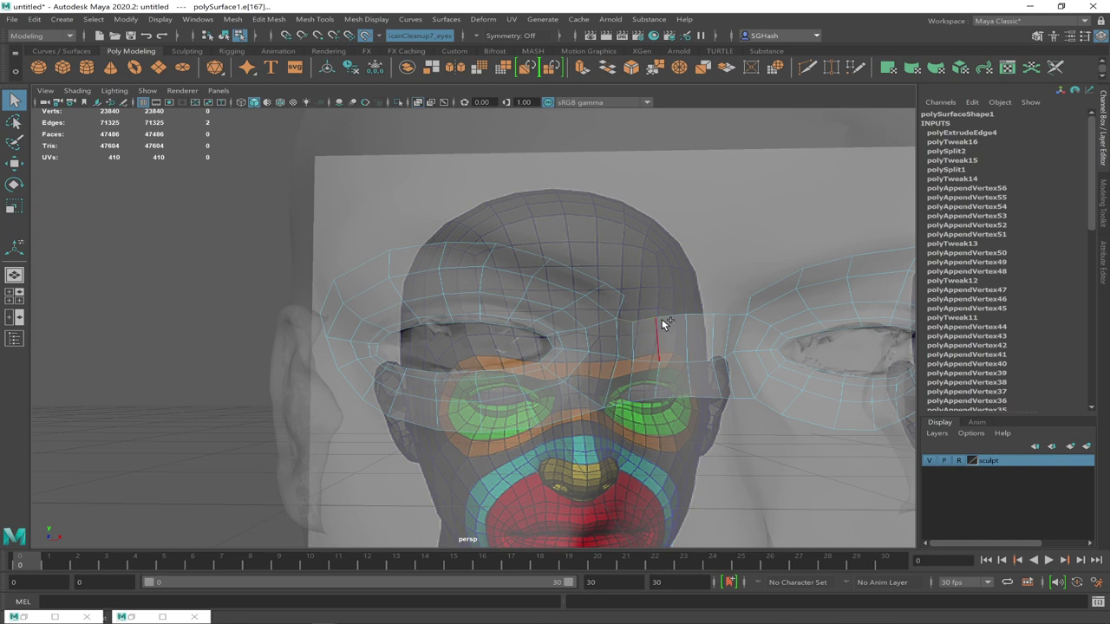
Extrude three more brow edges, pull them up onto the forehead, and scale them inward to 0.817
{"action": "left_click", "coordinate": [707, 317], "text": "shift"}
{"action": "left_click", "coordinate": [736, 315], "text": "shift"}
{"action": "left_click", "coordinate": [728, 317], "text": "shift"}
{"action": "left_click", "coordinate": [581, 69]}
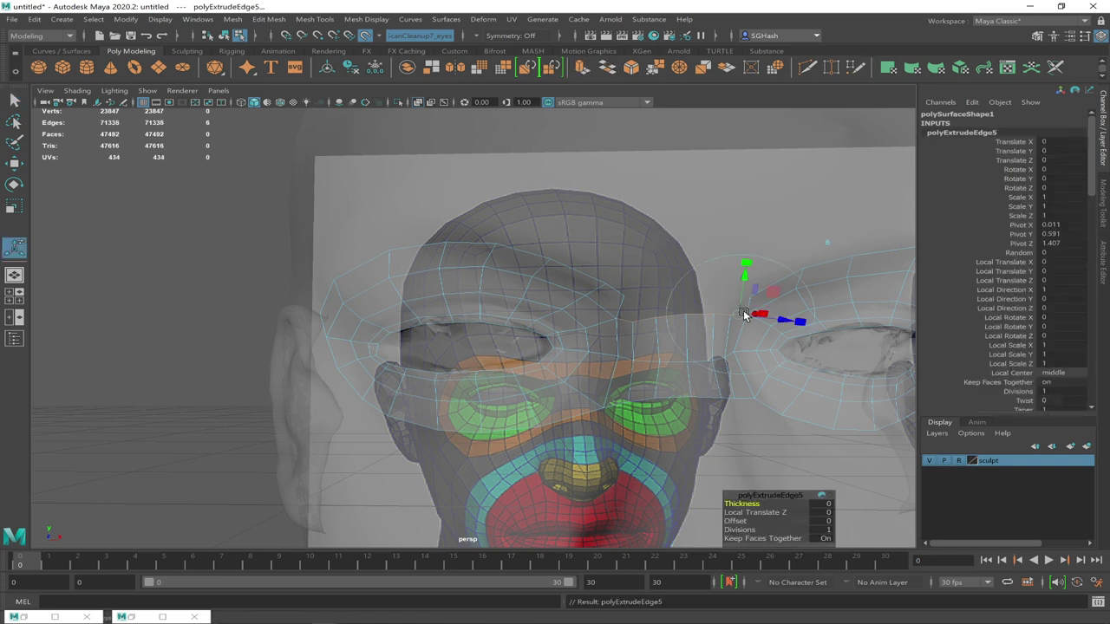
{"action": "left_click_drag", "start_coordinate": [742, 314], "coordinate": [741, 300]}
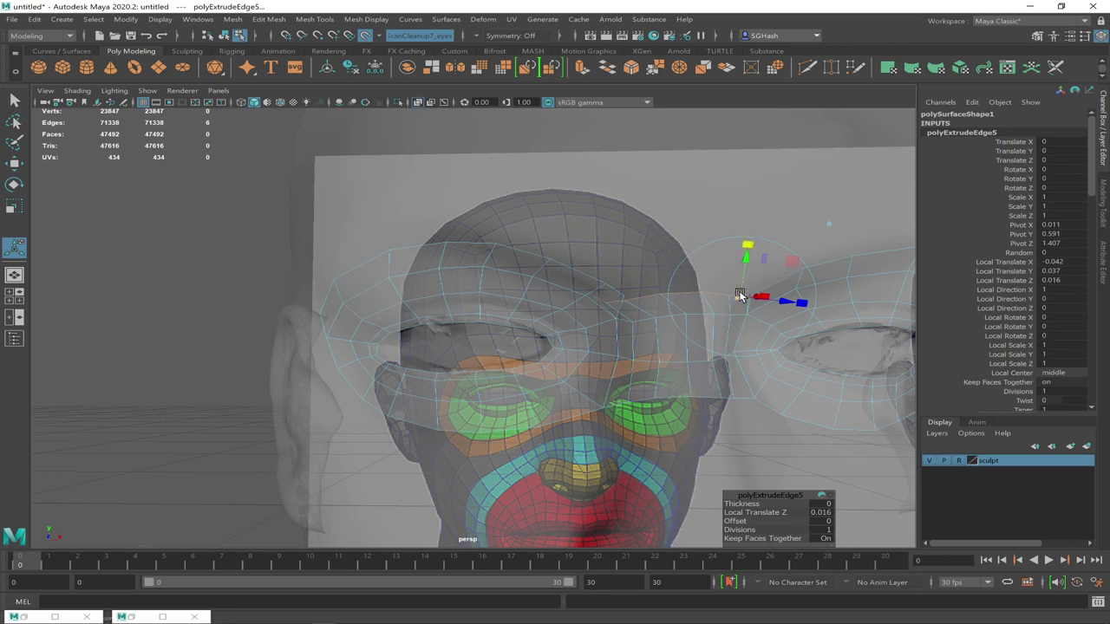
{"action": "left_click_drag", "start_coordinate": [739, 296], "coordinate": [736, 296]}
{"action": "key", "text": "q"}
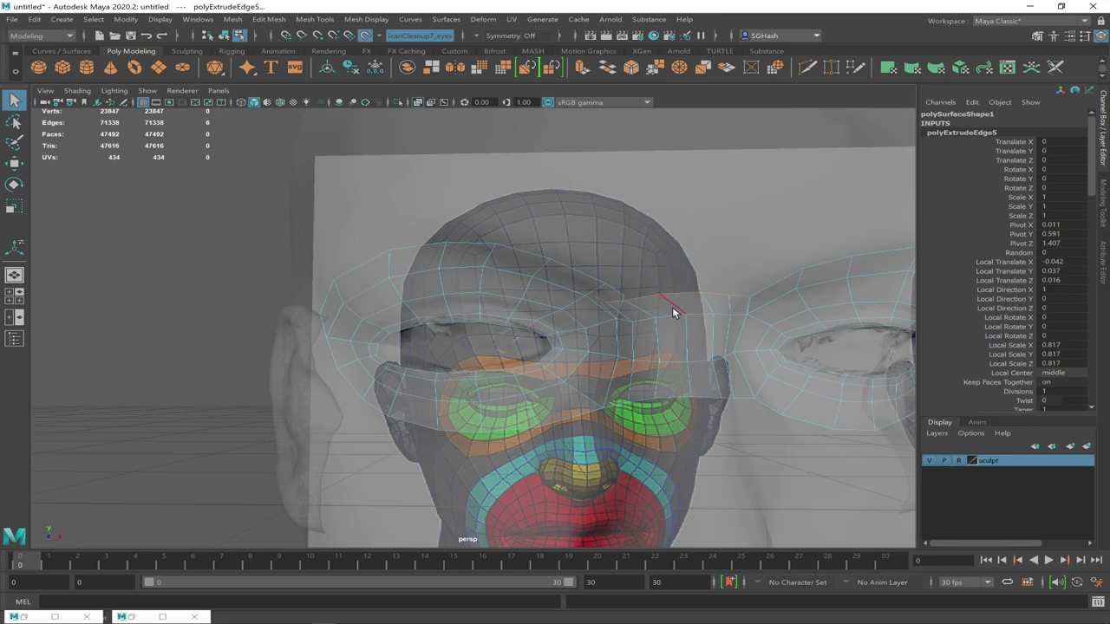
{"action": "left_click_drag", "start_coordinate": [710, 298], "coordinate": [677, 293], "text": "alt"}
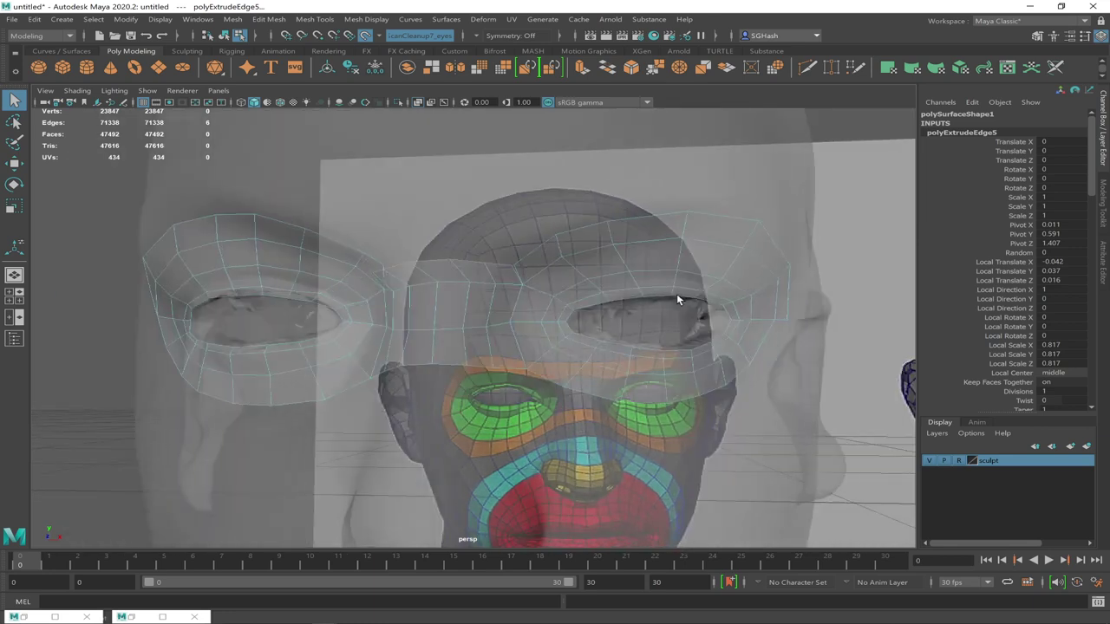
Turn off X-Ray shading, hide the scanned sculpt layer, and switch the eye mask to vertex mode
{"action": "left_click", "coordinate": [77, 90]}
{"action": "left_click", "coordinate": [94, 209]}
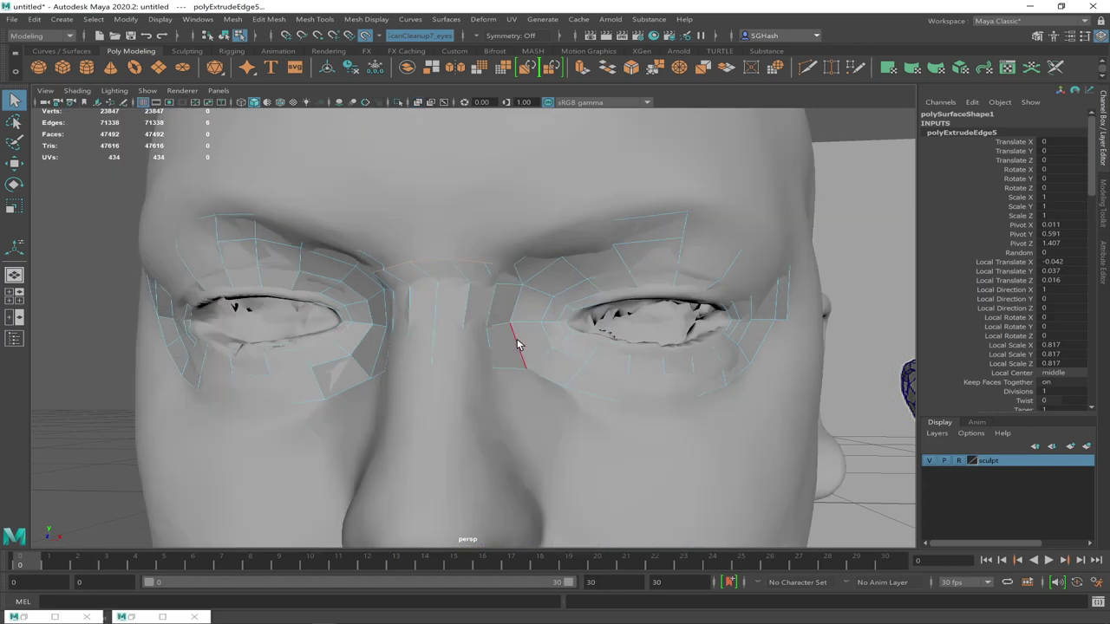
{"action": "left_click", "coordinate": [933, 461]}
{"action": "scroll", "coordinate": [597, 332], "scroll_direction": "up", "scroll_amount": 5}
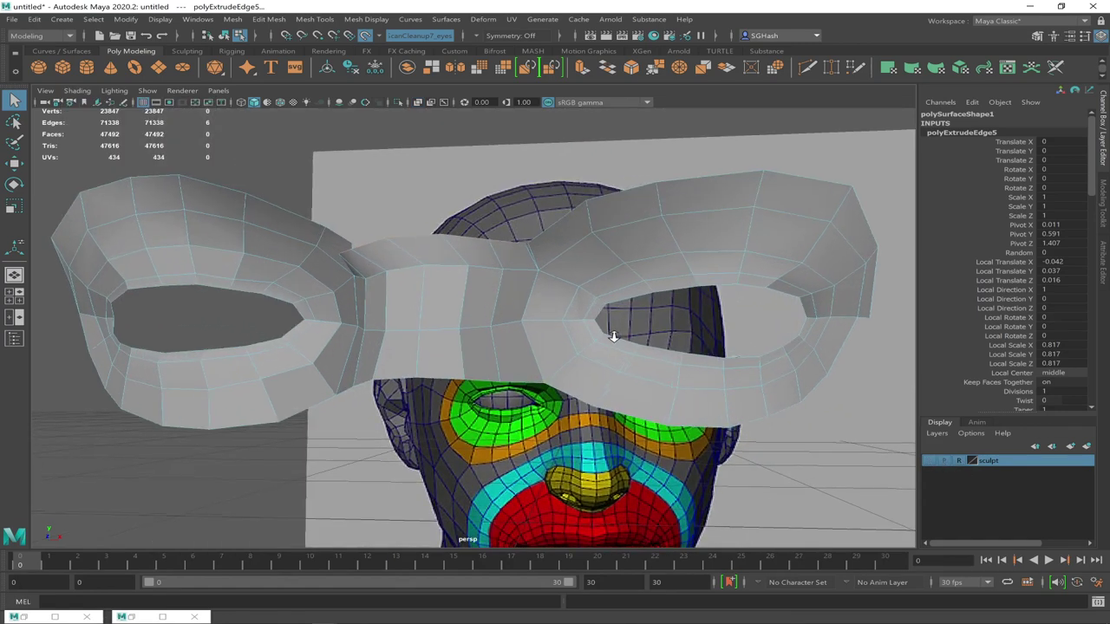
{"action": "left_click_drag", "start_coordinate": [473, 251], "coordinate": [466, 253], "text": "alt"}
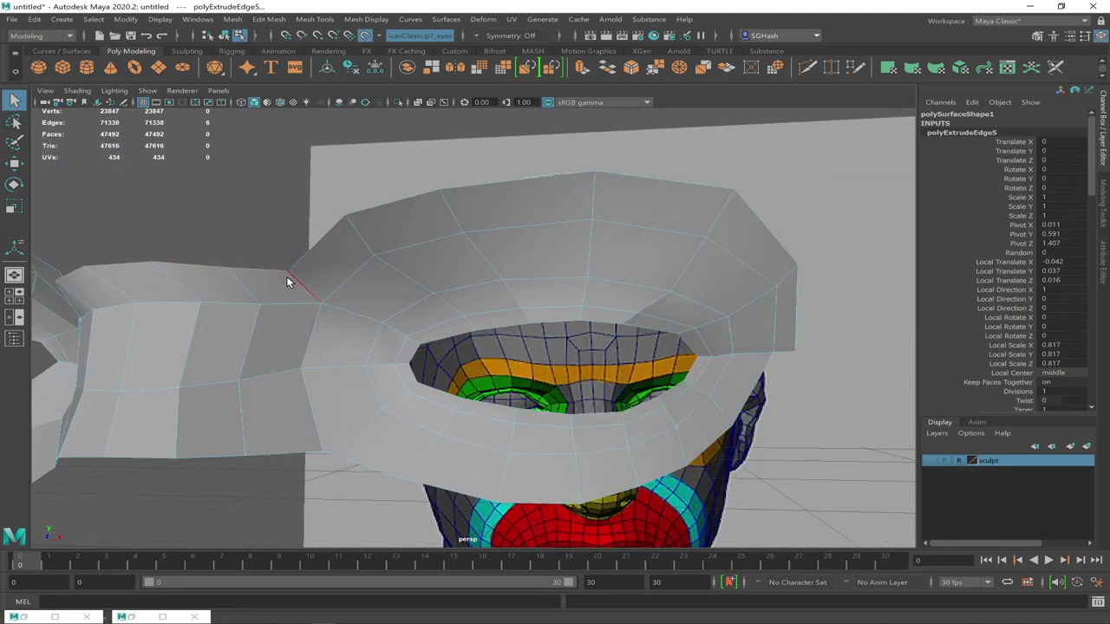
{"action": "key", "text": "F9"}
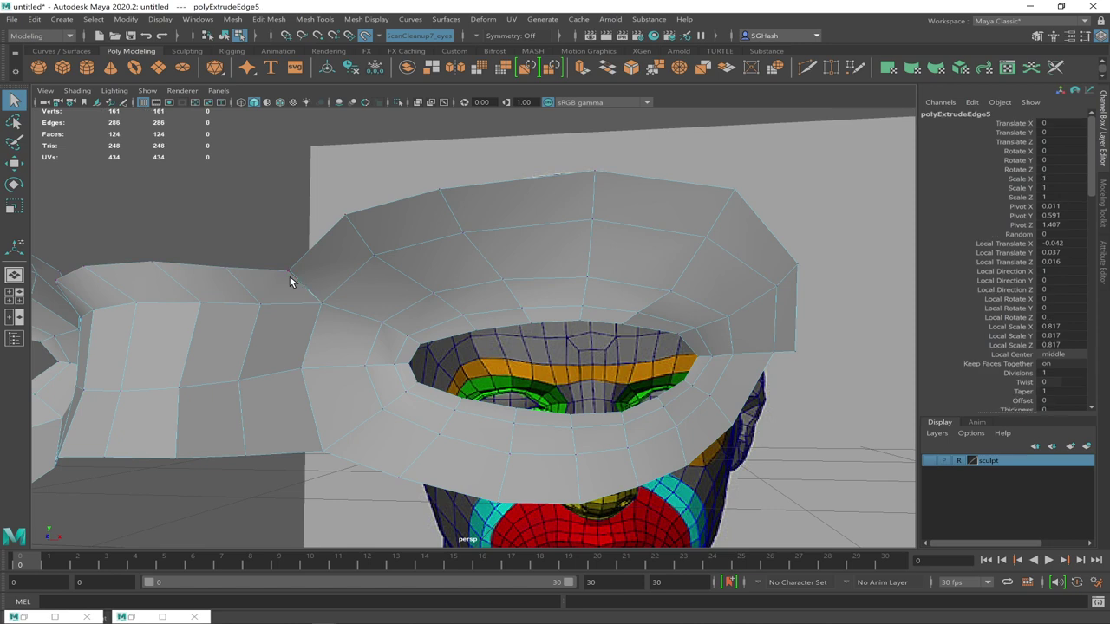
{"action": "left_click_drag", "start_coordinate": [280, 260], "coordinate": [223, 265], "text": "alt"}
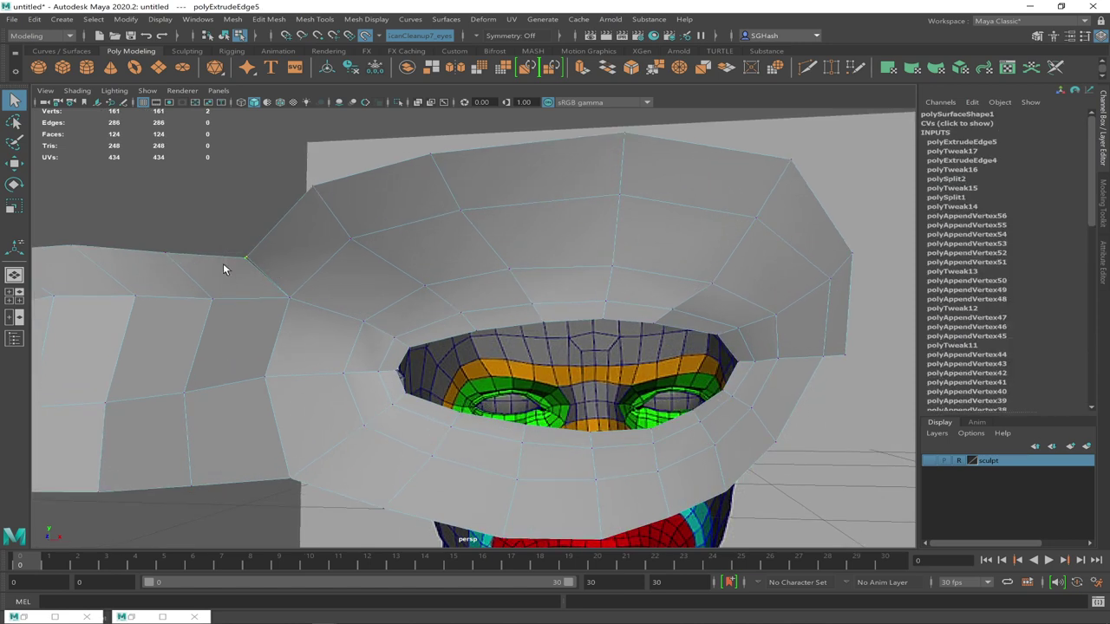
Select the two overlapping corner vertices and merge them to center, leaving 160 vertices
{"action": "right_click", "coordinate": [247, 262]}
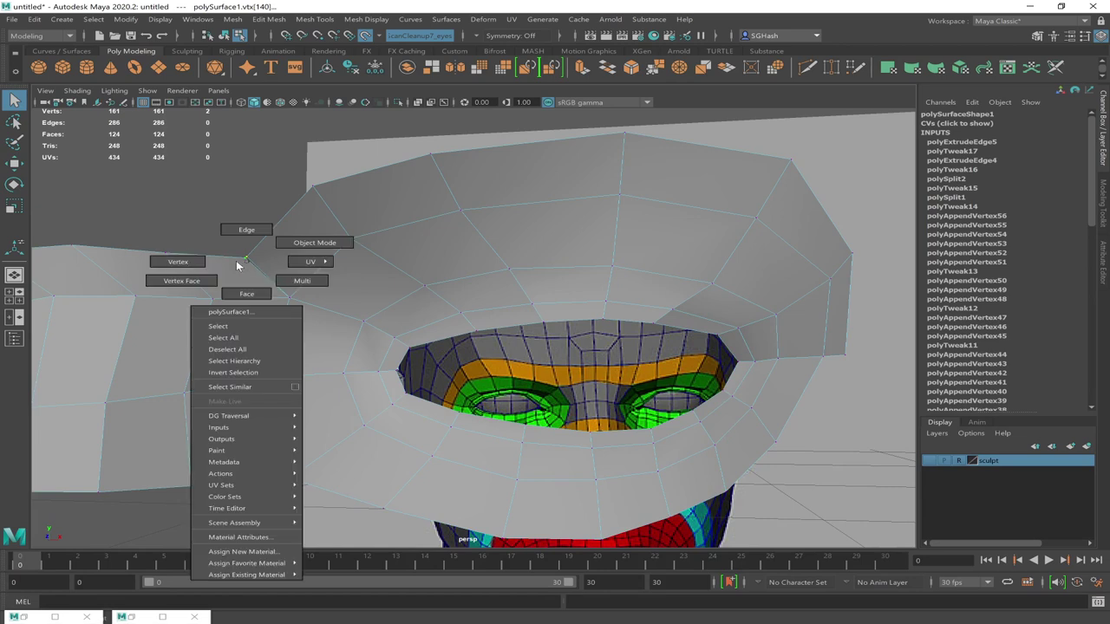
{"action": "left_click", "coordinate": [204, 265]}
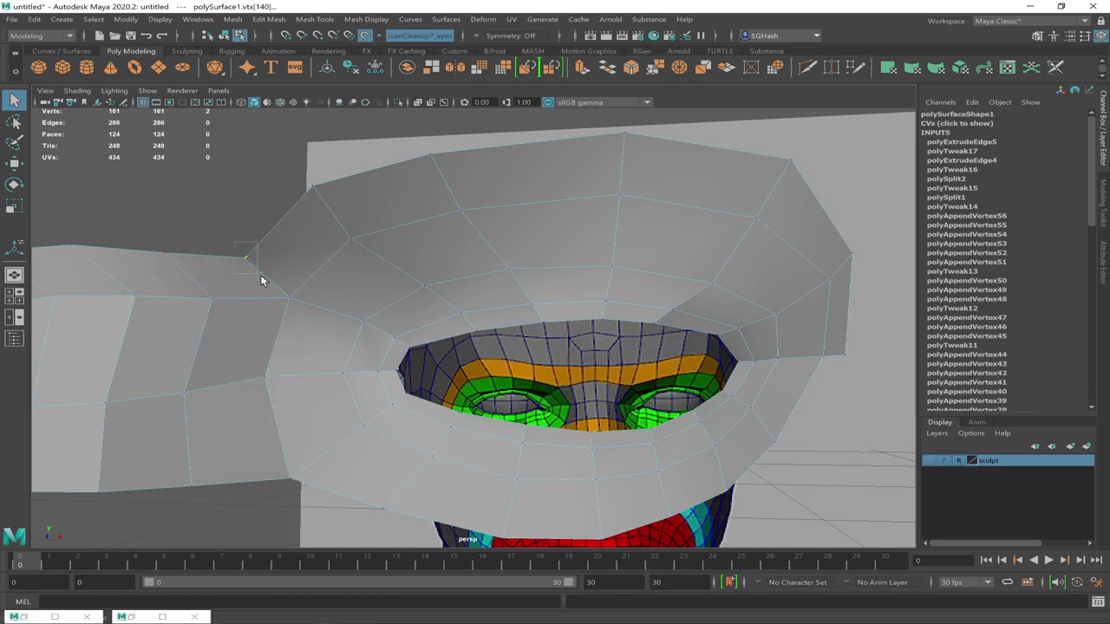
{"action": "left_click", "coordinate": [232, 19]}
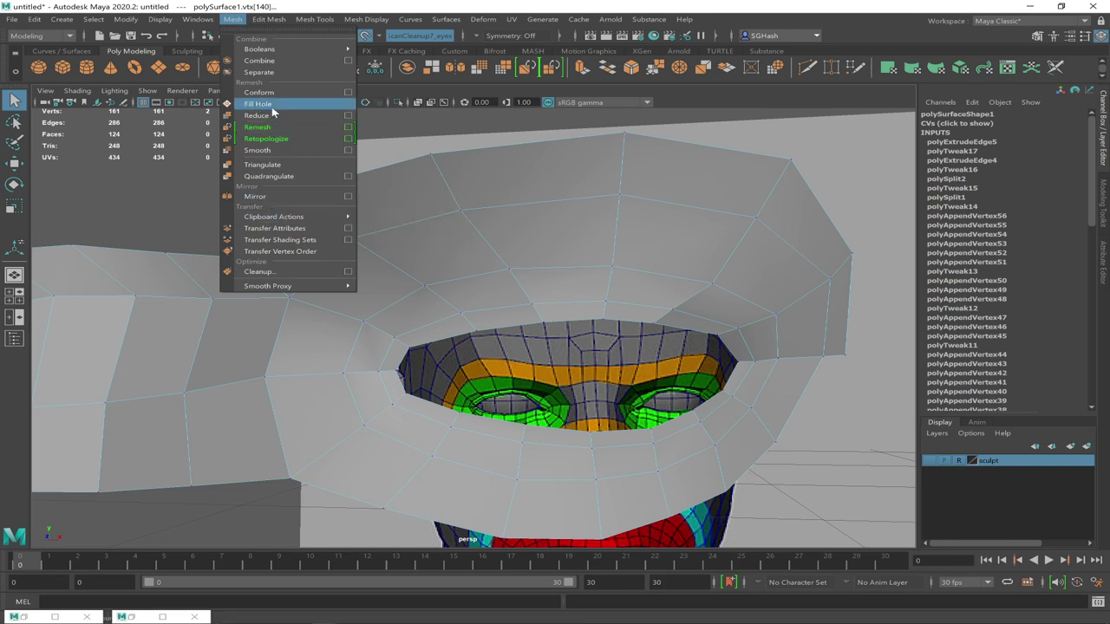
{"action": "left_click", "coordinate": [268, 19]}
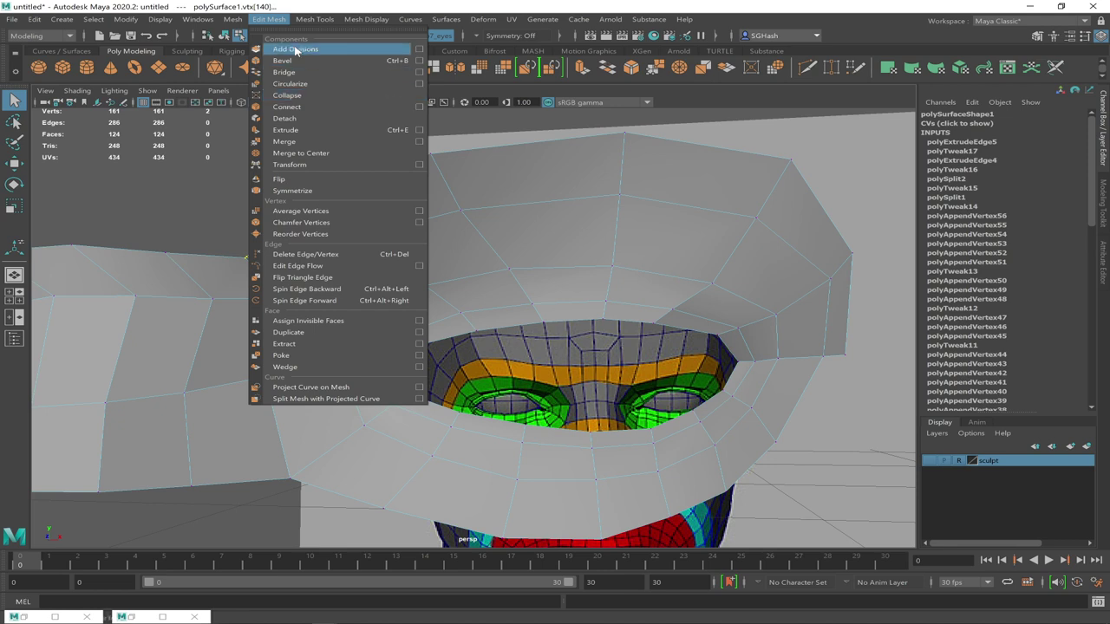
{"action": "mouse_move", "coordinate": [240, 22]}
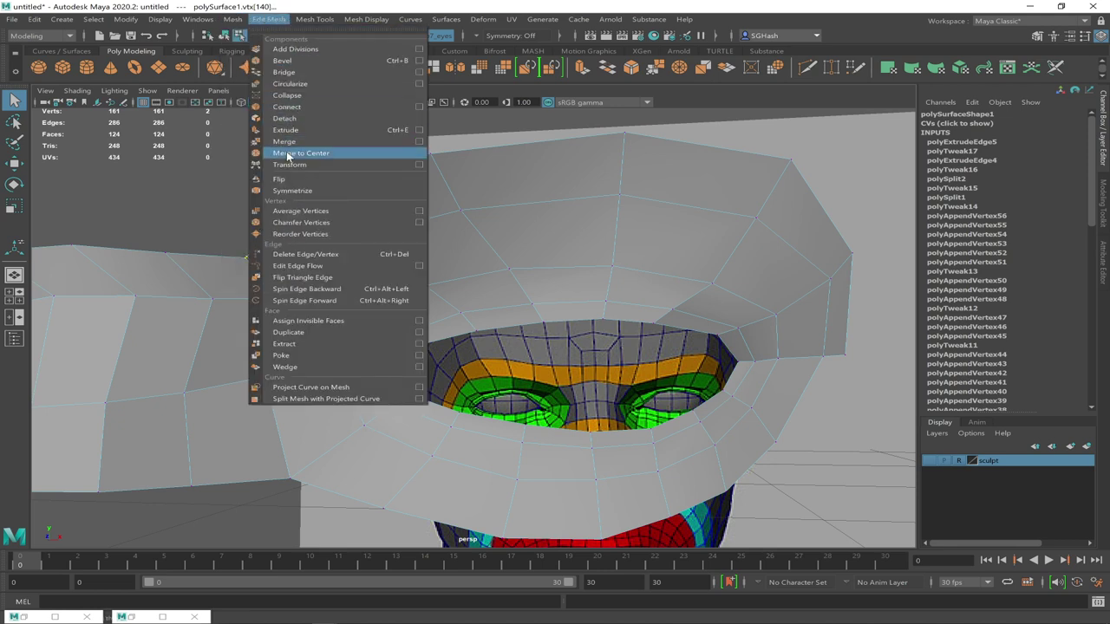
{"action": "left_click", "coordinate": [295, 153]}
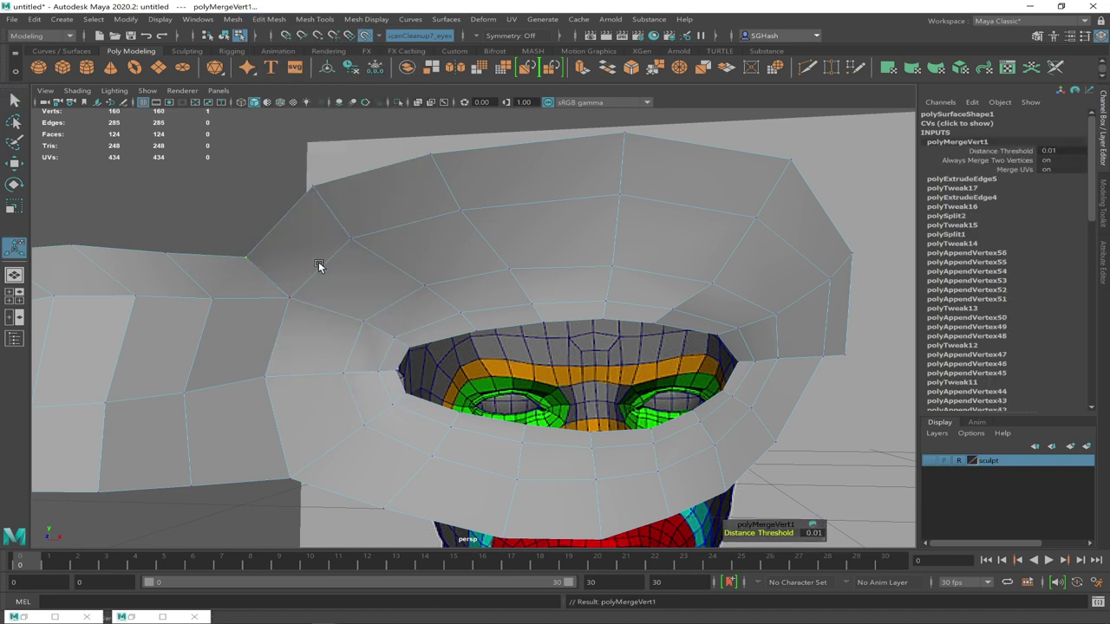
{"action": "left_click_drag", "start_coordinate": [318, 264], "coordinate": [262, 257], "text": "alt"}
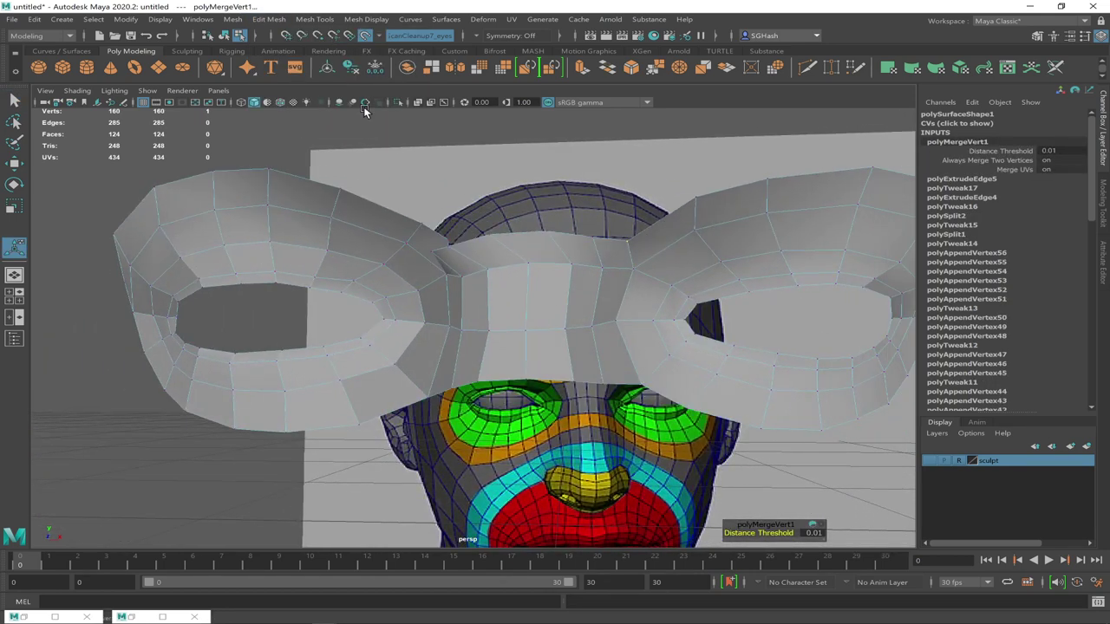
Slide the first brow-strip vertices along their edges, briefly checking against the scanned head
{"action": "left_click", "coordinate": [593, 247]}
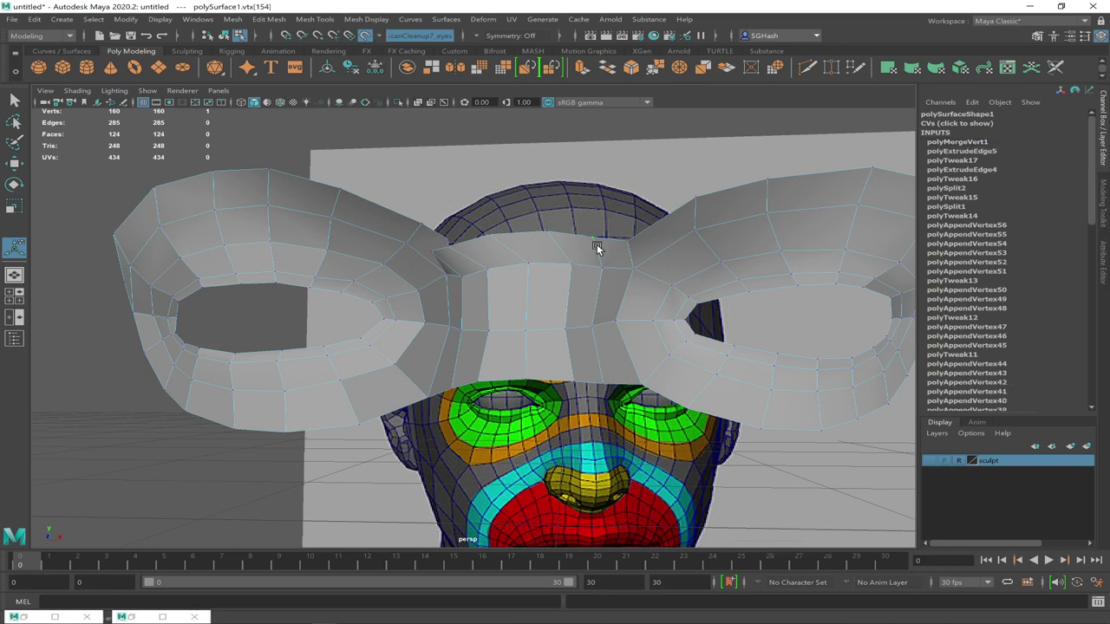
{"action": "key", "text": "w"}
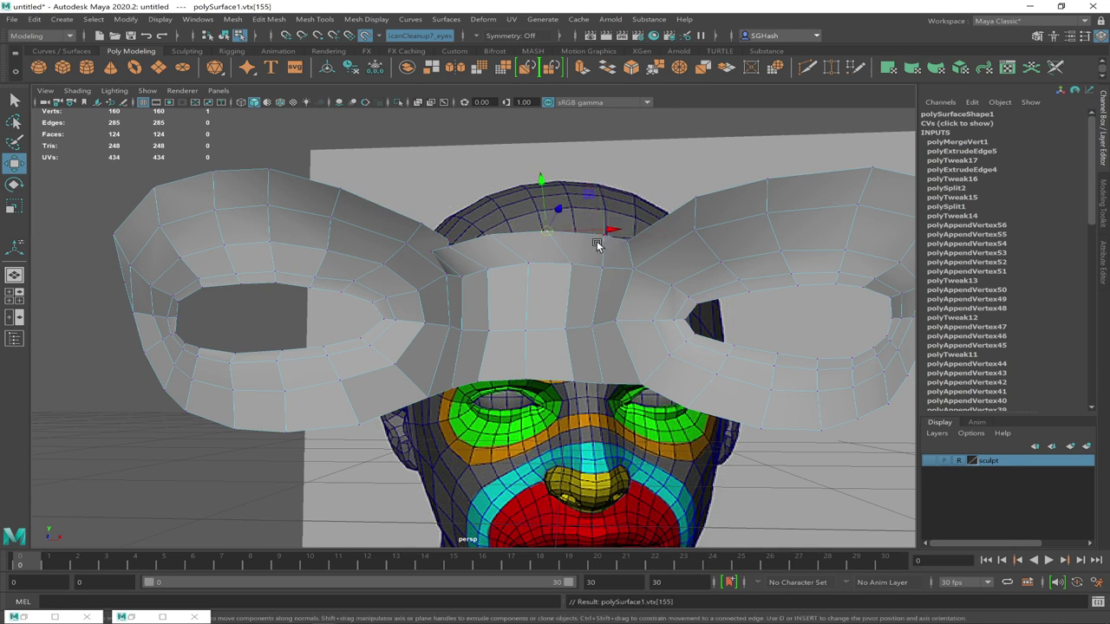
{"action": "left_click", "coordinate": [562, 233]}
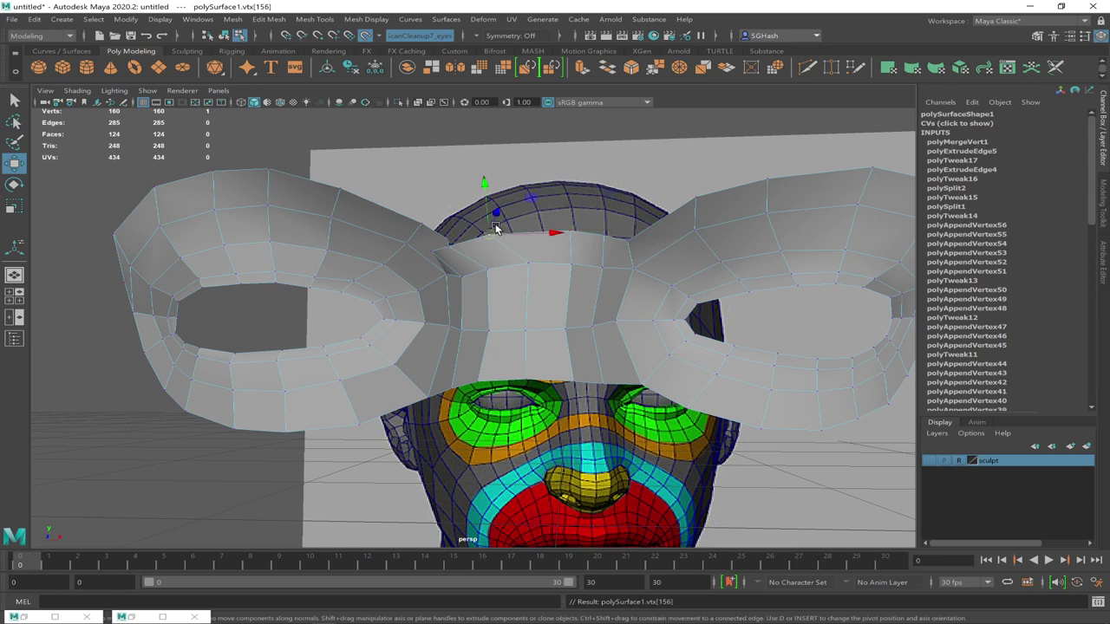
{"action": "left_click", "coordinate": [519, 231]}
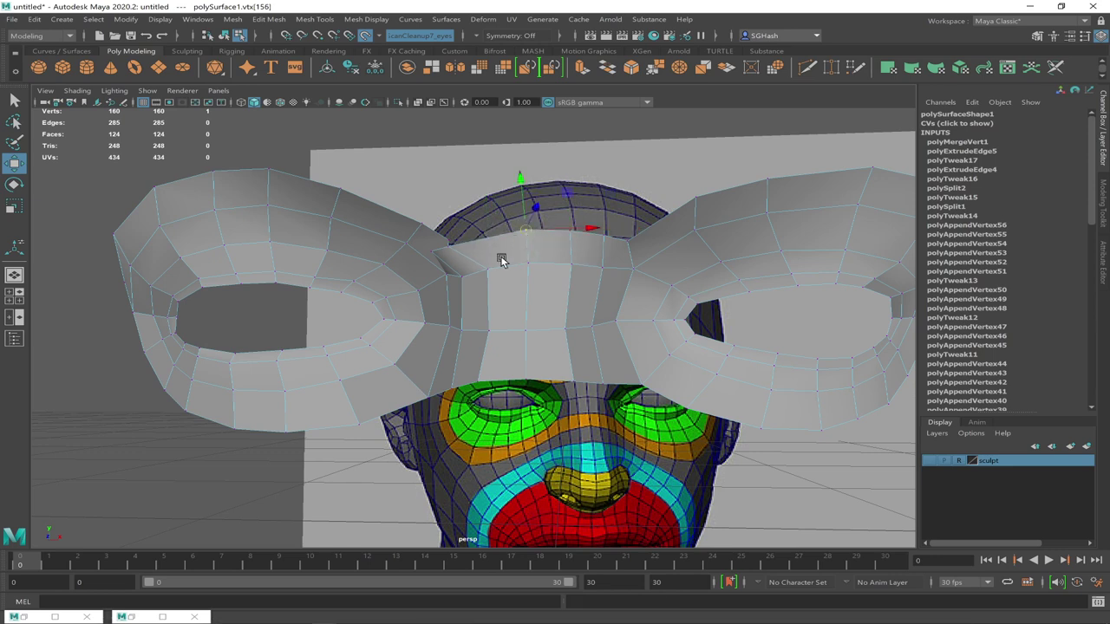
{"action": "left_click", "coordinate": [929, 462]}
{"action": "left_click", "coordinate": [929, 462]}
{"action": "key", "text": "Left"}
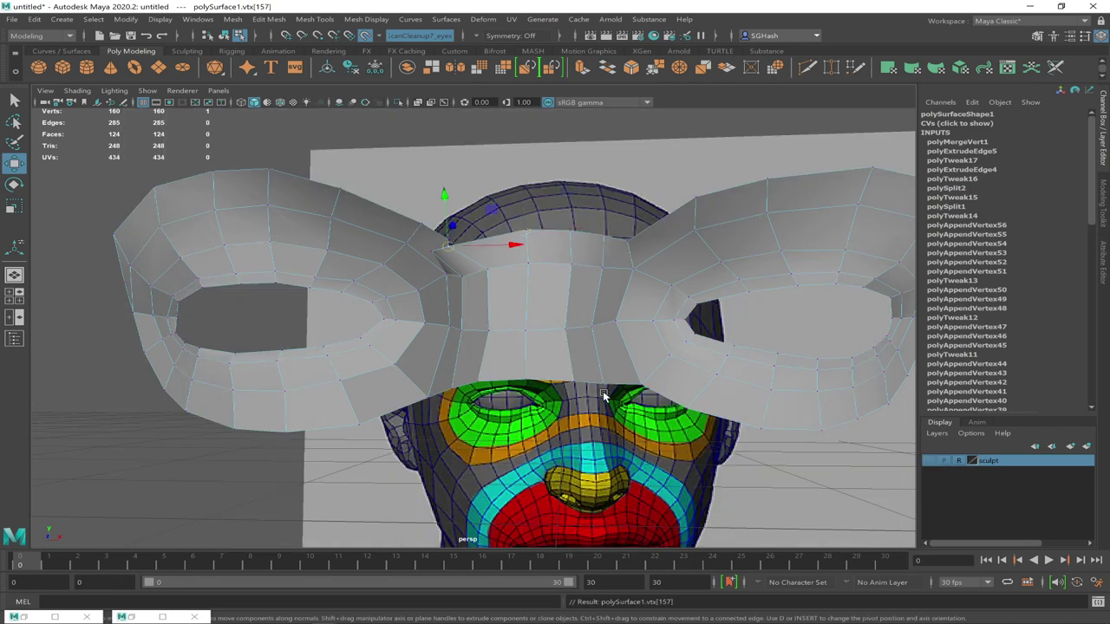
{"action": "left_click_drag", "start_coordinate": [451, 243], "coordinate": [508, 251], "text": "ctrl+shift"}
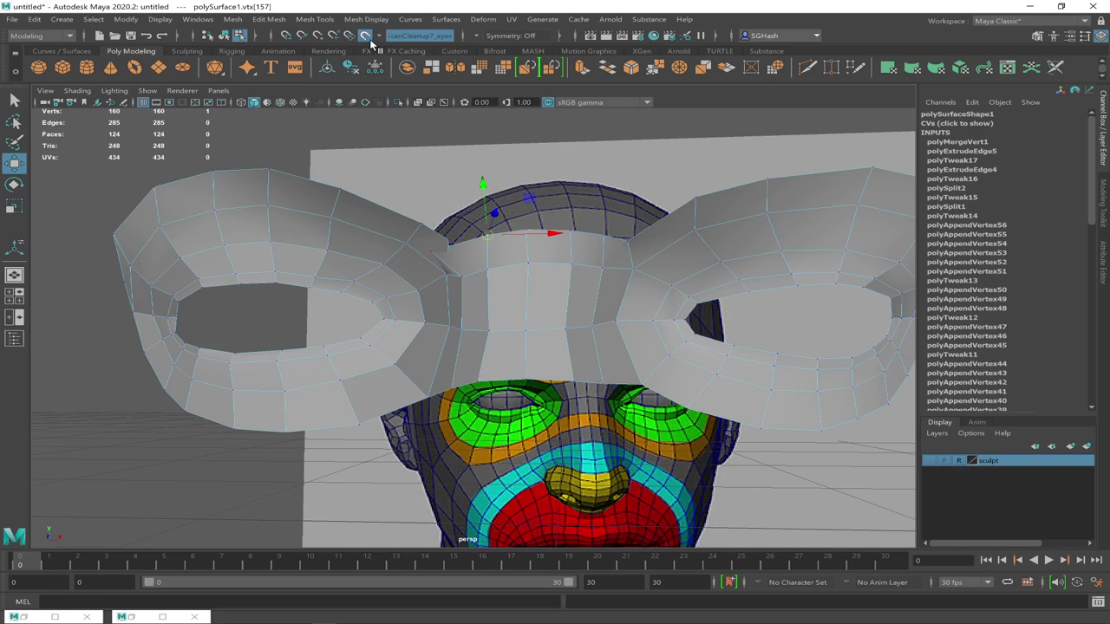
Slide the brow's left vertex and outer forehead vertex inward, then turn off Live Surface
{"action": "left_click", "coordinate": [433, 251]}
{"action": "left_click_drag", "start_coordinate": [443, 252], "coordinate": [477, 241], "text": "ctrl+shift"}
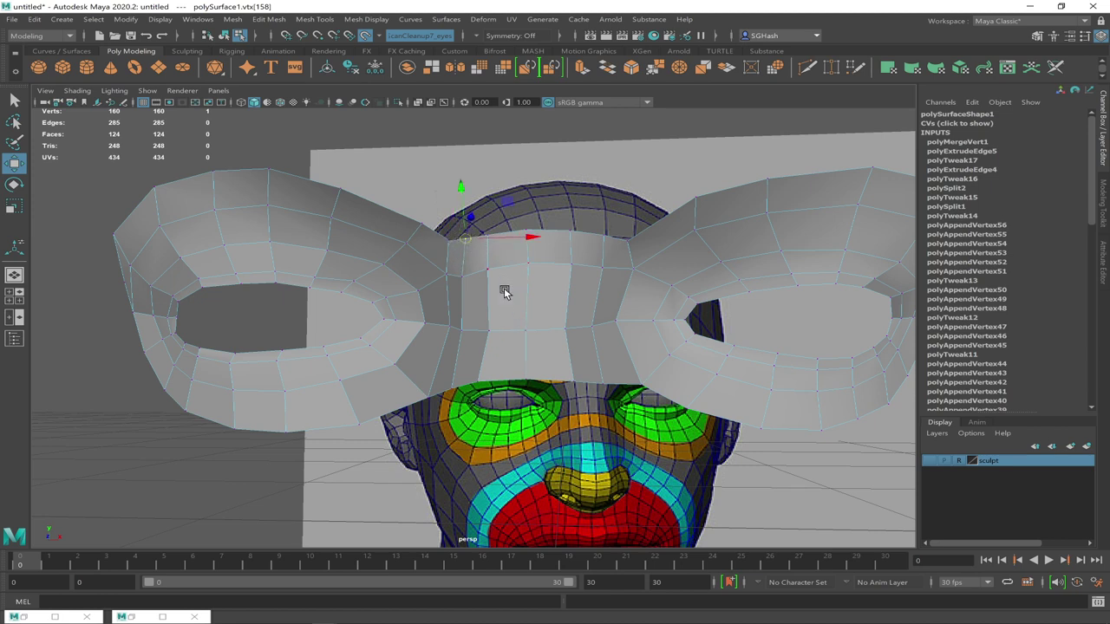
{"action": "scroll", "coordinate": [468, 276], "scroll_direction": "up", "scroll_amount": 3}
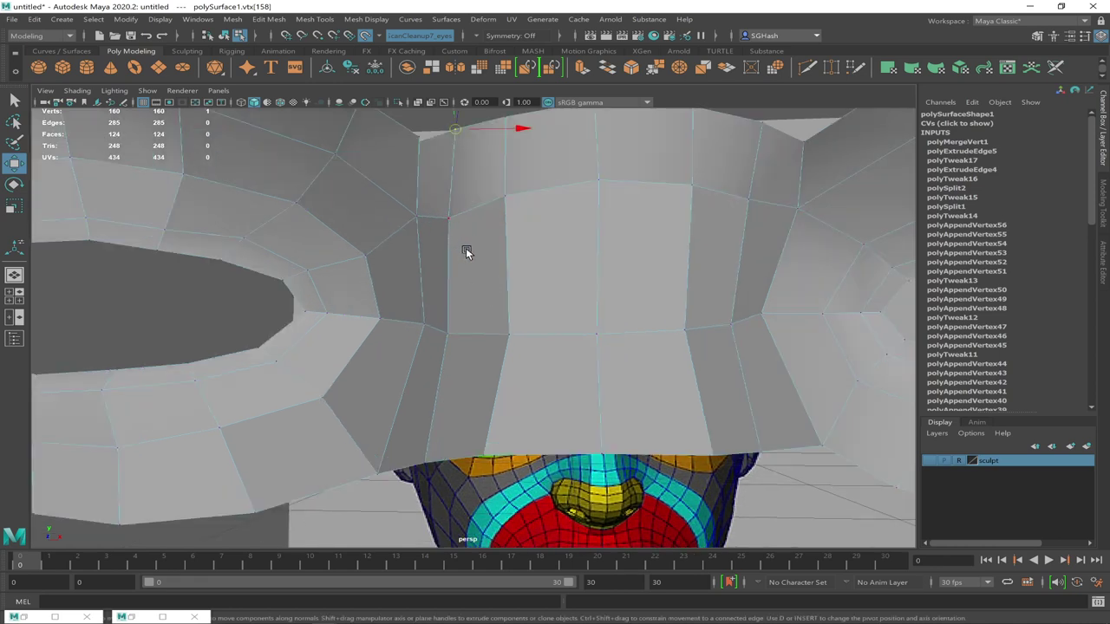
{"action": "scroll", "coordinate": [466, 248], "scroll_direction": "down", "scroll_amount": 3}
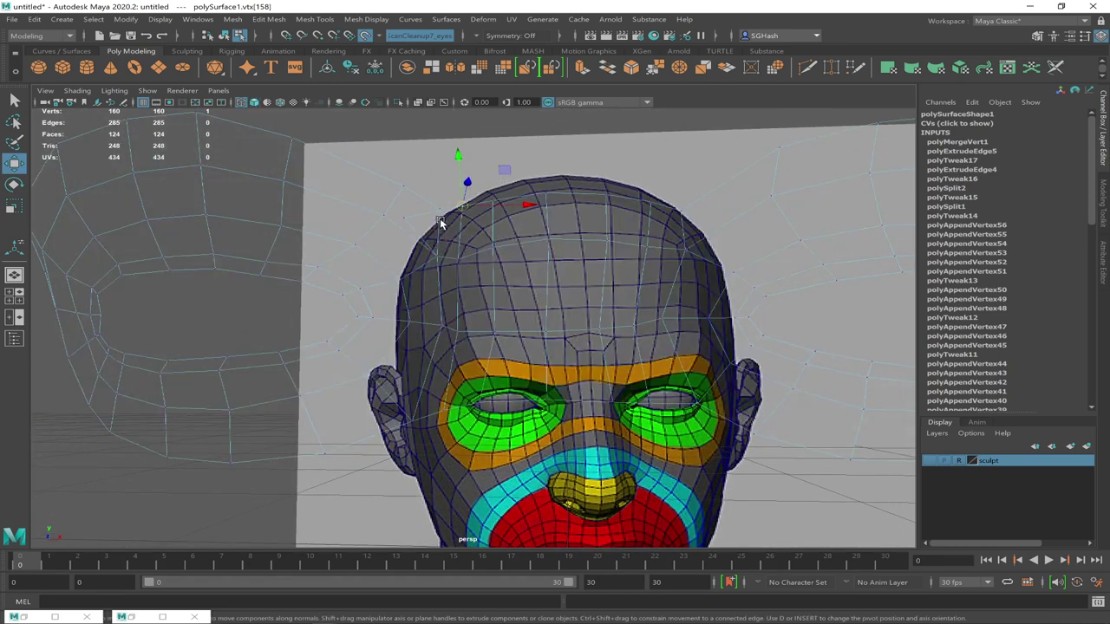
{"action": "left_click", "coordinate": [392, 211]}
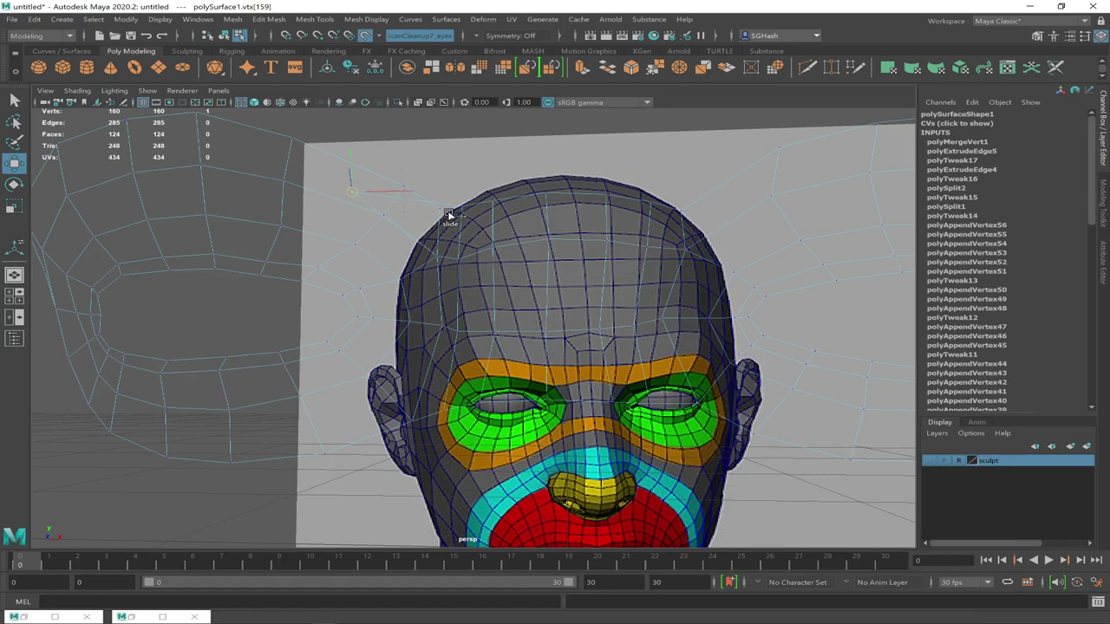
{"action": "middle_click_drag", "start_coordinate": [378, 206], "coordinate": [451, 235]}
{"action": "left_click", "coordinate": [366, 36]}
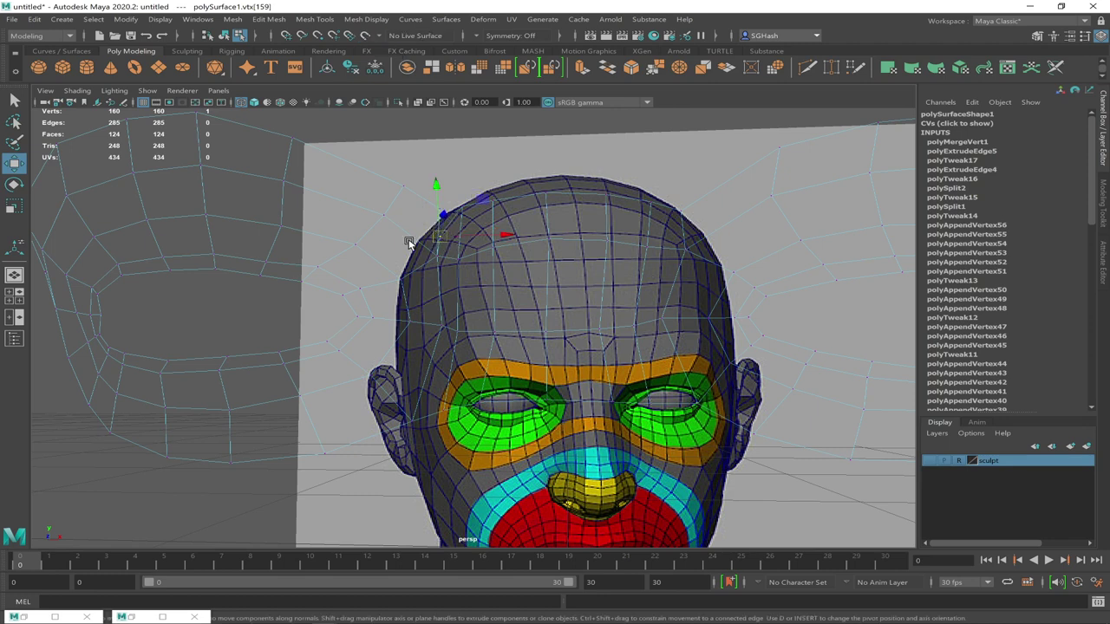
Raise the forehead vertex, merge it with its neighbour down to 159 vertices, and show the sculpt layer
{"action": "middle_click_drag", "start_coordinate": [439, 241], "coordinate": [439, 215]}
{"action": "left_click", "coordinate": [447, 222], "text": "shift"}
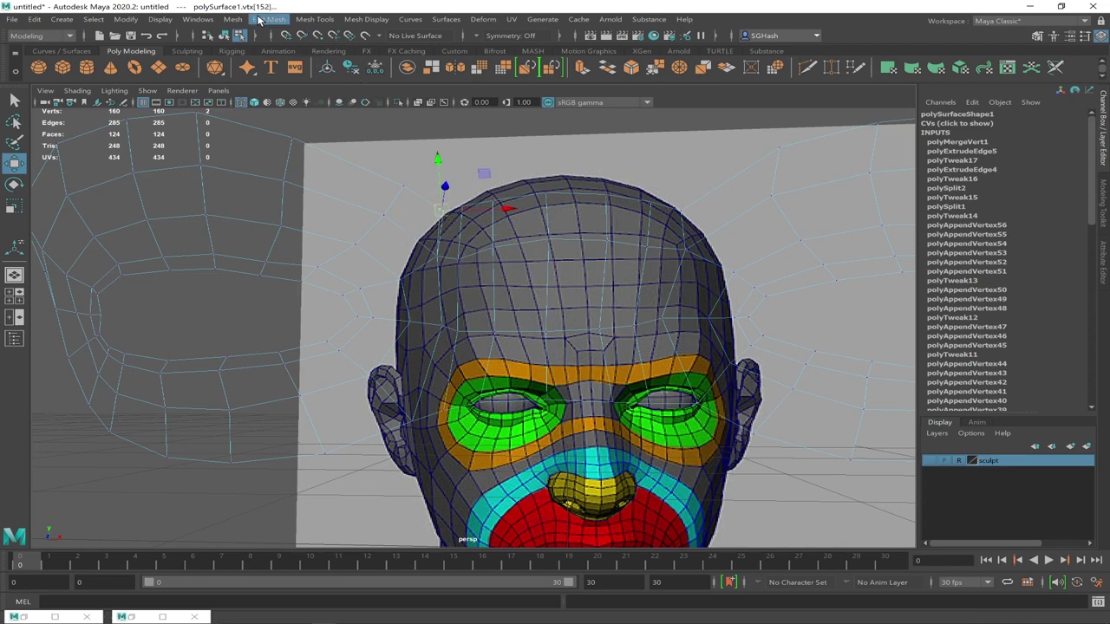
{"action": "left_click", "coordinate": [228, 20]}
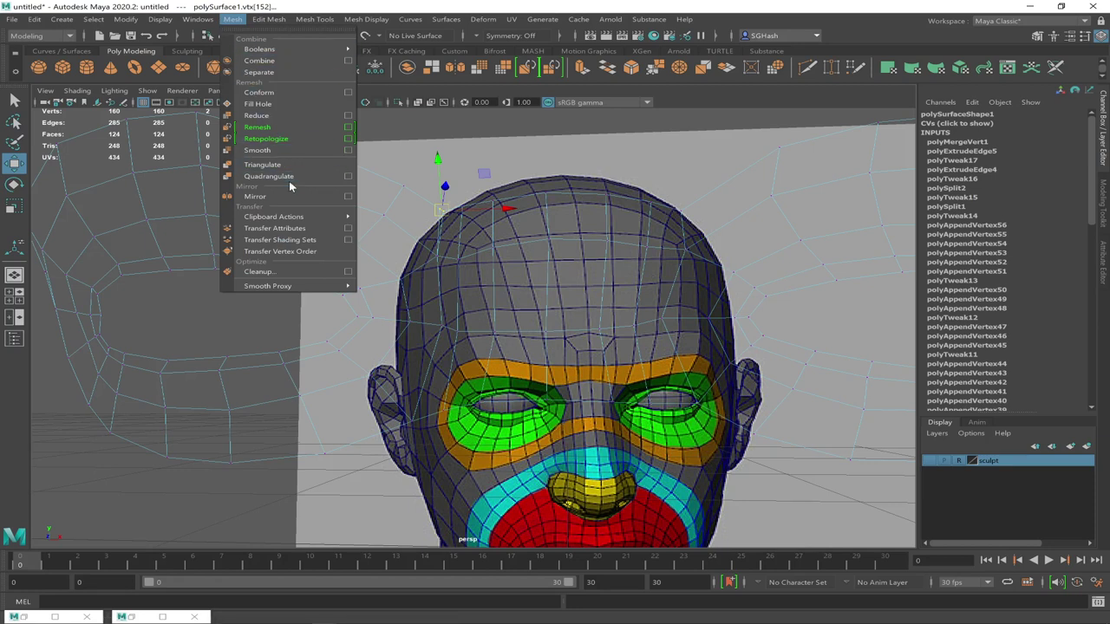
{"action": "mouse_move", "coordinate": [269, 20]}
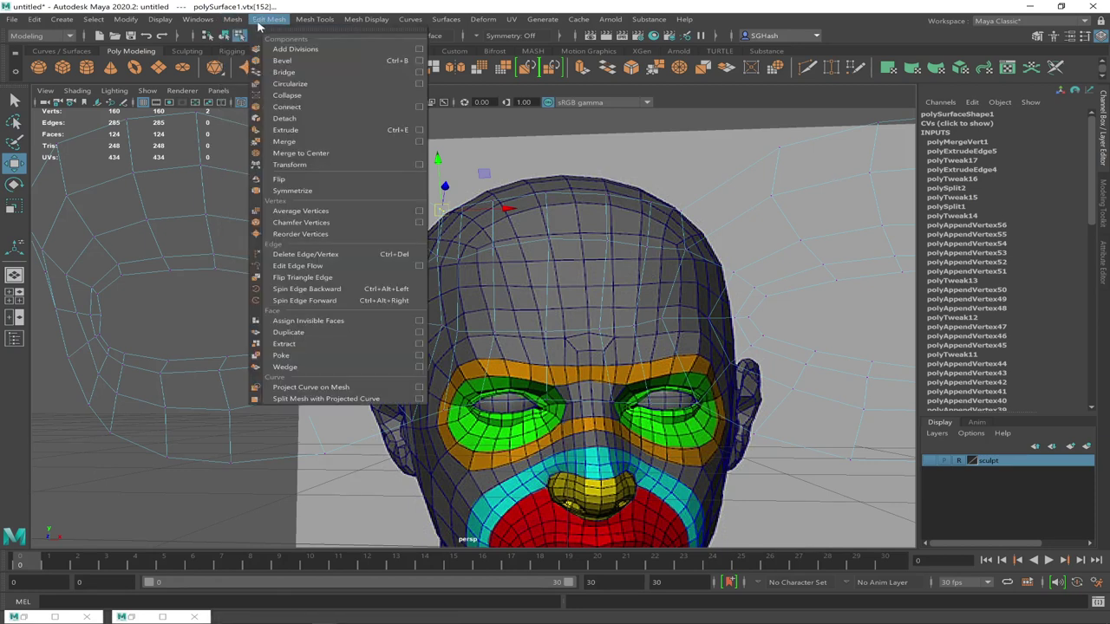
{"action": "left_click", "coordinate": [285, 141]}
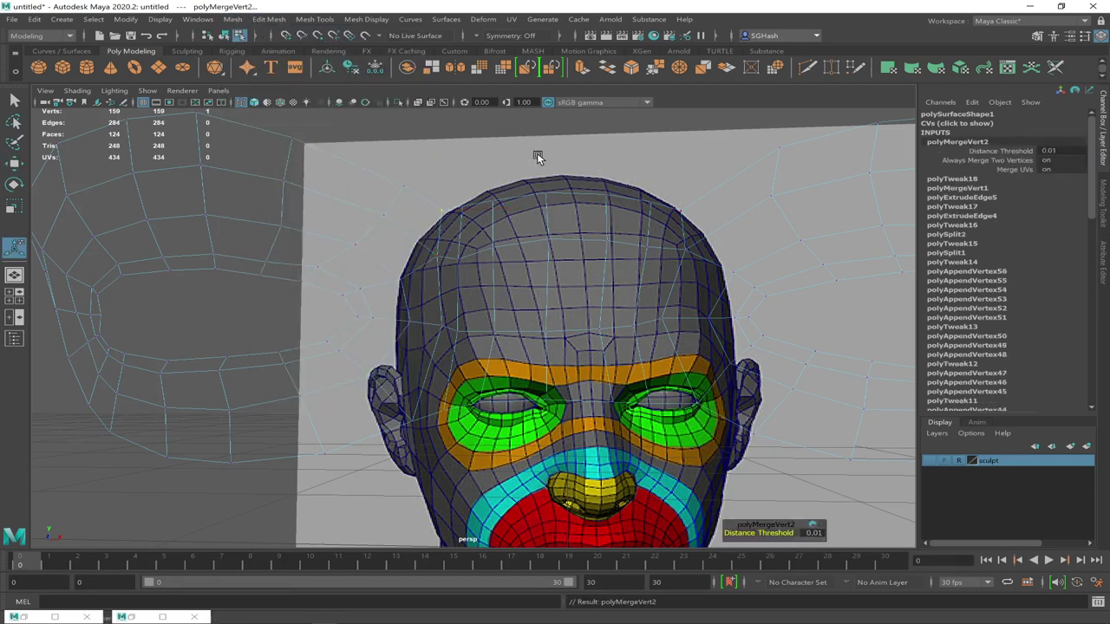
{"action": "left_click", "coordinate": [930, 460]}
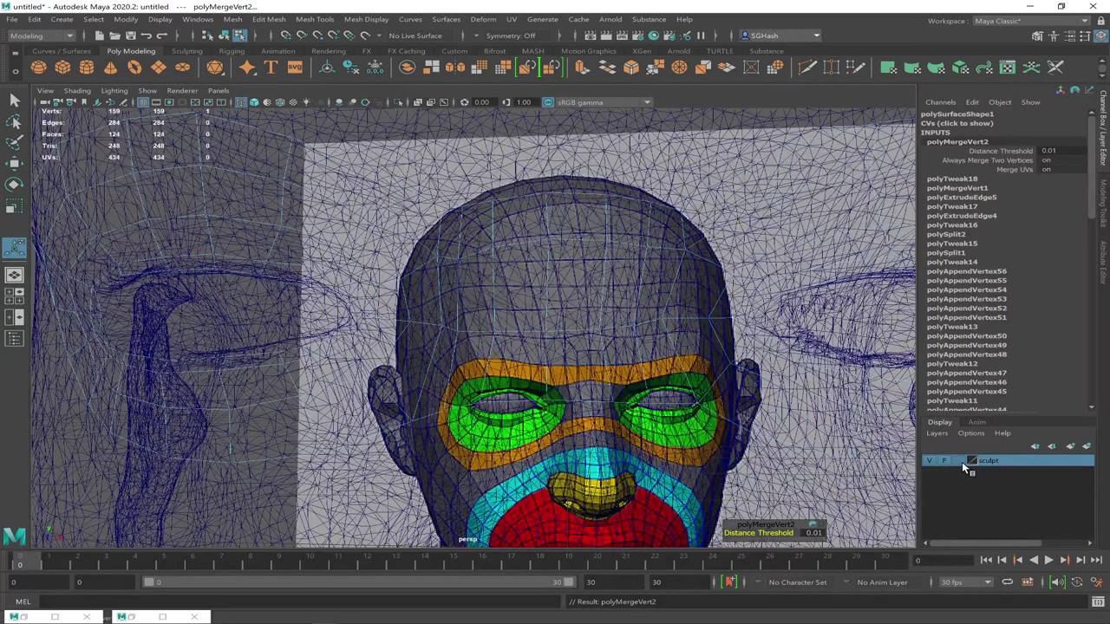
Set the sculpt layer to reference display and make ScanCleanup7_eyes the live surface
{"action": "left_click", "coordinate": [960, 460]}
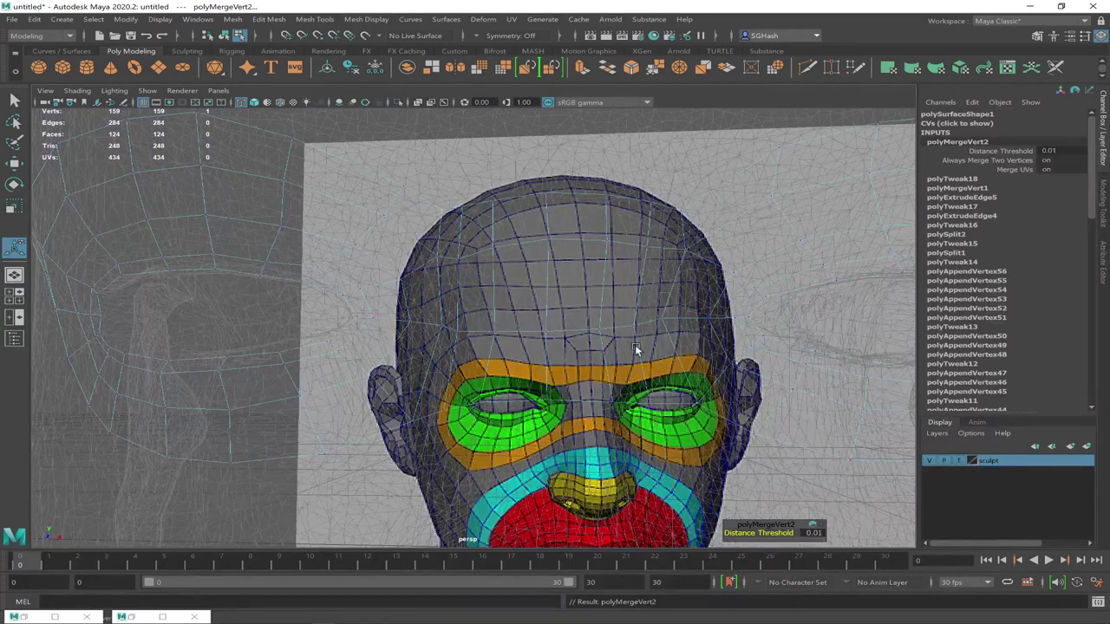
{"action": "left_click", "coordinate": [957, 461]}
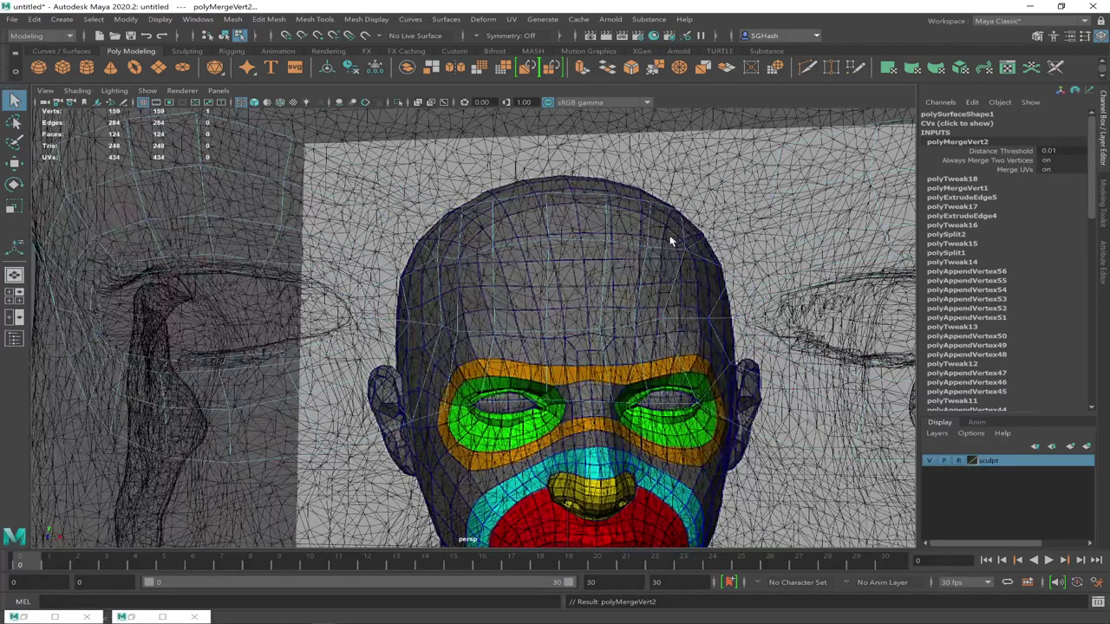
{"action": "left_click", "coordinate": [554, 125]}
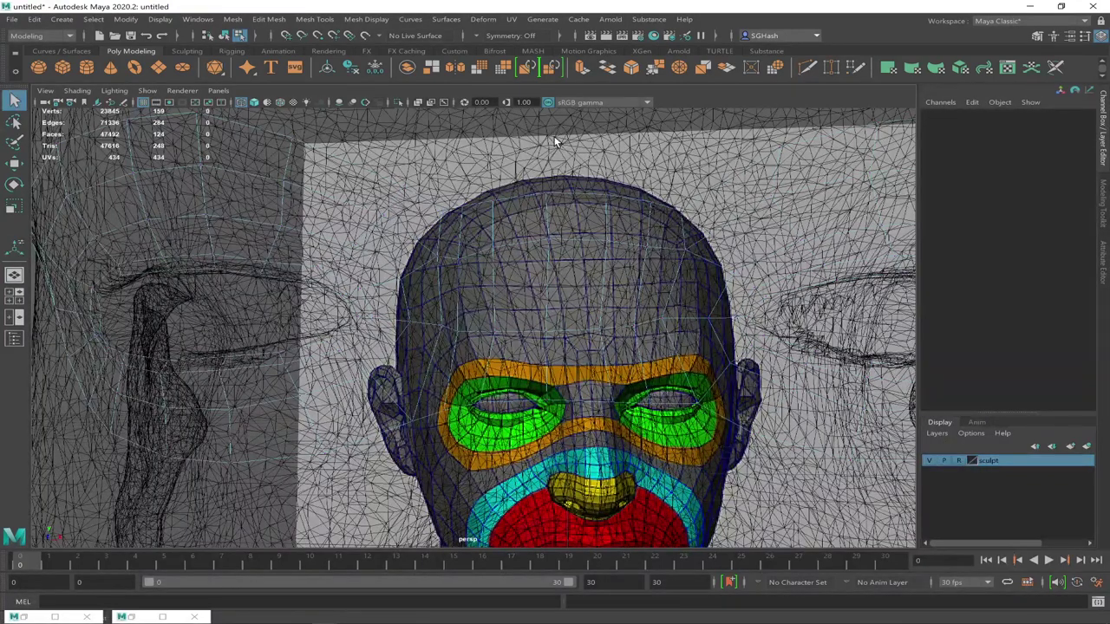
{"action": "left_click", "coordinate": [584, 153]}
{"action": "left_click", "coordinate": [460, 150]}
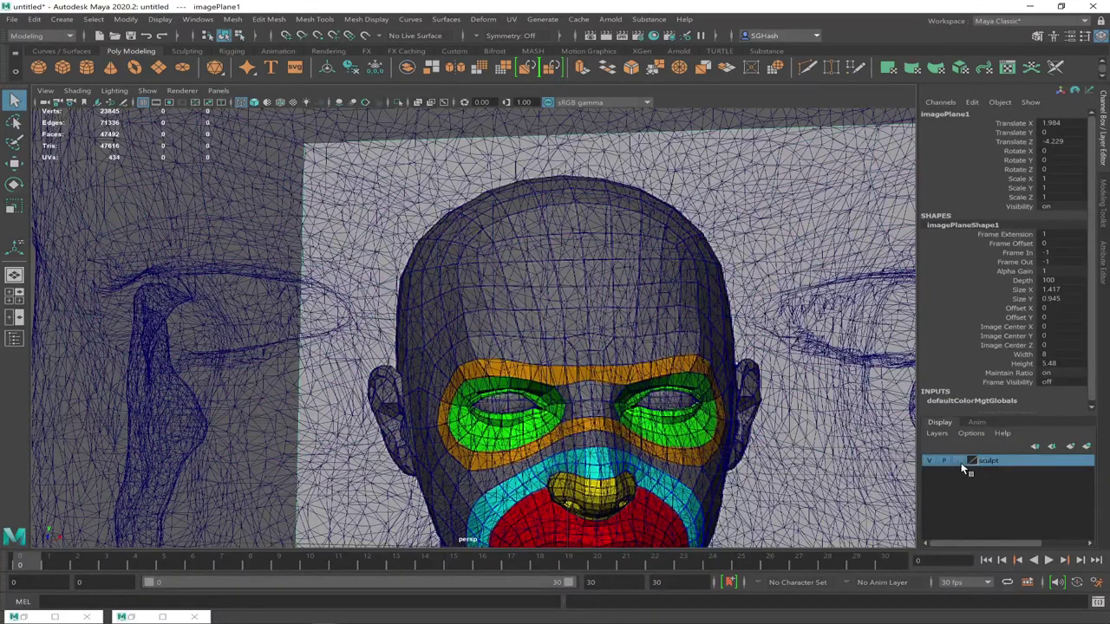
{"action": "left_click", "coordinate": [542, 107]}
{"action": "left_click", "coordinate": [365, 37]}
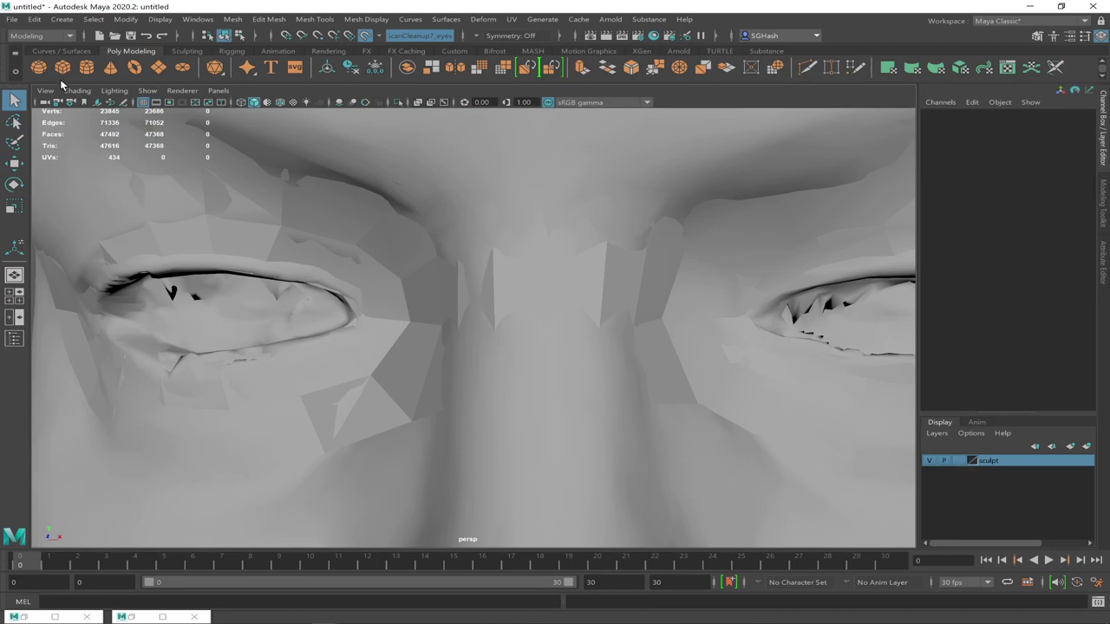
Turn on X-Ray shading and select the retopo mesh polySurface1
{"action": "left_click", "coordinate": [78, 90]}
{"action": "left_click", "coordinate": [108, 207]}
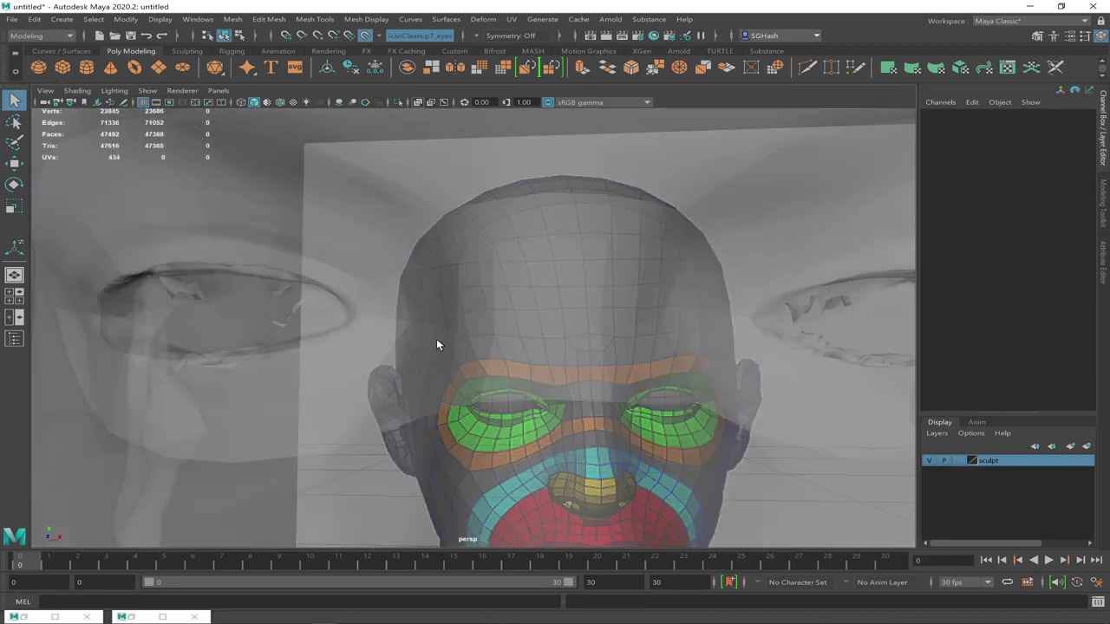
{"action": "left_click", "coordinate": [558, 326]}
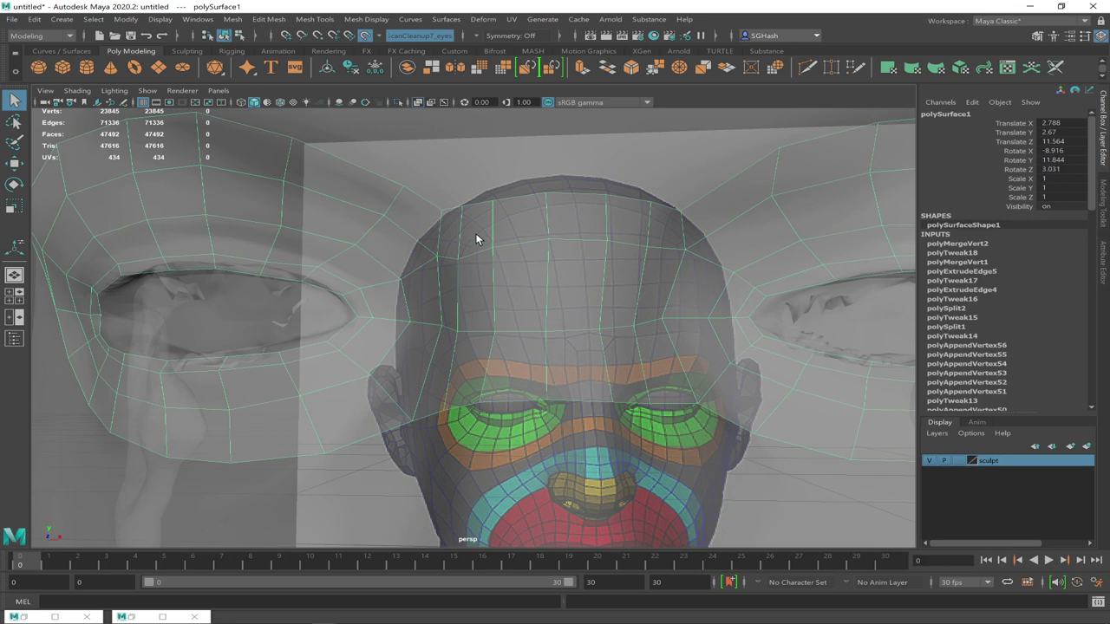
Nudge a vertex on the eye mask's top edge slightly right, then bring up the Modeling Toolkit
{"action": "key", "text": "F9"}
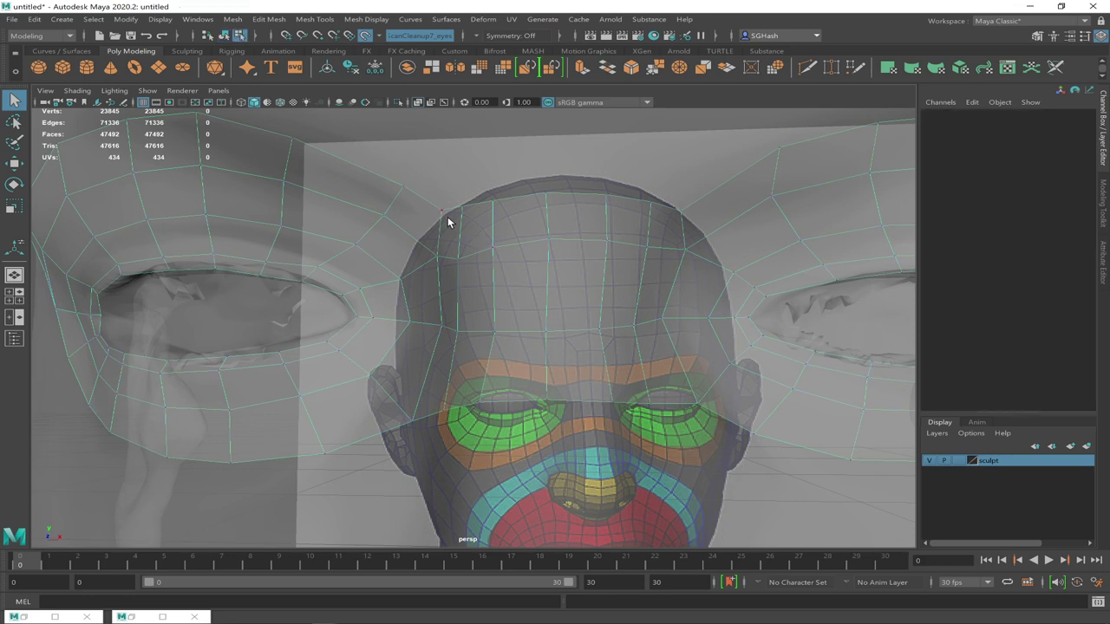
{"action": "left_click", "coordinate": [442, 213]}
{"action": "key", "text": "w"}
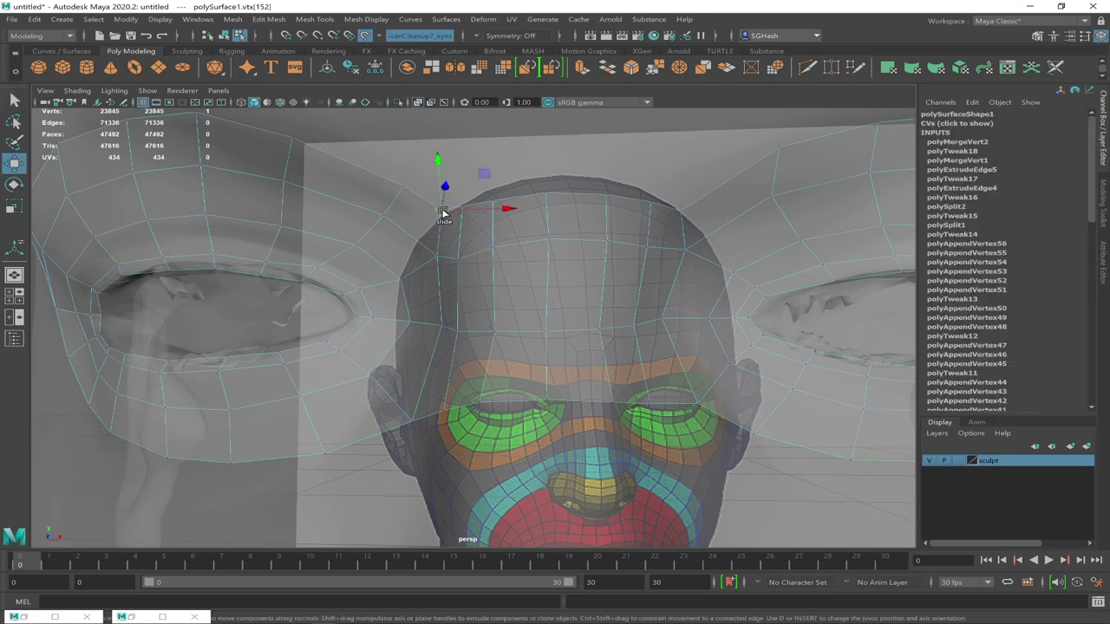
{"action": "left_click", "coordinate": [452, 208]}
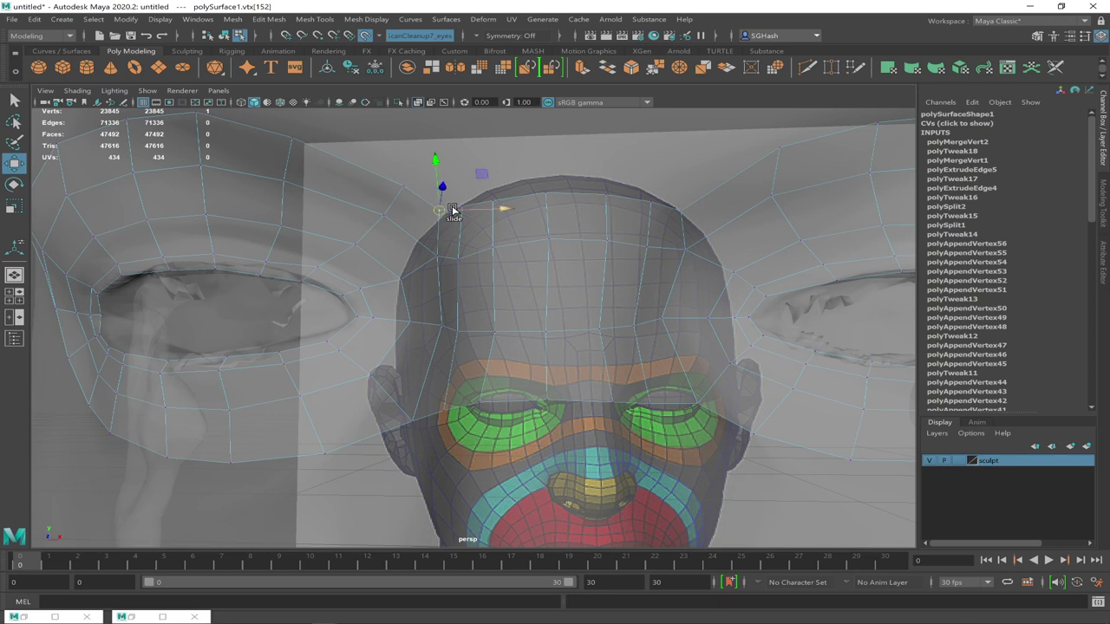
{"action": "left_click_drag", "start_coordinate": [453, 209], "coordinate": [468, 208]}
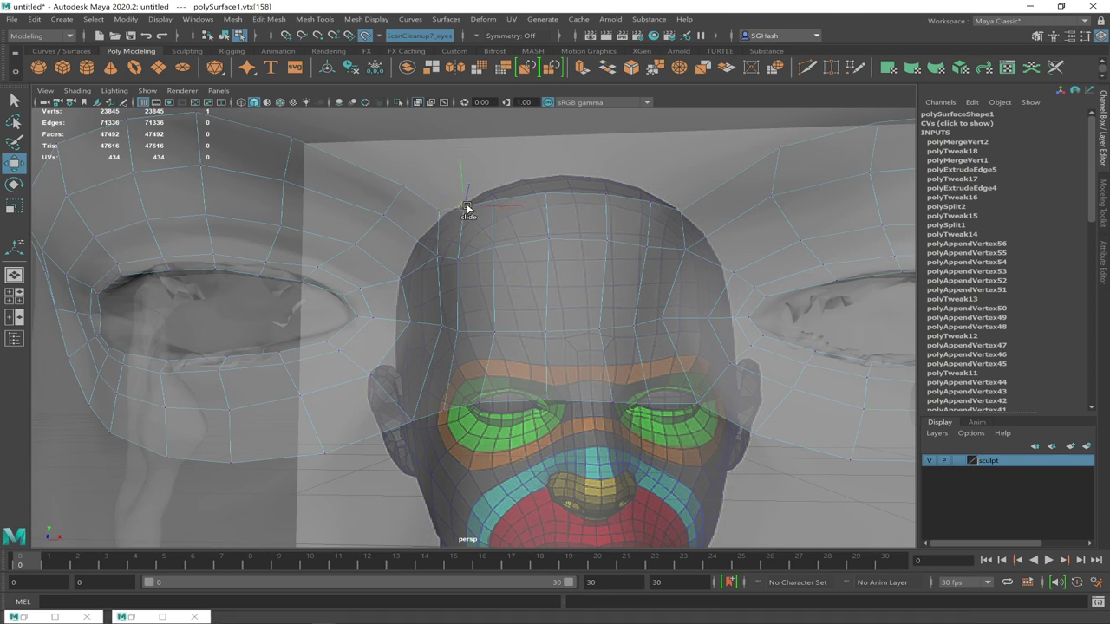
{"action": "left_click", "coordinate": [554, 260]}
{"action": "right_click_drag", "start_coordinate": [567, 307], "coordinate": [530, 339], "text": "alt"}
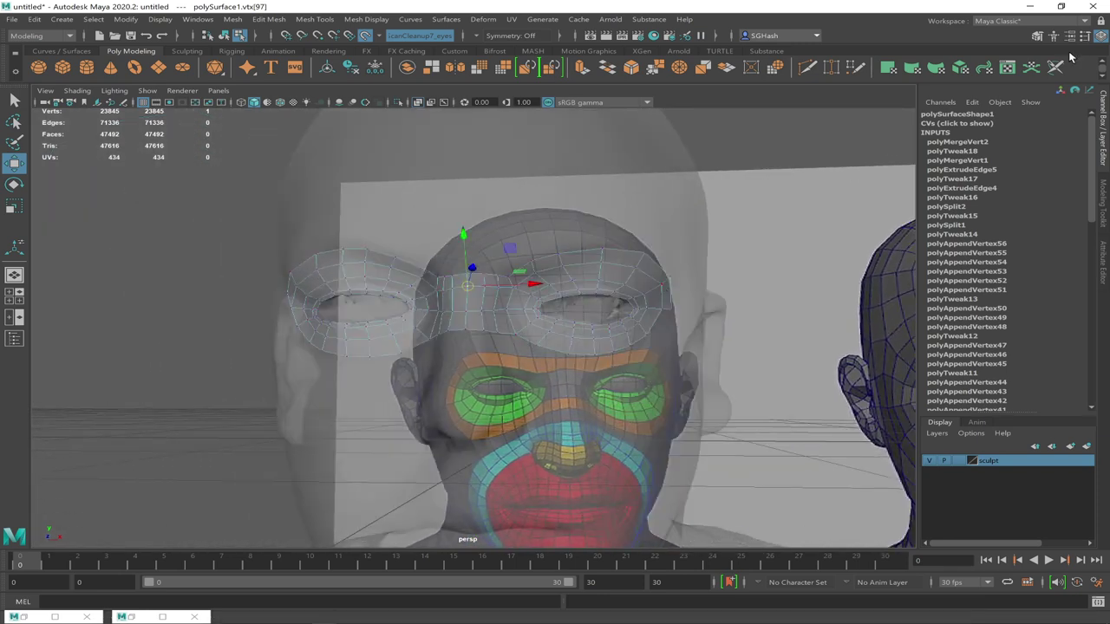
{"action": "left_click", "coordinate": [1038, 36]}
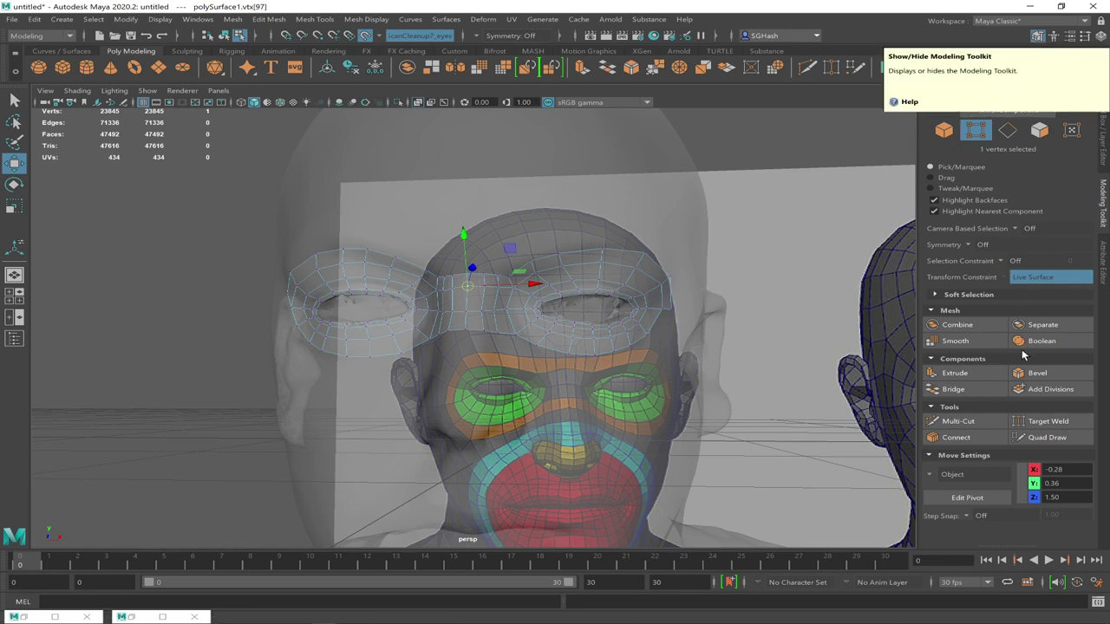
Activate Quad Draw on the eye mask (auto-weld 10, strip width 20) and frame the mask
{"action": "left_click", "coordinate": [1031, 437]}
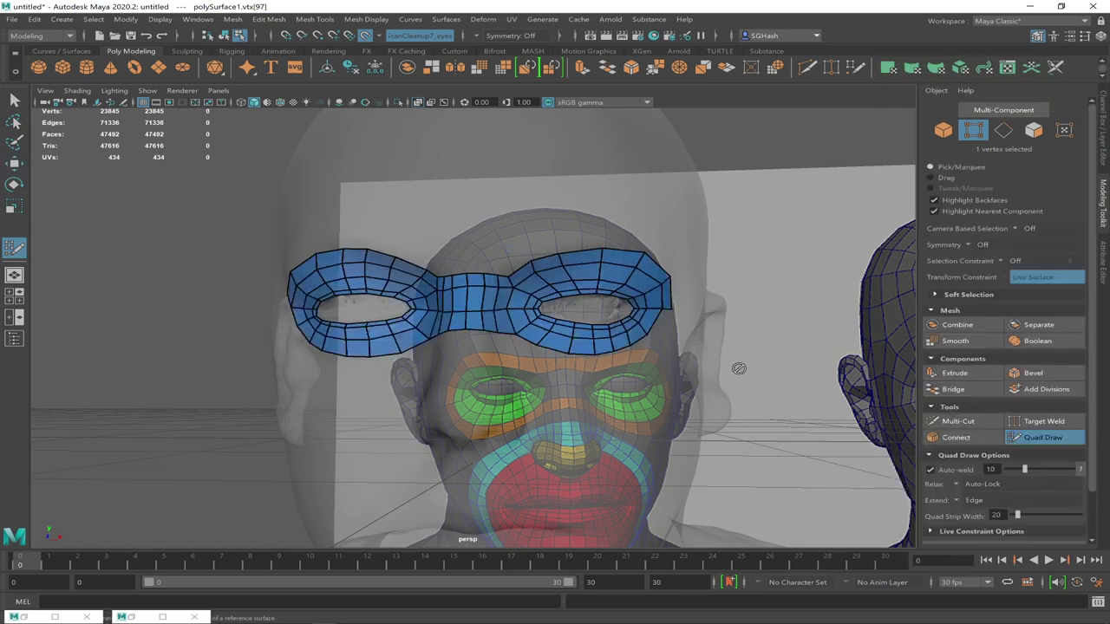
{"action": "right_click_drag", "start_coordinate": [624, 349], "coordinate": [675, 359], "text": "alt"}
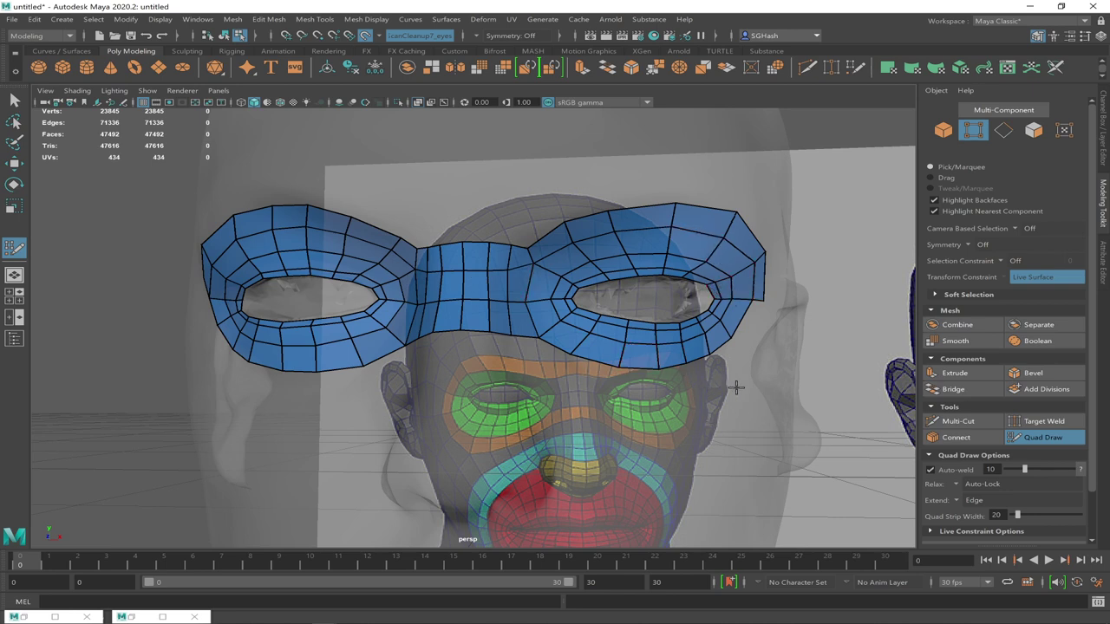
{"action": "scroll", "coordinate": [736, 388], "scroll_direction": "down", "scroll_amount": 3}
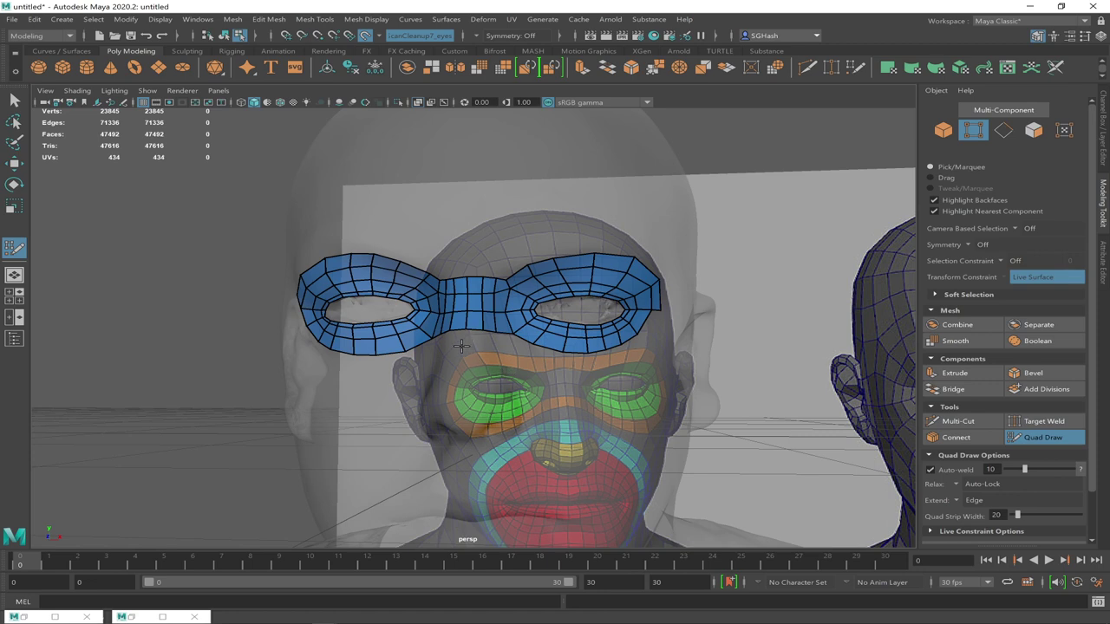
{"action": "left_click_drag", "start_coordinate": [461, 346], "coordinate": [459, 346], "text": "alt"}
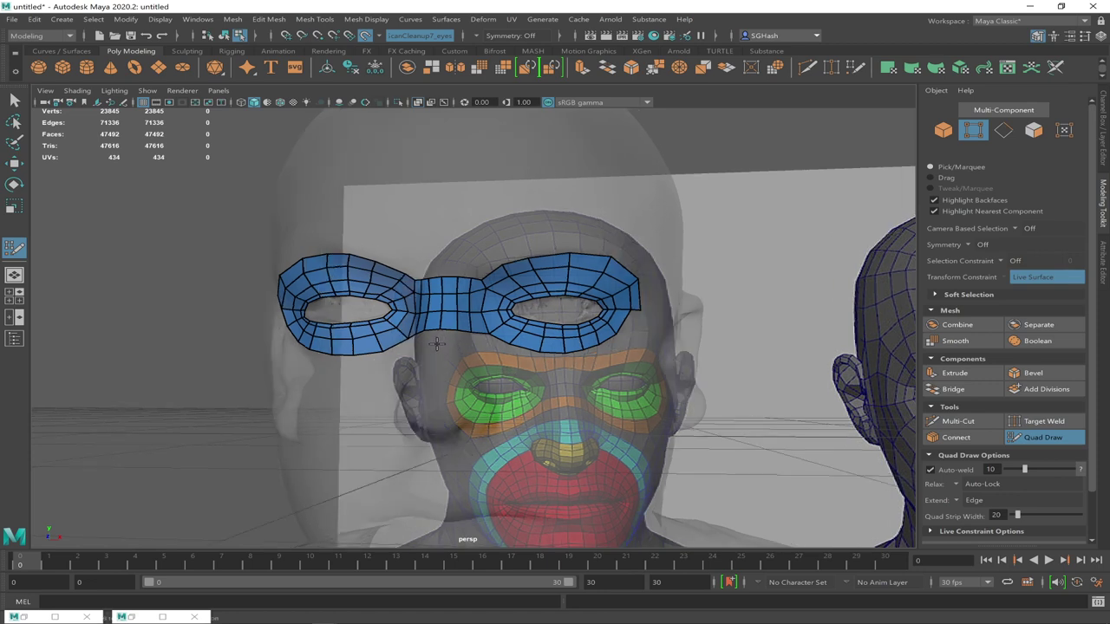
Place ten Quad Draw guide points along the brow below the mask, from nose bridge to right brow
{"action": "left_click", "coordinate": [438, 345]}
{"action": "left_click", "coordinate": [457, 346]}
{"action": "left_click", "coordinate": [473, 346]}
{"action": "left_click", "coordinate": [484, 349]}
{"action": "left_click", "coordinate": [503, 362]}
{"action": "left_click", "coordinate": [535, 372]}
{"action": "left_click", "coordinate": [562, 374]}
{"action": "left_click", "coordinate": [607, 363]}
{"action": "left_click", "coordinate": [637, 348]}
{"action": "left_click", "coordinate": [588, 372]}
Fill a strip of quads between the guide points and mask edge, ending at the right eye ring
{"action": "left_click", "coordinate": [447, 338], "text": "shift"}
{"action": "left_click", "coordinate": [468, 339], "text": "shift"}
{"action": "left_click", "coordinate": [488, 343], "text": "shift"}
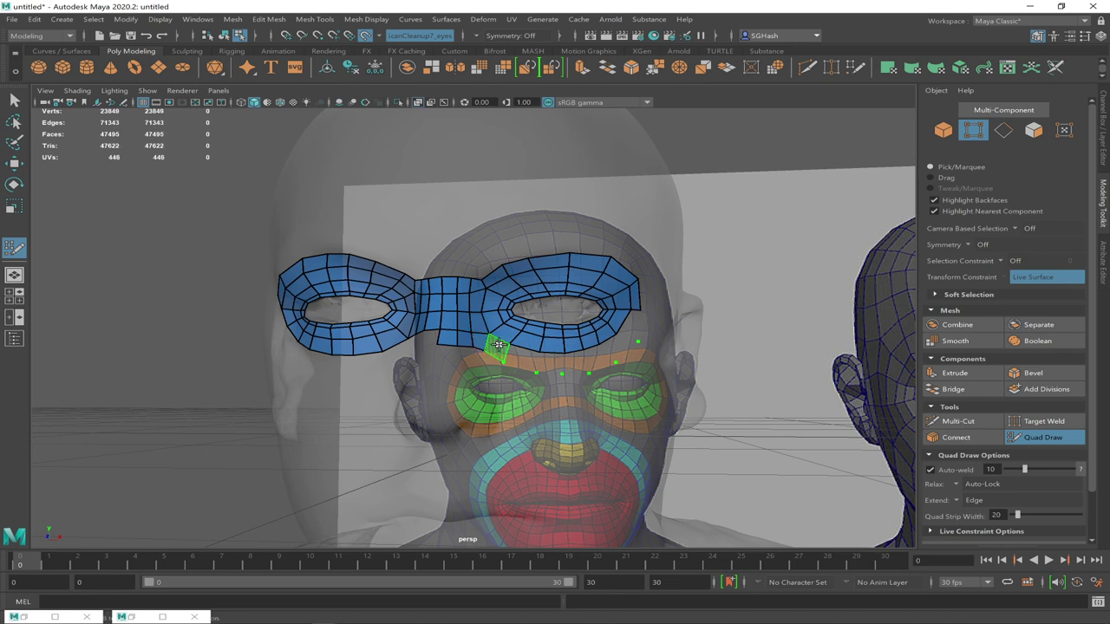
{"action": "left_click", "coordinate": [515, 354], "text": "shift"}
{"action": "left_click", "coordinate": [538, 361], "text": "shift"}
{"action": "left_click", "coordinate": [554, 365], "text": "shift"}
{"action": "left_click", "coordinate": [576, 364], "text": "shift"}
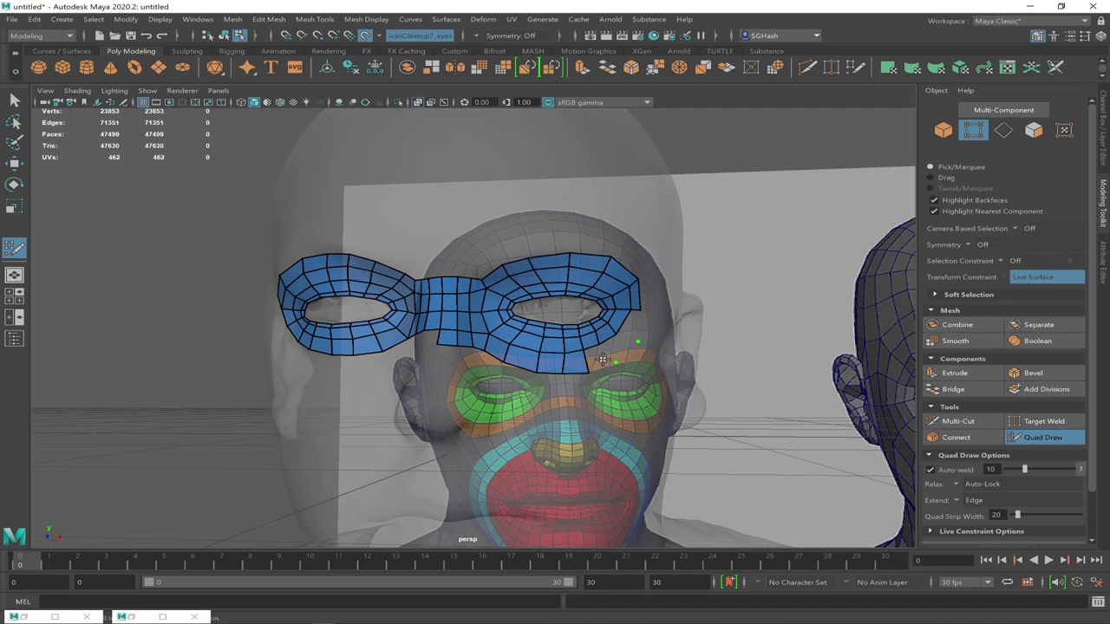
{"action": "left_click", "coordinate": [603, 358], "text": "shift"}
{"action": "left_click", "coordinate": [622, 349], "text": "shift"}
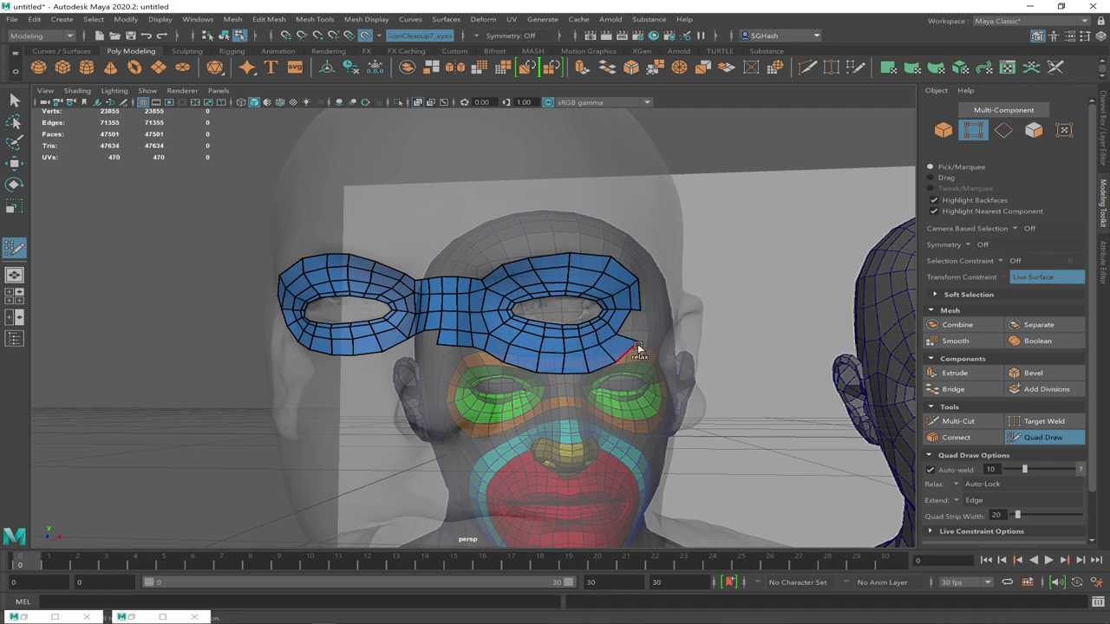
{"action": "left_click", "coordinate": [632, 324], "text": "shift"}
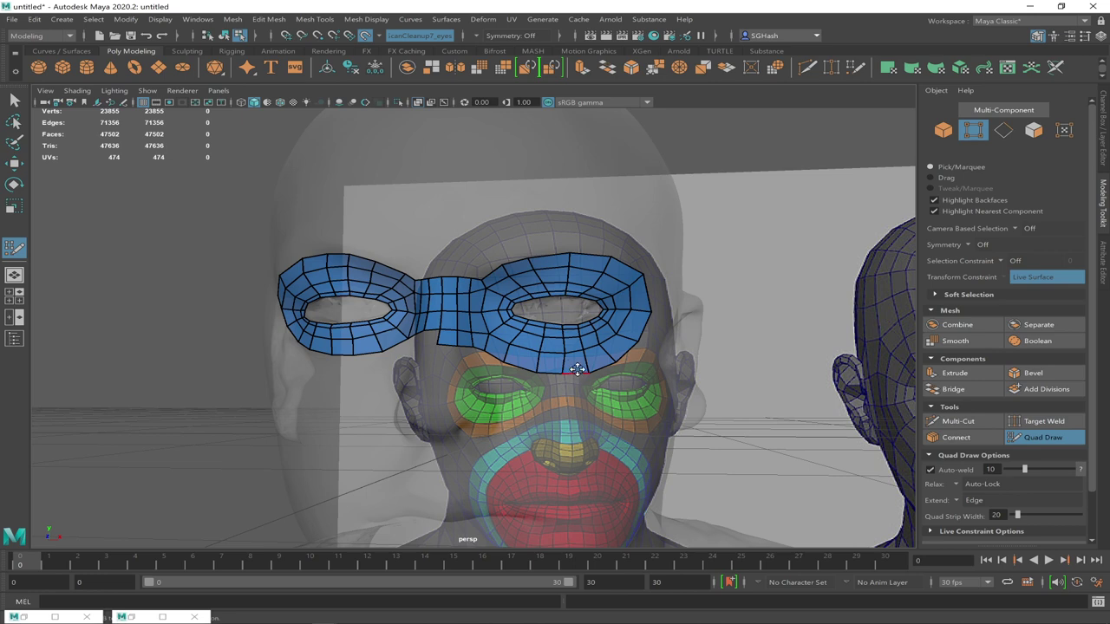
Place guide points below the mask's lower edge, from the right side across the nose to the left temple
{"action": "scroll", "coordinate": [578, 369], "scroll_direction": "down", "scroll_amount": 3}
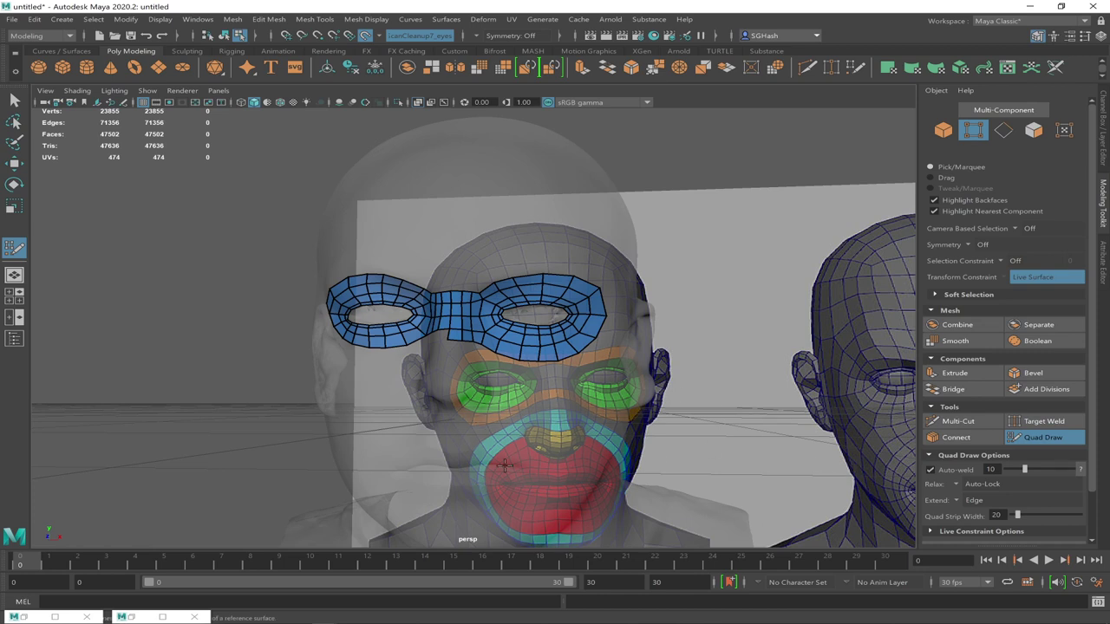
{"action": "scroll", "coordinate": [499, 391], "scroll_direction": "up", "scroll_amount": 5}
{"action": "mouse_move", "coordinate": [475, 404]}
{"action": "left_mouse_down", "text": "alt"}
{"action": "mouse_move", "coordinate": [489, 401]}
{"action": "mouse_move", "coordinate": [479, 403]}
{"action": "left_mouse_up", "text": "alt"}
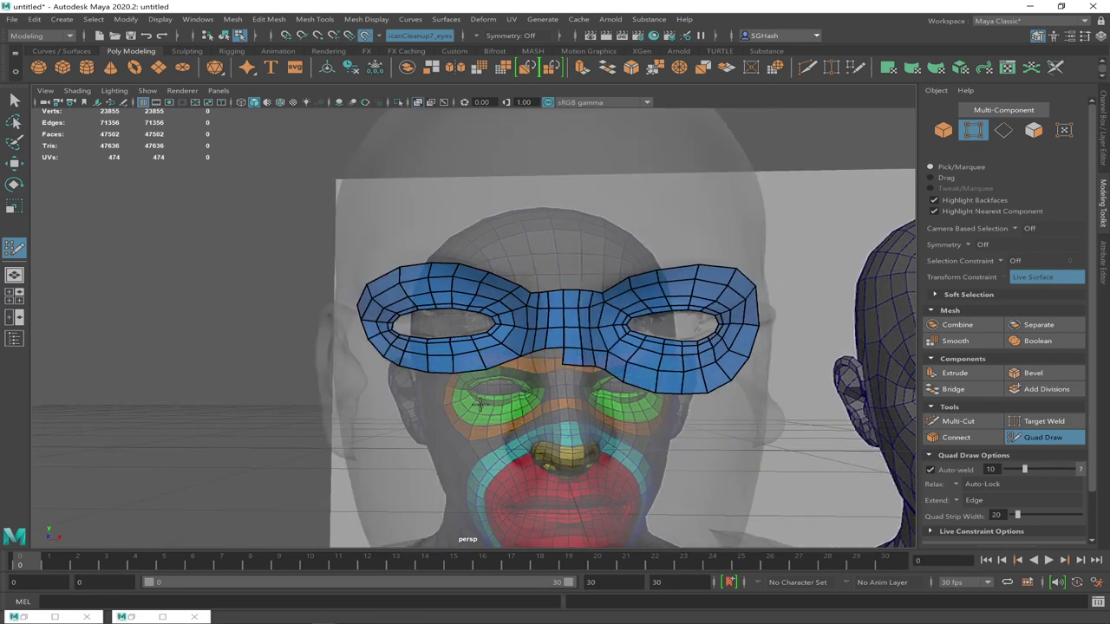
{"action": "right_click_drag", "start_coordinate": [489, 404], "coordinate": [544, 404], "text": "alt"}
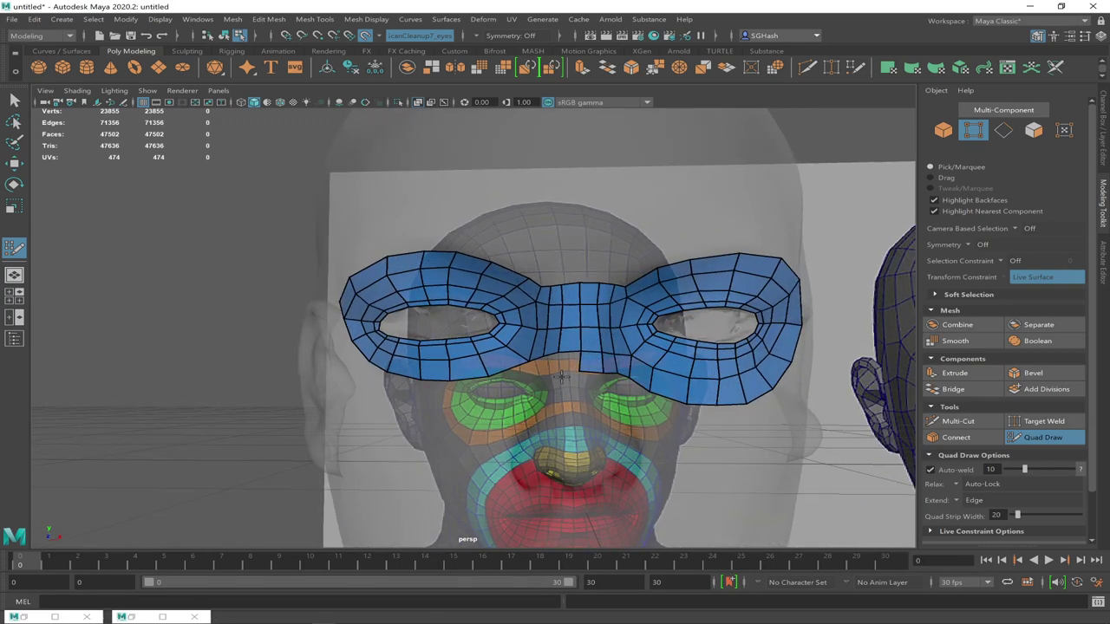
{"action": "left_click", "coordinate": [560, 370]}
{"action": "left_click", "coordinate": [546, 373]}
{"action": "left_click", "coordinate": [533, 381]}
{"action": "left_click", "coordinate": [499, 397]}
{"action": "left_click", "coordinate": [455, 404]}
{"action": "left_click", "coordinate": [351, 377]}
{"action": "left_click", "coordinate": [334, 348]}
Fill a strip of quads below the mask from right to left, closing it at the left end
{"action": "left_click", "coordinate": [556, 364], "text": "shift"}
{"action": "left_click", "coordinate": [538, 371], "text": "shift"}
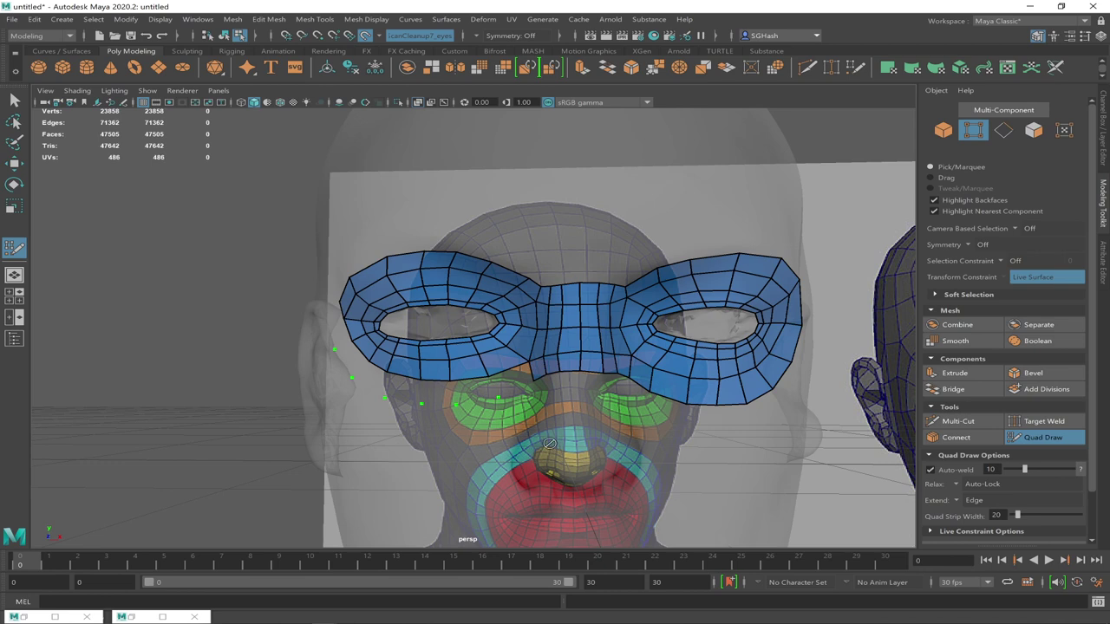
{"action": "left_click", "coordinate": [505, 385], "text": "shift"}
{"action": "left_click", "coordinate": [471, 393], "text": "shift"}
{"action": "left_click", "coordinate": [436, 396], "text": "shift"}
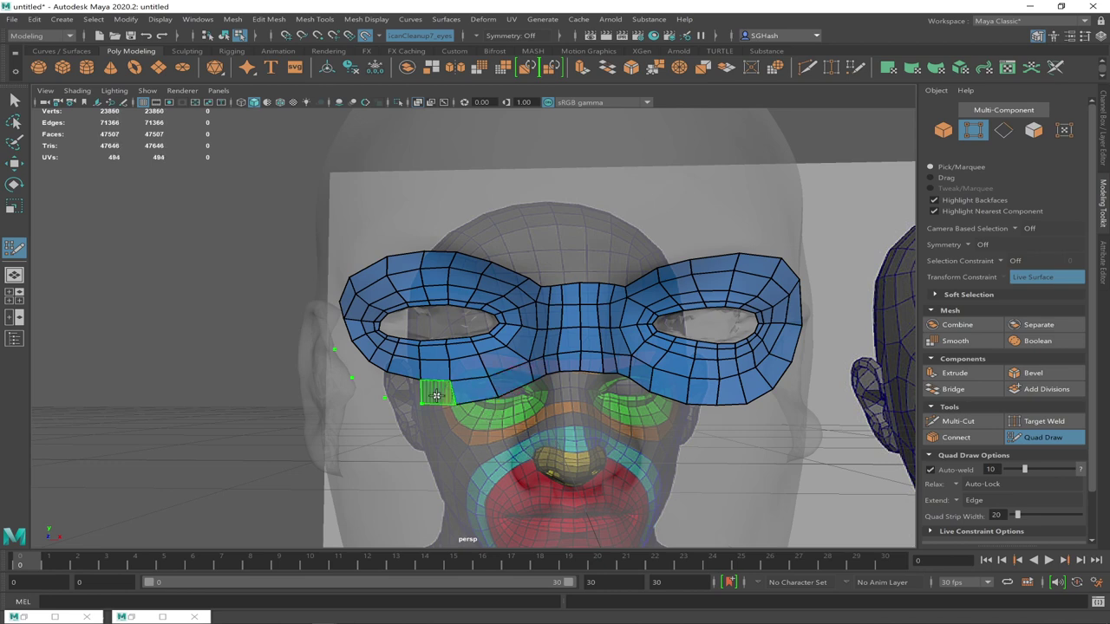
{"action": "left_click", "coordinate": [403, 392], "text": "shift"}
{"action": "left_click", "coordinate": [368, 386], "text": "shift"}
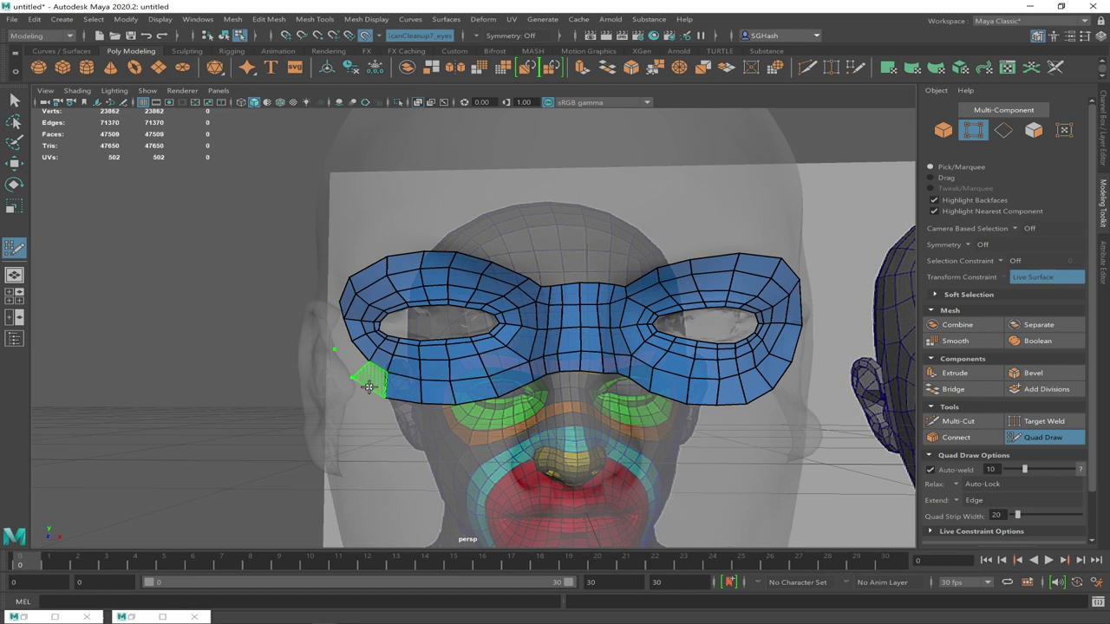
{"action": "left_click", "coordinate": [347, 358], "text": "shift"}
{"action": "left_click", "coordinate": [345, 358], "text": "shift"}
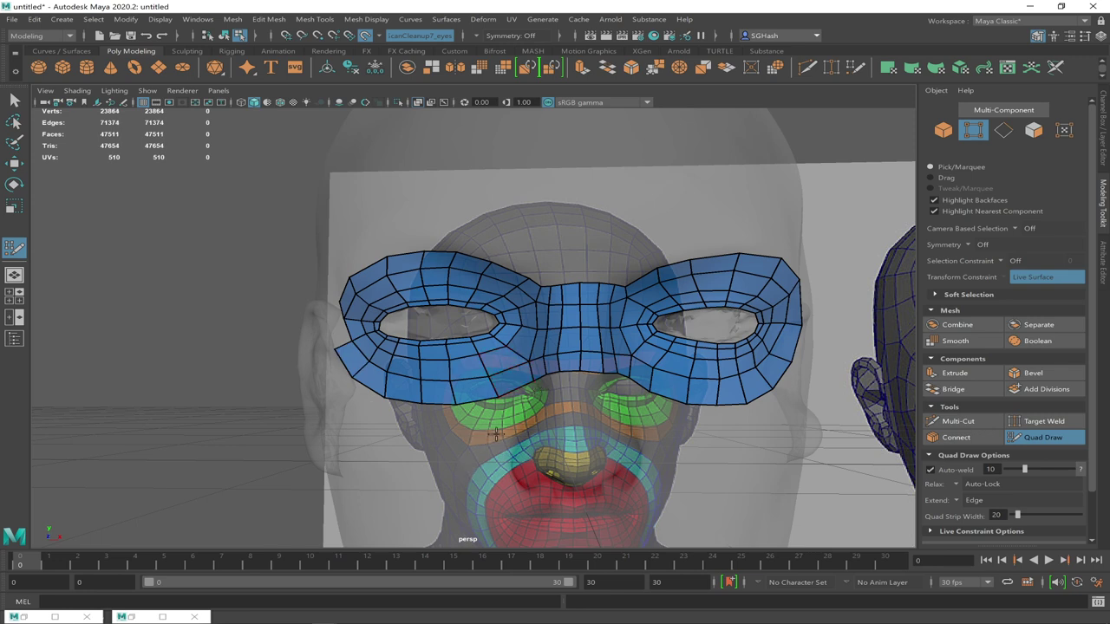
Add a brow point and fill the quad joining it to the mask
{"action": "right_click_drag", "start_coordinate": [483, 430], "coordinate": [438, 413], "text": "alt"}
{"action": "left_click_drag", "start_coordinate": [461, 414], "coordinate": [445, 411], "text": "alt"}
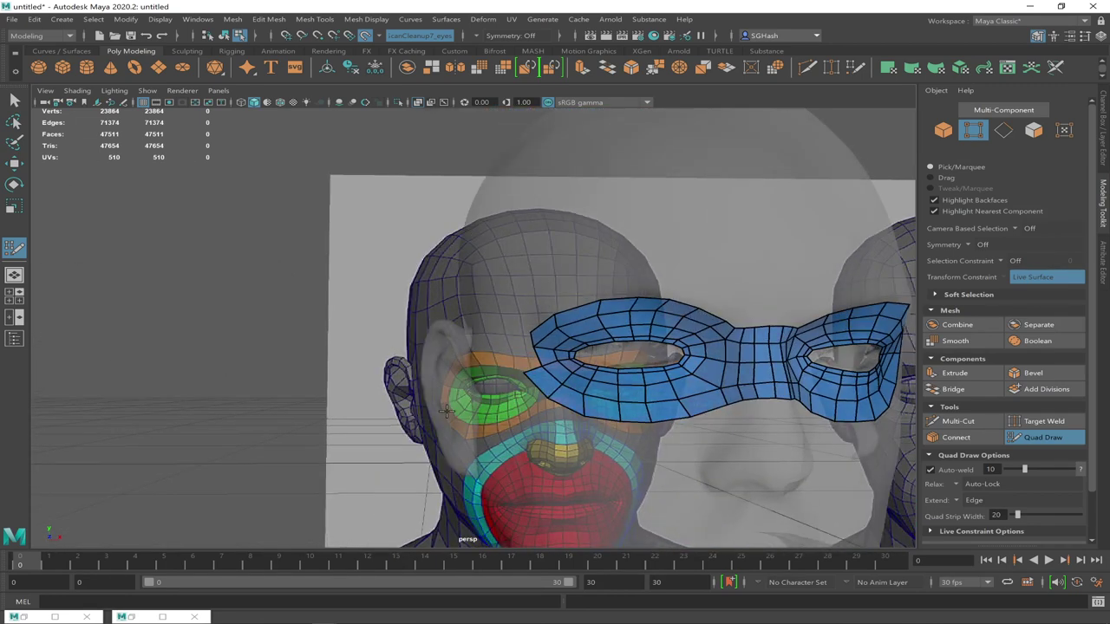
{"action": "left_click", "coordinate": [517, 351]}
{"action": "left_click", "coordinate": [528, 366], "text": "shift"}
{"action": "left_click_drag", "start_coordinate": [636, 444], "coordinate": [626, 427], "text": "alt"}
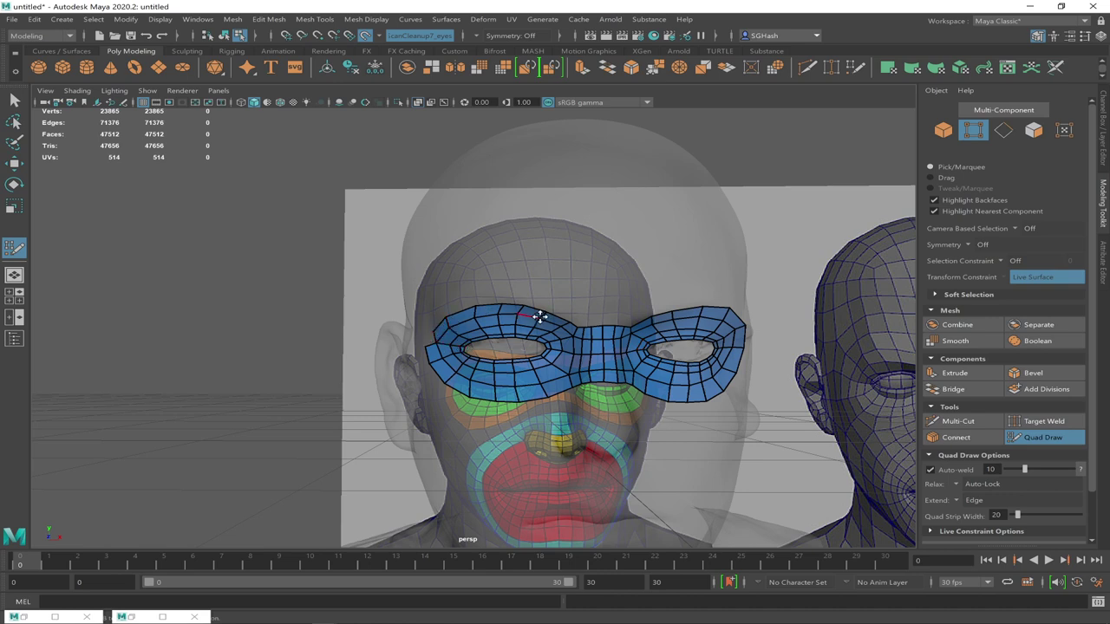
Select the two overlapping vertices at the mask's left outer edge and scale them together
{"action": "key", "text": "q"}
{"action": "mouse_move", "coordinate": [428, 368]}
{"action": "left_mouse_down", "text": "alt"}
{"action": "mouse_move", "coordinate": [445, 376]}
{"action": "mouse_move", "coordinate": [410, 352]}
{"action": "left_mouse_up", "text": "alt"}
{"action": "left_click", "coordinate": [410, 350]}
{"action": "left_click", "coordinate": [423, 334], "text": "shift"}
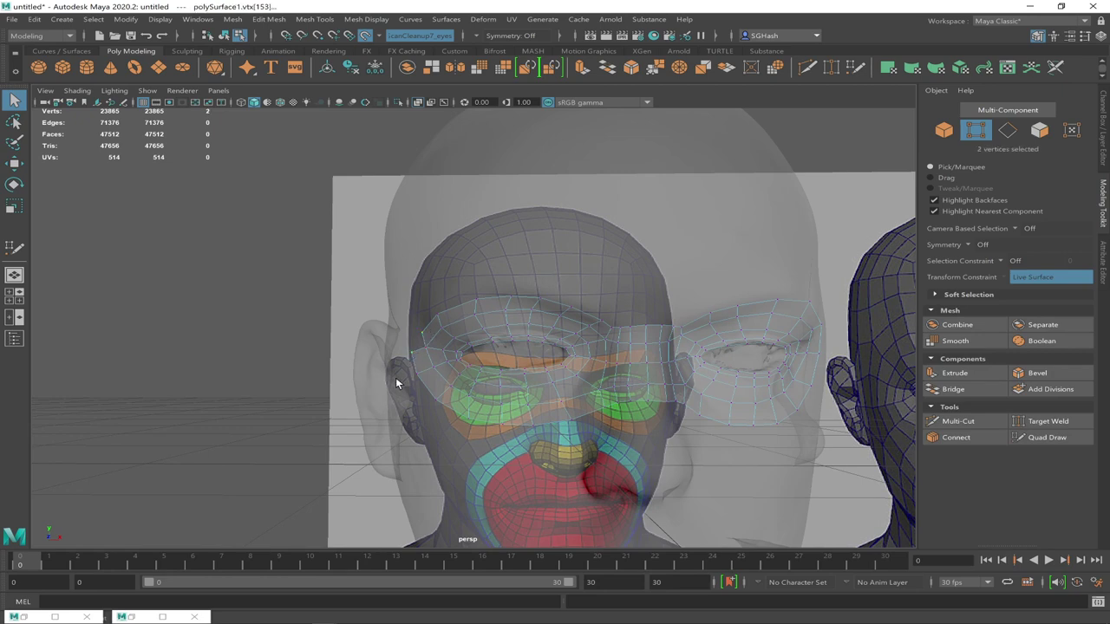
{"action": "key", "text": "r"}
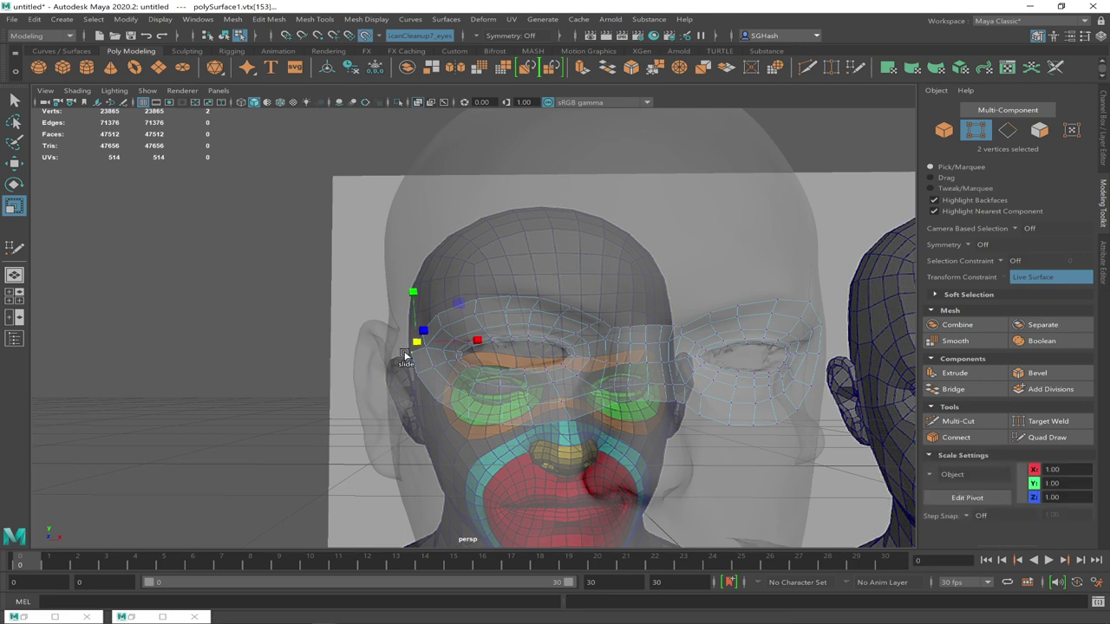
{"action": "middle_click_drag", "start_coordinate": [403, 349], "coordinate": [403, 350]}
{"action": "key", "text": "q"}
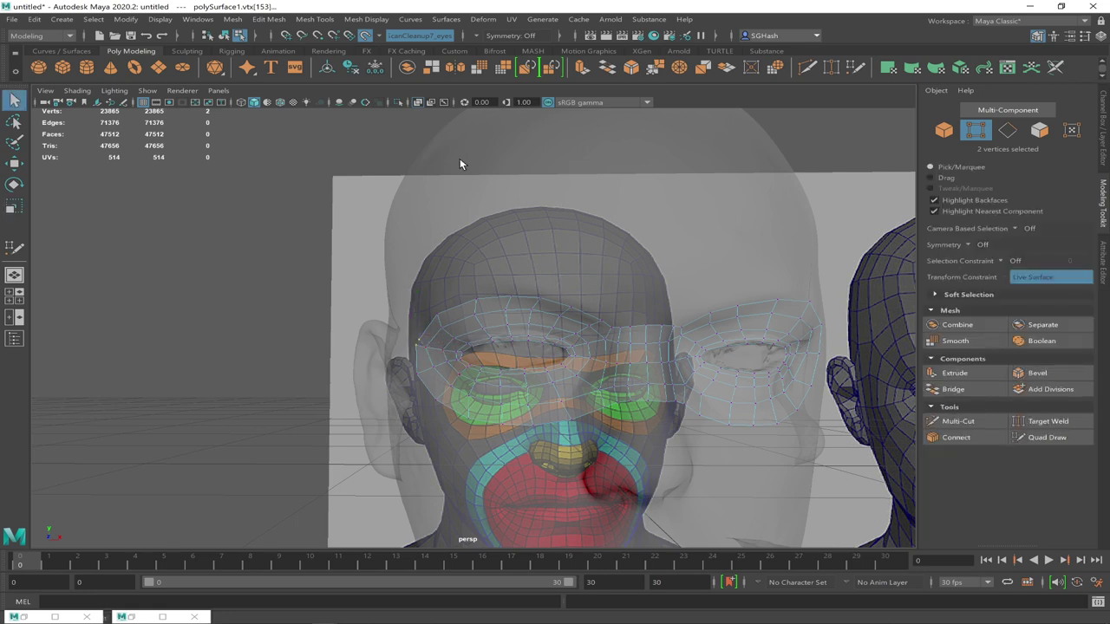
{"action": "left_click", "coordinate": [232, 19]}
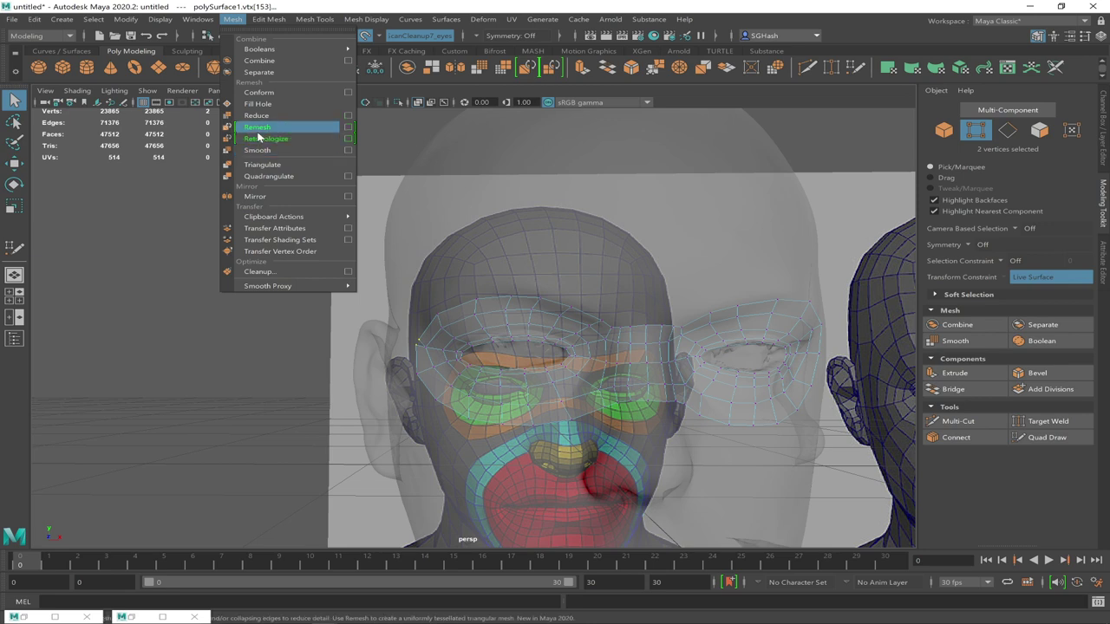
Merge the two vertices with Edit Mesh > Merge and slide the neighbouring left-edge vertex into place
{"action": "mouse_move", "coordinate": [267, 25]}
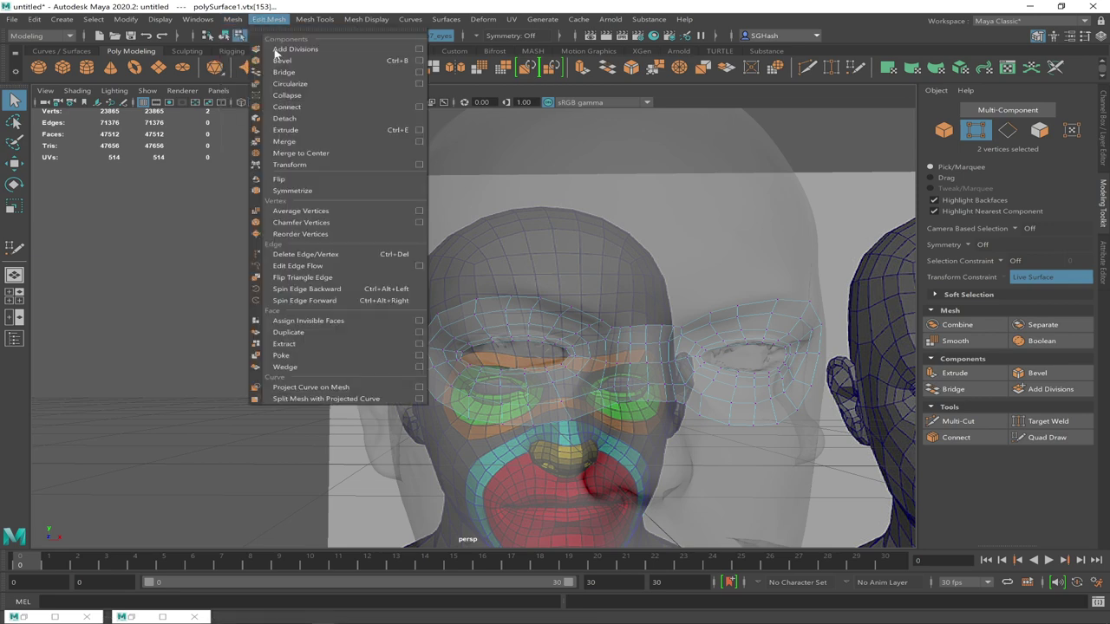
{"action": "left_click", "coordinate": [286, 141]}
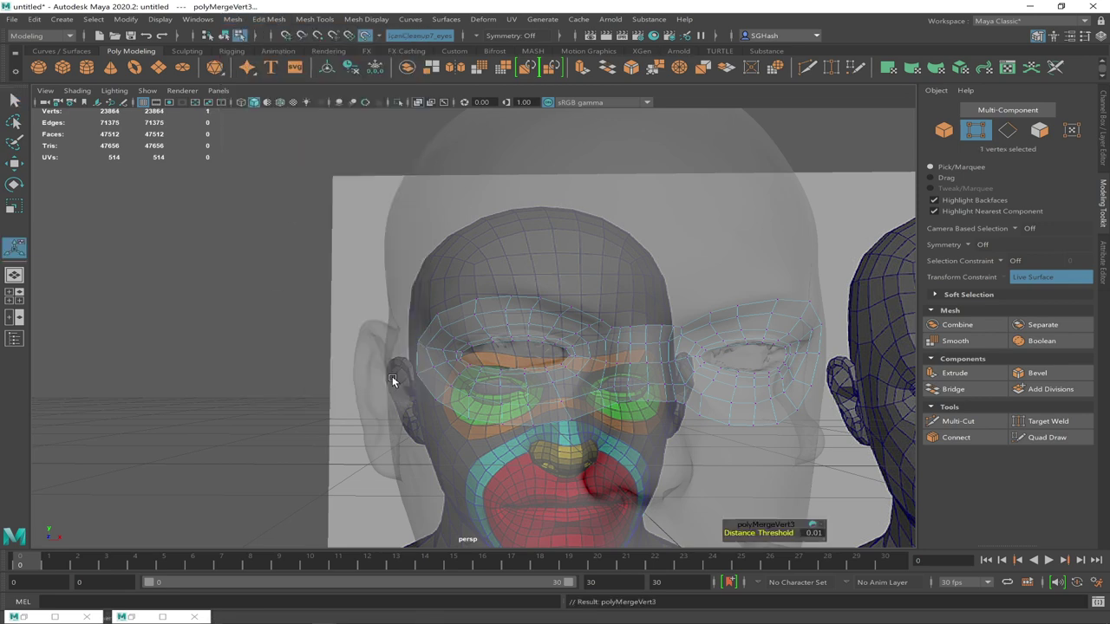
{"action": "left_click", "coordinate": [418, 345]}
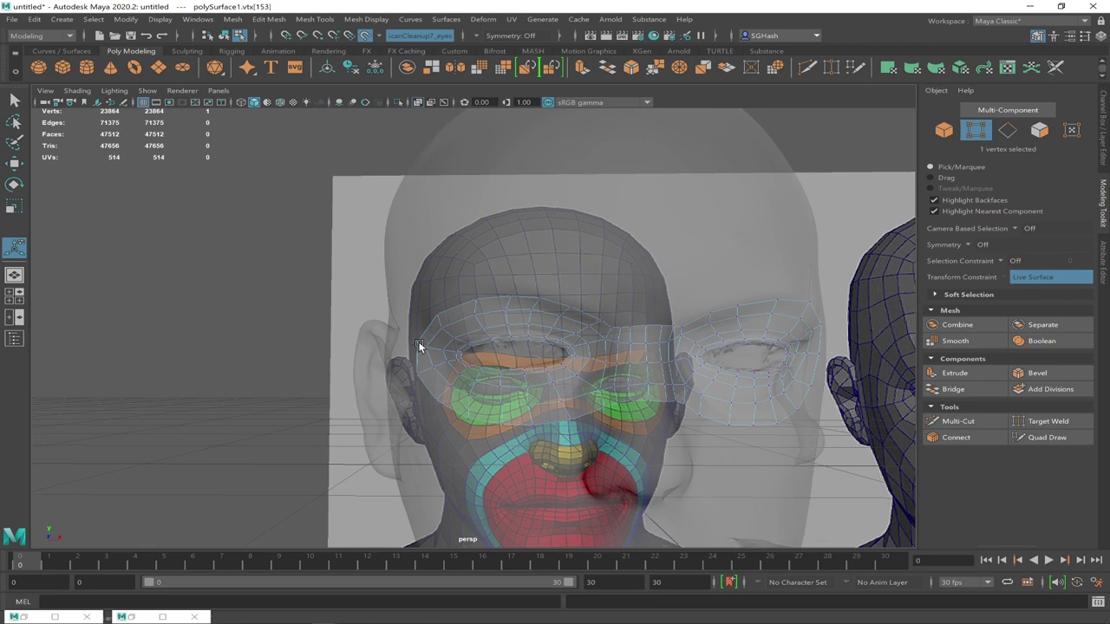
{"action": "key", "text": "w"}
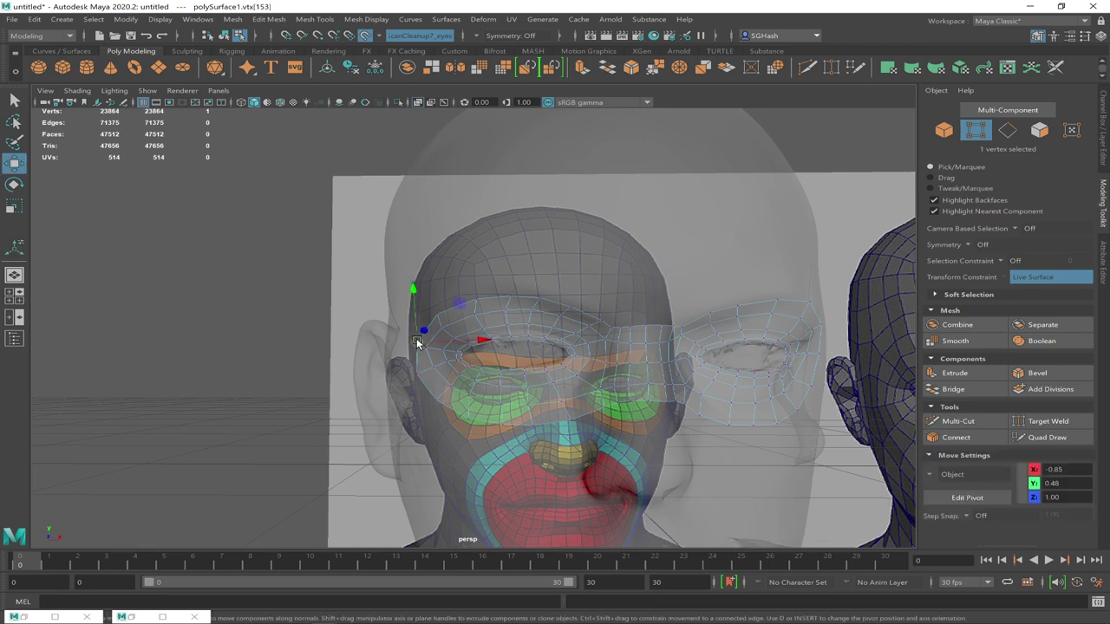
{"action": "left_click_drag", "start_coordinate": [412, 344], "coordinate": [428, 362]}
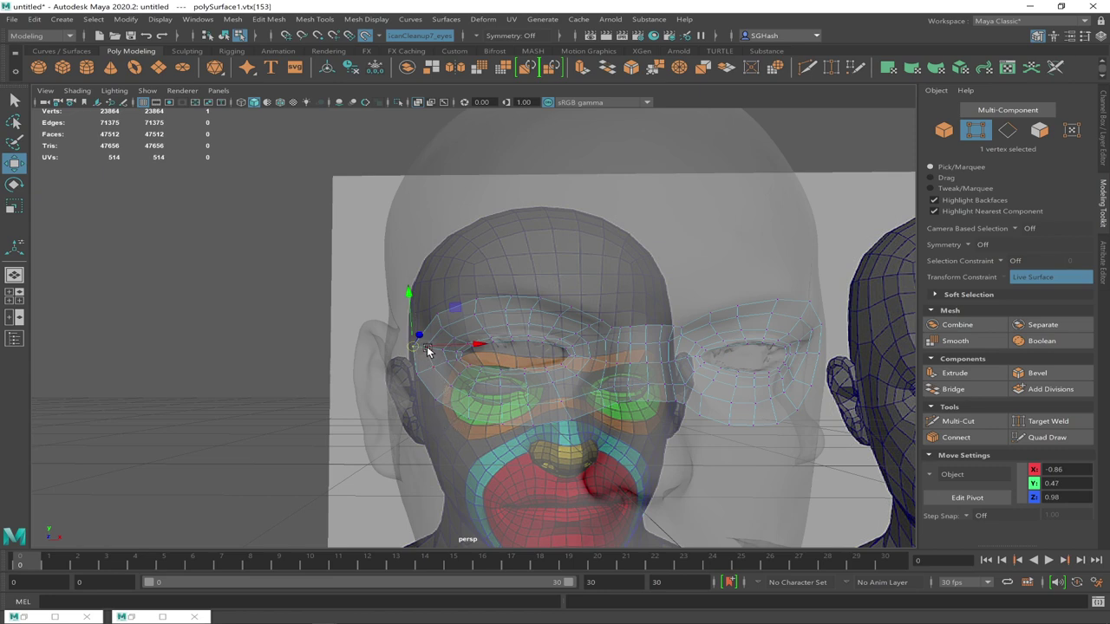
{"action": "left_click_drag", "start_coordinate": [422, 350], "coordinate": [523, 388]}
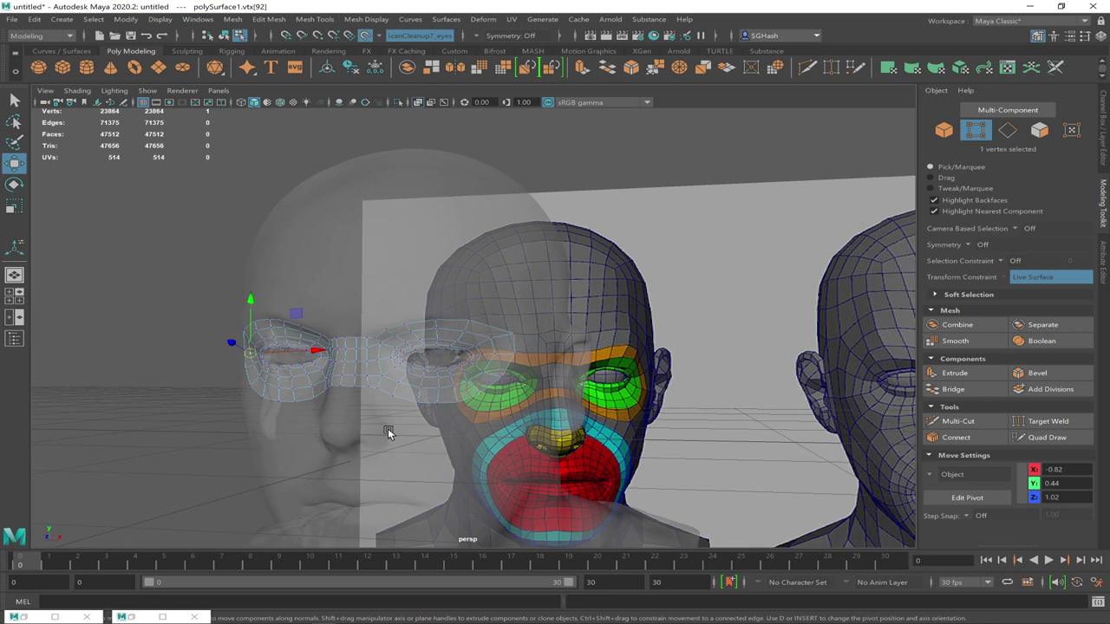
{"action": "left_click_drag", "start_coordinate": [395, 446], "coordinate": [345, 383], "text": "alt"}
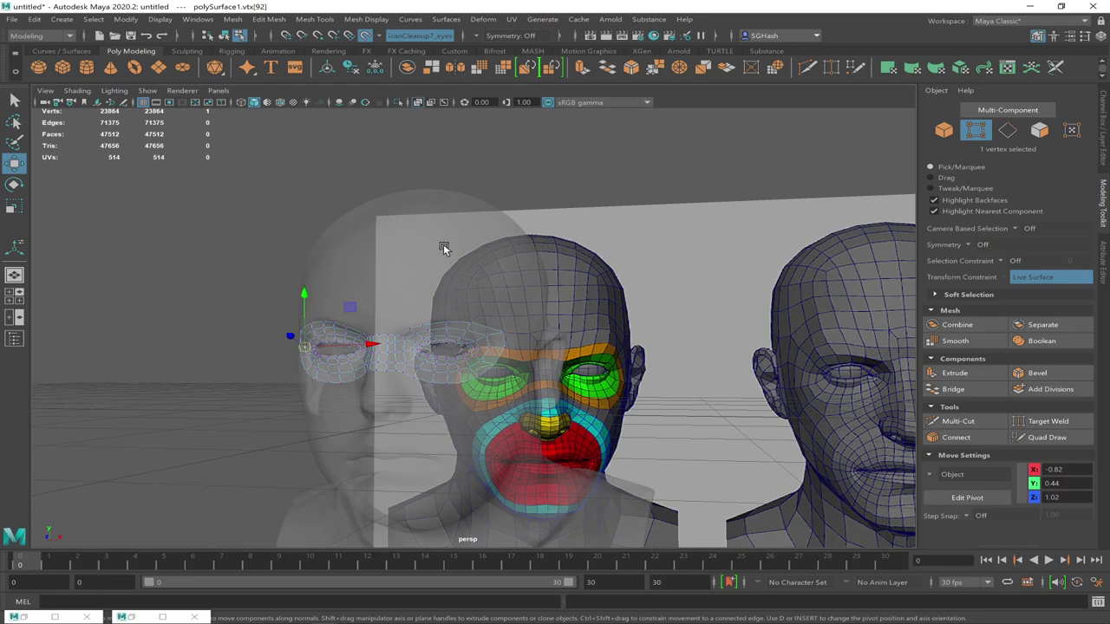
Check the Discord voice call tab in the browser, then return to Maya
{"action": "key", "text": "alt+Tab"}
{"action": "key", "text": "alt+Tab"}
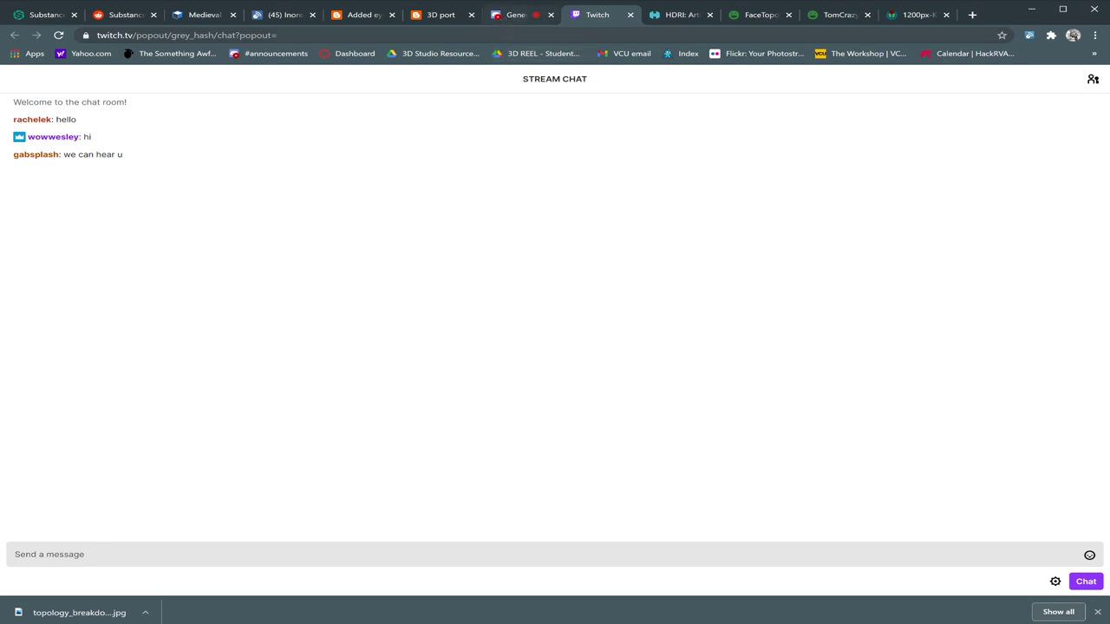
{"action": "left_click", "coordinate": [514, 15]}
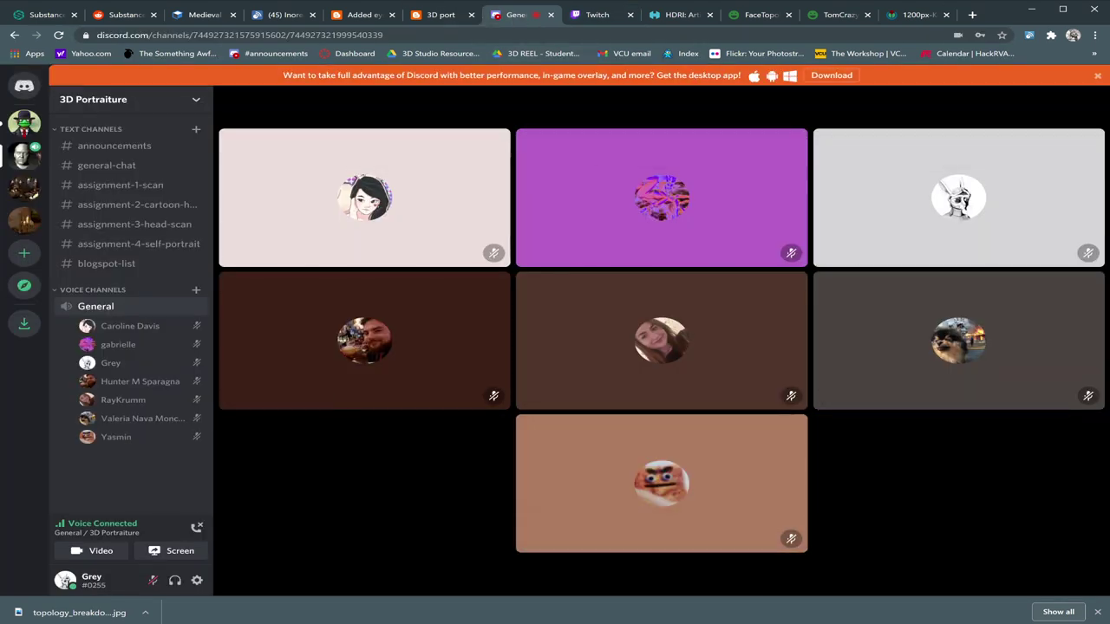
{"action": "key", "text": "alt+Tab"}
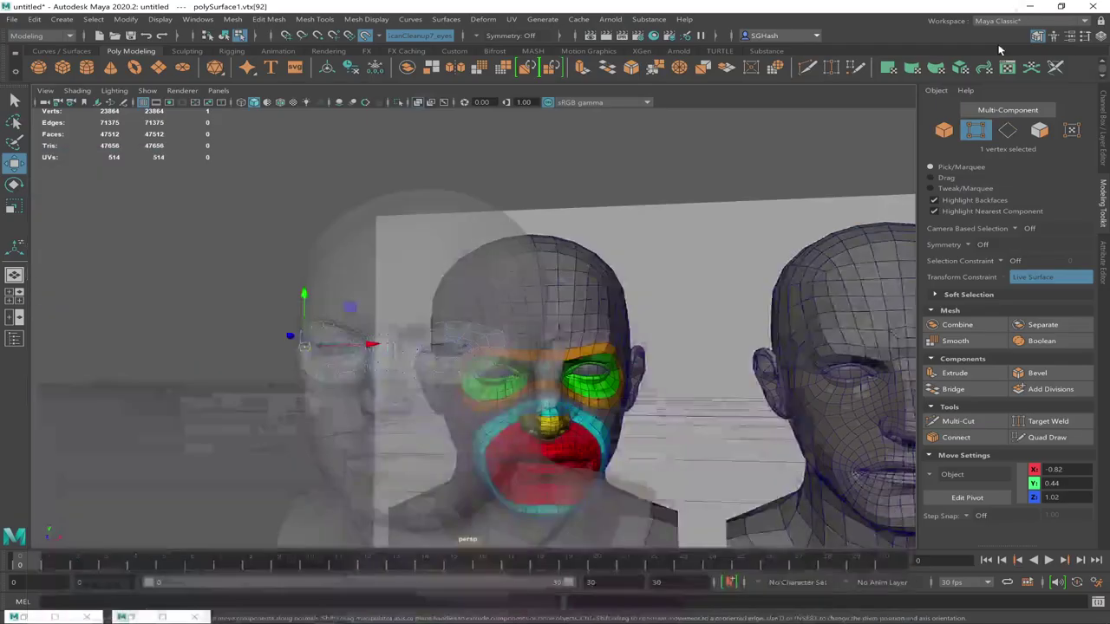
{"action": "left_click_drag", "start_coordinate": [593, 275], "coordinate": [631, 297], "text": "alt"}
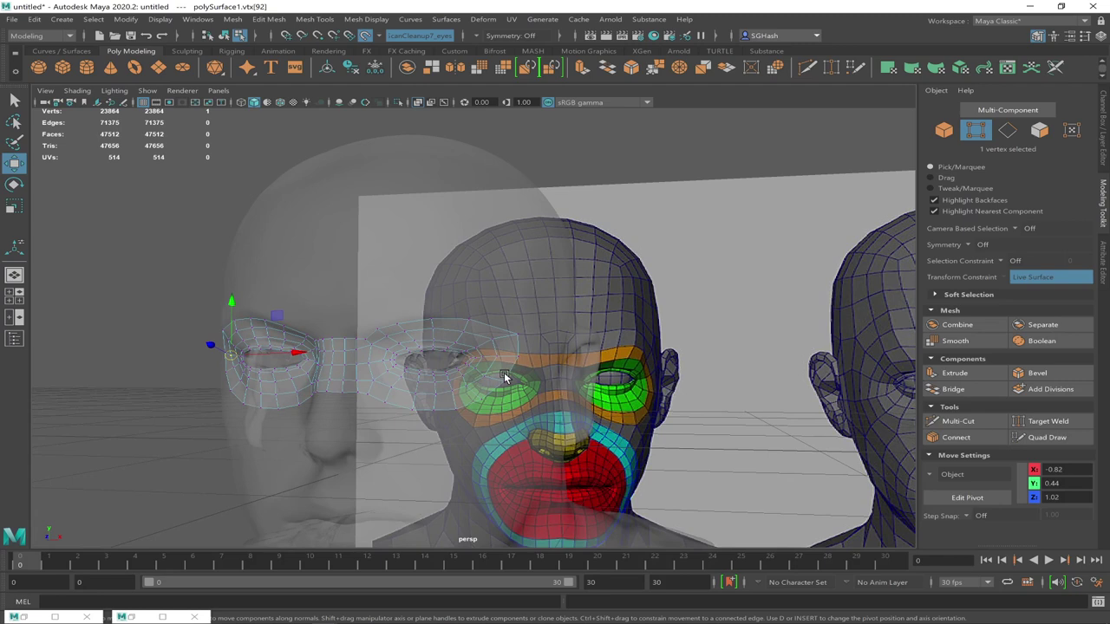
{"action": "left_click_drag", "start_coordinate": [468, 387], "coordinate": [428, 403], "text": "alt"}
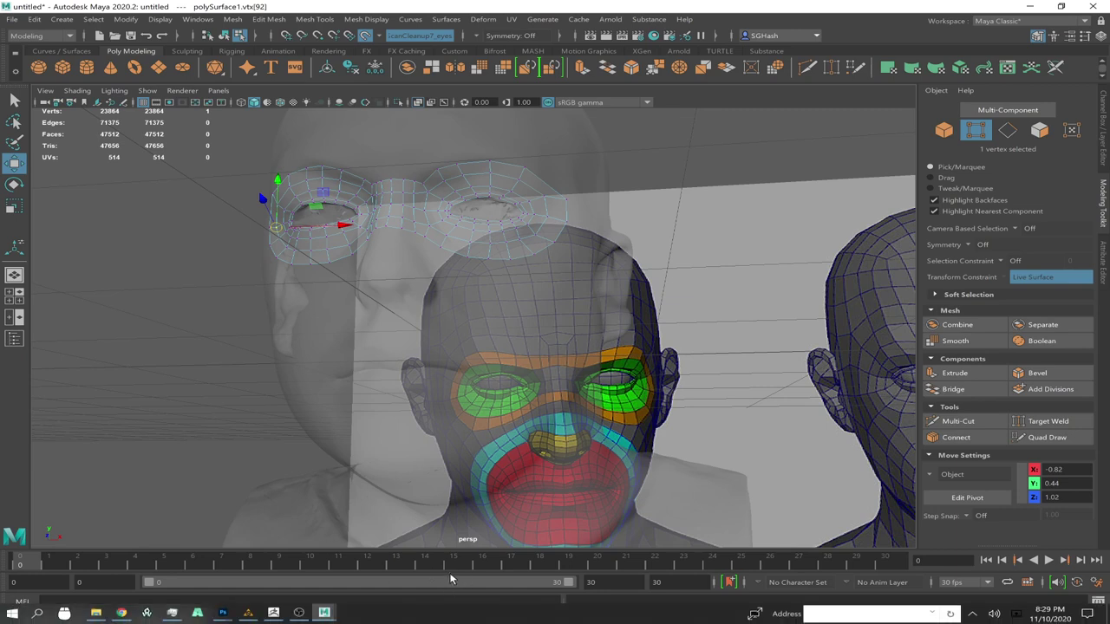
{"action": "left_click_drag", "start_coordinate": [668, 439], "coordinate": [773, 432], "text": "alt"}
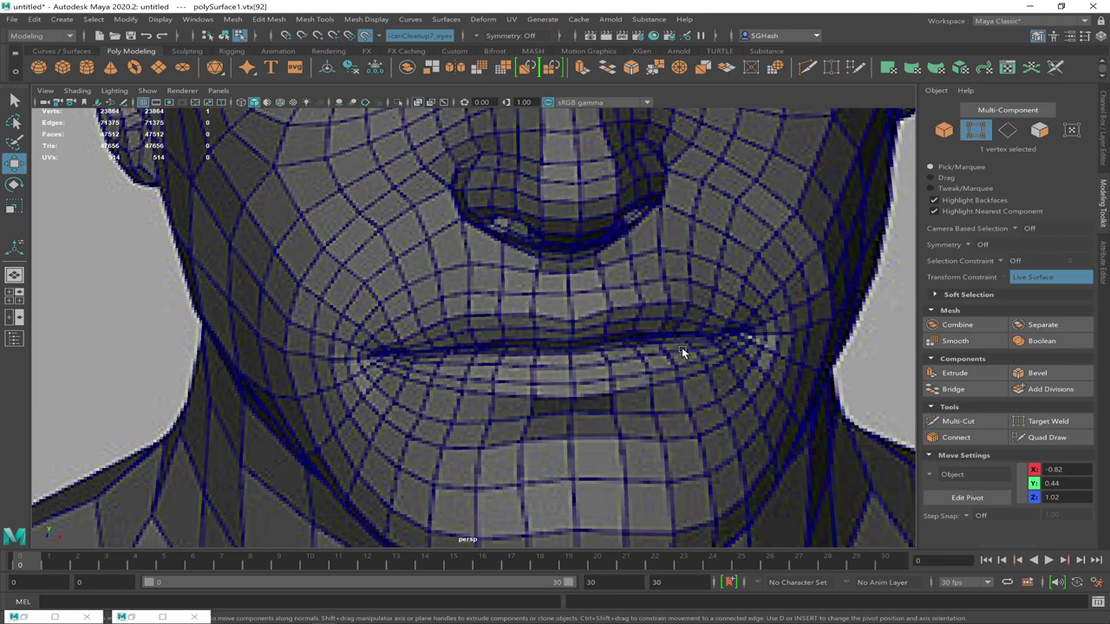
{"action": "key", "text": "alt+Tab"}
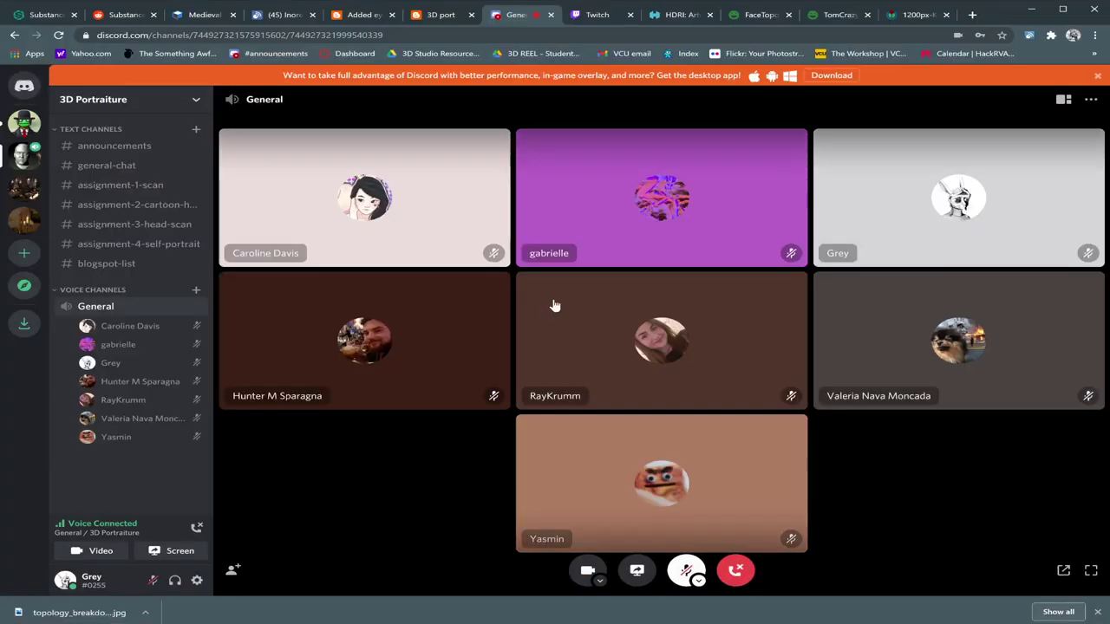
{"action": "key", "text": "alt+Tab"}
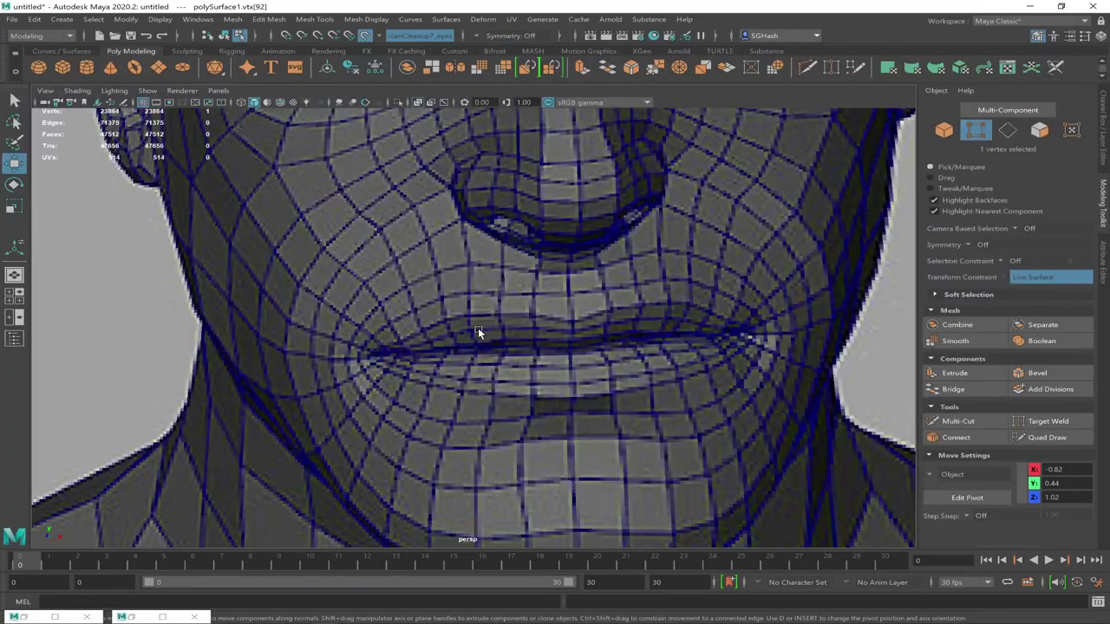
{"action": "key", "text": "a"}
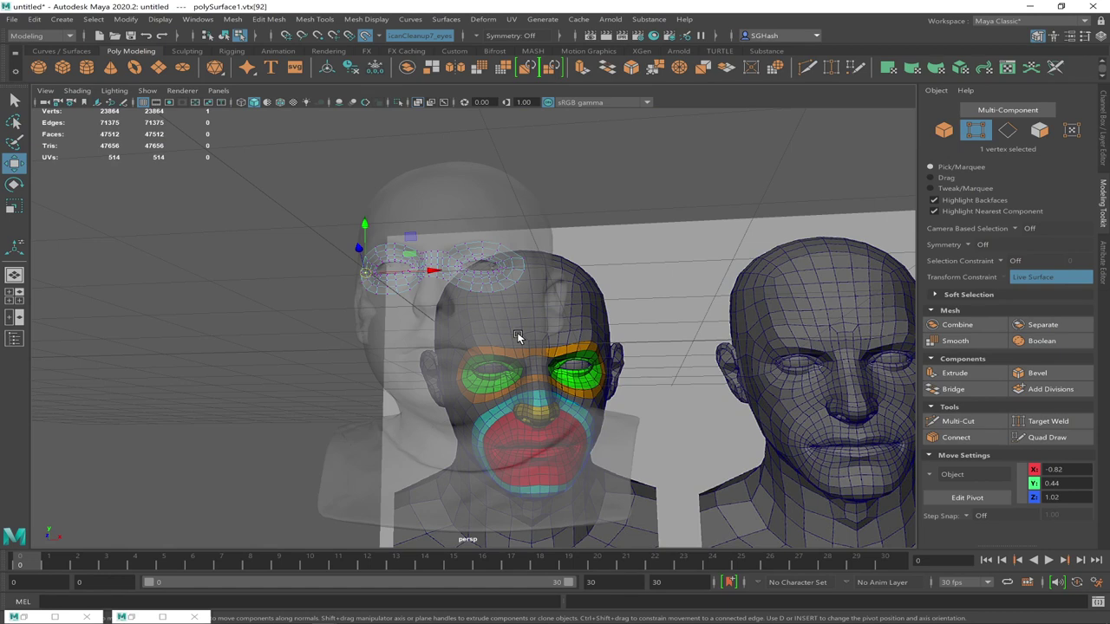
{"action": "left_click_drag", "start_coordinate": [476, 317], "coordinate": [840, 434], "text": "alt"}
{"action": "scroll", "coordinate": [545, 333], "scroll_direction": "up", "scroll_amount": 4}
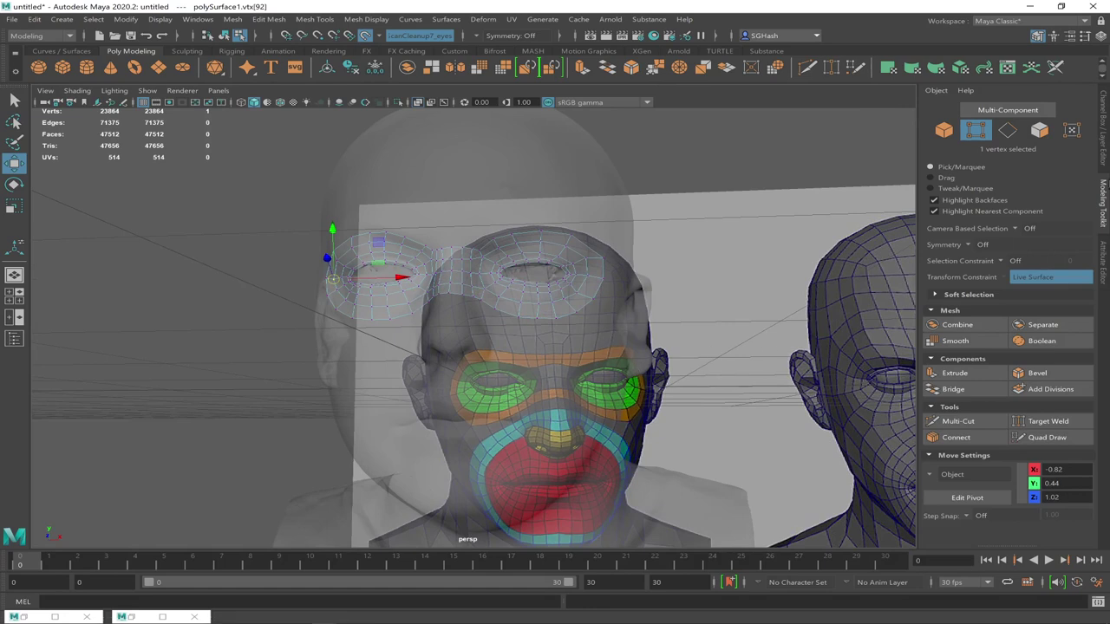
Set the sculpt layer to reference (R), turn off X-Ray shading, and reactivate Quad Draw
{"action": "left_click", "coordinate": [1102, 139]}
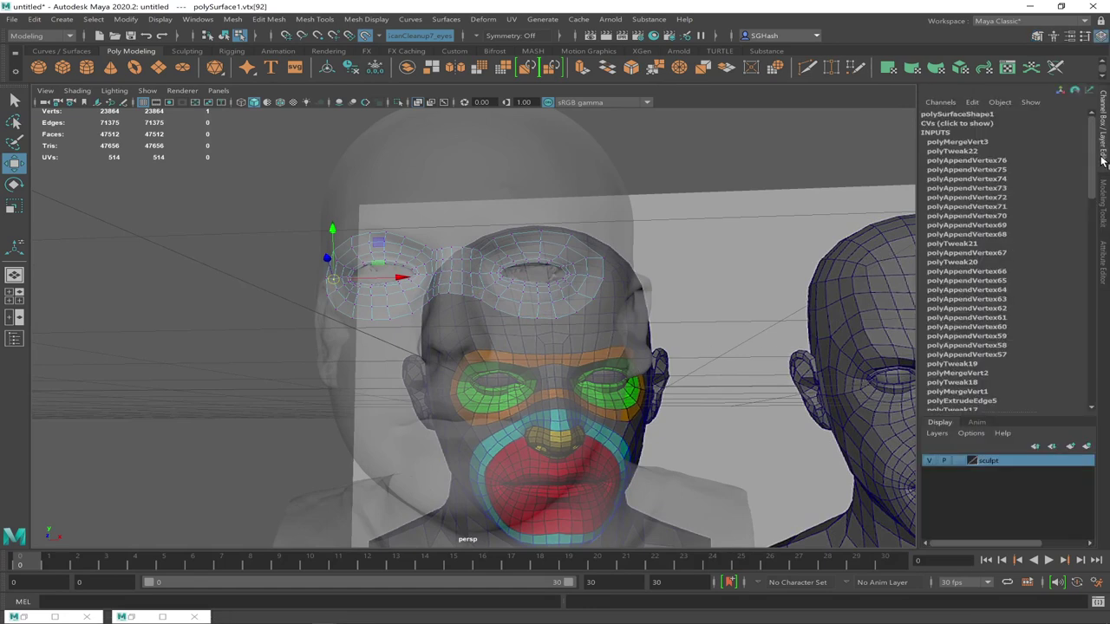
{"action": "left_click", "coordinate": [958, 464]}
{"action": "left_click", "coordinate": [958, 461]}
{"action": "left_click", "coordinate": [75, 91]}
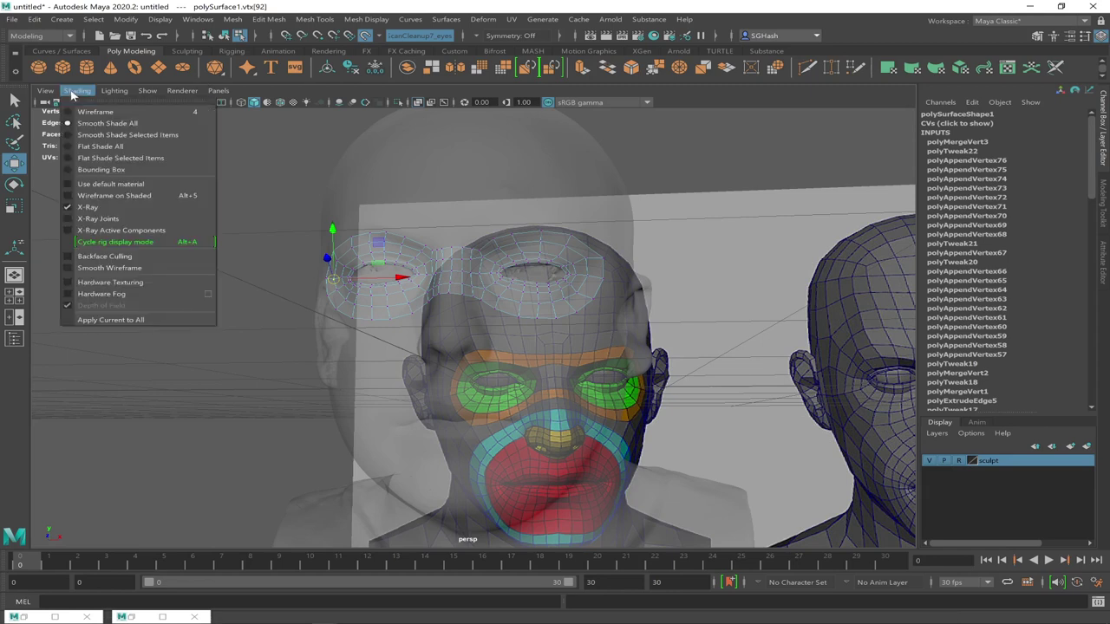
{"action": "left_click", "coordinate": [110, 208]}
{"action": "scroll", "coordinate": [409, 386], "scroll_direction": "up", "scroll_amount": 3}
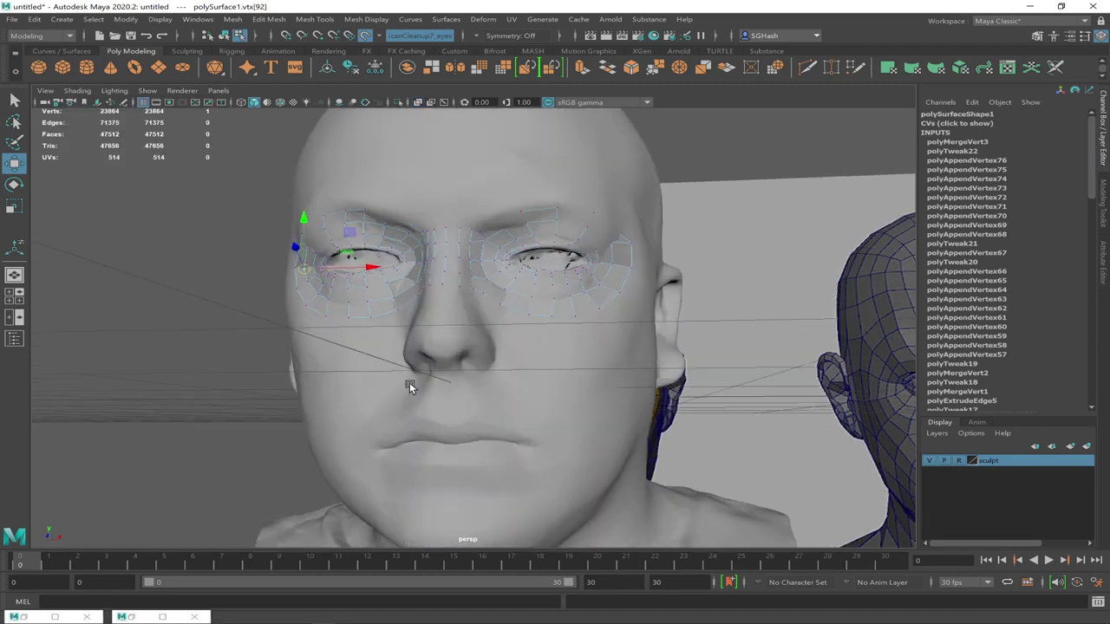
{"action": "scroll", "coordinate": [409, 384], "scroll_direction": "up", "scroll_amount": 1}
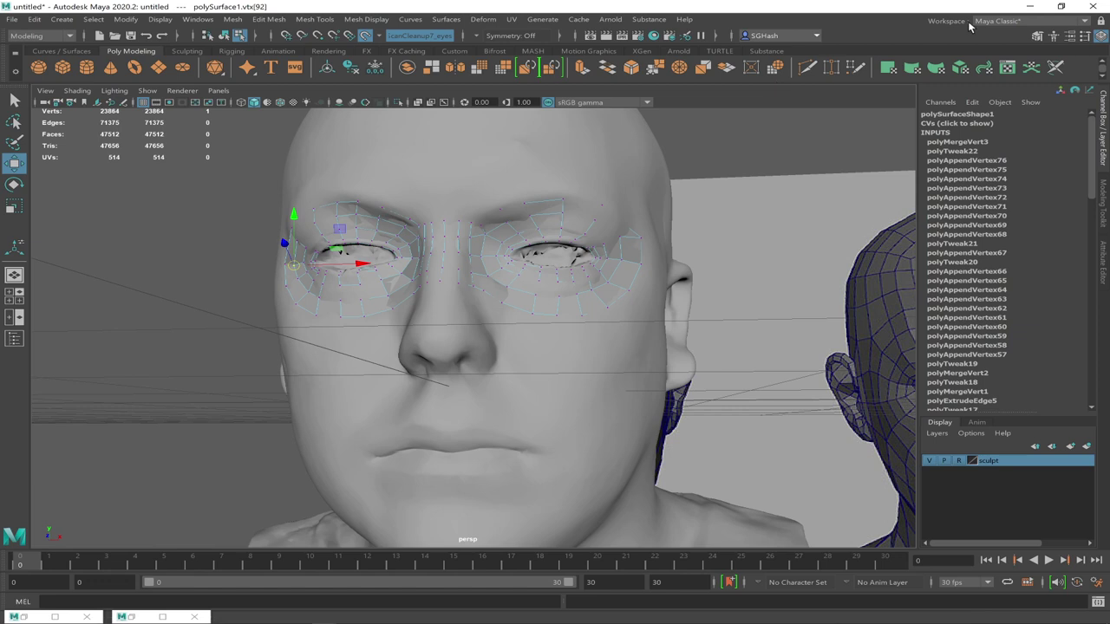
{"action": "left_click", "coordinate": [1037, 36]}
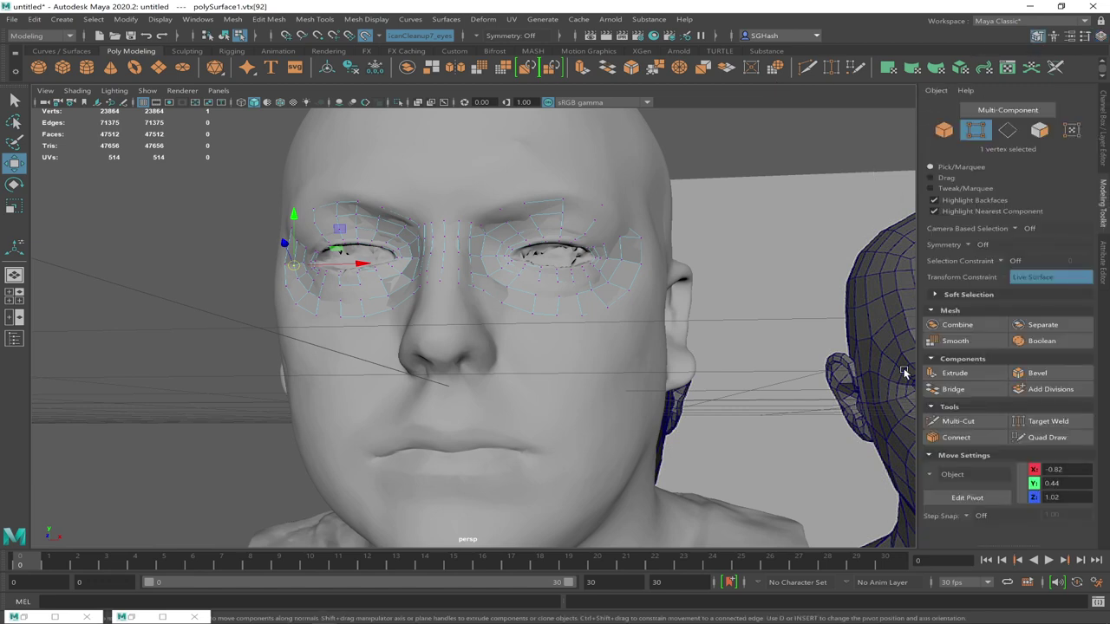
{"action": "left_click", "coordinate": [1047, 437]}
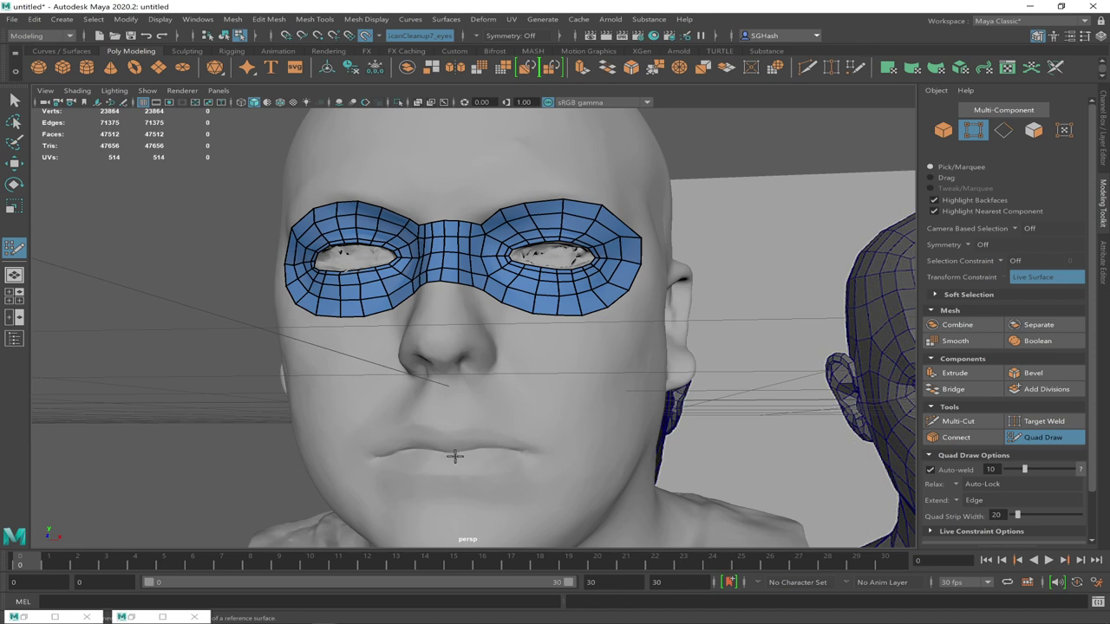
Place a row of points along the lip line toward the right mouth corner
{"action": "left_click_drag", "start_coordinate": [466, 448], "coordinate": [493, 438], "text": "alt"}
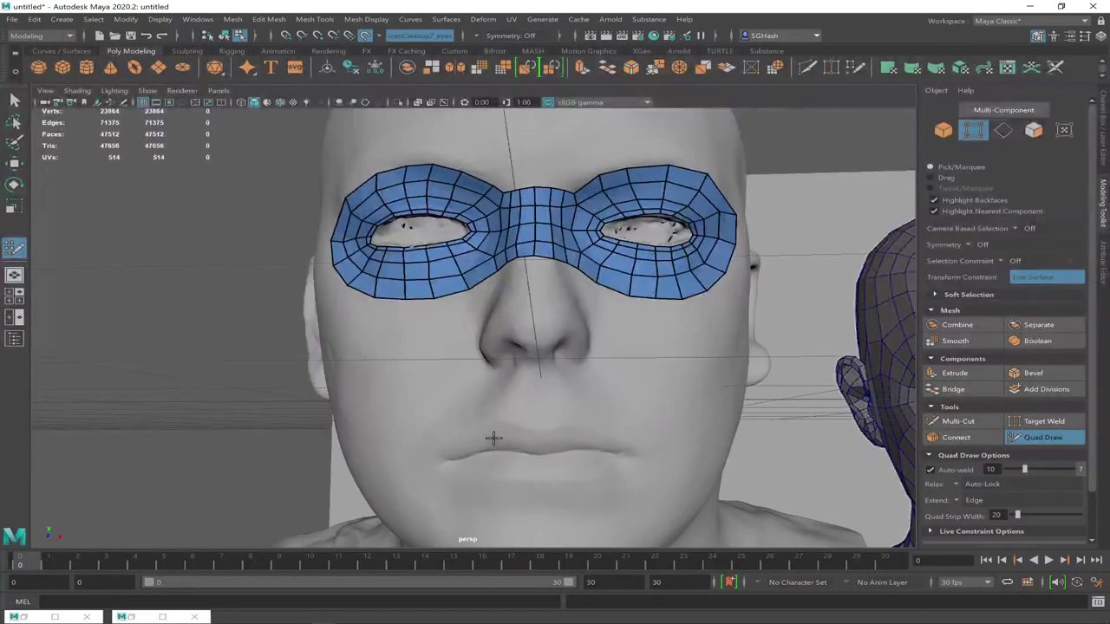
{"action": "left_click", "coordinate": [535, 454]}
{"action": "left_click", "coordinate": [552, 451]}
{"action": "left_click", "coordinate": [567, 449]}
{"action": "left_click", "coordinate": [578, 448]}
{"action": "left_click", "coordinate": [589, 450]}
{"action": "left_click", "coordinate": [599, 451]}
{"action": "left_click", "coordinate": [610, 452]}
{"action": "left_click", "coordinate": [620, 456]}
Place a second row of points above the lip, ending at the right mouth corner
{"action": "left_click", "coordinate": [534, 433]}
{"action": "left_click", "coordinate": [550, 431]}
{"action": "left_click", "coordinate": [564, 427]}
{"action": "left_click", "coordinate": [580, 427]}
{"action": "left_click", "coordinate": [594, 430]}
{"action": "left_click", "coordinate": [607, 434]}
{"action": "left_click", "coordinate": [622, 443]}
{"action": "left_click", "coordinate": [644, 455]}
Fill seven quads along the upper-lip strip out to its right end
{"action": "left_click", "coordinate": [538, 442], "text": "shift"}
{"action": "left_click", "coordinate": [561, 442], "text": "shift"}
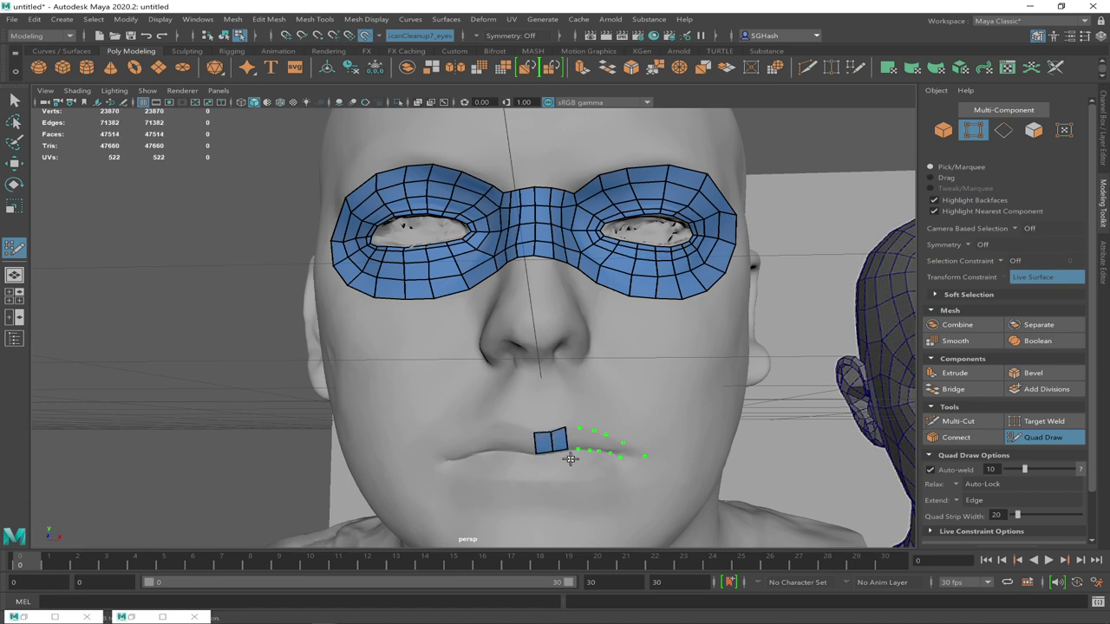
{"action": "left_click", "coordinate": [572, 440], "text": "shift"}
{"action": "left_click", "coordinate": [586, 441], "text": "shift"}
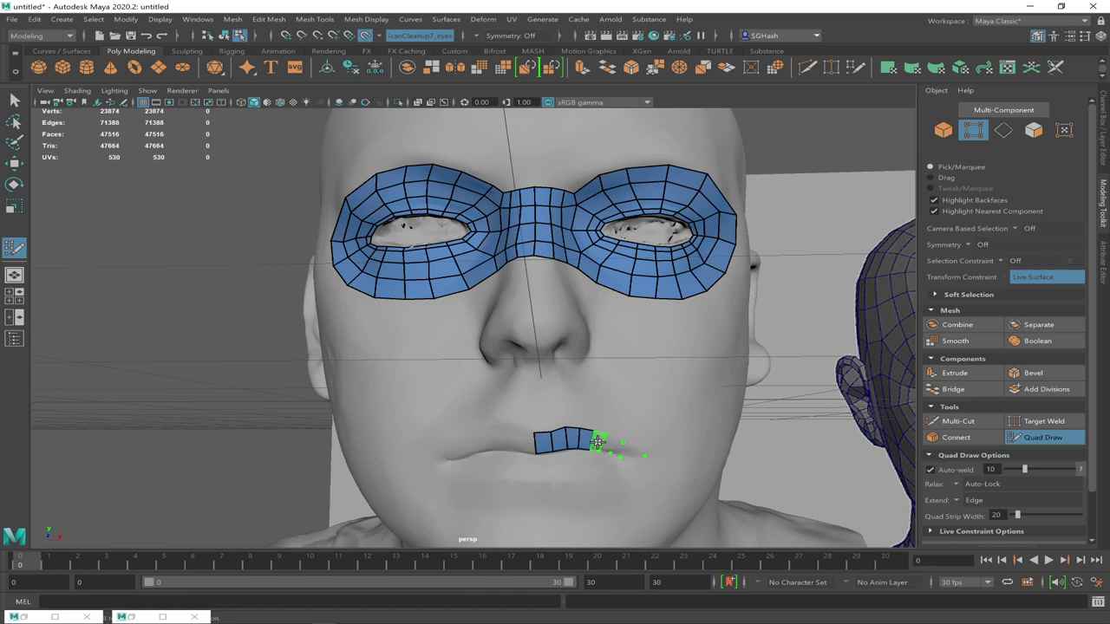
{"action": "left_click", "coordinate": [602, 443], "text": "shift"}
{"action": "left_click", "coordinate": [612, 444], "text": "shift"}
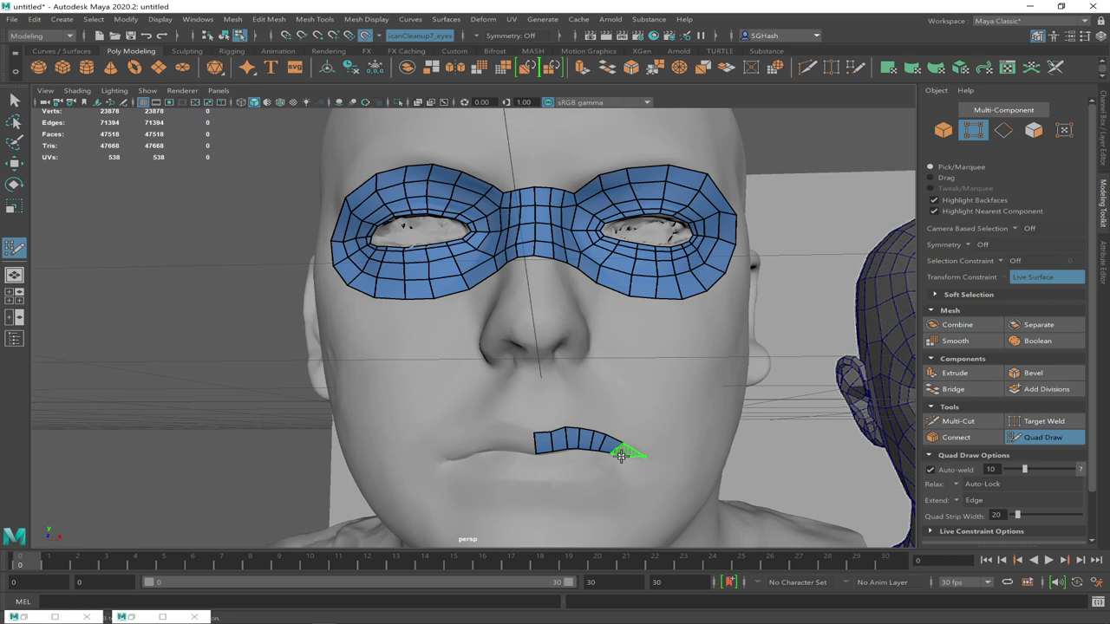
{"action": "left_click", "coordinate": [624, 453], "text": "shift"}
Search Google for 'joan of arc tutorial' and open the 3dtotal Joan of Arc box set page
{"action": "key", "text": "alt+Tab"}
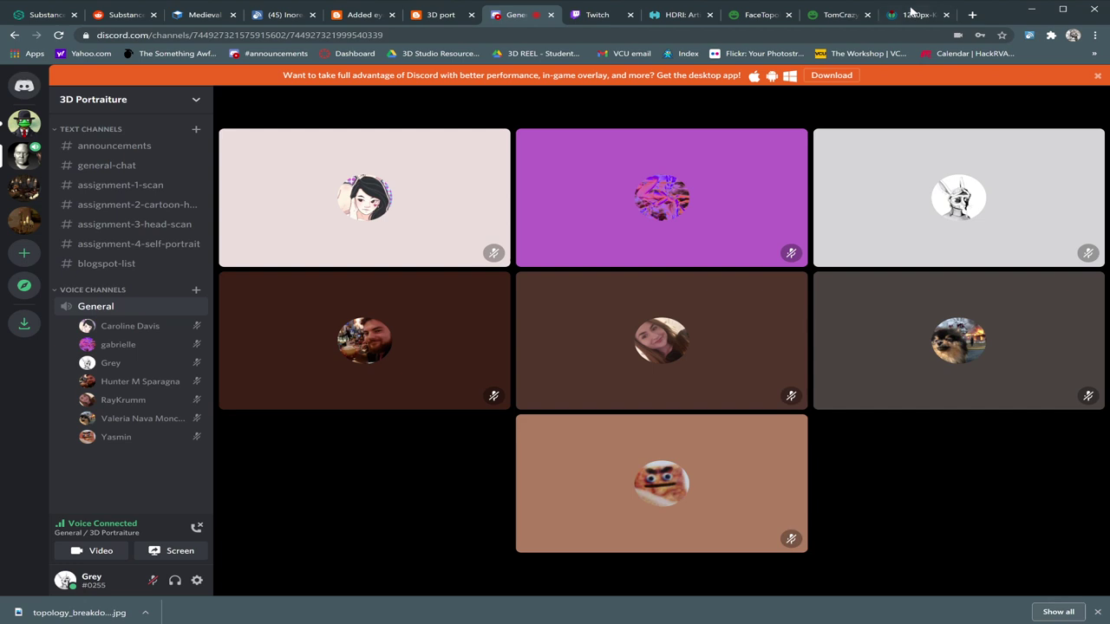
{"action": "left_click", "coordinate": [907, 15]}
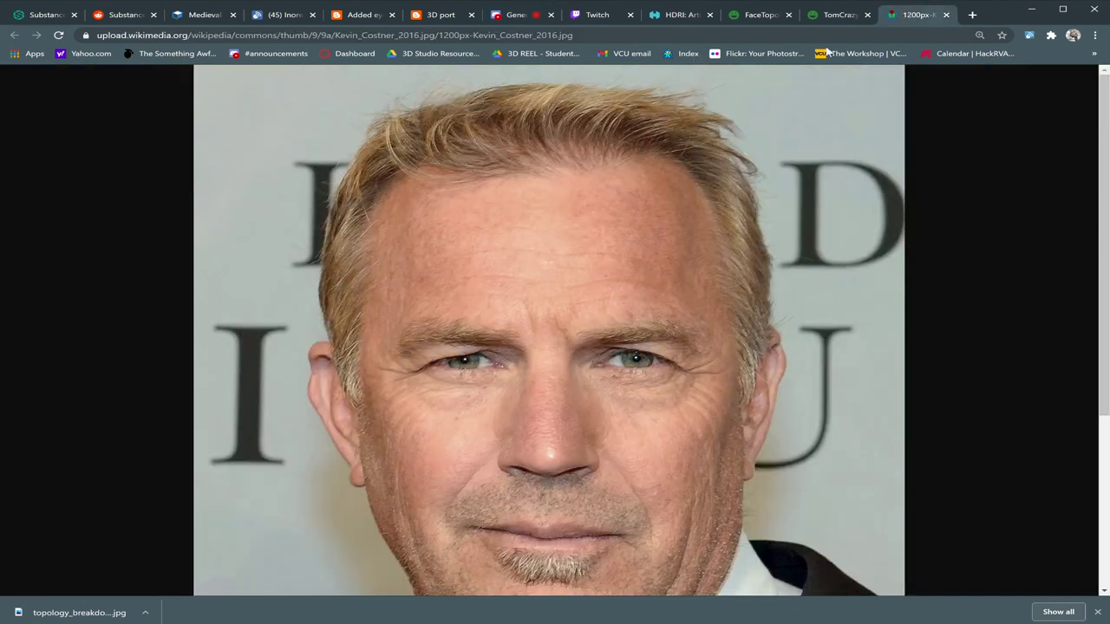
{"action": "left_click", "coordinate": [676, 35]}
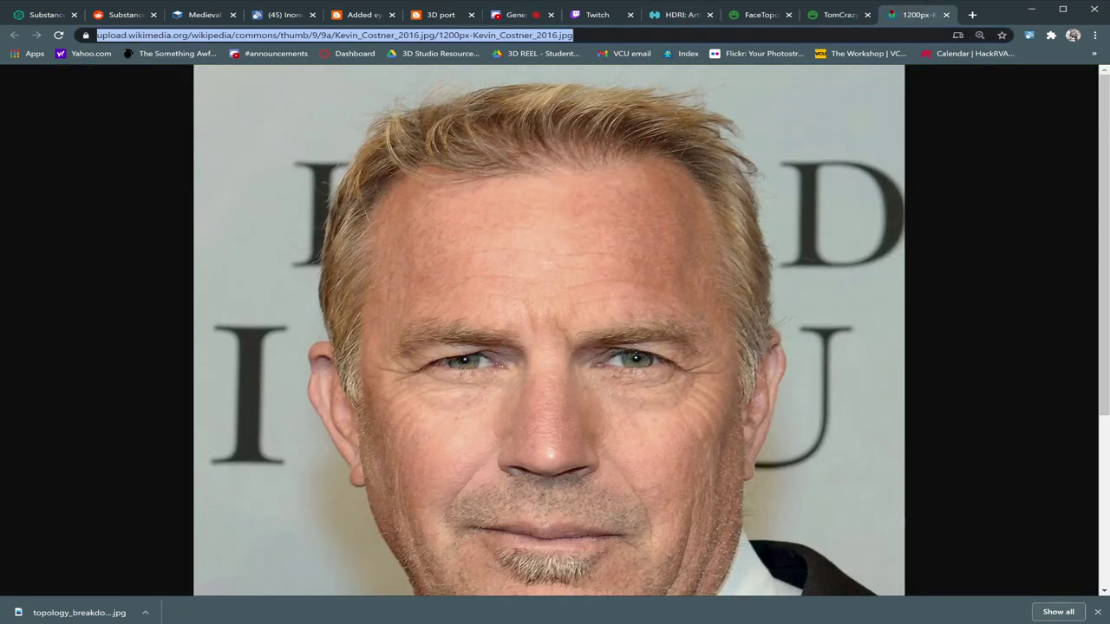
{"action": "type", "text": "joan of"}
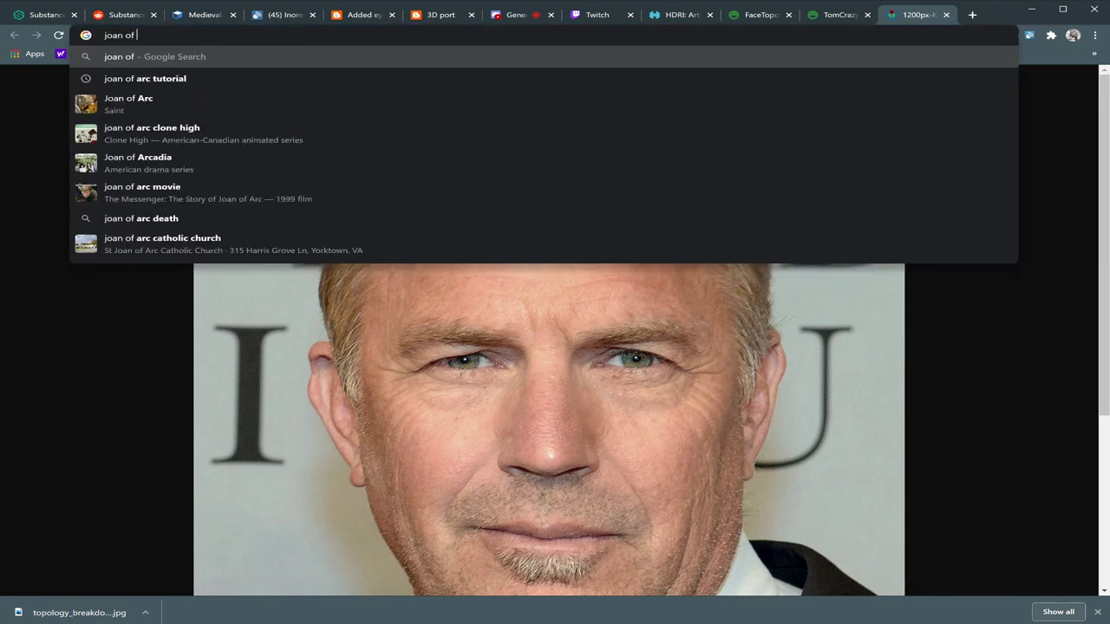
{"action": "key", "text": "Down"}
{"action": "key", "text": "Return"}
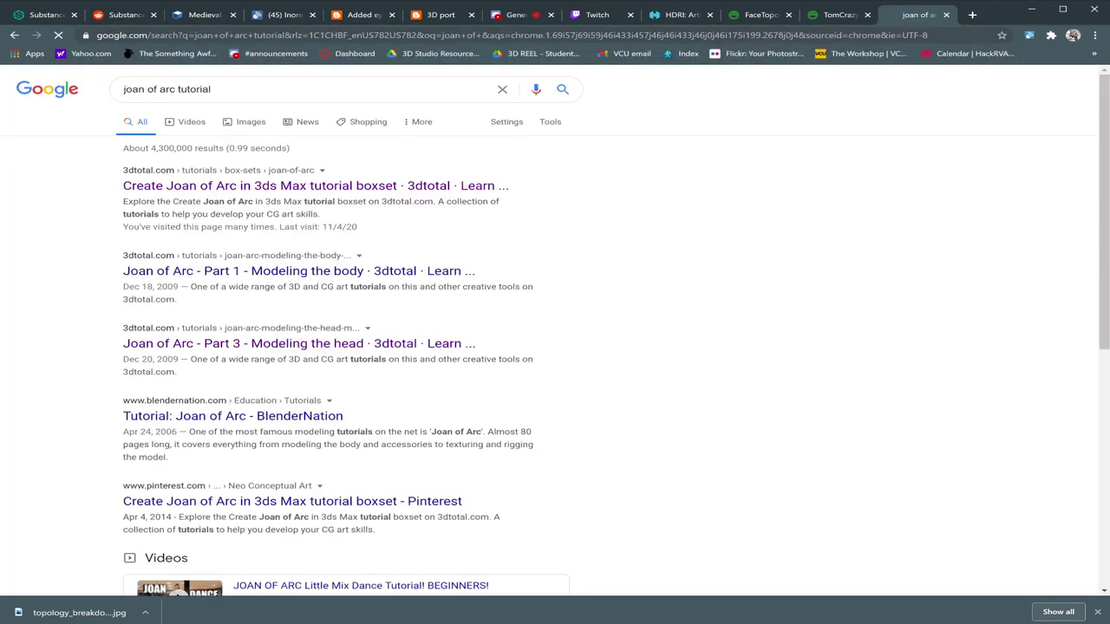
{"action": "left_click", "coordinate": [244, 187]}
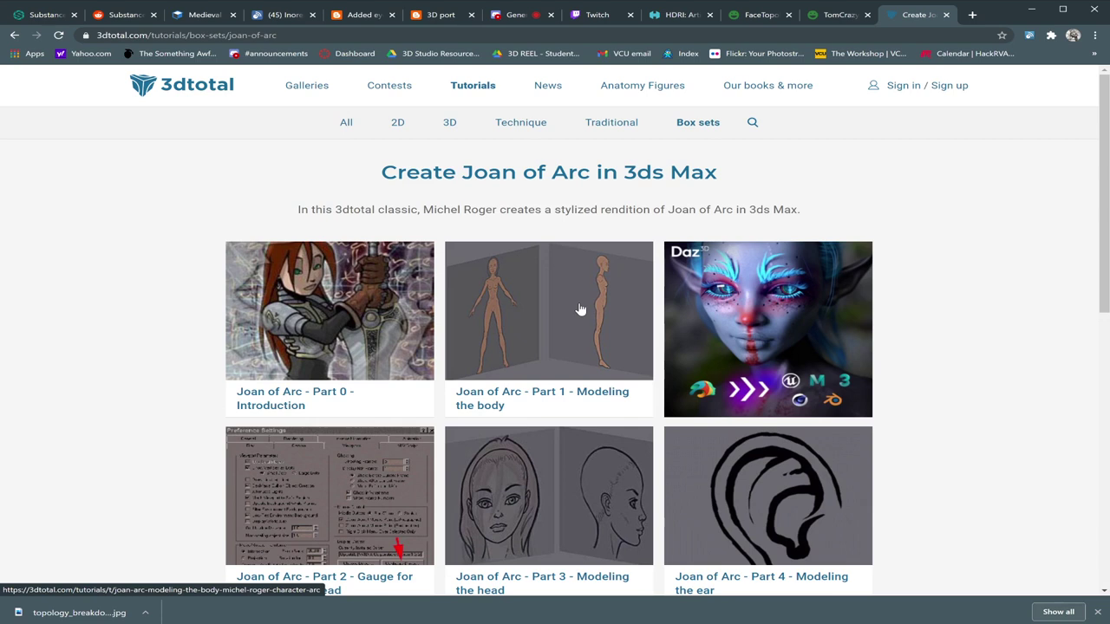
{"action": "scroll", "coordinate": [677, 354], "scroll_direction": "down", "scroll_amount": 3}
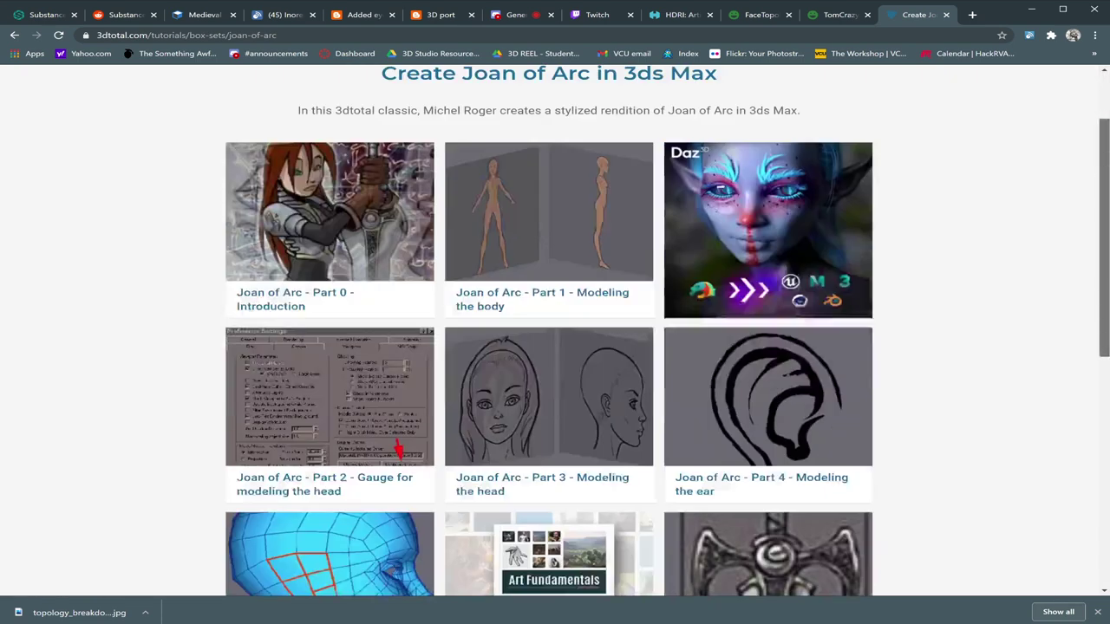
Read 'Joan of Arc - Part 3 - Modeling the head' eye and mouth topology, then return to Maya
{"action": "left_click", "coordinate": [507, 371]}
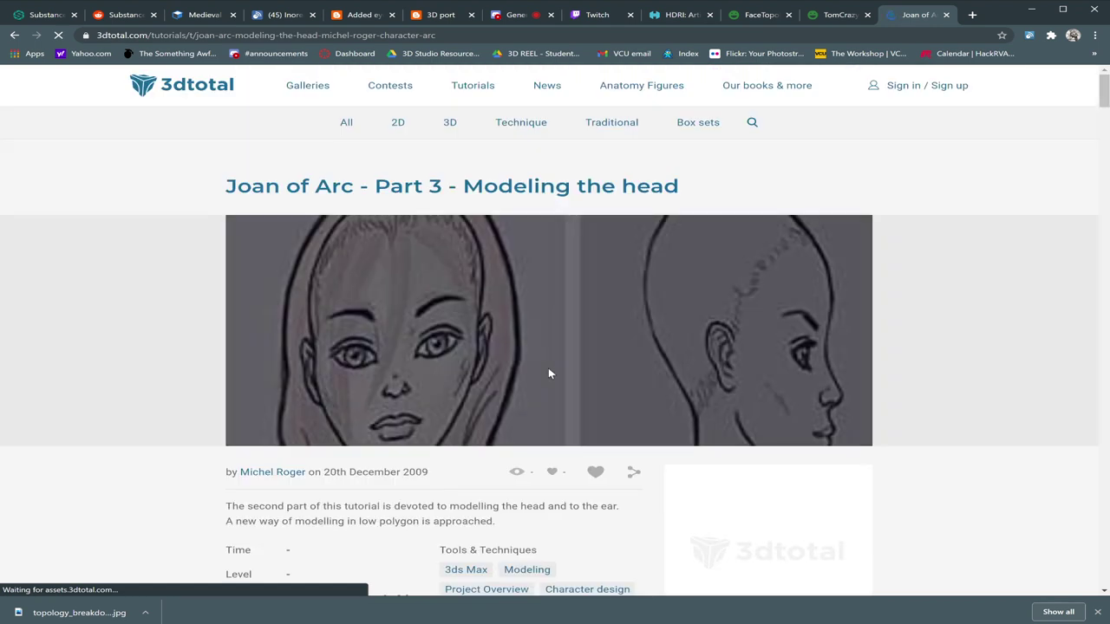
{"action": "left_click_drag", "start_coordinate": [1104, 93], "coordinate": [1104, 112]}
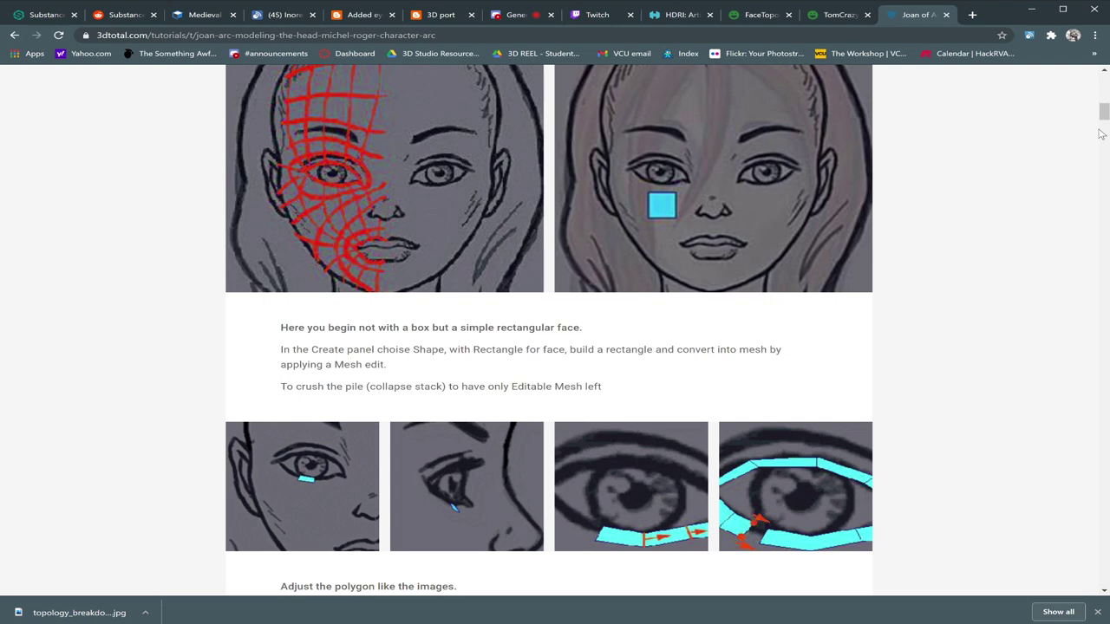
{"action": "scroll", "coordinate": [1104, 115], "scroll_direction": "down", "scroll_amount": 3}
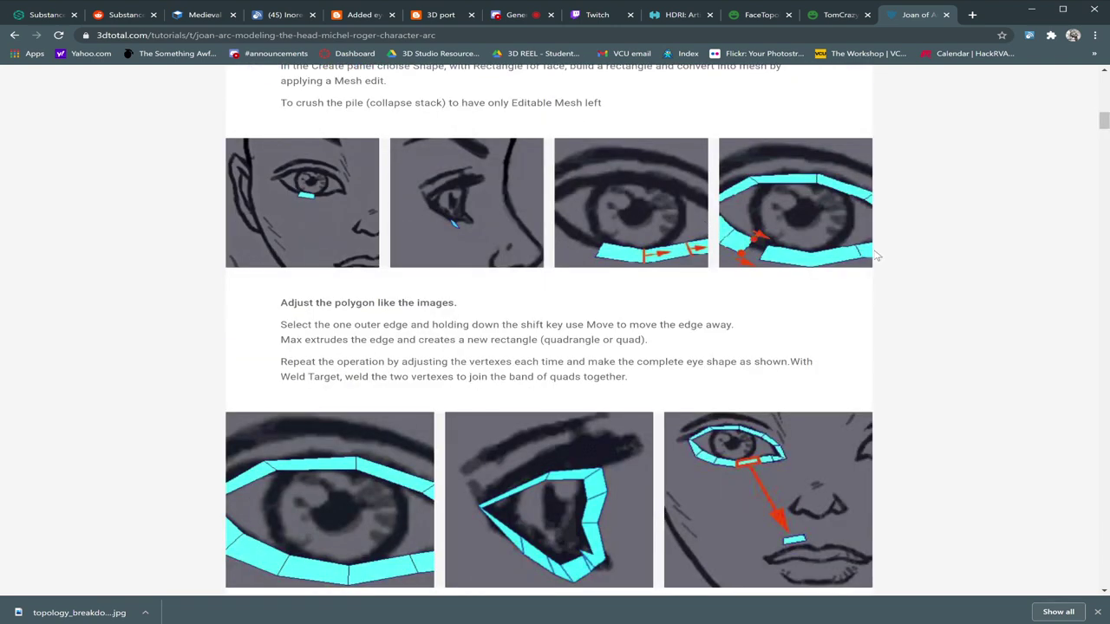
{"action": "left_click_drag", "start_coordinate": [1104, 130], "coordinate": [1104, 145]}
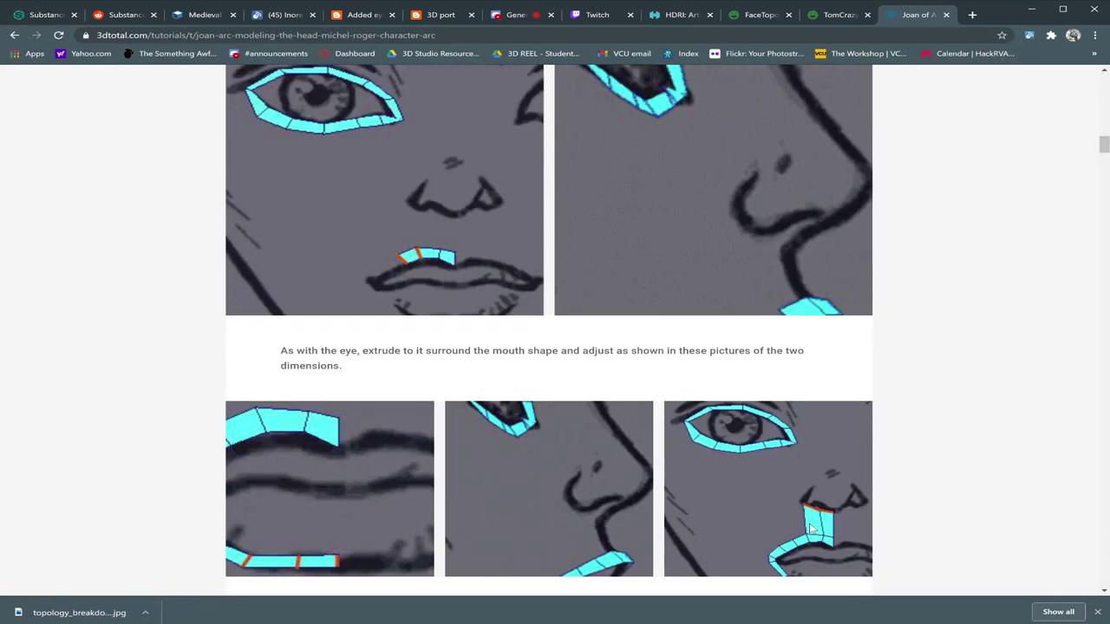
{"action": "left_click_drag", "start_coordinate": [1104, 147], "coordinate": [1104, 164]}
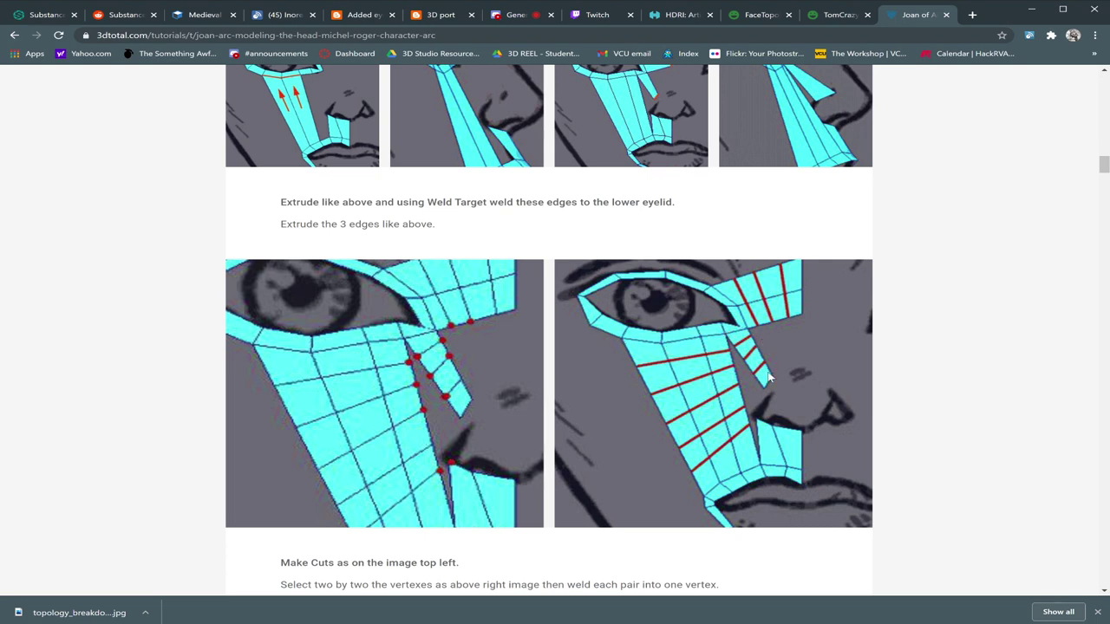
{"action": "key", "text": "alt+Tab"}
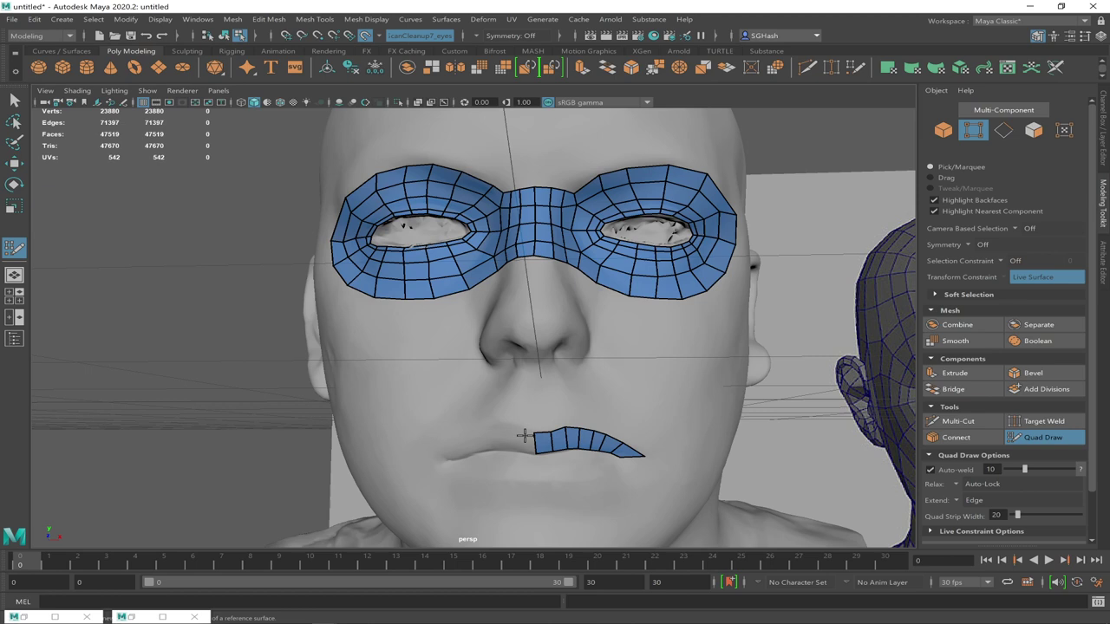
Place paired points along the left half of the upper lip, ending at the left mouth corner
{"action": "scroll", "coordinate": [530, 413], "scroll_direction": "up", "scroll_amount": 3}
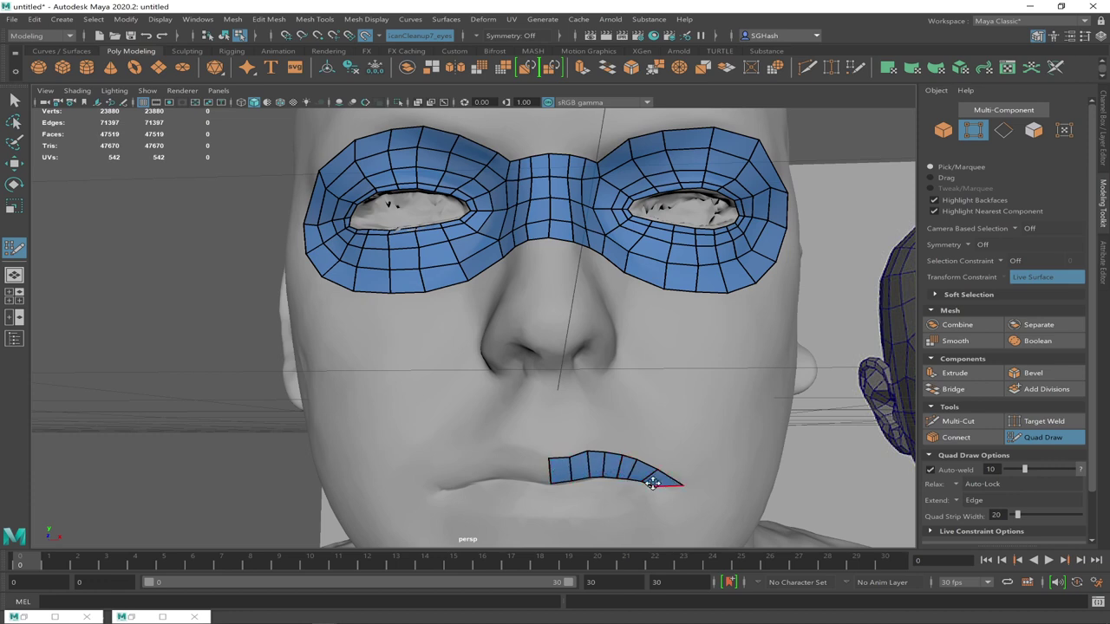
{"action": "left_click", "coordinate": [526, 453]}
{"action": "left_click", "coordinate": [524, 478]}
{"action": "left_click", "coordinate": [500, 451]}
{"action": "left_click", "coordinate": [504, 476]}
{"action": "left_click", "coordinate": [478, 454]}
{"action": "left_click", "coordinate": [490, 478]}
{"action": "left_click", "coordinate": [453, 462]}
{"action": "left_click", "coordinate": [470, 482]}
{"action": "left_click", "coordinate": [434, 470]}
{"action": "left_click", "coordinate": [454, 486]}
{"action": "left_click", "coordinate": [411, 486]}
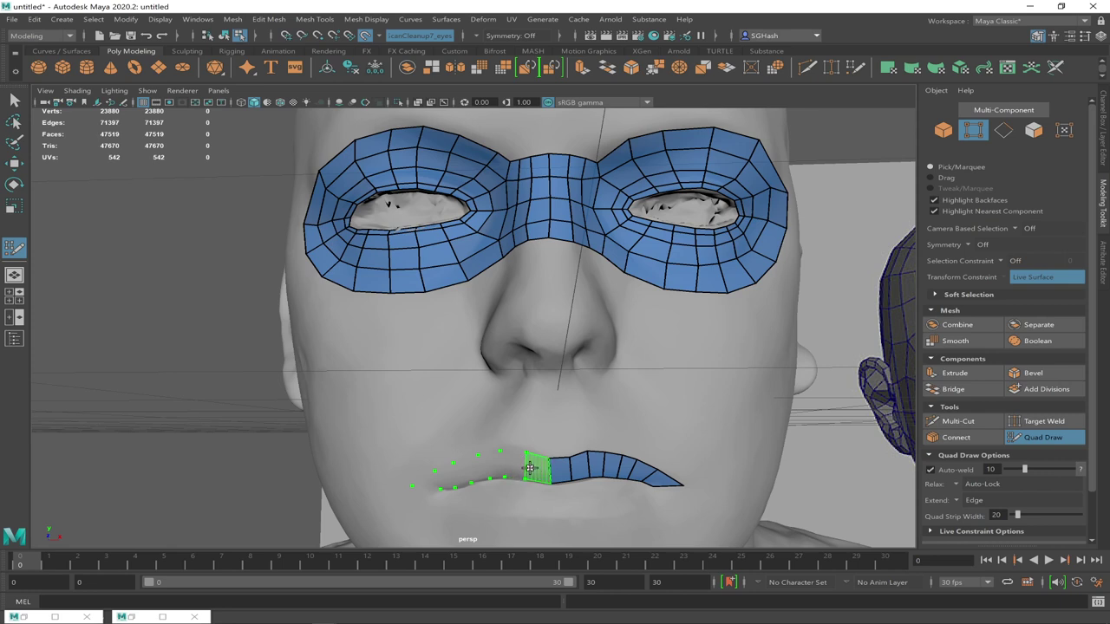
Fill quads leftward along the upper lip, redo the last one, and close the corner with a tapered face
{"action": "left_click", "coordinate": [550, 468], "text": "shift"}
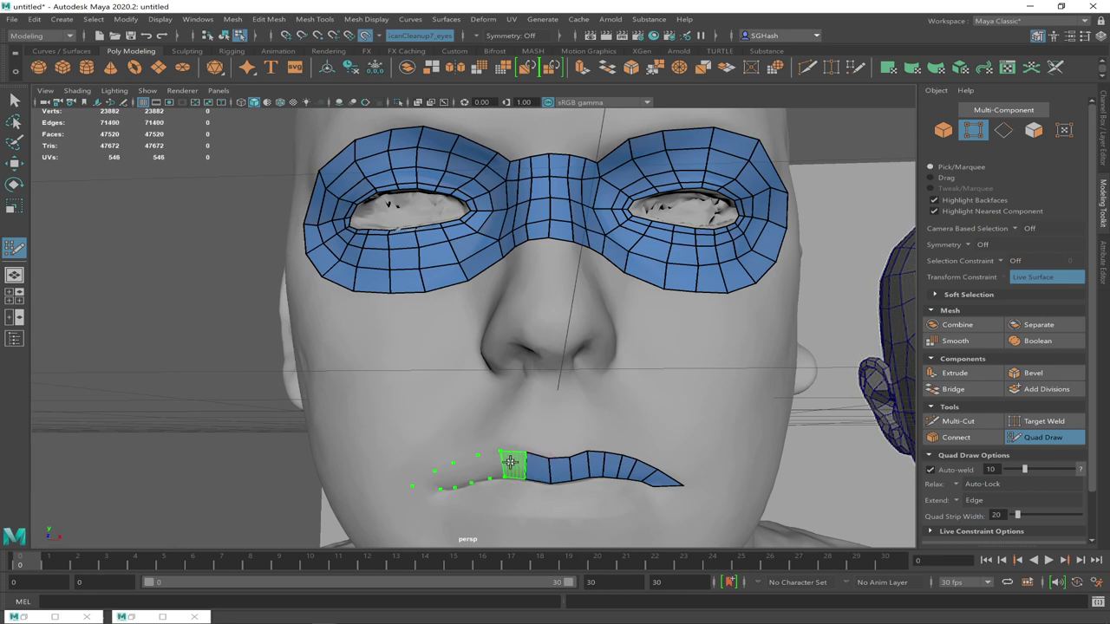
{"action": "left_click", "coordinate": [490, 466], "text": "shift"}
{"action": "left_click", "coordinate": [482, 468], "text": "shift"}
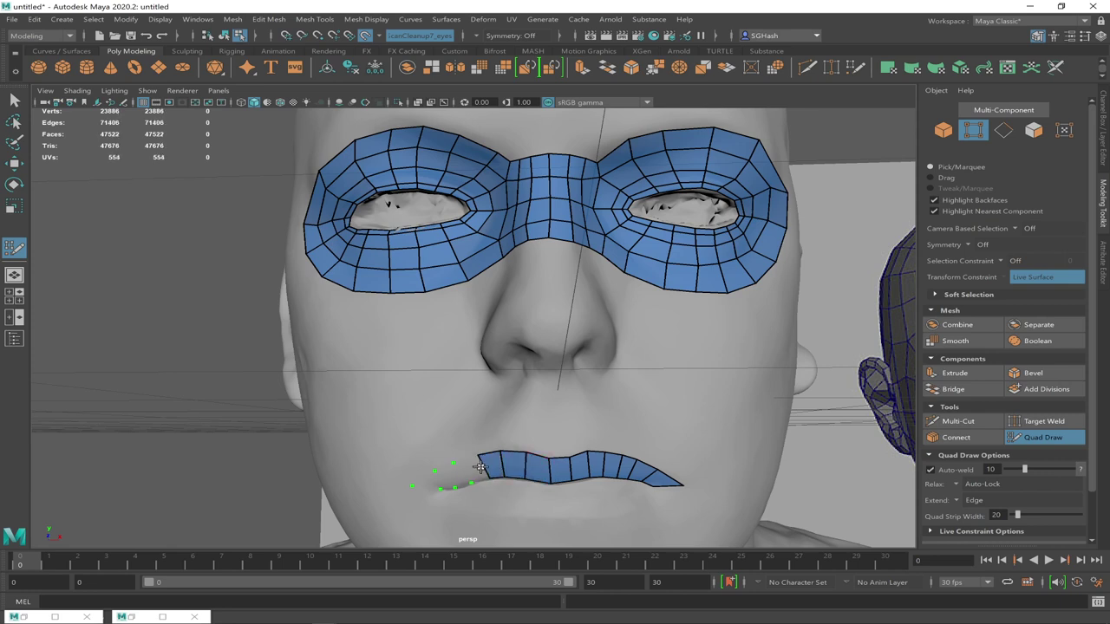
{"action": "left_click", "coordinate": [466, 473], "text": "shift"}
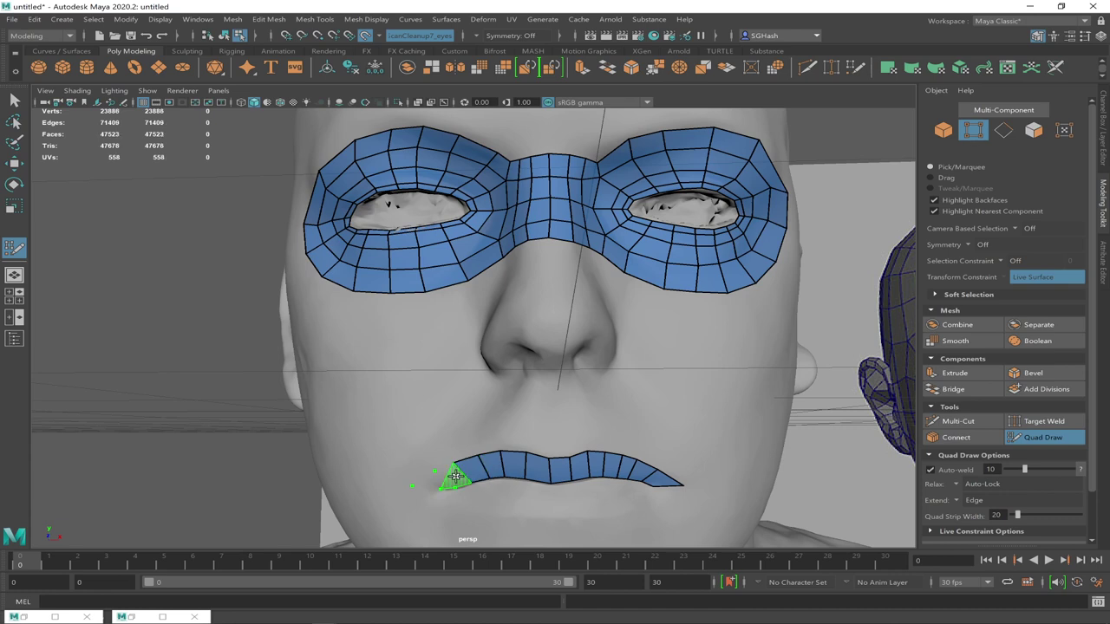
{"action": "left_click", "coordinate": [451, 473], "text": "shift"}
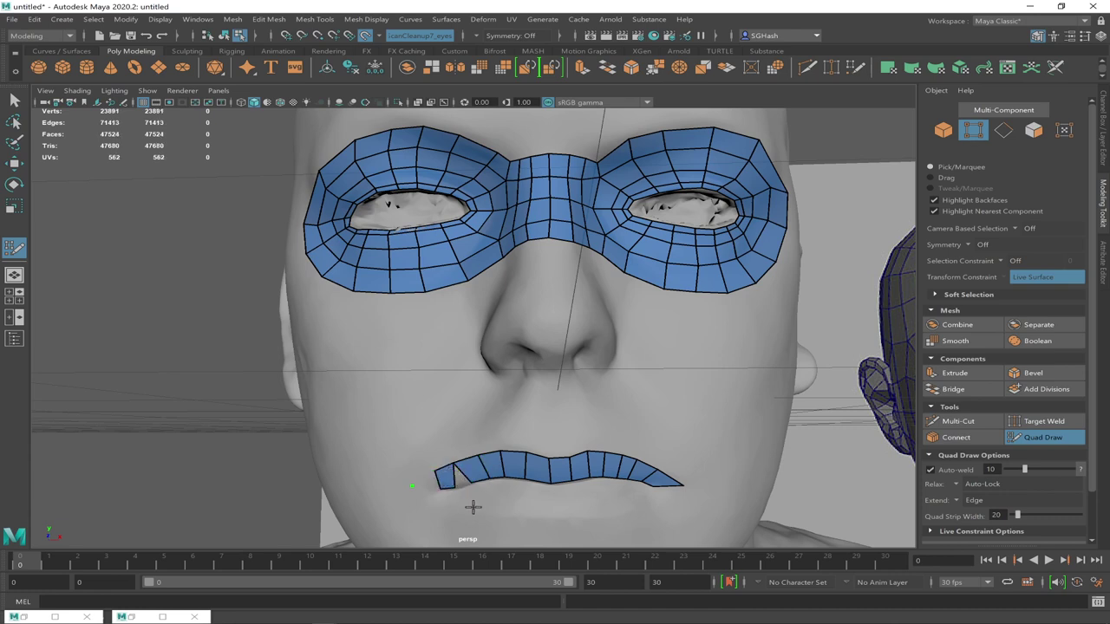
{"action": "key", "text": "ctrl+z"}
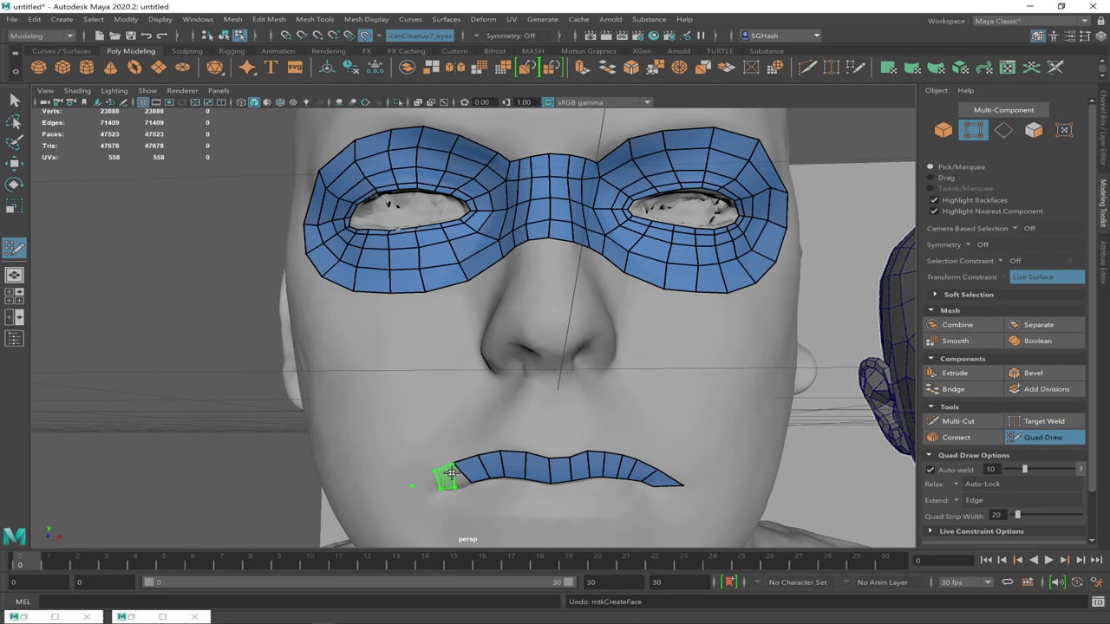
{"action": "left_click", "coordinate": [456, 473], "text": "shift"}
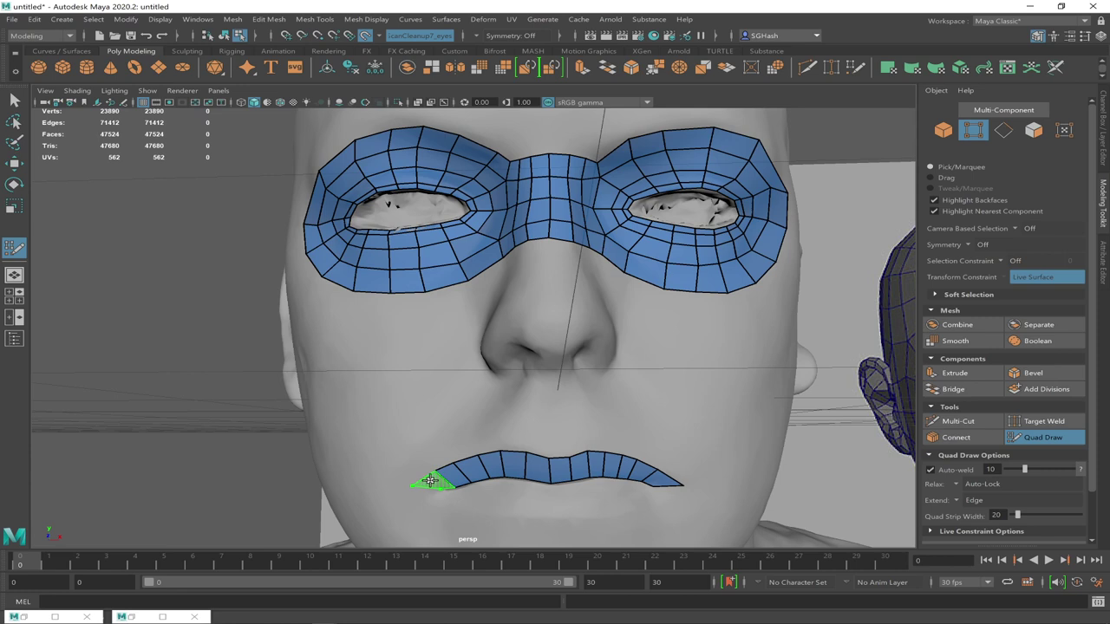
{"action": "left_click", "coordinate": [429, 480], "text": "shift"}
Place four point pairs across the lower lip and fill three quads from the mouth's centre
{"action": "left_click", "coordinate": [551, 491]}
{"action": "left_click", "coordinate": [549, 512]}
{"action": "left_click", "coordinate": [567, 487]}
{"action": "left_click", "coordinate": [570, 517]}
{"action": "left_click", "coordinate": [588, 485]}
{"action": "left_click", "coordinate": [591, 515]}
{"action": "left_click", "coordinate": [603, 483]}
{"action": "left_click", "coordinate": [607, 515]}
{"action": "left_click", "coordinate": [558, 501], "text": "shift"}
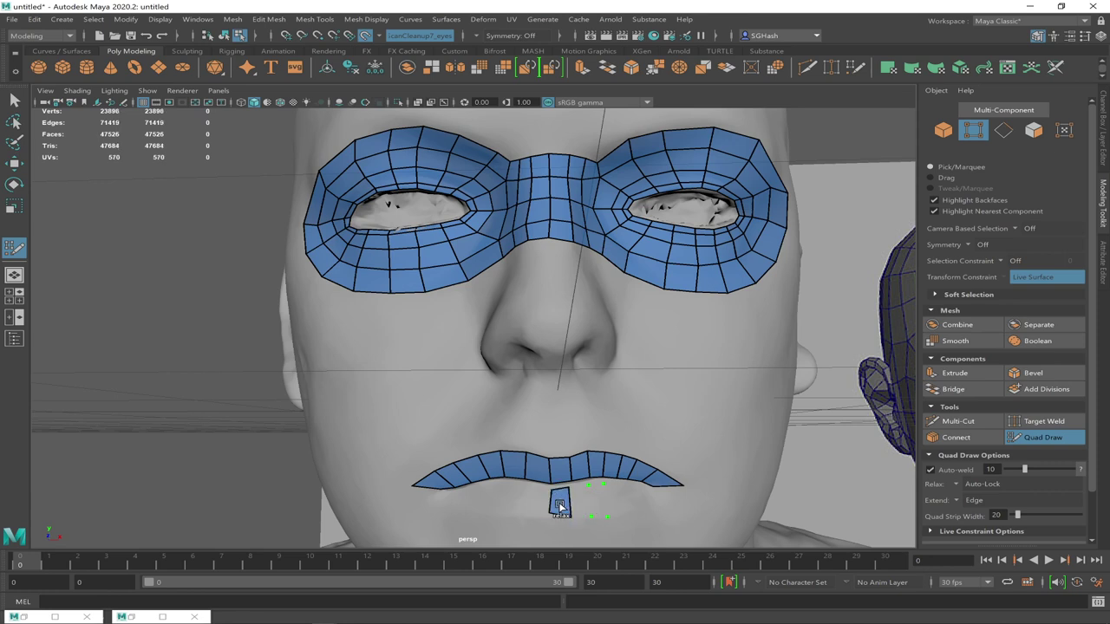
{"action": "left_click", "coordinate": [586, 501], "text": "shift"}
{"action": "left_click", "coordinate": [597, 500], "text": "shift"}
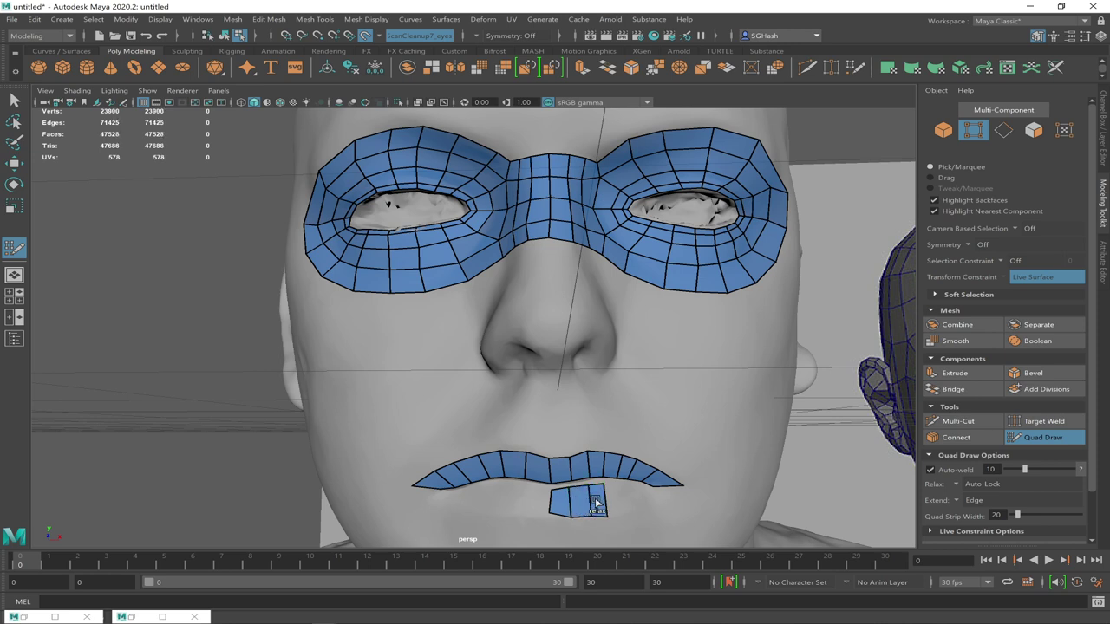
Add more points and quads to carry the lower-lip strip to the right mouth corner
{"action": "left_click", "coordinate": [614, 483]}
{"action": "left_click", "coordinate": [617, 516]}
{"action": "left_click", "coordinate": [642, 511], "text": "shift"}
{"action": "left_click", "coordinate": [629, 485]}
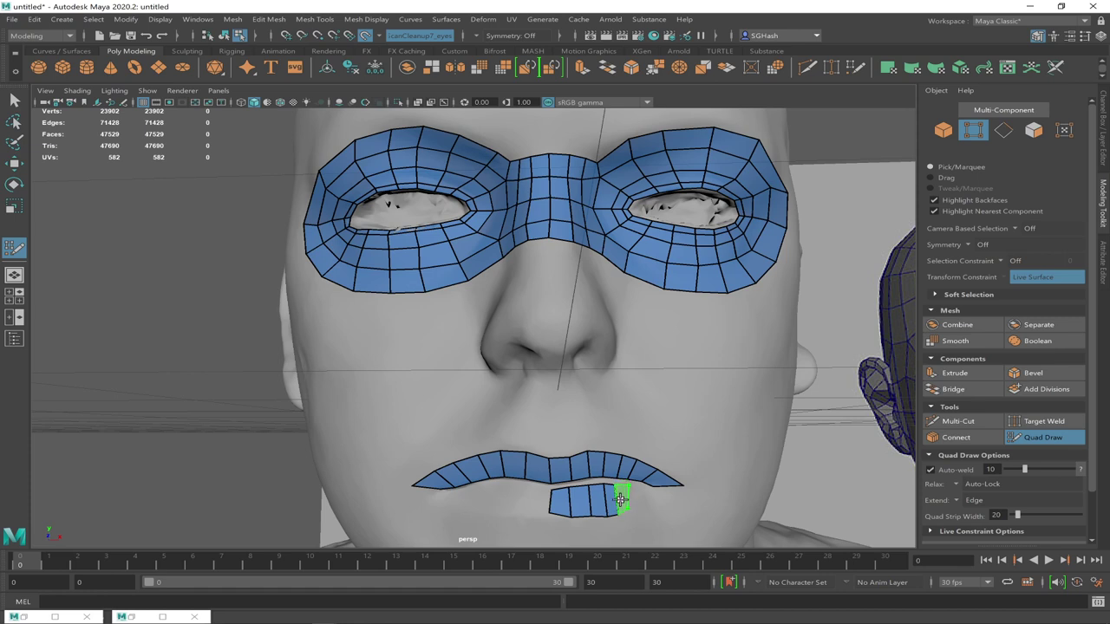
{"action": "left_click", "coordinate": [656, 509], "text": "shift"}
{"action": "left_click", "coordinate": [659, 506]}
{"action": "left_click", "coordinate": [647, 488]}
{"action": "left_click", "coordinate": [658, 503], "text": "shift"}
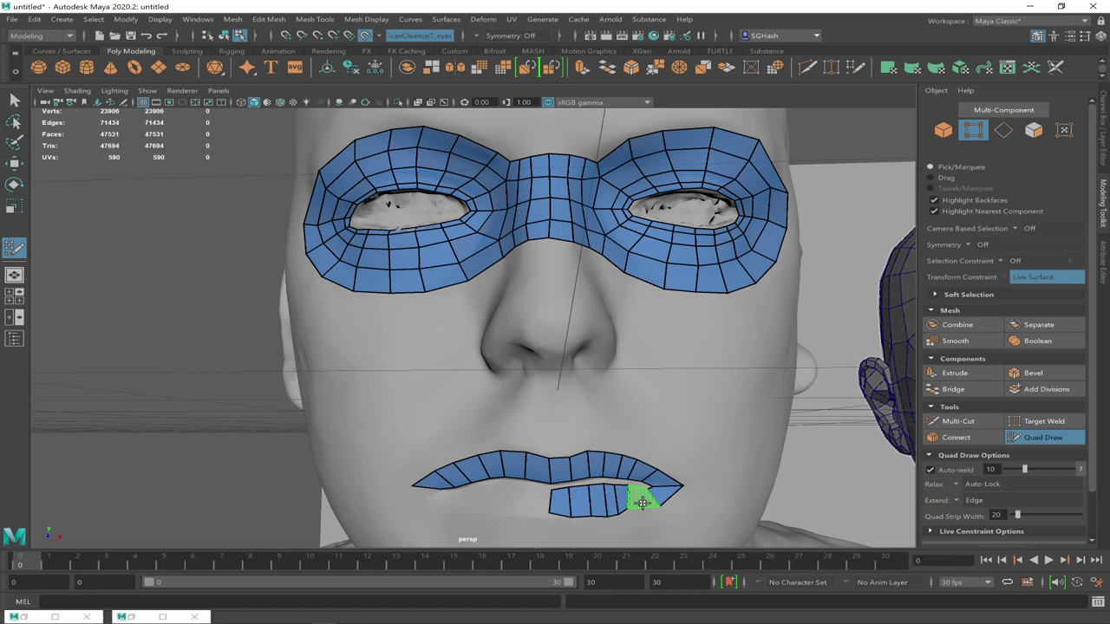
{"action": "left_click", "coordinate": [642, 502], "text": "shift"}
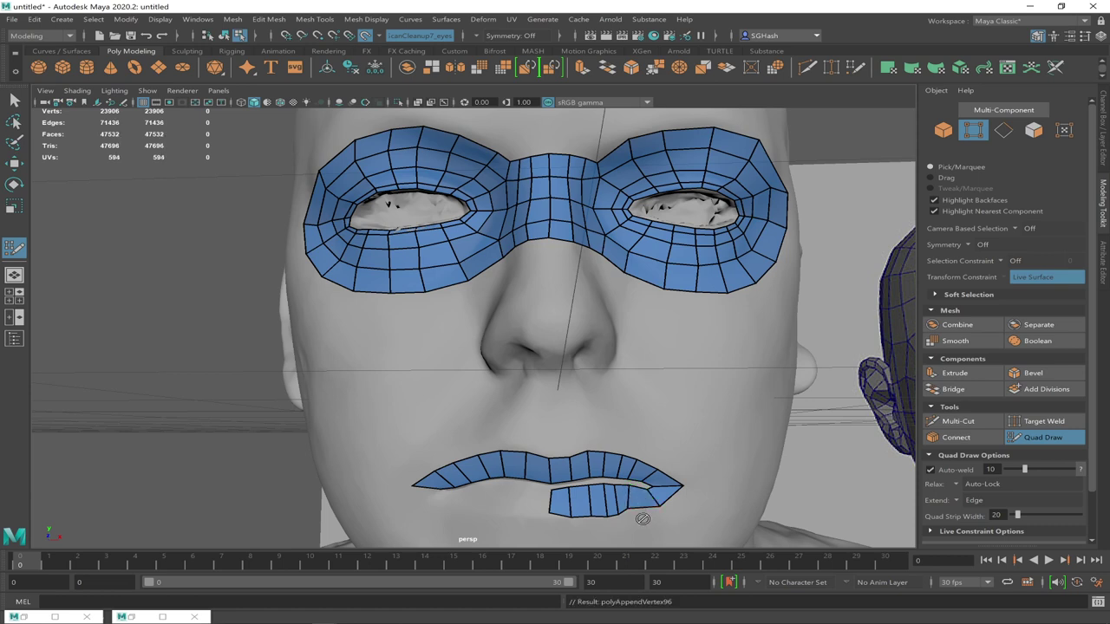
Close the gap at the lower lip's right end and place points along its left half to the corner
{"action": "left_click", "coordinate": [640, 508], "text": "shift"}
{"action": "left_click", "coordinate": [527, 511]}
{"action": "left_click", "coordinate": [526, 486]}
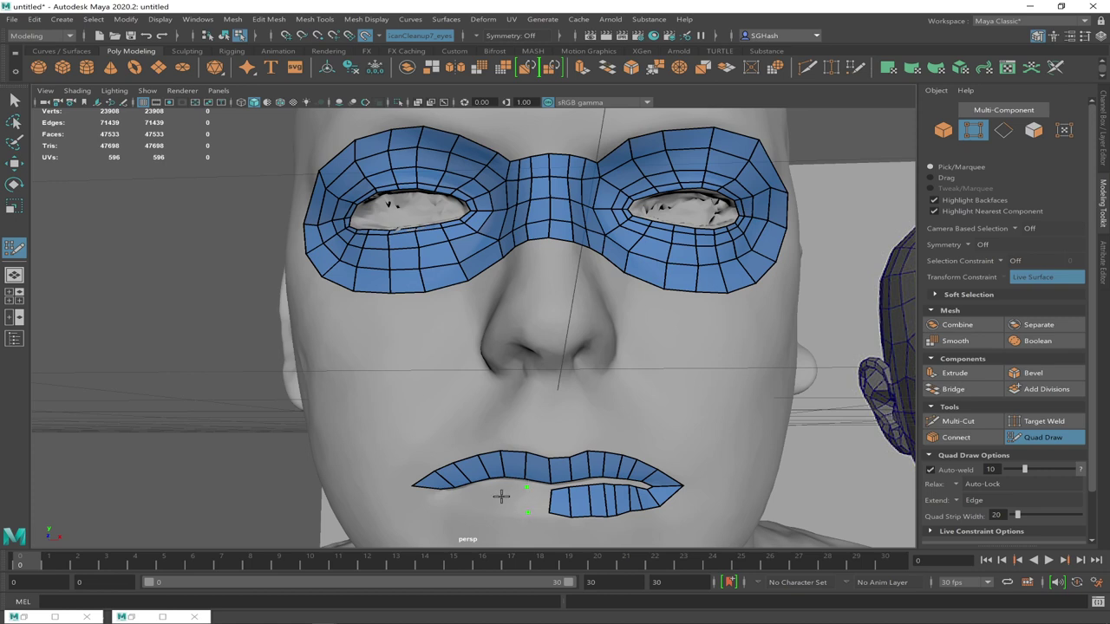
{"action": "left_click", "coordinate": [505, 486]}
{"action": "left_click", "coordinate": [501, 511]}
{"action": "left_click", "coordinate": [489, 485]}
{"action": "left_click", "coordinate": [472, 510]}
{"action": "left_click", "coordinate": [454, 493]}
{"action": "left_click", "coordinate": [455, 508]}
Fill a row of five quads joining the new points, extending the lower-lip strip to the left corner
{"action": "left_click", "coordinate": [534, 505], "text": "shift"}
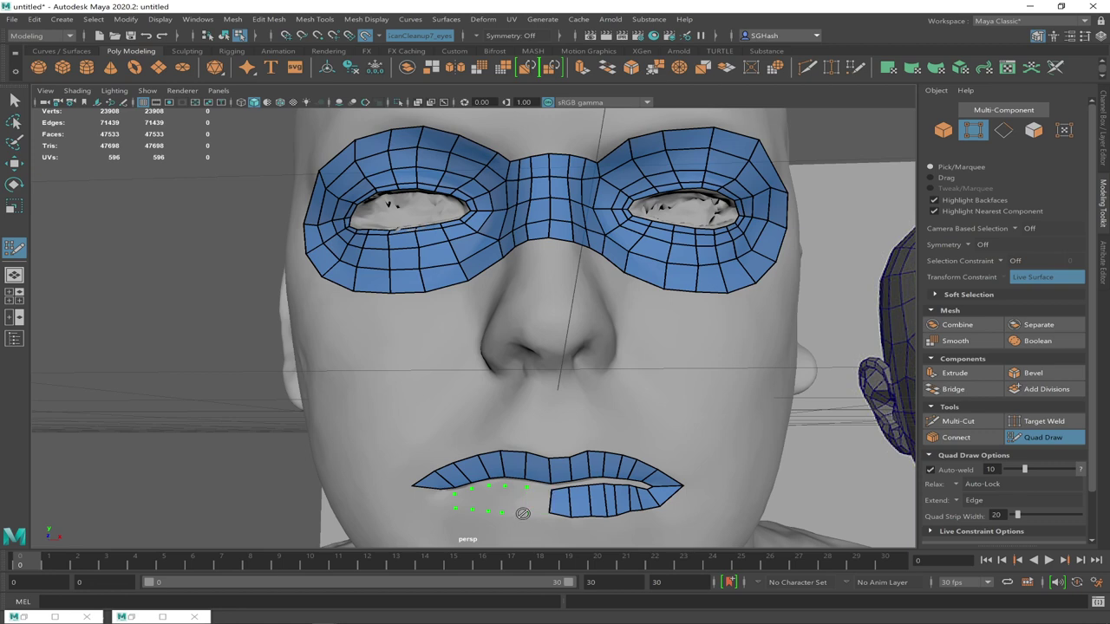
{"action": "left_click", "coordinate": [515, 501], "text": "shift"}
{"action": "left_click", "coordinate": [496, 501], "text": "shift"}
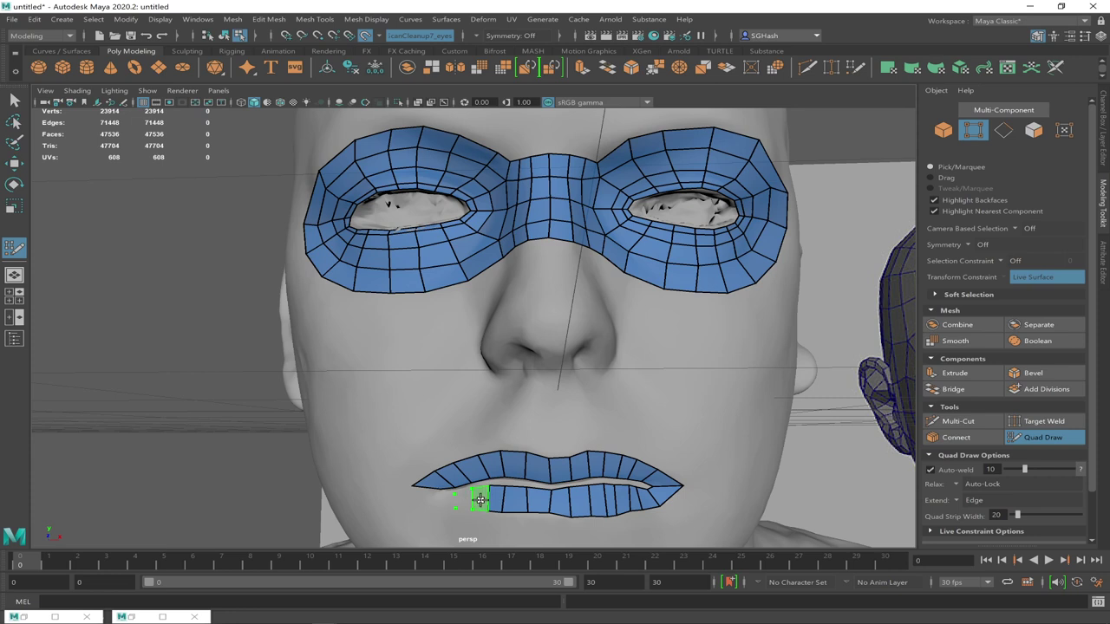
{"action": "left_click", "coordinate": [478, 500], "text": "shift"}
{"action": "left_click", "coordinate": [463, 500], "text": "shift"}
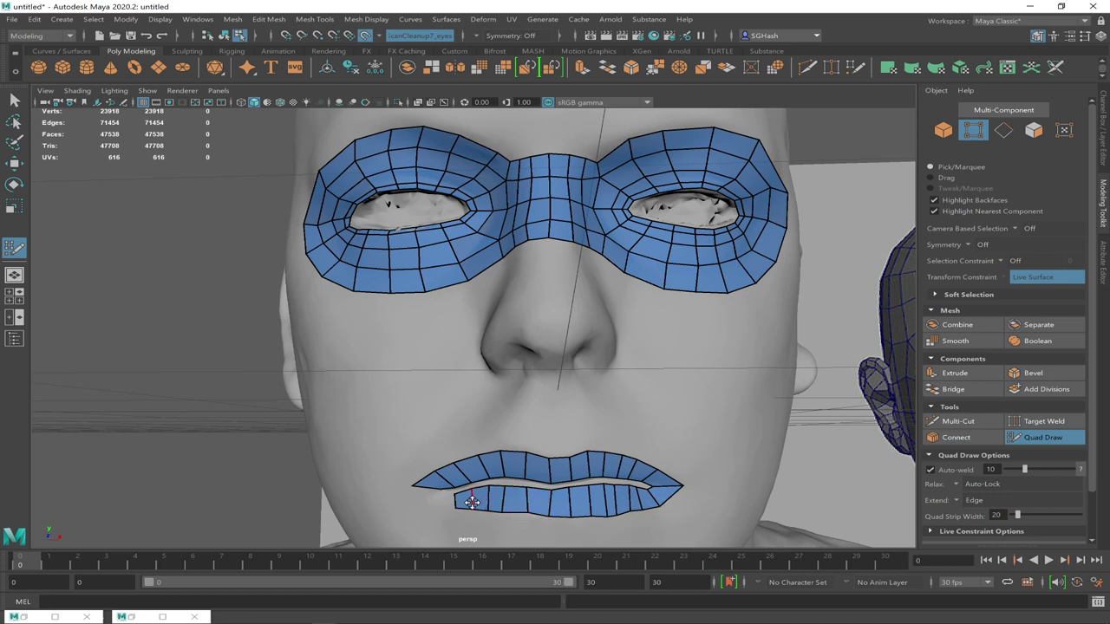
Place points and fill a new quad at the lower lip's left corner
{"action": "left_click", "coordinate": [441, 493]}
{"action": "left_click", "coordinate": [433, 508]}
{"action": "left_click", "coordinate": [426, 505], "text": "shift"}
Add a second corner quad and insert an extra edge loop through the lip ring
{"action": "left_click", "coordinate": [418, 498], "text": "shift"}
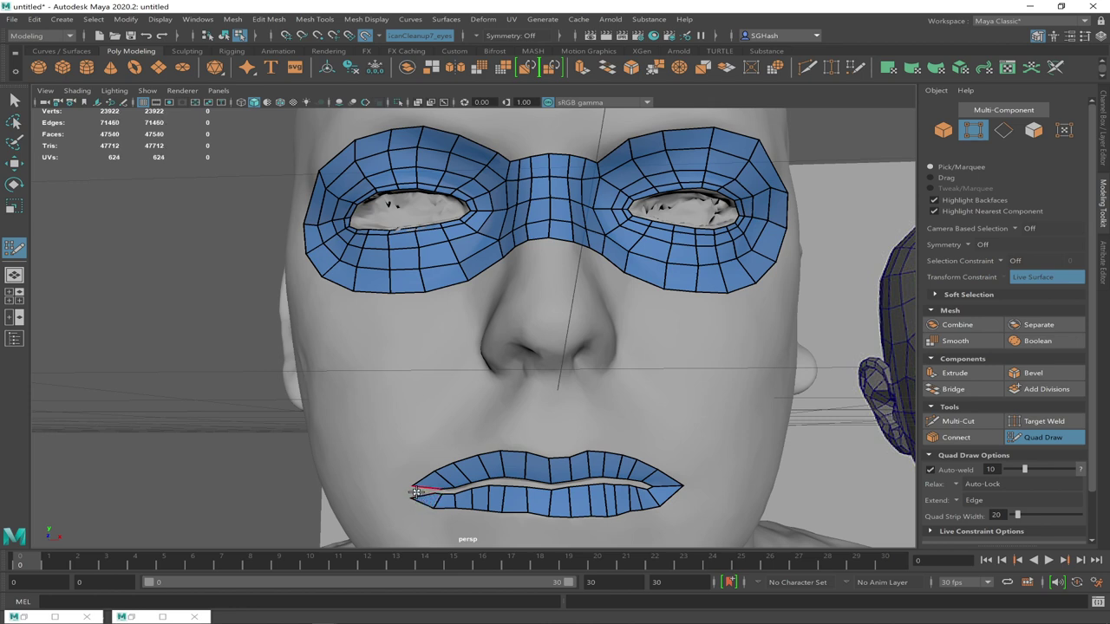
{"action": "left_click", "coordinate": [417, 492], "text": "shift"}
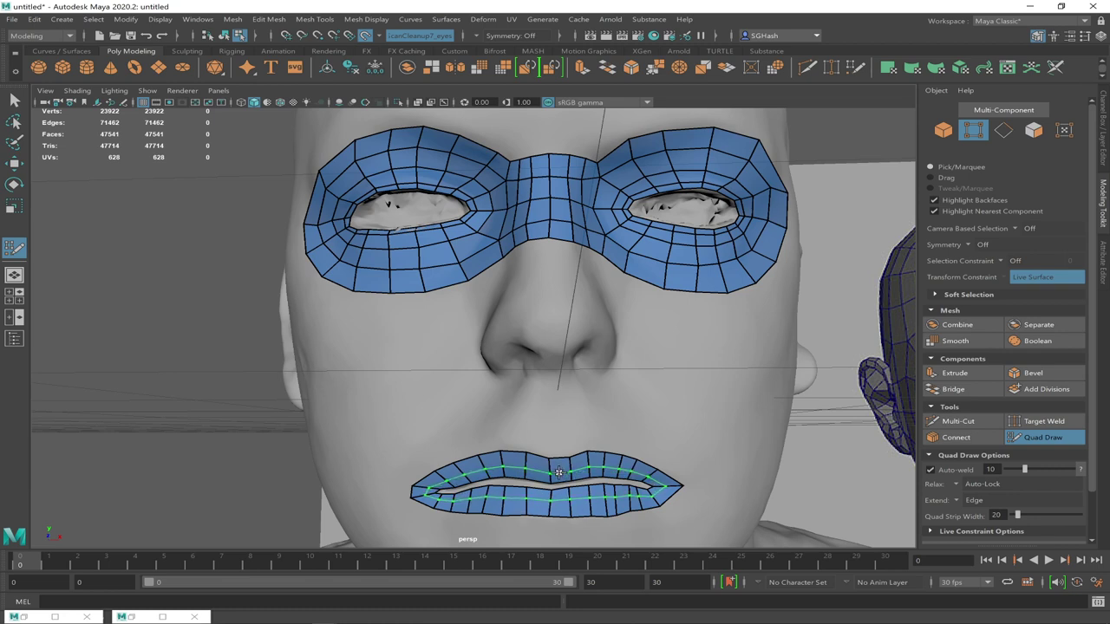
{"action": "left_click", "coordinate": [559, 472], "text": "ctrl"}
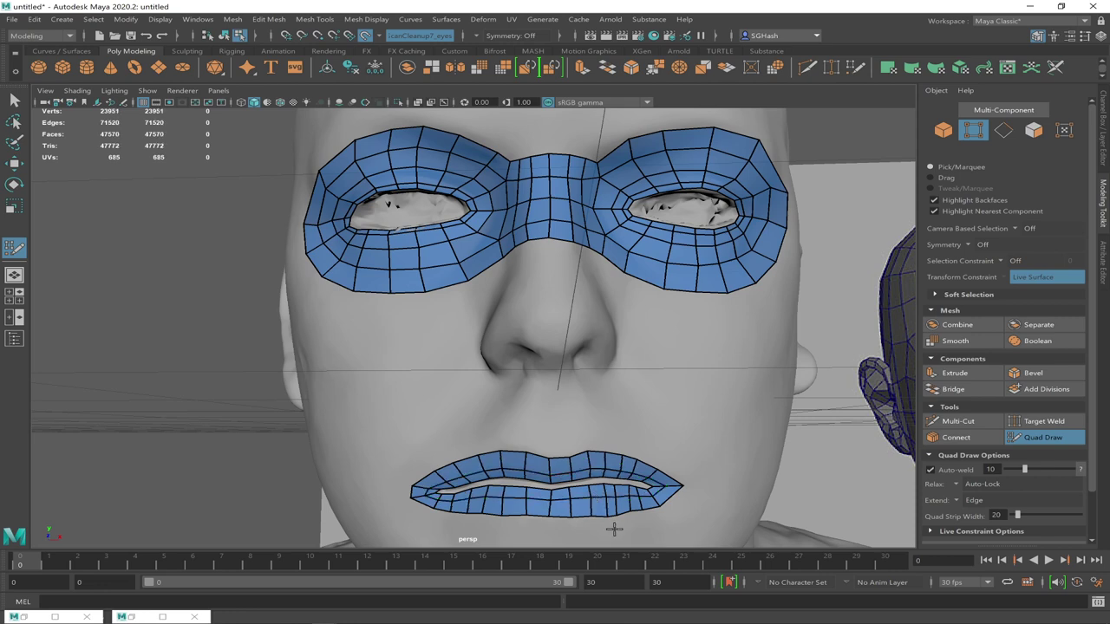
{"action": "scroll", "coordinate": [538, 473], "scroll_direction": "up", "scroll_amount": 3}
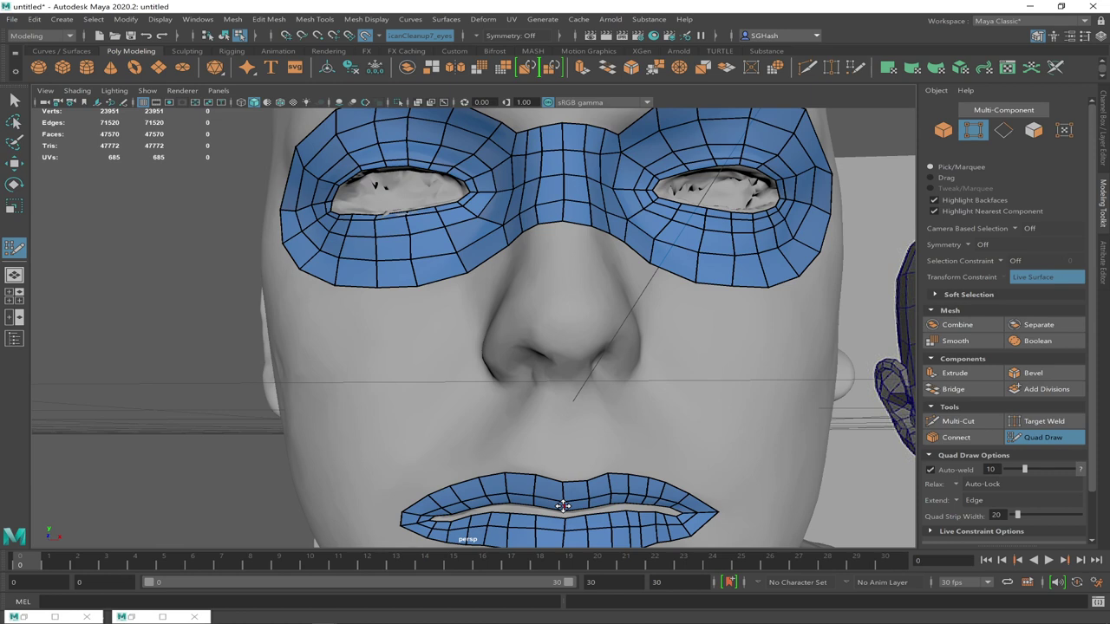
Select a lip vertex and nudge it slightly forward onto the scanned lip
{"action": "key", "text": "q"}
{"action": "left_click", "coordinate": [564, 504]}
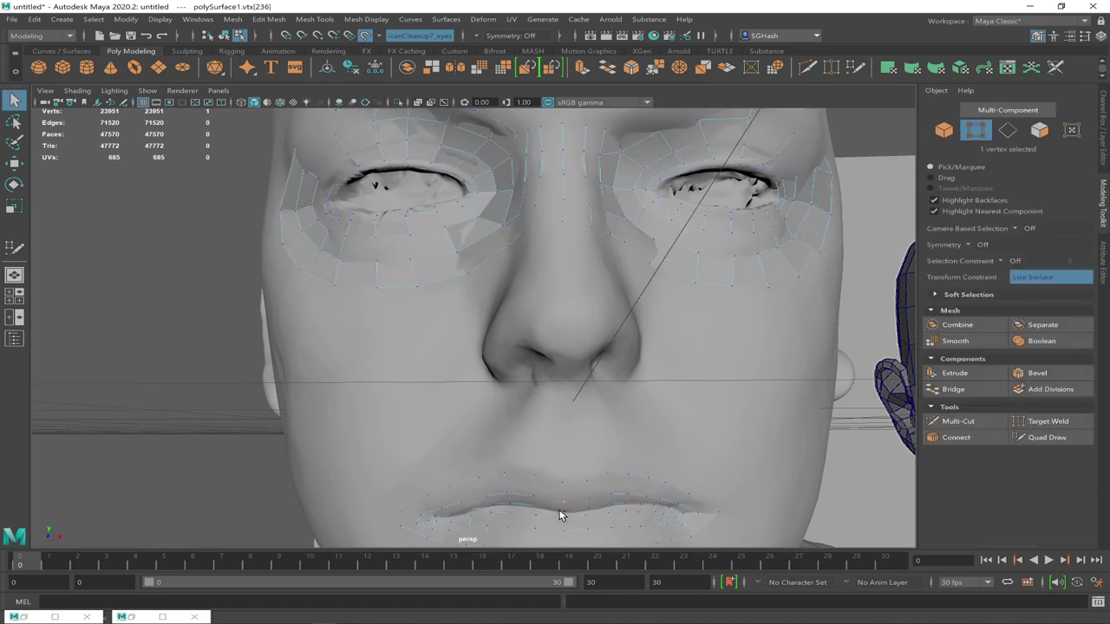
{"action": "key", "text": "w"}
{"action": "left_click_drag", "start_coordinate": [563, 502], "coordinate": [565, 500]}
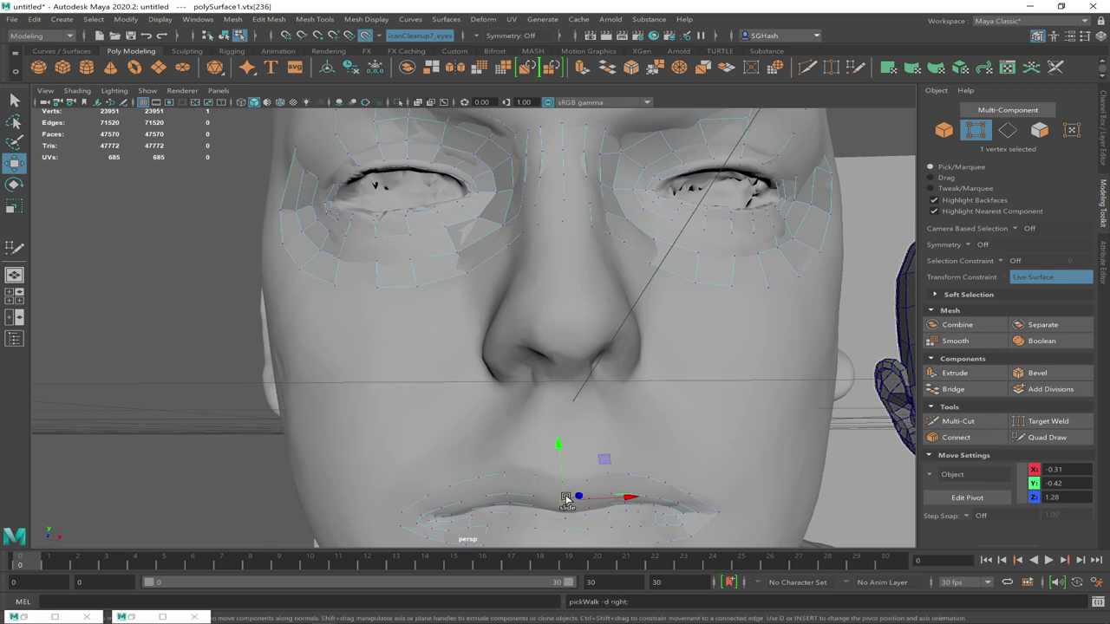
Slide the next lip vertices along the strip so they follow the scanned lips
{"action": "left_click", "coordinate": [589, 496]}
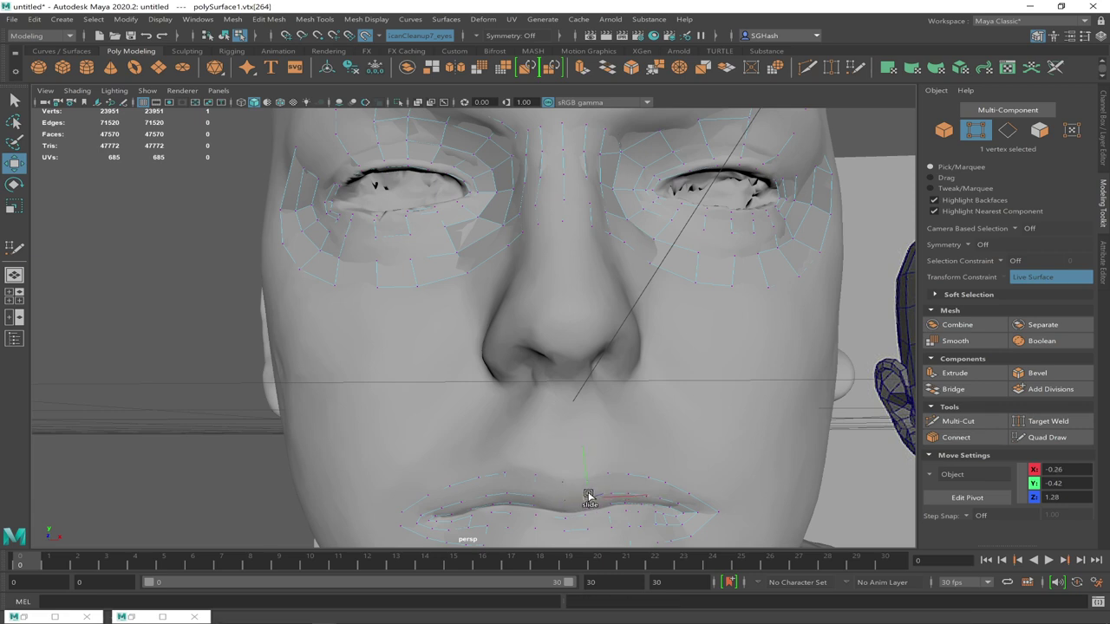
{"action": "left_click", "coordinate": [593, 495]}
{"action": "left_click_drag", "start_coordinate": [612, 494], "coordinate": [684, 502]}
{"action": "left_click", "coordinate": [629, 492]}
{"action": "left_click", "coordinate": [637, 493]}
{"action": "left_click", "coordinate": [651, 532]}
{"action": "left_click", "coordinate": [669, 500]}
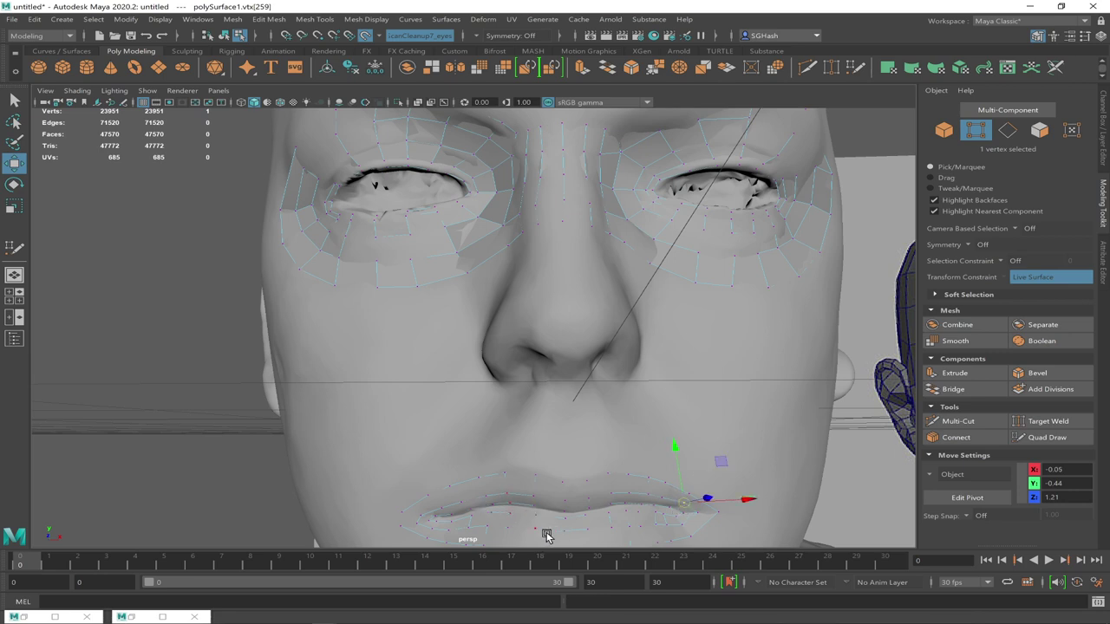
{"action": "right_click_drag", "start_coordinate": [549, 529], "coordinate": [511, 514], "text": "alt"}
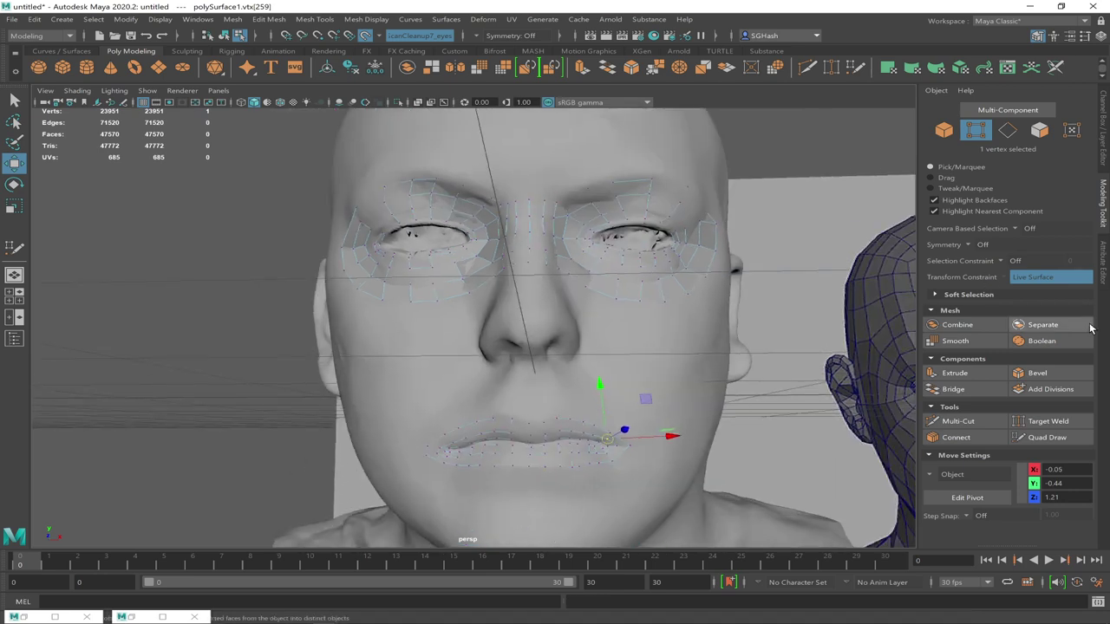
Reactivate Quad Draw from the Modeling Toolkit
{"action": "left_click", "coordinate": [1104, 146]}
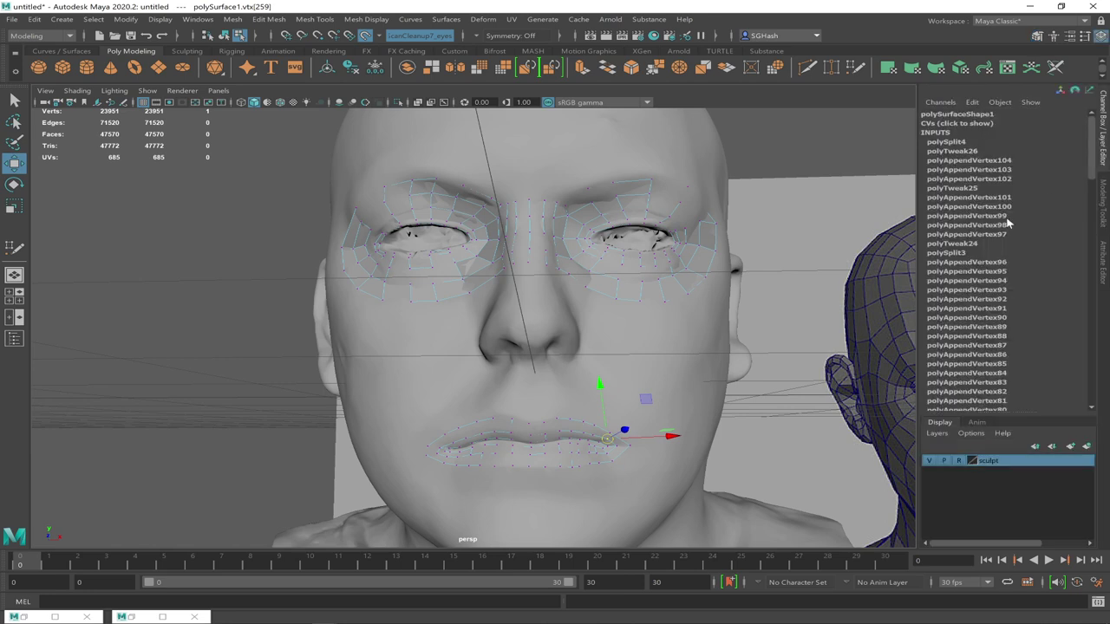
{"action": "left_click", "coordinate": [1035, 38]}
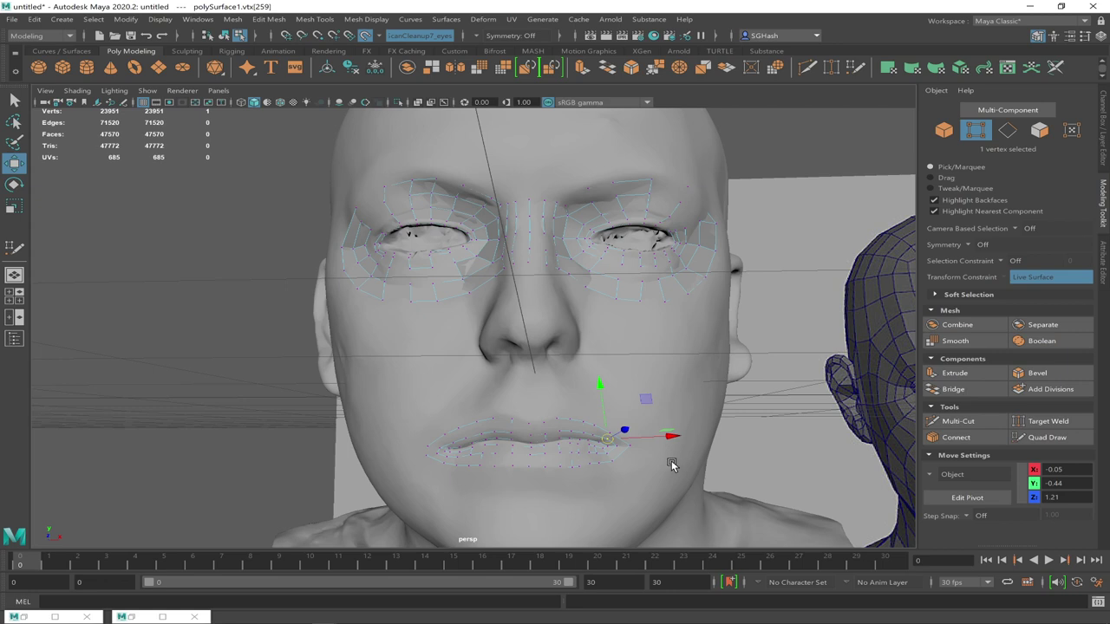
{"action": "left_click", "coordinate": [1043, 437]}
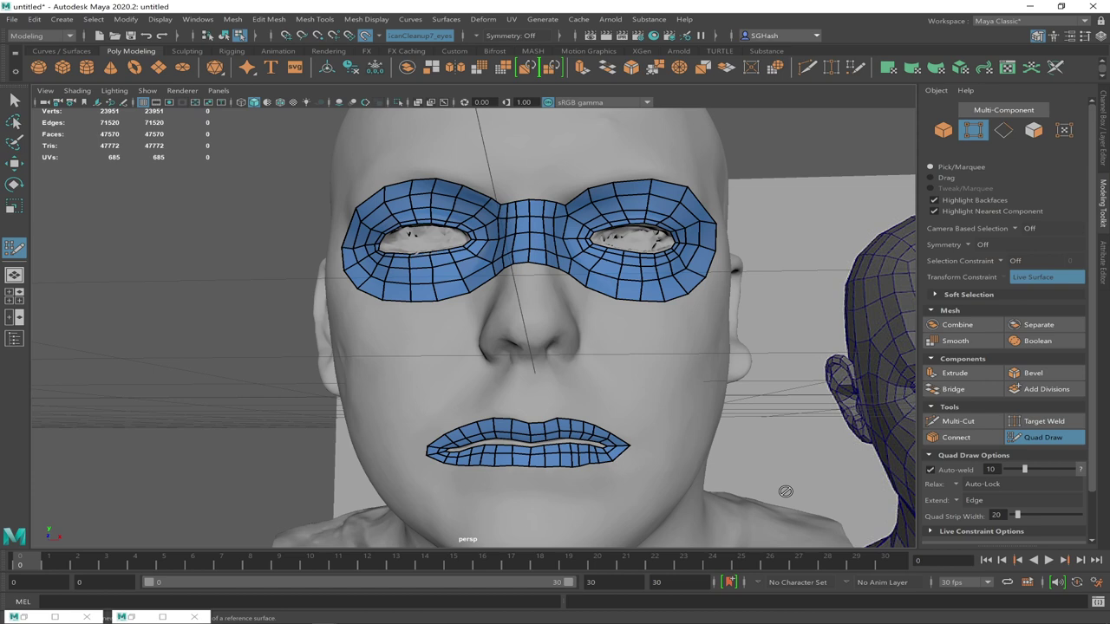
{"action": "left_click_drag", "start_coordinate": [661, 446], "coordinate": [661, 413], "text": "alt"}
{"action": "scroll", "coordinate": [626, 347], "scroll_direction": "up", "scroll_amount": 8}
{"action": "left_click_drag", "start_coordinate": [624, 349], "coordinate": [622, 350], "text": "alt"}
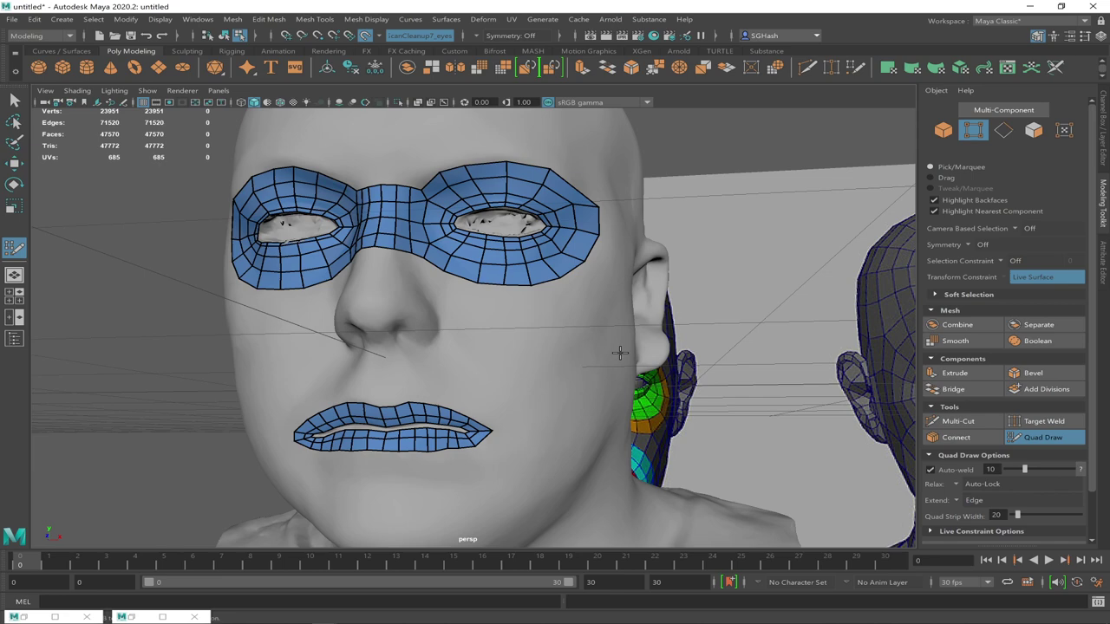
{"action": "key", "text": "alt+Tab"}
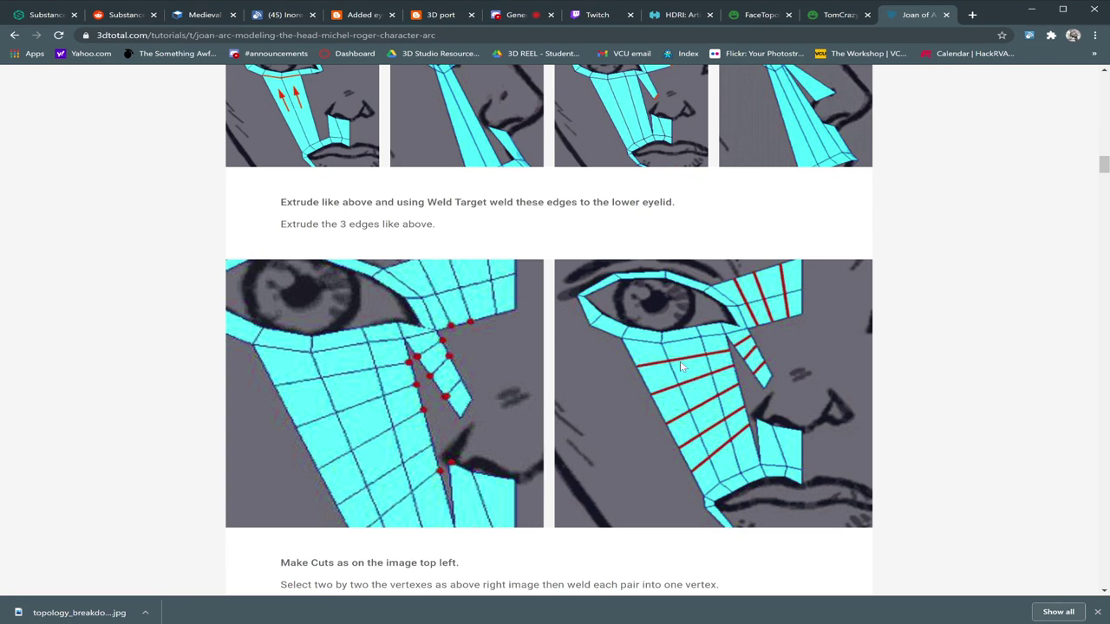
{"action": "key", "text": "alt+Tab"}
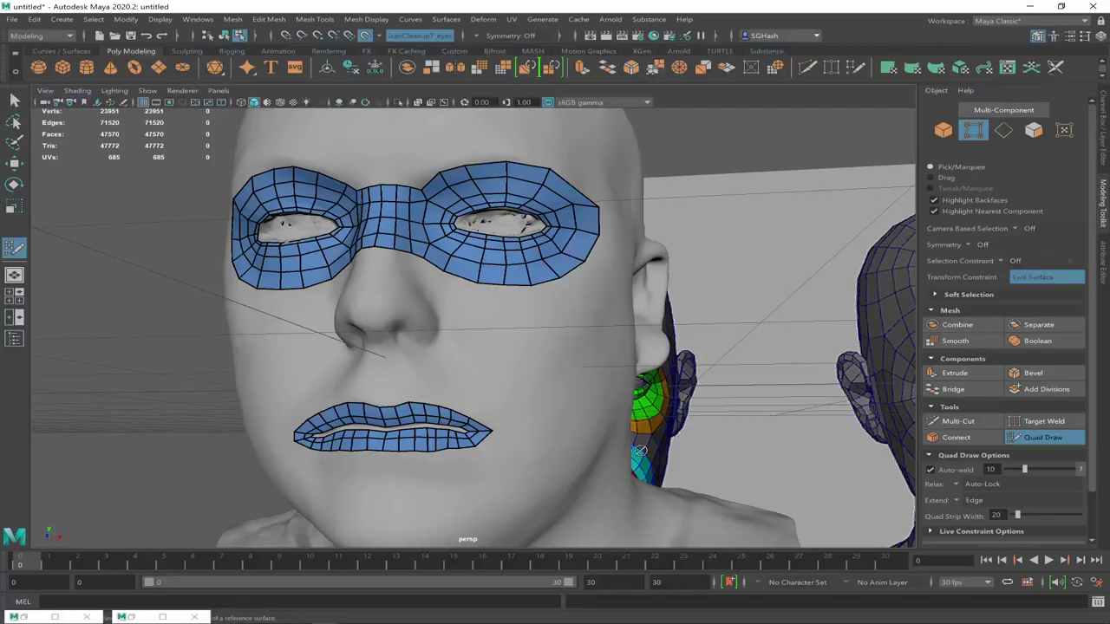
Zoom out and back in on the face, then exit Quad Draw to the Select tool
{"action": "scroll", "coordinate": [865, 422], "scroll_direction": "down", "scroll_amount": 8}
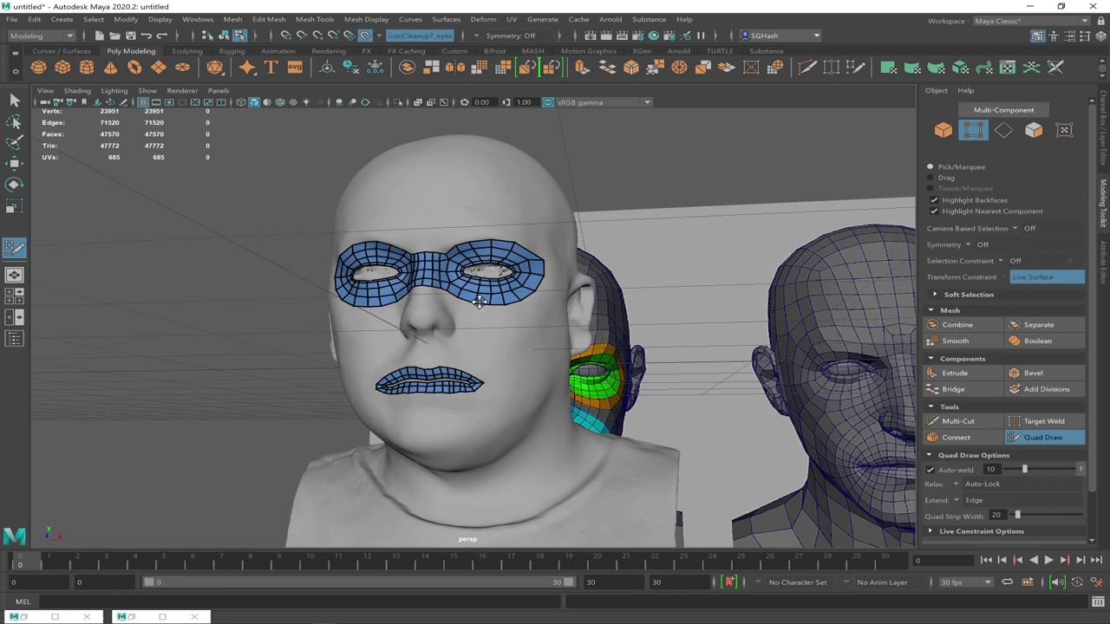
{"action": "scroll", "coordinate": [556, 366], "scroll_direction": "up", "scroll_amount": 3}
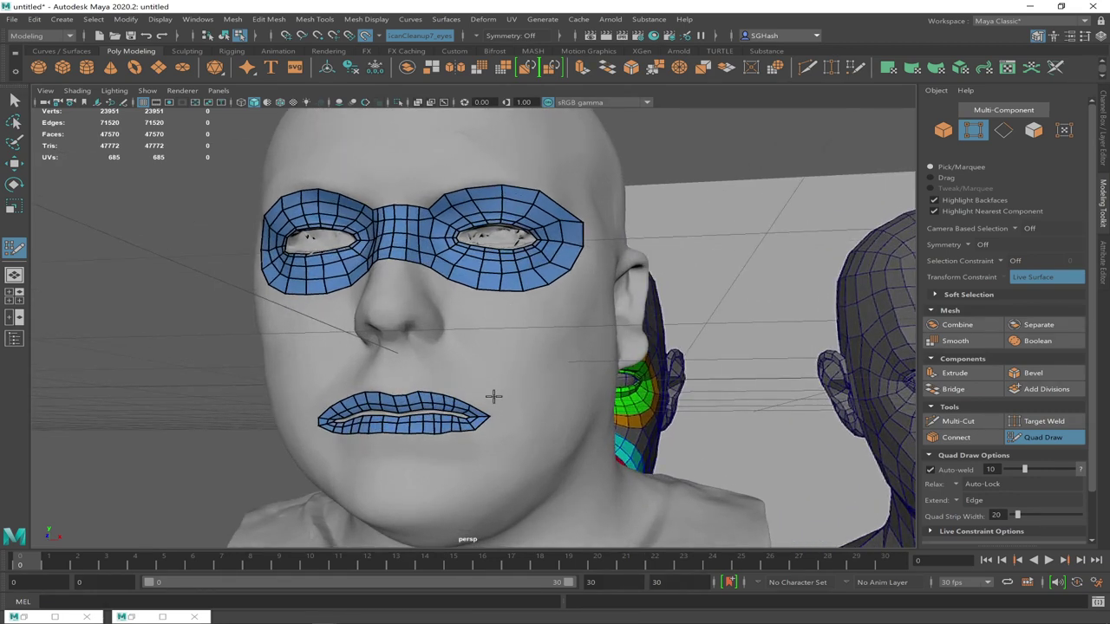
{"action": "key", "text": "q"}
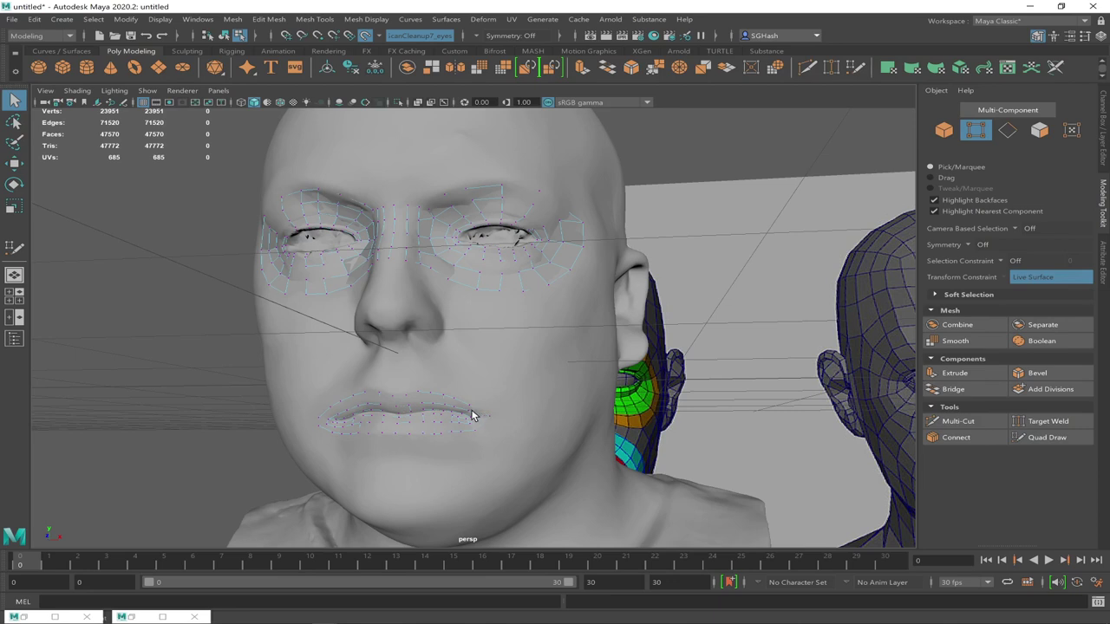
Bridge a lip-corner edge to an edge below the left eye with 7 divisions
{"action": "key", "text": "F10"}
{"action": "left_click", "coordinate": [476, 414]}
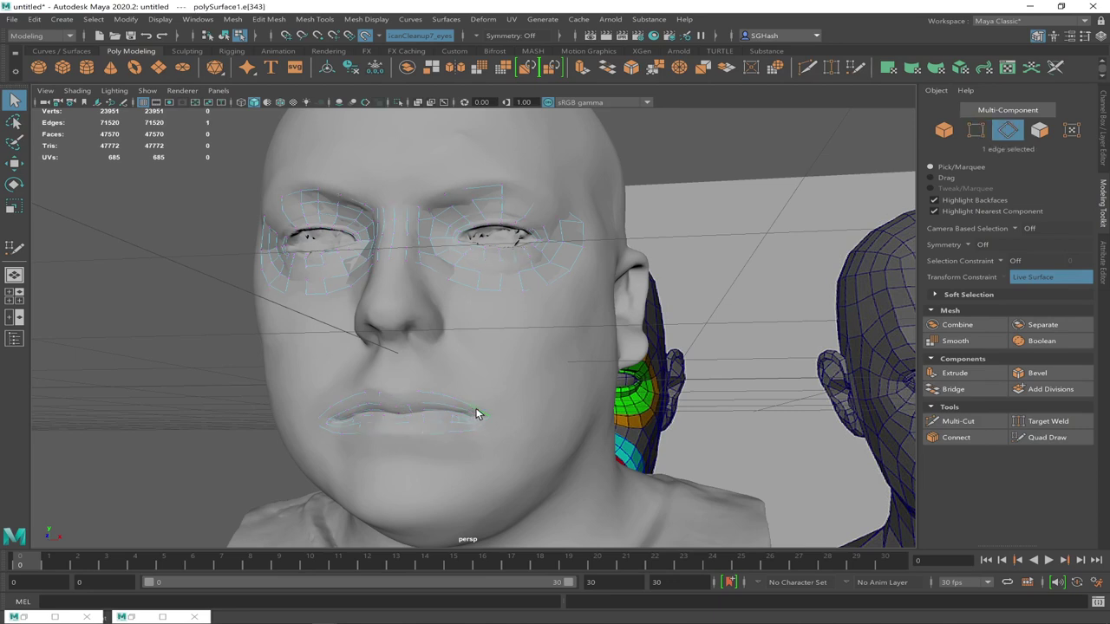
{"action": "left_click", "coordinate": [507, 297], "text": "shift"}
{"action": "left_click", "coordinate": [973, 396]}
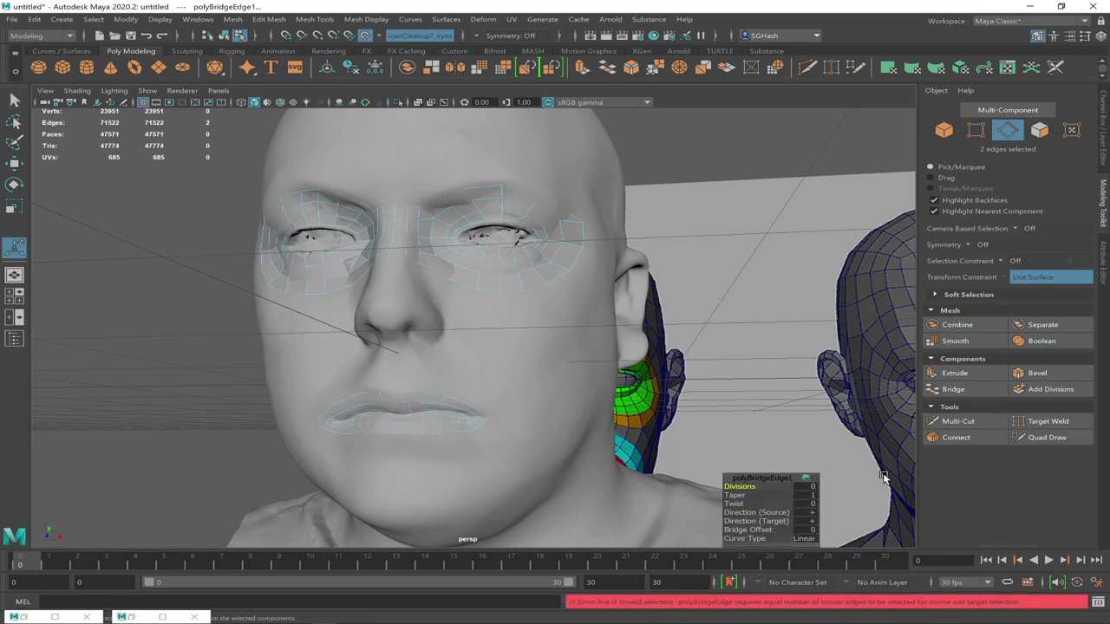
{"action": "left_click_drag", "start_coordinate": [813, 490], "coordinate": [824, 487]}
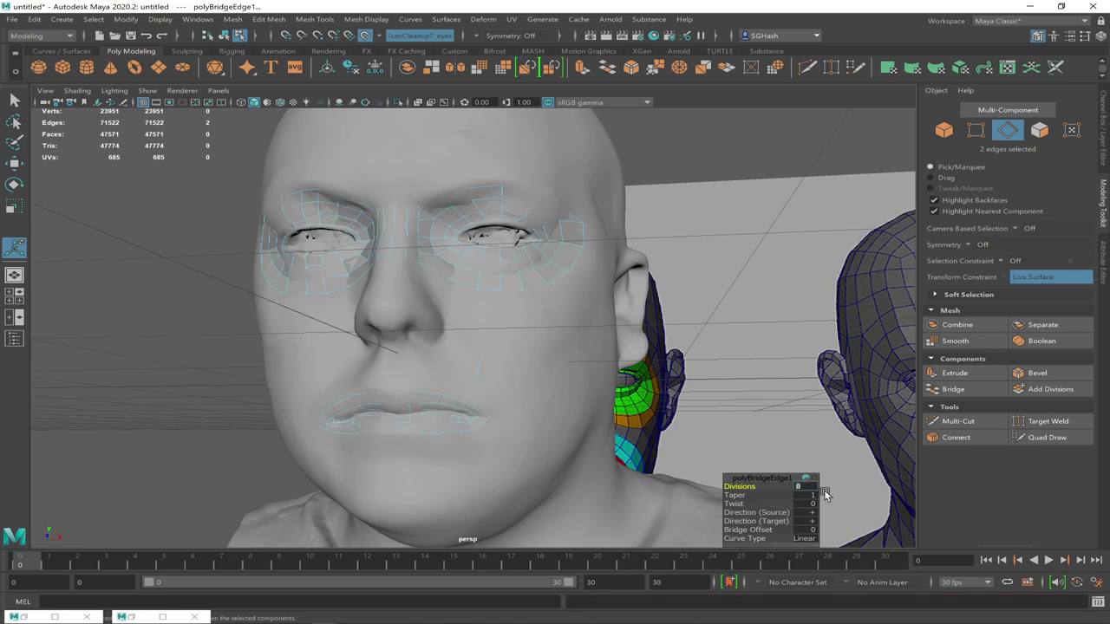
{"action": "left_click_drag", "start_coordinate": [825, 494], "coordinate": [824, 493]}
Undo the bridge and return the scan head to solid shading
{"action": "key", "text": "alt+x"}
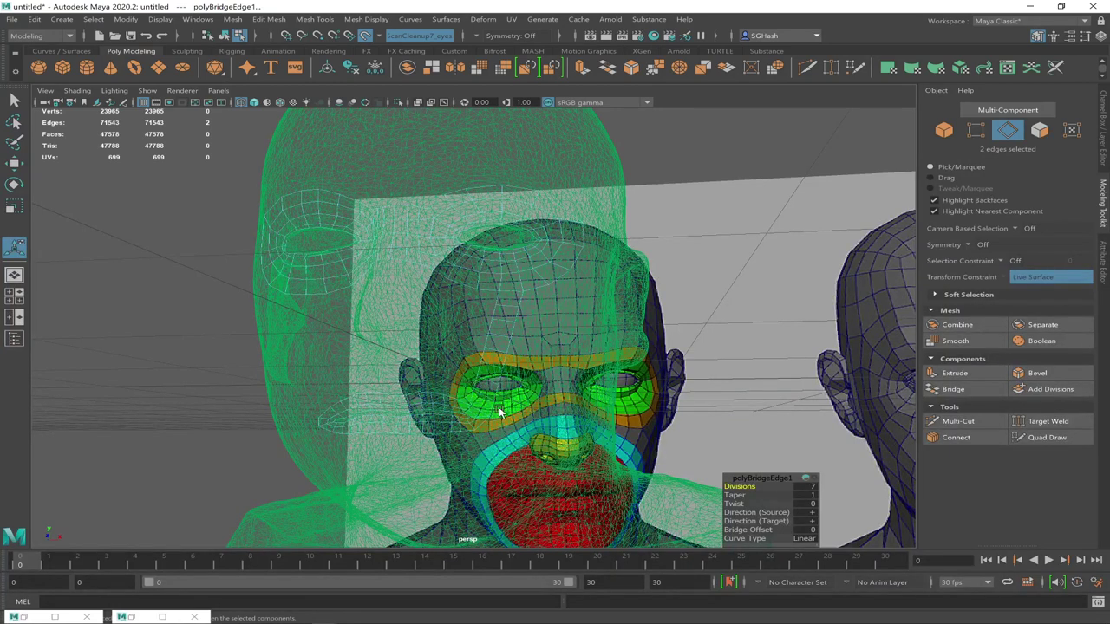
{"action": "key", "text": "ctrl+z"}
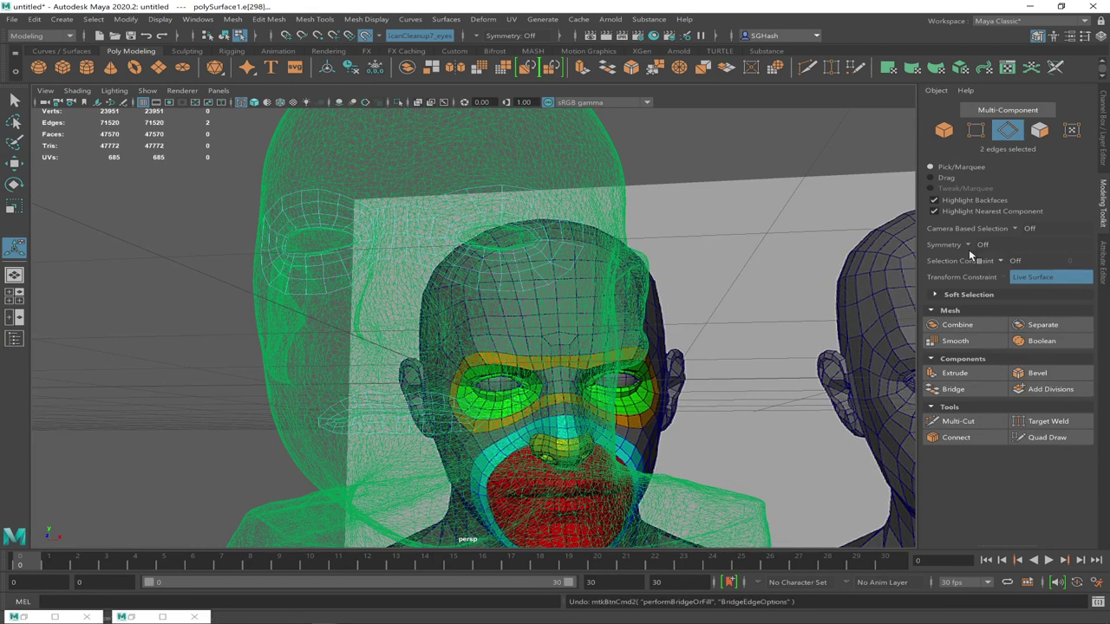
{"action": "key", "text": "5"}
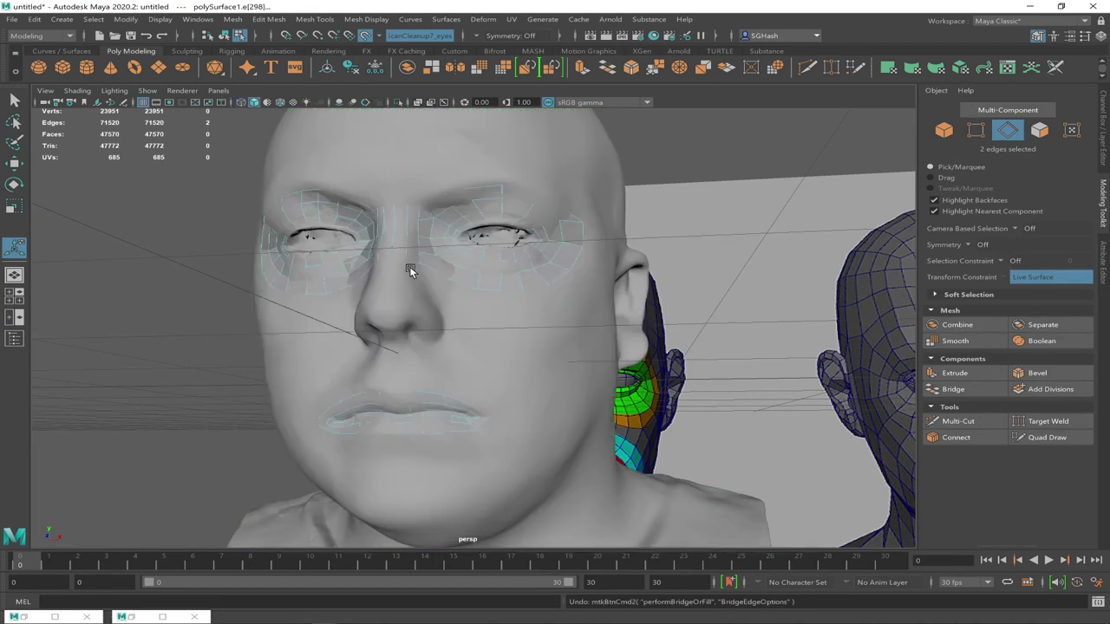
Reselect cheek, eye-border and lip edges, then turn on X-Ray shading
{"action": "left_click", "coordinate": [458, 286]}
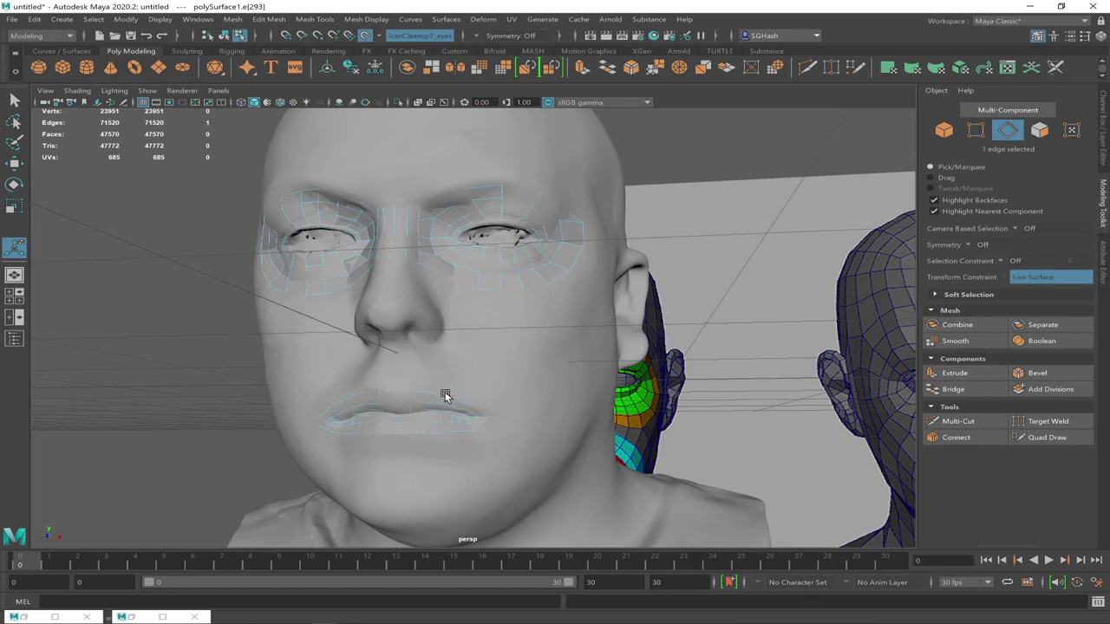
{"action": "right_click_drag", "start_coordinate": [479, 384], "coordinate": [513, 400], "text": "alt"}
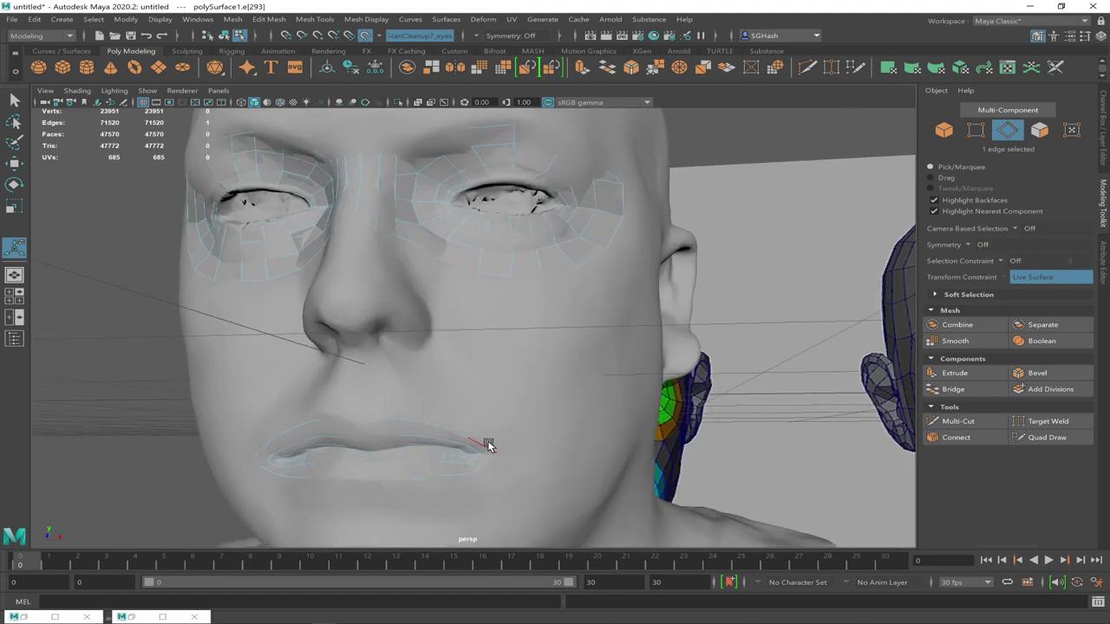
{"action": "left_click", "coordinate": [535, 279], "text": "shift"}
{"action": "left_click", "coordinate": [490, 274], "text": "shift"}
{"action": "double_click", "coordinate": [440, 426], "text": "shift"}
{"action": "left_click", "coordinate": [458, 268], "text": "shift"}
{"action": "left_click", "coordinate": [426, 422]}
{"action": "left_click", "coordinate": [77, 91]}
{"action": "left_click", "coordinate": [88, 207]}
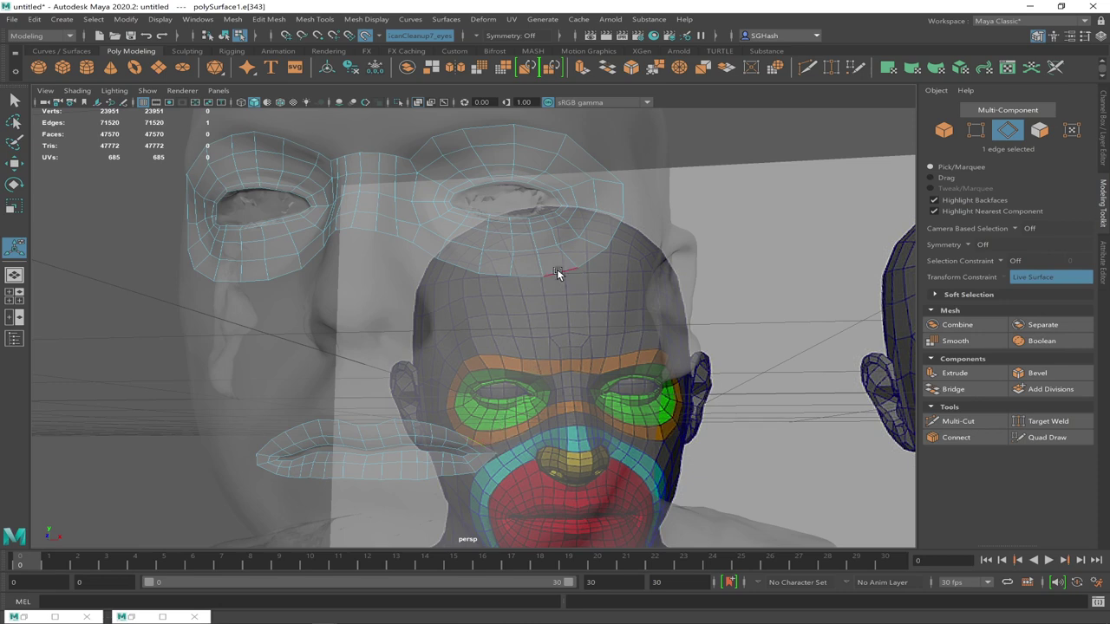
Bridge the selected forehead edges with 7 divisions
{"action": "left_click", "coordinate": [524, 276], "text": "shift"}
{"action": "left_click", "coordinate": [497, 279], "text": "shift"}
{"action": "left_click", "coordinate": [459, 267], "text": "shift"}
{"action": "left_click", "coordinate": [964, 392]}
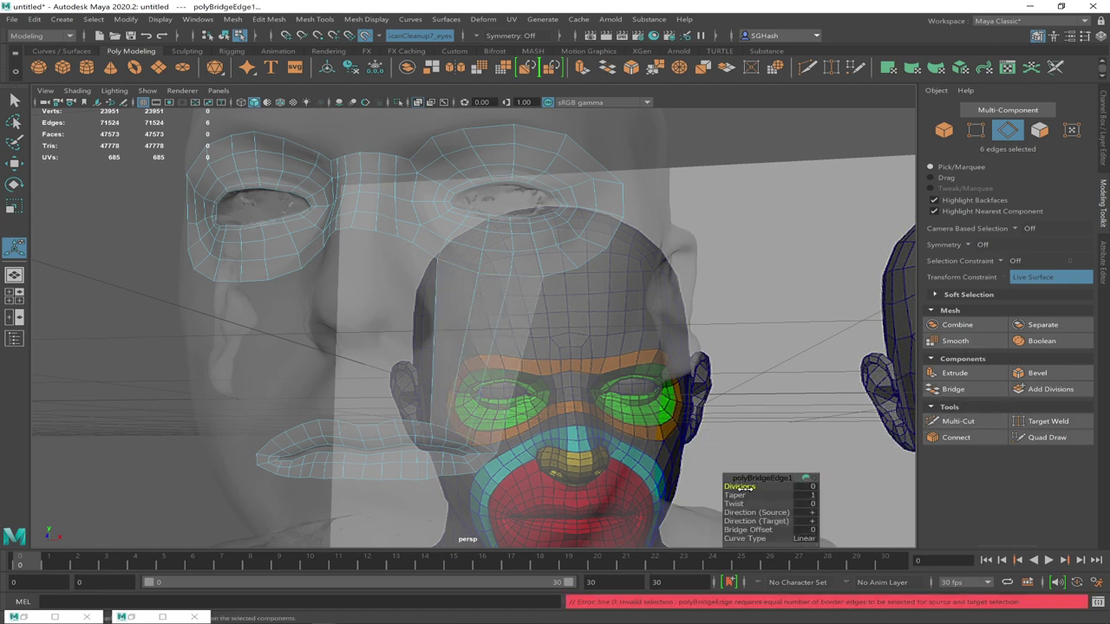
{"action": "left_click", "coordinate": [804, 486]}
{"action": "type", "text": "8"}
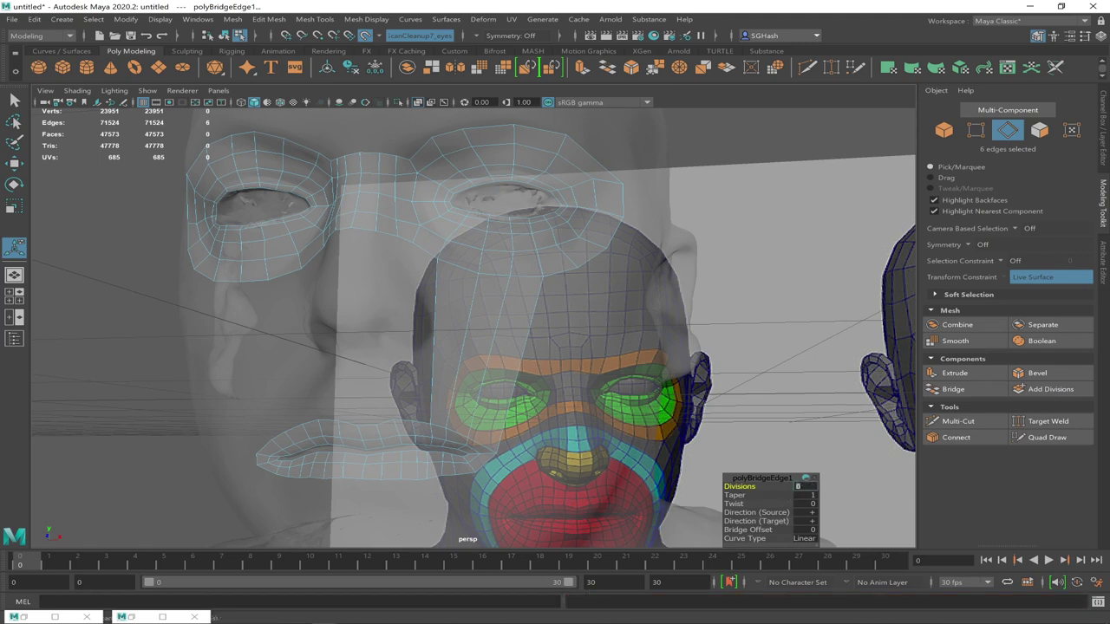
{"action": "key", "text": "BackSpace"}
{"action": "type", "text": "7"}
{"action": "key", "text": "Return"}
Select the right-side border edges plus lower brow edges and bridge them into a strip
{"action": "left_click_drag", "start_coordinate": [523, 433], "coordinate": [526, 436], "text": "alt"}
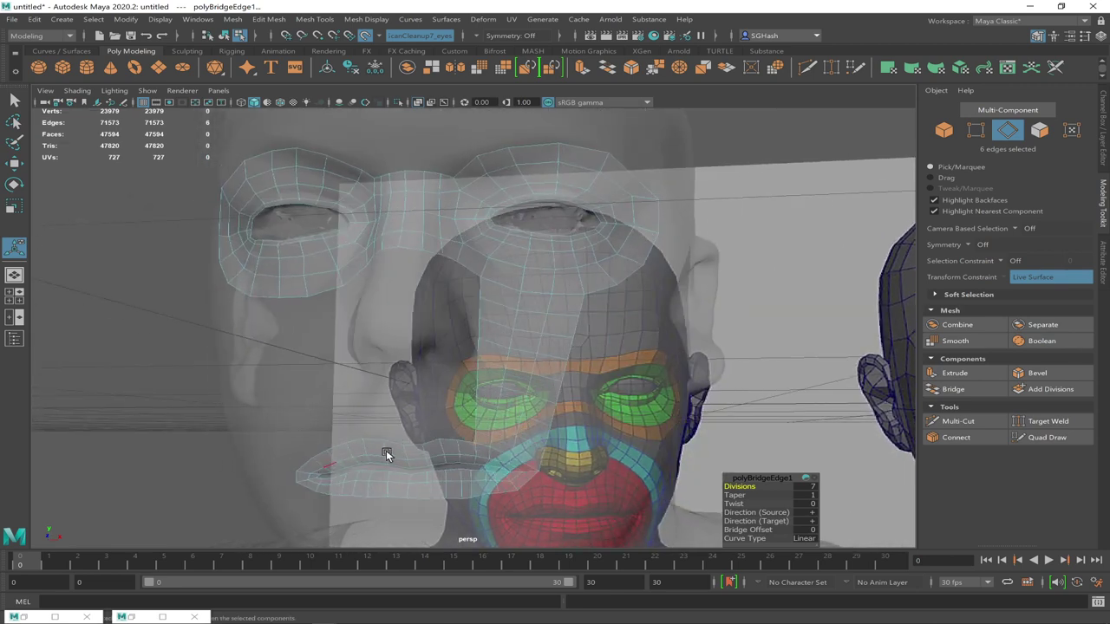
{"action": "left_click_drag", "start_coordinate": [426, 342], "coordinate": [426, 332], "text": "alt"}
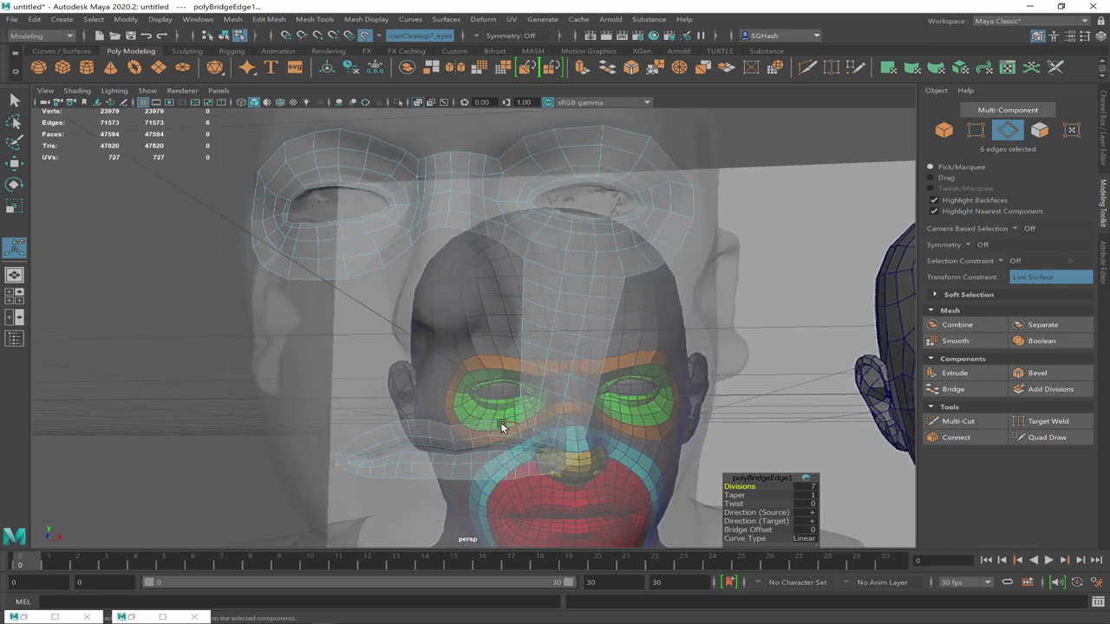
{"action": "left_click", "coordinate": [343, 447]}
{"action": "left_click_drag", "start_coordinate": [343, 447], "coordinate": [348, 446], "text": "alt"}
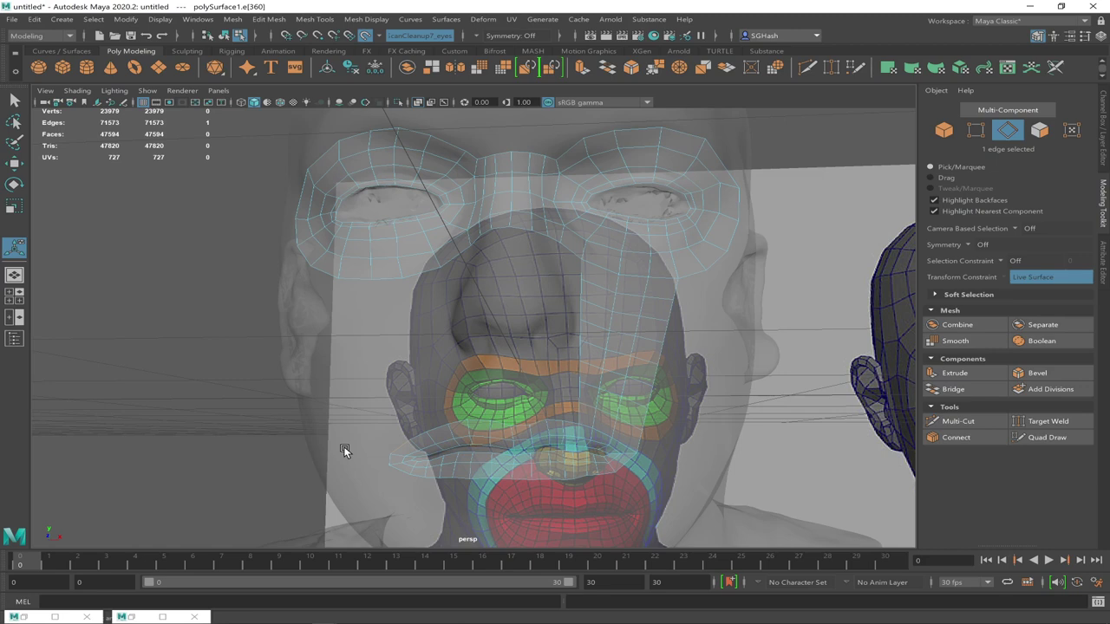
{"action": "left_click", "coordinate": [435, 438], "text": "shift"}
{"action": "left_click", "coordinate": [436, 428], "text": "shift"}
{"action": "left_click", "coordinate": [356, 277], "text": "shift"}
{"action": "left_click", "coordinate": [389, 280], "text": "shift"}
{"action": "left_click", "coordinate": [954, 394]}
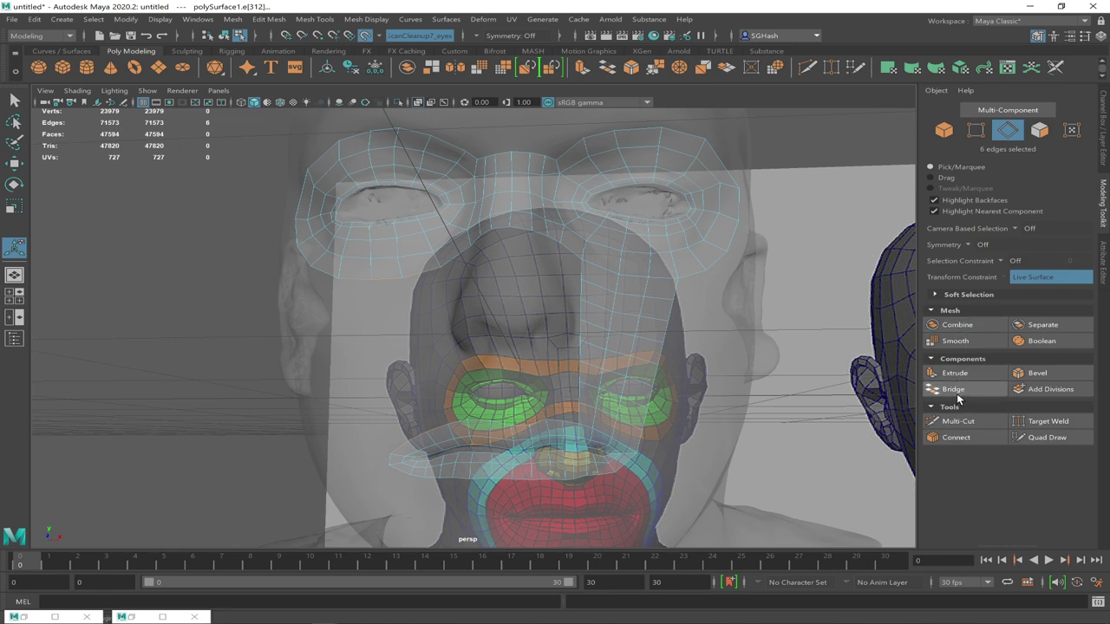
Set the right bridge's divisions to 7 and clear the edge selection
{"action": "left_click", "coordinate": [806, 487]}
{"action": "type", "text": "8"}
{"action": "key", "text": "BackSpace"}
{"action": "type", "text": "7"}
{"action": "key", "text": "Return"}
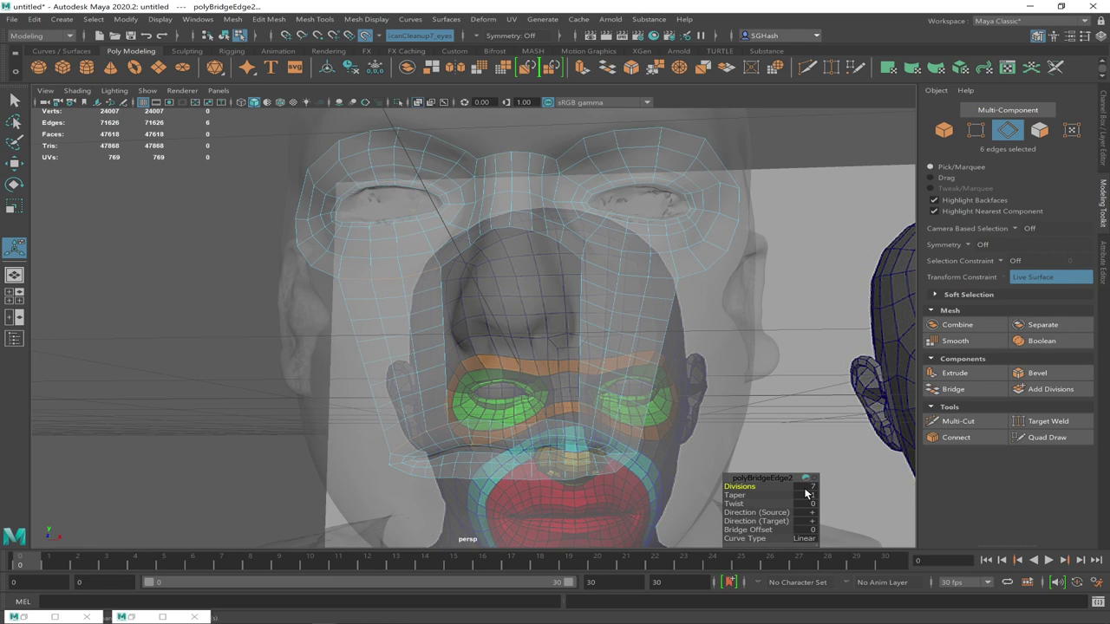
{"action": "left_click", "coordinate": [183, 368]}
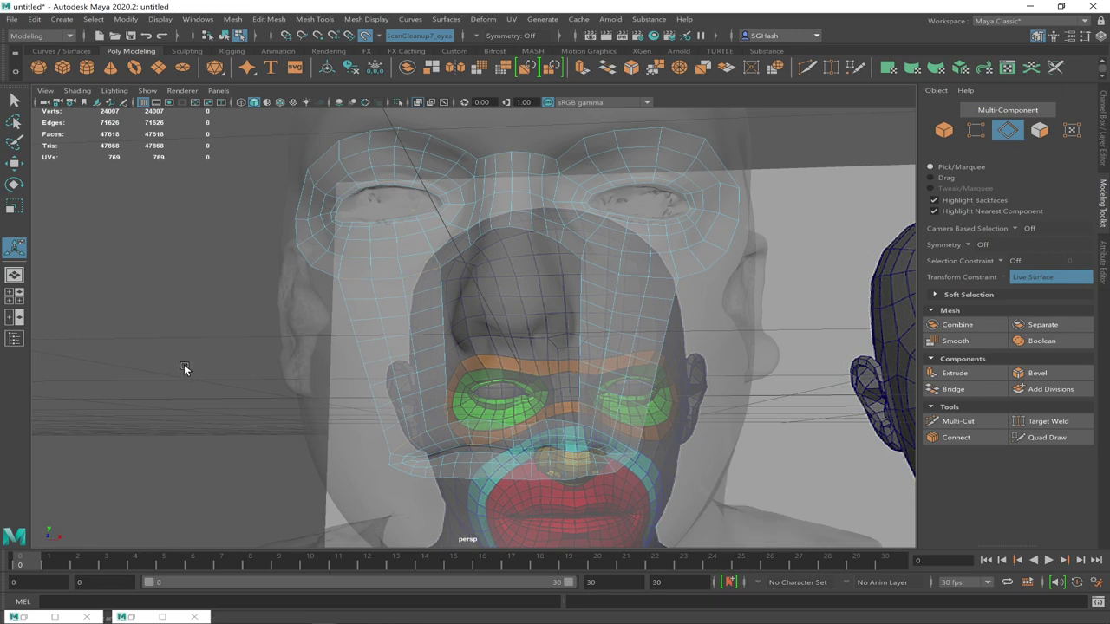
Relax the quads of the right and left mask strips with Quad Draw
{"action": "left_click", "coordinate": [1024, 438]}
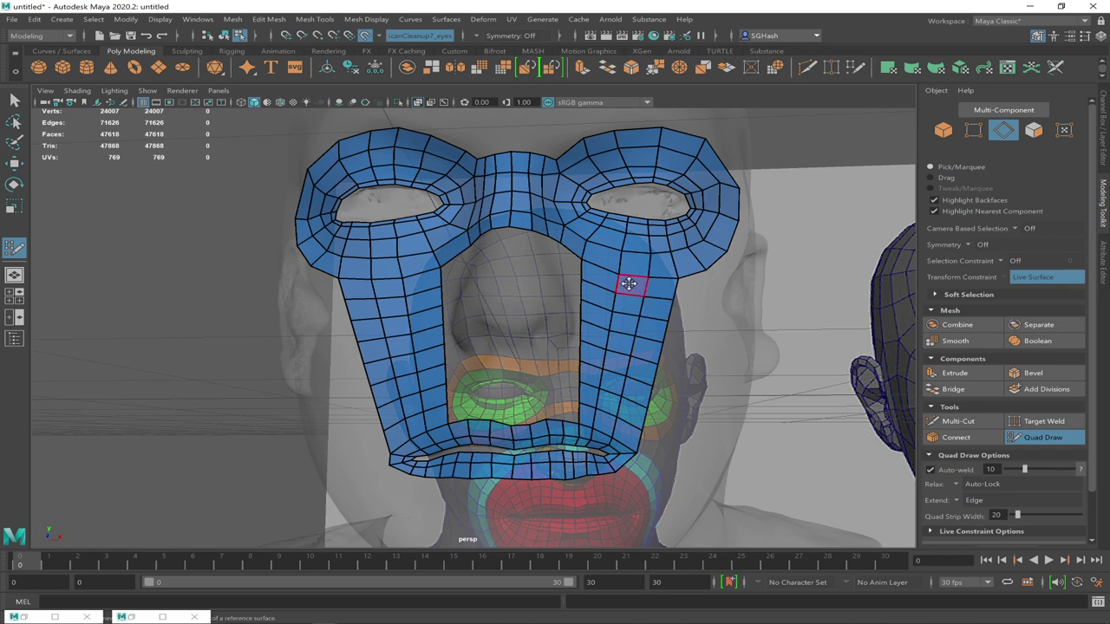
{"action": "mouse_move", "coordinate": [625, 280]}
{"action": "left_mouse_down", "text": "shift"}
{"action": "mouse_move", "coordinate": [602, 327]}
{"action": "mouse_move", "coordinate": [605, 276]}
{"action": "mouse_move", "coordinate": [666, 279]}
{"action": "mouse_move", "coordinate": [616, 295]}
{"action": "mouse_move", "coordinate": [627, 345]}
{"action": "mouse_move", "coordinate": [620, 309]}
{"action": "mouse_move", "coordinate": [607, 338]}
{"action": "left_mouse_up", "text": "shift"}
{"action": "mouse_move", "coordinate": [615, 384]}
{"action": "left_mouse_down", "text": "shift"}
{"action": "mouse_move", "coordinate": [593, 422]}
{"action": "mouse_move", "coordinate": [619, 401]}
{"action": "mouse_move", "coordinate": [612, 386]}
{"action": "mouse_move", "coordinate": [625, 392]}
{"action": "mouse_move", "coordinate": [639, 310]}
{"action": "mouse_move", "coordinate": [620, 269]}
{"action": "mouse_move", "coordinate": [693, 255]}
{"action": "mouse_move", "coordinate": [655, 262]}
{"action": "mouse_move", "coordinate": [413, 402]}
{"action": "left_mouse_up", "text": "shift"}
{"action": "mouse_move", "coordinate": [395, 364]}
{"action": "left_mouse_down", "text": "shift"}
{"action": "mouse_move", "coordinate": [404, 367]}
{"action": "mouse_move", "coordinate": [394, 324]}
{"action": "mouse_move", "coordinate": [422, 347]}
{"action": "mouse_move", "coordinate": [425, 408]}
{"action": "mouse_move", "coordinate": [401, 379]}
{"action": "mouse_move", "coordinate": [390, 292]}
{"action": "mouse_move", "coordinate": [409, 326]}
{"action": "mouse_move", "coordinate": [382, 269]}
{"action": "left_mouse_up", "text": "shift"}
{"action": "mouse_move", "coordinate": [400, 322]}
{"action": "left_mouse_down", "text": "shift"}
{"action": "mouse_move", "coordinate": [413, 281]}
{"action": "mouse_move", "coordinate": [419, 332]}
{"action": "mouse_move", "coordinate": [417, 281]}
{"action": "mouse_move", "coordinate": [414, 327]}
{"action": "mouse_move", "coordinate": [413, 288]}
{"action": "mouse_move", "coordinate": [421, 384]}
{"action": "left_mouse_up", "text": "shift"}
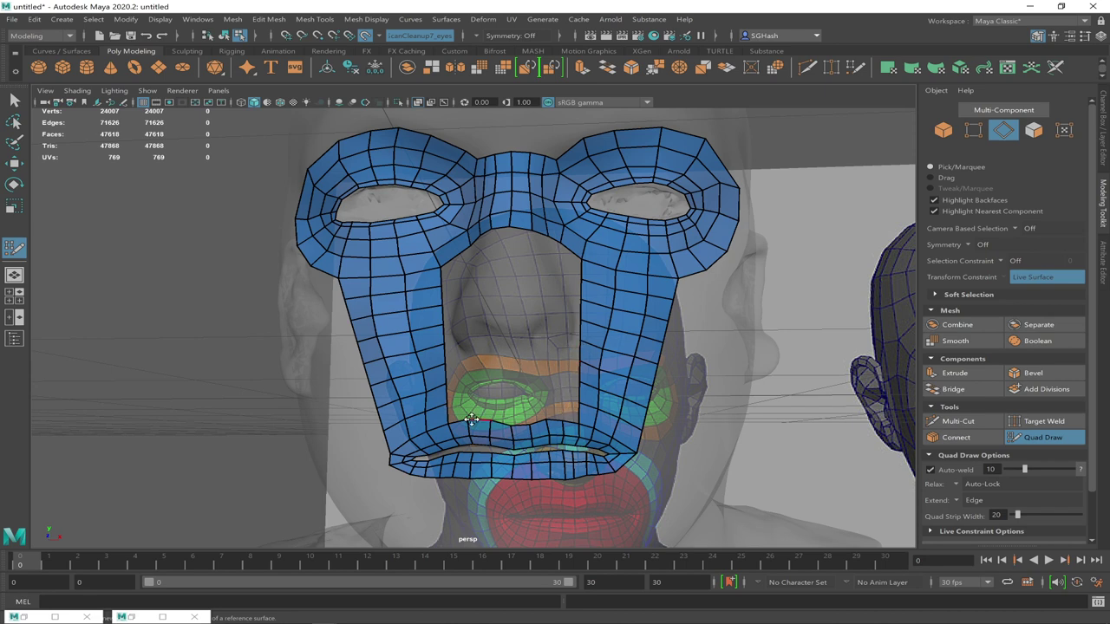
{"action": "key", "text": "q"}
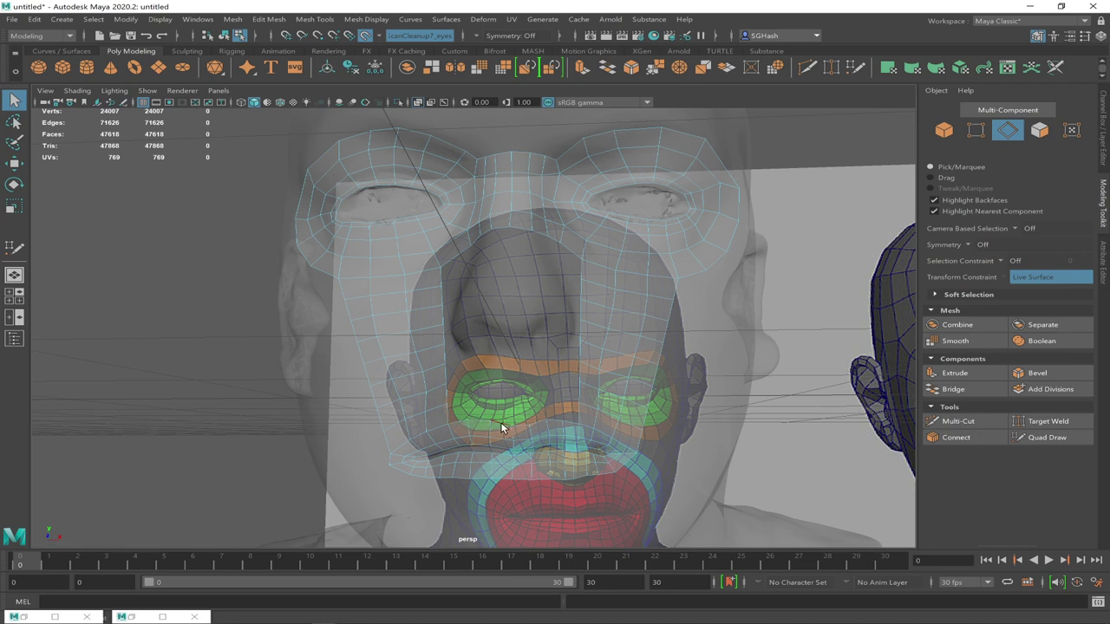
Delete the two edges above the nose and slide the nearby vertices
{"action": "left_click", "coordinate": [562, 426]}
{"action": "right_click_drag", "start_coordinate": [562, 433], "coordinate": [517, 427], "text": "shift"}
{"action": "key", "text": "F9"}
{"action": "left_click", "coordinate": [548, 419]}
{"action": "key", "text": "w"}
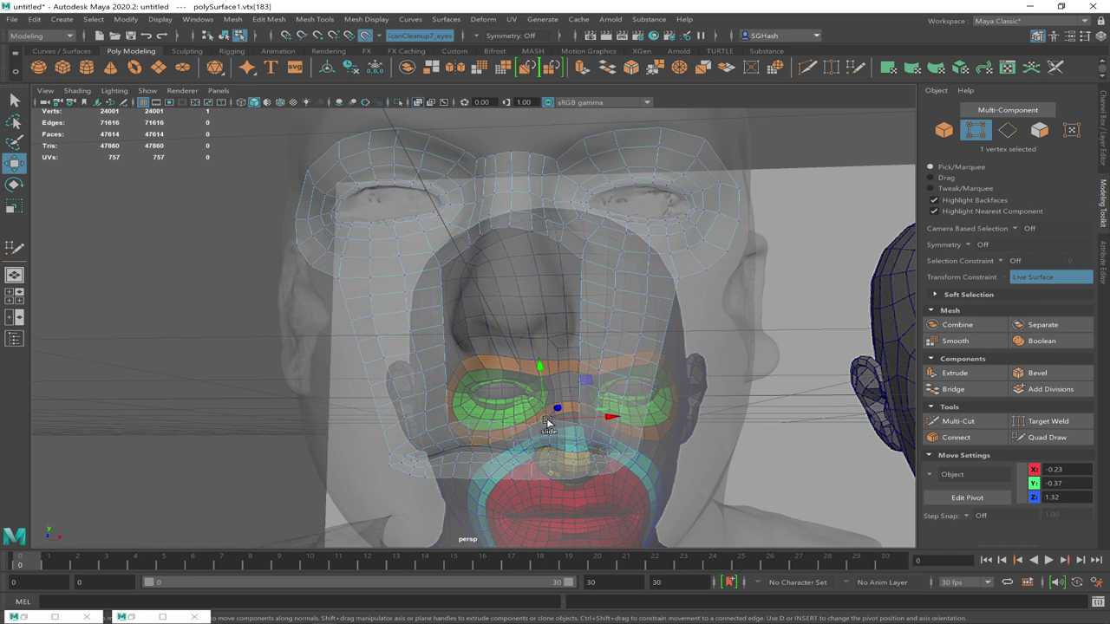
{"action": "mouse_move", "coordinate": [556, 422]}
{"action": "left_mouse_down"}
{"action": "mouse_move", "coordinate": [531, 452]}
{"action": "mouse_move", "coordinate": [552, 433]}
{"action": "mouse_move", "coordinate": [550, 445]}
{"action": "mouse_move", "coordinate": [560, 440]}
{"action": "left_mouse_up"}
{"action": "left_click", "coordinate": [556, 434]}
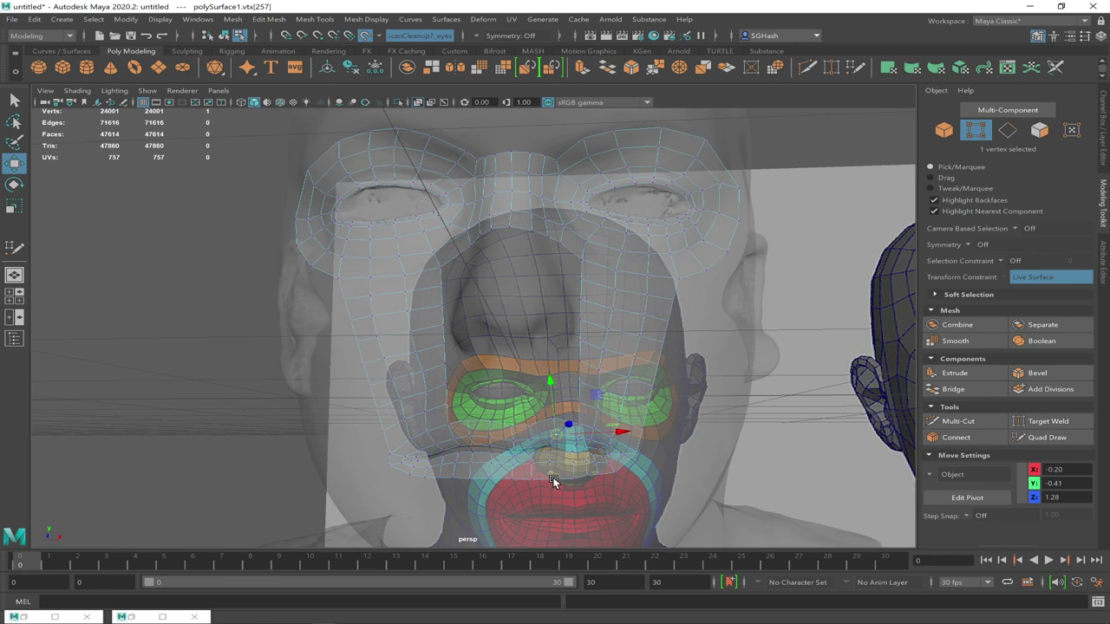
{"action": "left_click_drag", "start_coordinate": [558, 423], "coordinate": [556, 426]}
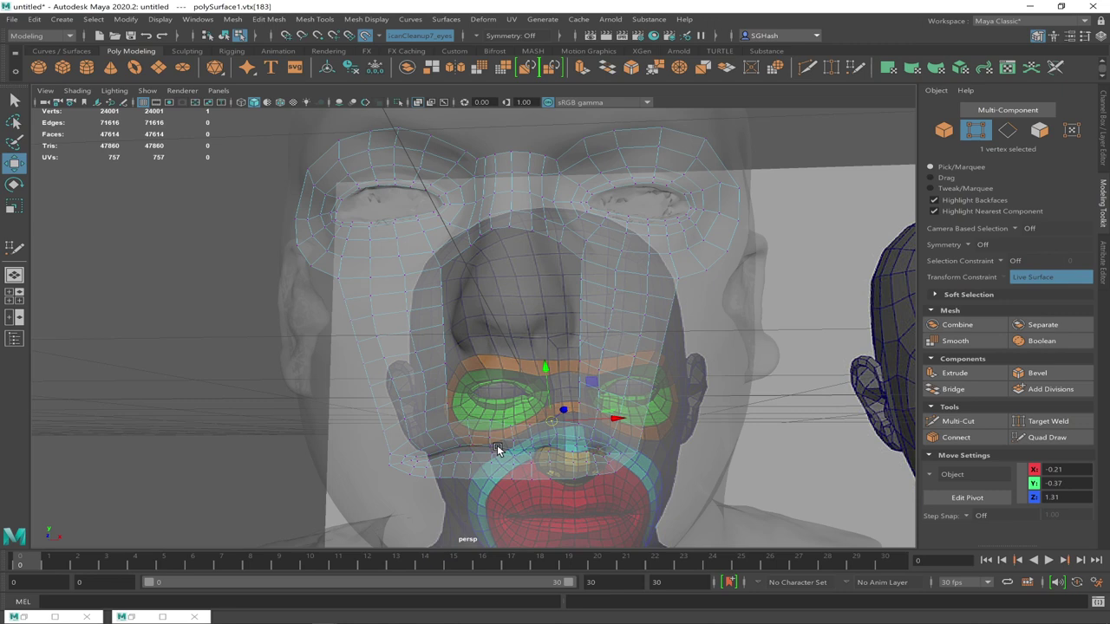
Slide the vertex beside the nose into place, then select an edge above the nose
{"action": "key", "text": "q"}
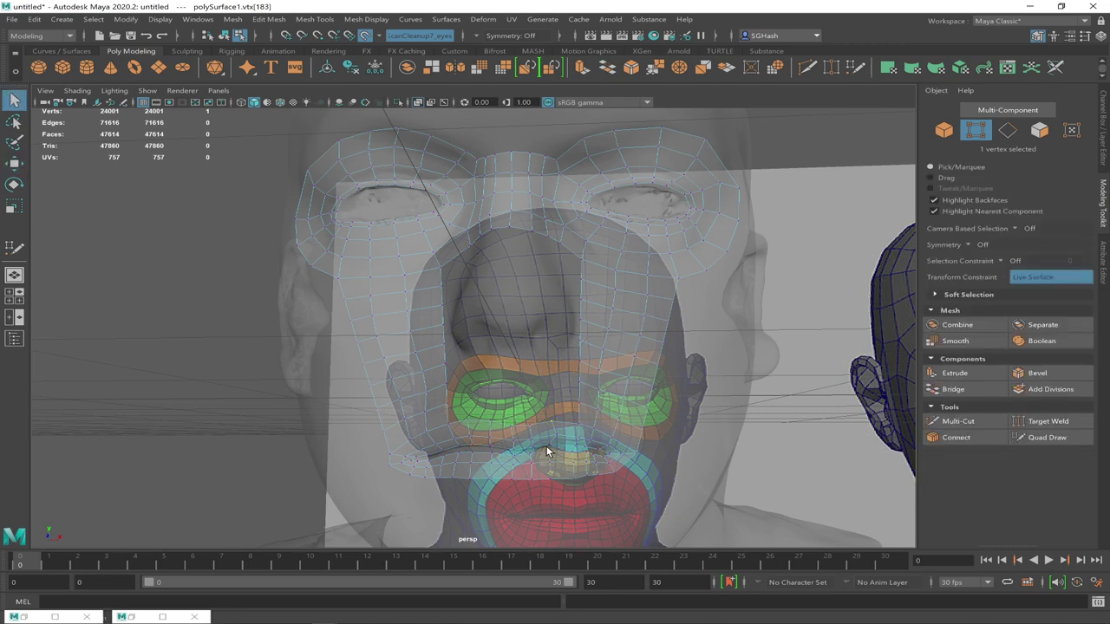
{"action": "key", "text": "w"}
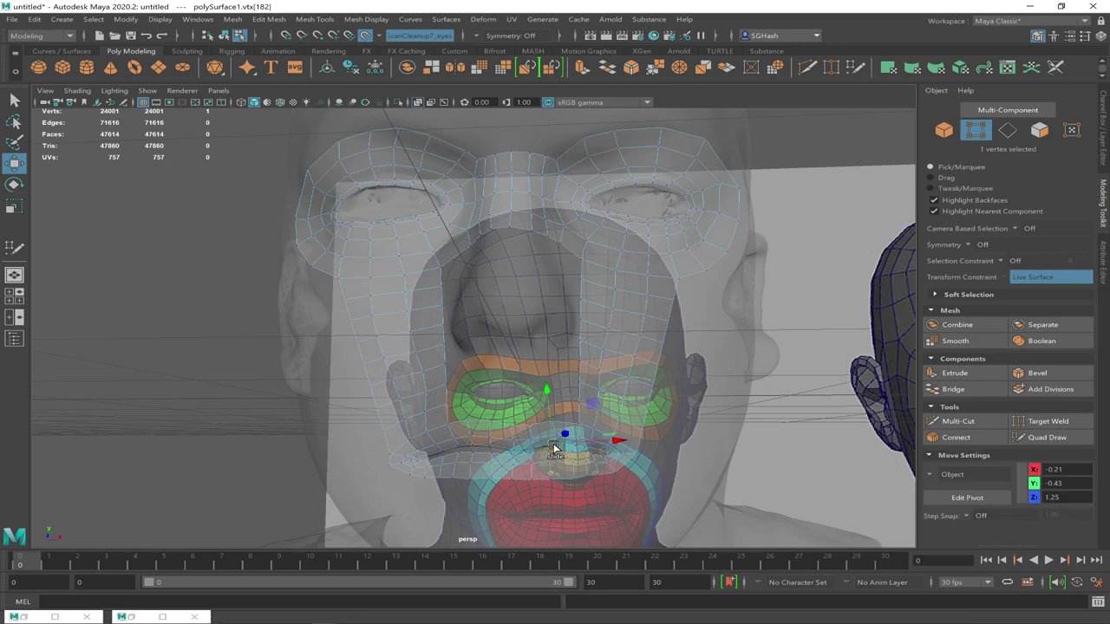
{"action": "left_click", "coordinate": [555, 441]}
{"action": "left_click_drag", "start_coordinate": [555, 439], "coordinate": [553, 438]}
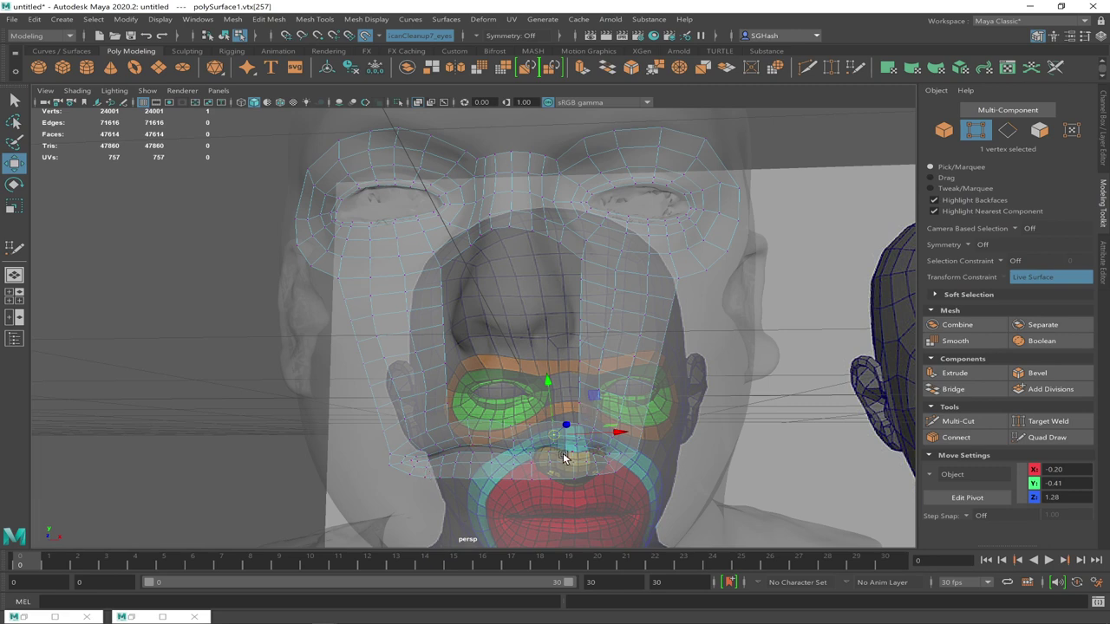
{"action": "key", "text": "q"}
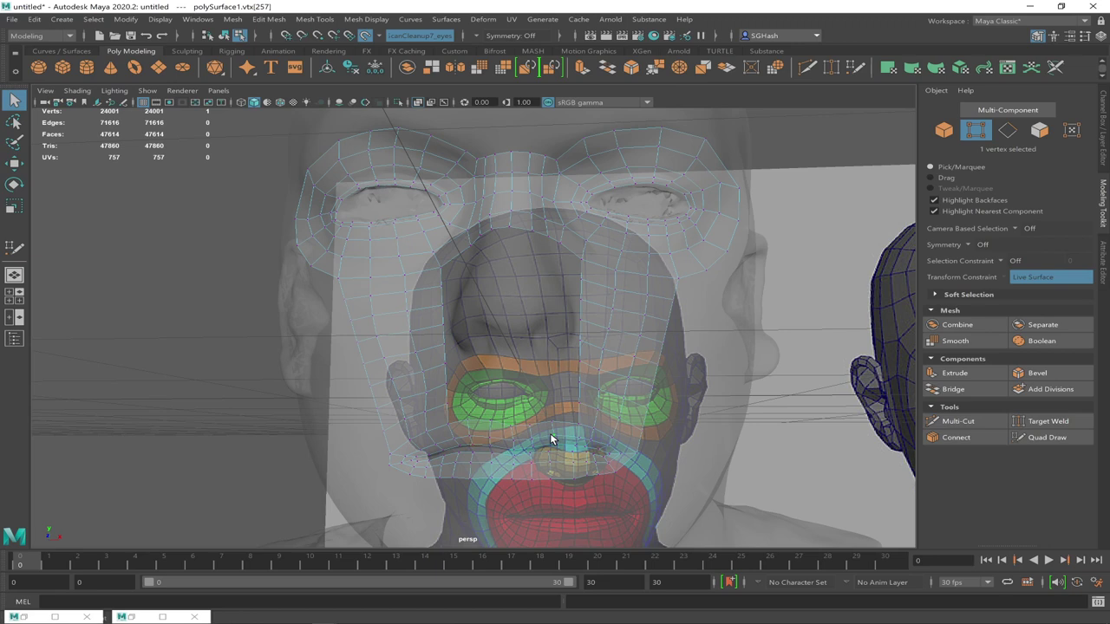
{"action": "key", "text": "F10"}
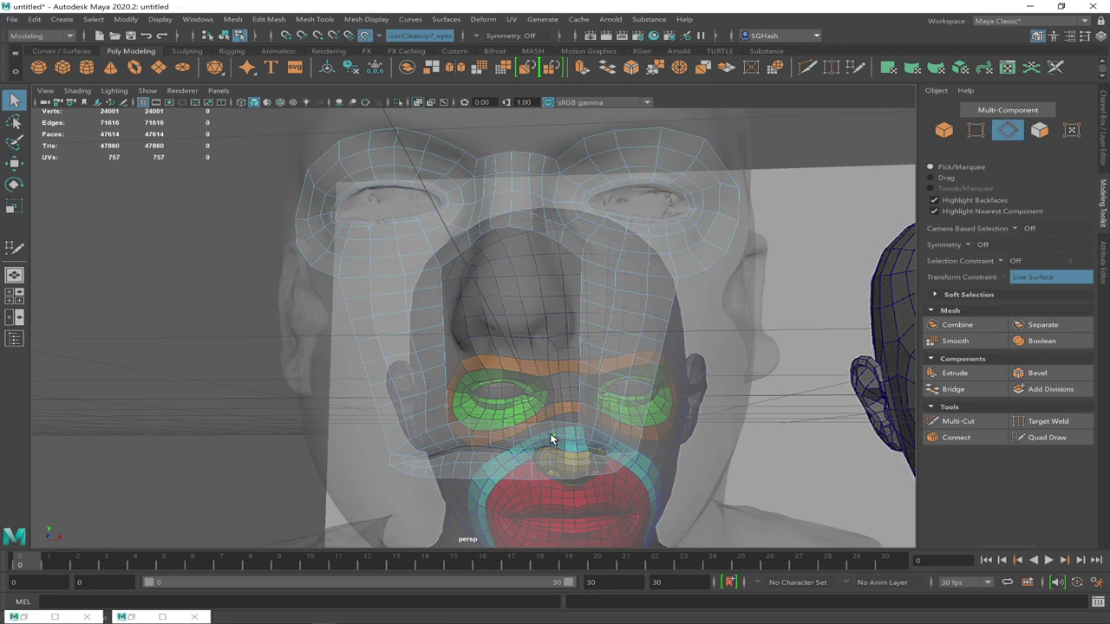
{"action": "left_click", "coordinate": [570, 422]}
Try extruding the edges between the eyes upward, then undo the attempts
{"action": "left_click", "coordinate": [539, 422], "text": "shift"}
{"action": "left_click", "coordinate": [582, 68]}
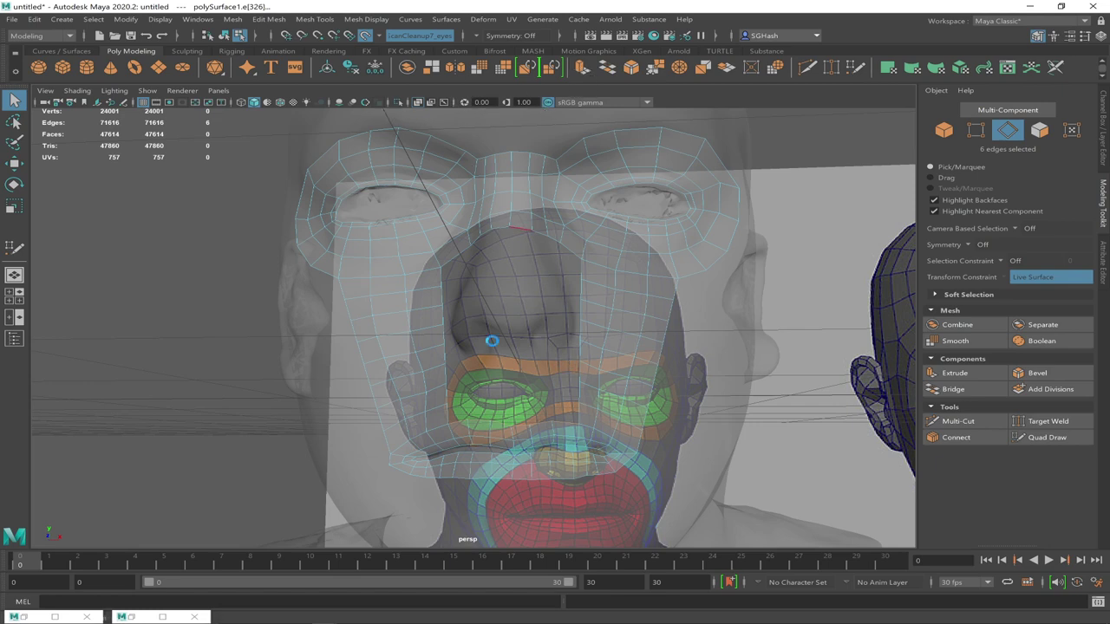
{"action": "left_click_drag", "start_coordinate": [520, 420], "coordinate": [540, 391]}
{"action": "key", "text": "w"}
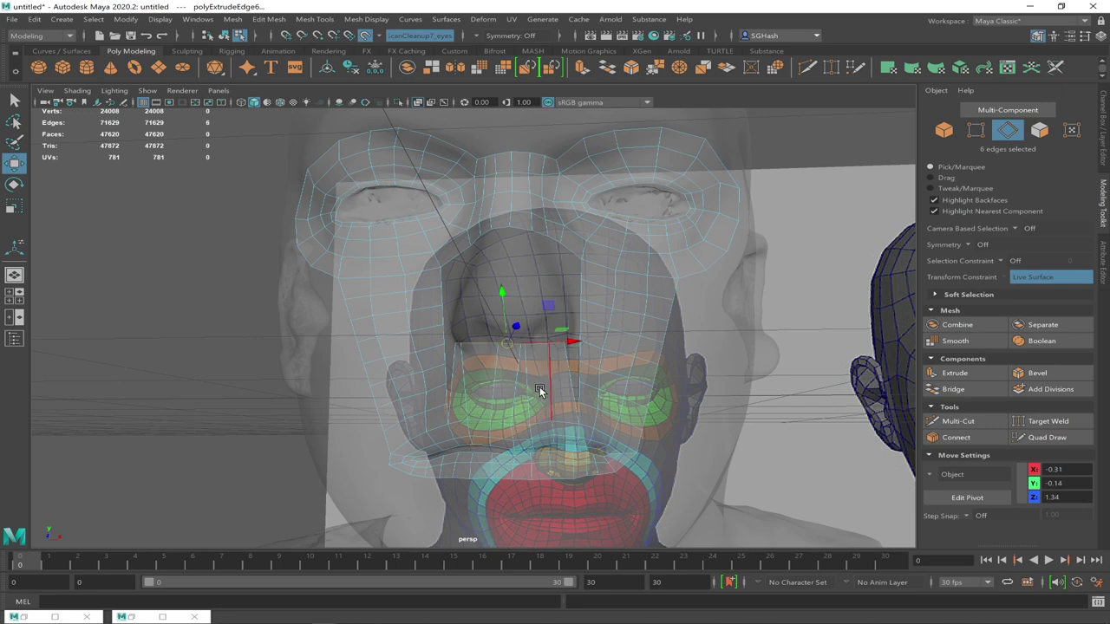
{"action": "left_click_drag", "start_coordinate": [539, 390], "coordinate": [540, 386], "text": "ctrl+shift"}
{"action": "key", "text": "ctrl+z"}
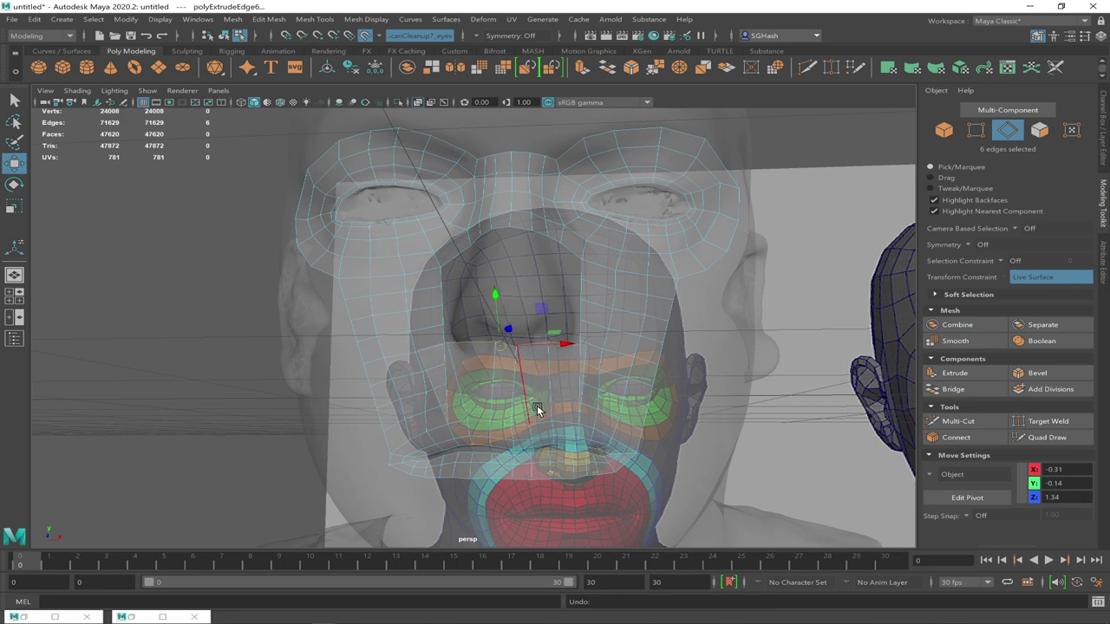
{"action": "key", "text": "ctrl+z"}
{"action": "key", "text": "shift+z"}
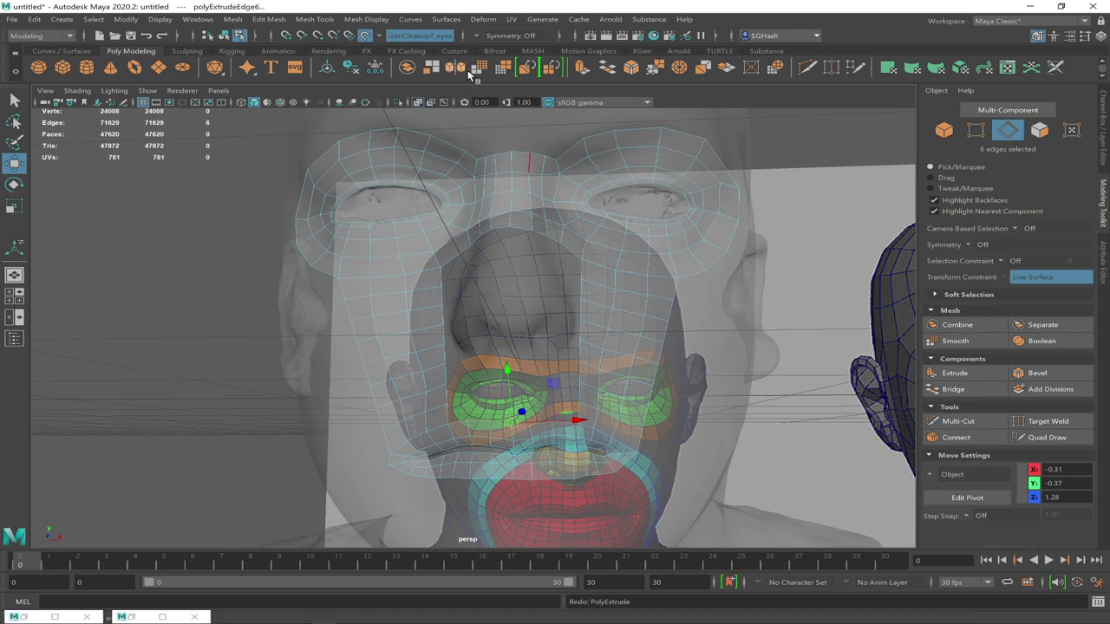
{"action": "left_click", "coordinate": [582, 68]}
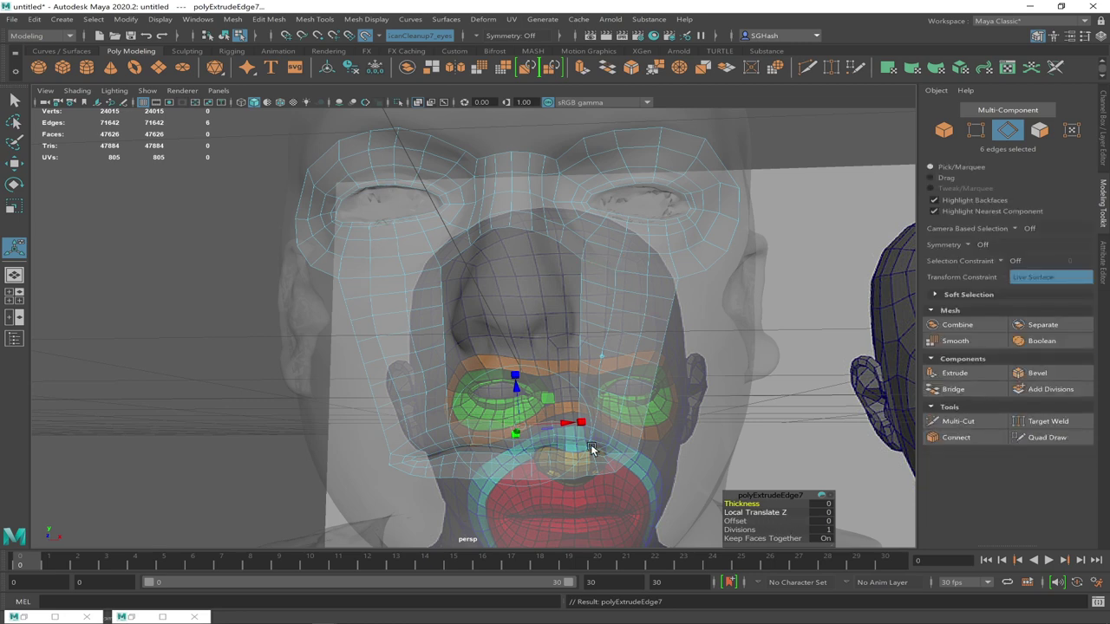
{"action": "left_click_drag", "start_coordinate": [521, 426], "coordinate": [524, 323]}
{"action": "key", "text": "ctrl+z"}
{"action": "key", "text": "ctrl+z"}
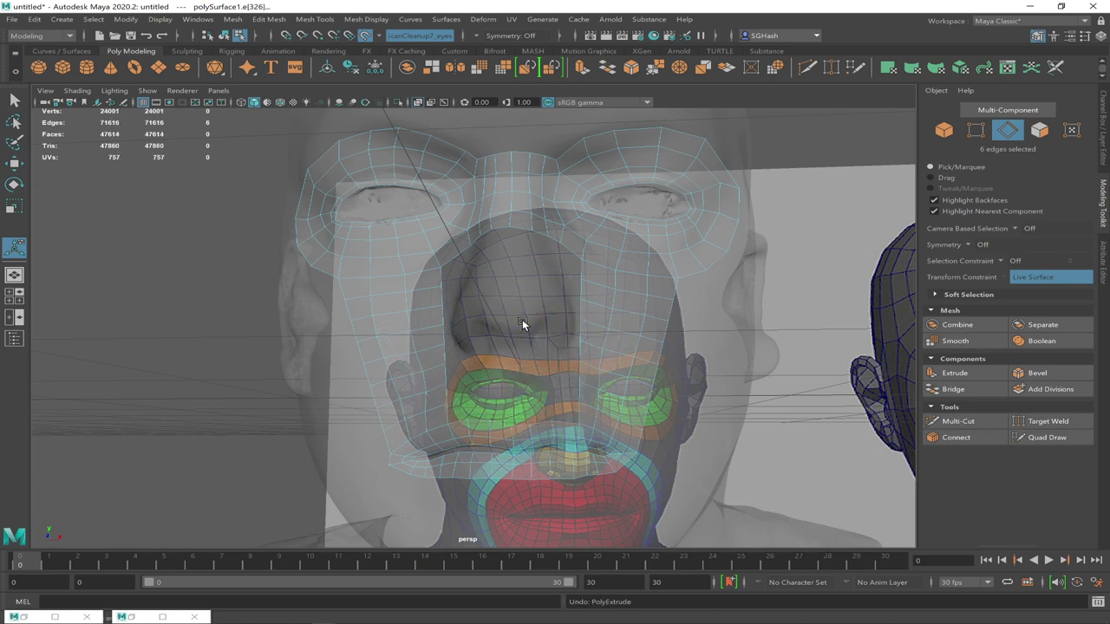
{"action": "key", "text": "ctrl+z"}
Extrude six edges between the eyes with 4 divisions and move the band over the nose bridge
{"action": "left_click", "coordinate": [488, 415], "text": "ctrl"}
{"action": "left_click", "coordinate": [475, 422], "text": "shift"}
{"action": "left_click", "coordinate": [521, 458], "text": "shift"}
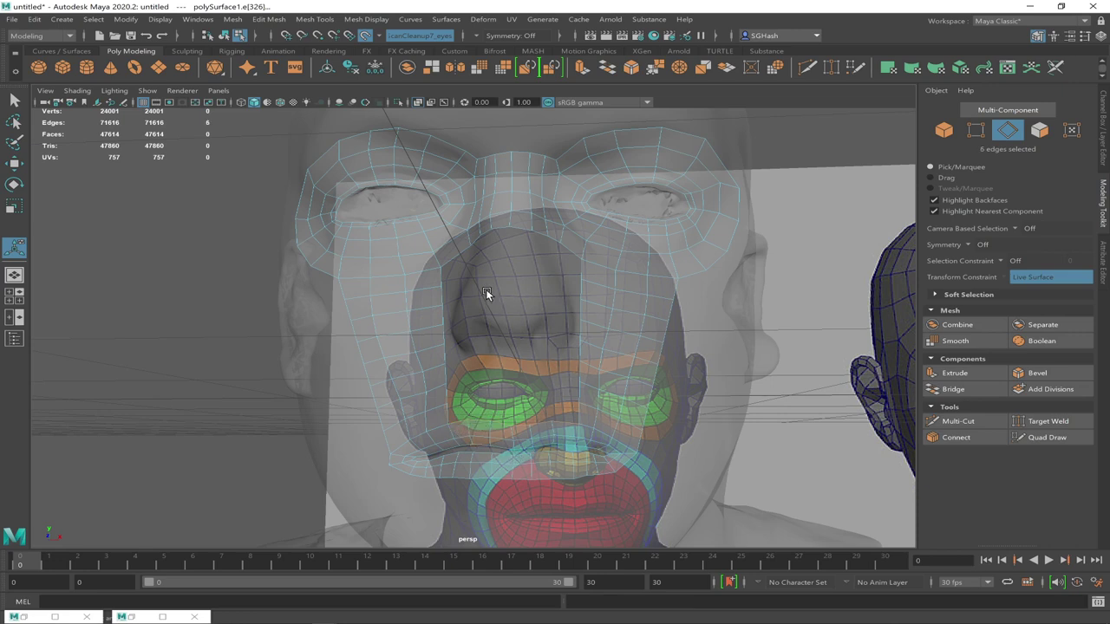
{"action": "left_click", "coordinate": [580, 67]}
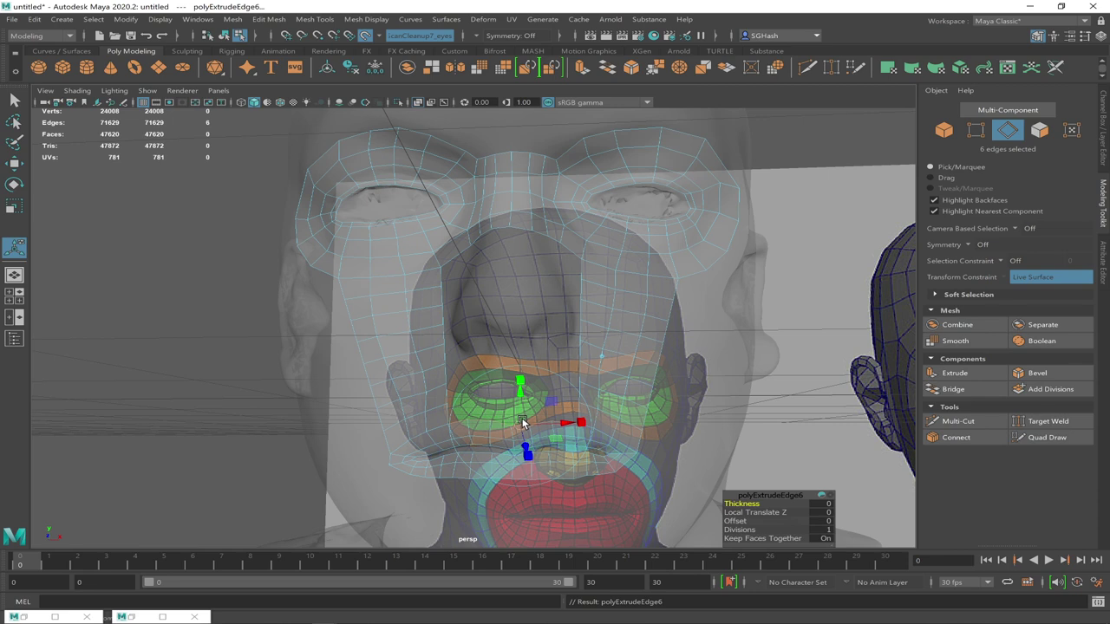
{"action": "key", "text": "q"}
{"action": "middle_click_drag", "start_coordinate": [519, 376], "coordinate": [587, 391]}
{"action": "key", "text": "w"}
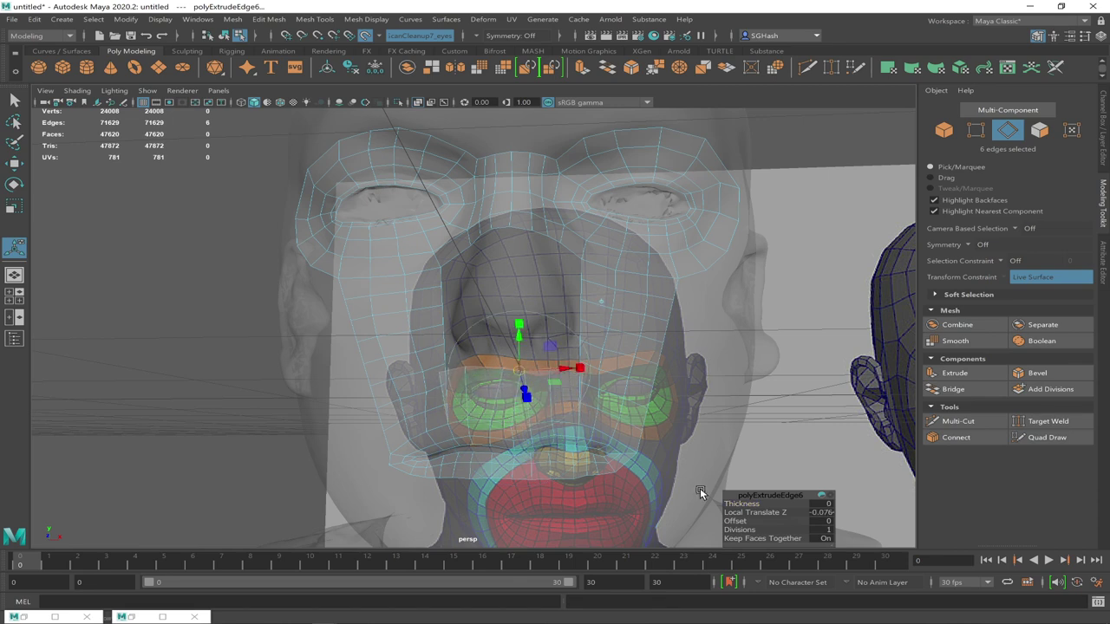
{"action": "left_click", "coordinate": [824, 530]}
{"action": "type", "text": "4"}
{"action": "key", "text": "Return"}
{"action": "left_click_drag", "start_coordinate": [524, 371], "coordinate": [605, 387]}
{"action": "key", "text": "q"}
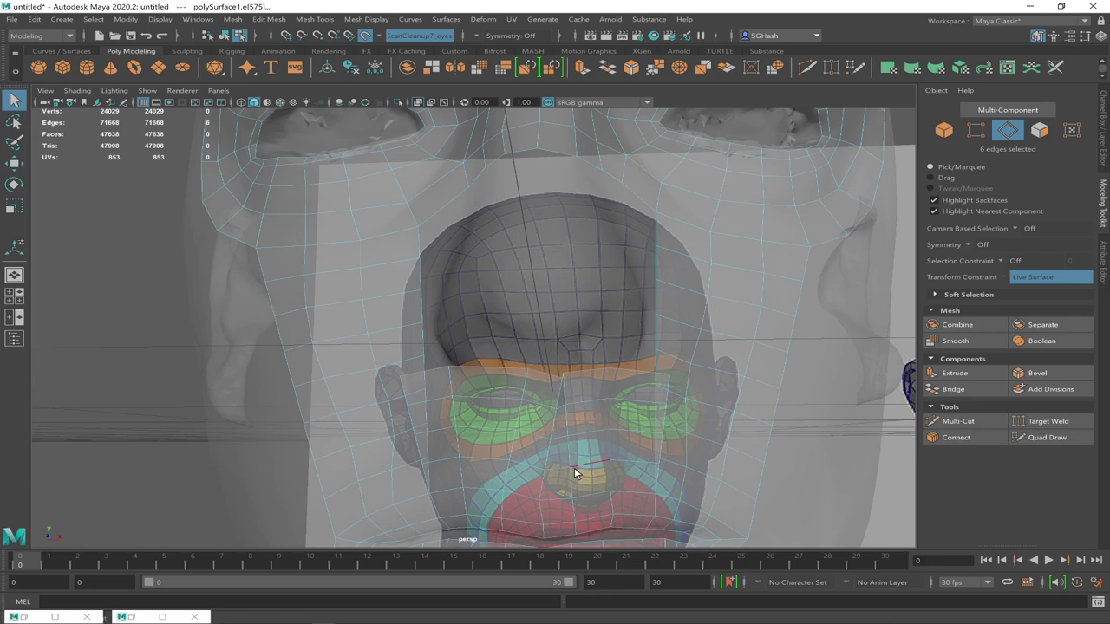
Relax the seam vertices where the new nose strip meets the mask
{"action": "left_click", "coordinate": [1047, 437]}
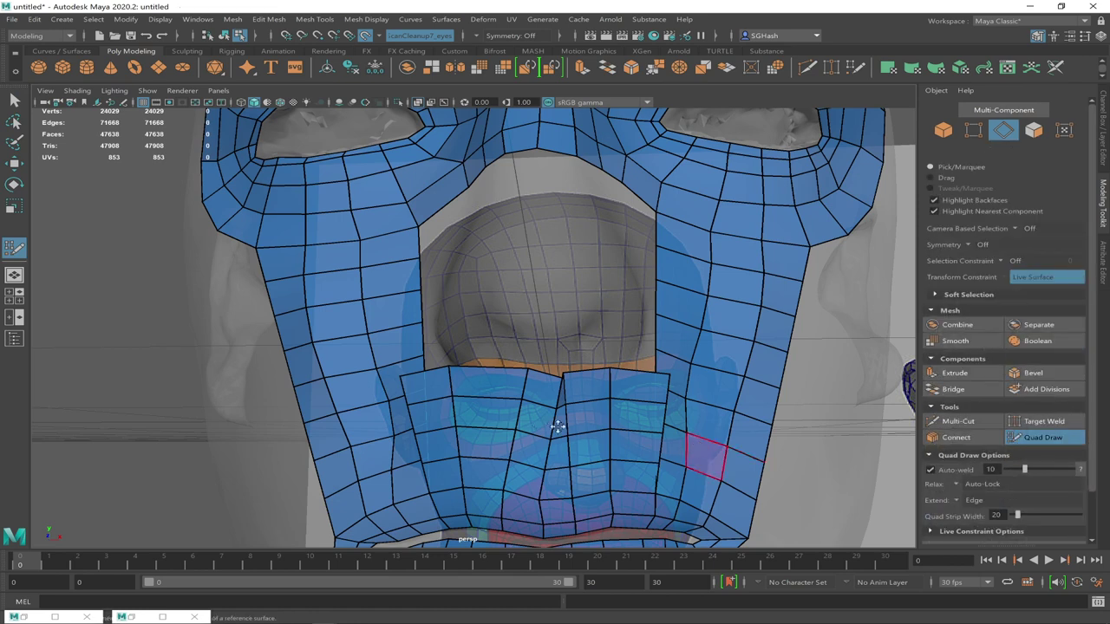
{"action": "mouse_move", "coordinate": [585, 416]}
{"action": "left_mouse_down", "text": "shift"}
{"action": "mouse_move", "coordinate": [544, 406]}
{"action": "mouse_move", "coordinate": [557, 370]}
{"action": "mouse_move", "coordinate": [544, 371]}
{"action": "mouse_move", "coordinate": [591, 390]}
{"action": "mouse_move", "coordinate": [543, 412]}
{"action": "mouse_move", "coordinate": [580, 416]}
{"action": "mouse_move", "coordinate": [546, 412]}
{"action": "mouse_move", "coordinate": [563, 391]}
{"action": "mouse_move", "coordinate": [517, 384]}
{"action": "mouse_move", "coordinate": [580, 376]}
{"action": "mouse_move", "coordinate": [557, 365]}
{"action": "mouse_move", "coordinate": [563, 380]}
{"action": "mouse_move", "coordinate": [452, 398]}
{"action": "mouse_move", "coordinate": [426, 374]}
{"action": "mouse_move", "coordinate": [502, 470]}
{"action": "mouse_move", "coordinate": [482, 420]}
{"action": "mouse_move", "coordinate": [473, 472]}
{"action": "mouse_move", "coordinate": [521, 456]}
{"action": "mouse_move", "coordinate": [492, 492]}
{"action": "mouse_move", "coordinate": [549, 458]}
{"action": "mouse_move", "coordinate": [558, 476]}
{"action": "mouse_move", "coordinate": [539, 423]}
{"action": "mouse_move", "coordinate": [607, 458]}
{"action": "mouse_move", "coordinate": [583, 491]}
{"action": "mouse_move", "coordinate": [625, 469]}
{"action": "mouse_move", "coordinate": [594, 459]}
{"action": "mouse_move", "coordinate": [665, 423]}
{"action": "left_mouse_up", "text": "shift"}
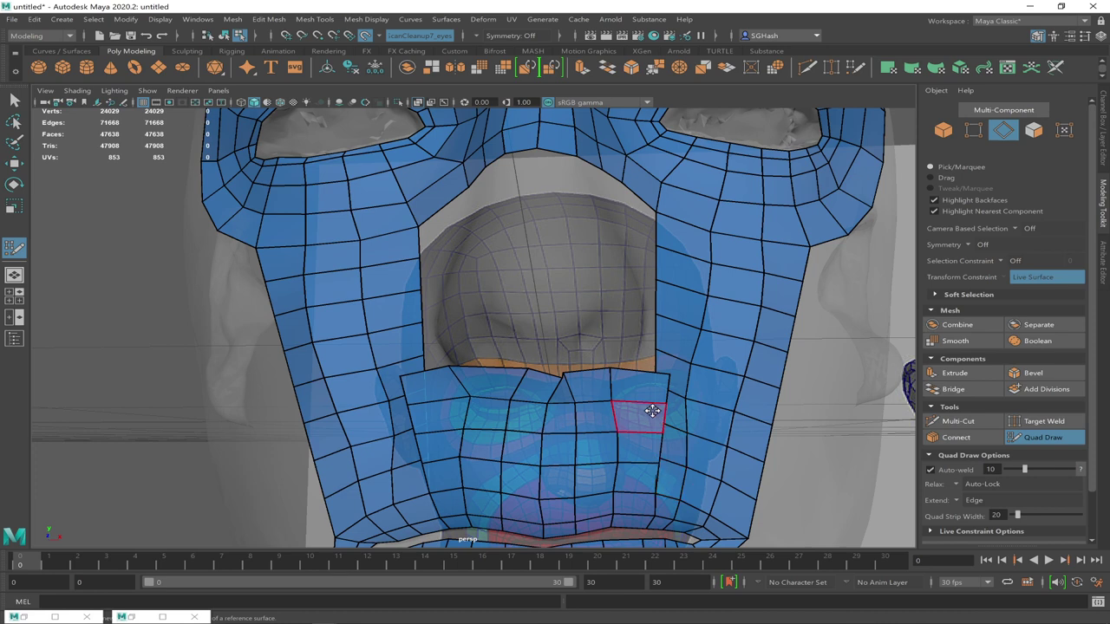
Select two loose vertices on the mask and merge them with Edit Mesh > Merge
{"action": "key", "text": "q"}
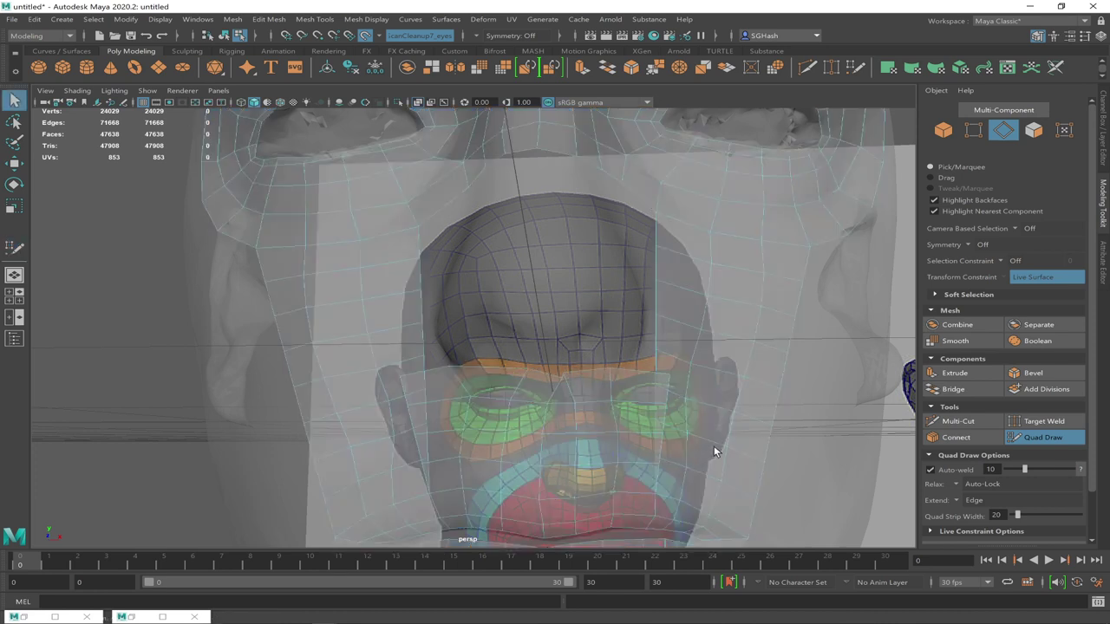
{"action": "key", "text": "F9"}
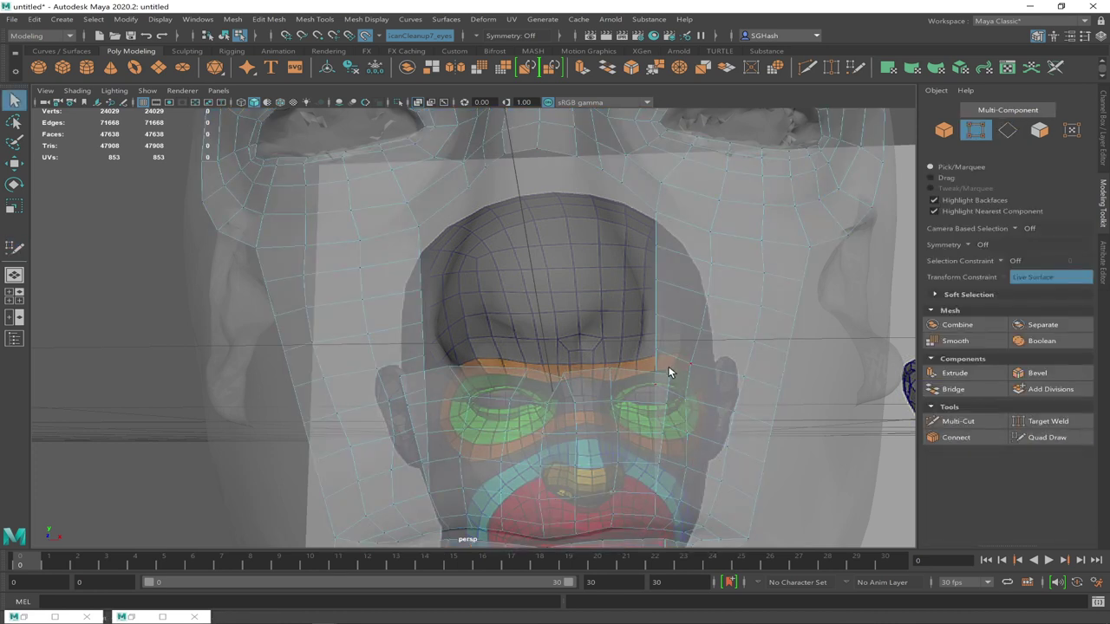
{"action": "left_click", "coordinate": [663, 373]}
{"action": "left_click", "coordinate": [655, 349], "text": "shift"}
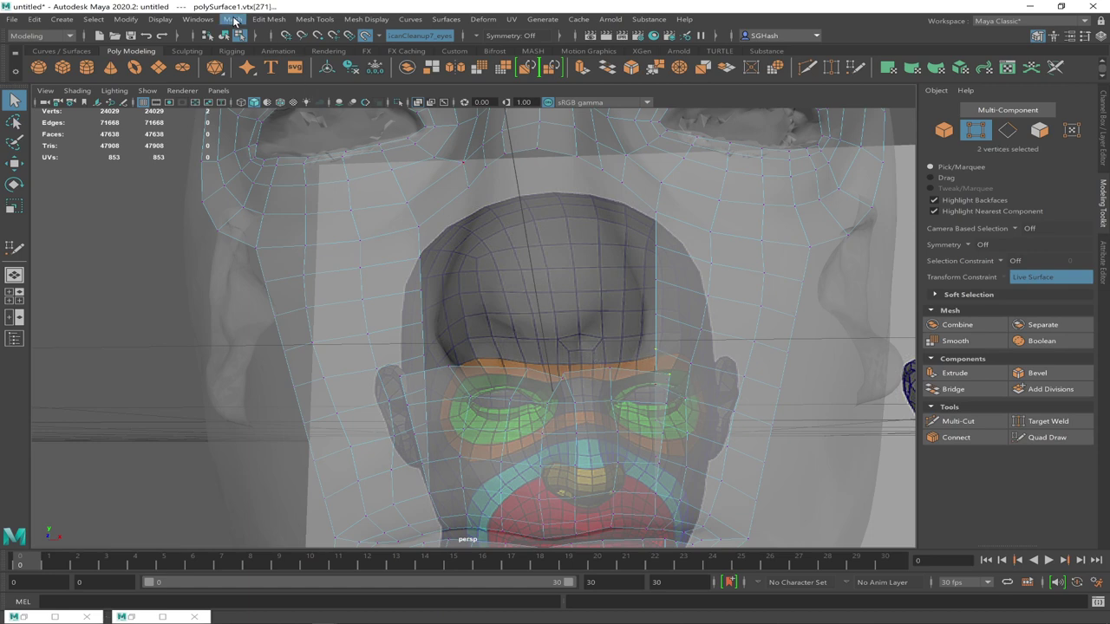
{"action": "left_click", "coordinate": [269, 20]}
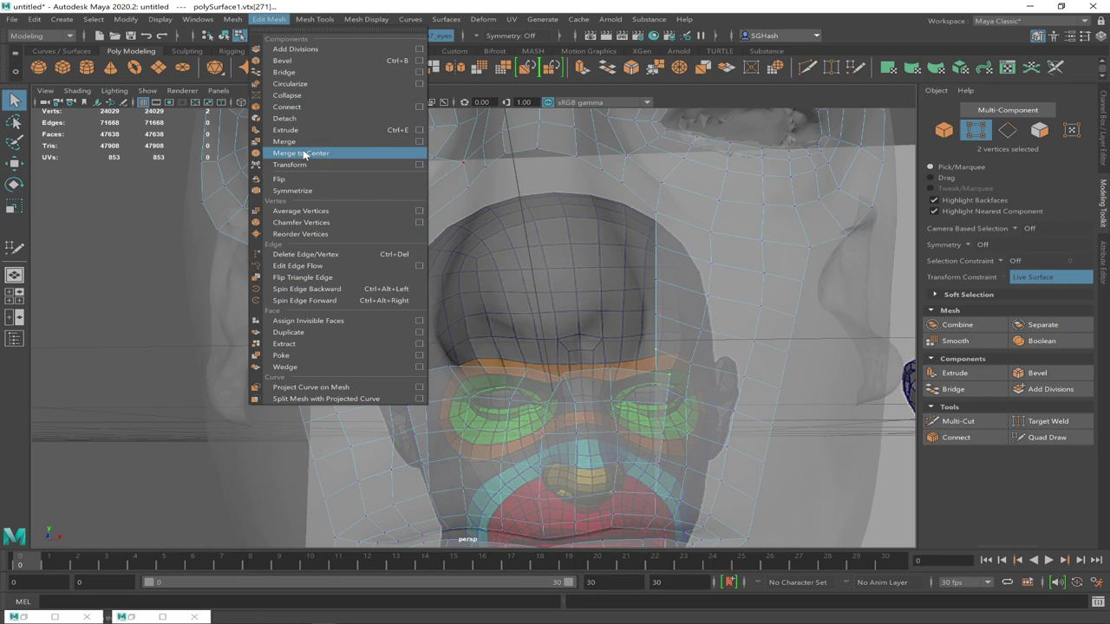
{"action": "left_click", "coordinate": [232, 19]}
{"action": "mouse_move", "coordinate": [266, 24]}
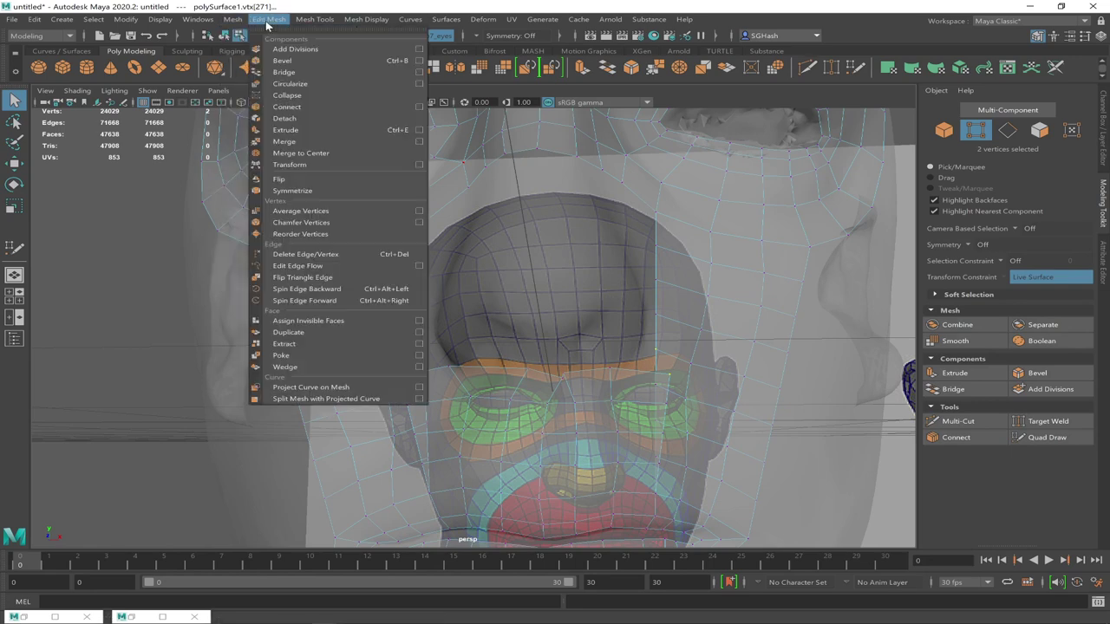
{"action": "left_click", "coordinate": [302, 141]}
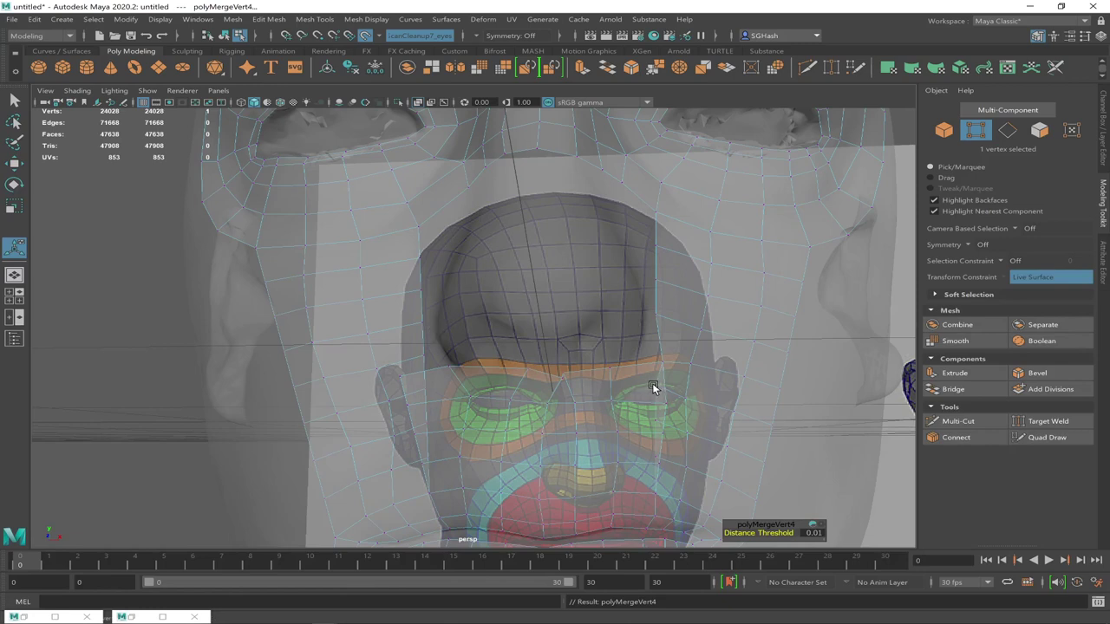
Select the next vertex pair beside the eye and open the Merge Vertices options
{"action": "left_click", "coordinate": [662, 414]}
{"action": "left_click", "coordinate": [636, 434], "text": "shift"}
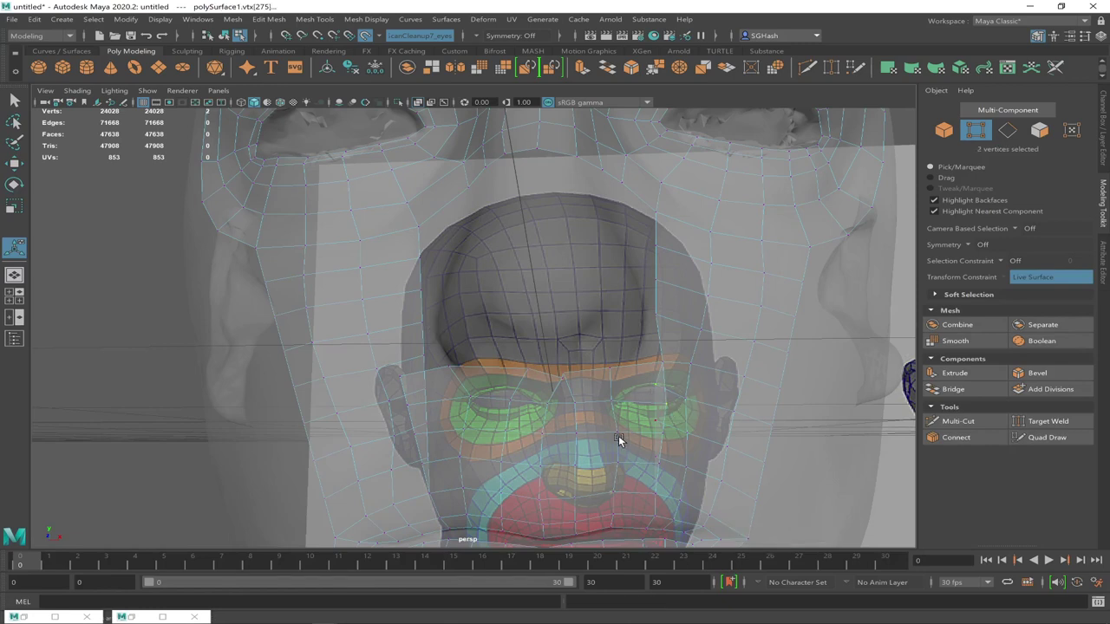
{"action": "left_click", "coordinate": [270, 19]}
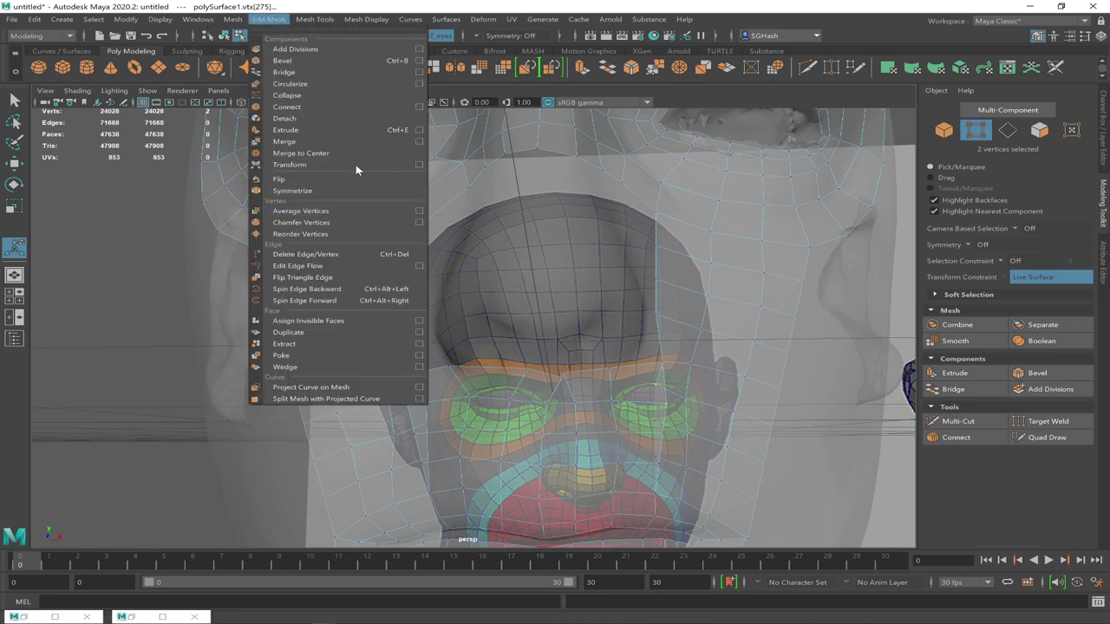
{"action": "left_click", "coordinate": [419, 142]}
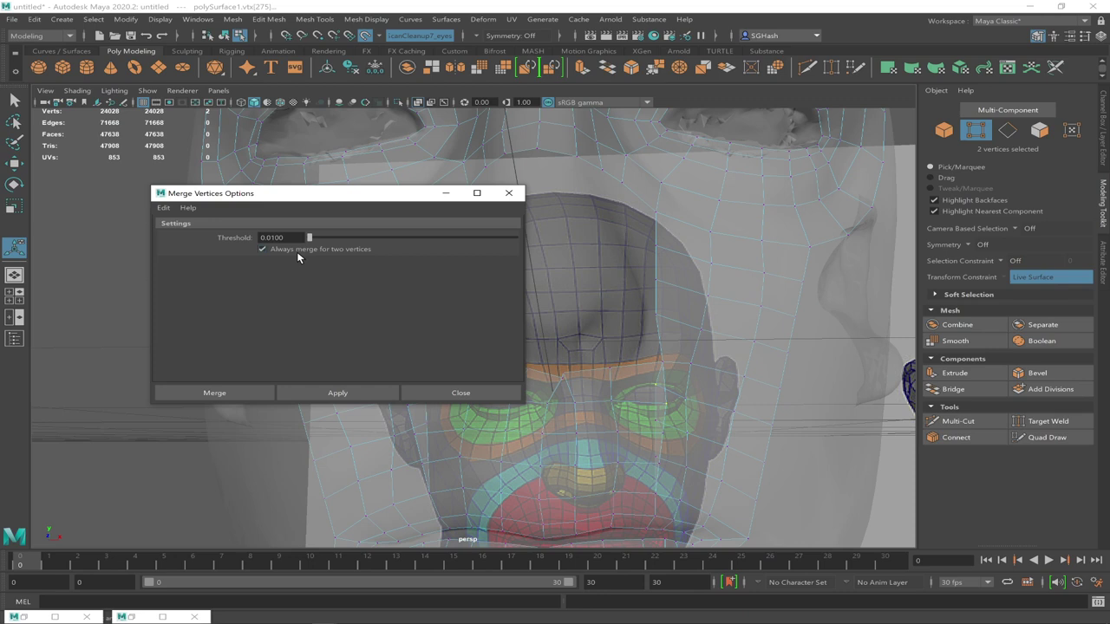
Apply the pending merge, then weld stray vertex pairs along the eye and mouth borders
{"action": "left_click", "coordinate": [326, 392]}
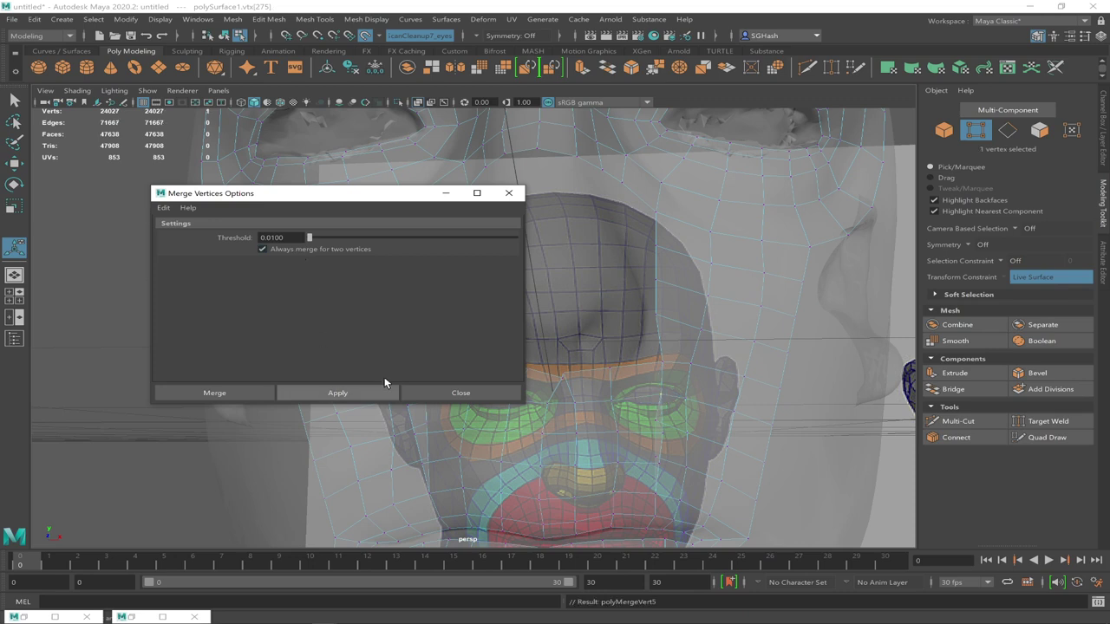
{"action": "left_click", "coordinate": [509, 194]}
{"action": "left_click", "coordinate": [664, 437]}
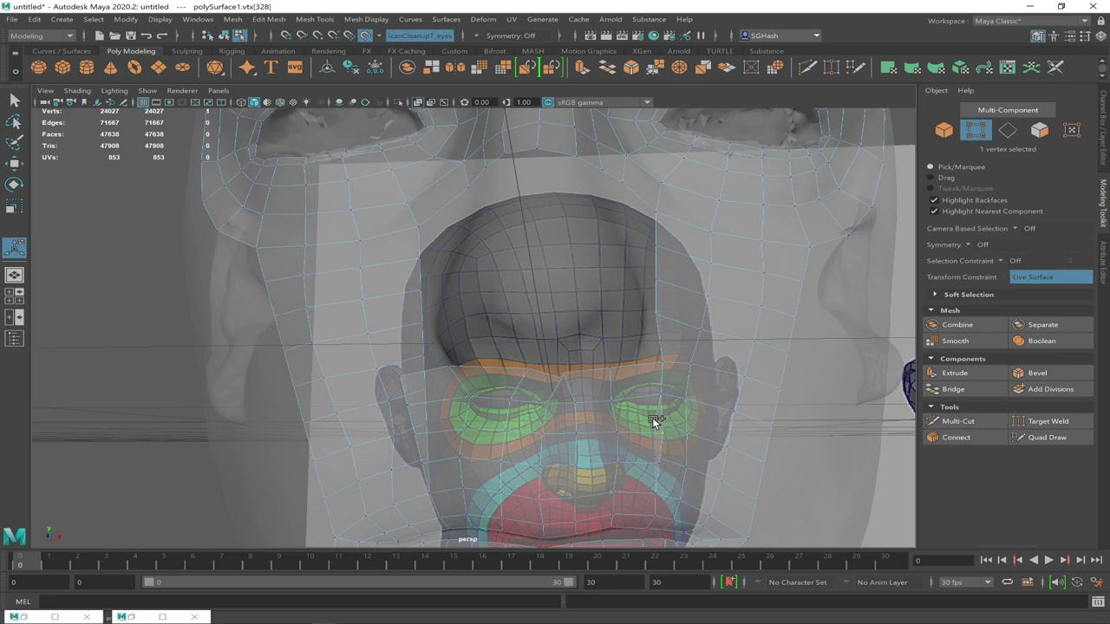
{"action": "left_click", "coordinate": [659, 424], "text": "shift"}
{"action": "key", "text": "g"}
{"action": "left_click", "coordinate": [643, 468], "text": "shift"}
{"action": "key", "text": "g"}
{"action": "left_click", "coordinate": [657, 494]}
{"action": "key", "text": "g"}
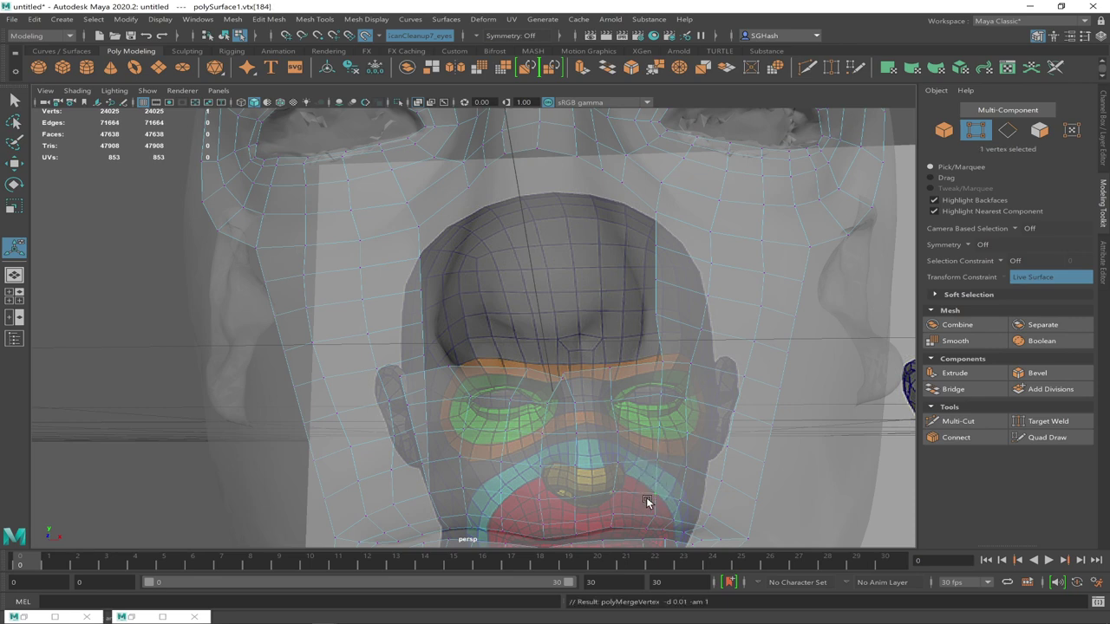
Weld the remaining vertex pairs along the lower cheek and ear edge, reaching 24021 vertices
{"action": "left_click", "coordinate": [433, 401]}
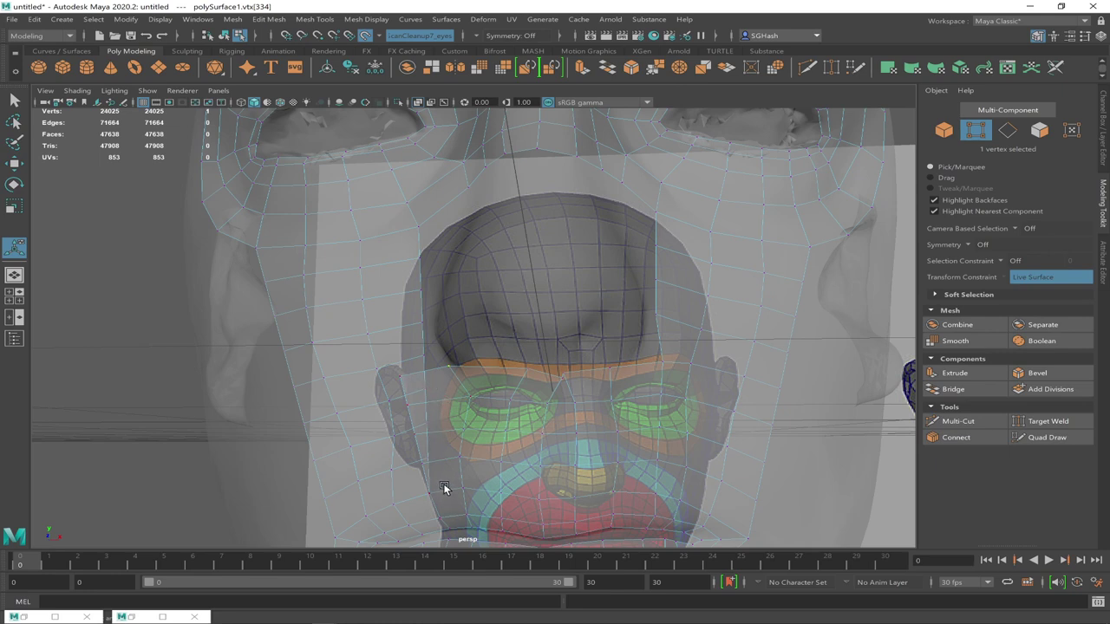
{"action": "left_click", "coordinate": [412, 468], "text": "shift"}
{"action": "key", "text": "g"}
{"action": "left_click", "coordinate": [398, 447], "text": "shift"}
{"action": "key", "text": "g"}
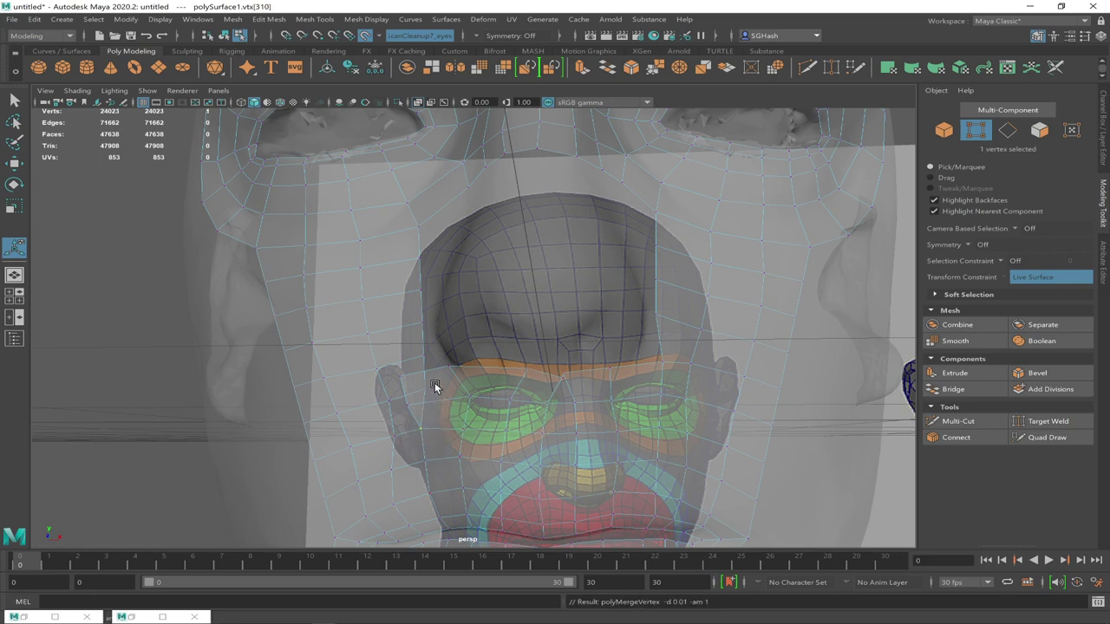
{"action": "left_click", "coordinate": [396, 418], "text": "shift"}
{"action": "key", "text": "g"}
{"action": "left_click", "coordinate": [403, 378]}
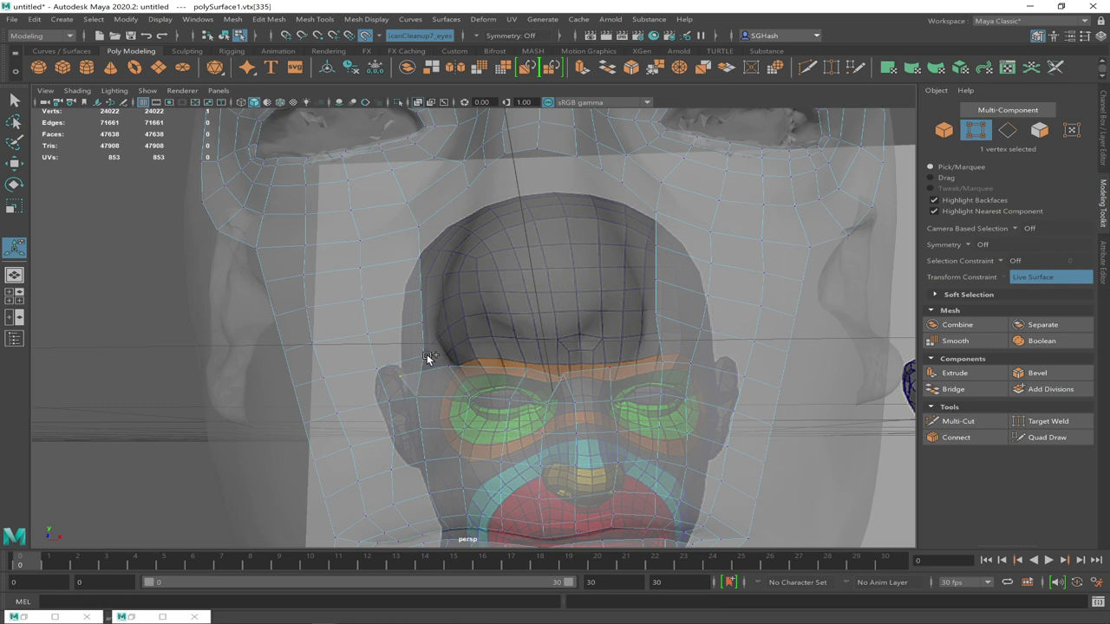
{"action": "left_click", "coordinate": [430, 364], "text": "shift"}
{"action": "key", "text": "g"}
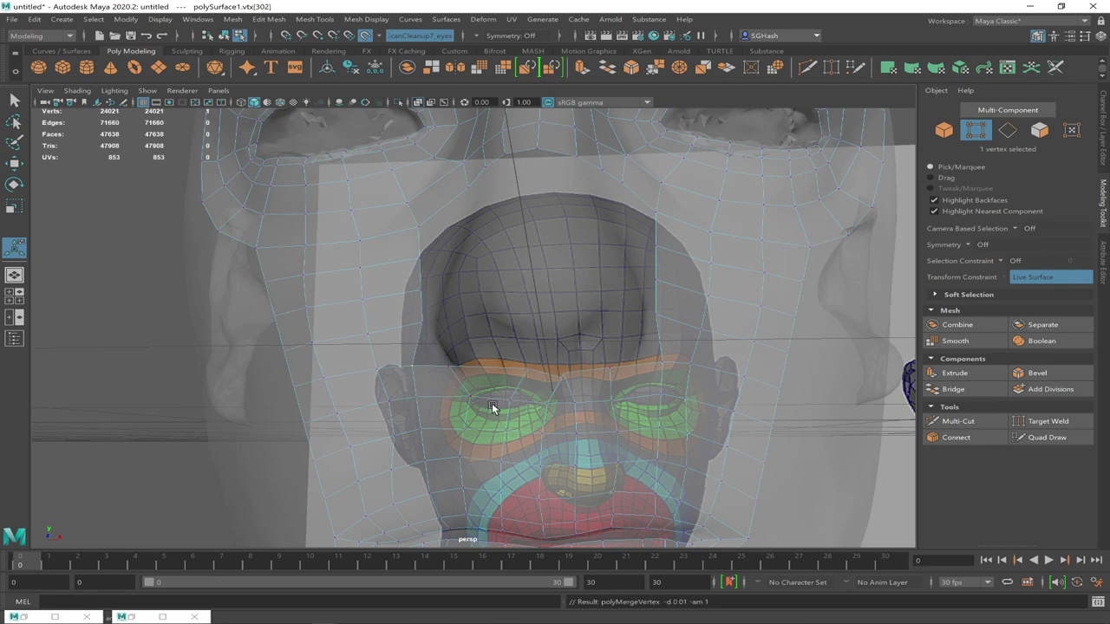
{"action": "left_click", "coordinate": [566, 374]}
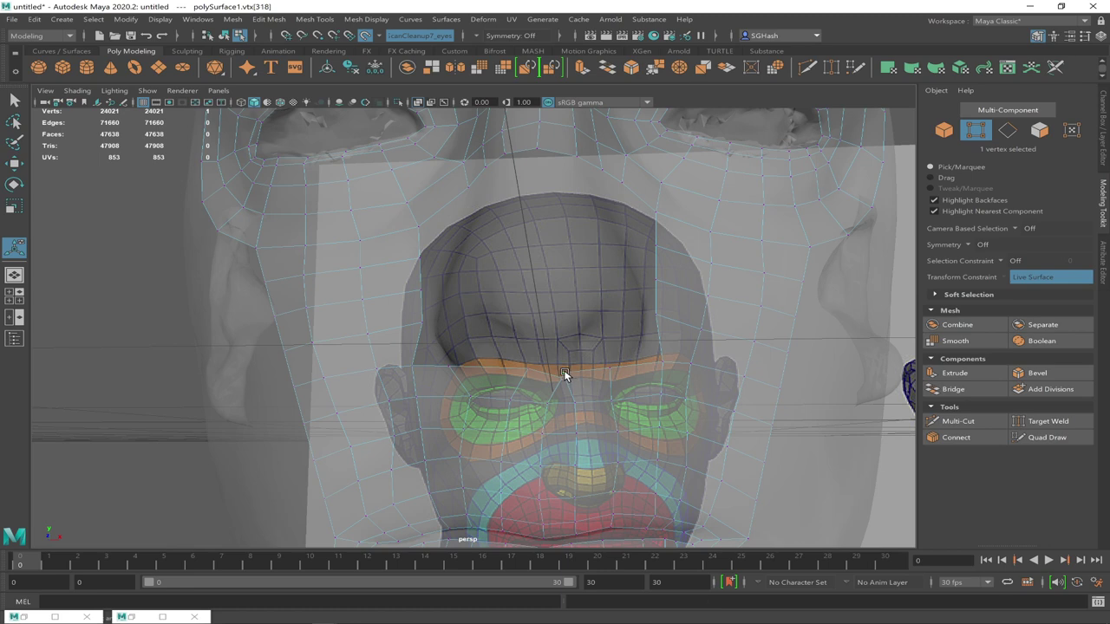
Slide the two brow-line vertices above the nose bridge along their edges, then resume Quad Draw
{"action": "key", "text": "w"}
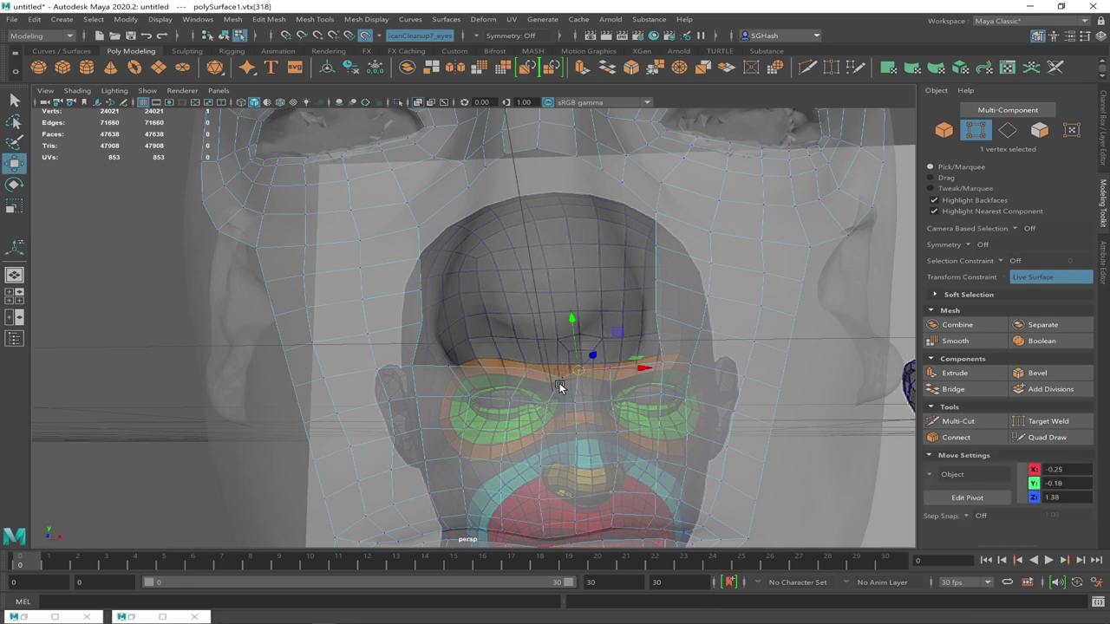
{"action": "left_click", "coordinate": [564, 384]}
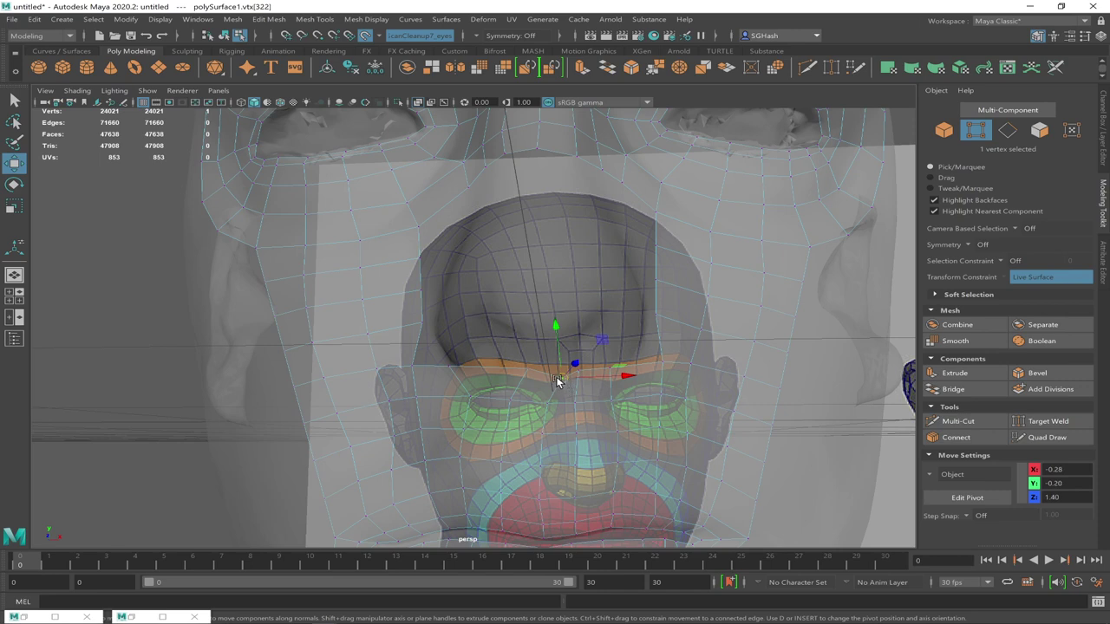
{"action": "left_click_drag", "start_coordinate": [563, 379], "coordinate": [503, 379], "text": "ctrl+shift"}
{"action": "left_click", "coordinate": [500, 370]}
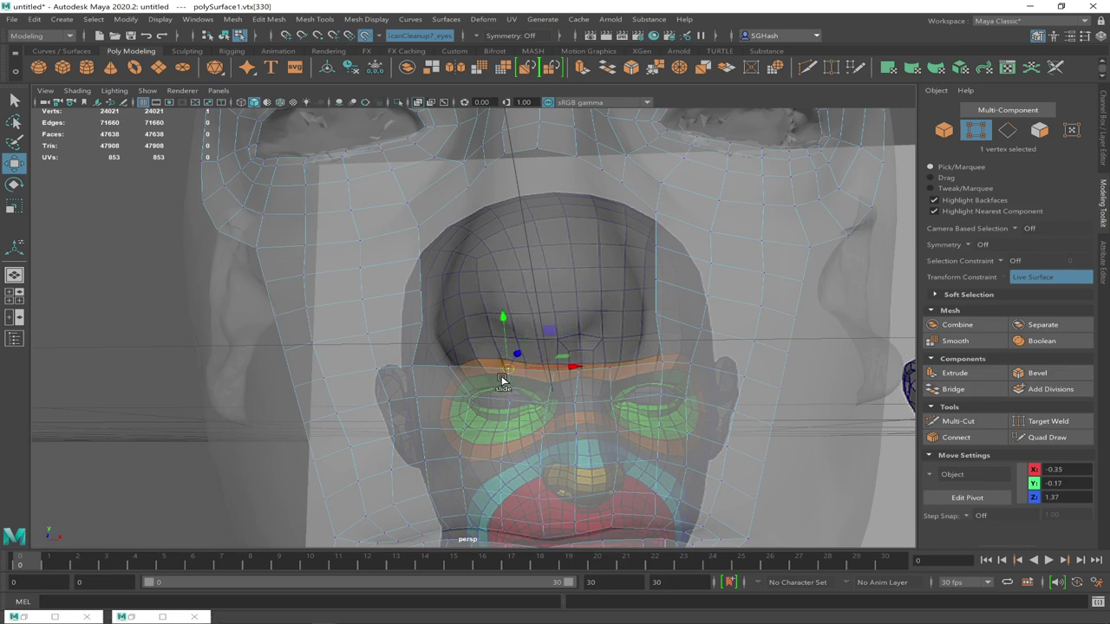
{"action": "left_click", "coordinate": [1061, 441]}
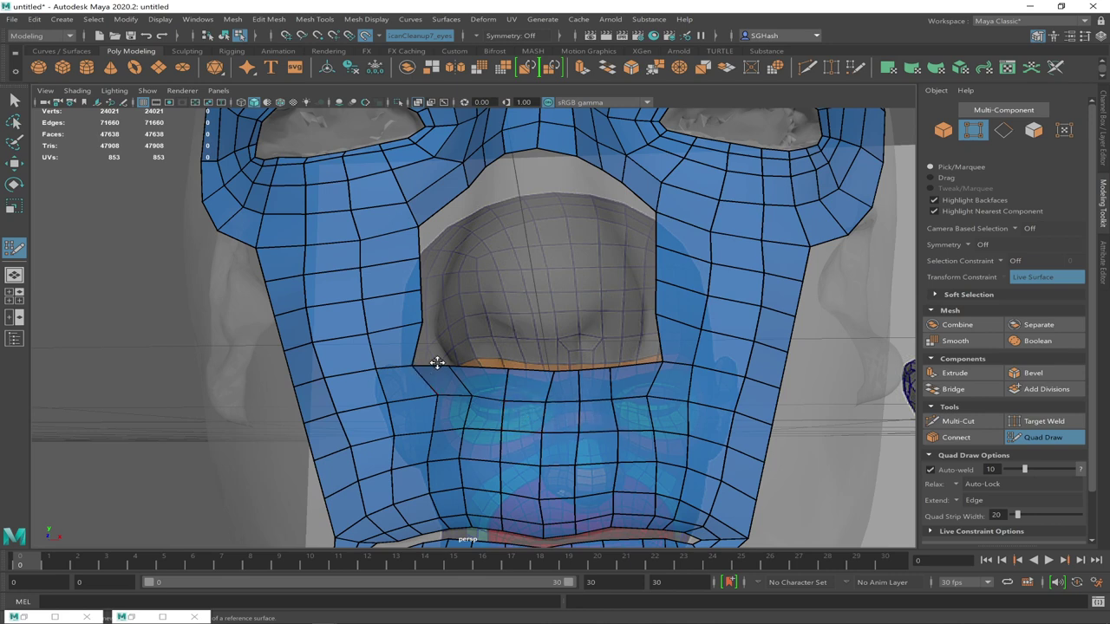
Pull the central opening's lower-left and lower-right corner vertices inward so the bottom edge fits the face
{"action": "left_click_drag", "start_coordinate": [424, 367], "coordinate": [476, 364]}
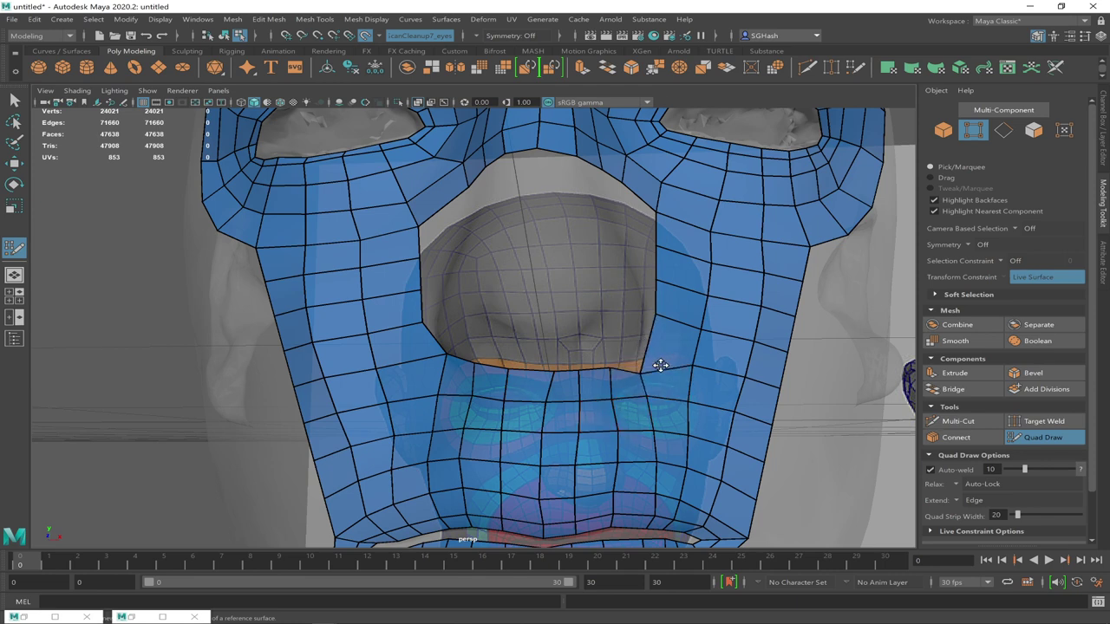
{"action": "left_click_drag", "start_coordinate": [659, 361], "coordinate": [636, 359]}
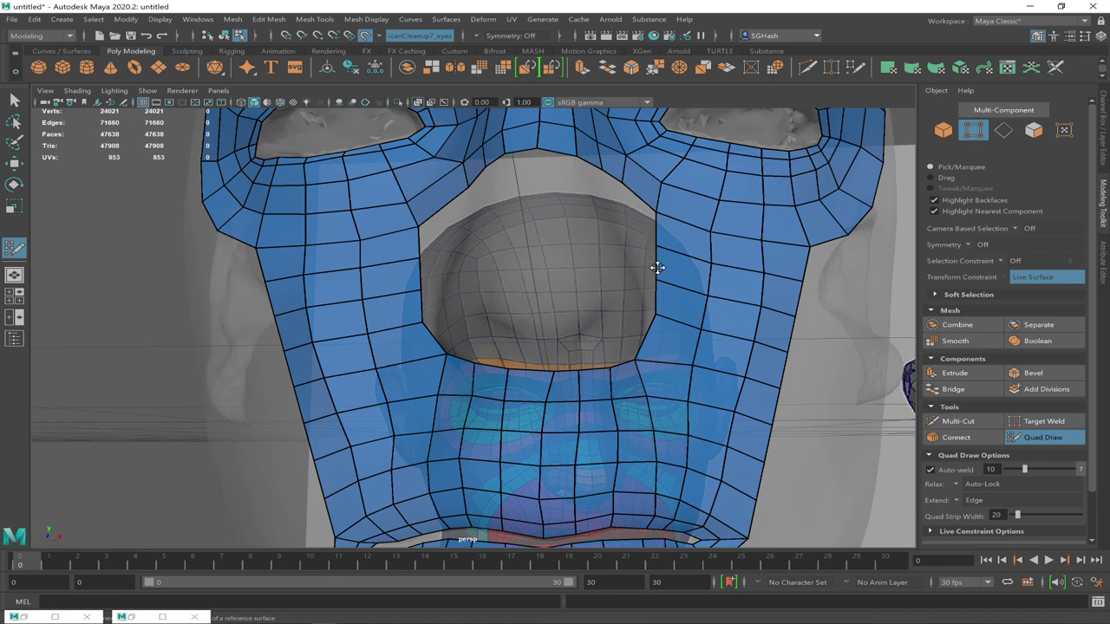
{"action": "scroll", "coordinate": [532, 305], "scroll_direction": "down", "scroll_amount": 3}
{"action": "left_click_drag", "start_coordinate": [539, 343], "coordinate": [577, 342], "text": "alt"}
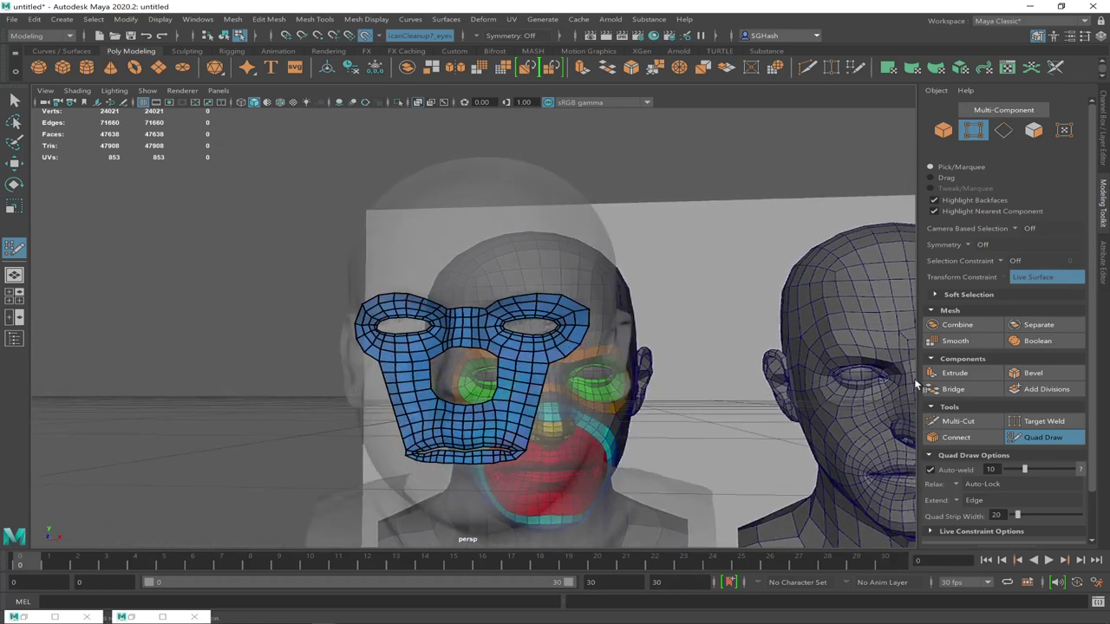
{"action": "left_click_drag", "start_coordinate": [860, 420], "coordinate": [802, 397], "text": "alt"}
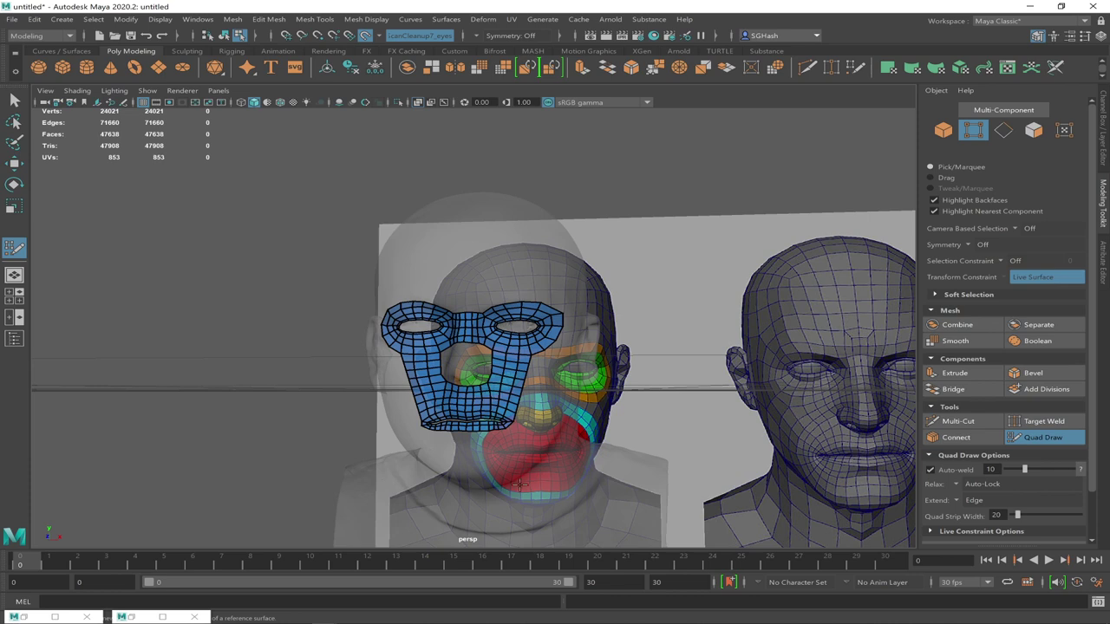
{"action": "left_click_drag", "start_coordinate": [491, 447], "coordinate": [543, 464], "text": "alt"}
{"action": "scroll", "coordinate": [552, 468], "scroll_direction": "up", "scroll_amount": 3}
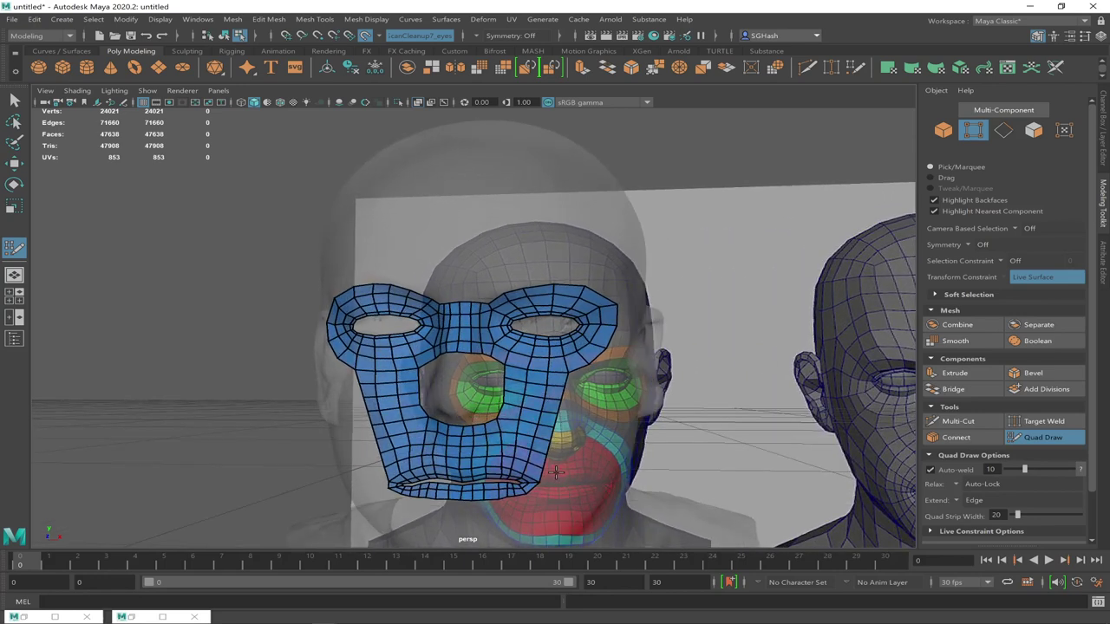
{"action": "key", "text": "alt+Tab"}
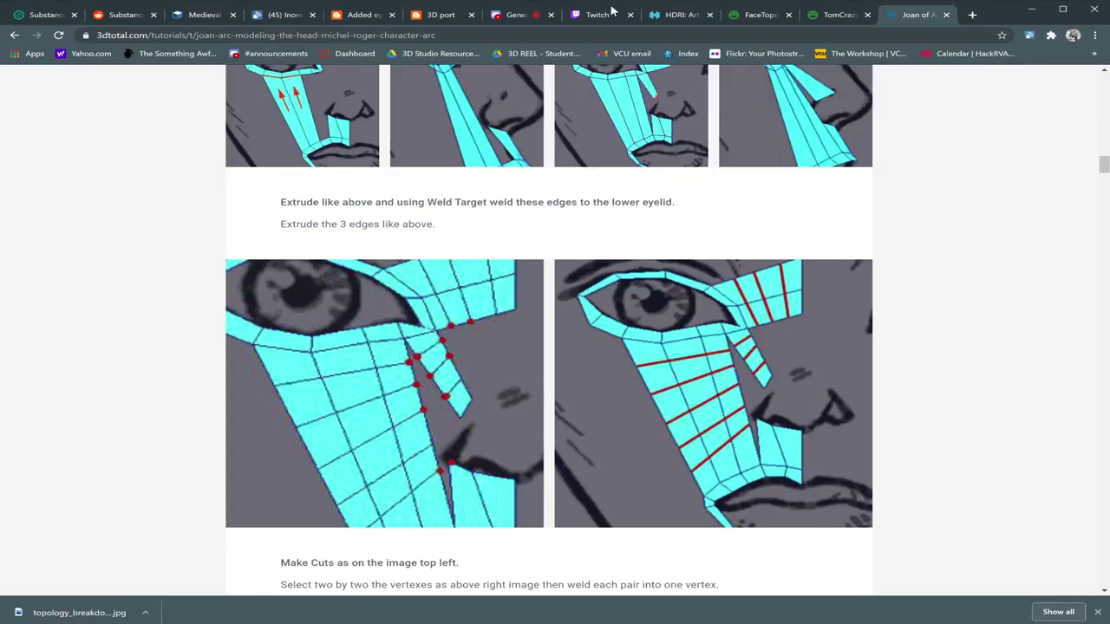
{"action": "left_click", "coordinate": [609, 15]}
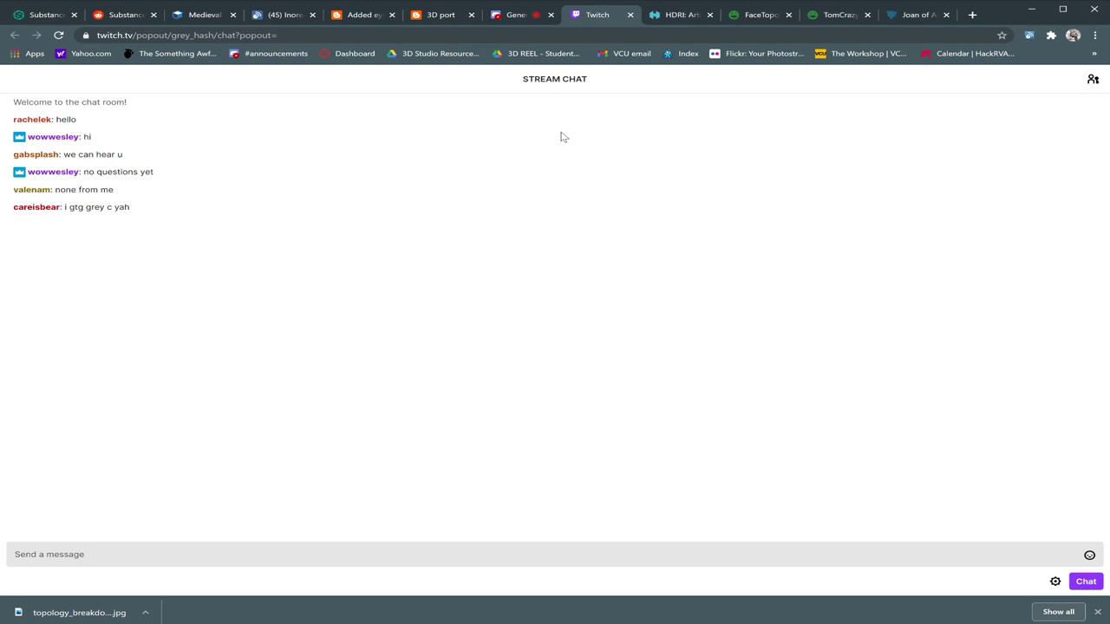
{"action": "key", "text": "alt+Tab"}
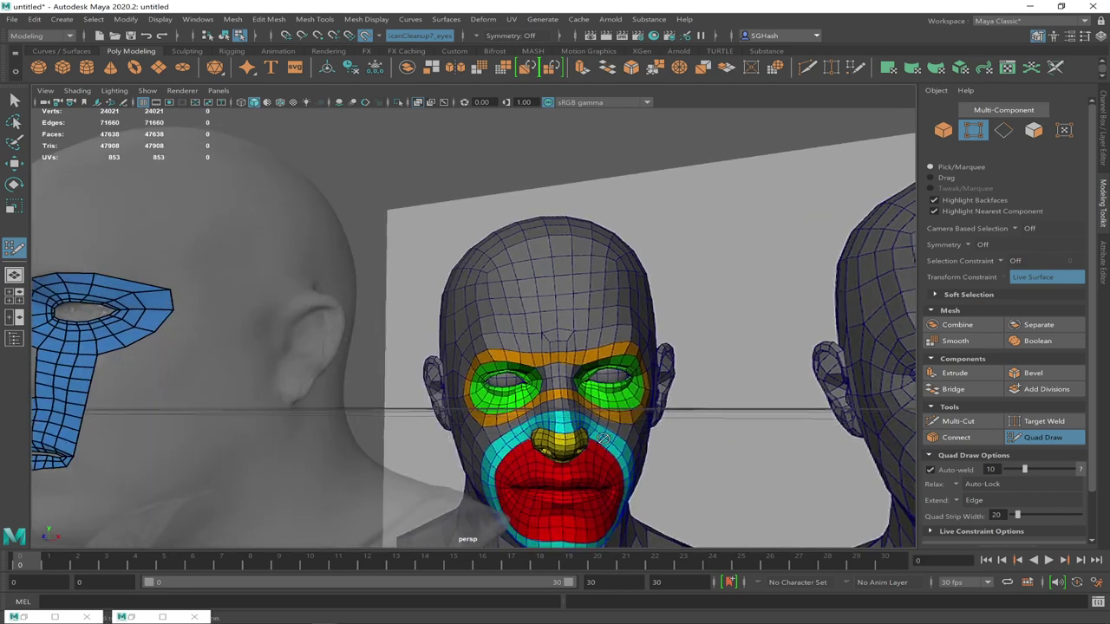
Frame the view on the blue retopo mask and bring up the viewport Shading menu
{"action": "left_click_drag", "start_coordinate": [604, 439], "coordinate": [773, 456], "text": "alt"}
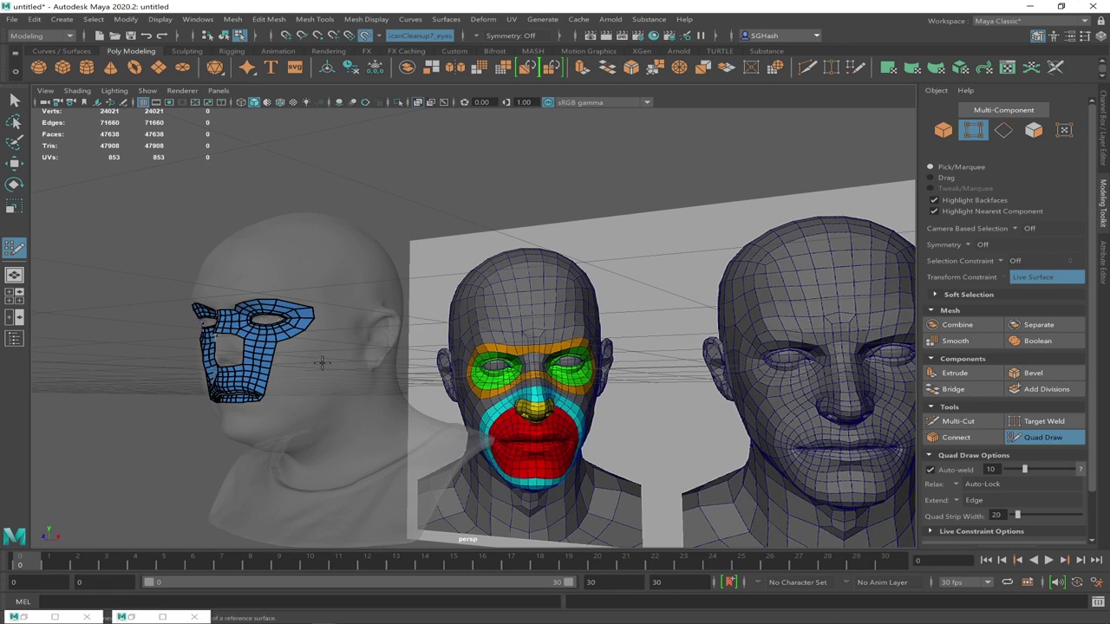
{"action": "scroll", "coordinate": [321, 362], "scroll_direction": "up", "scroll_amount": 3}
{"action": "key", "text": "f"}
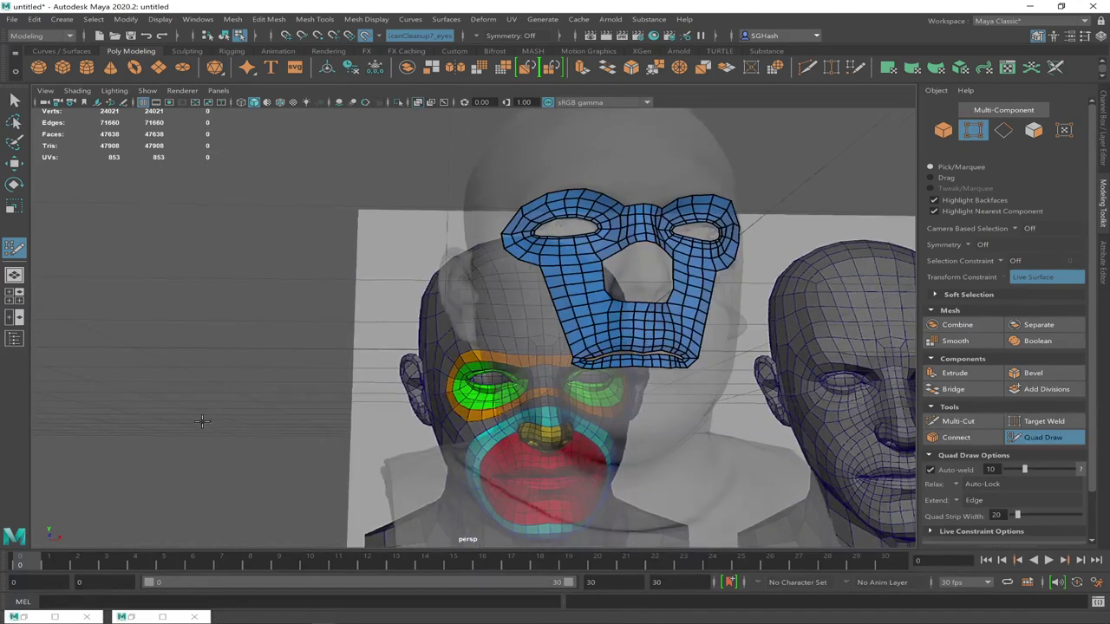
{"action": "left_click", "coordinate": [74, 91]}
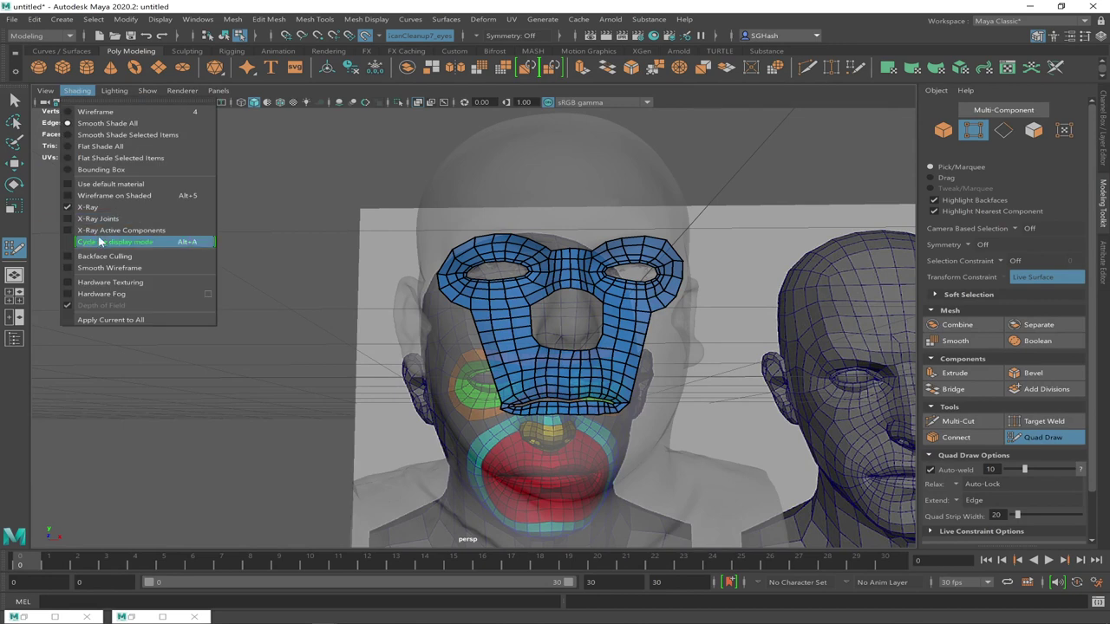
Turn off the head's see-through display, then zoom into a front-on view of the nose
{"action": "left_click", "coordinate": [98, 207]}
{"action": "scroll", "coordinate": [238, 338], "scroll_direction": "up", "scroll_amount": 2}
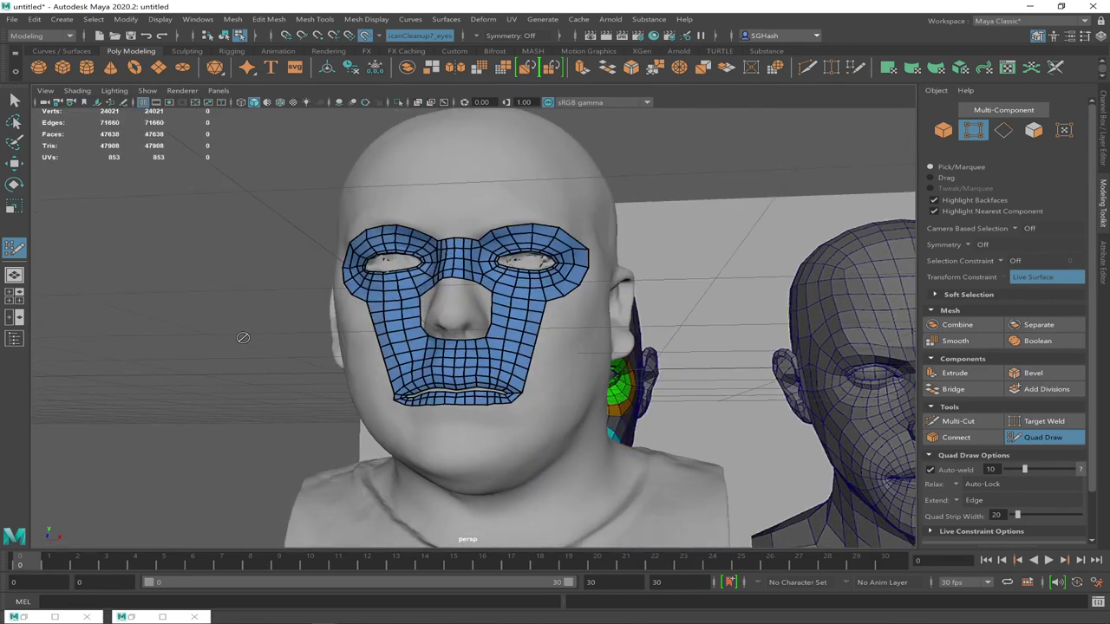
{"action": "scroll", "coordinate": [316, 347], "scroll_direction": "up", "scroll_amount": 3}
{"action": "scroll", "coordinate": [347, 367], "scroll_direction": "up", "scroll_amount": 2}
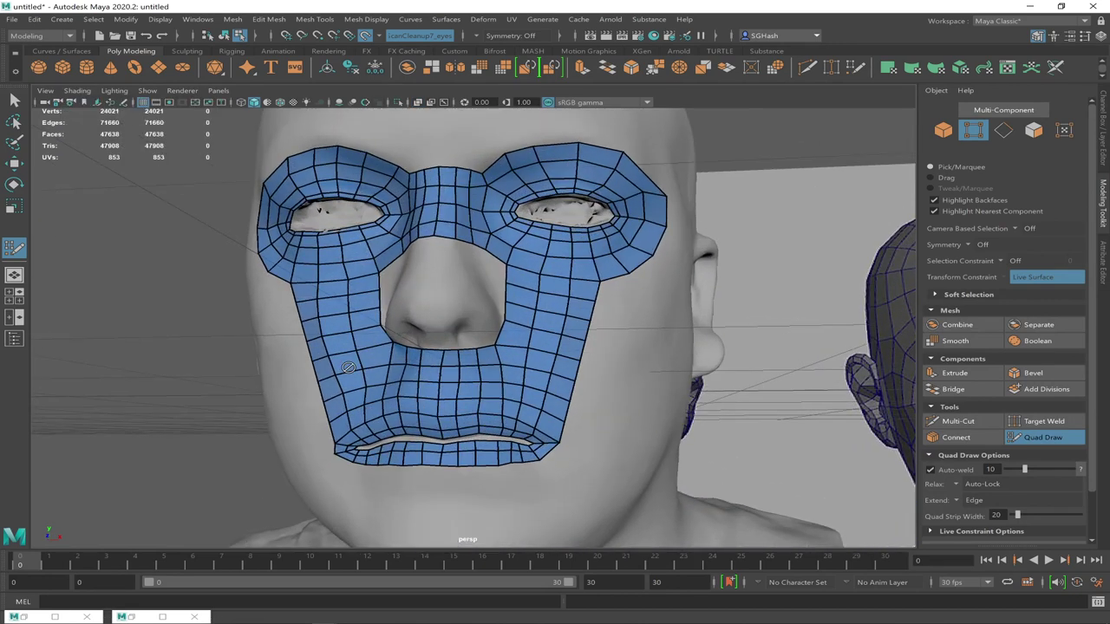
{"action": "scroll", "coordinate": [358, 369], "scroll_direction": "up", "scroll_amount": 2}
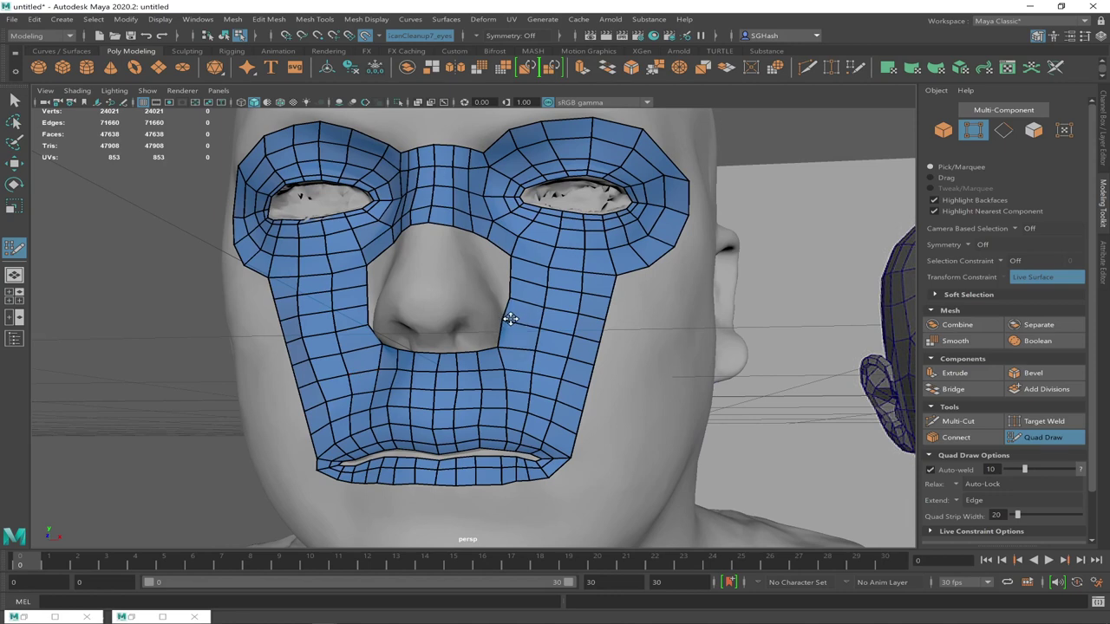
{"action": "left_click_drag", "start_coordinate": [348, 334], "coordinate": [412, 317], "text": "alt"}
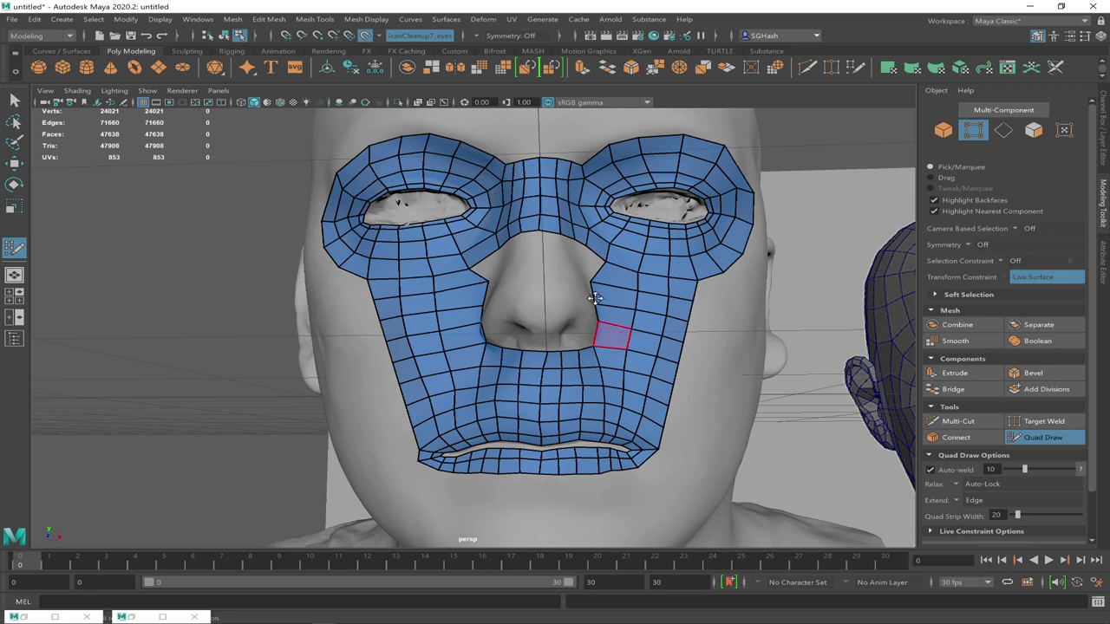
{"action": "scroll", "coordinate": [634, 302], "scroll_direction": "up", "scroll_amount": 5}
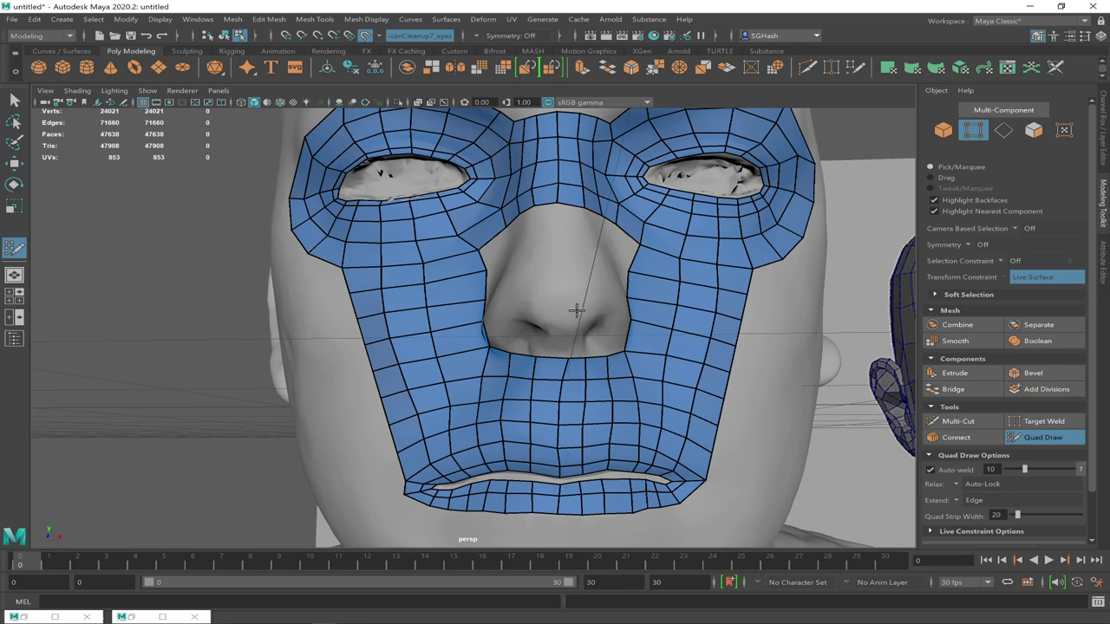
Place points down the nose bridge and fill a quad strip from the brow to the nose tip
{"action": "left_click", "coordinate": [560, 225]}
{"action": "left_click", "coordinate": [559, 249]}
{"action": "left_click", "coordinate": [561, 283]}
{"action": "left_click", "coordinate": [560, 309]}
{"action": "left_click", "coordinate": [579, 228]}
{"action": "left_click", "coordinate": [583, 249]}
{"action": "left_click", "coordinate": [568, 218], "text": "shift"}
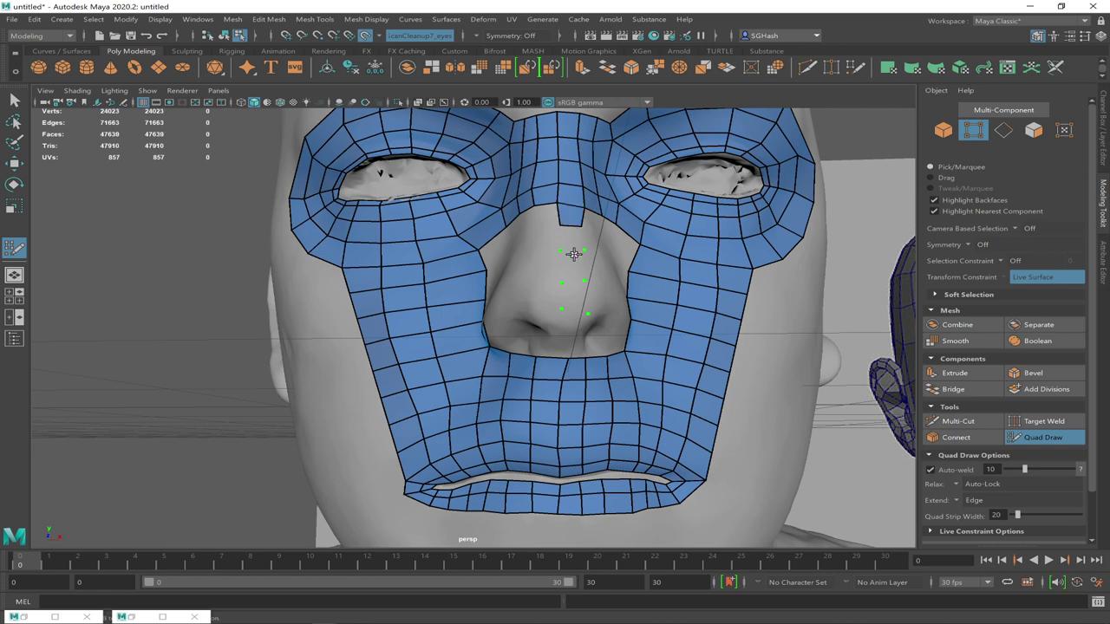
{"action": "left_click", "coordinate": [572, 247], "text": "shift"}
{"action": "left_click", "coordinate": [577, 265], "text": "shift"}
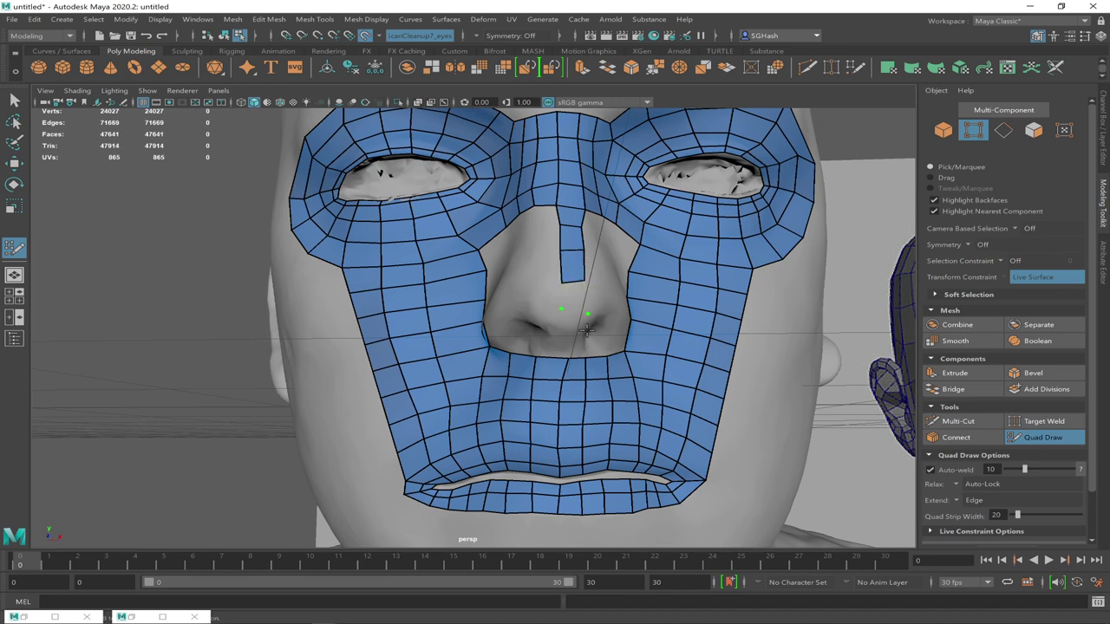
{"action": "left_click", "coordinate": [585, 318], "text": "shift"}
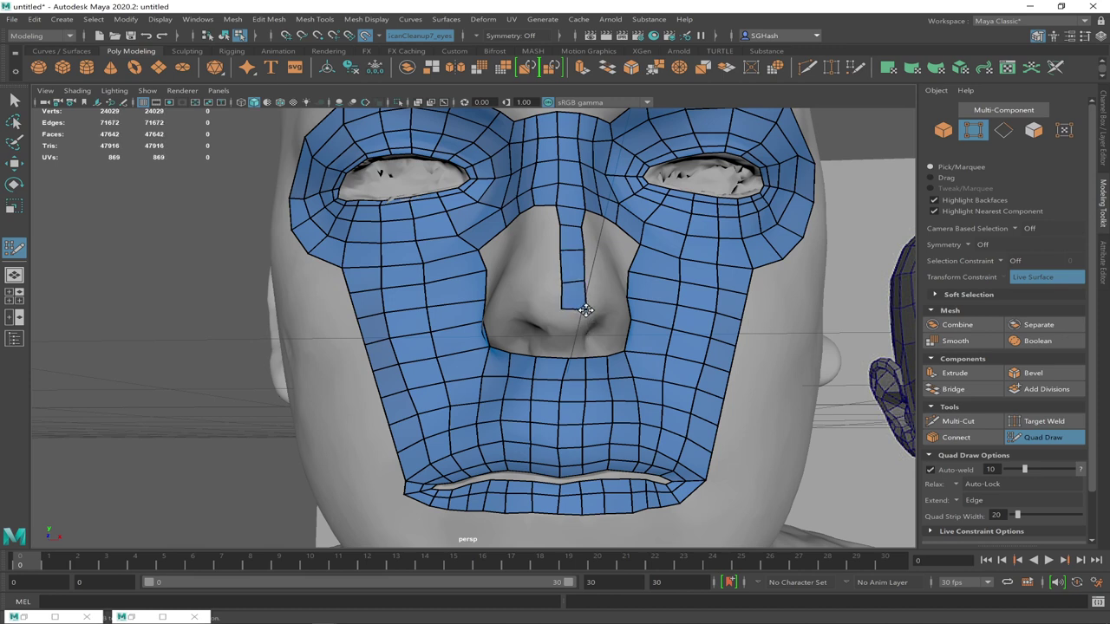
Add a second column of points left of the strip and fill its quads down the nose
{"action": "left_click", "coordinate": [538, 223]}
{"action": "left_click", "coordinate": [538, 248]}
{"action": "left_click", "coordinate": [538, 281]}
{"action": "left_click", "coordinate": [540, 307]}
{"action": "left_click_drag", "start_coordinate": [545, 214], "coordinate": [547, 242]}
{"action": "left_click", "coordinate": [543, 245], "text": "shift"}
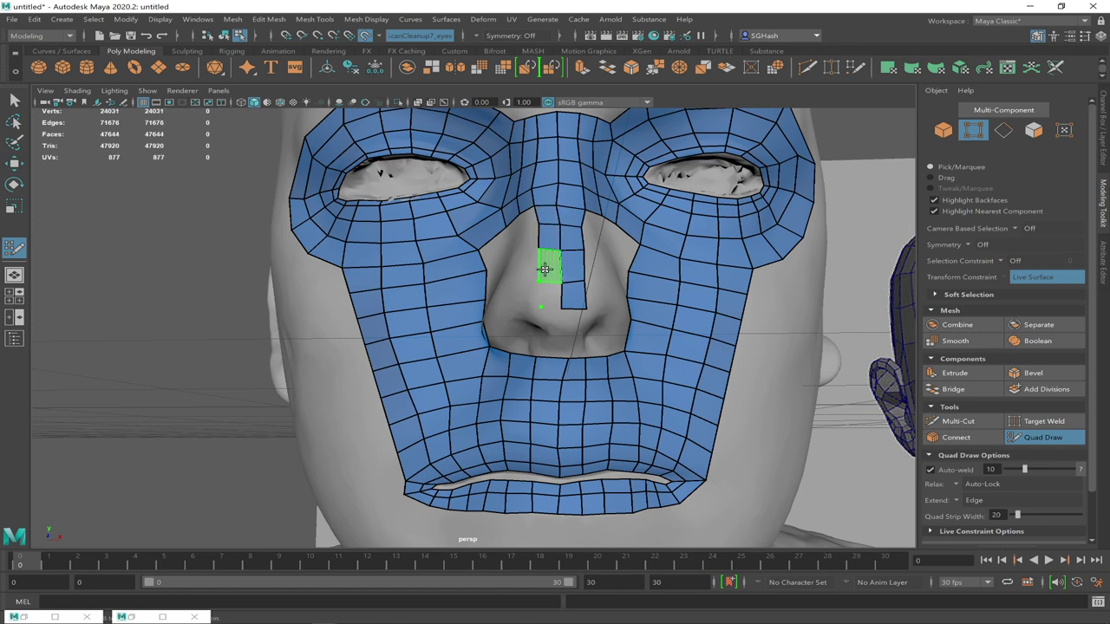
{"action": "left_click", "coordinate": [550, 297], "text": "shift"}
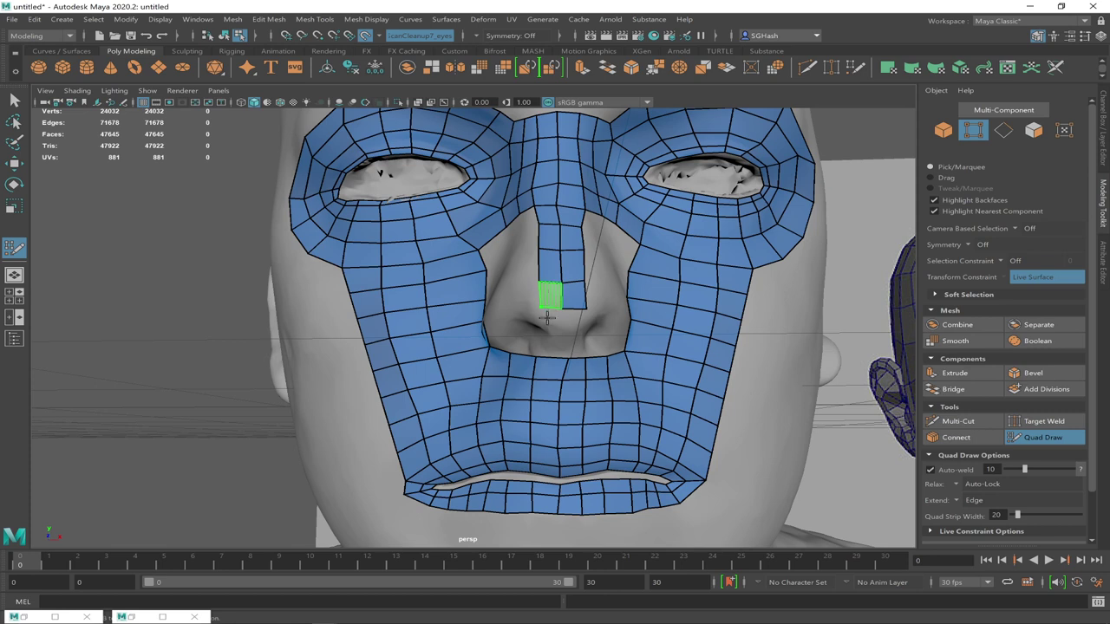
{"action": "left_click", "coordinate": [550, 297], "text": "shift"}
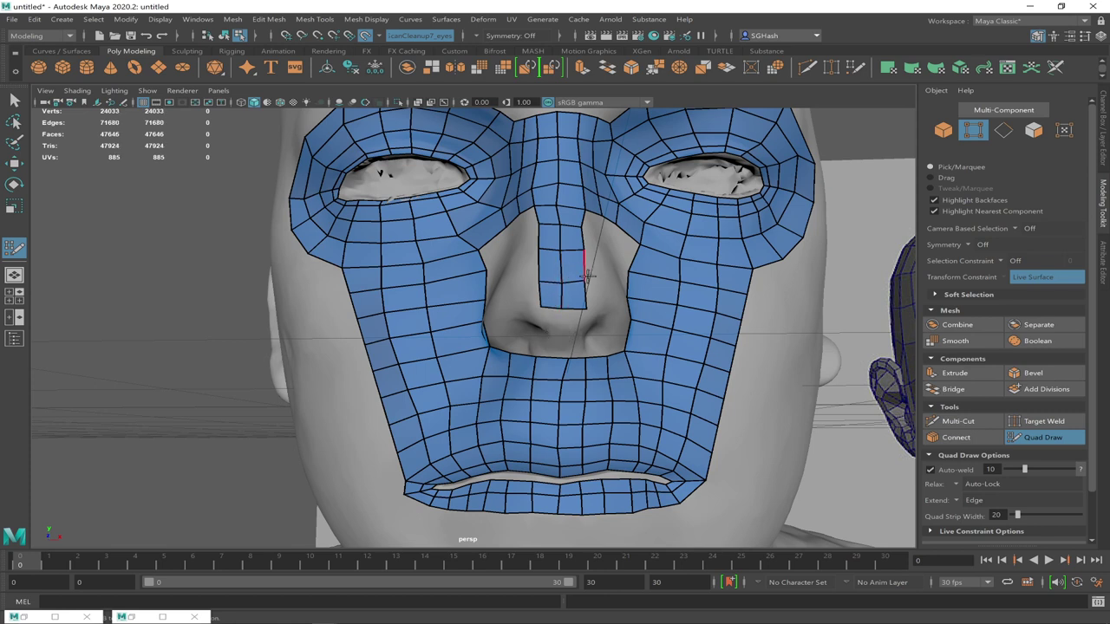
{"action": "left_click_drag", "start_coordinate": [603, 275], "coordinate": [605, 276], "text": "alt"}
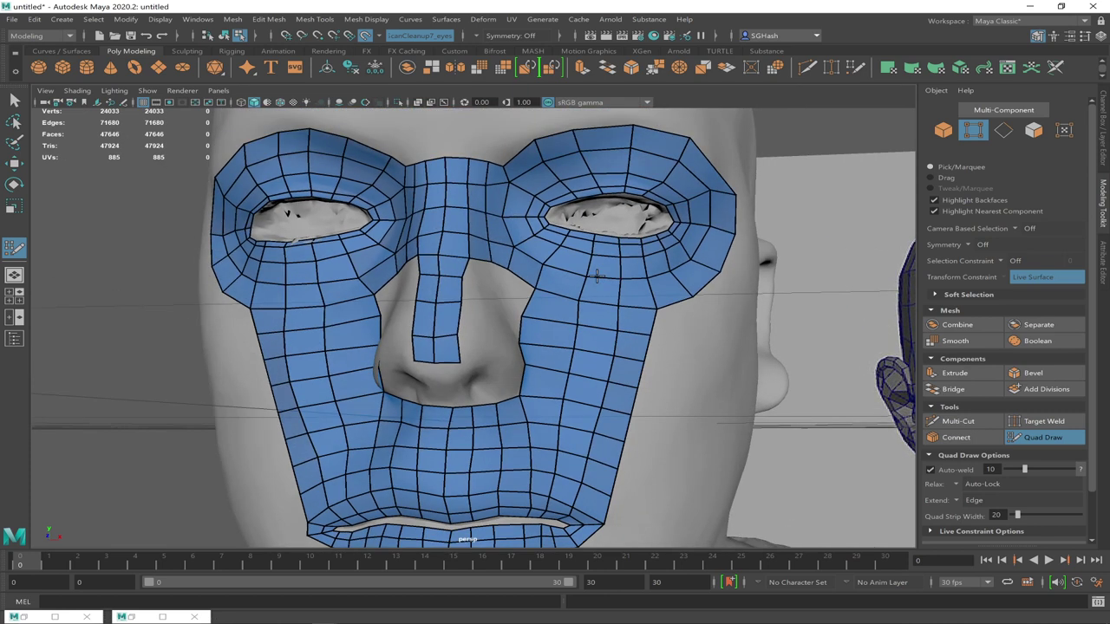
Add a four-point column on the left of the nose strip, fill its quads and relax them
{"action": "left_click", "coordinate": [487, 275]}
{"action": "left_click", "coordinate": [485, 302]}
{"action": "left_click", "coordinate": [484, 331]}
{"action": "left_click", "coordinate": [482, 358]}
{"action": "left_click", "coordinate": [474, 270], "text": "shift"}
{"action": "mouse_move", "coordinate": [480, 289]}
{"action": "left_mouse_down", "text": "shift"}
{"action": "mouse_move", "coordinate": [470, 282]}
{"action": "mouse_move", "coordinate": [473, 292]}
{"action": "left_mouse_up", "text": "shift"}
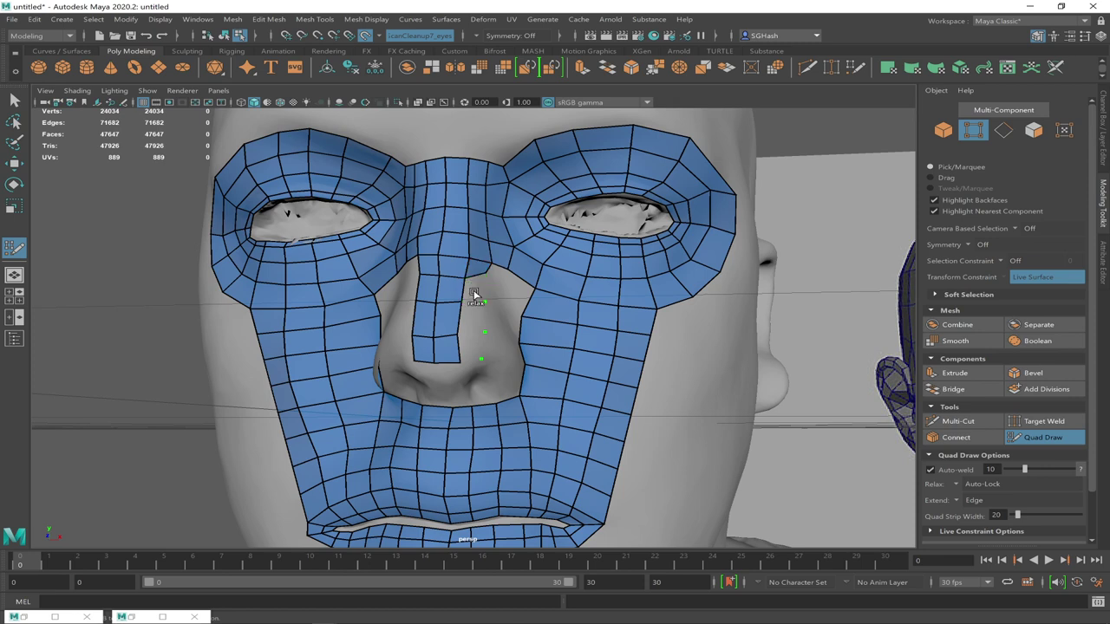
{"action": "left_click", "coordinate": [476, 300], "text": "shift"}
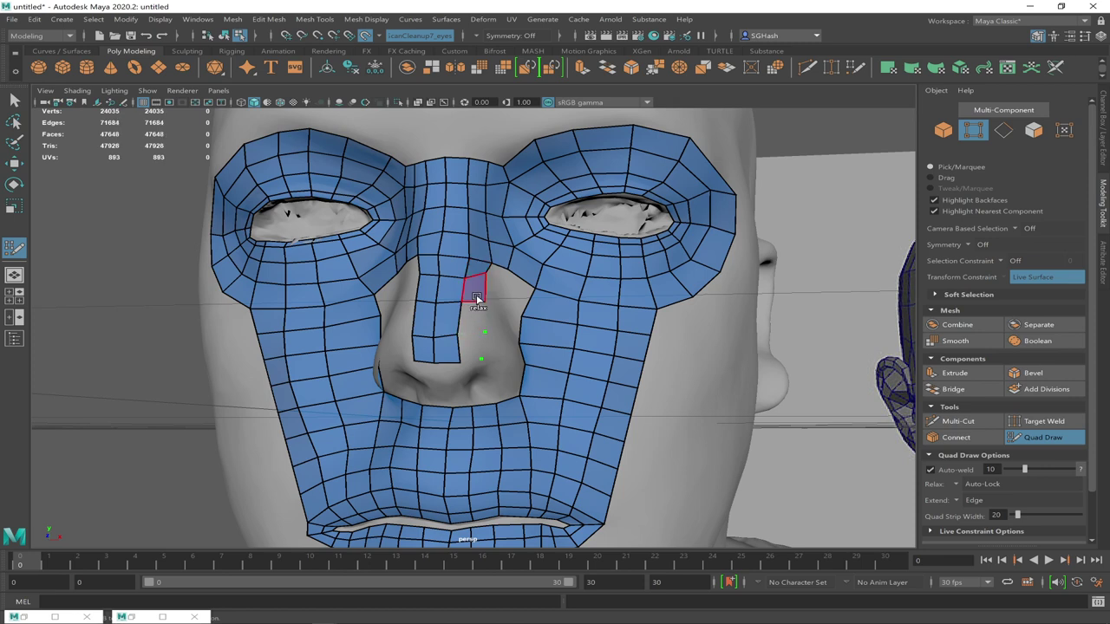
{"action": "left_click", "coordinate": [466, 349], "text": "shift"}
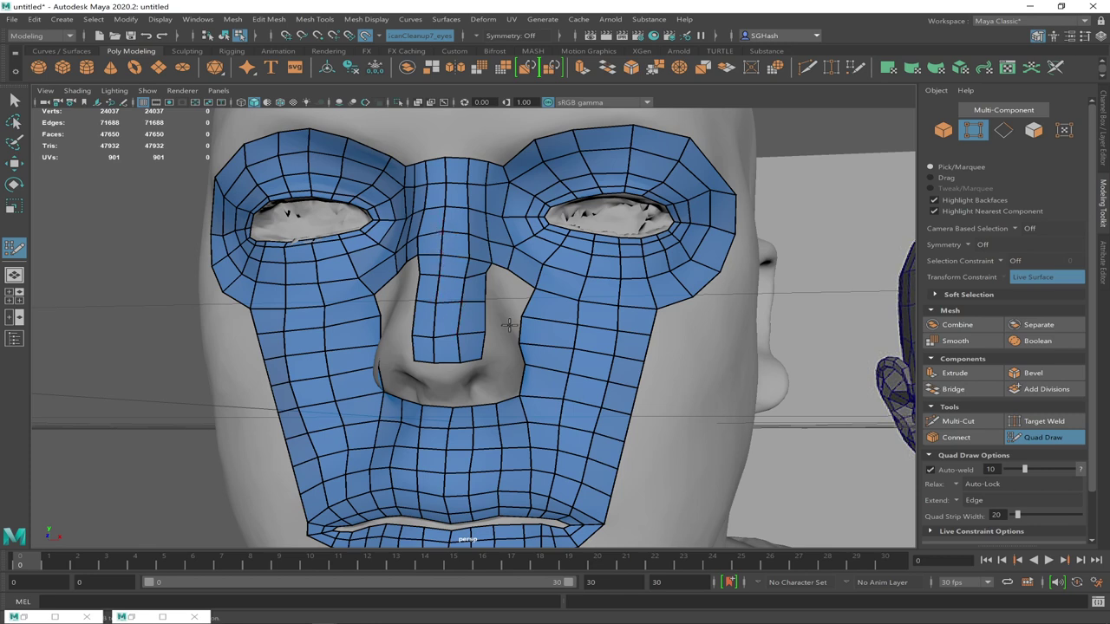
Add a four-point column on the right side of the nose and fill its quads
{"action": "left_click_drag", "start_coordinate": [500, 323], "coordinate": [542, 310], "text": "alt"}
{"action": "left_click", "coordinate": [590, 279]}
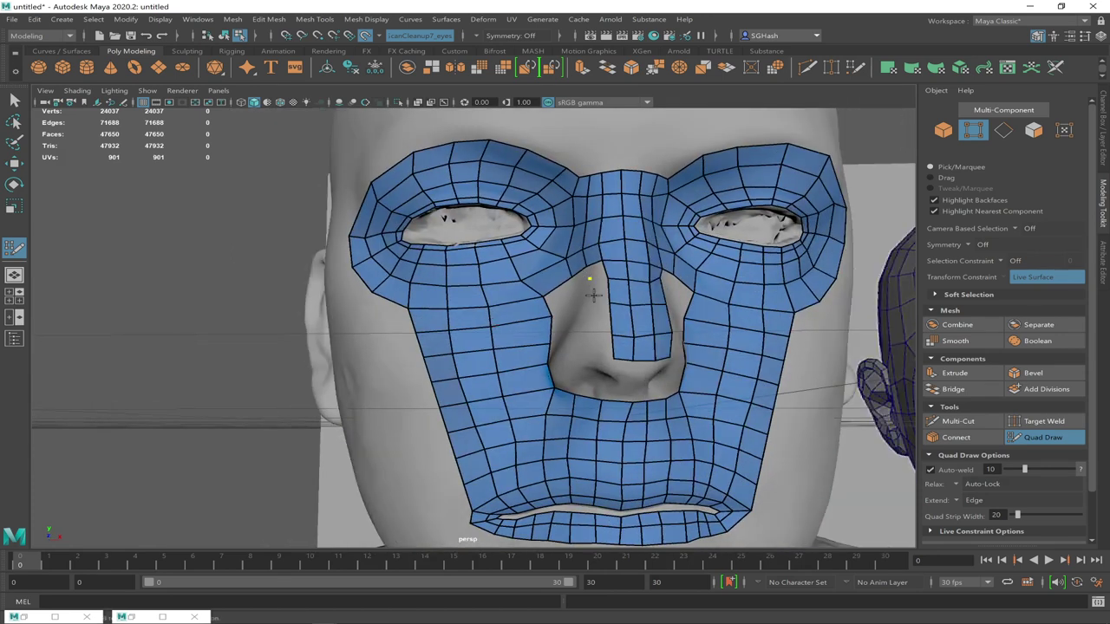
{"action": "left_click", "coordinate": [590, 303]}
{"action": "left_click", "coordinate": [590, 335]}
{"action": "left_click", "coordinate": [592, 362]}
{"action": "left_click", "coordinate": [598, 323], "text": "shift"}
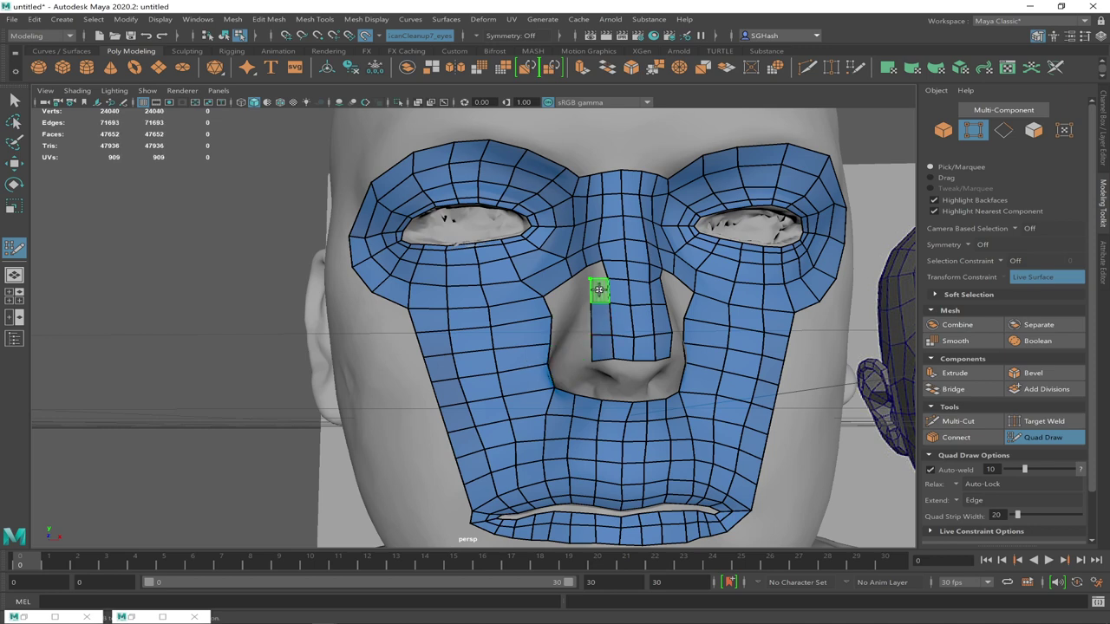
{"action": "left_click", "coordinate": [597, 282], "text": "shift"}
{"action": "left_click", "coordinate": [598, 272], "text": "shift"}
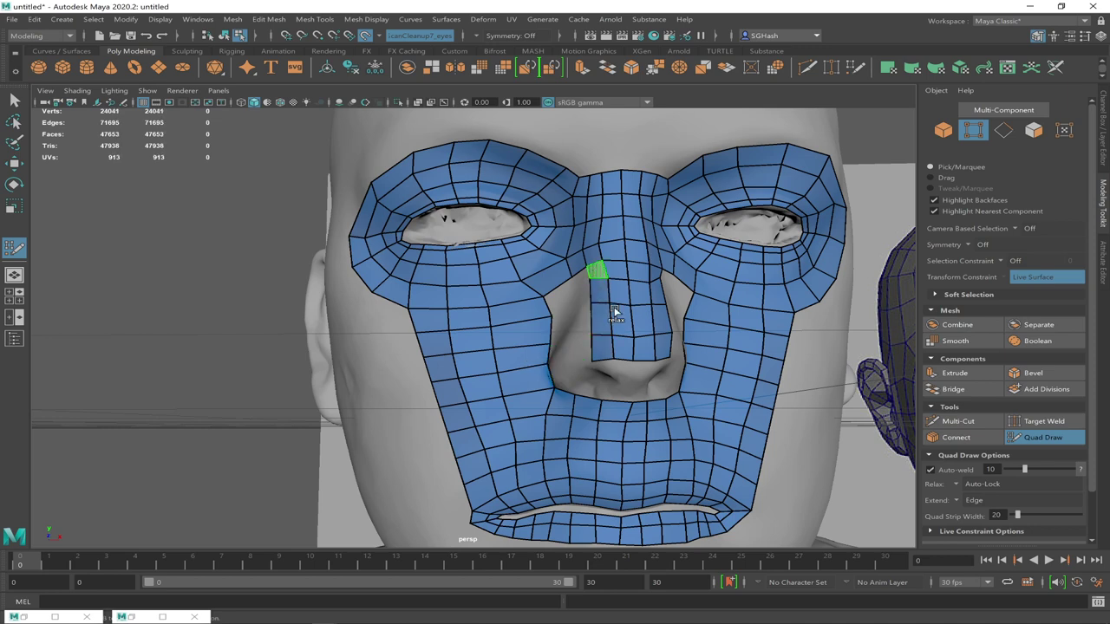
Fill another quad column down the nose side to the nostril, then exit Quad Draw
{"action": "scroll", "coordinate": [637, 360], "scroll_direction": "down", "scroll_amount": 3}
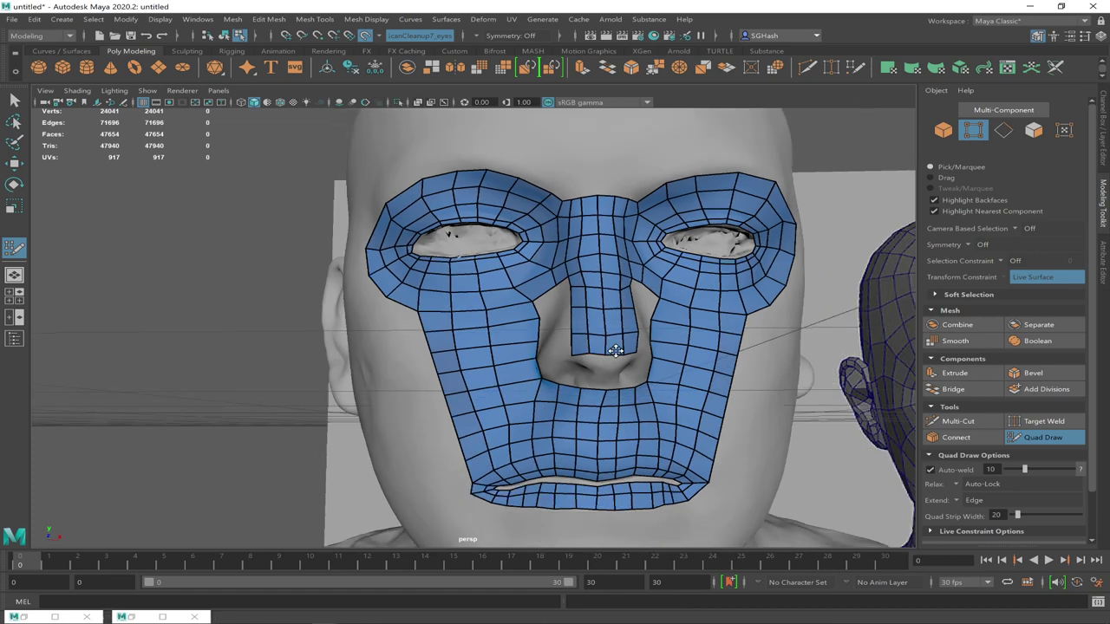
{"action": "left_click_drag", "start_coordinate": [616, 357], "coordinate": [612, 358], "text": "alt"}
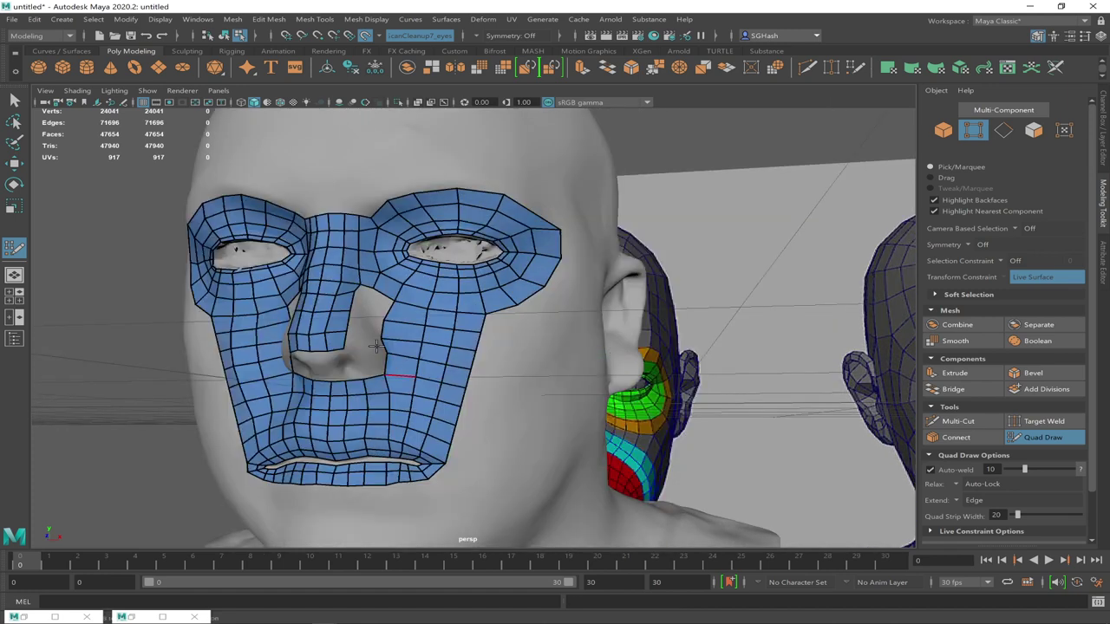
{"action": "scroll", "coordinate": [676, 416], "scroll_direction": "down", "scroll_amount": 2}
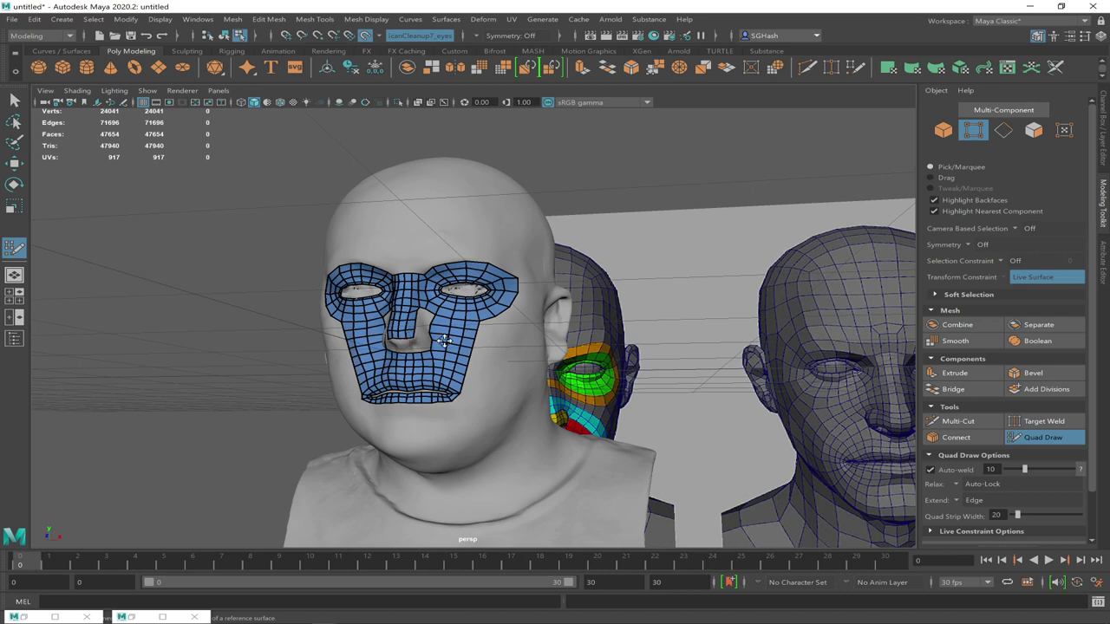
{"action": "right_click_drag", "start_coordinate": [430, 331], "coordinate": [515, 386], "text": "alt"}
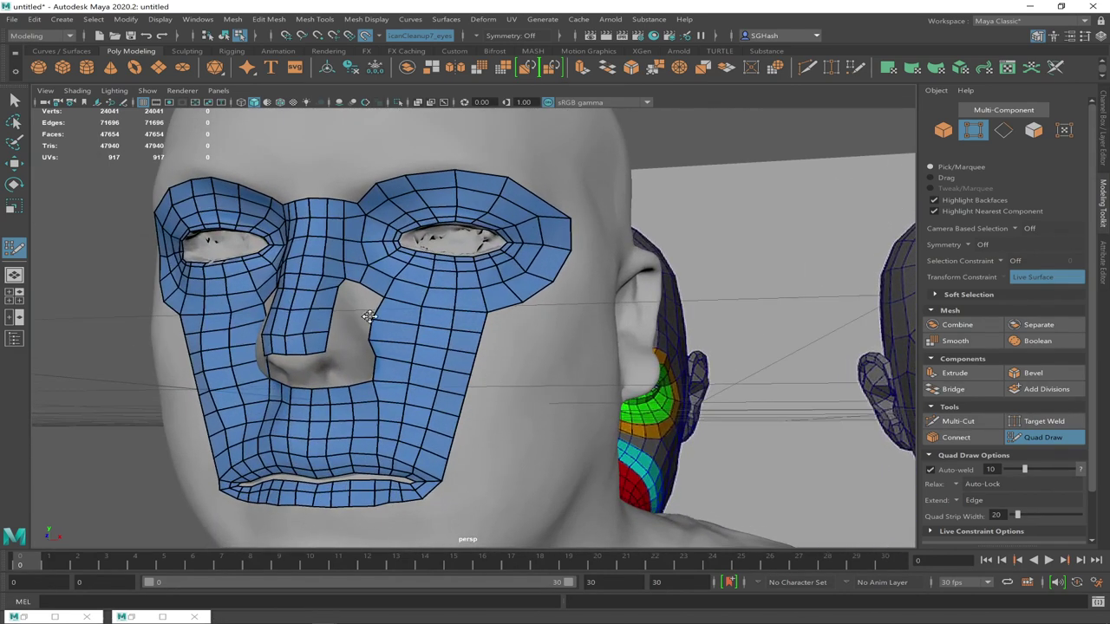
{"action": "left_click", "coordinate": [355, 295]}
{"action": "left_click", "coordinate": [353, 312]}
{"action": "left_click", "coordinate": [348, 334]}
{"action": "left_click", "coordinate": [346, 350]}
{"action": "left_click", "coordinate": [339, 318], "text": "shift"}
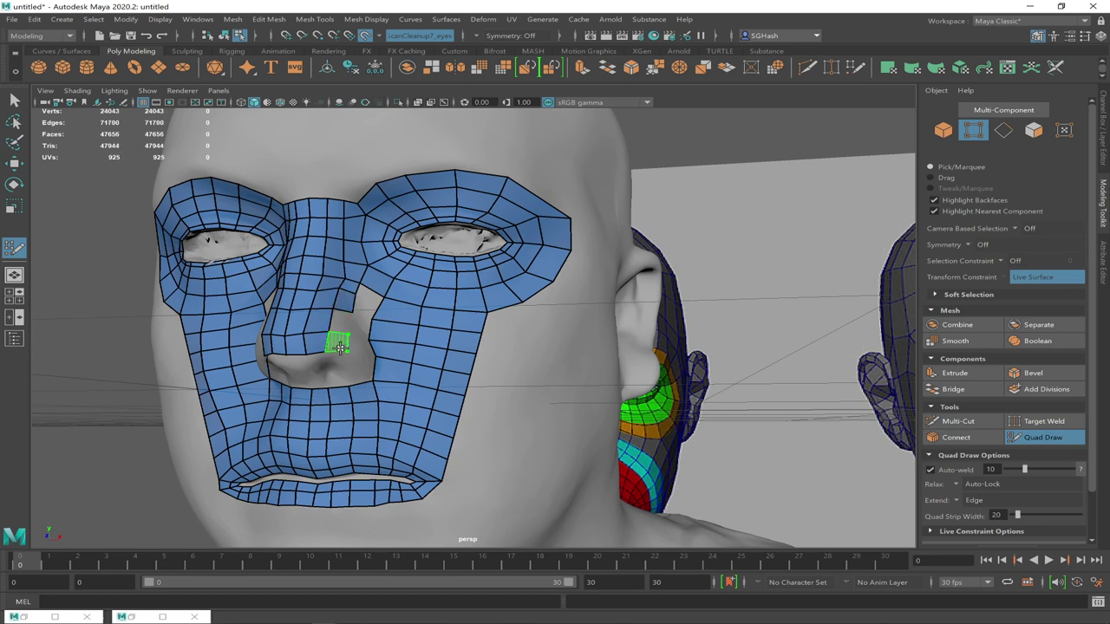
{"action": "left_click", "coordinate": [339, 342], "text": "shift"}
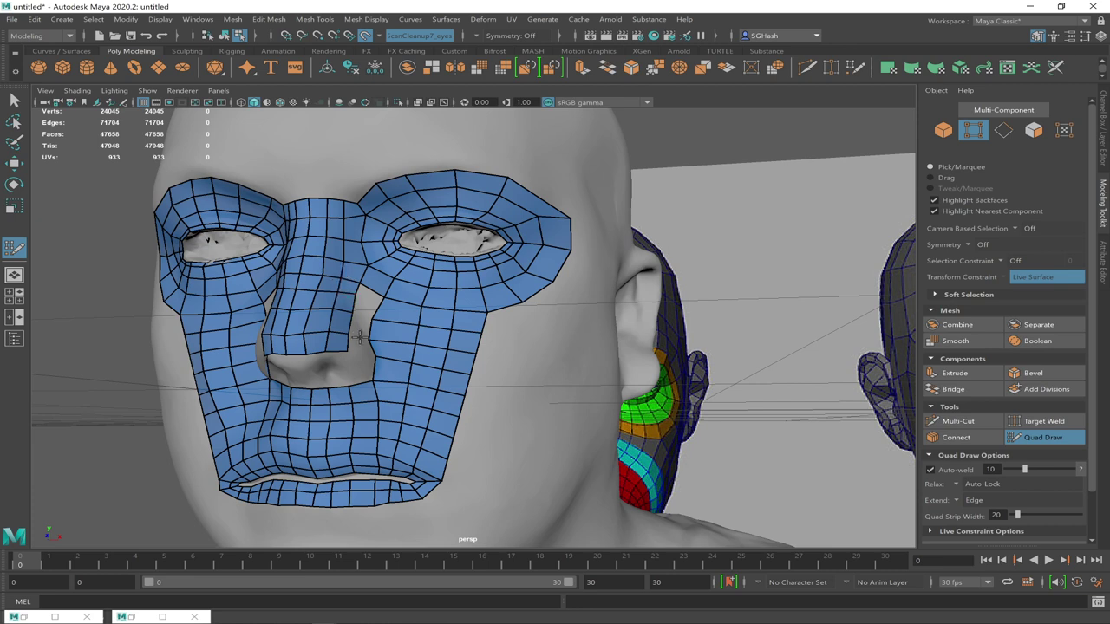
{"action": "left_click_drag", "start_coordinate": [360, 335], "coordinate": [457, 311], "text": "alt"}
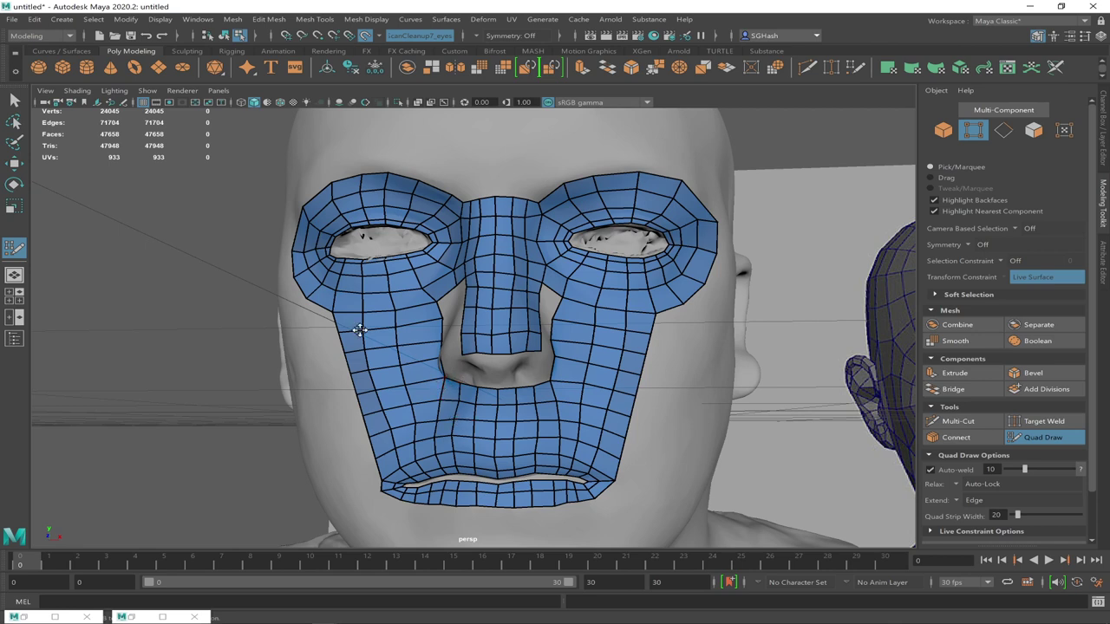
{"action": "key", "text": "q"}
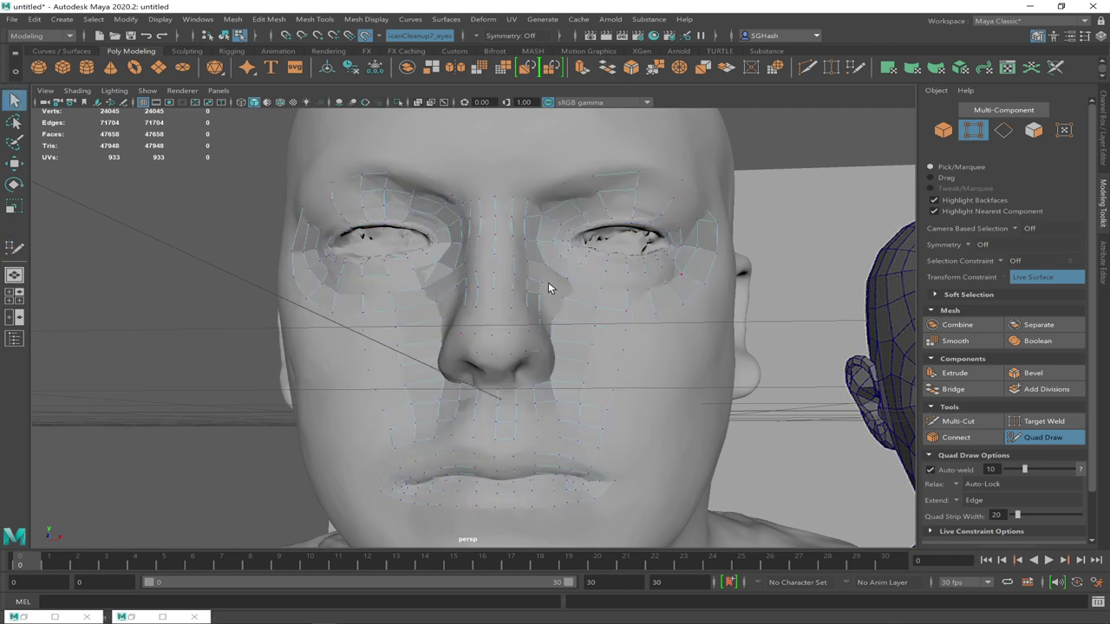
Hide the sculpt layer, select the nose-bridge and lip edges, and open the Scale Tool settings
{"action": "left_click", "coordinate": [1104, 128]}
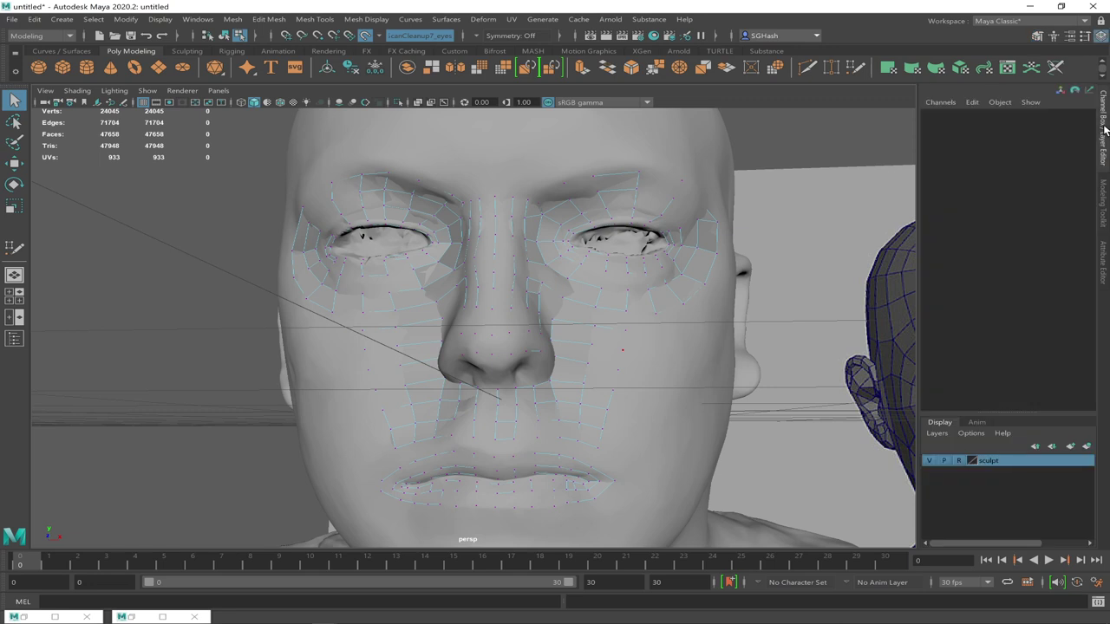
{"action": "left_click", "coordinate": [929, 460]}
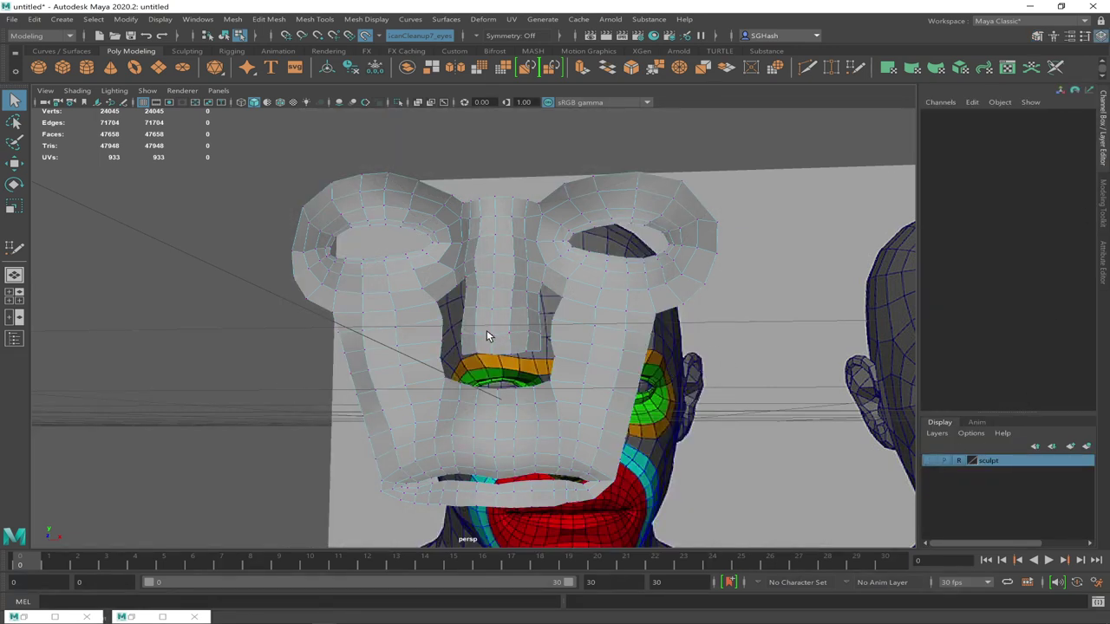
{"action": "left_click", "coordinate": [496, 206]}
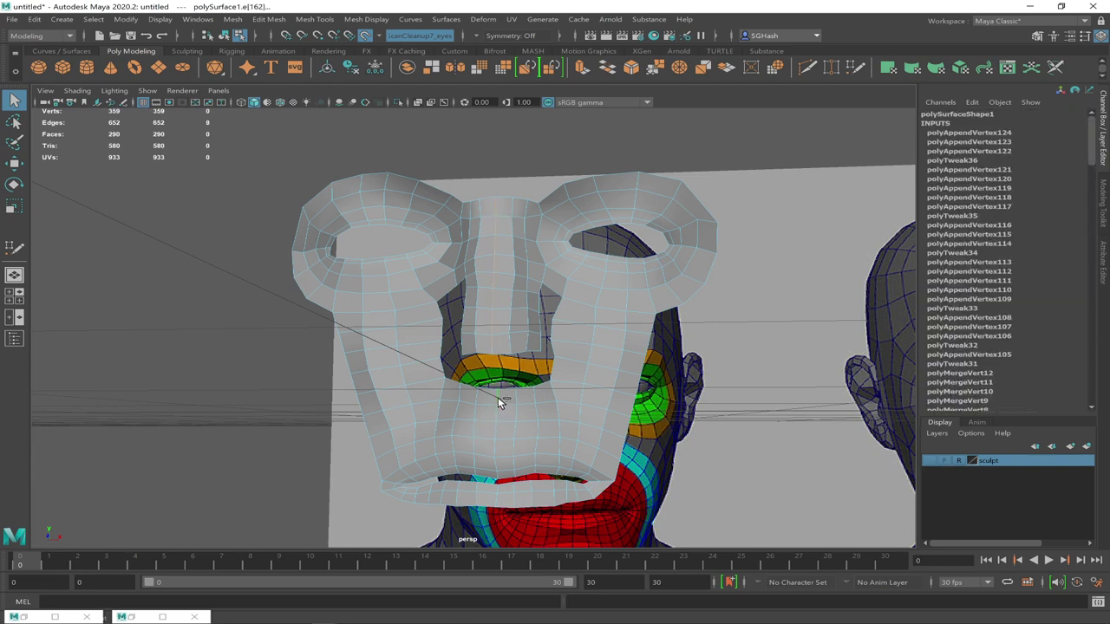
{"action": "left_click", "coordinate": [500, 490], "text": "shift"}
{"action": "left_click", "coordinate": [500, 492], "text": "shift"}
{"action": "left_click_drag", "start_coordinate": [511, 509], "coordinate": [508, 503], "text": "alt"}
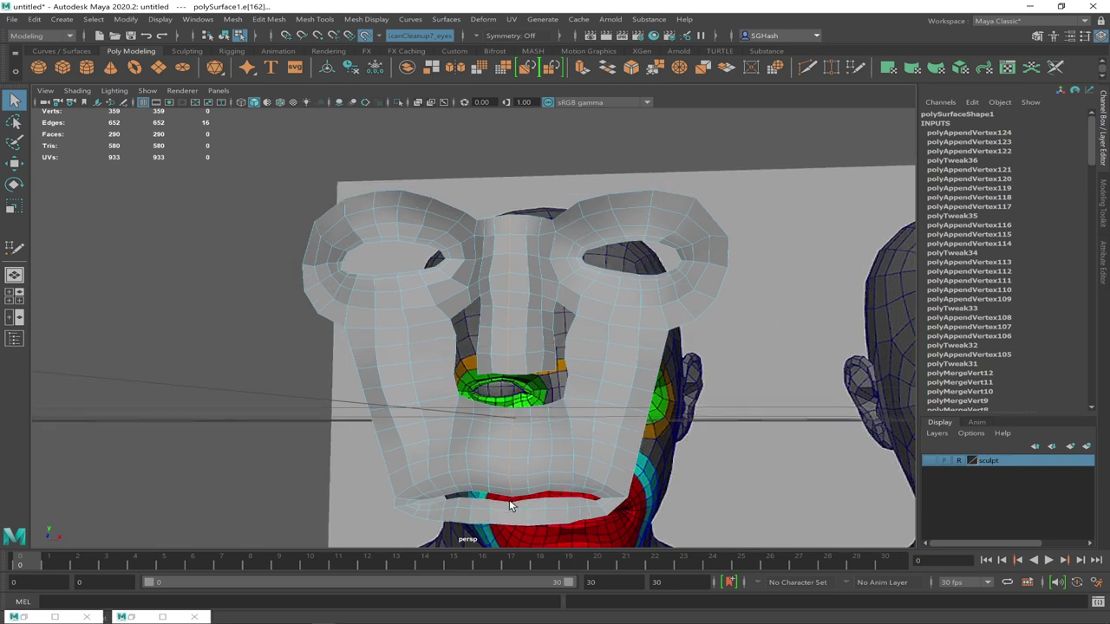
{"action": "key", "text": "r"}
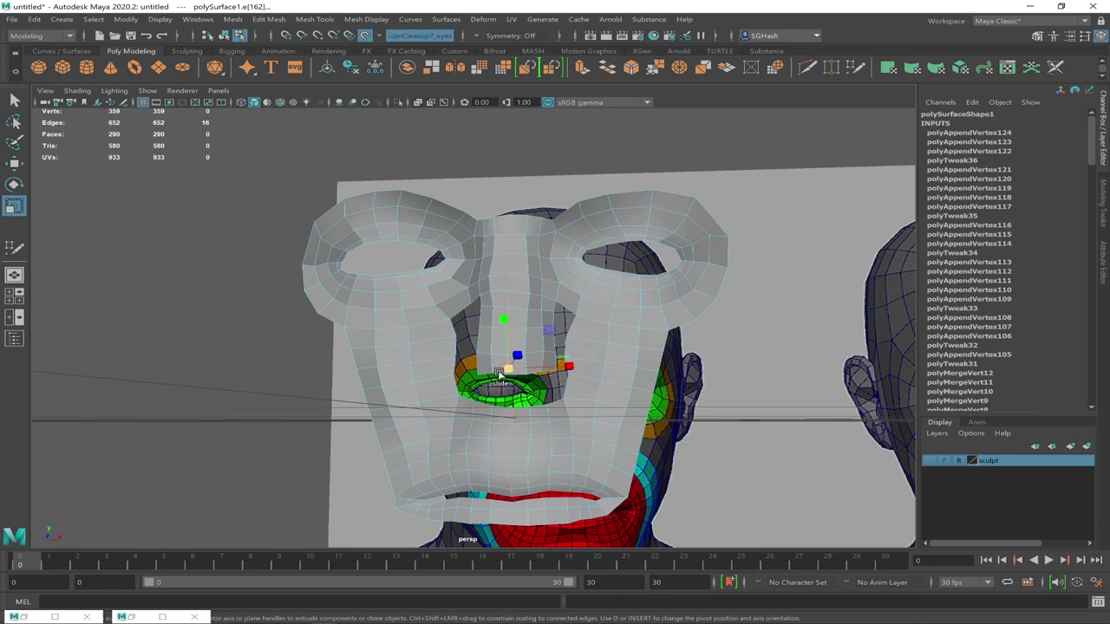
{"action": "double_click", "coordinate": [21, 210]}
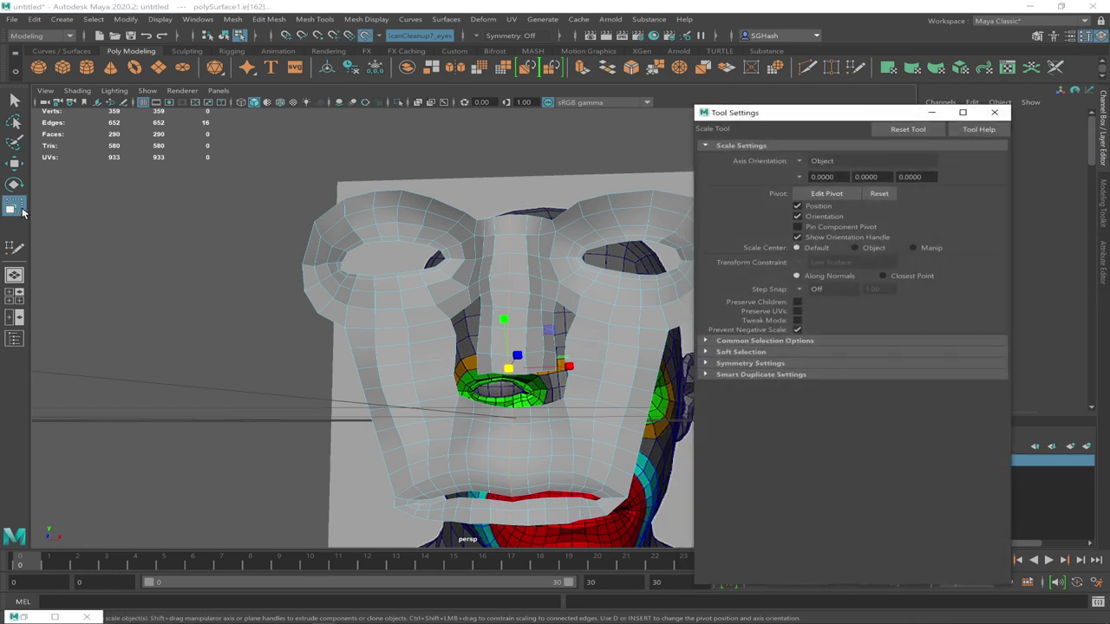
Set the Scale Tool axis orientation to Component, turn off Make Live, and rescale the nose edges
{"action": "left_click", "coordinate": [801, 161]}
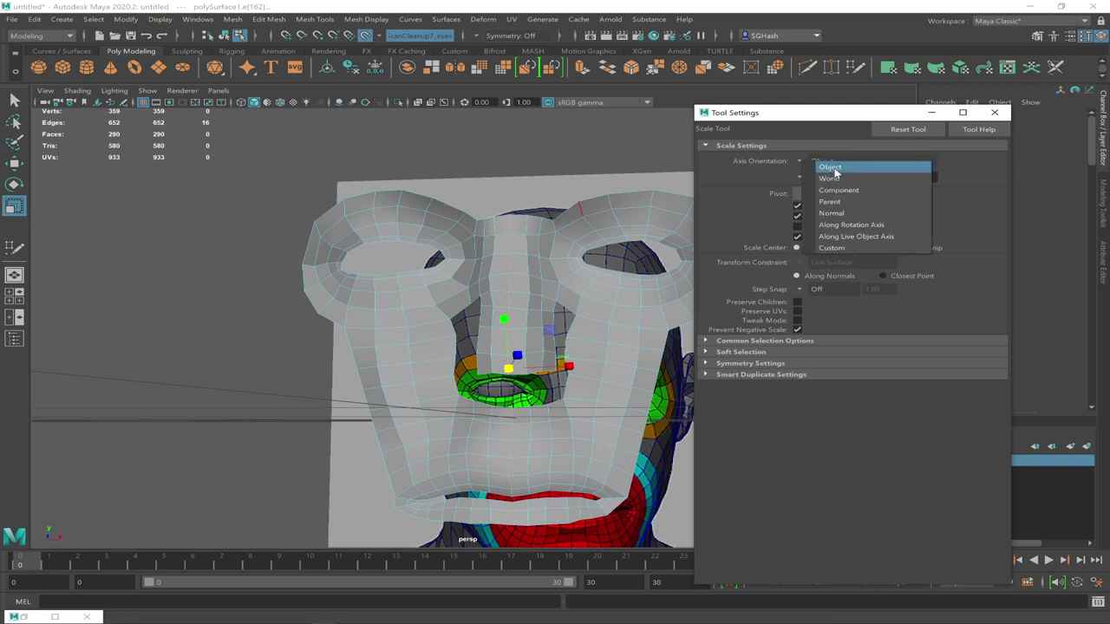
{"action": "left_click", "coordinate": [835, 169]}
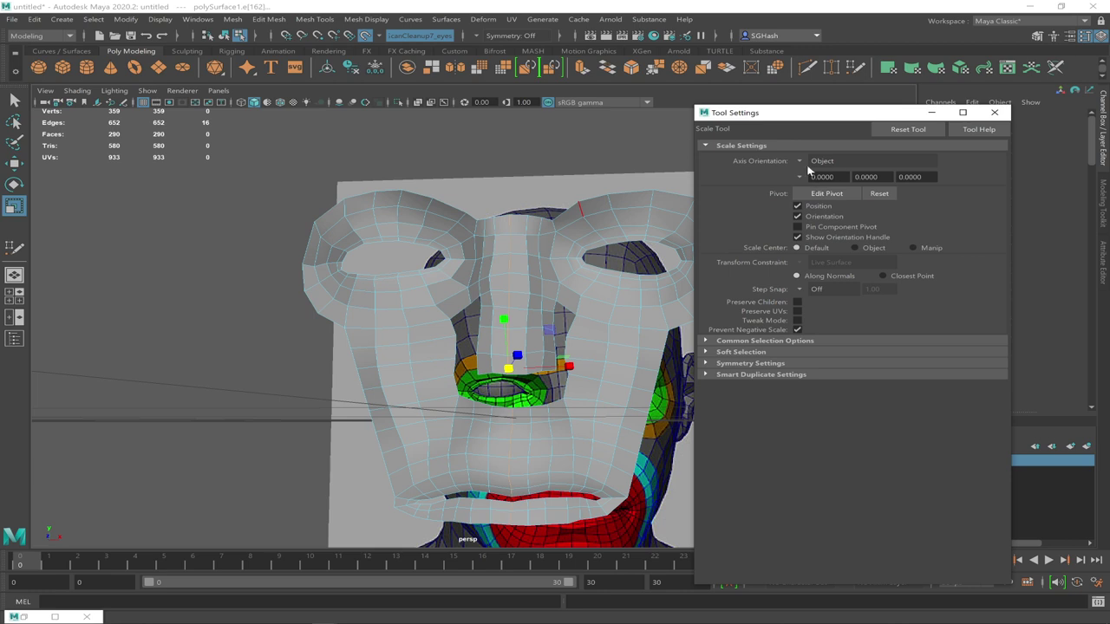
{"action": "left_click", "coordinate": [800, 160]}
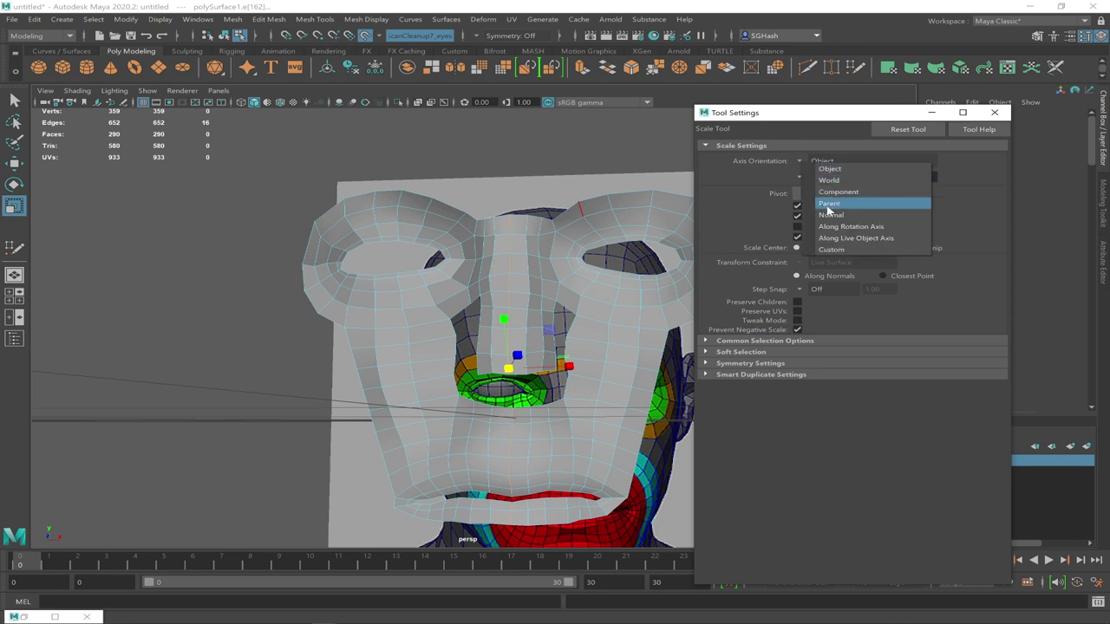
{"action": "left_click", "coordinate": [829, 193]}
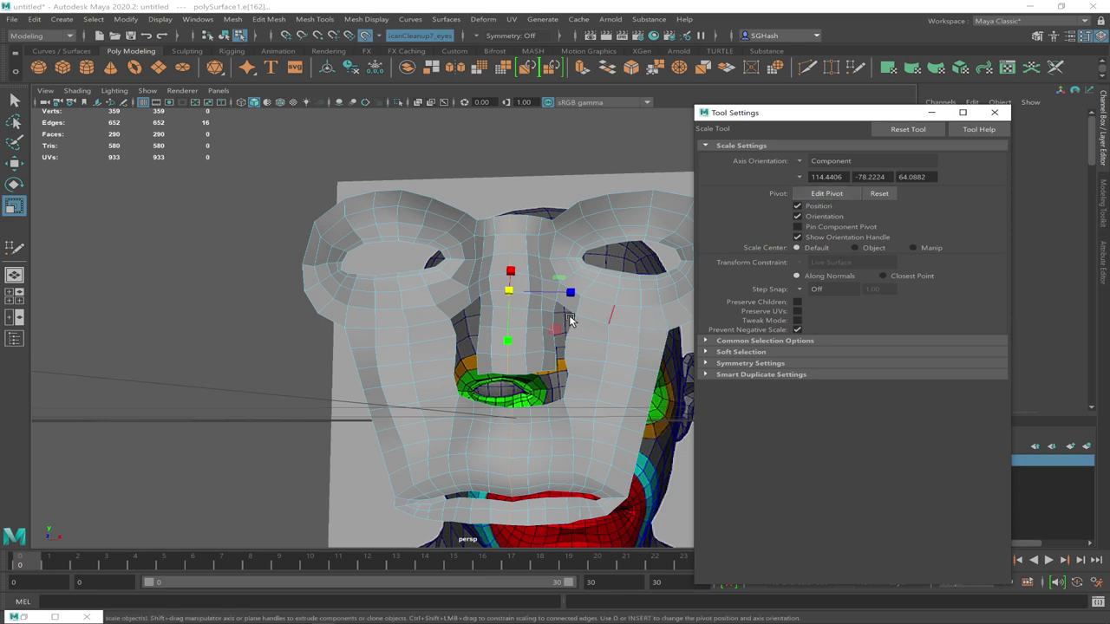
{"action": "left_click_drag", "start_coordinate": [573, 296], "coordinate": [508, 295]}
{"action": "key", "text": "ctrl+z"}
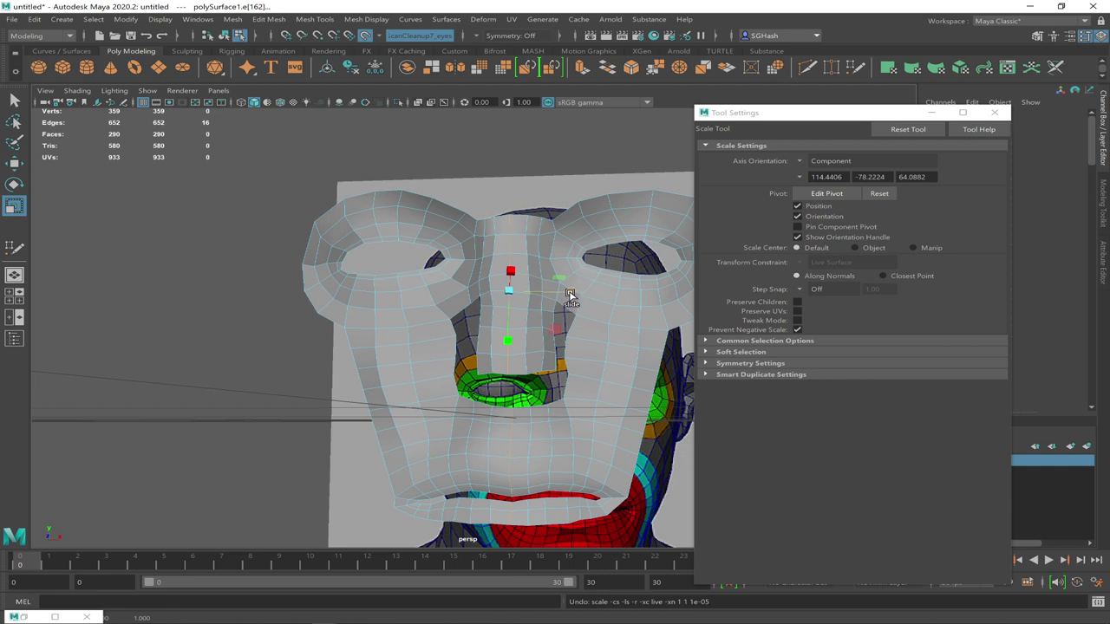
{"action": "left_click", "coordinate": [366, 37]}
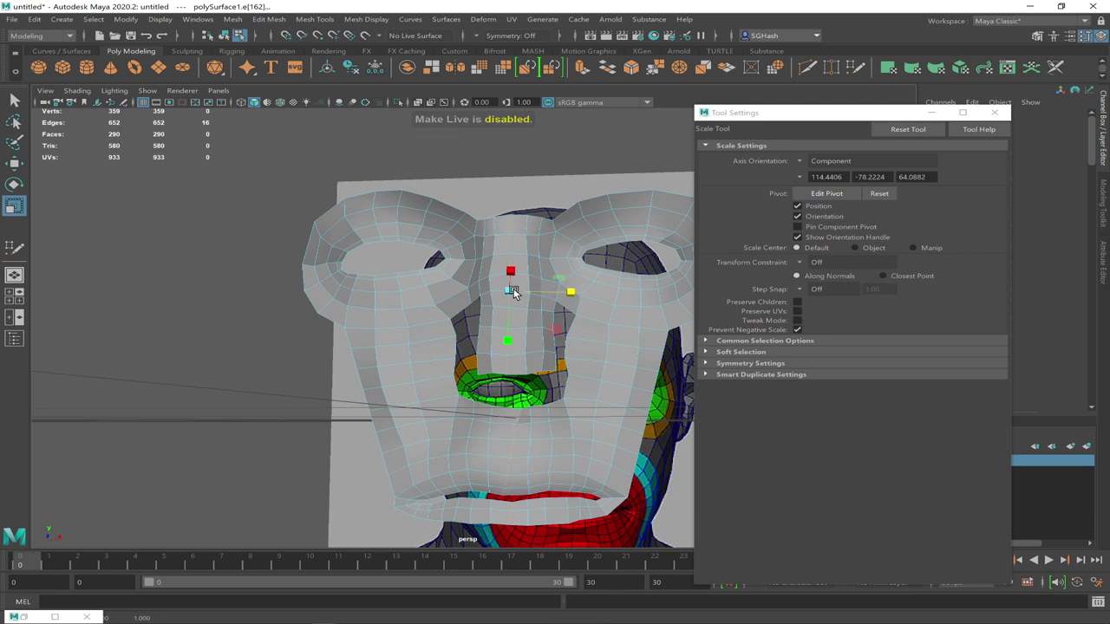
{"action": "key", "text": "ctrl+z"}
{"action": "key", "text": "ctrl+z"}
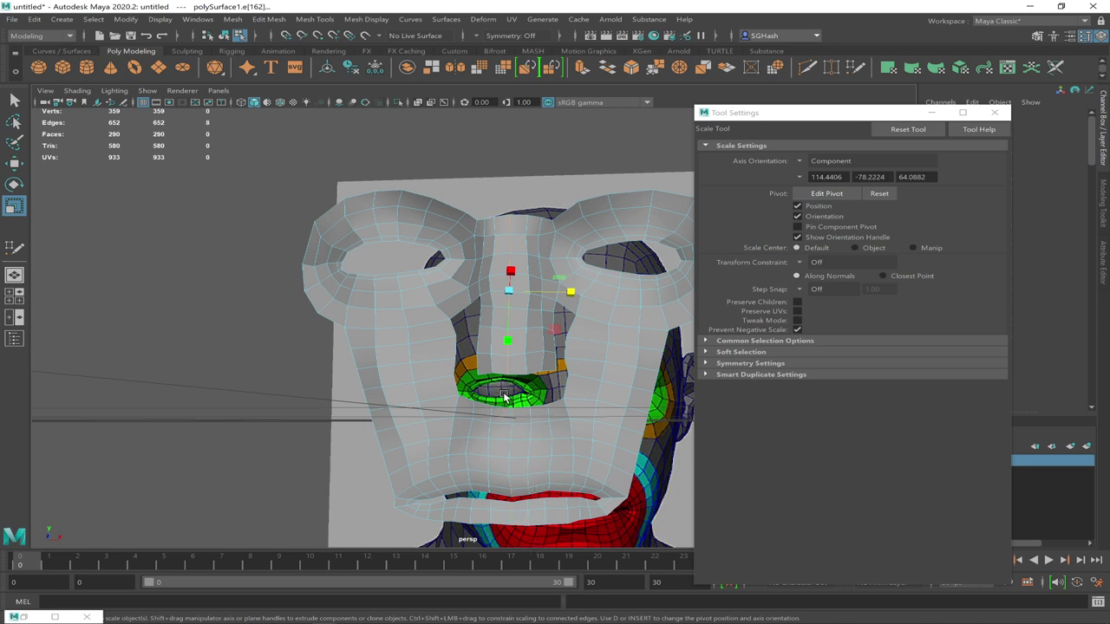
{"action": "left_click_drag", "start_coordinate": [565, 294], "coordinate": [510, 289]}
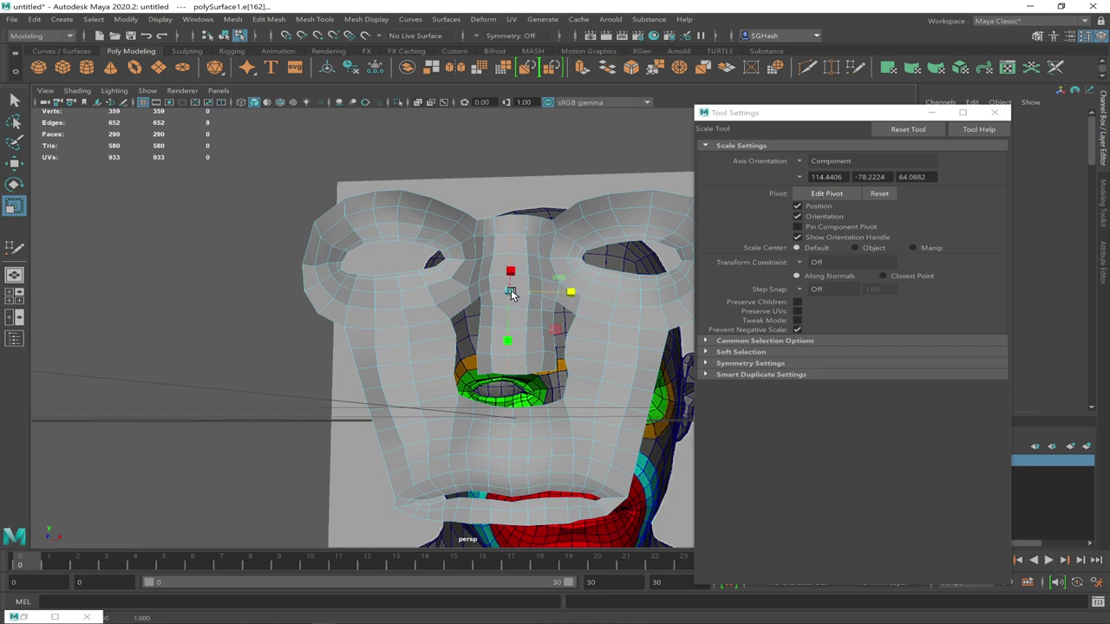
Switch axis orientation to World and widen the chin and nose-bridge edge loops sideways
{"action": "left_click", "coordinate": [511, 414]}
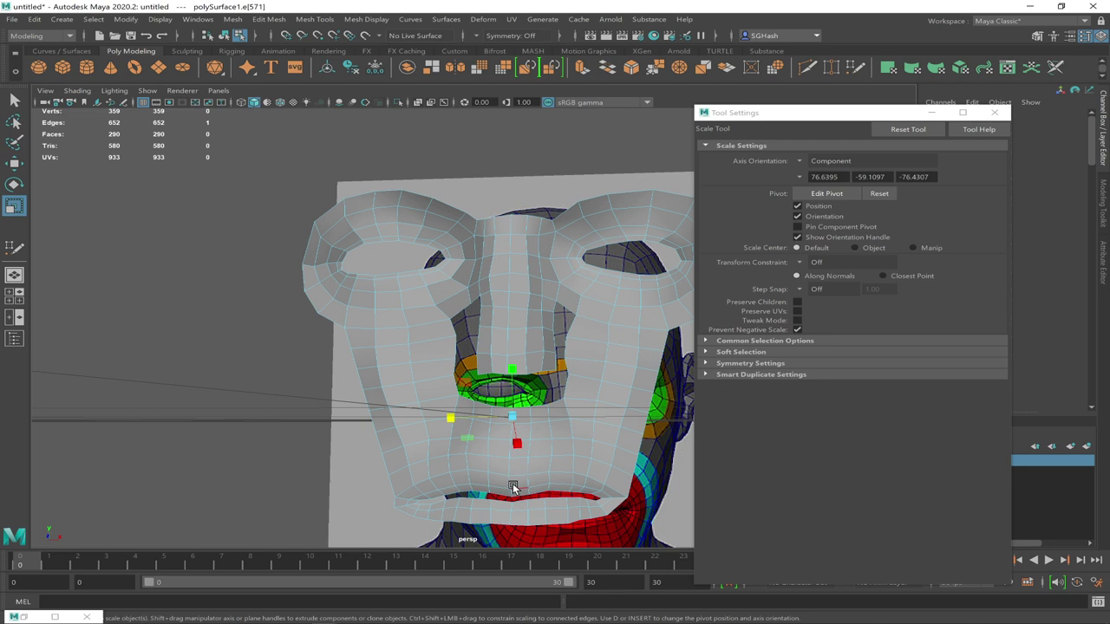
{"action": "double_click", "coordinate": [513, 483]}
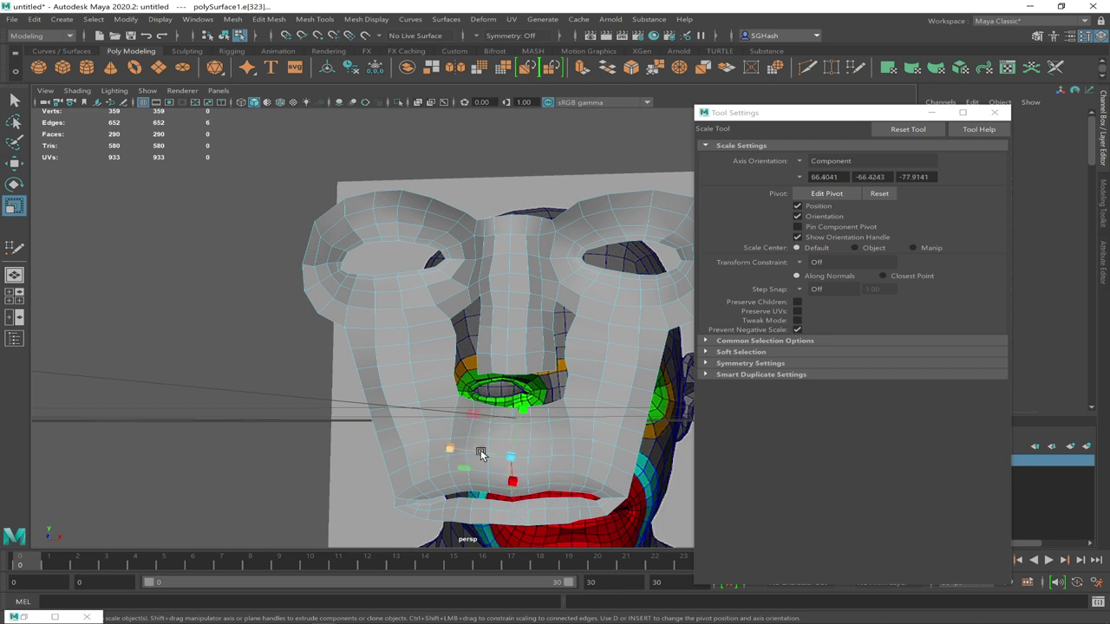
{"action": "left_click", "coordinate": [799, 160]}
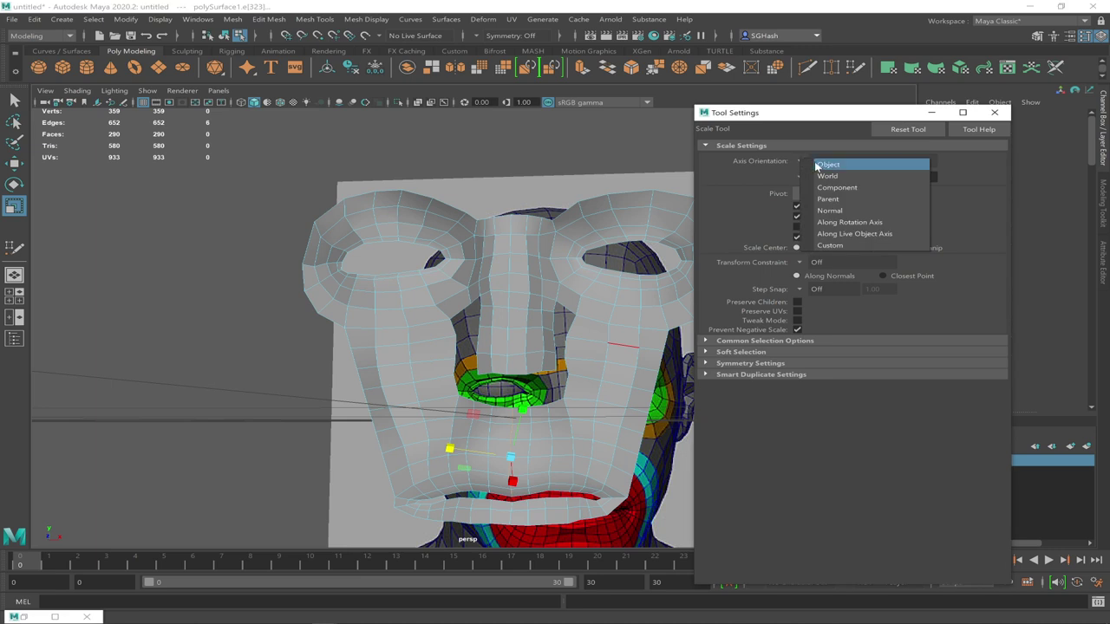
{"action": "left_click", "coordinate": [819, 164]}
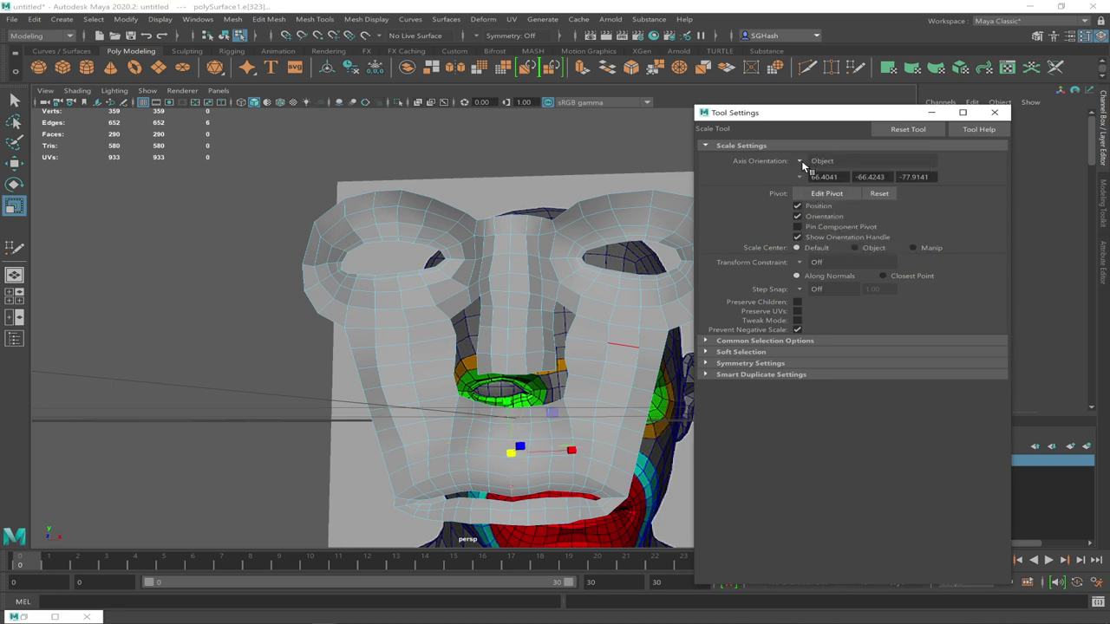
{"action": "left_click", "coordinate": [805, 163]}
{"action": "left_click", "coordinate": [828, 180]}
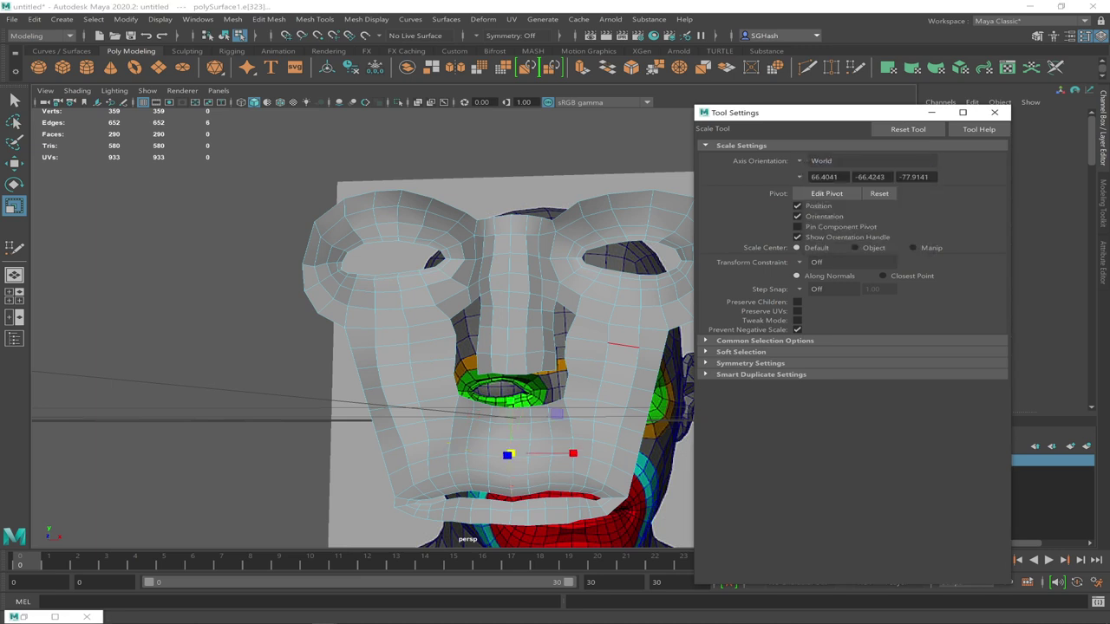
{"action": "left_click_drag", "start_coordinate": [574, 454], "coordinate": [508, 451]}
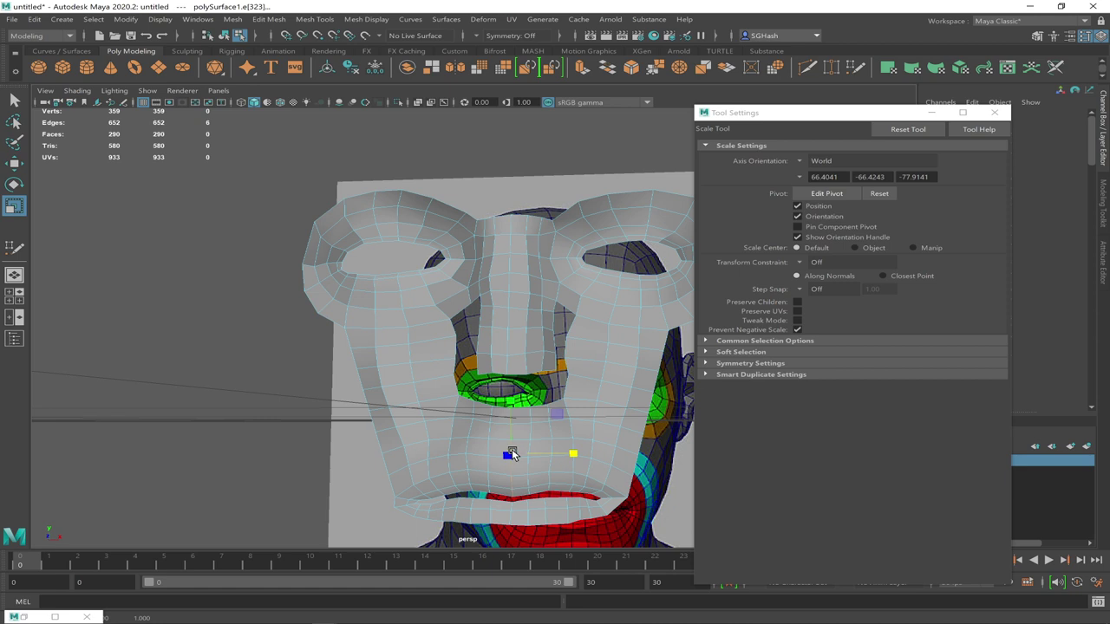
{"action": "left_click", "coordinate": [507, 286]}
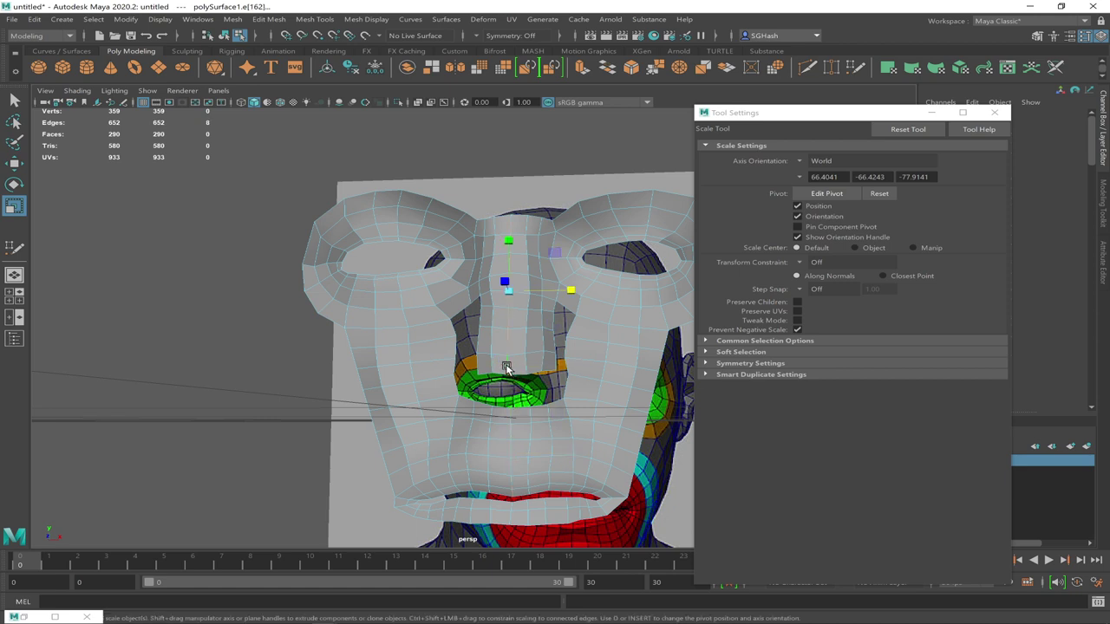
{"action": "left_click_drag", "start_coordinate": [570, 286], "coordinate": [520, 285]}
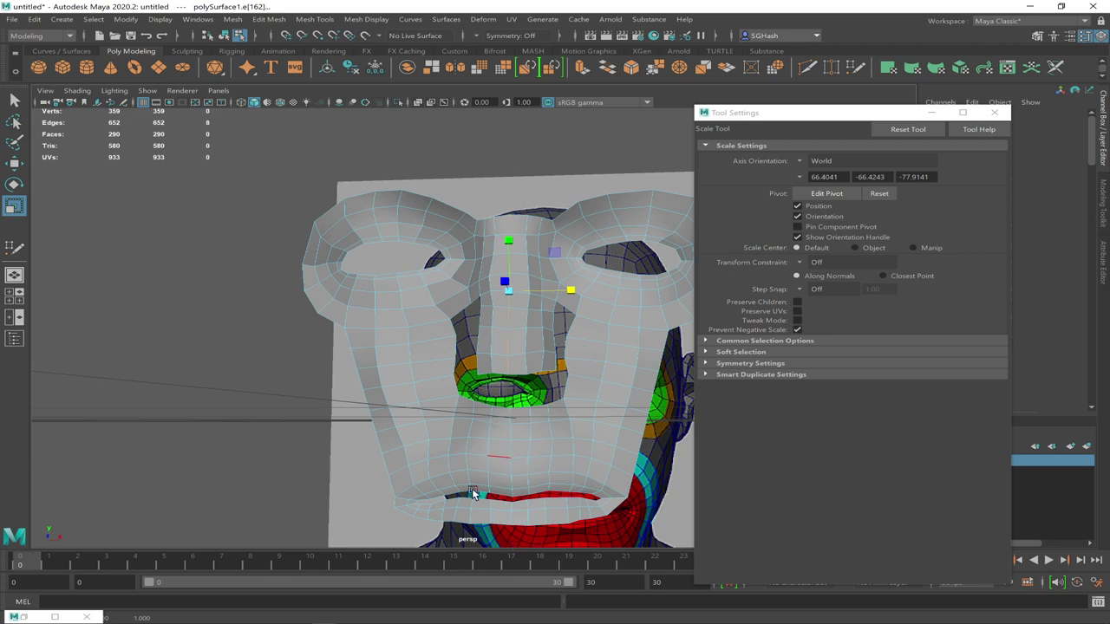
{"action": "key", "text": "F8"}
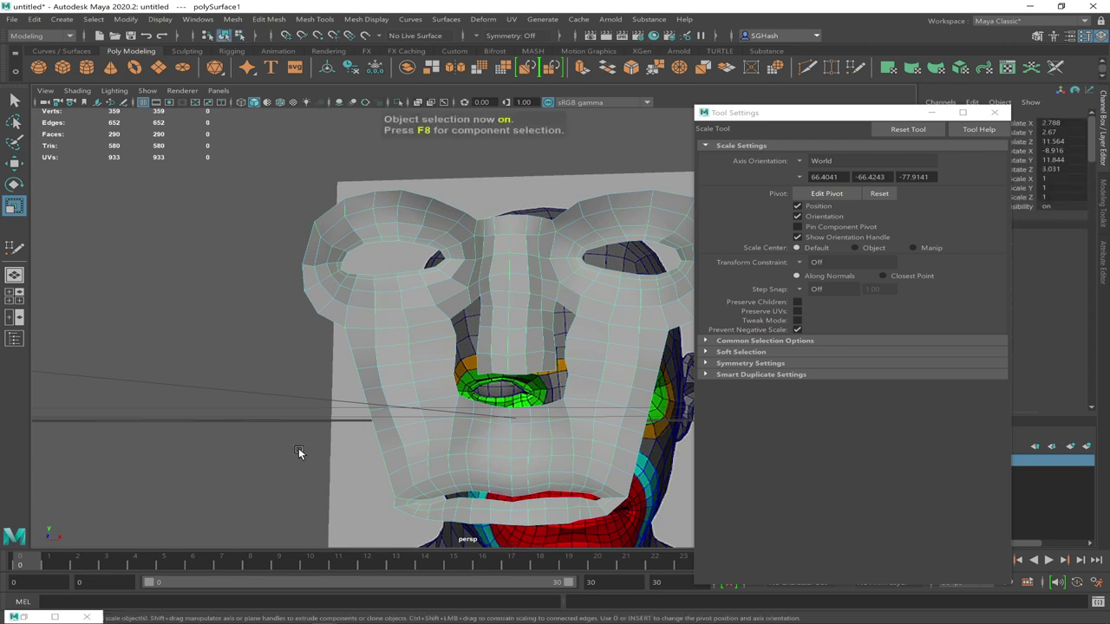
Apply Soften Edge to the mask and turn on smooth preview with key 3
{"action": "left_click", "coordinate": [298, 449]}
{"action": "left_click", "coordinate": [514, 353]}
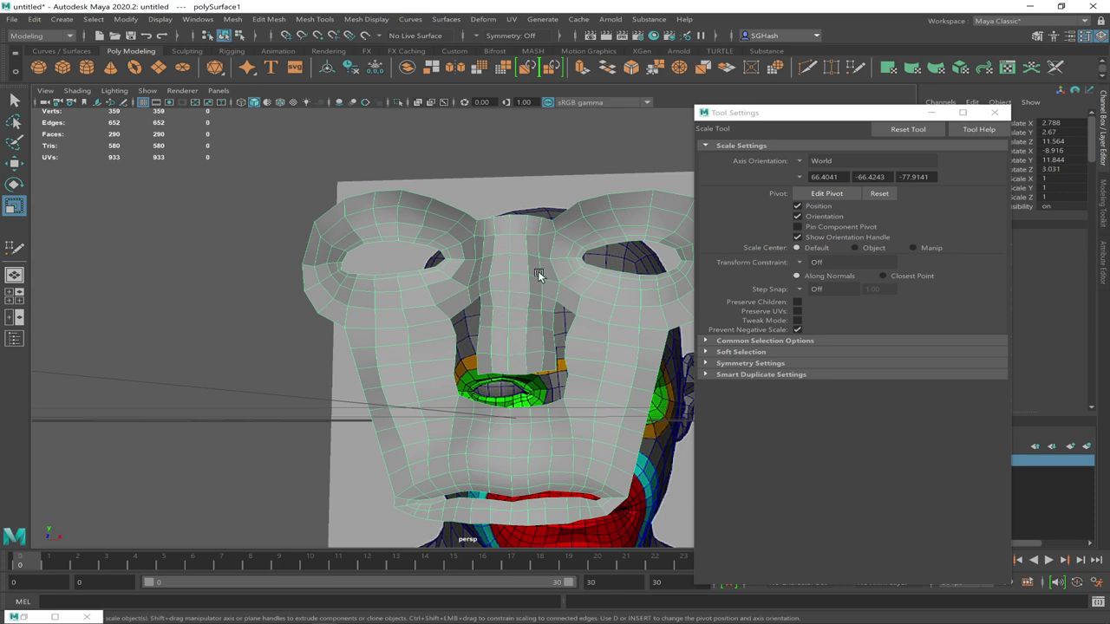
{"action": "left_click", "coordinate": [362, 19]}
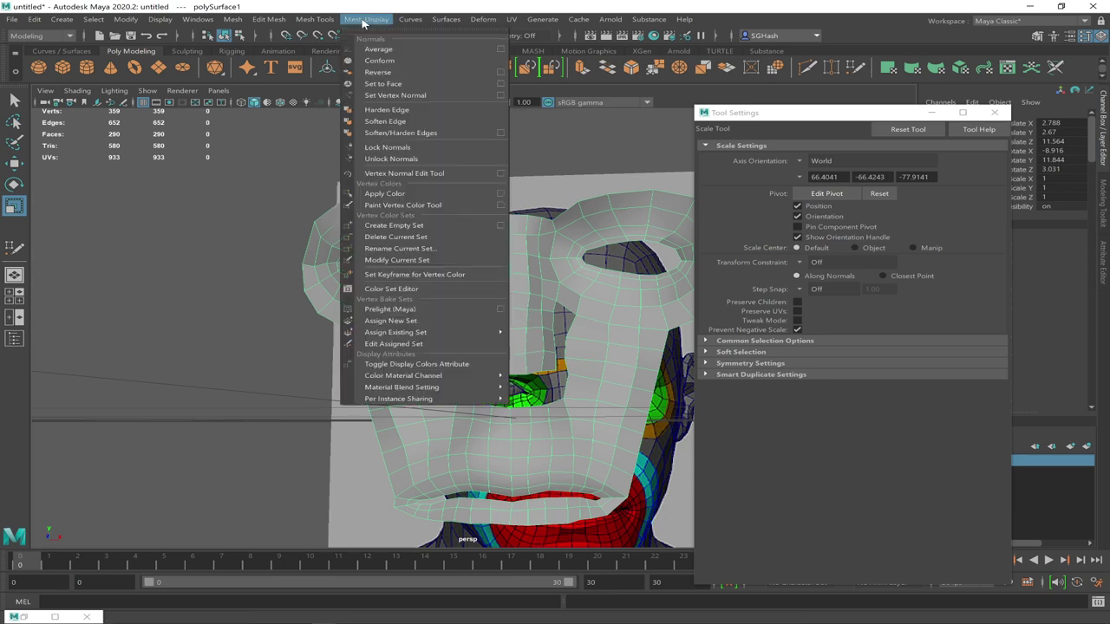
{"action": "left_click", "coordinate": [398, 125]}
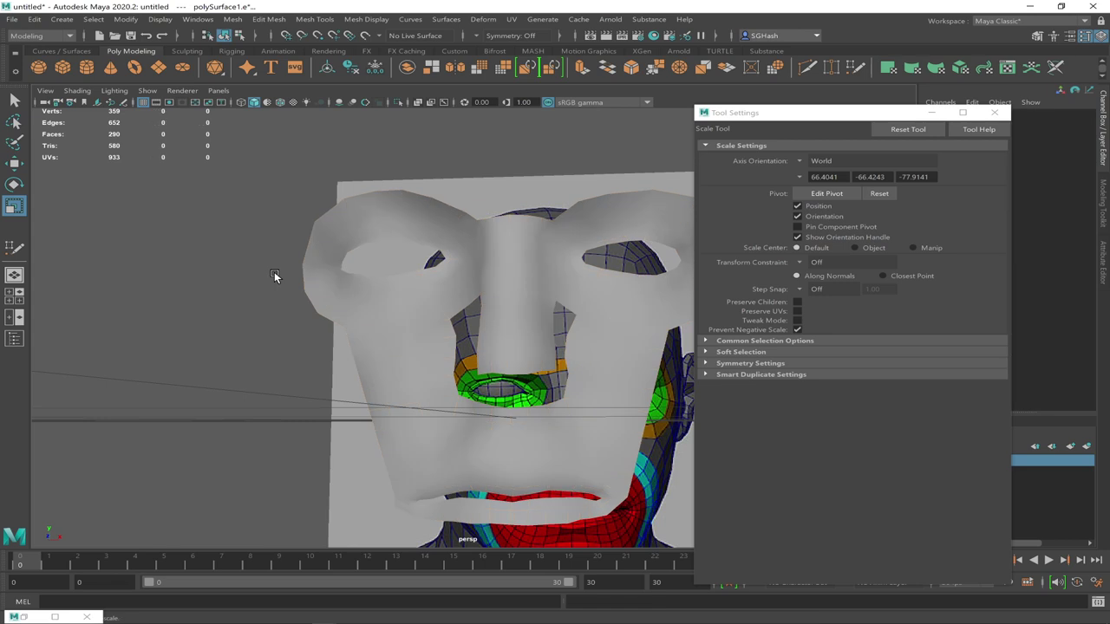
{"action": "left_click_drag", "start_coordinate": [500, 443], "coordinate": [434, 431], "text": "alt"}
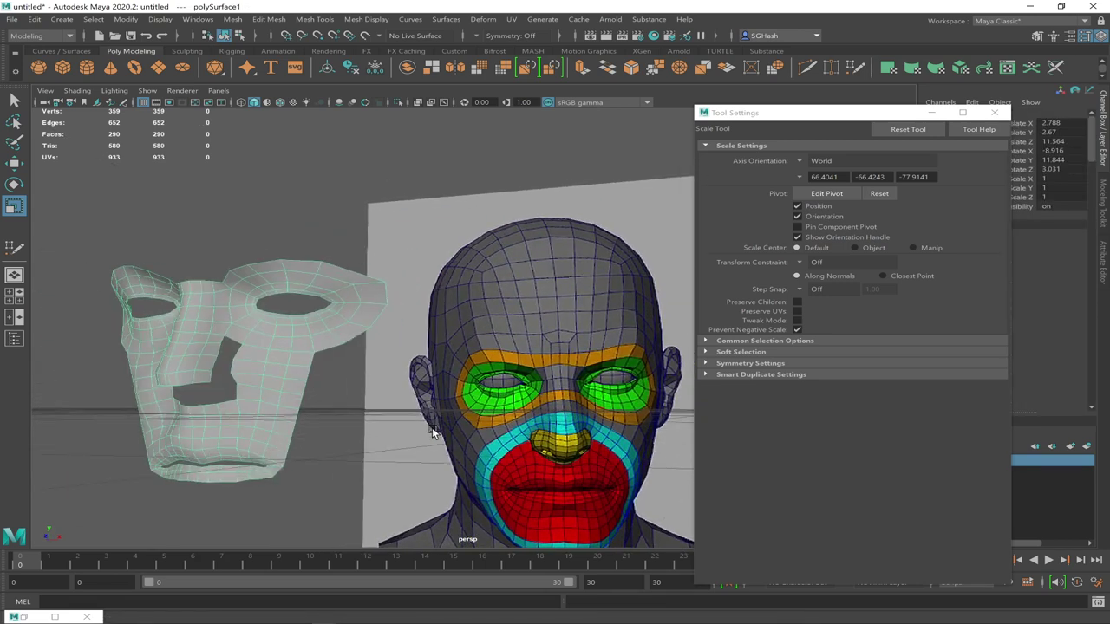
{"action": "key", "text": "3"}
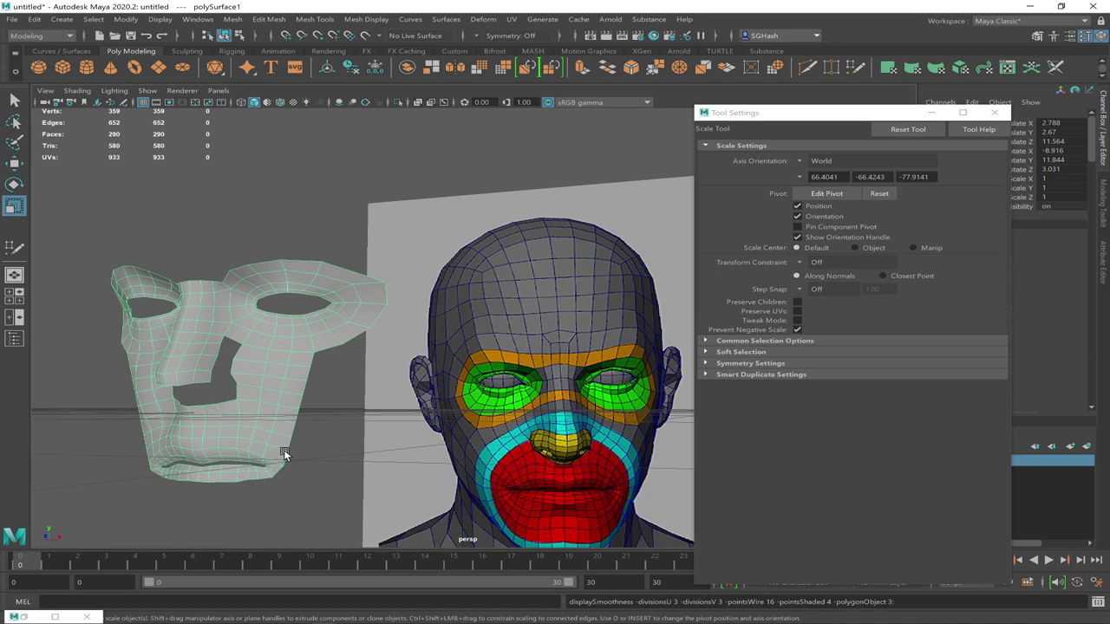
Inspect the smoothed mask beside the reference head, then switch to OBS
{"action": "left_click", "coordinate": [231, 508]}
{"action": "mouse_move", "coordinate": [232, 467]}
{"action": "left_mouse_down", "text": "alt"}
{"action": "mouse_move", "coordinate": [247, 466]}
{"action": "mouse_move", "coordinate": [236, 471]}
{"action": "left_mouse_up", "text": "alt"}
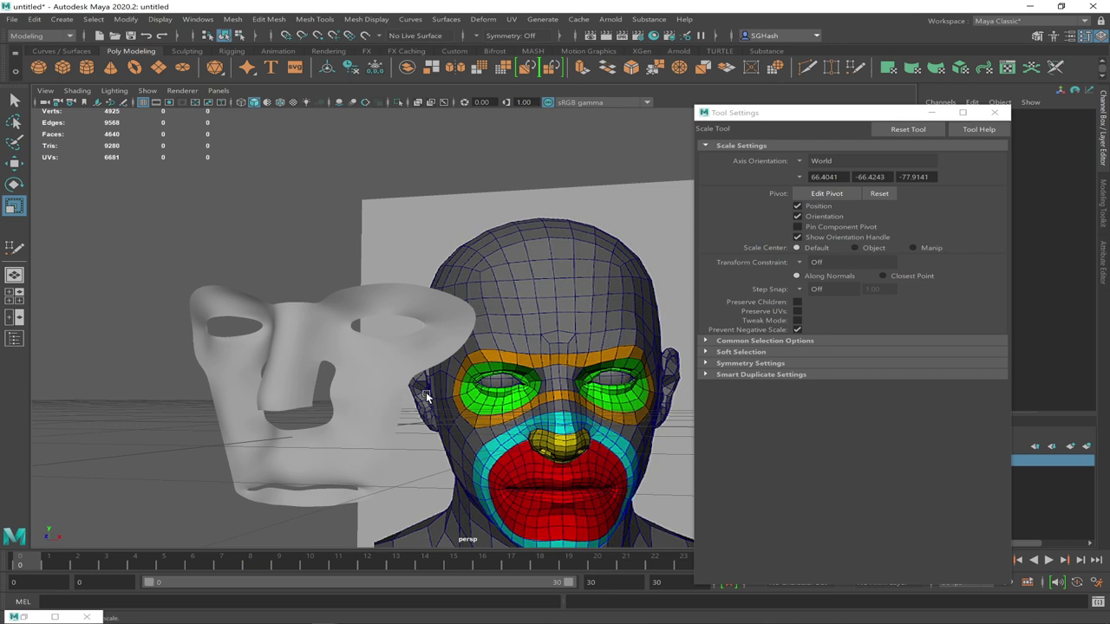
{"action": "left_click_drag", "start_coordinate": [418, 388], "coordinate": [362, 379], "text": "alt"}
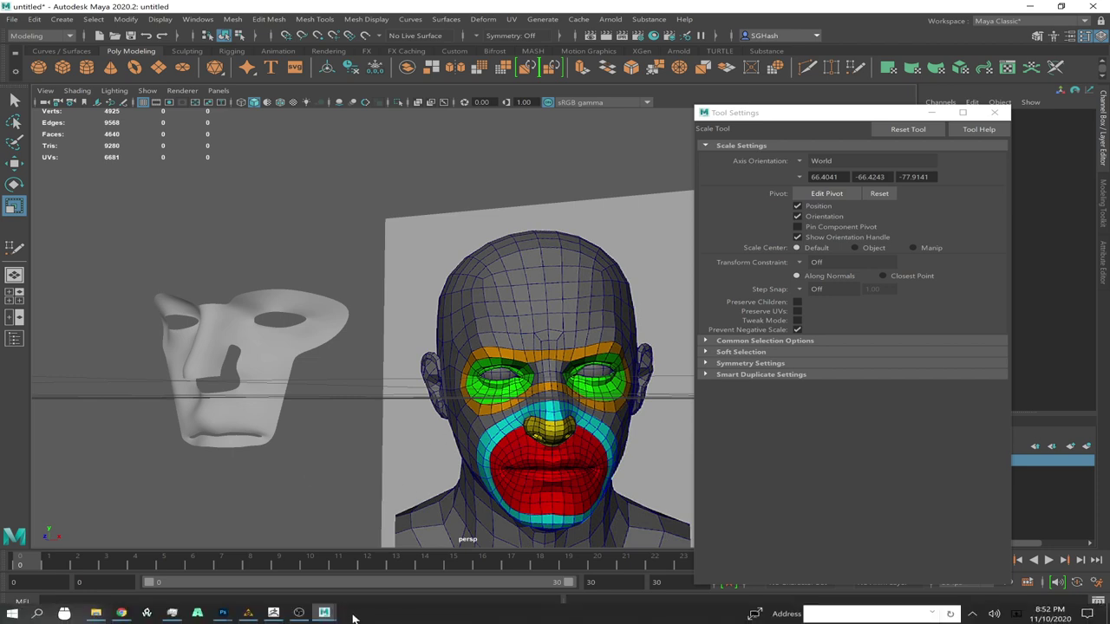
{"action": "left_click", "coordinate": [298, 613]}
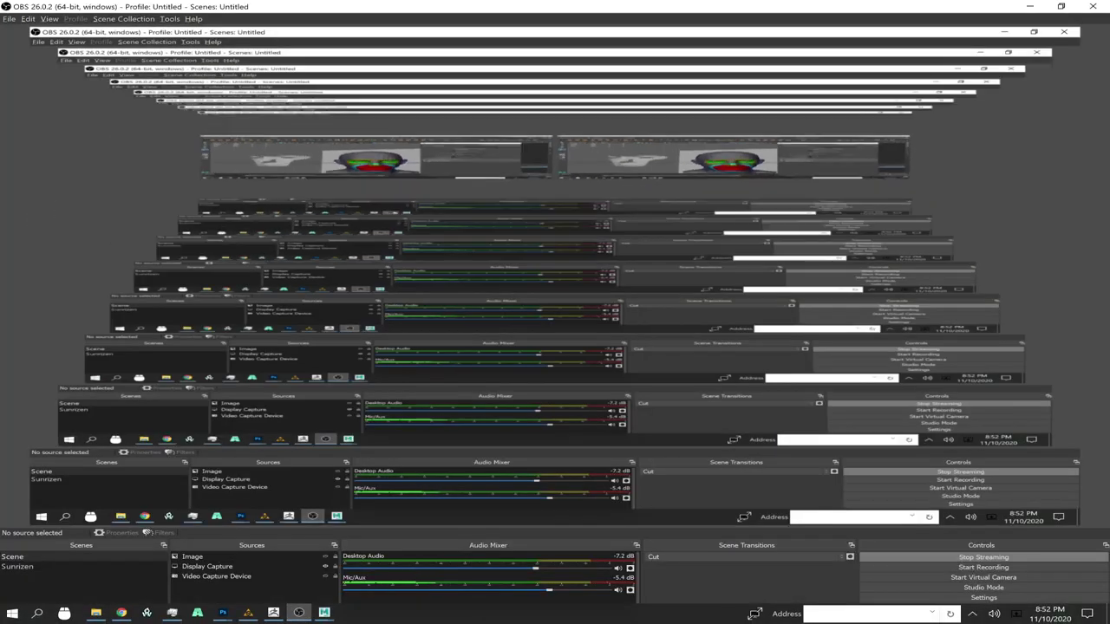